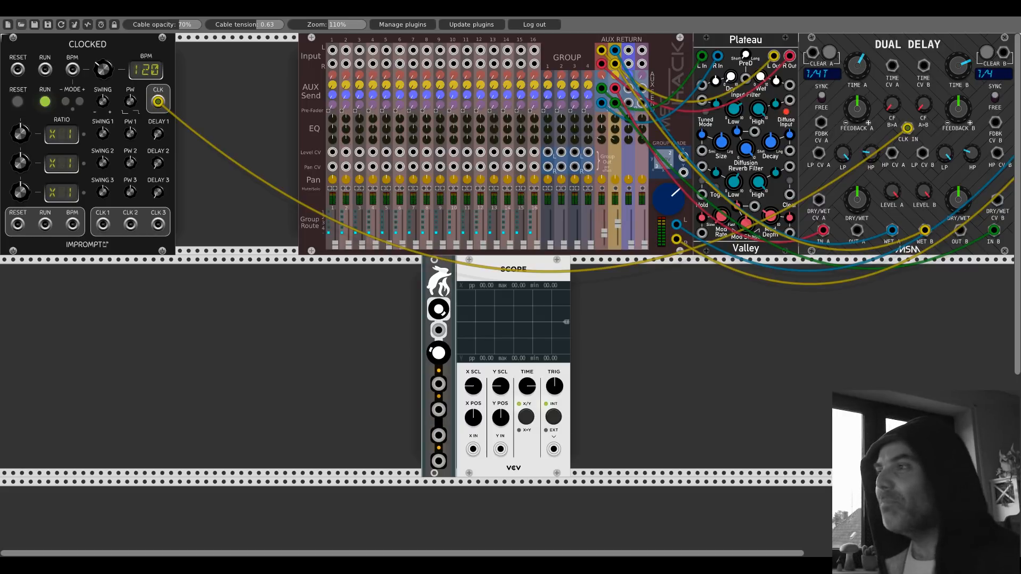
Move the Hot Bunny module away from the Scope and add the Splitting Hares module beside it
drag(439, 273, 272, 273)
right_click(322, 302)
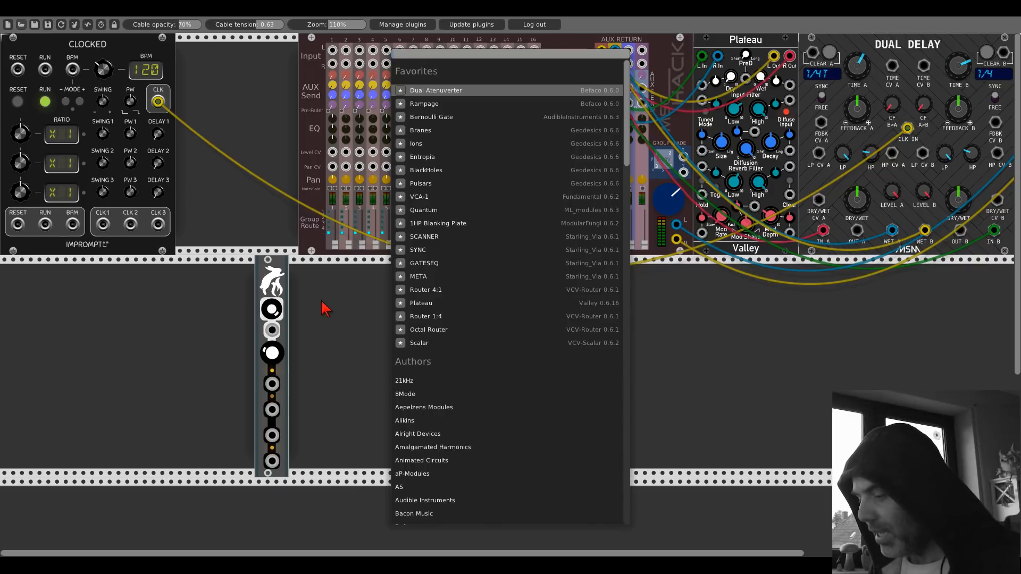
text(bu)
key(BackSpace)
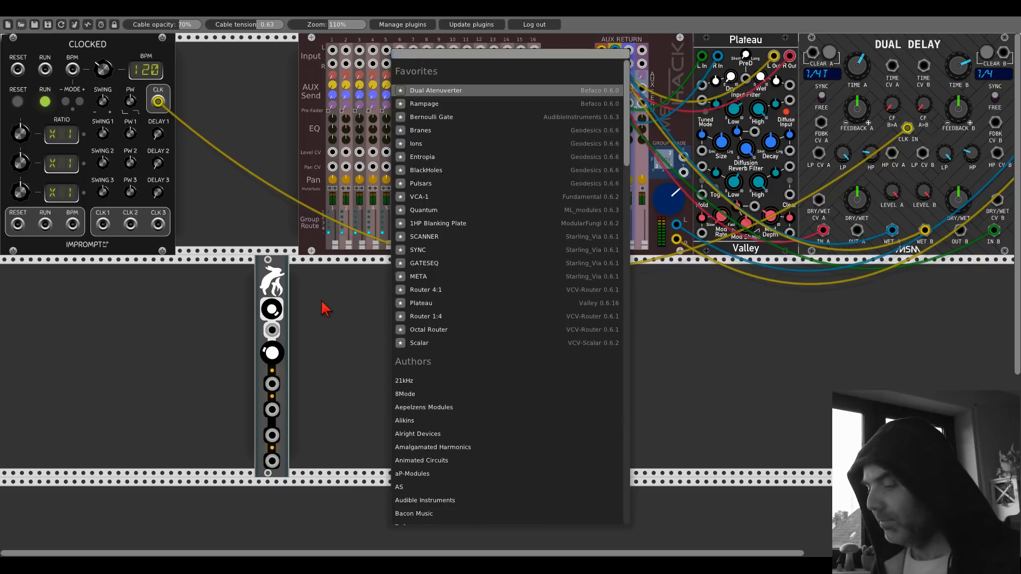
text(un)
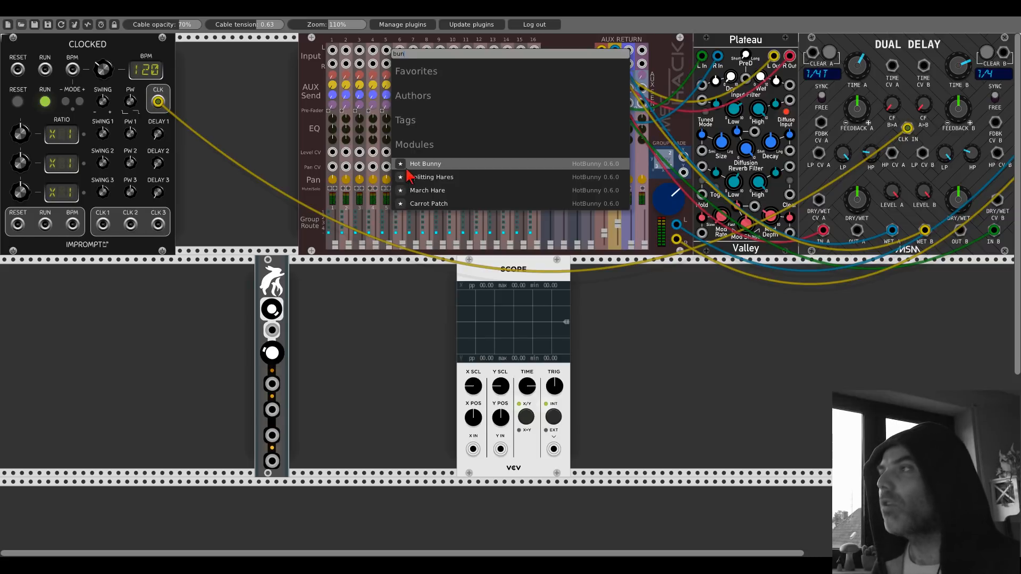
key(Down)
key(Return)
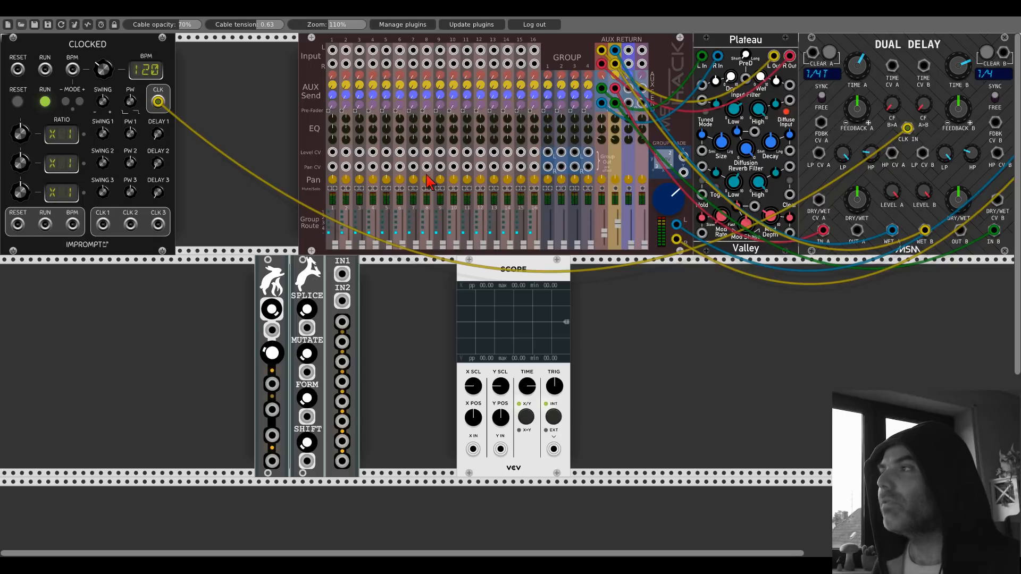
Space the Hot Bunny and Splitting Hares modules apart along the row and add the March Hare module
drag(279, 275, 89, 275)
drag(309, 283, 133, 284)
double_click(296, 314)
text(bun)
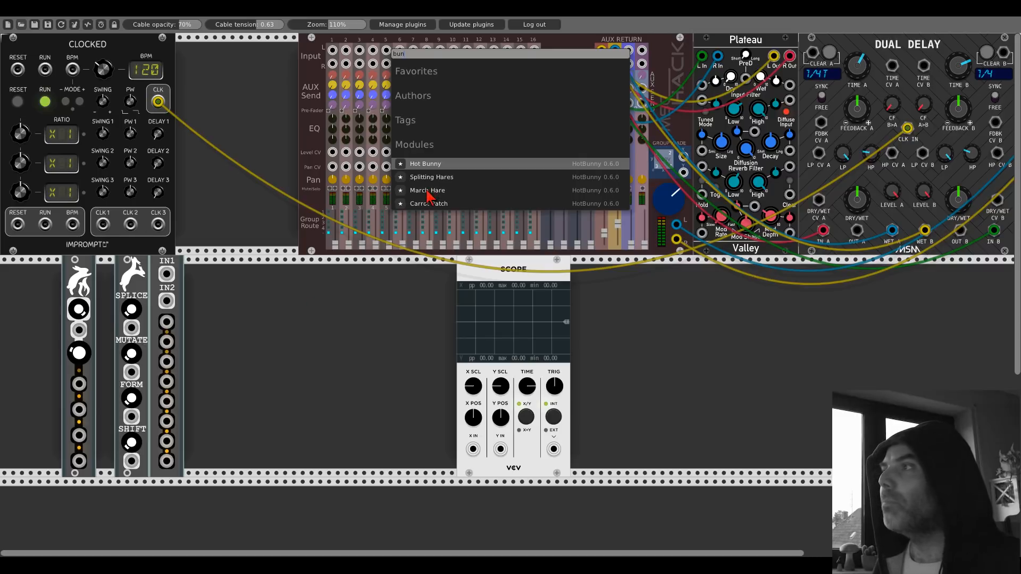
click(428, 191)
Add the Carrot Patch module and leave gaps between it, March Hare and the Scope
double_click(357, 317)
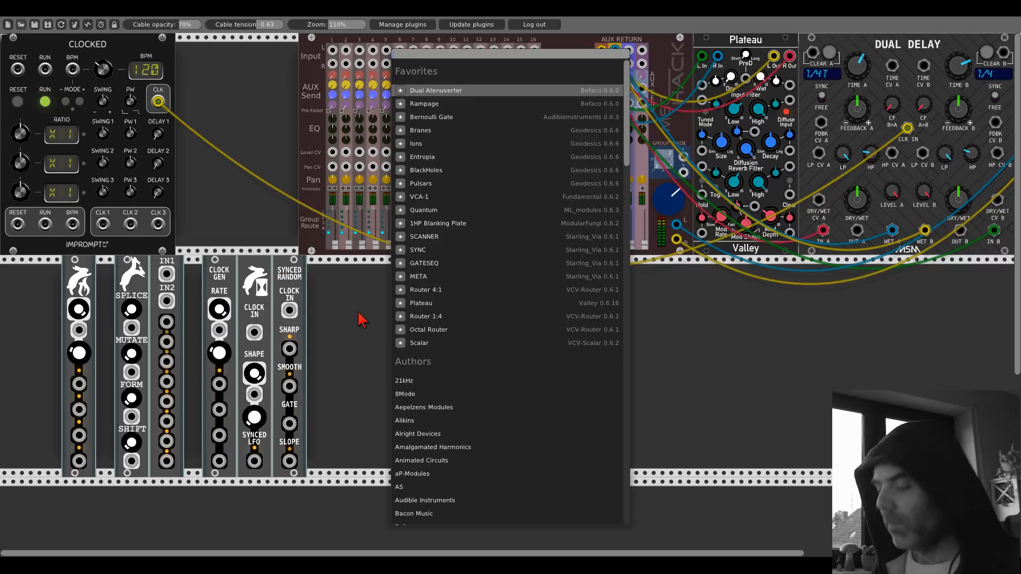
text(bun)
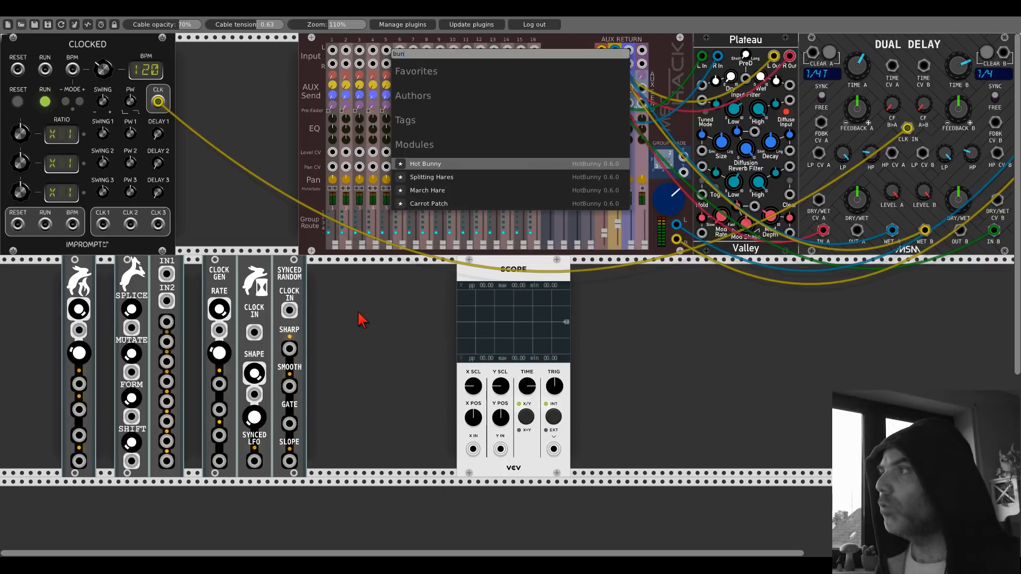
click(429, 205)
drag(489, 276, 498, 275)
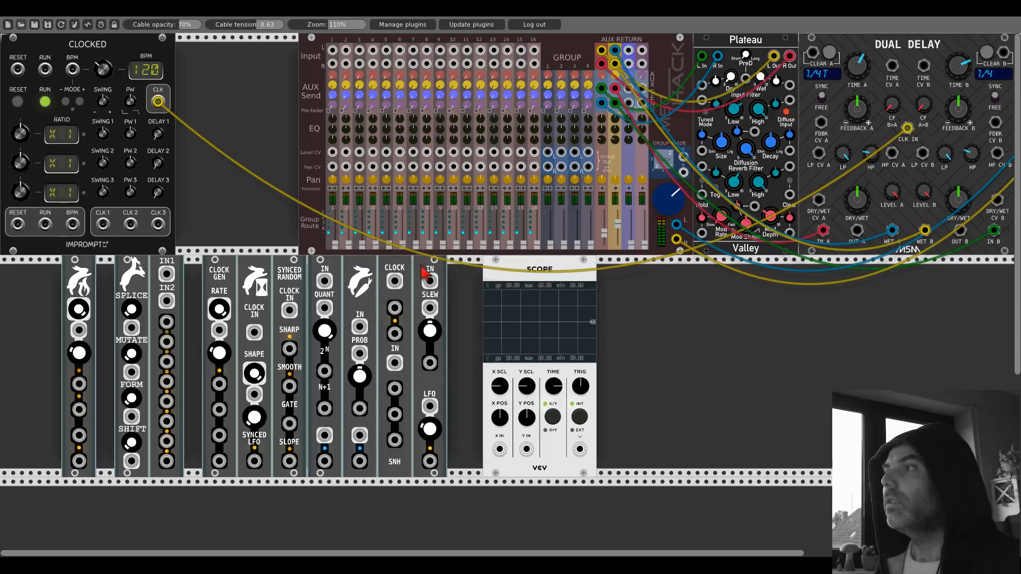
drag(420, 265, 445, 267)
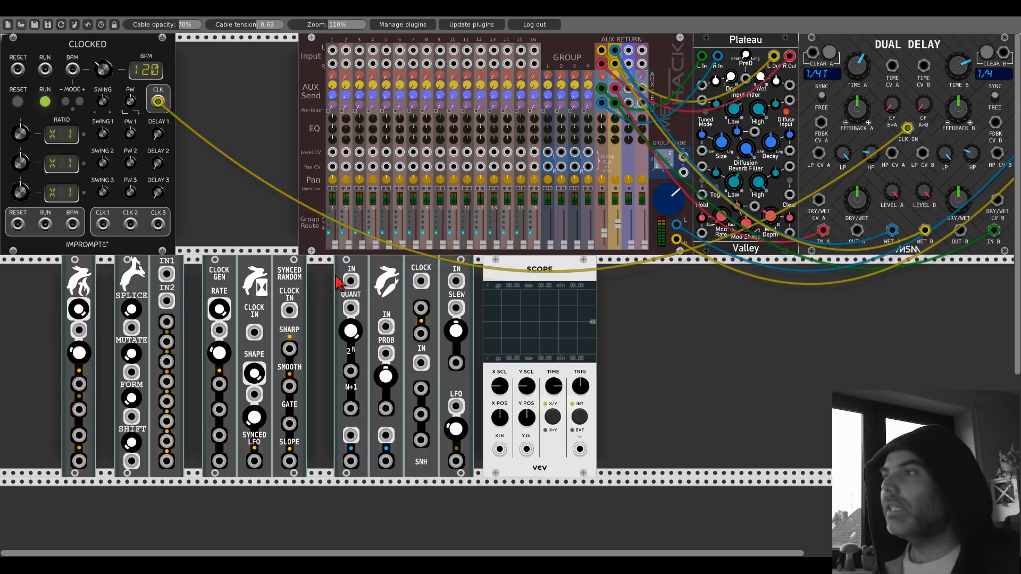
Delete the Carrot Patch, March Hare and Splitting Hares modules, keeping only Hot Bunny in the row with the Scope
right_click(367, 273)
click(375, 378)
right_click(270, 273)
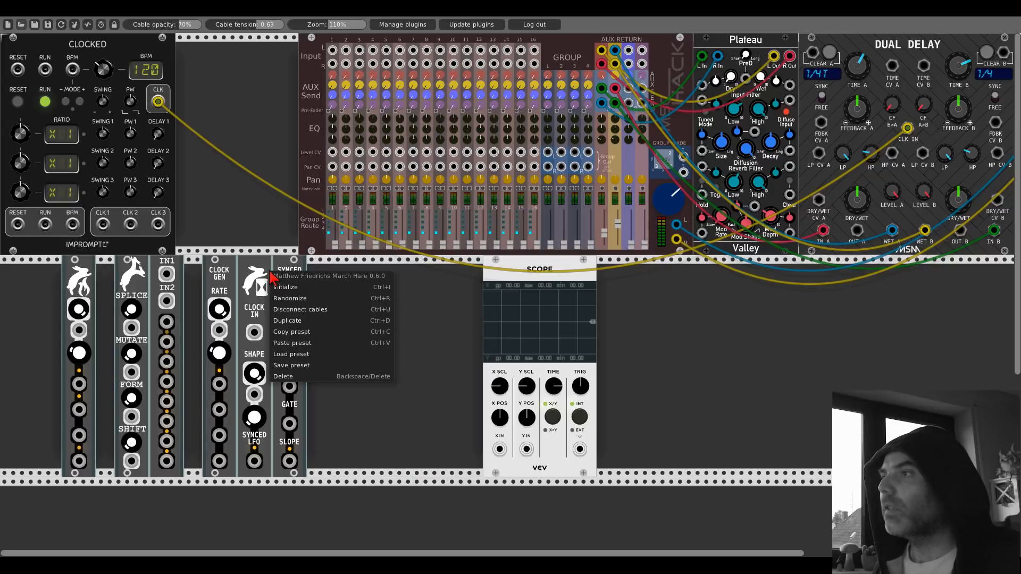
click(290, 379)
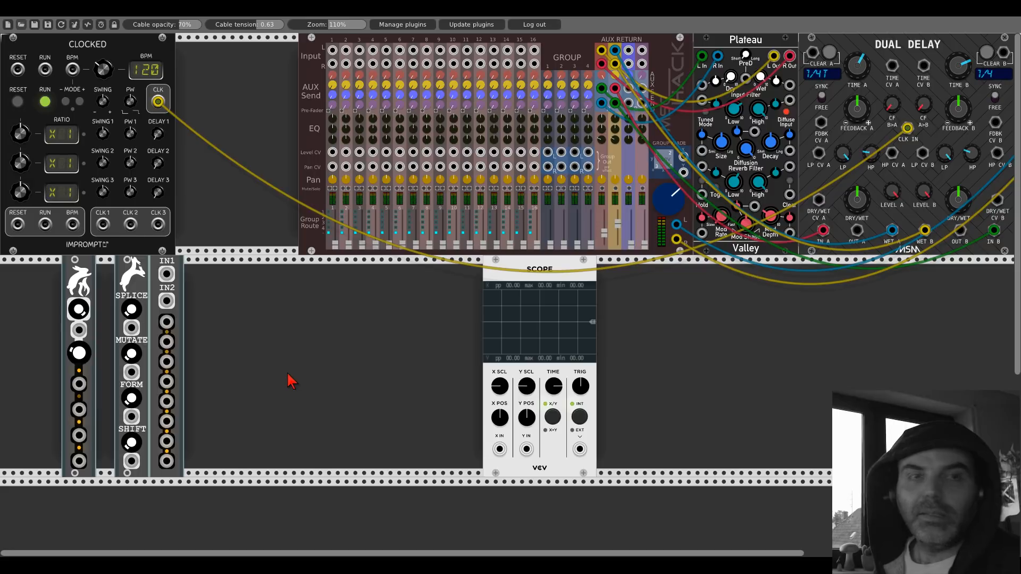
right_click(151, 286)
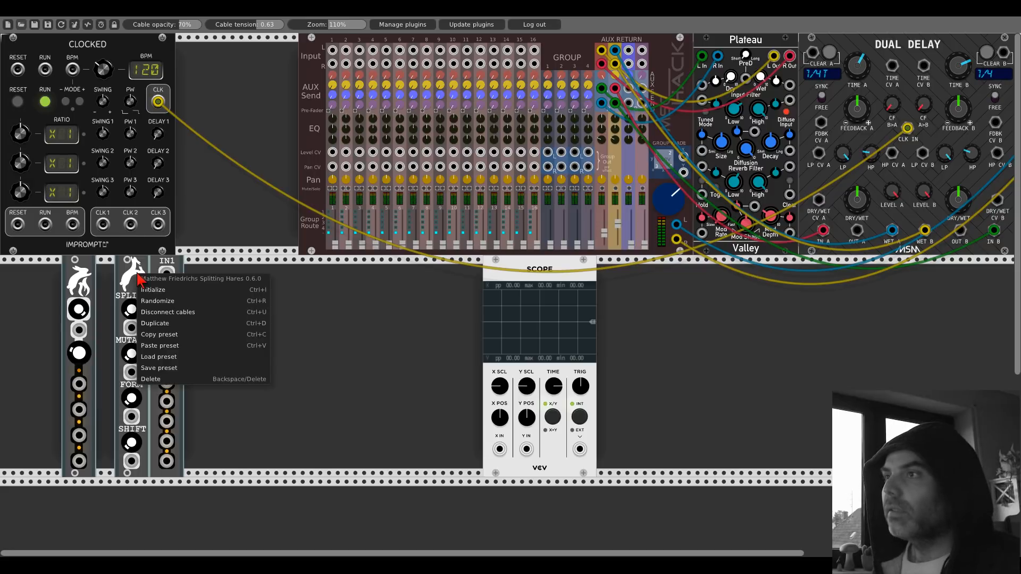
click(153, 387)
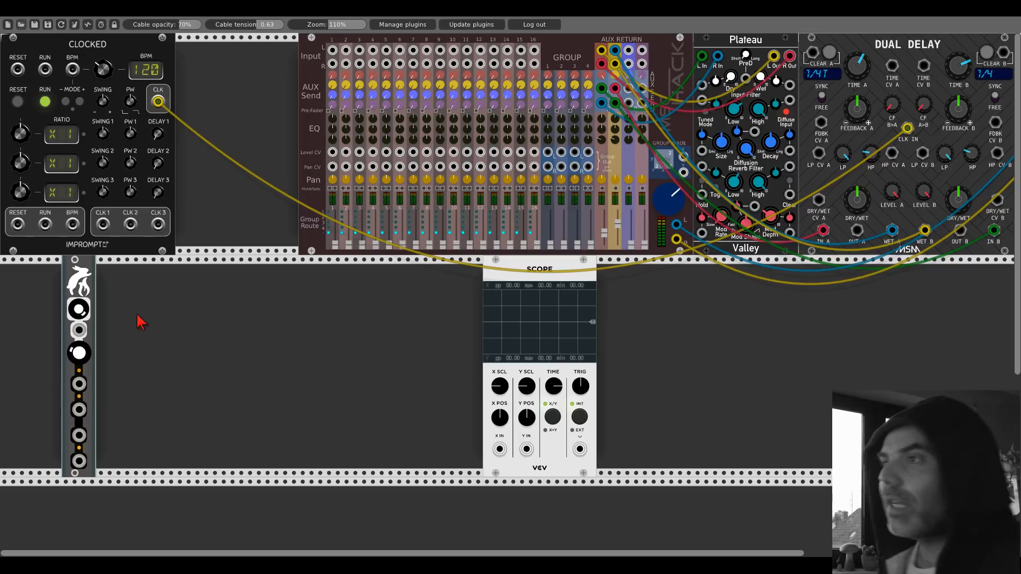
Place Hot Bunny and the Scope side by side and patch Hot Bunny's first output to the Scope's X input
drag(89, 274, 255, 274)
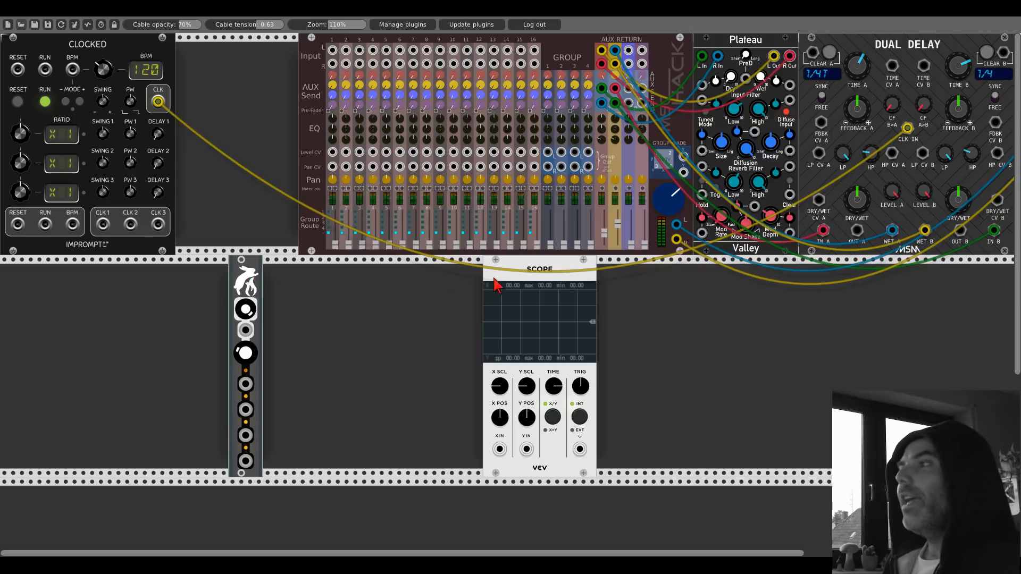
drag(507, 272, 288, 273)
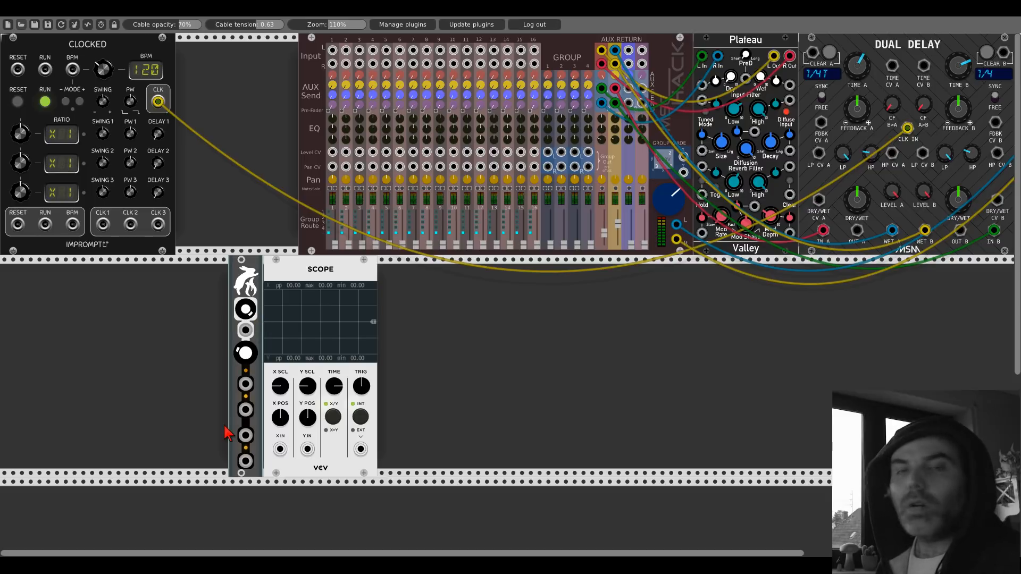
drag(245, 384, 280, 449)
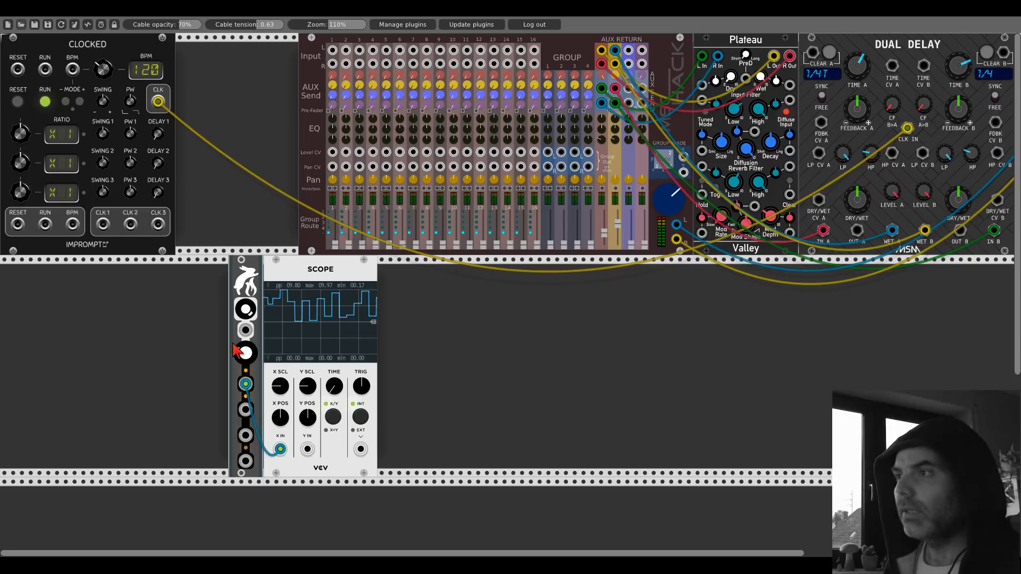
Vary Hot Bunny's rate knob and the Scope's time scale to examine the first output's stepped signal
drag(248, 350, 247, 349)
drag(334, 387, 334, 387)
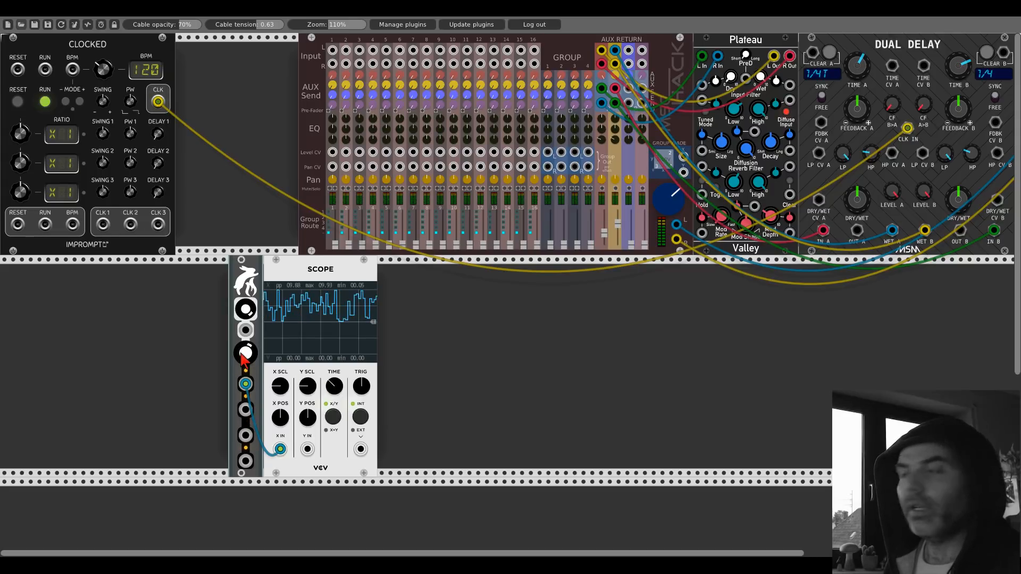
mouse_move(240, 353)
mouse_down()
mouse_move(241, 339)
mouse_move(246, 358)
mouse_up()
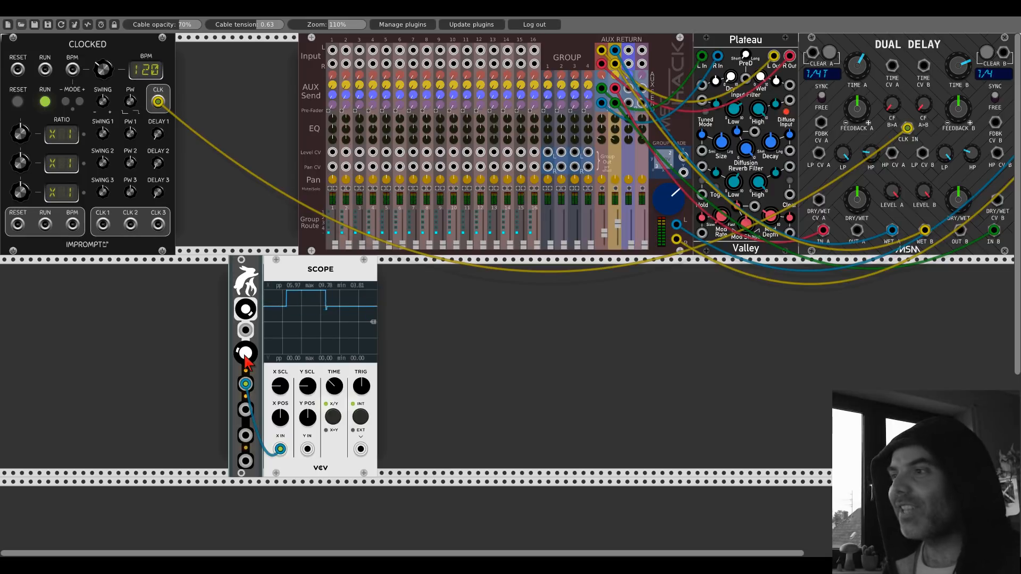
Compare Hot Bunny's second output on the Scope's X input with its first output on Y, adjusting the time scale
drag(249, 356, 244, 410)
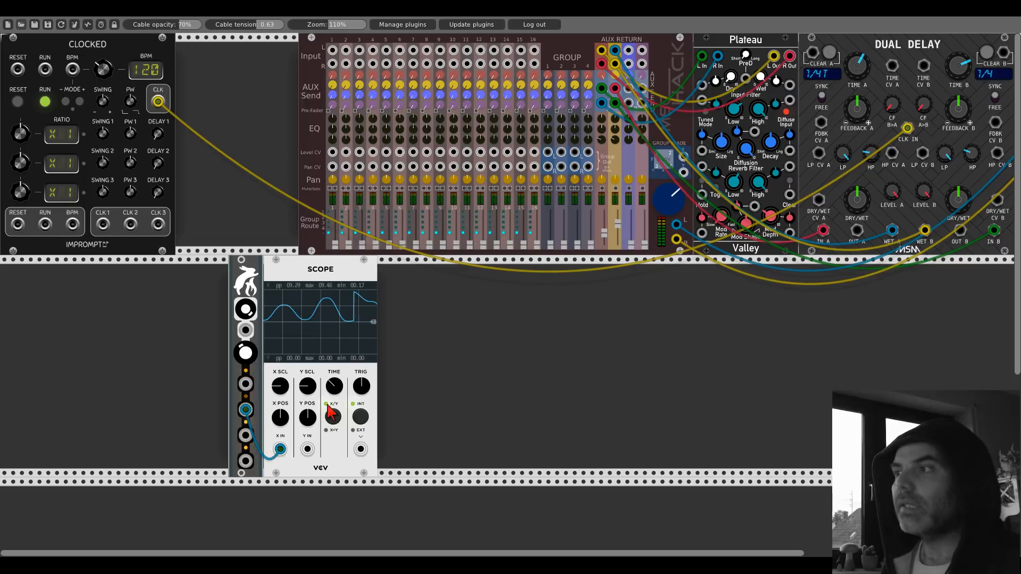
drag(334, 387, 334, 407)
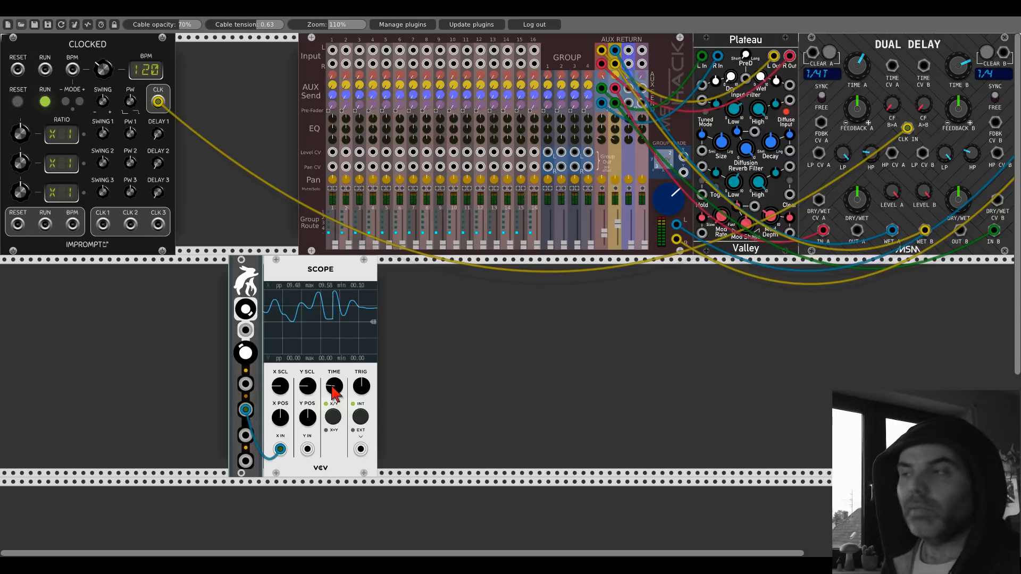
drag(245, 384, 308, 450)
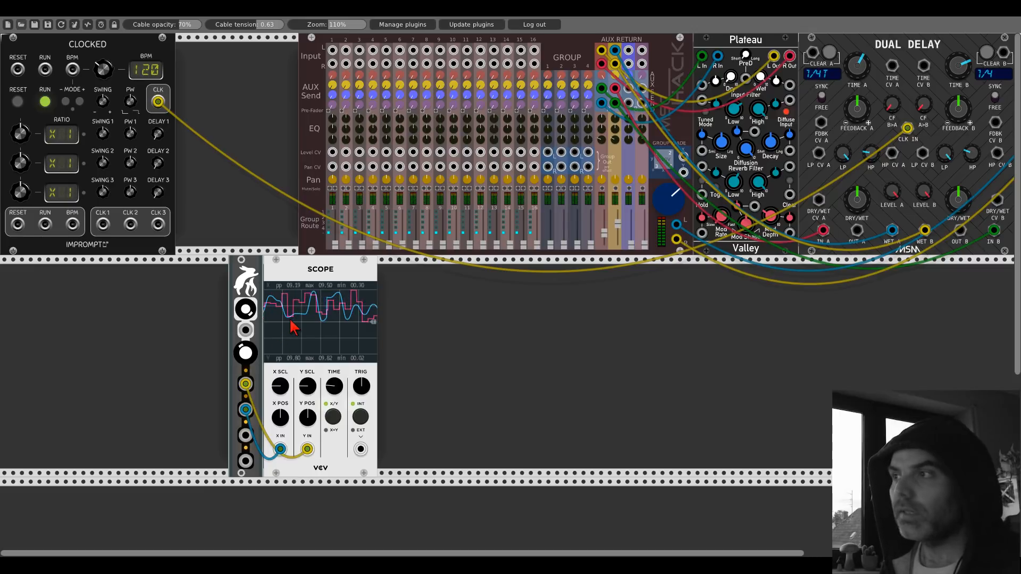
Isolate Hot Bunny's third output on the Scope's Y input by moving the Y cable there and unplugging the X cable
drag(245, 383, 245, 436)
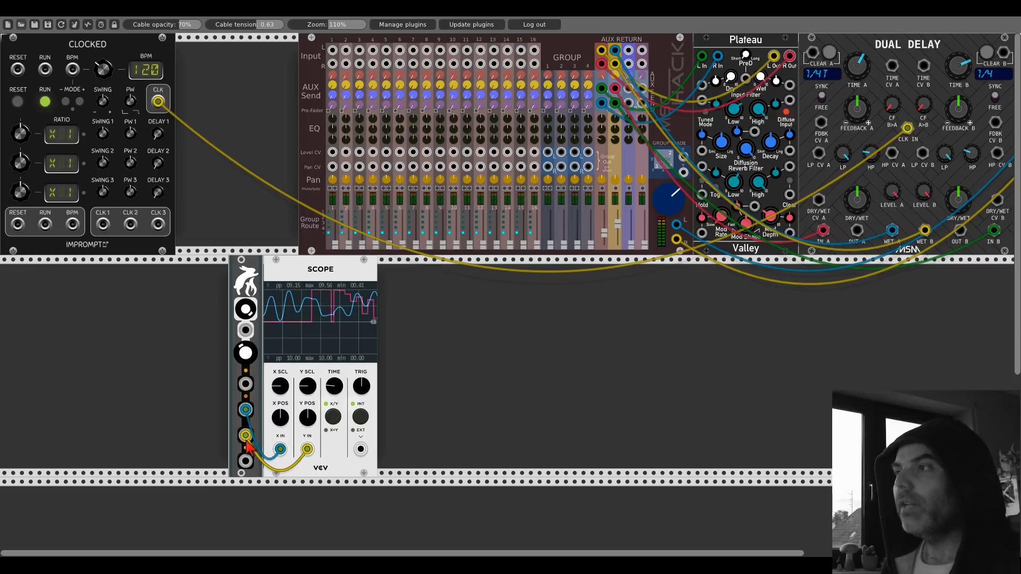
right_click(248, 410)
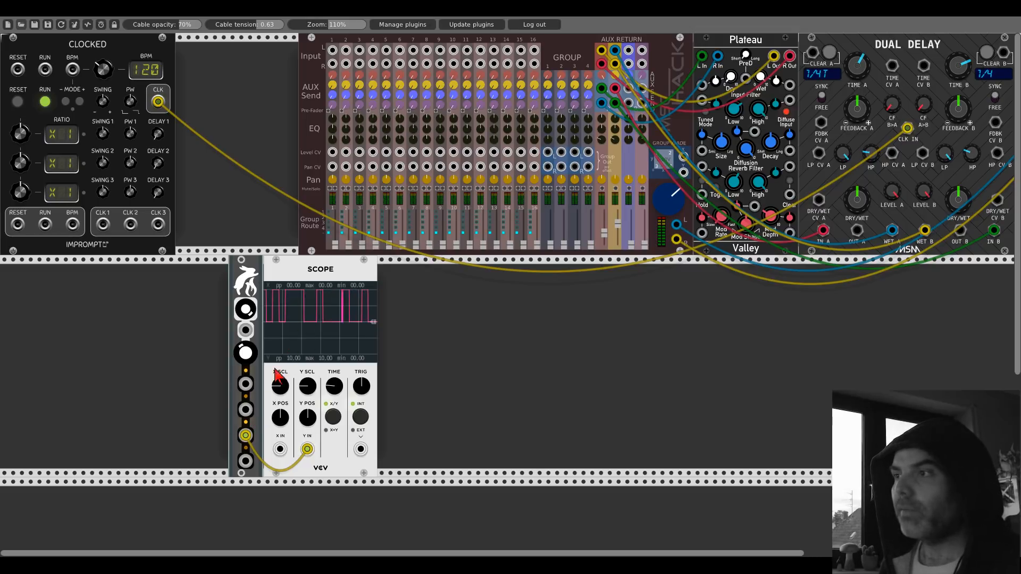
Re-patch the remaining cable from Hot Bunny's fourth output to the Scope's X input and adjust the rate knob
drag(245, 435, 248, 410)
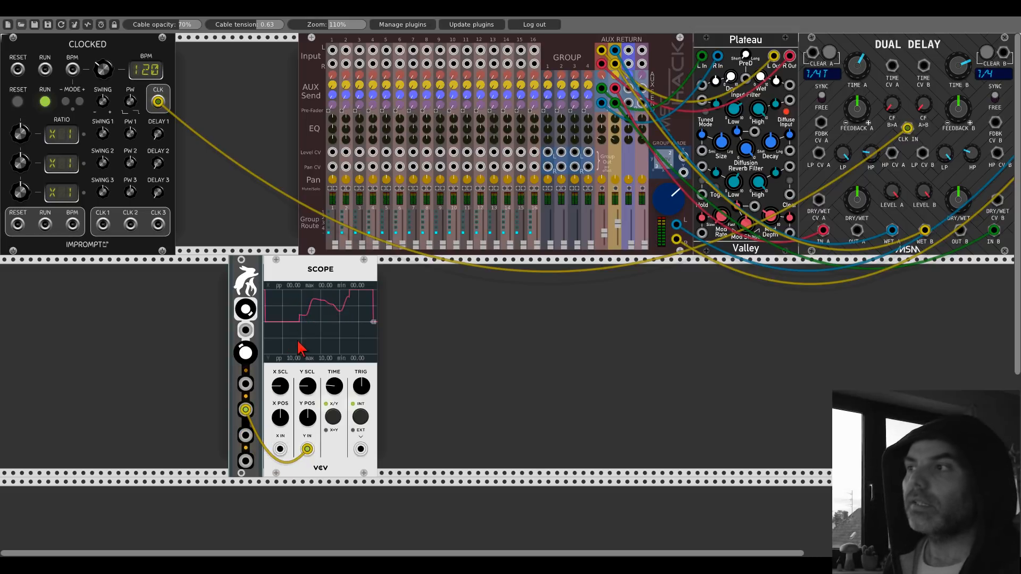
drag(307, 449, 280, 450)
drag(245, 410, 246, 461)
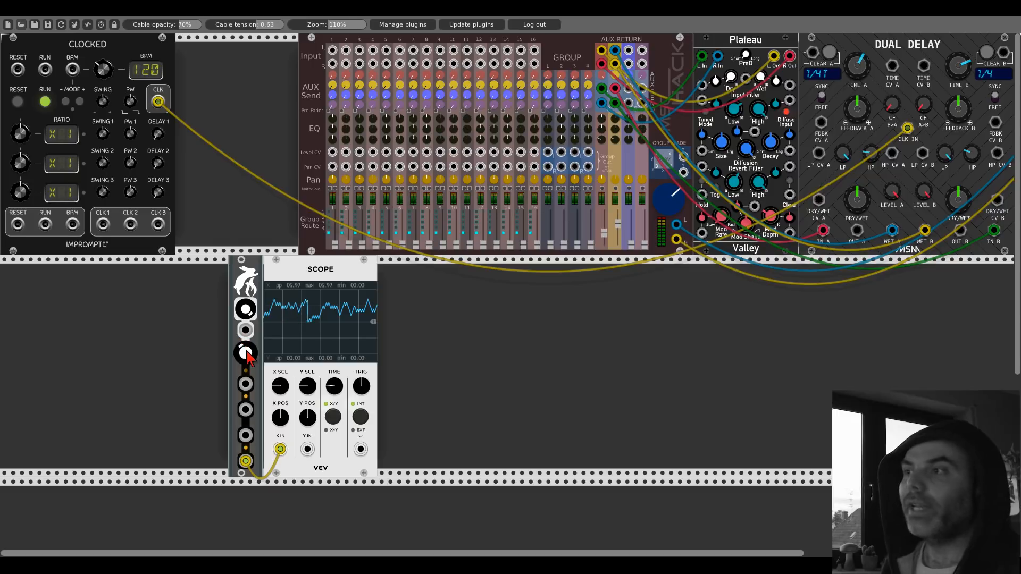
mouse_move(243, 345)
mouse_down()
mouse_move(243, 298)
mouse_move(243, 344)
mouse_up()
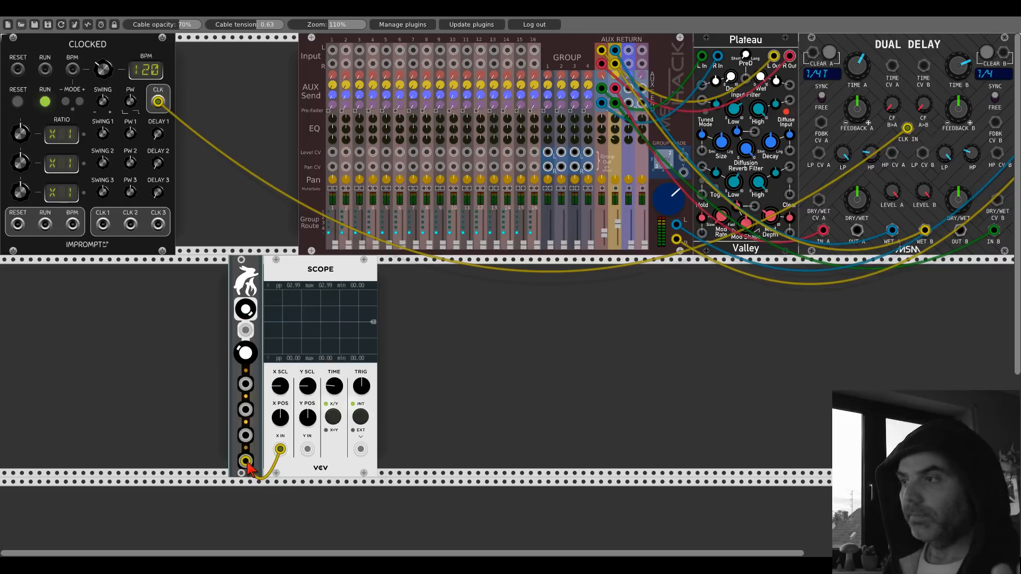
Return the Scope cable to Hot Bunny's first output and patch the second output back into Hot Bunny's own modulation input
drag(247, 459, 248, 385)
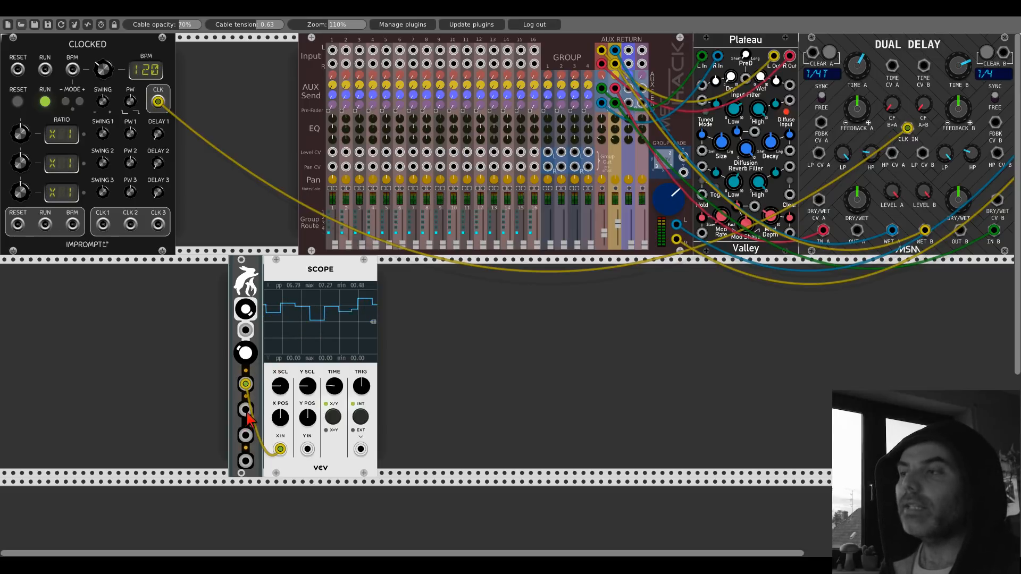
drag(245, 411, 245, 410)
mouse_move(245, 309)
mouse_down()
mouse_move(245, 372)
mouse_move(245, 311)
mouse_up()
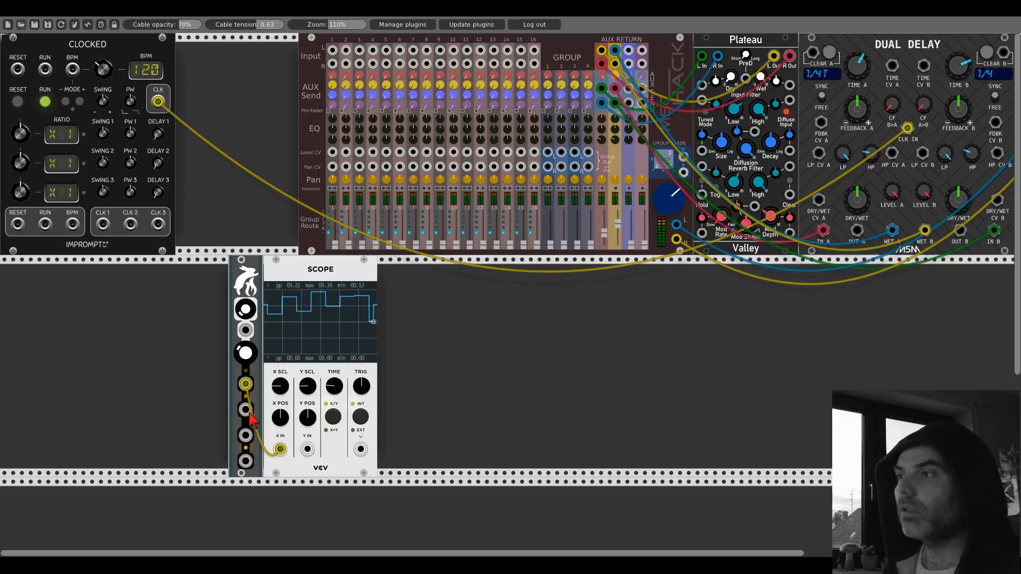
drag(245, 412, 245, 331)
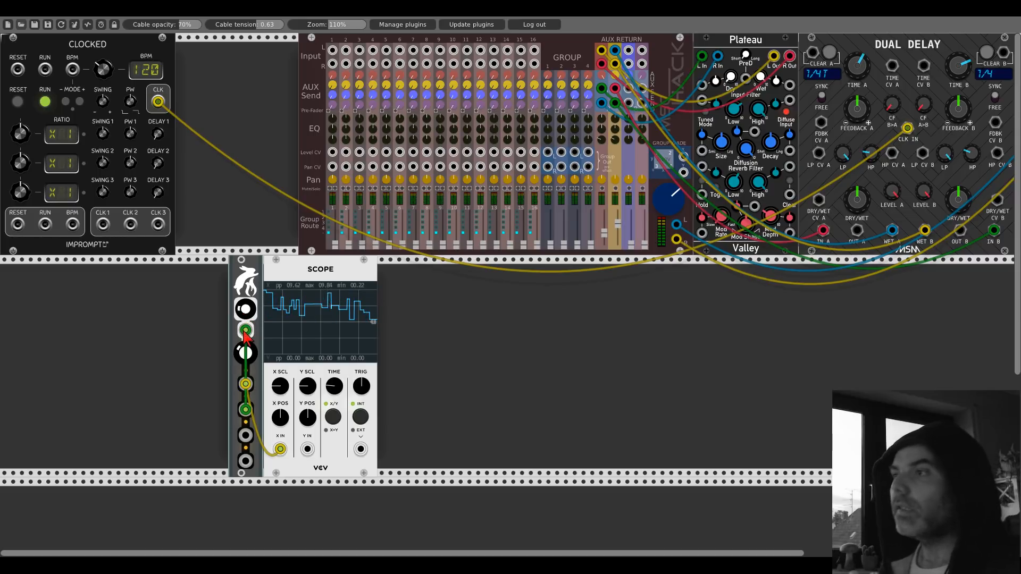
Unplug both cables from Hot Bunny, move the Scope away and delete it
drag(243, 331, 243, 345)
drag(245, 382, 248, 391)
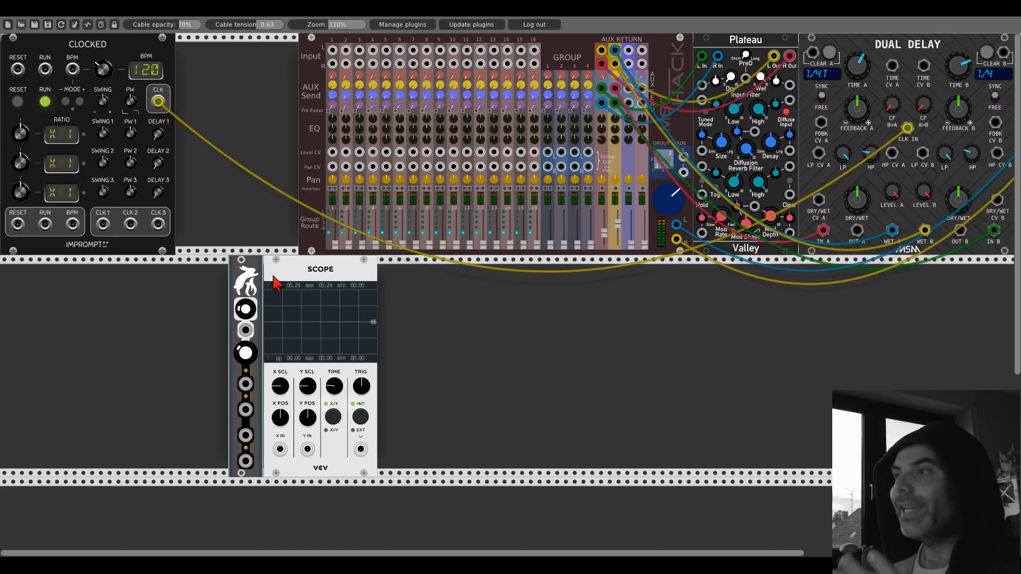
drag(274, 284, 424, 282)
right_click(428, 279)
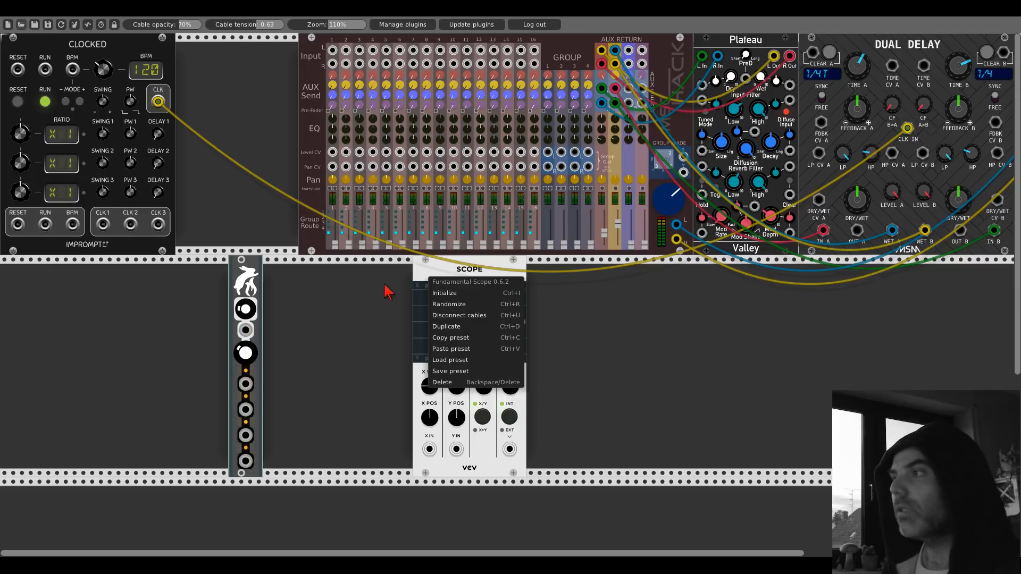
click(435, 383)
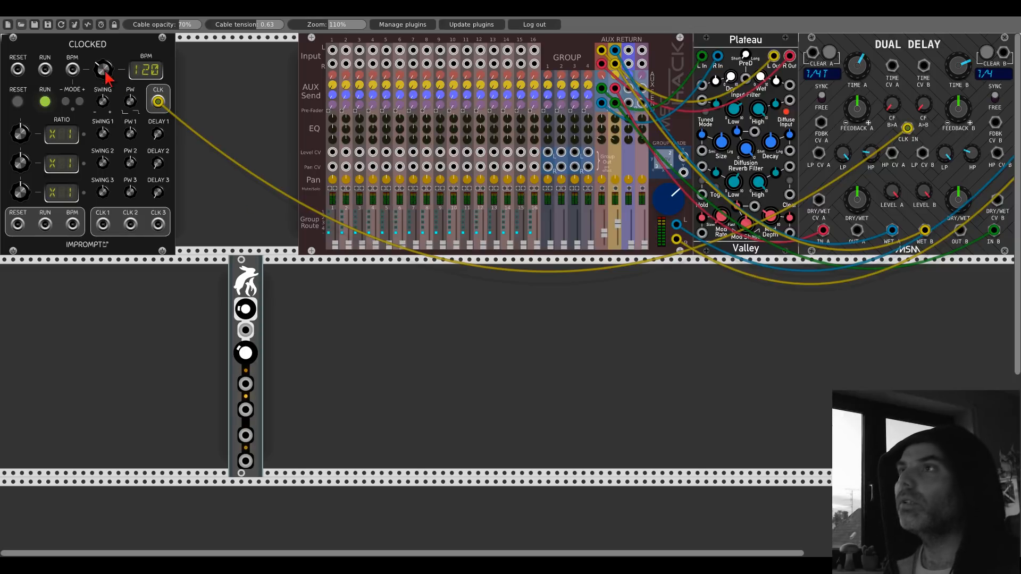
Raise the Clocked tempo to 244 BPM and move the Hot Bunny module directly beneath the Clocked module
drag(101, 69, 101, 58)
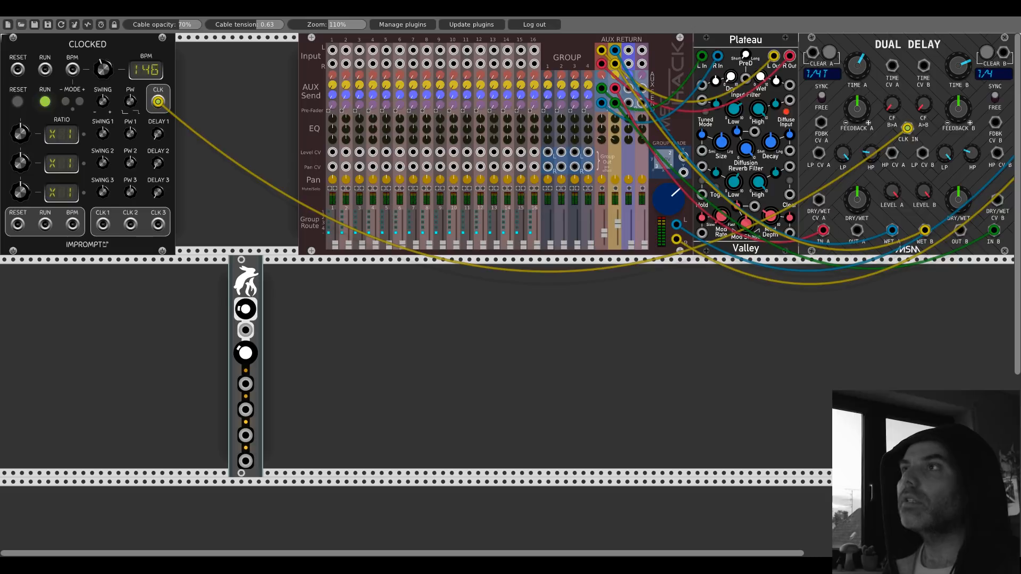
drag(103, 69, 103, 44)
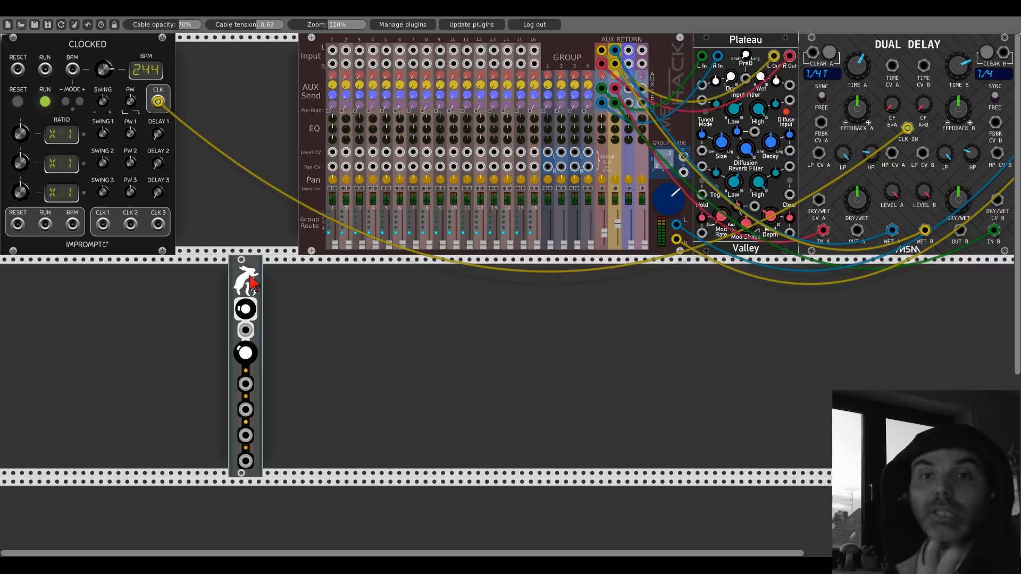
drag(250, 276, 161, 260)
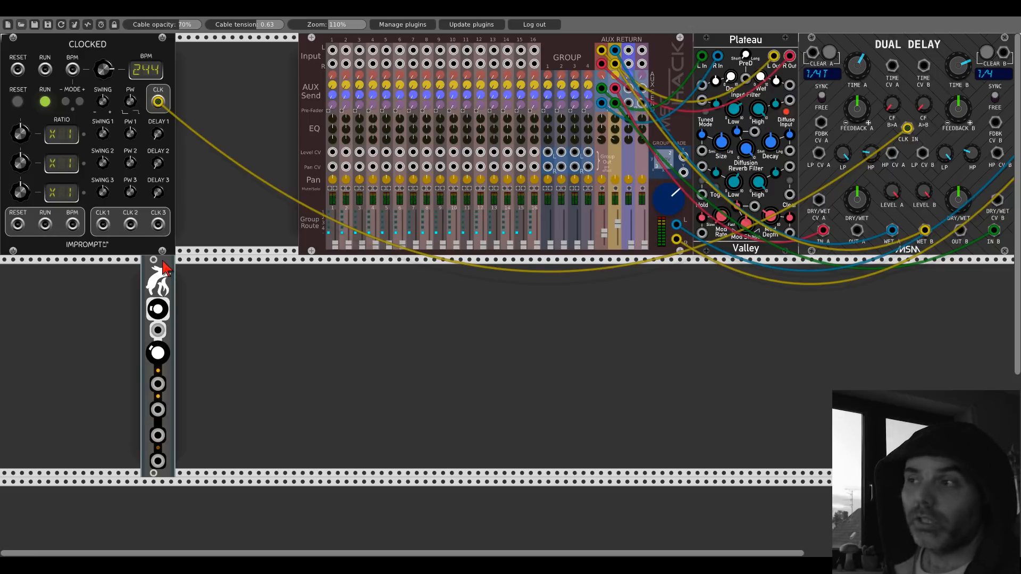
Add a Befaco Dual Atenuverter beside Hot Bunny and patch Hot Bunny's first output into the attenuverter's upper input
right_click(200, 292)
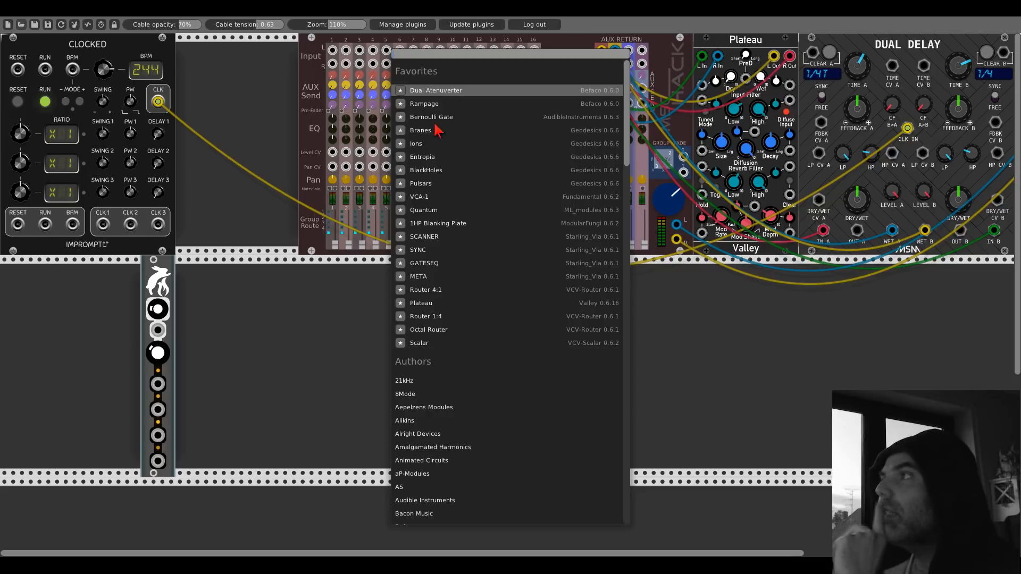
click(447, 90)
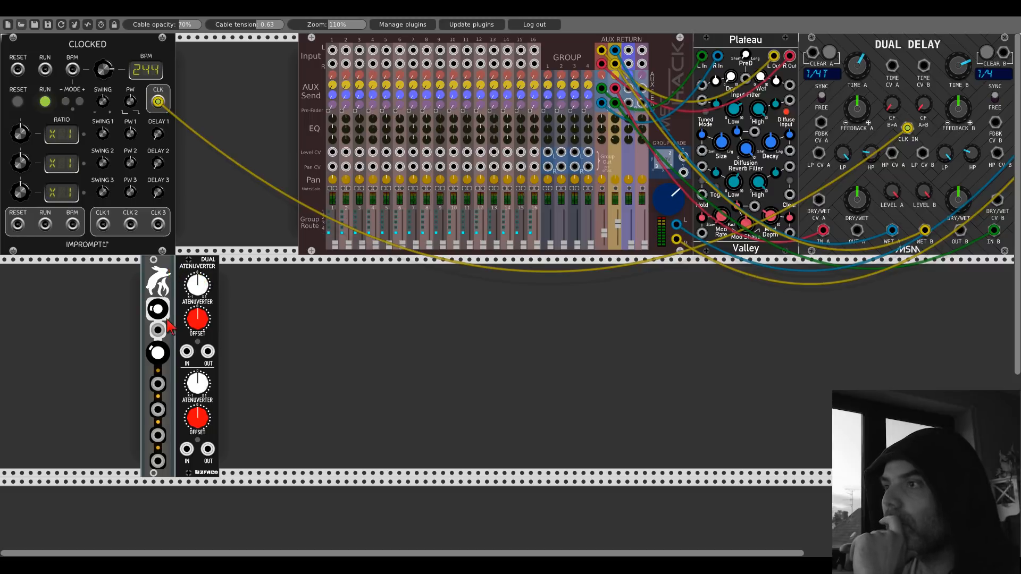
drag(158, 383, 187, 352)
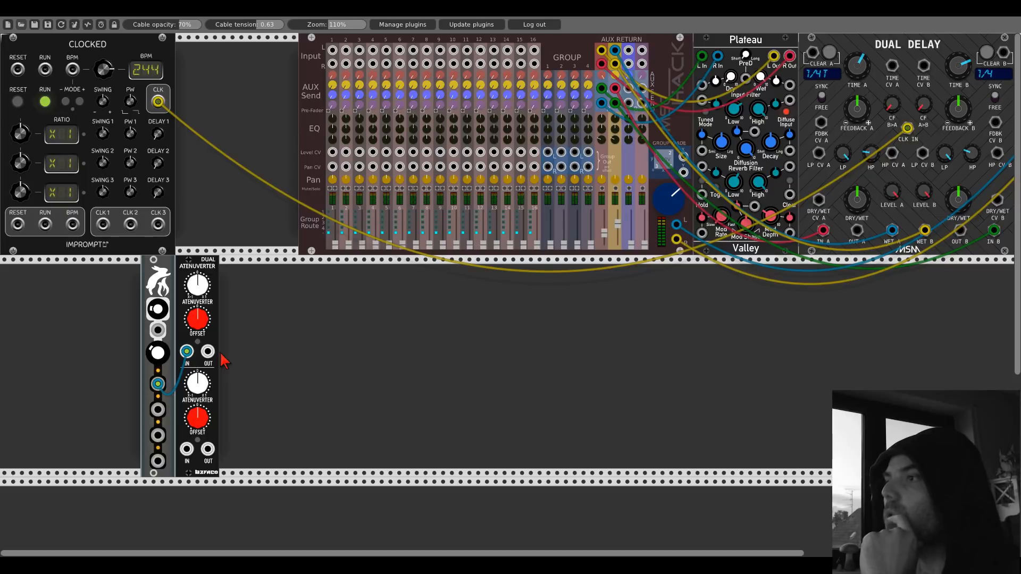
Add a LazySusan quantiser, change its scale, and patch the Dual Atenuverter's upper output into its first CV input
right_click(253, 358)
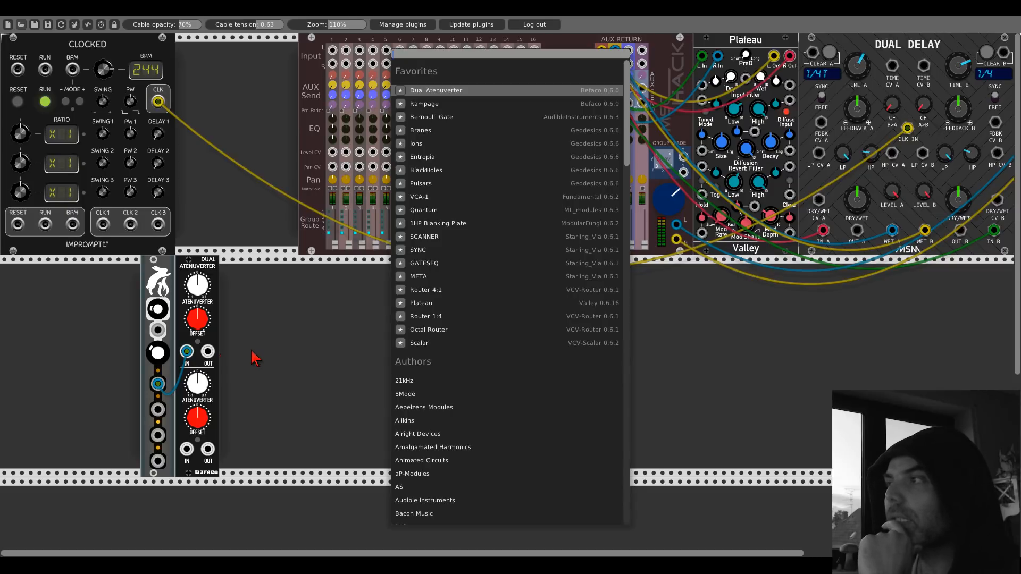
text(lazy)
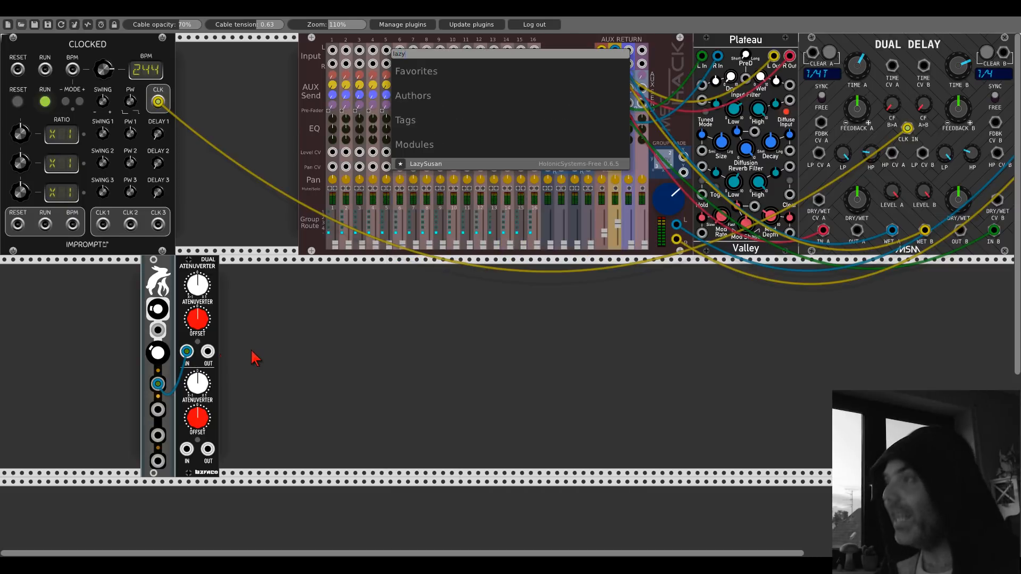
click(433, 165)
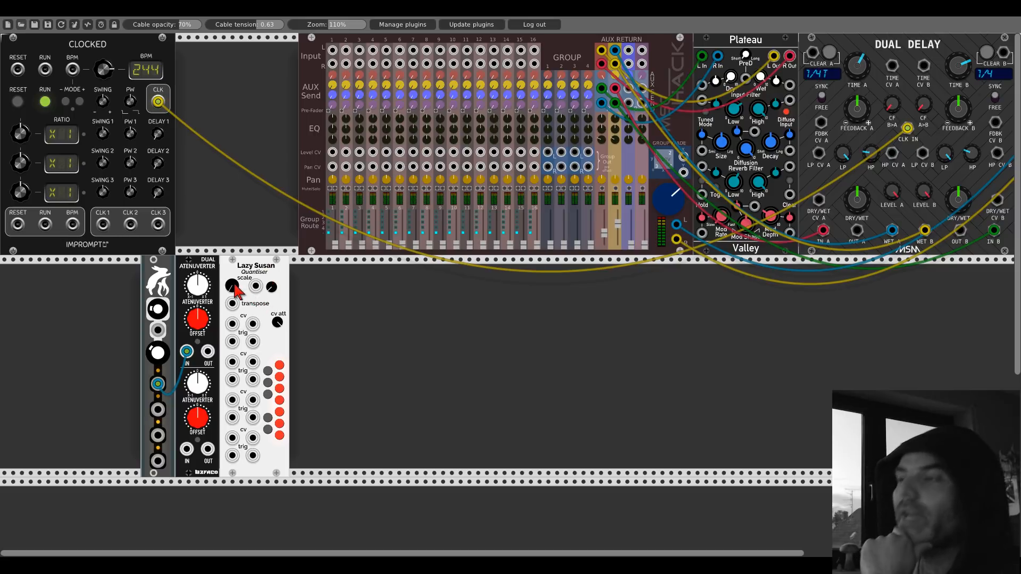
drag(236, 291, 236, 314)
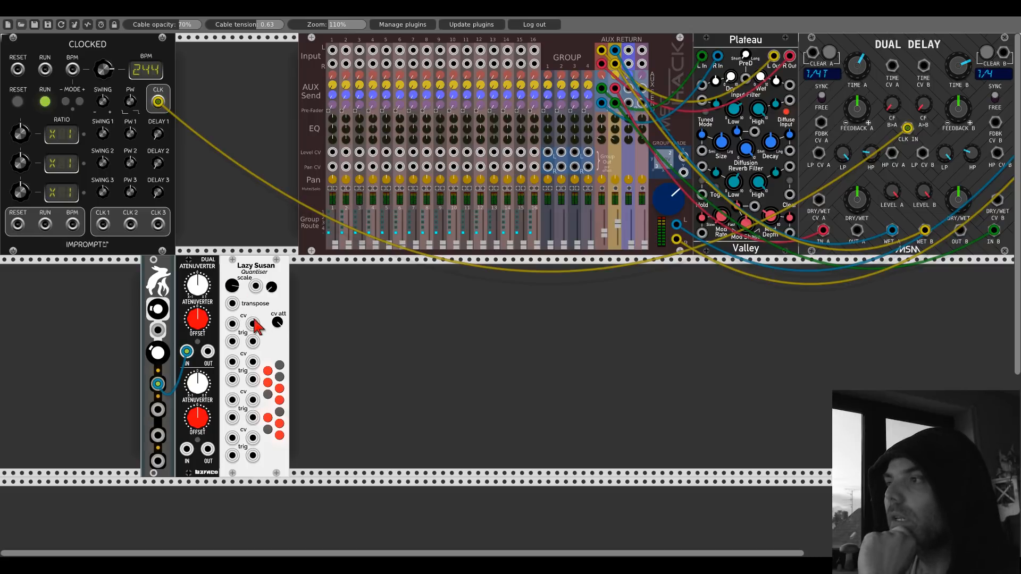
drag(207, 351, 232, 324)
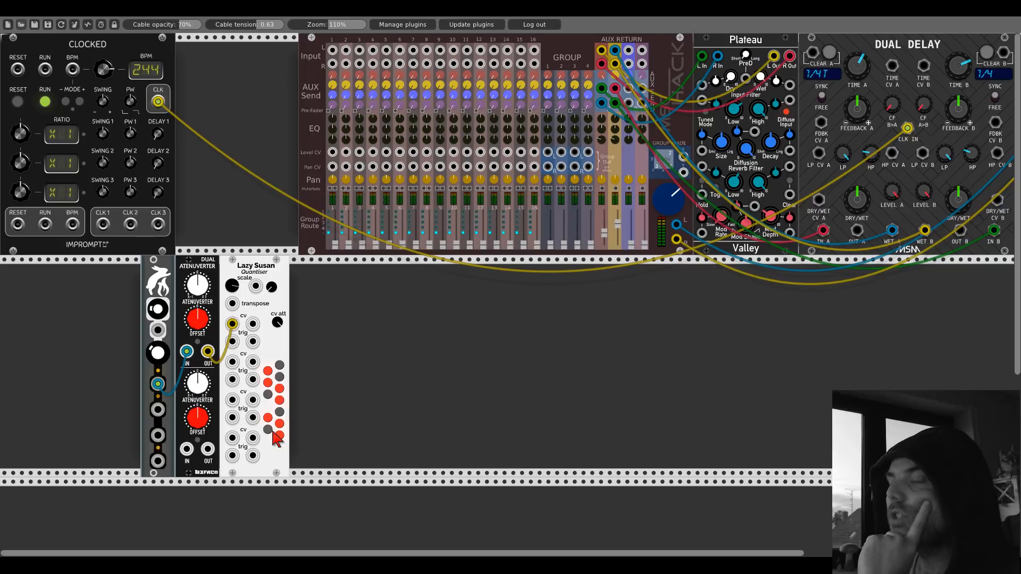
Move Hot Bunny, the Dual Atenuverter and Lazy Susan side by side to the start of their row
right_click(333, 381)
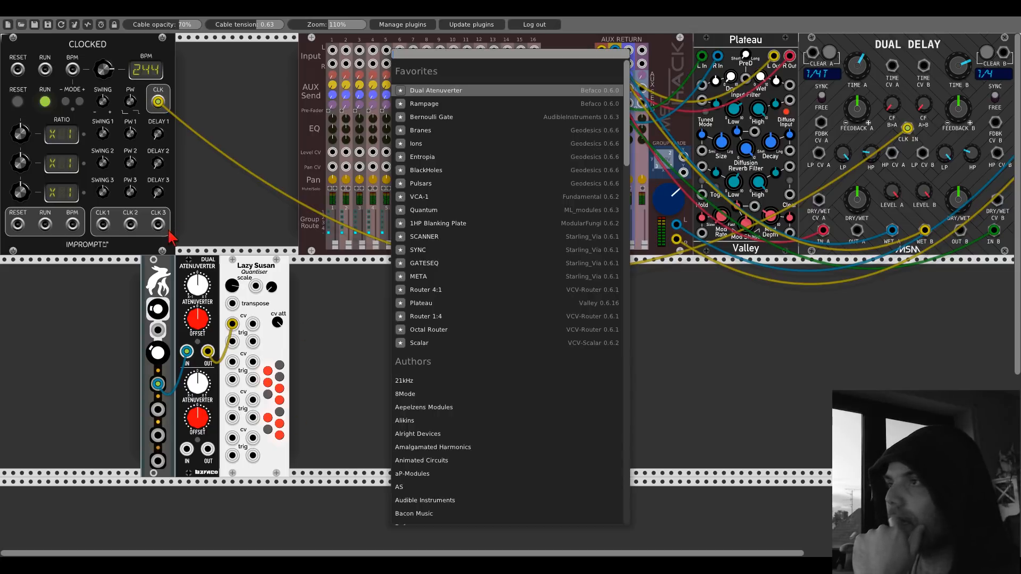
click(151, 268)
drag(151, 274, 11, 273)
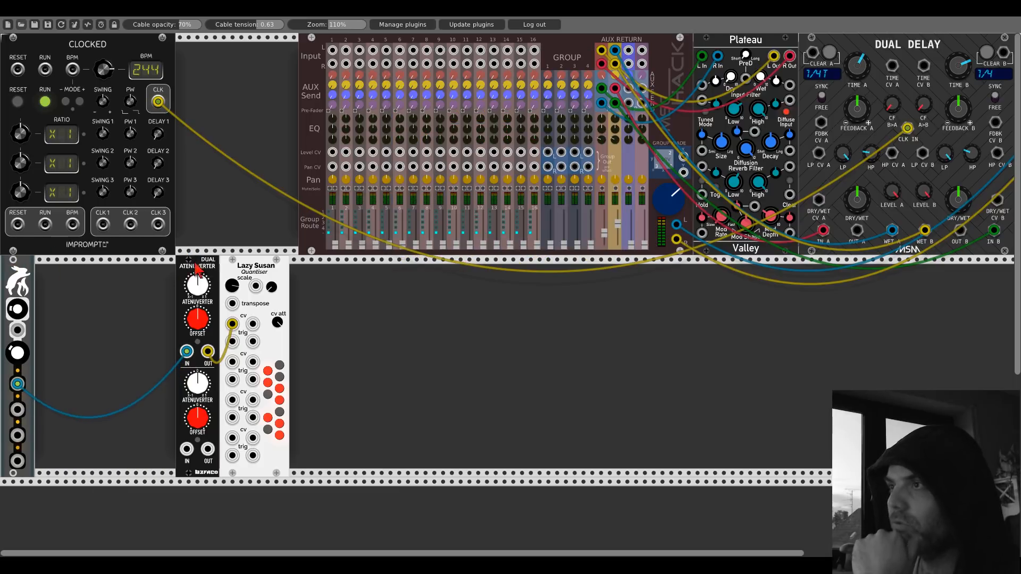
drag(192, 269, 51, 269)
drag(238, 275, 99, 274)
Add the 21kHz Palm Loop basic VCO and place it directly beside the Lazy Susan quantiser
right_click(266, 319)
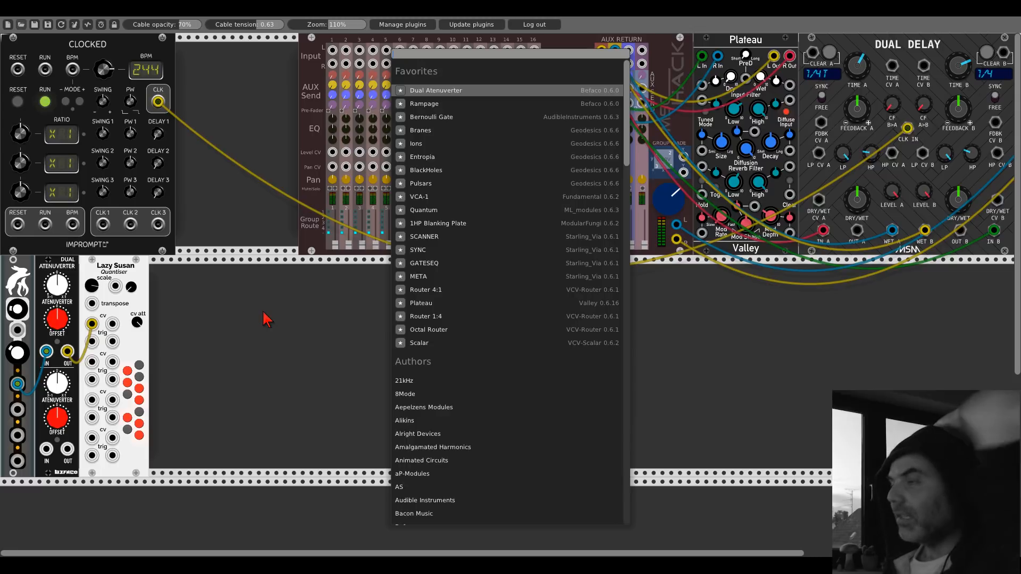
scroll(450, 324, down, 3)
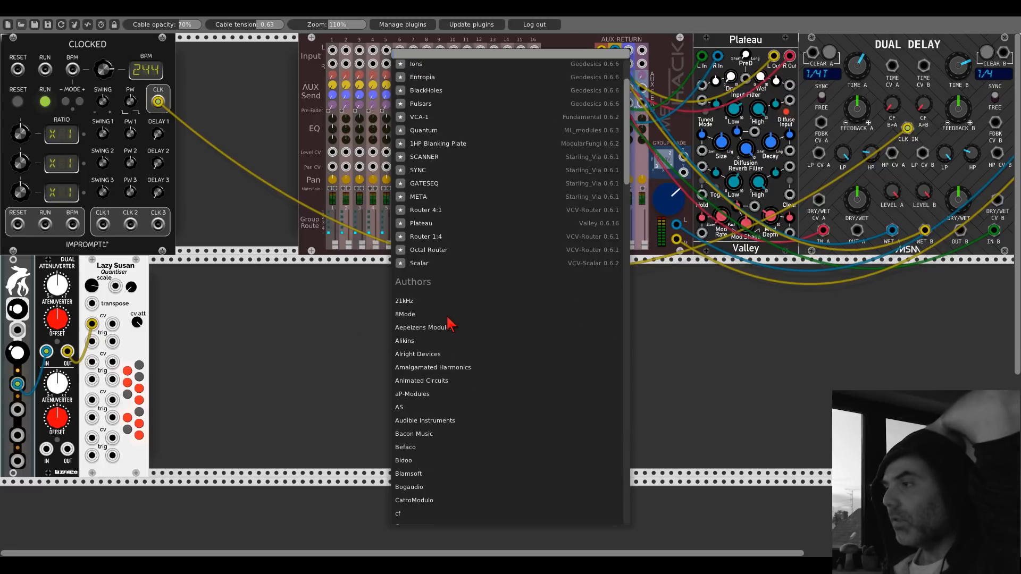
scroll(449, 323, down, 3)
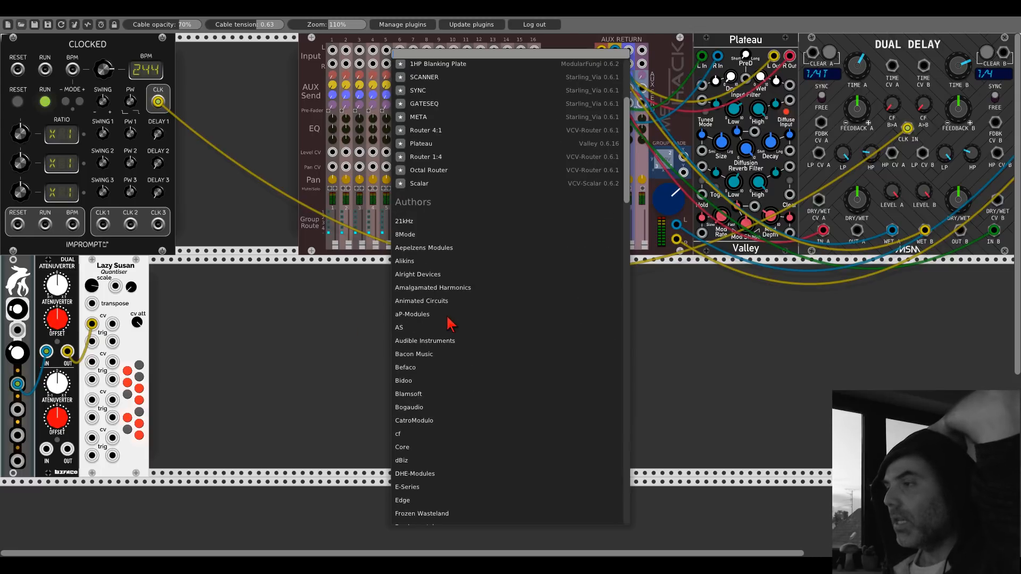
scroll(450, 323, down, 2)
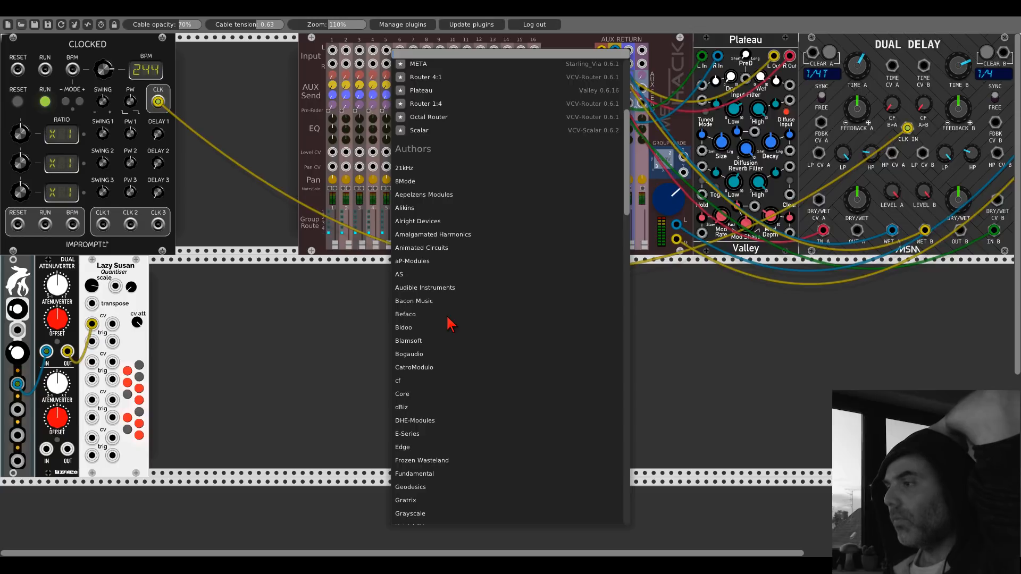
scroll(449, 323, down, 3)
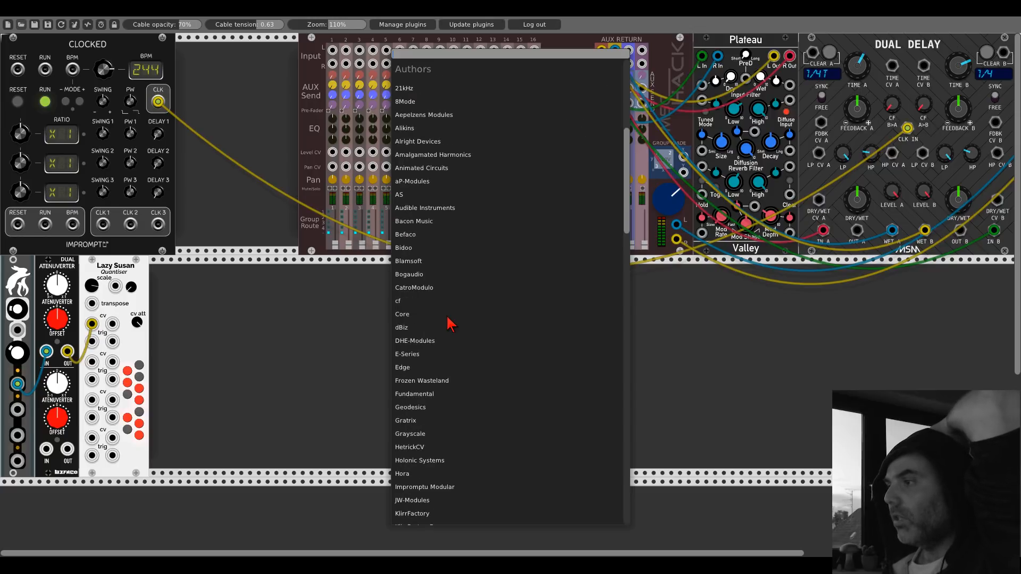
scroll(450, 323, down, 2)
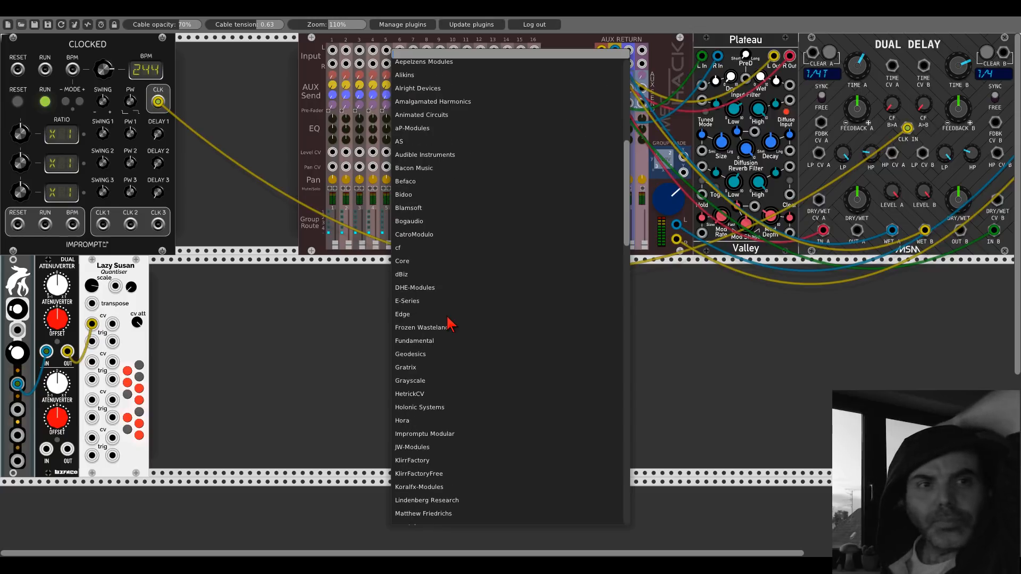
scroll(449, 323, down, 2)
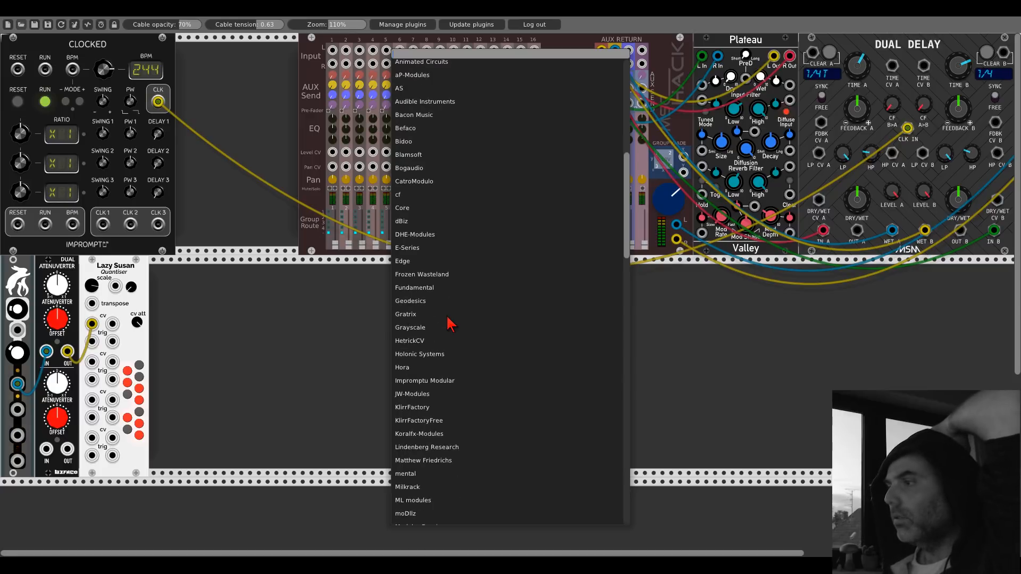
scroll(449, 323, up, 10)
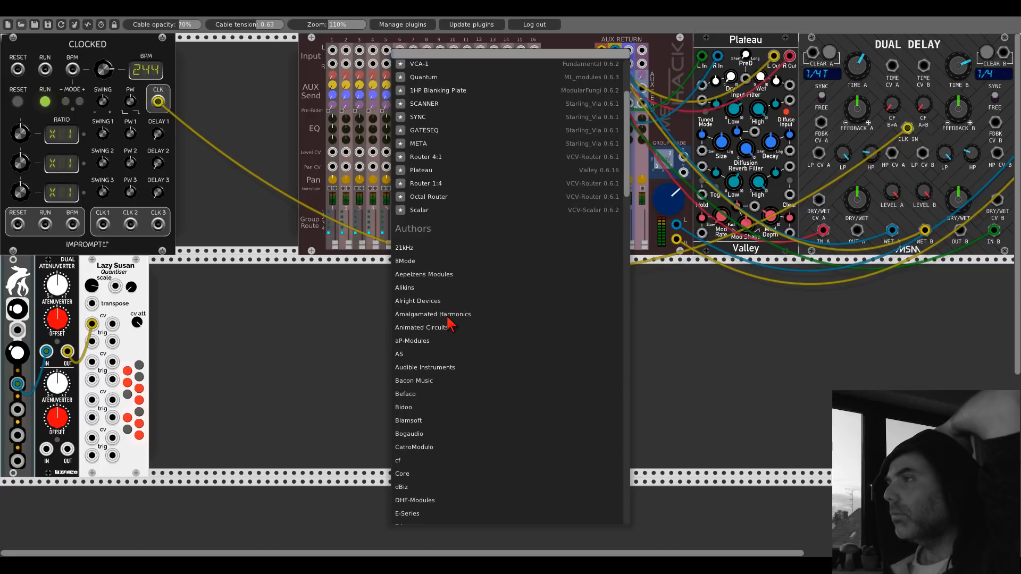
click(405, 248)
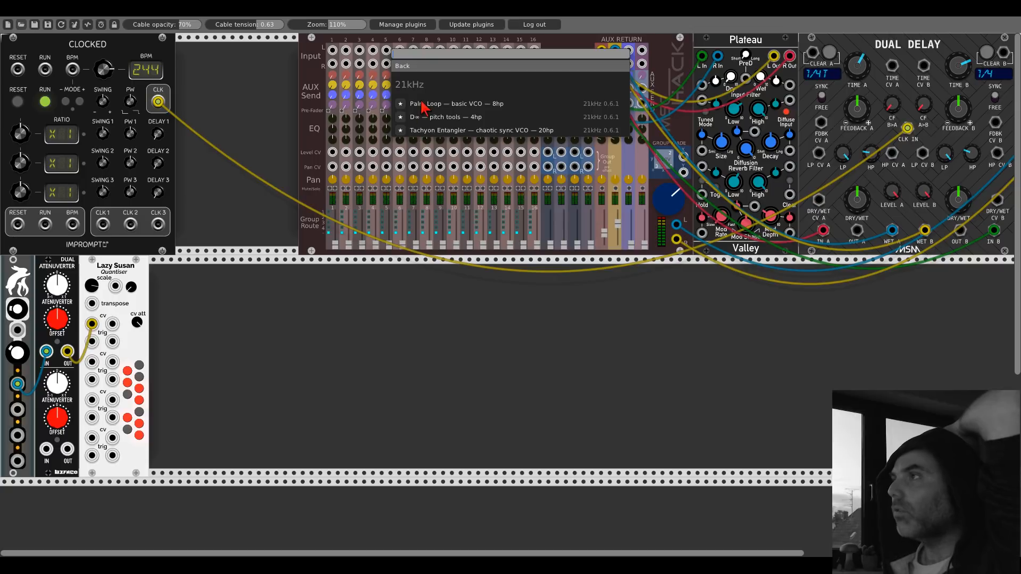
click(422, 105)
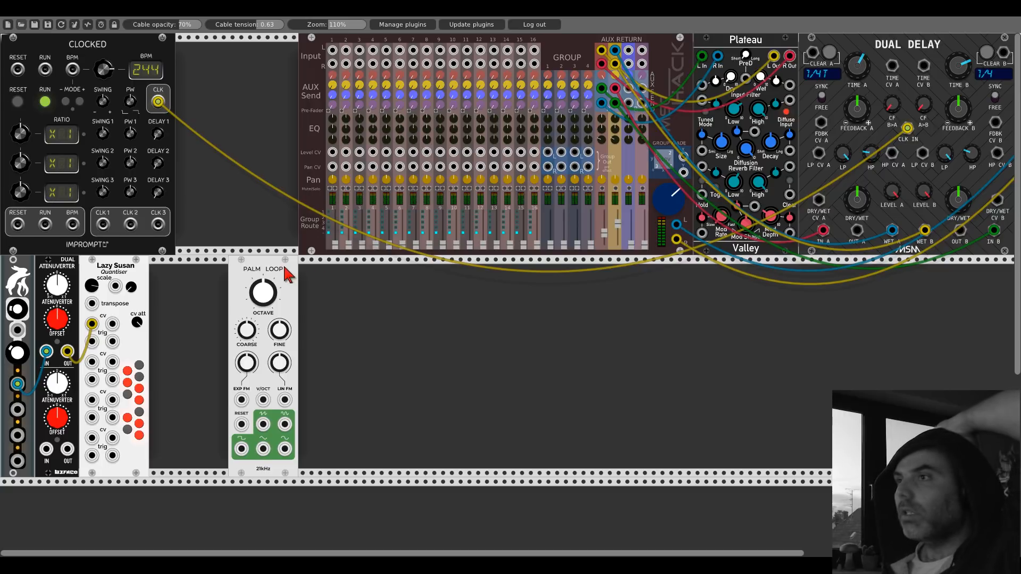
drag(288, 275, 199, 277)
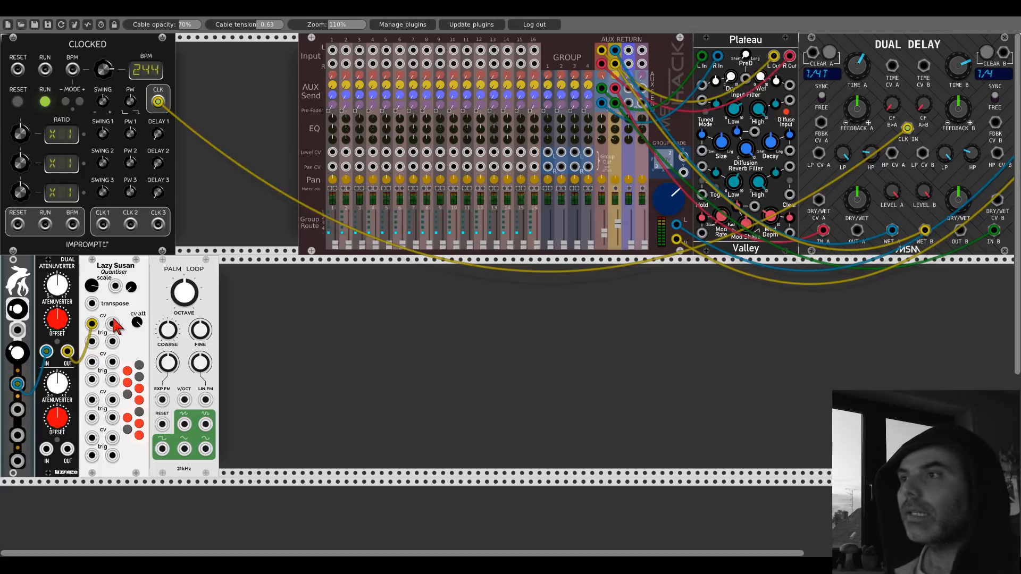
Patch Lazy Susan's first CV output to Palm Loop's V/OCT and Palm Loop's upper-right waveform output to mixer channel 1
drag(112, 324, 184, 400)
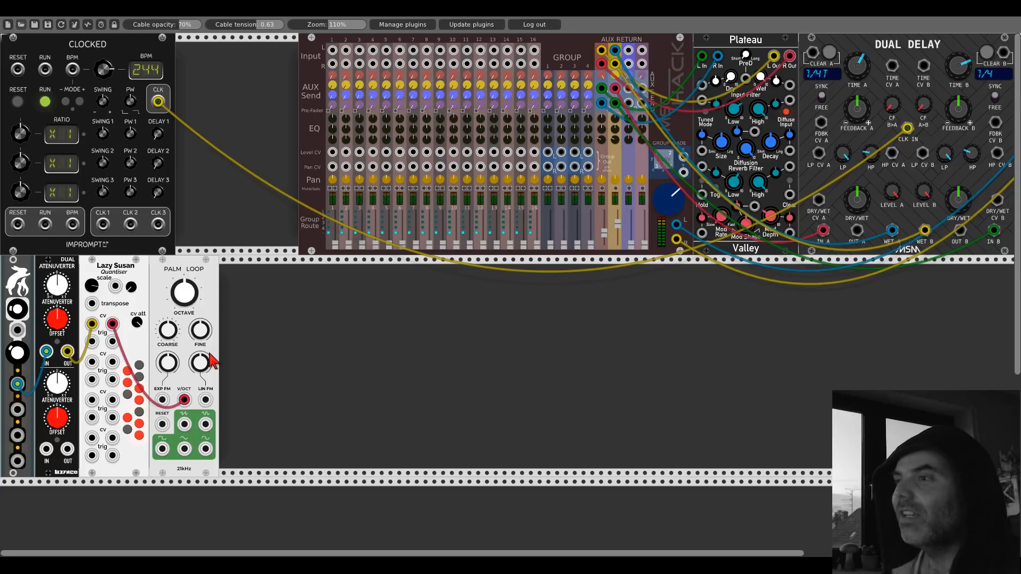
drag(205, 424, 332, 50)
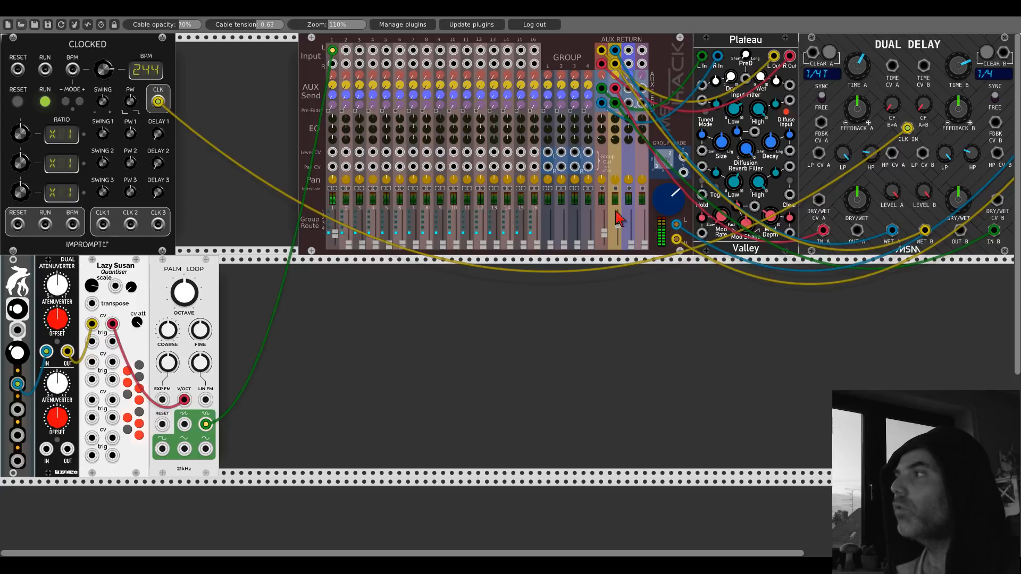
Adjust the mixer's master and channel 1 levels and fine-tune the Dual Atenuverter's upper attenuation knob
drag(667, 201, 667, 184)
drag(332, 230, 334, 234)
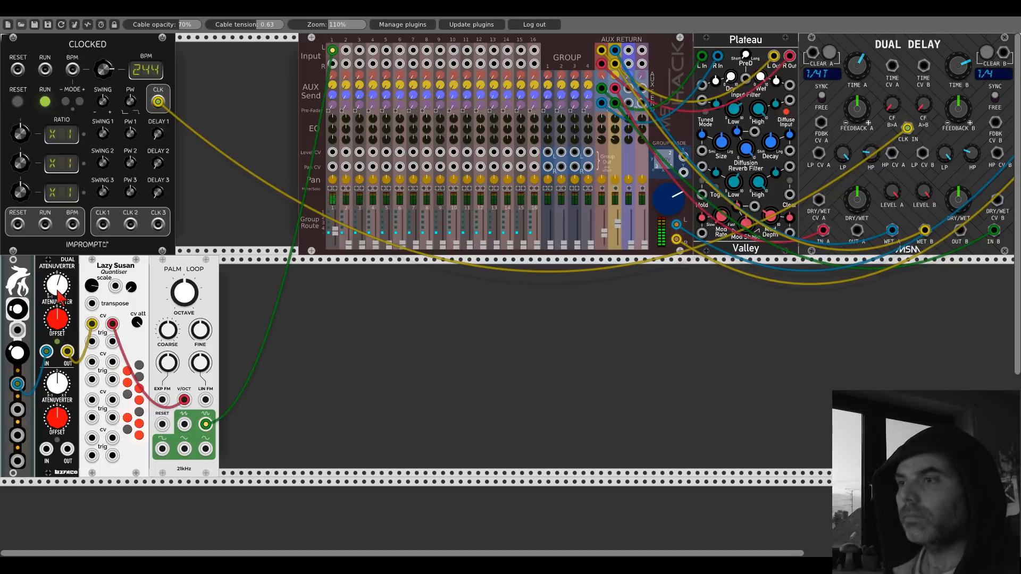
drag(57, 289, 57, 289)
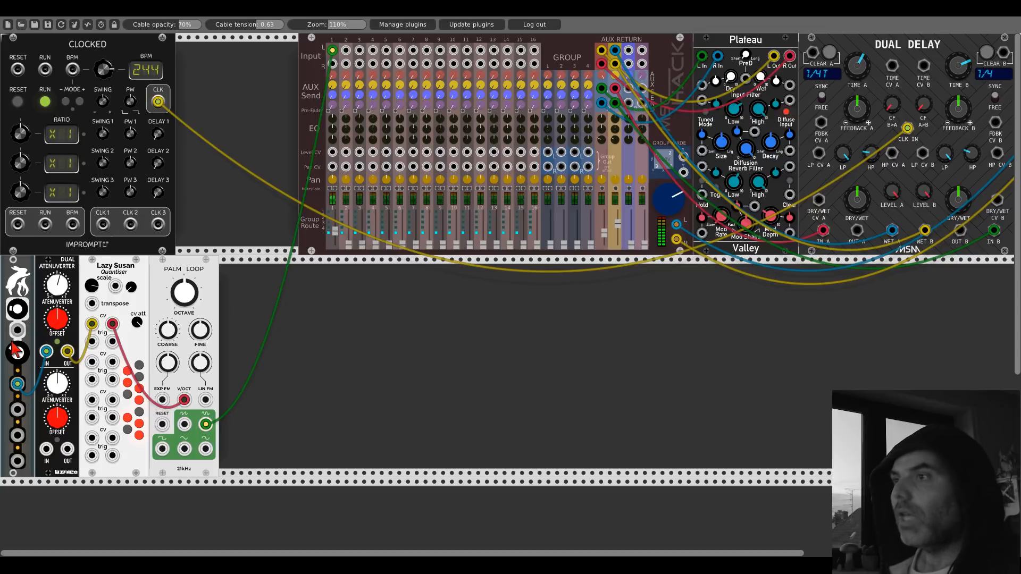
Add the Lindenberg Research Vampyr filter and patch it between Palm Loop's upper-middle waveform output and mixer channel 1
right_click(260, 399)
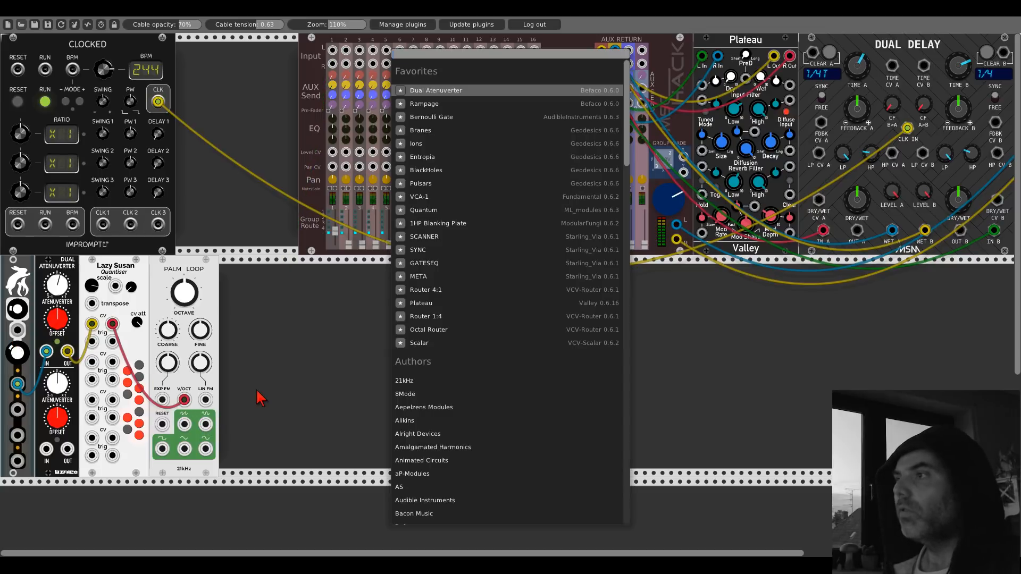
text(lin)
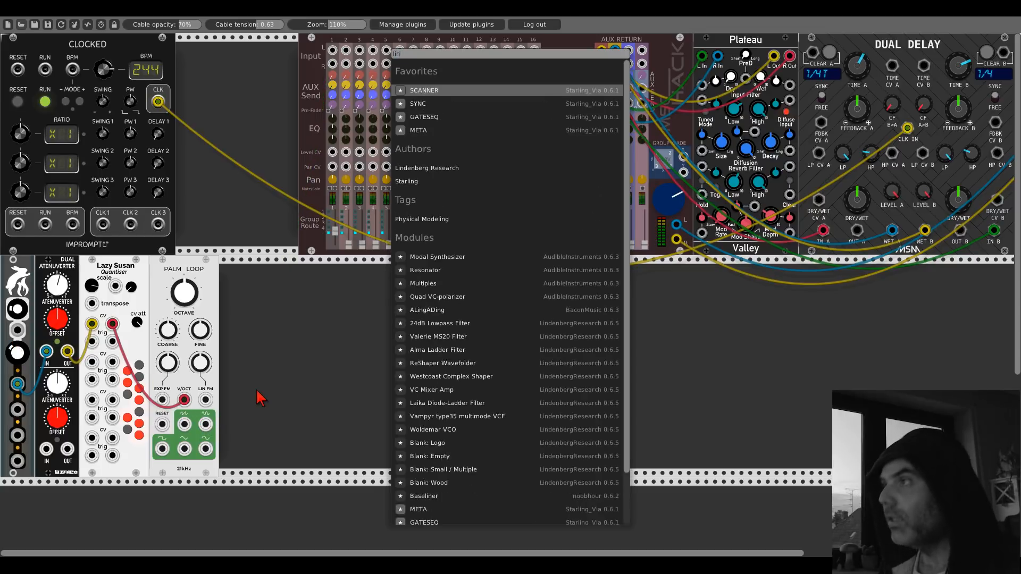
text(de)
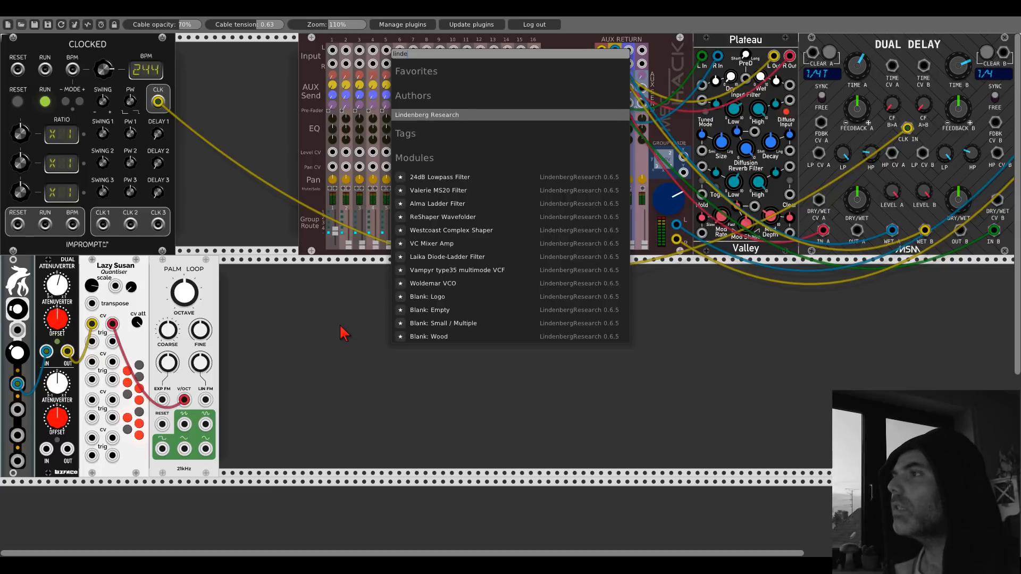
click(426, 271)
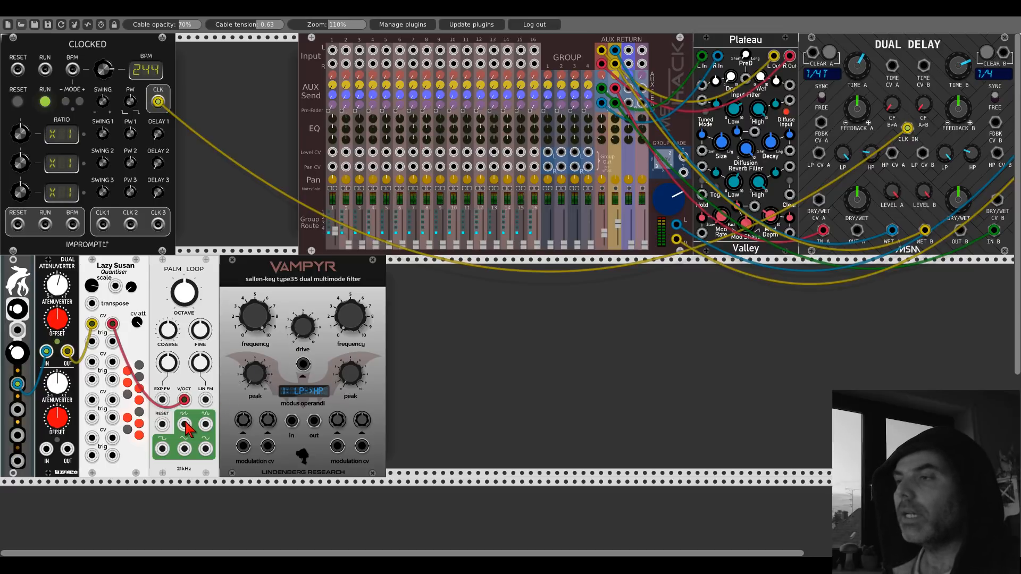
drag(184, 423, 332, 50)
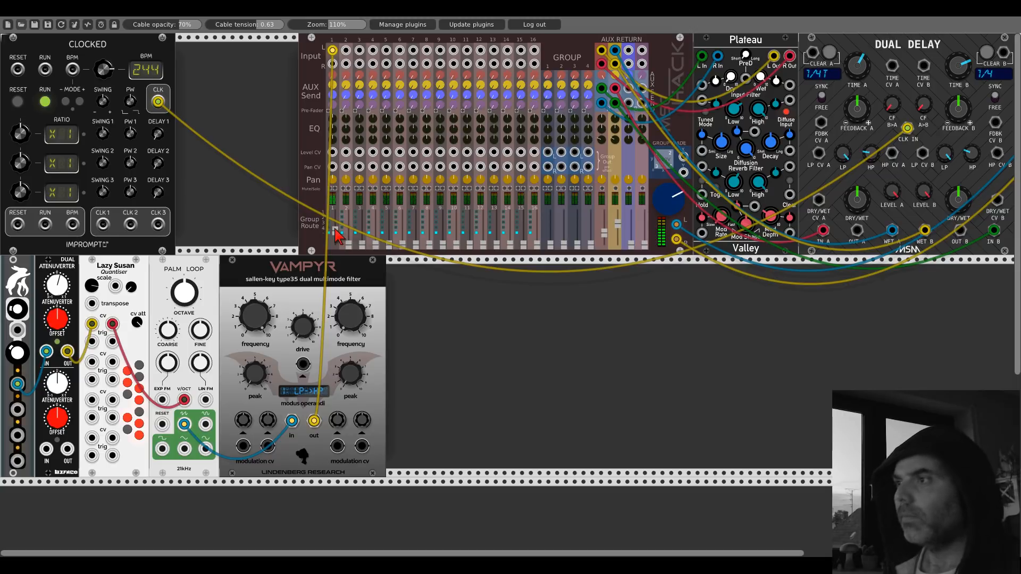
Adjust the Vampyr filter's first frequency knob and step its modus operandi to mode 5, HP->LP
drag(256, 317, 274, 328)
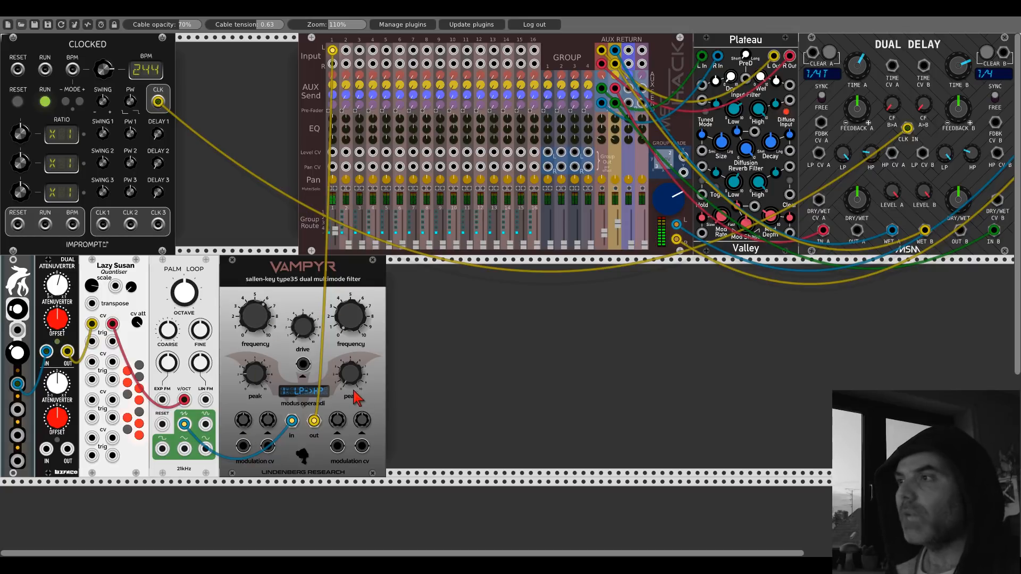
click(307, 392)
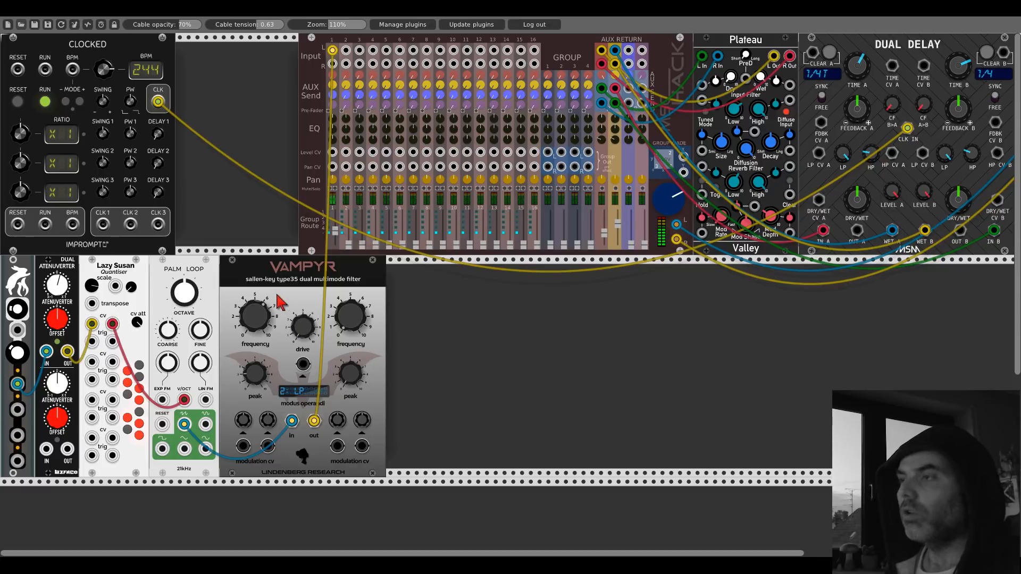
click(292, 394)
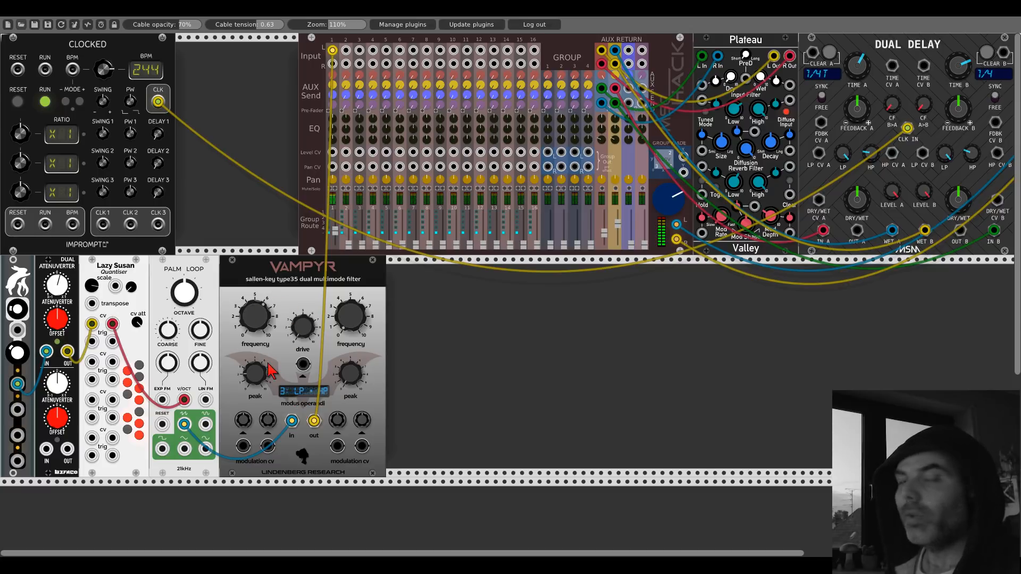
click(296, 394)
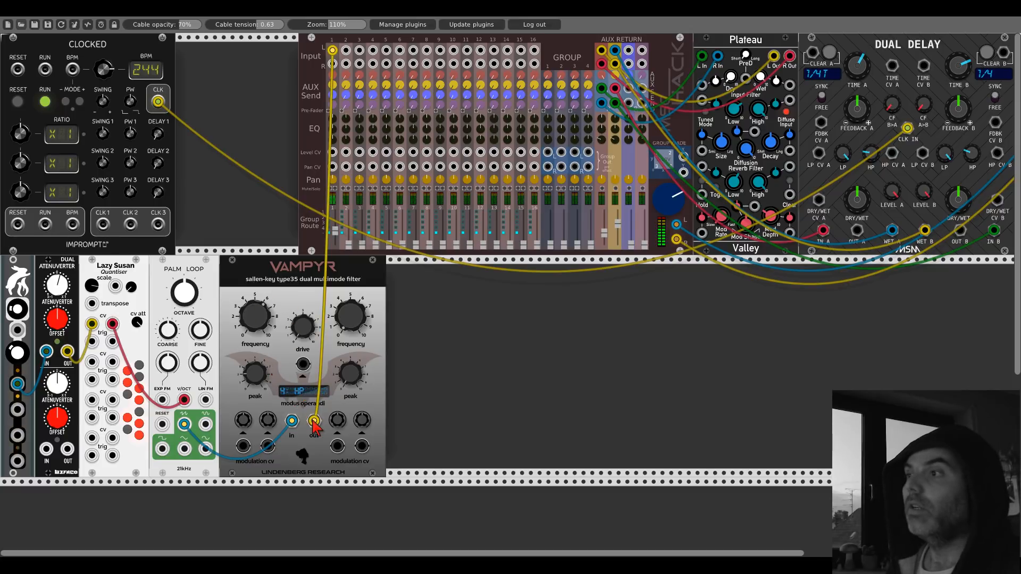
click(296, 393)
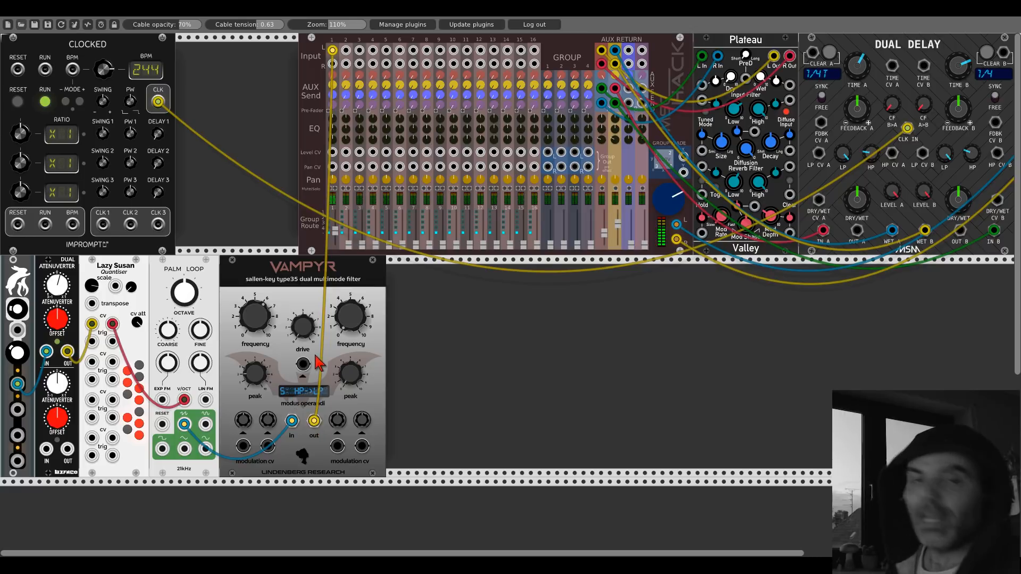
Switch the Vampyr filter's modus operandi to mode 1, LP->HP, and adjust both of its frequency knobs
click(305, 393)
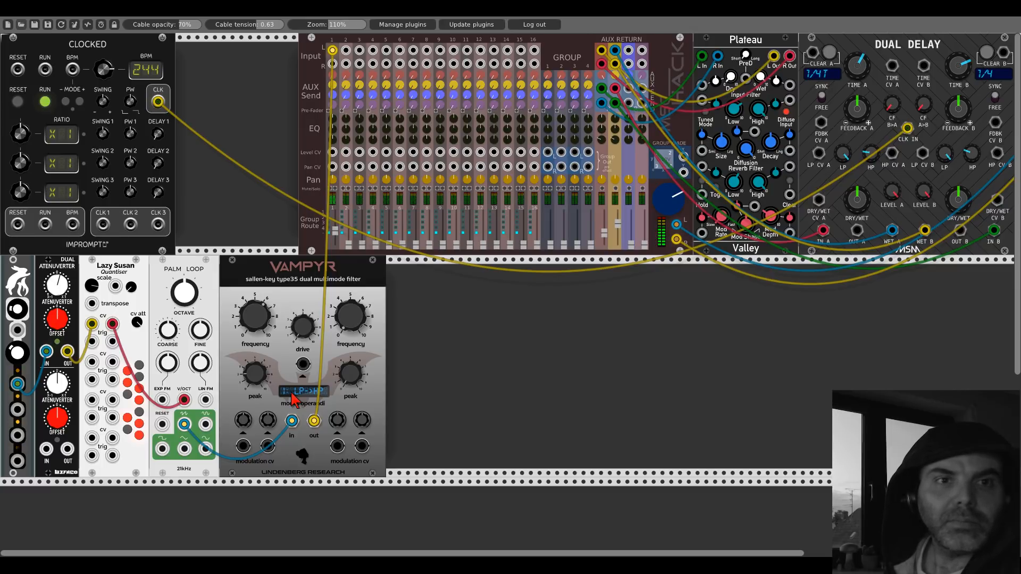
drag(260, 316, 261, 244)
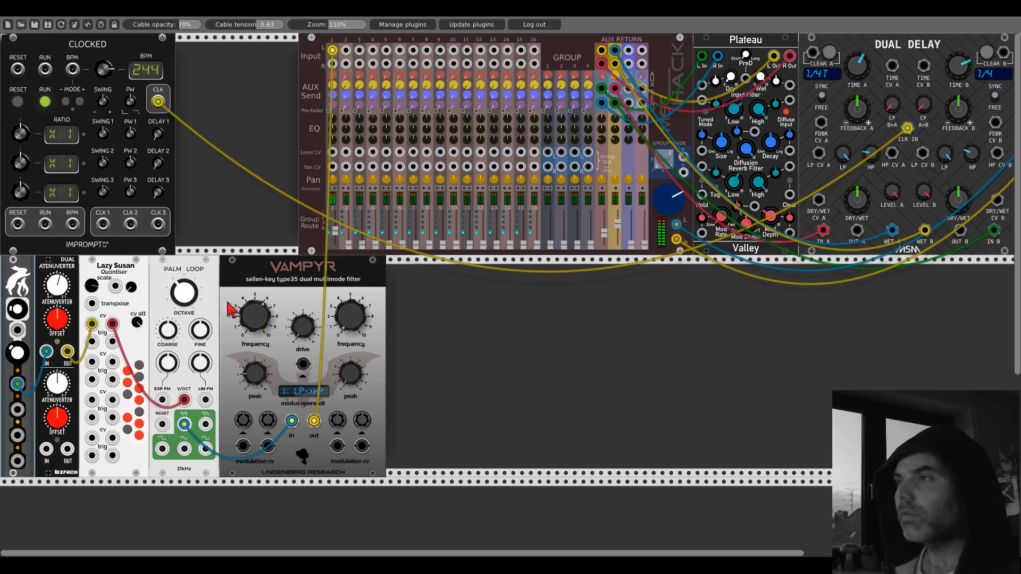
mouse_move(254, 316)
mouse_down()
mouse_move(254, 325)
mouse_move(269, 318)
mouse_move(262, 325)
mouse_up()
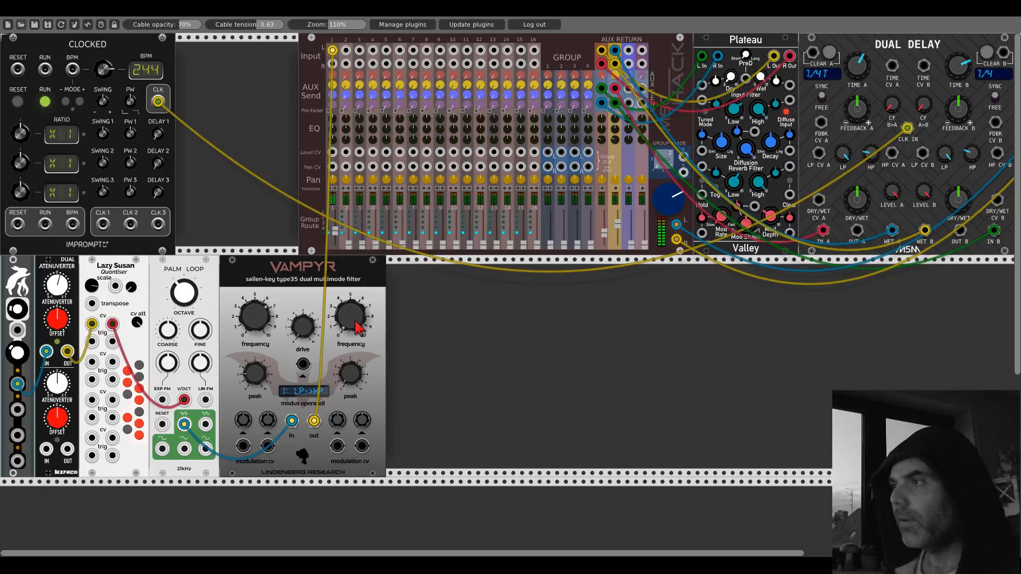
drag(356, 323, 356, 306)
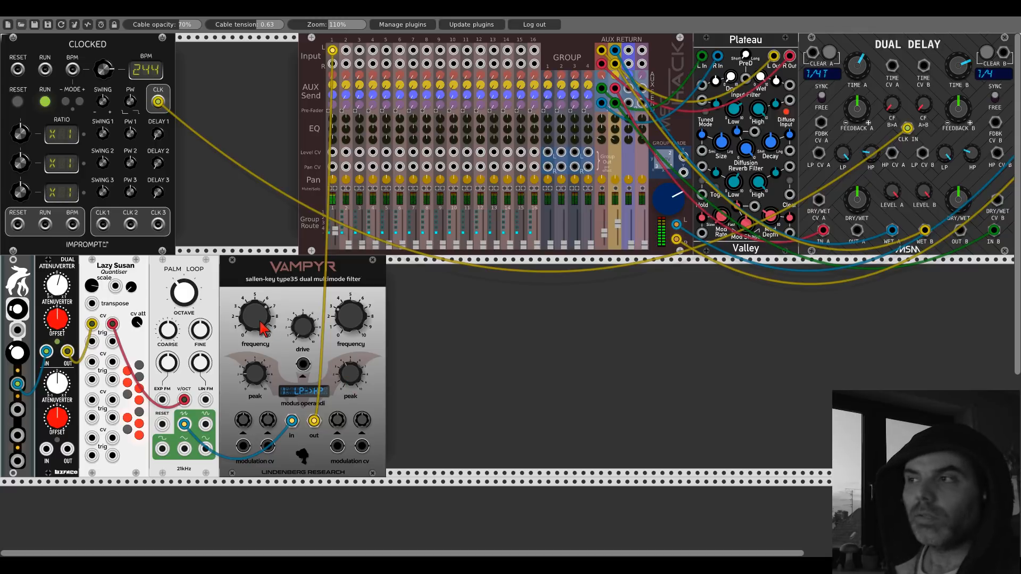
mouse_move(255, 316)
mouse_down()
mouse_move(255, 353)
mouse_move(255, 323)
mouse_up()
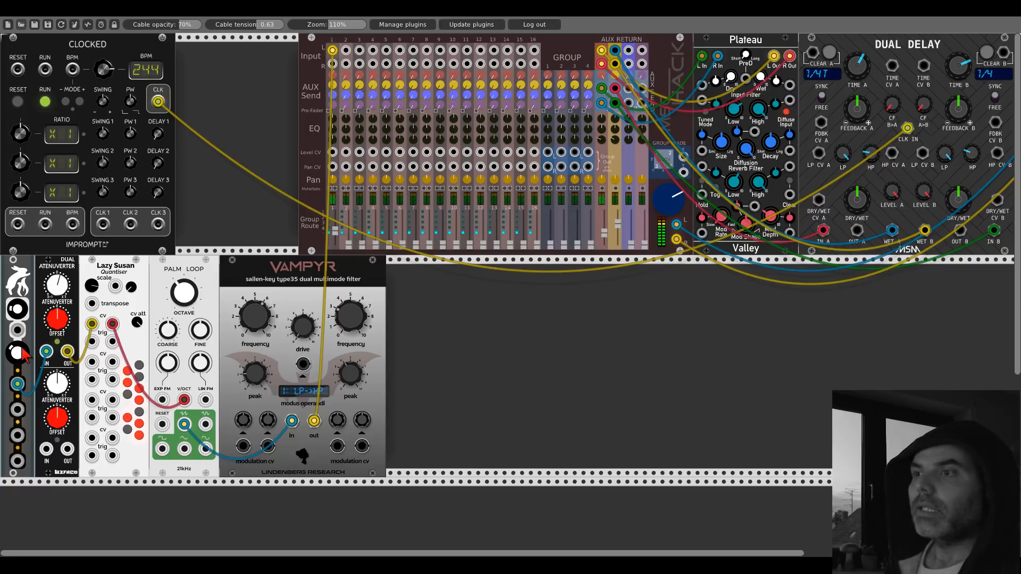
Adjust Hot Bunny's lower knob and patch Clocked's CLK 1, with its ratio set to /8, into the input between Hot Bunny's knobs
drag(22, 351, 23, 366)
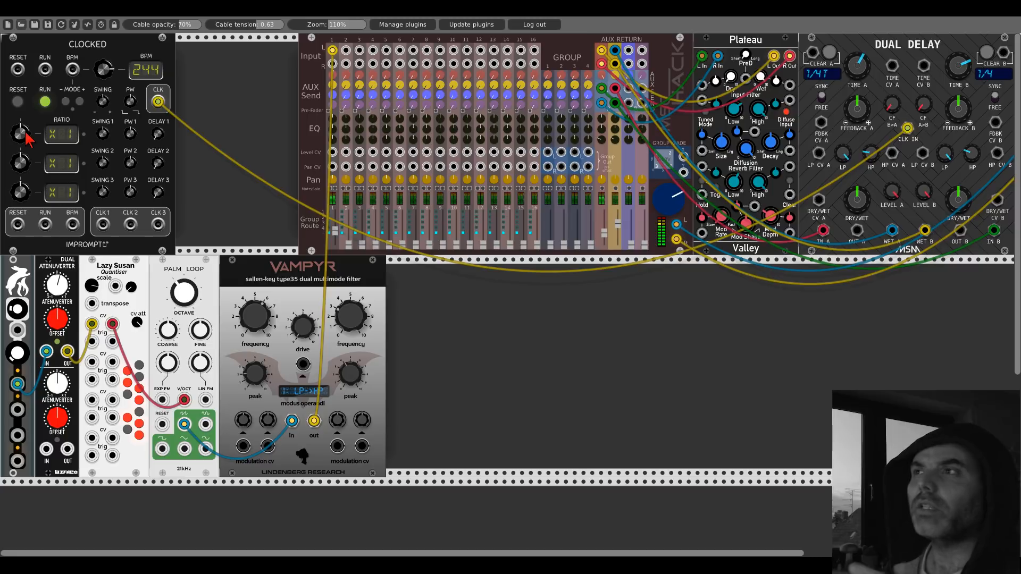
drag(27, 139, 28, 127)
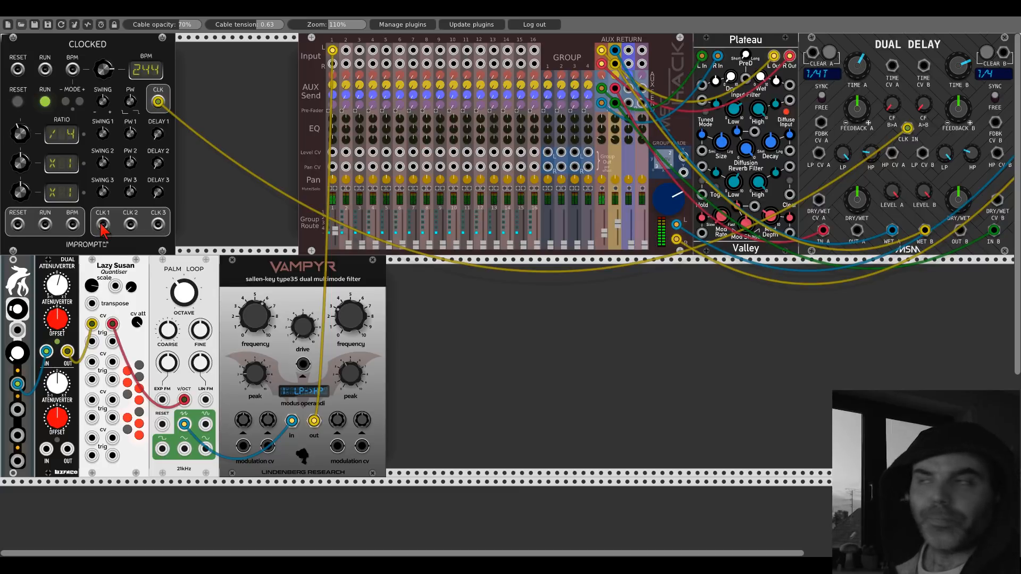
drag(102, 225, 17, 330)
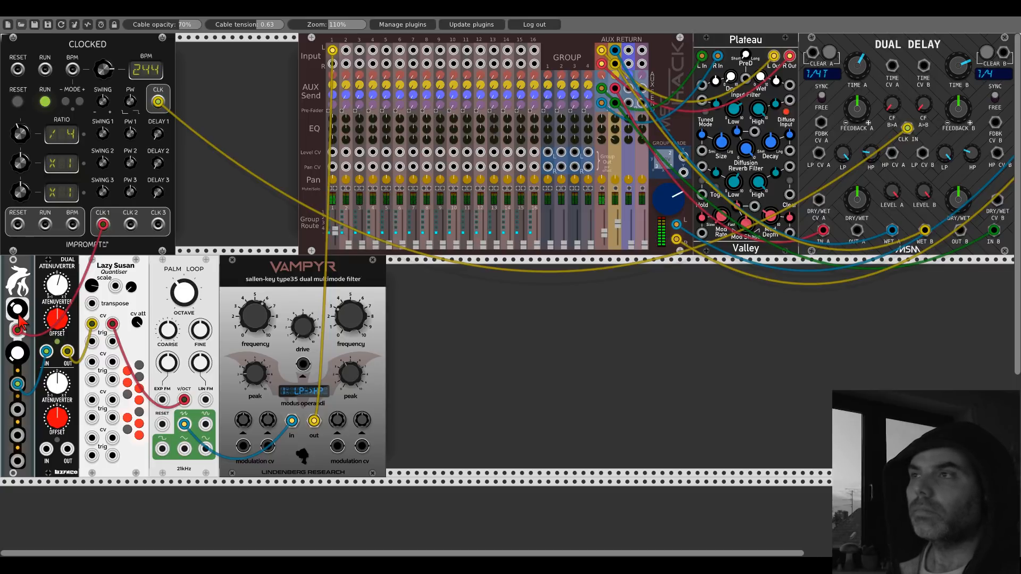
drag(21, 139, 21, 154)
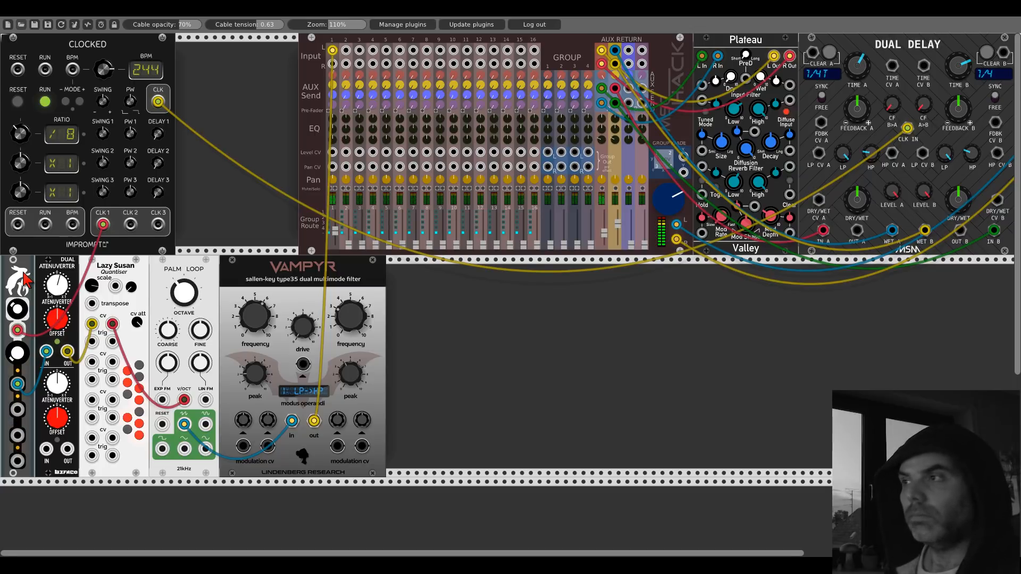
Add a two-channel VCA module directly beside the Vampyr filter
right_click(411, 337)
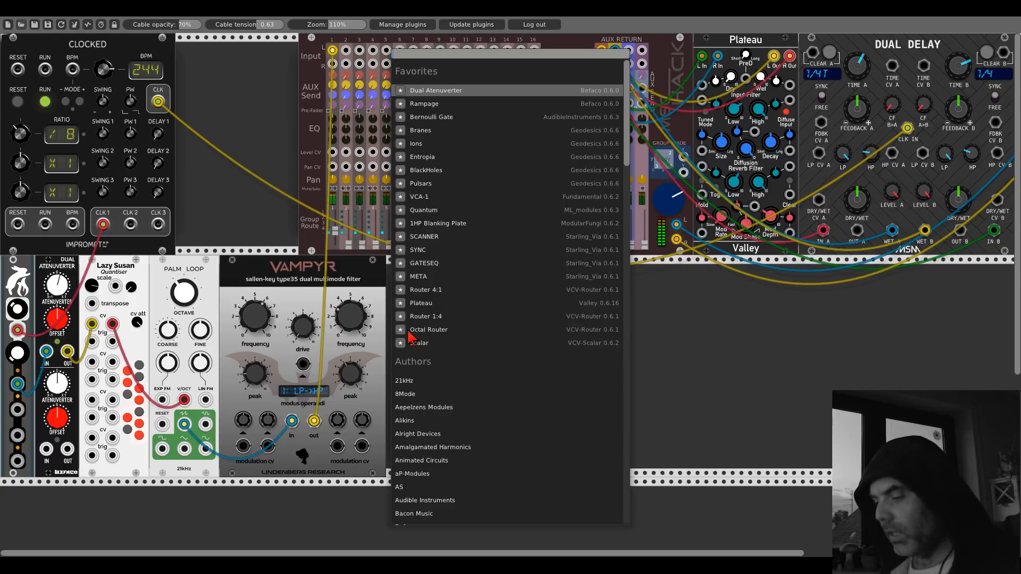
text(vca)
click(423, 213)
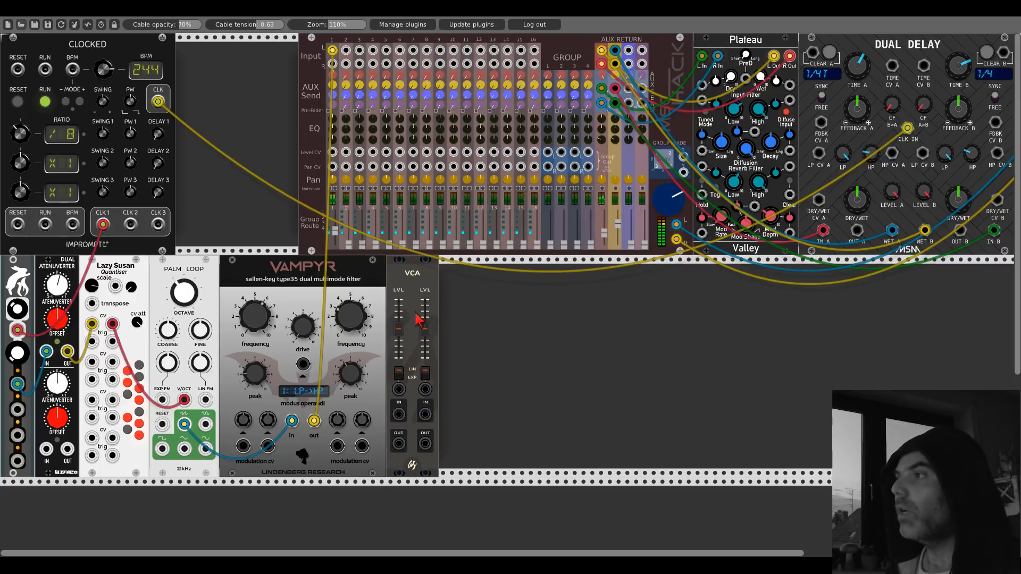
Raise both VCA levels to maximum and route Vampyr's output to mixer channel 1 and Palm Loop's lower-right output to channel 2 through it
drag(398, 329, 425, 301)
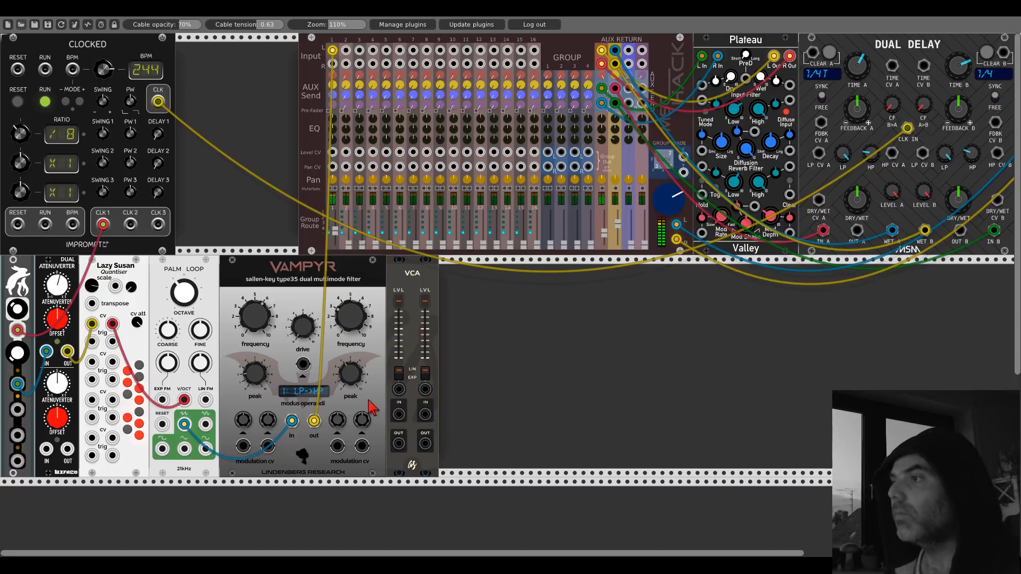
mouse_move(313, 422)
mouse_down()
mouse_move(398, 443)
mouse_move(334, 414)
mouse_move(314, 421)
mouse_up()
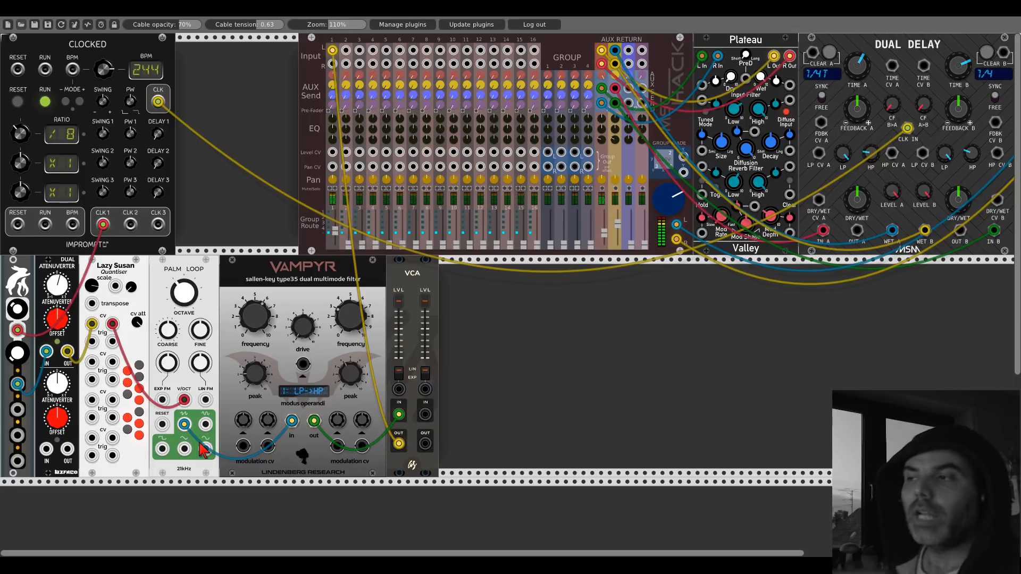
drag(204, 448, 346, 52)
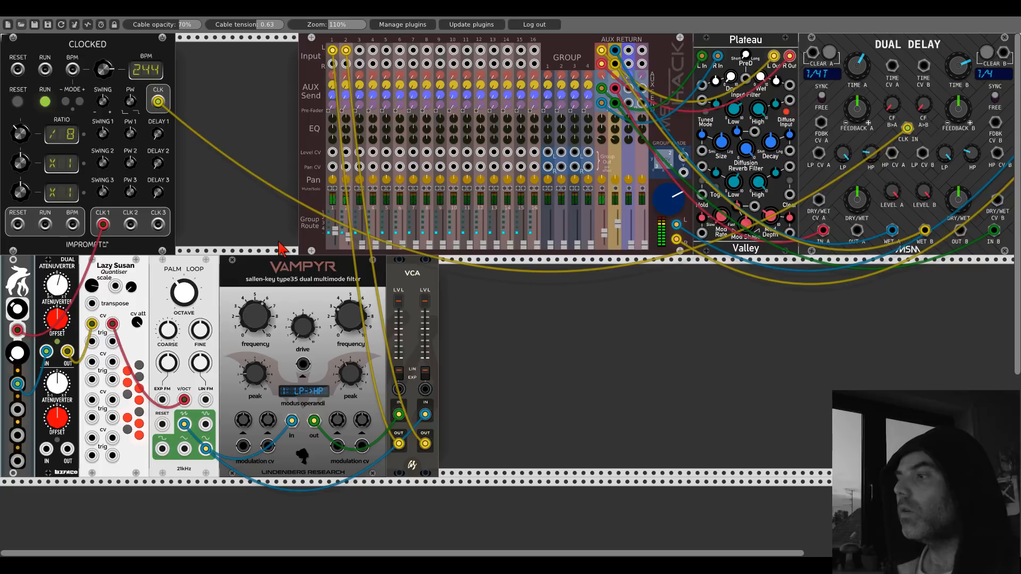
Add the Bogaudio ADSR utility envelope (3HP) and place it directly beside the VCA
right_click(485, 318)
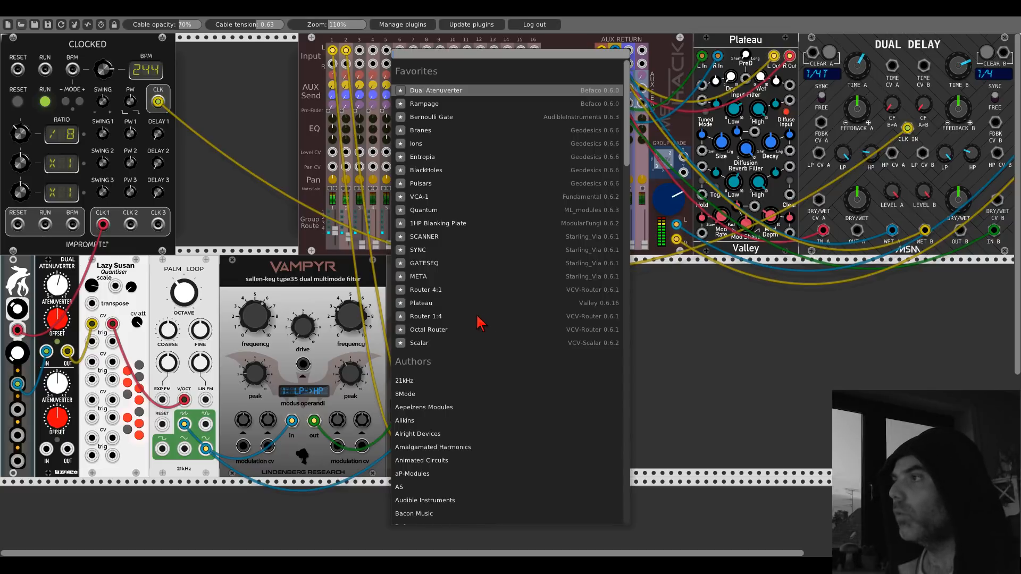
click(652, 324)
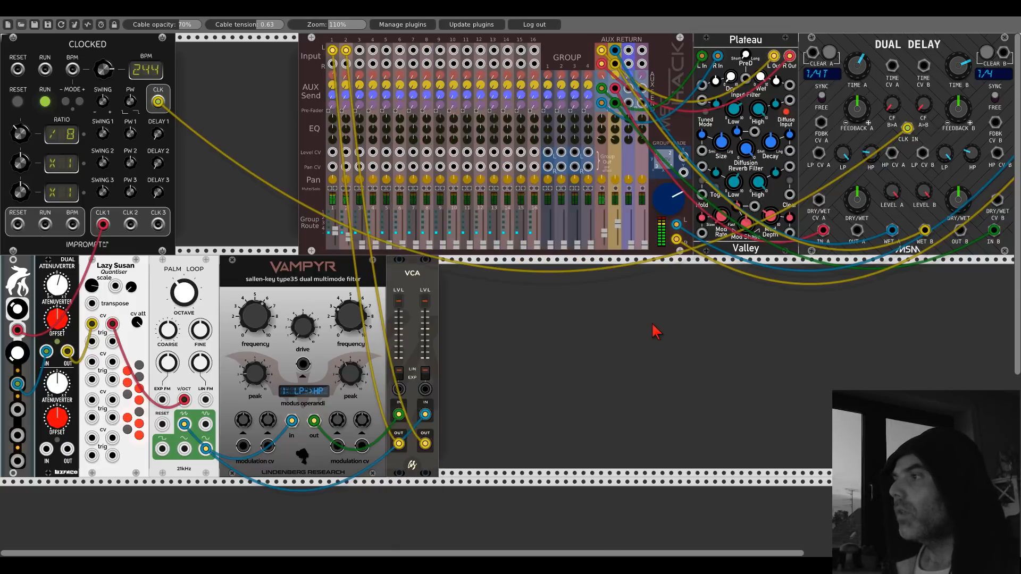
right_click(525, 370)
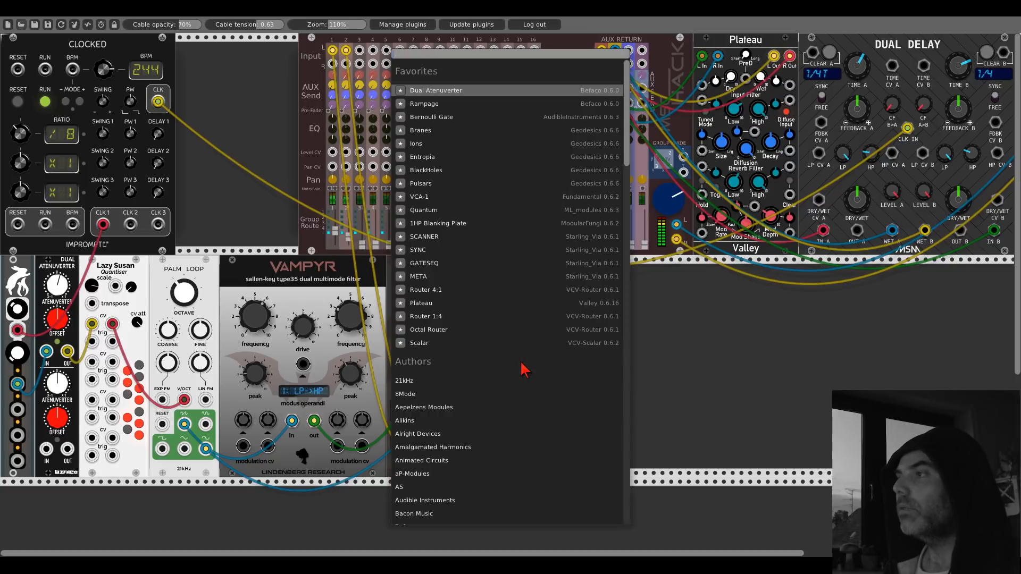
text(adsr)
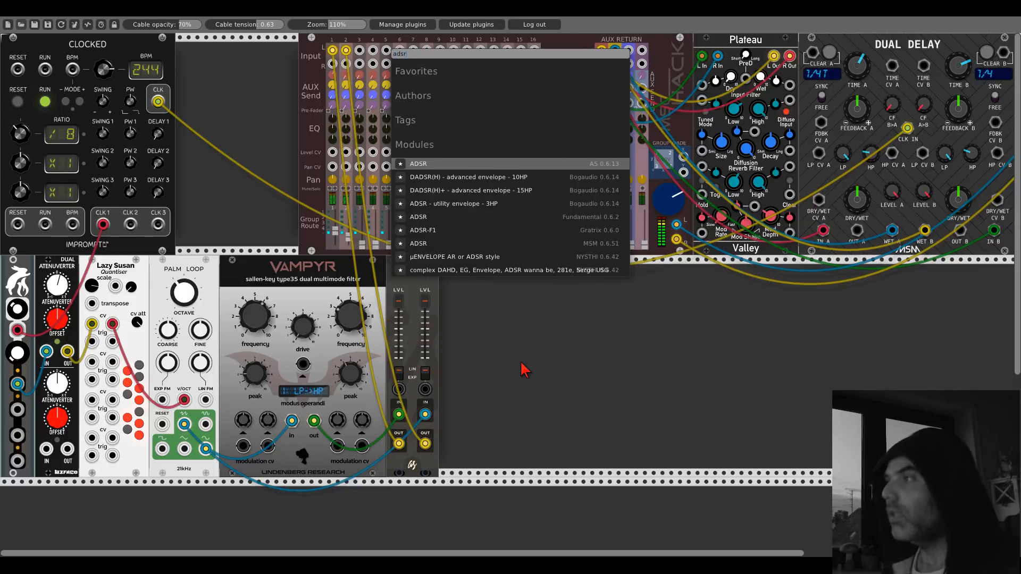
click(447, 204)
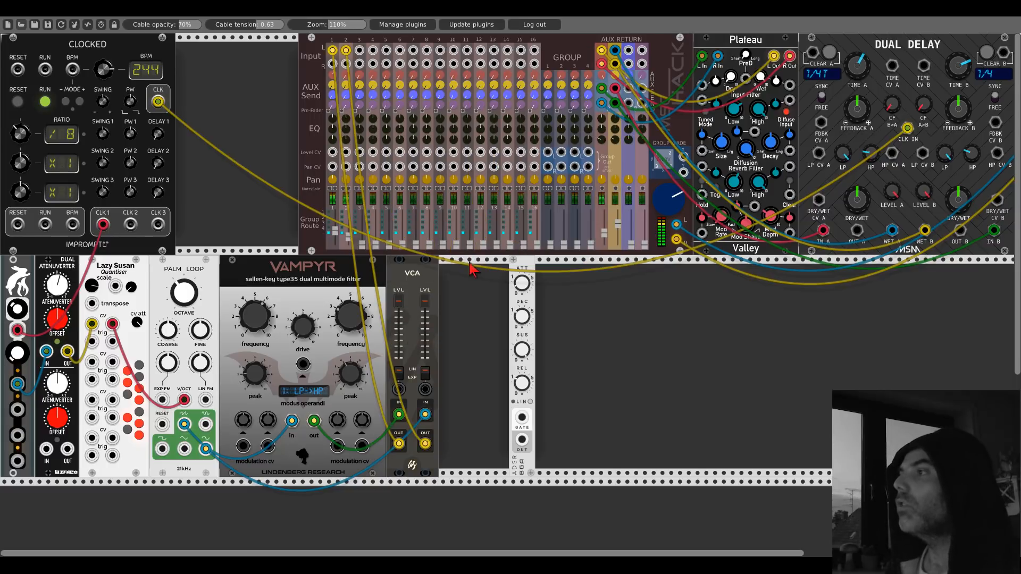
drag(516, 279, 444, 277)
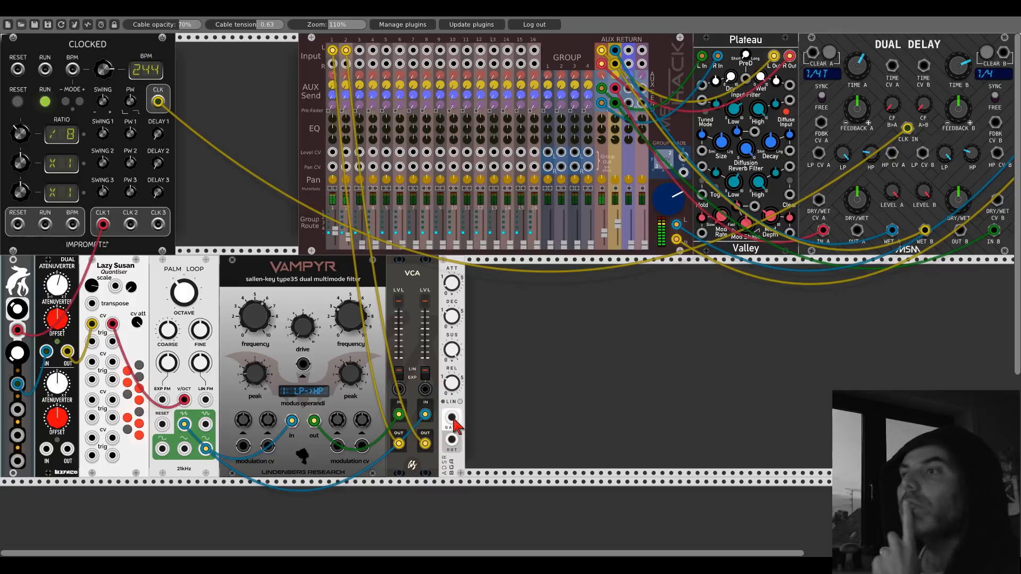
Patch Lazy Susan's first trig output to the ADSR's gate and the ADSR's output to both VCA CV inputs
drag(453, 418, 112, 341)
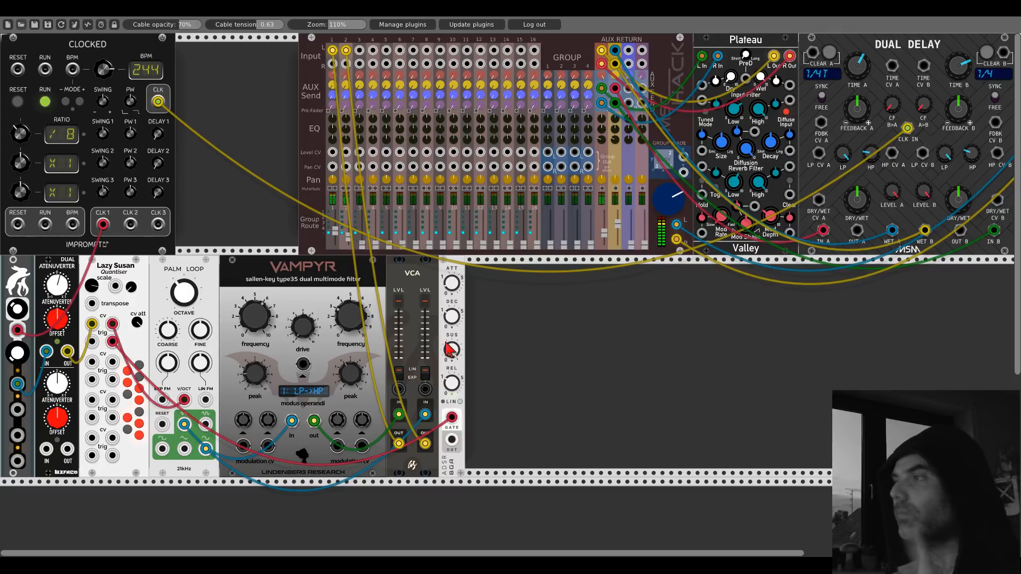
mouse_move(451, 439)
mouse_down()
mouse_move(398, 389)
mouse_move(452, 440)
mouse_up()
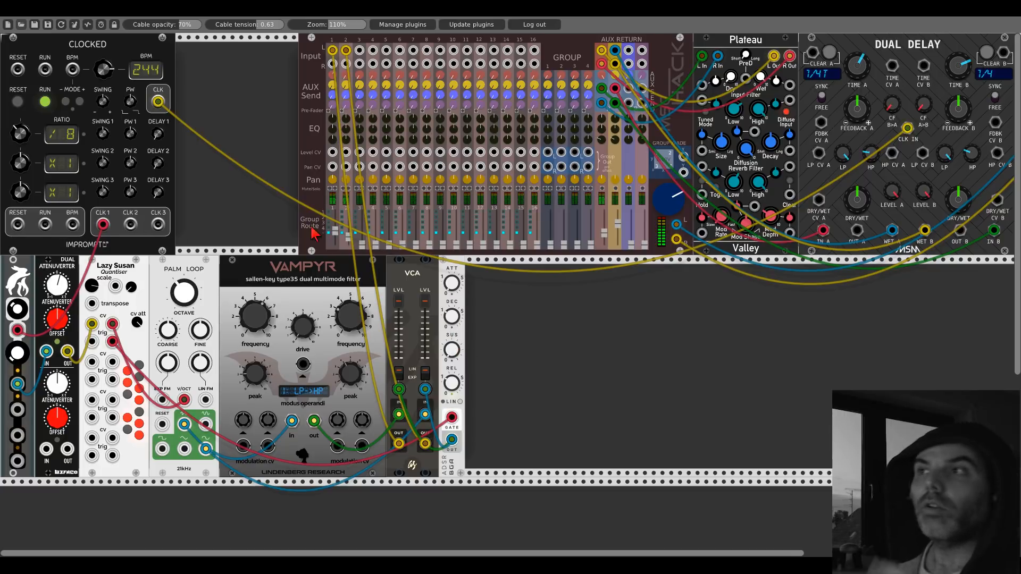
Add the Fundamental Scope and patch Clocked's CLK 1 output to its X IN
right_click(547, 347)
text(scope)
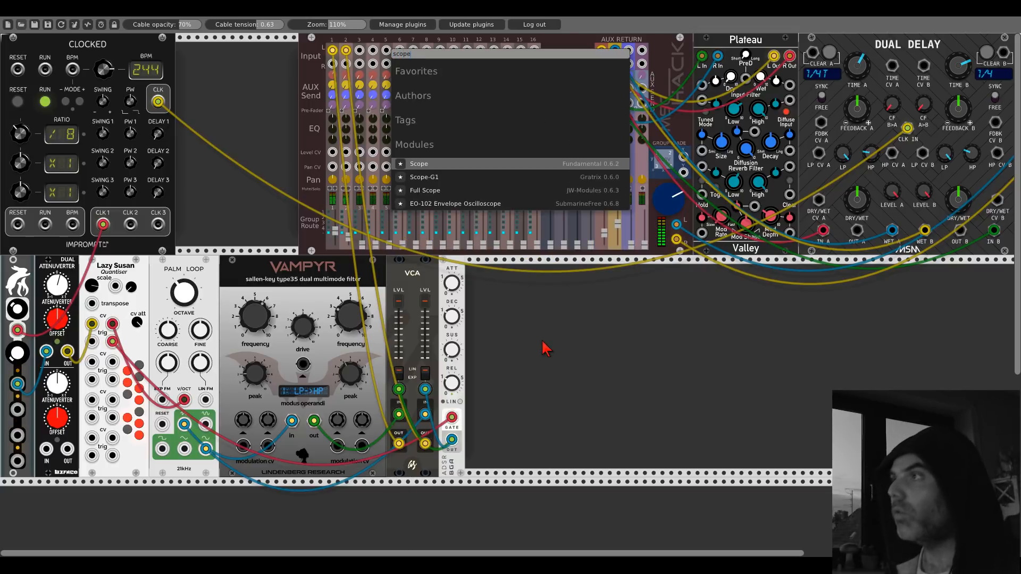
click(467, 164)
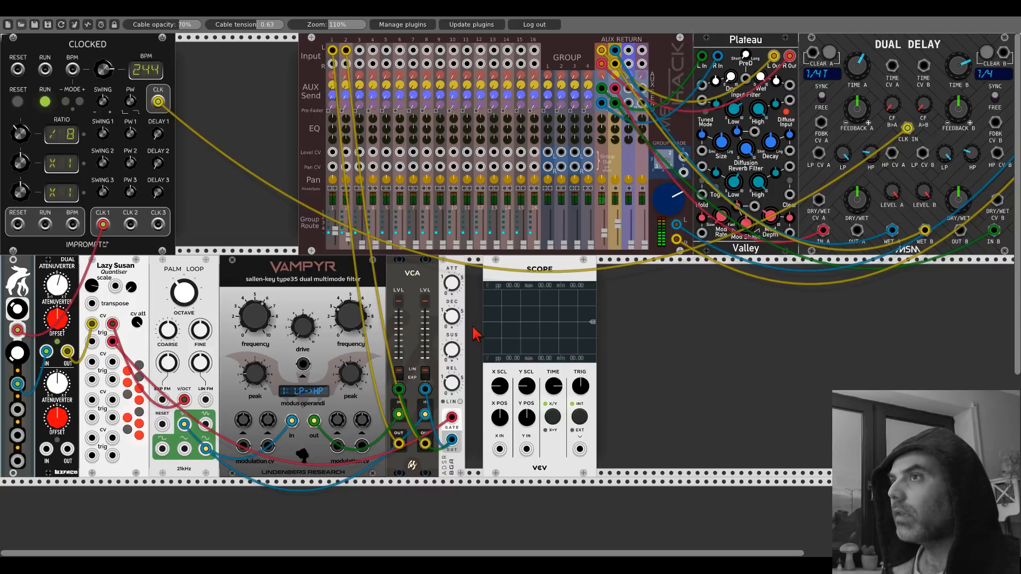
drag(499, 449, 103, 225)
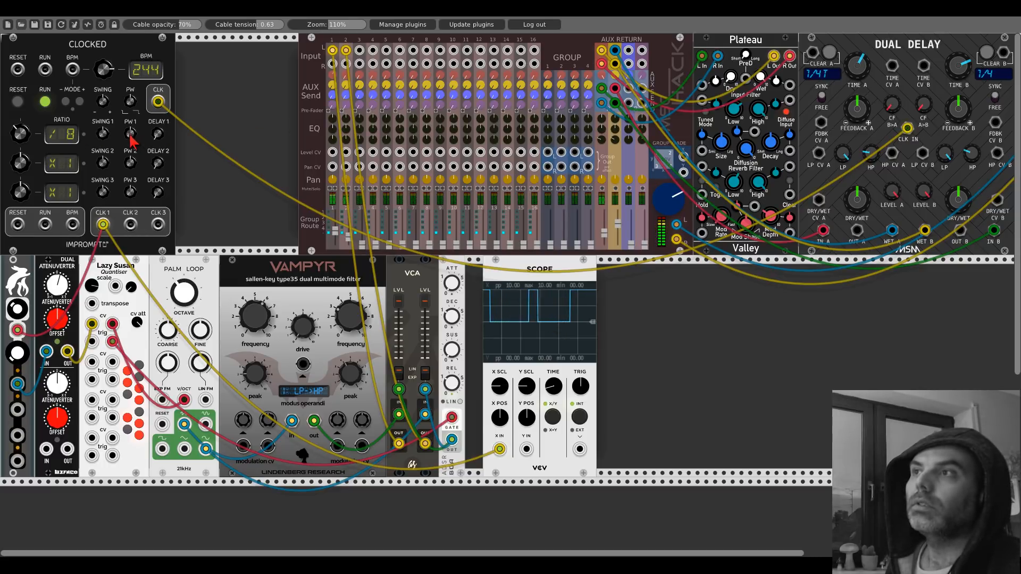
Adjust Clocked's PW 1 knob and set the first clock's ratio to /16
mouse_move(132, 134)
mouse_down()
mouse_move(132, 158)
mouse_move(132, 129)
mouse_up()
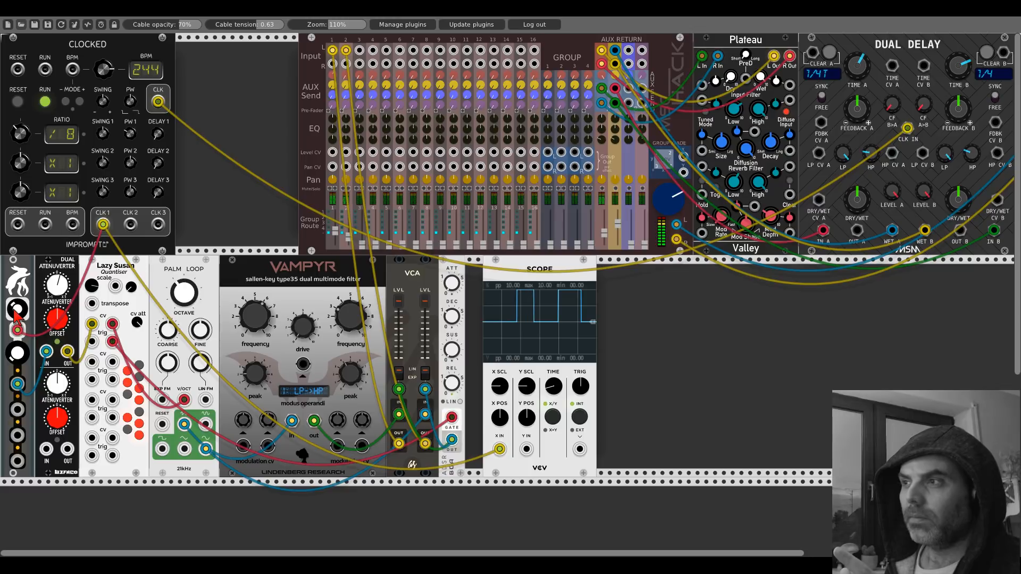
drag(25, 144, 25, 131)
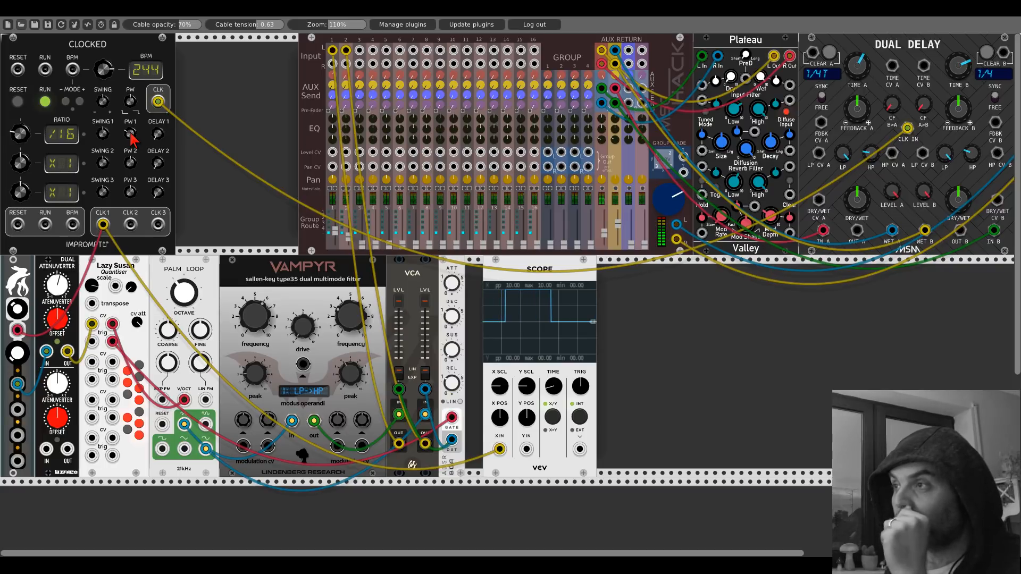
drag(131, 134, 130, 154)
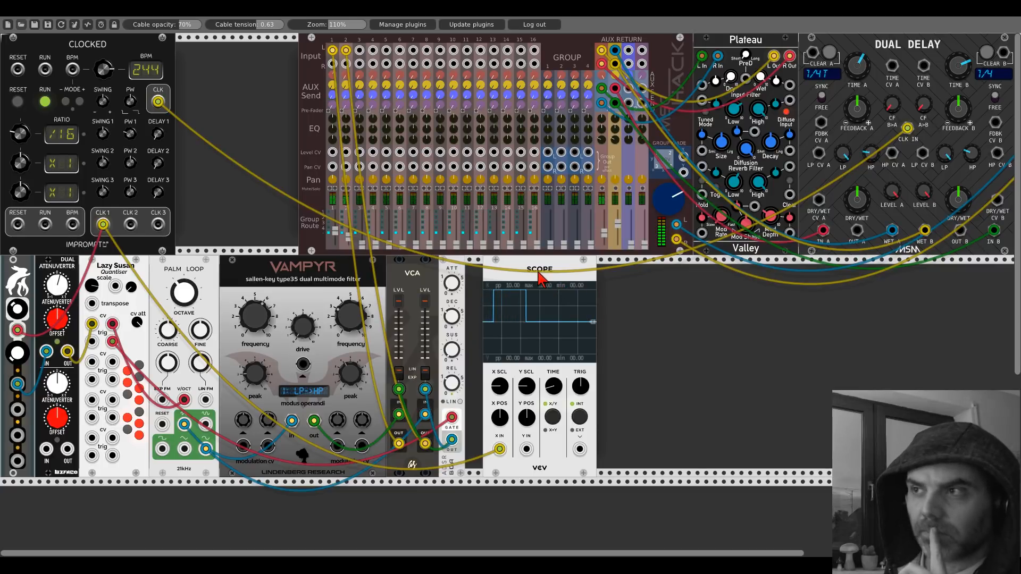
Add the Bogaudio SLEW slew/lag/glide module (3HP) and place it directly beside Clocked
right_click(211, 170)
text(slew)
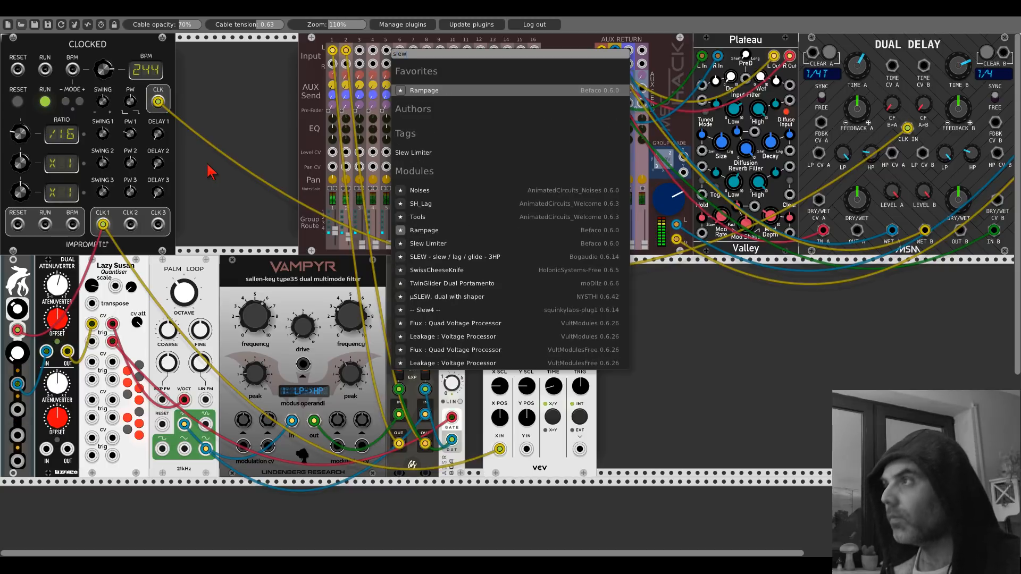
click(439, 257)
drag(208, 53, 181, 45)
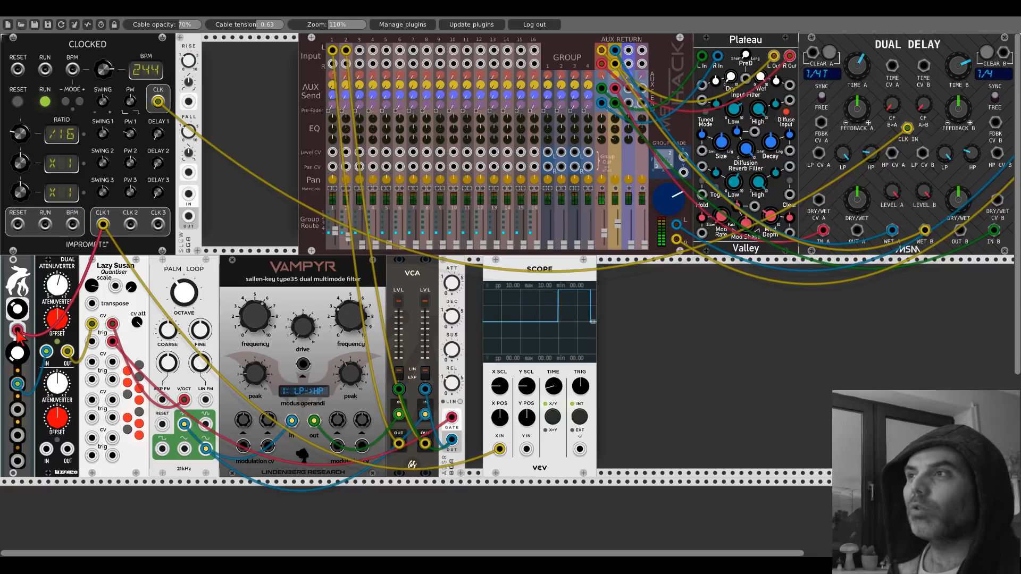
Route CLK 1 through SLEW into Hot Bunny, monitor SLEW's output on the scope's Y IN, and adjust the RISE knob
drag(18, 332, 170, 161)
mouse_move(188, 215)
mouse_down()
mouse_move(101, 298)
mouse_move(18, 329)
mouse_up()
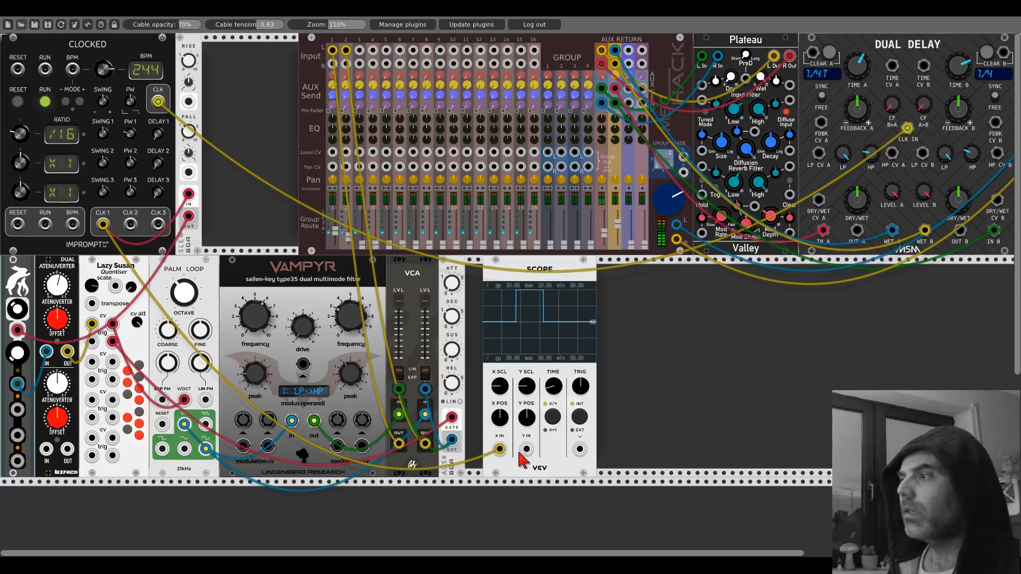
drag(527, 449, 188, 216)
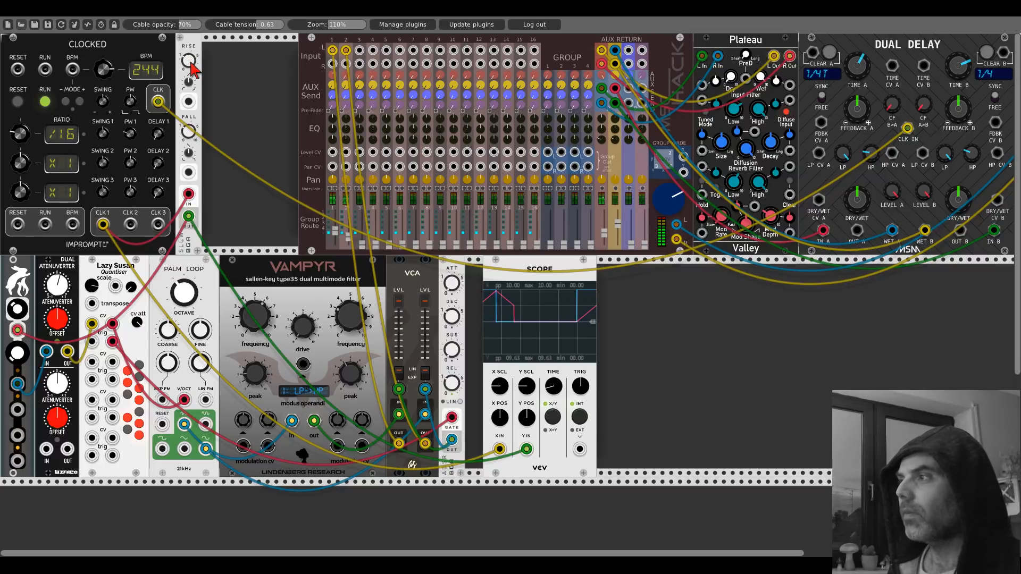
drag(191, 63, 191, 61)
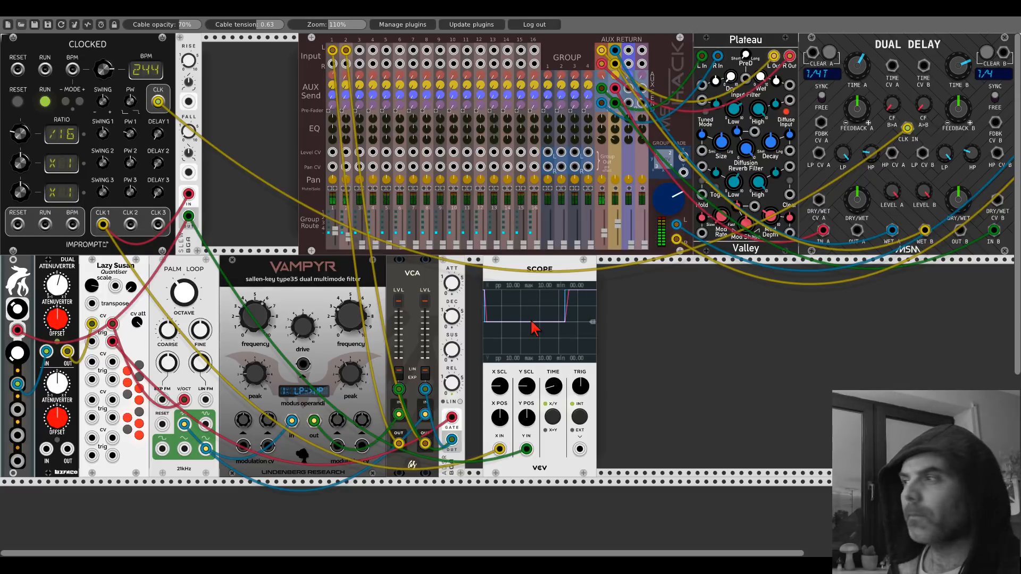
Delete the Scope module from the rack
right_click(518, 274)
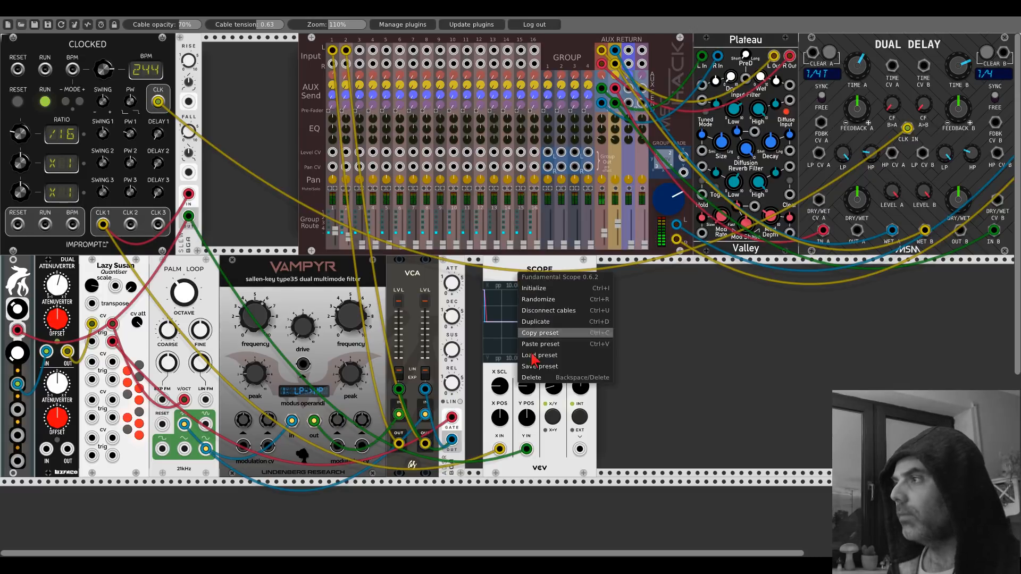
click(539, 385)
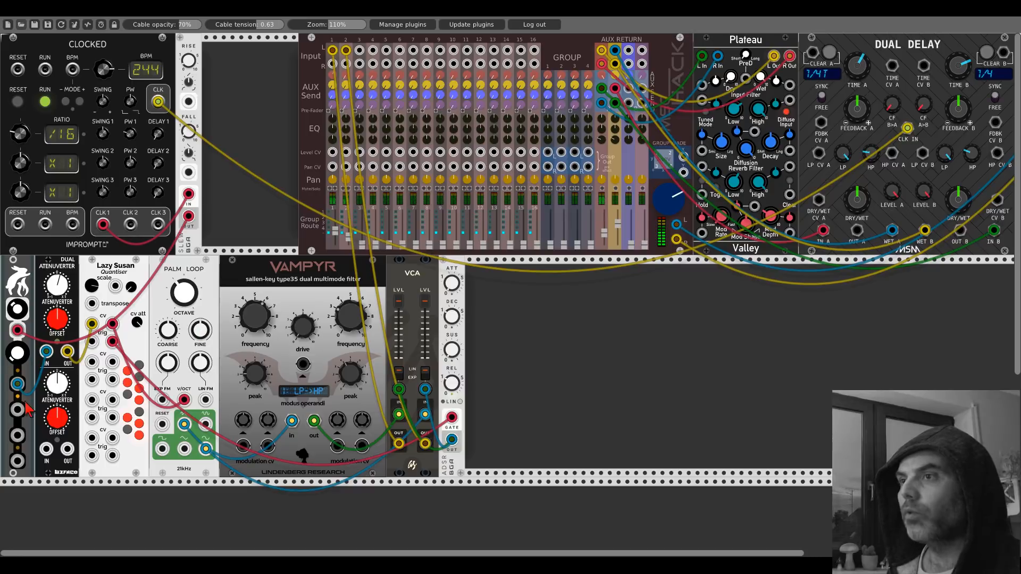
Patch Hot Bunny's second output into Vampyr's left modulation CV, and adjust the left frequency and drive knobs and the ADSR's REL knob
drag(17, 411, 243, 445)
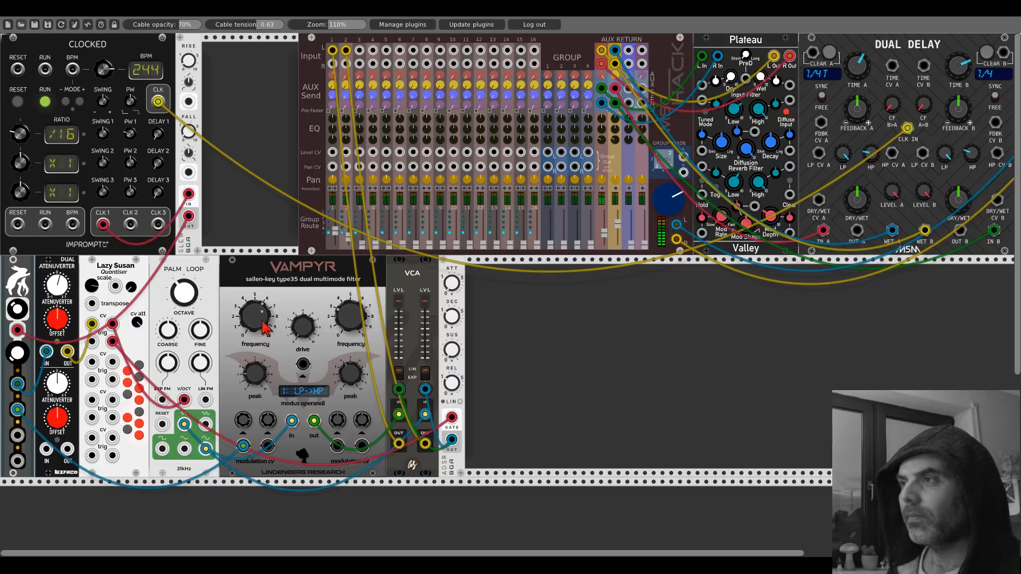
drag(261, 320, 261, 326)
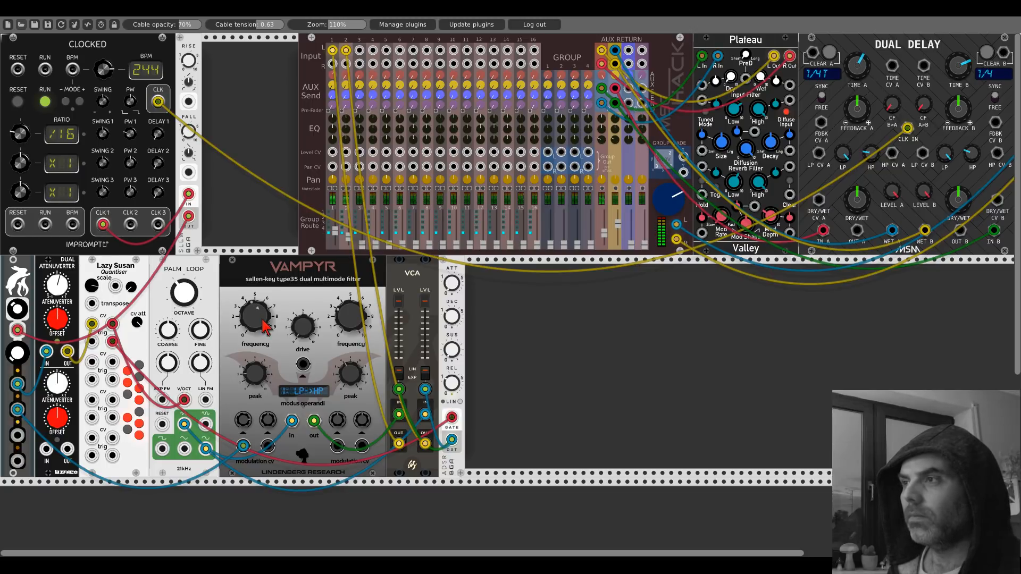
drag(302, 334, 302, 331)
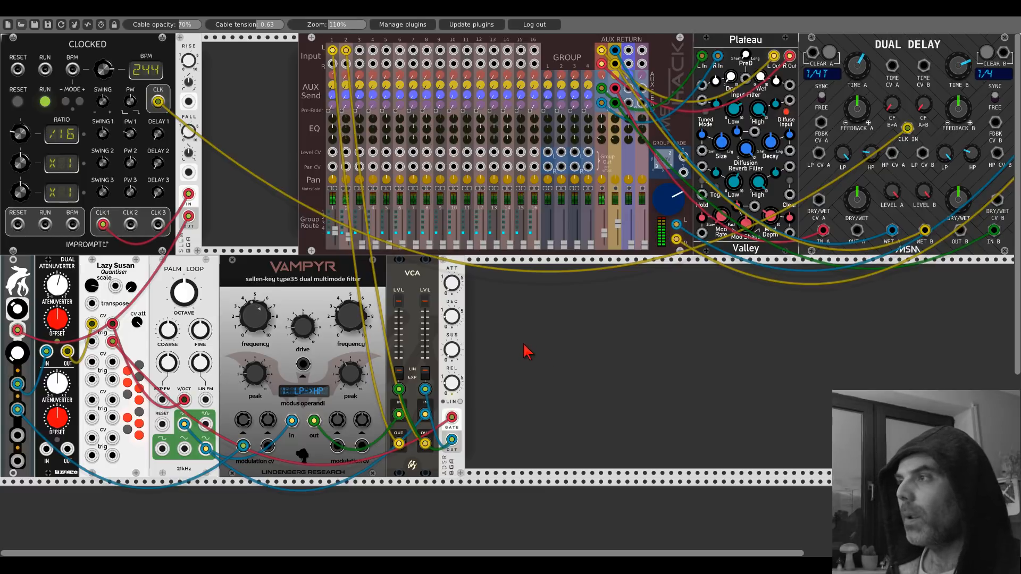
drag(451, 380, 451, 380)
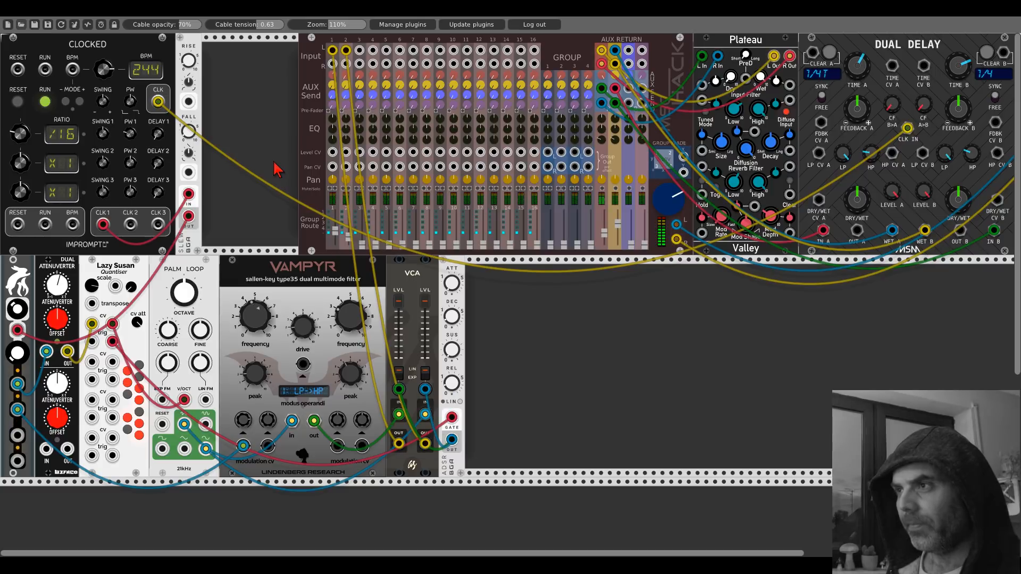
Add the Alright Devices Chronoblob2 delay module to the free space in the lower row beside the ADSR
right_click(550, 335)
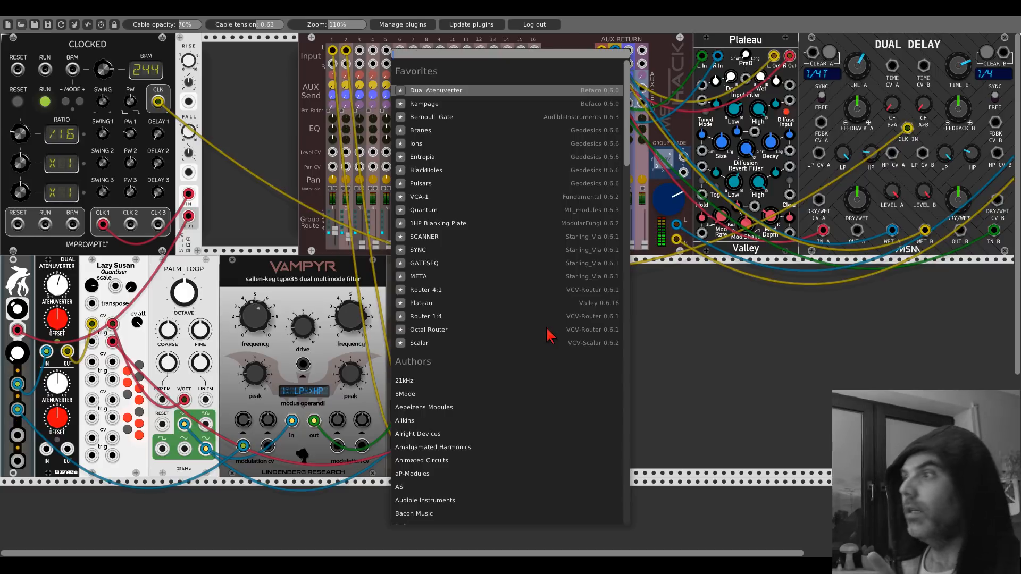
click(421, 434)
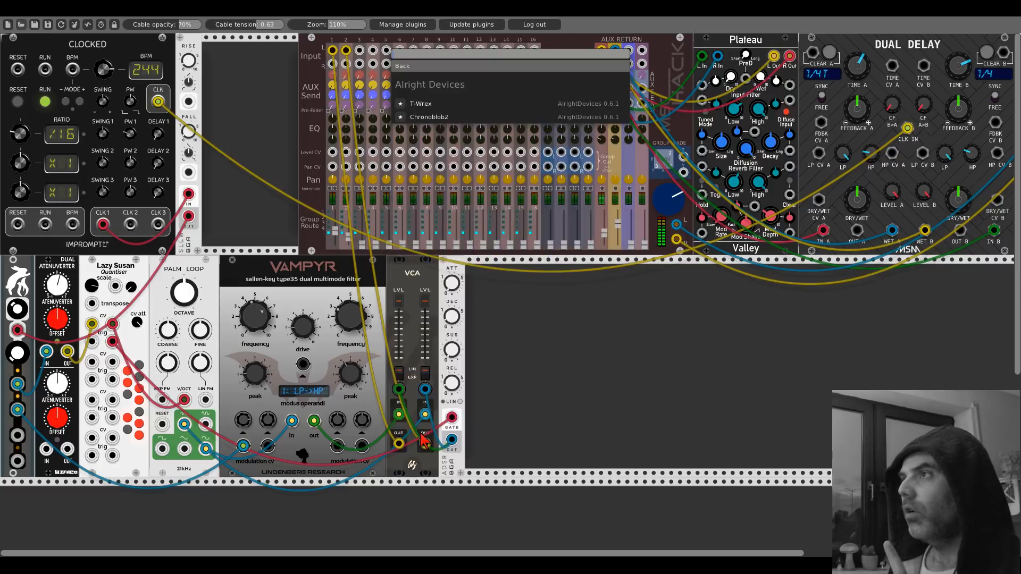
click(427, 117)
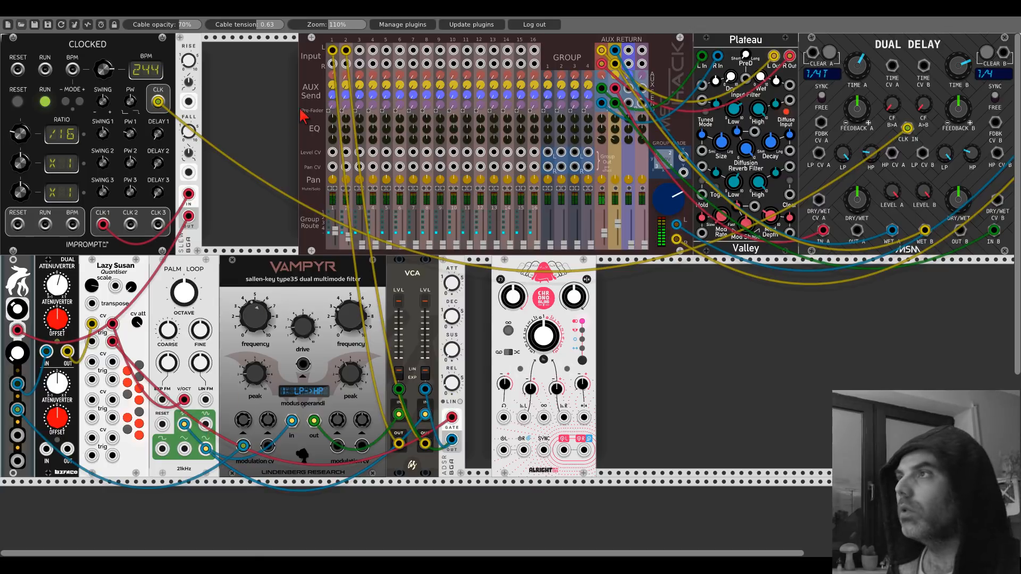
Reroute the first VCA output from mixer channel 1 to Chronoblob2's left input, and set its delay mode to Ping-pong
drag(332, 52, 410, 488)
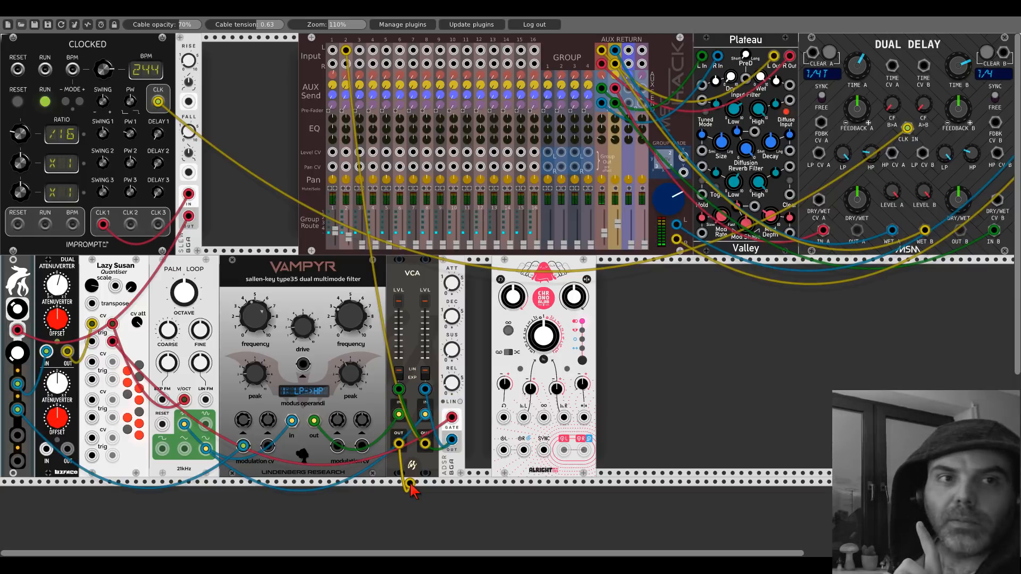
drag(412, 489, 502, 452)
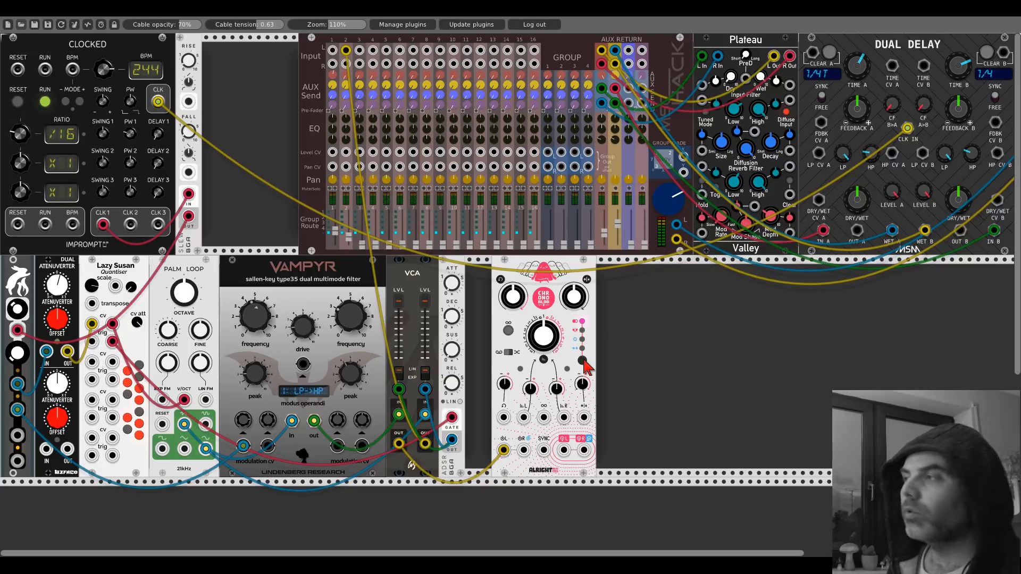
click(582, 324)
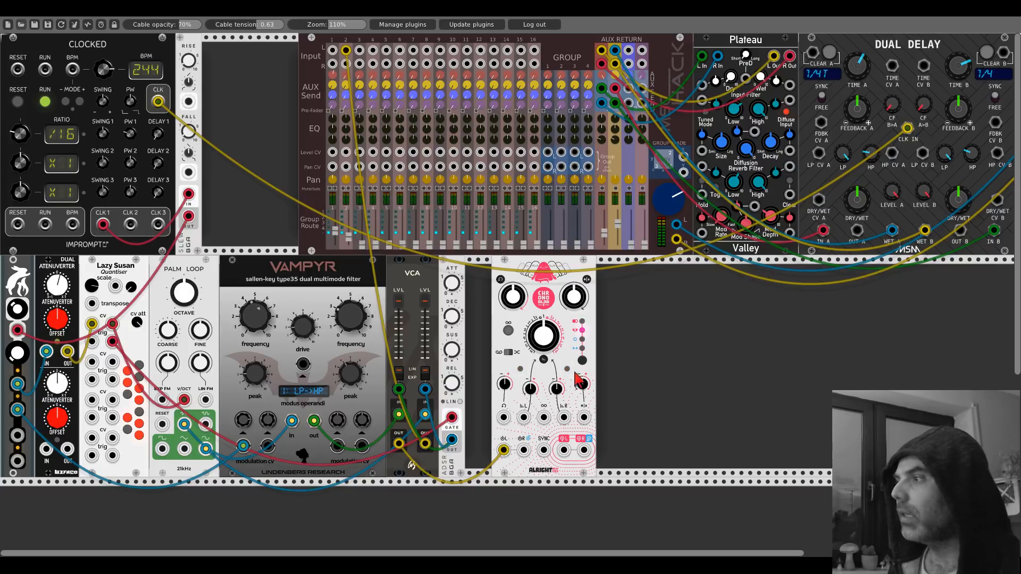
Patch Chronoblob2's left and right outputs to mixer channel 1 and its SYNC to Clocked's CLK, and place it directly against the ADSR
drag(564, 448, 333, 52)
drag(333, 65, 584, 450)
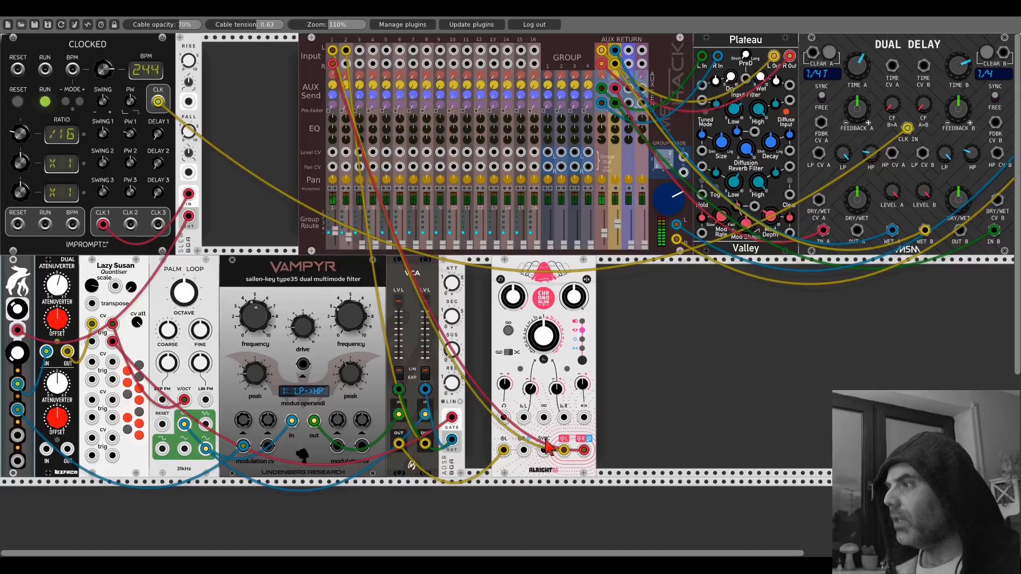
drag(544, 451, 158, 101)
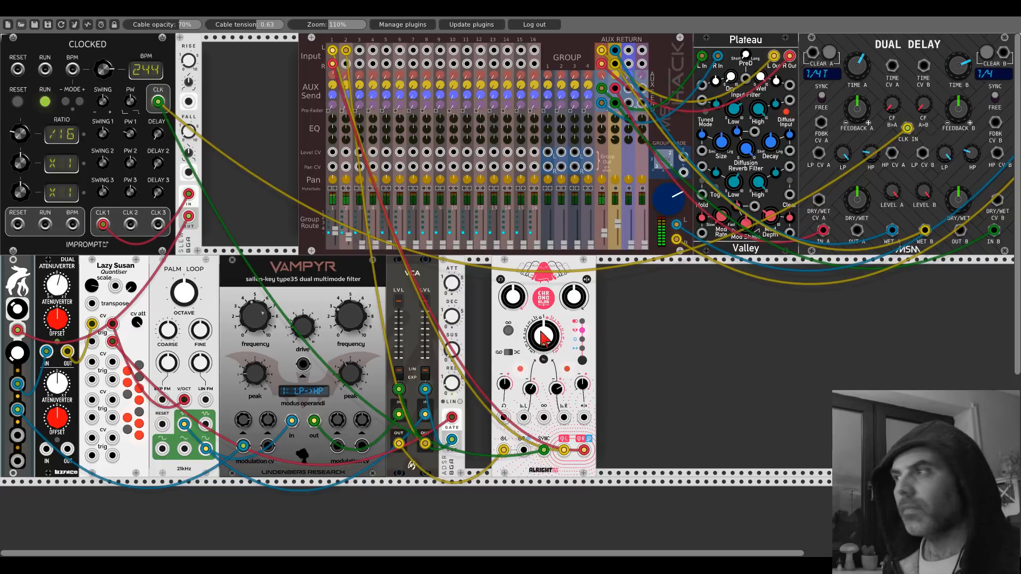
drag(539, 276, 512, 276)
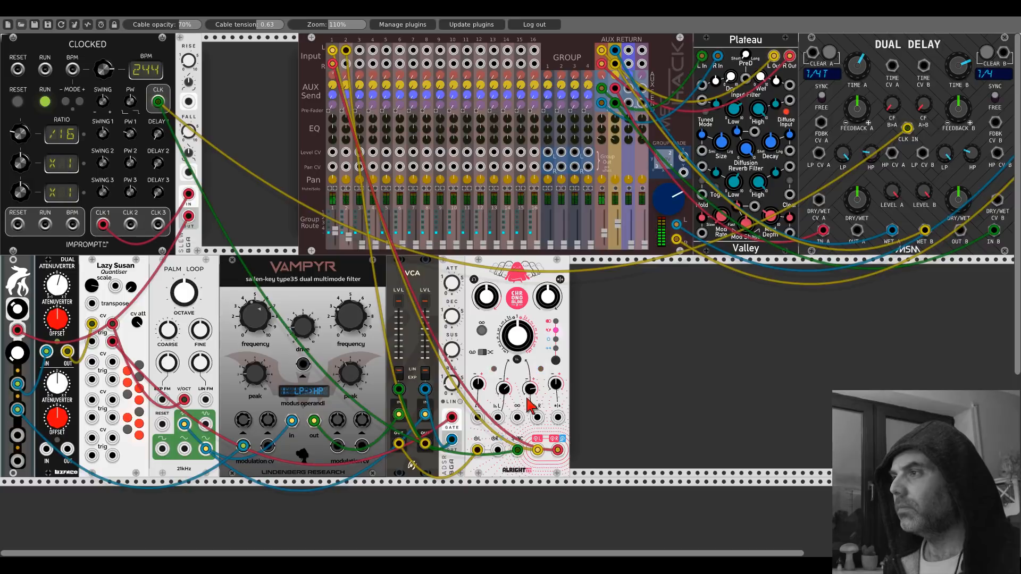
Set Chronoblob2's sync prescaler to ×1.5 and adjust its large time knob and a small knob above the CV inputs
drag(530, 390, 530, 383)
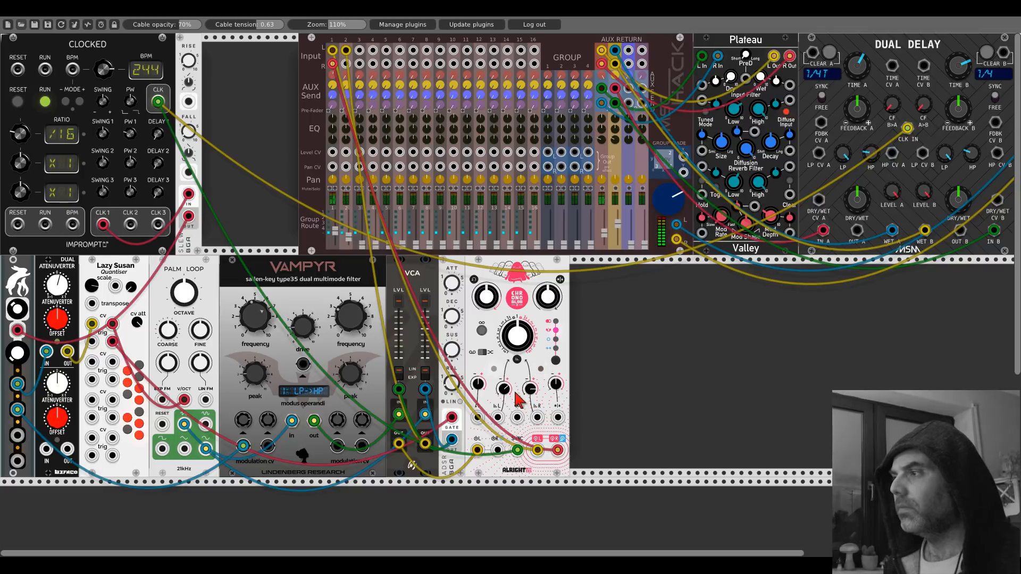
right_click(515, 393)
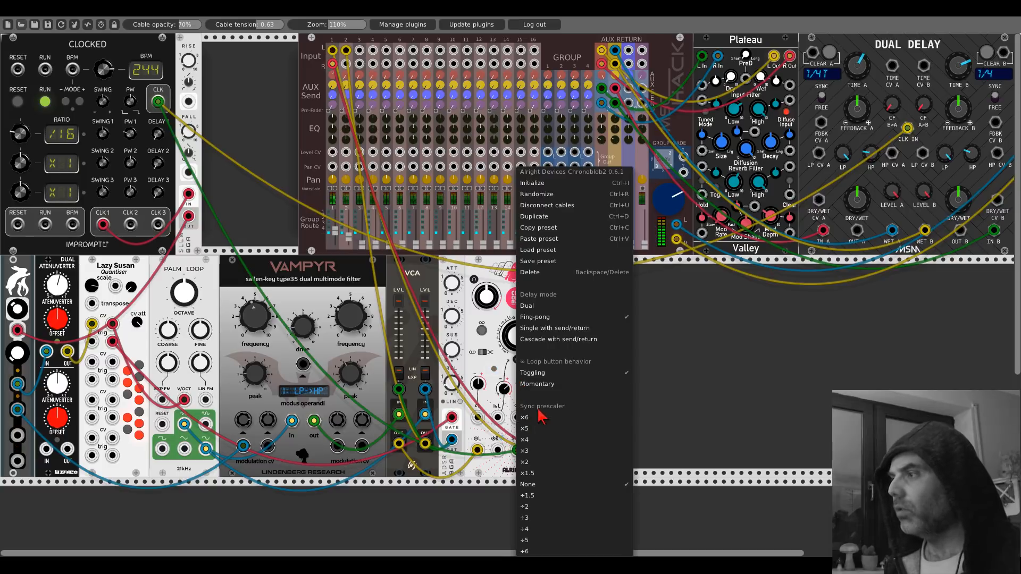
click(533, 474)
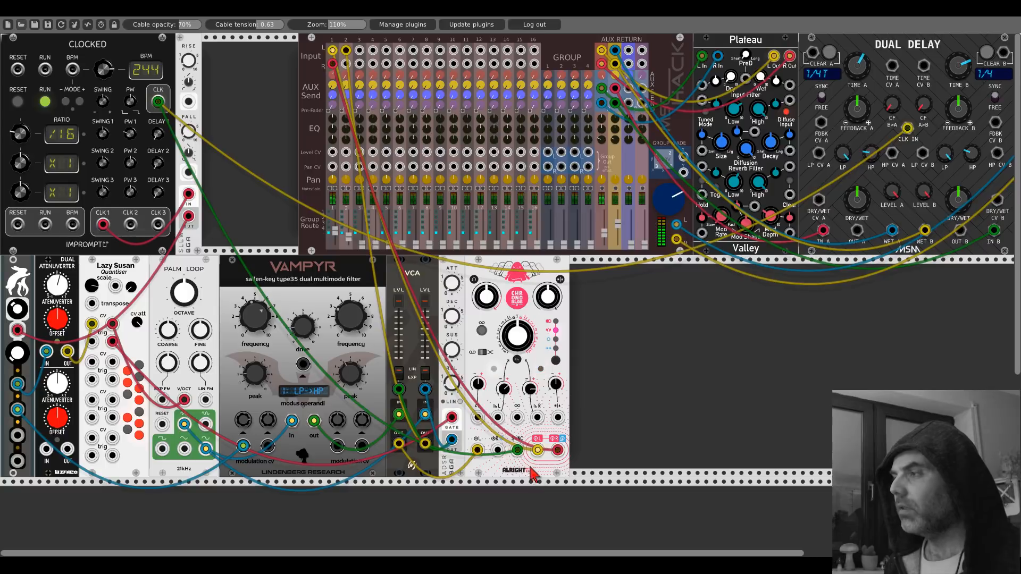
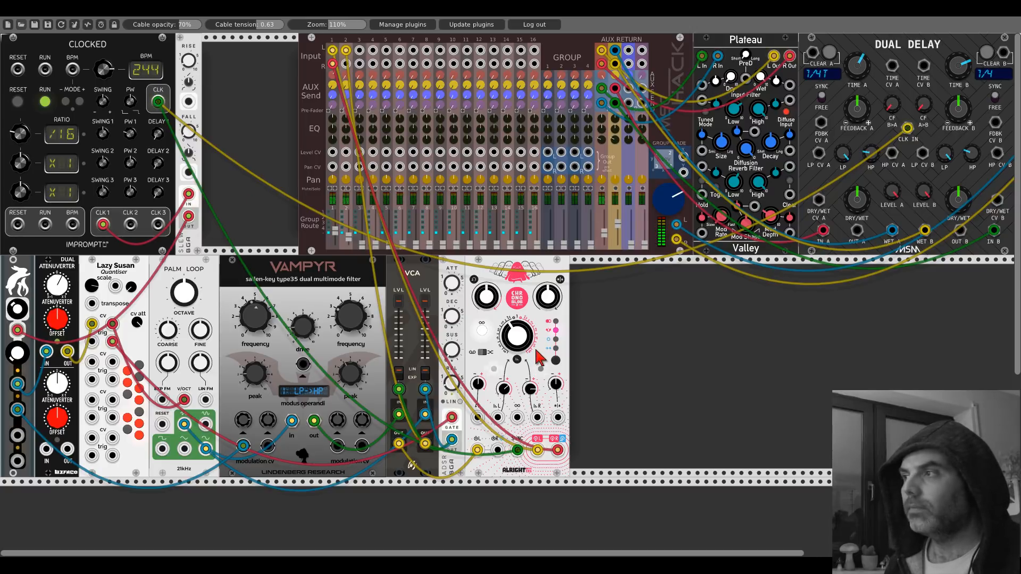
drag(524, 345, 524, 338)
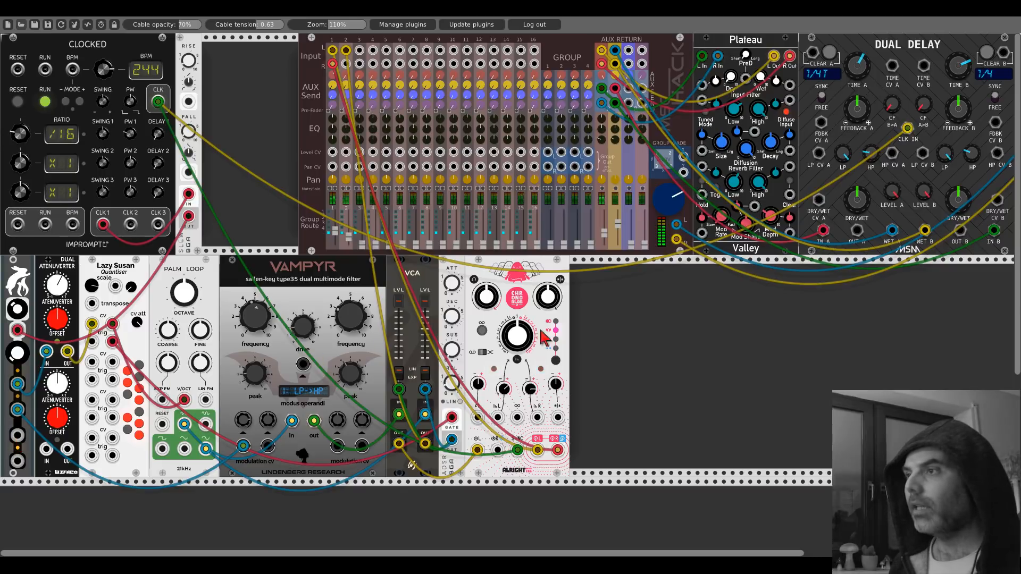
Add a Fundamental Scope beside Chronoblob2 and patch Hot Bunny's third output into its X IN
right_click(638, 344)
text(scop)
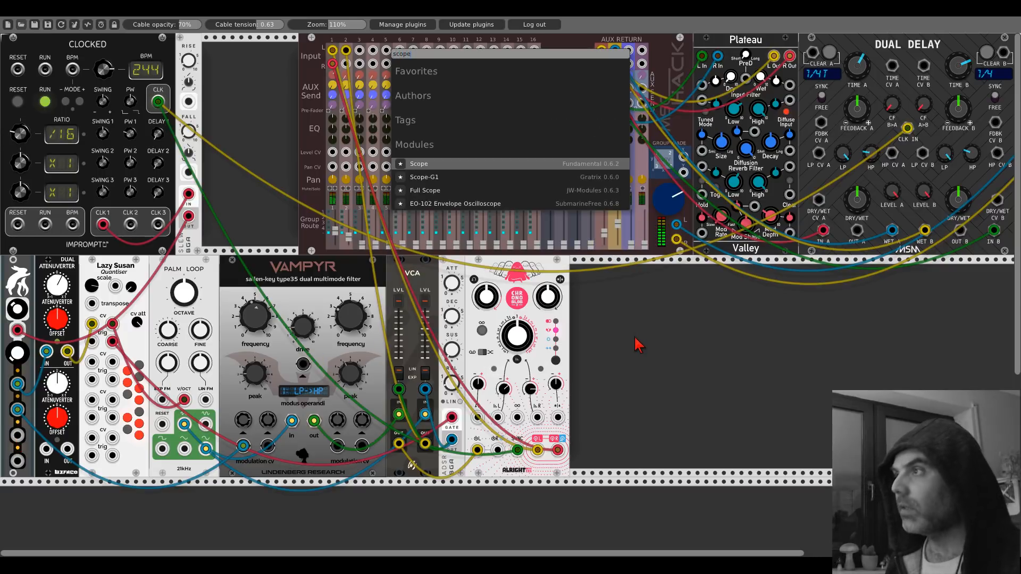
text(e)
click(500, 165)
drag(596, 449, 17, 435)
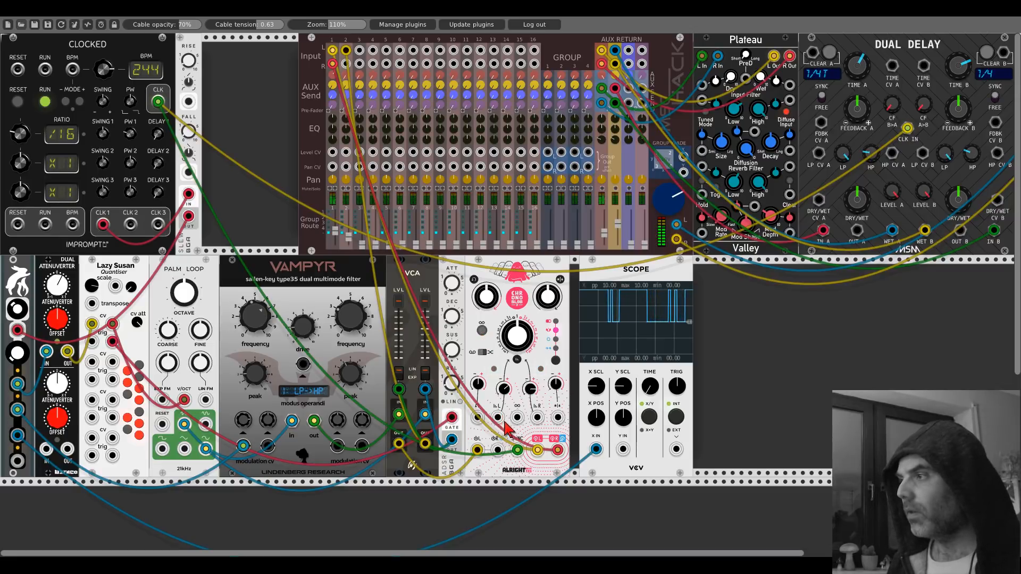
Patch Hot Bunny's third output into Chronoblob2's loop input and set the loop button behavior to Momentary
drag(517, 418, 18, 435)
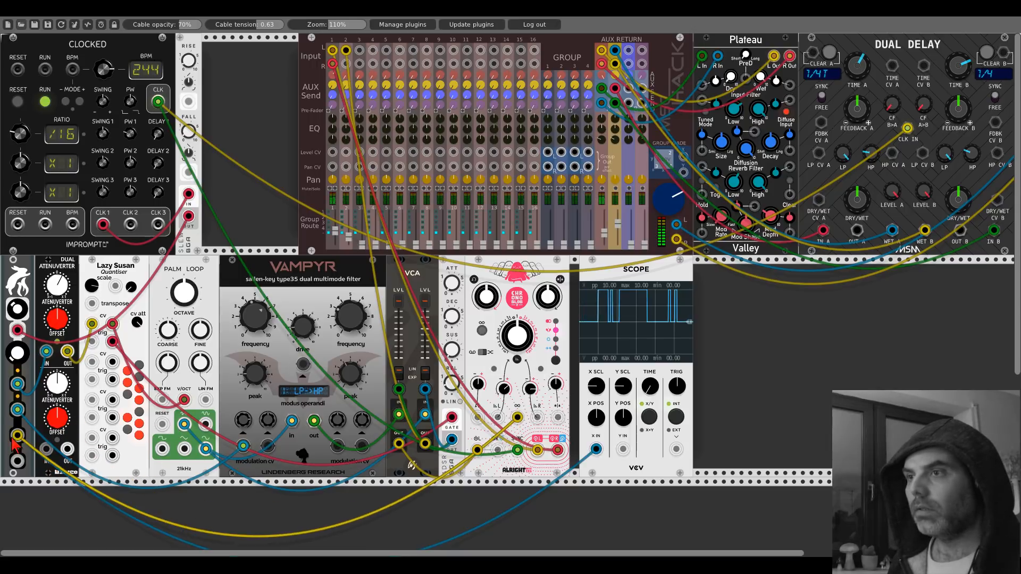
right_click(490, 334)
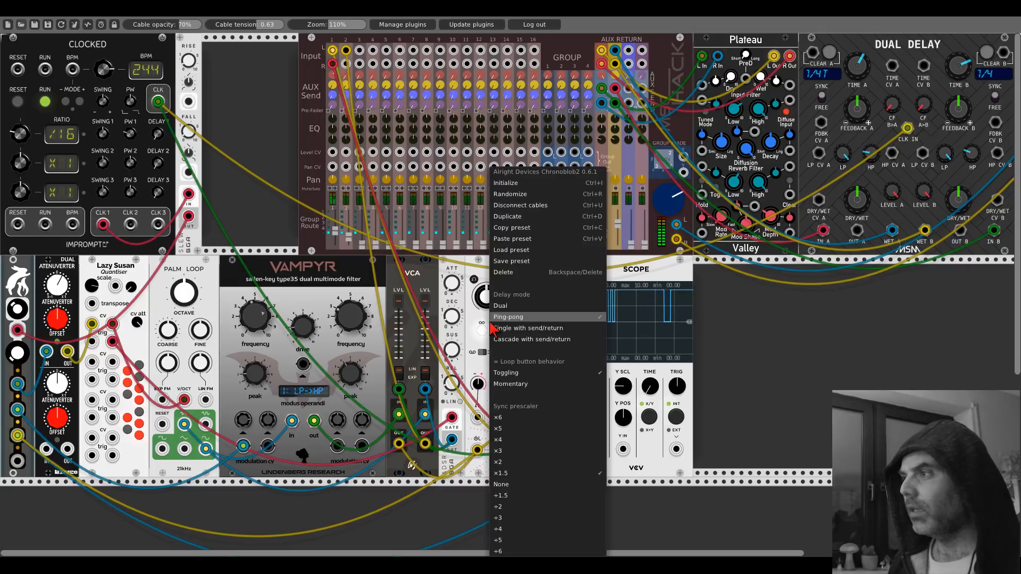
click(506, 384)
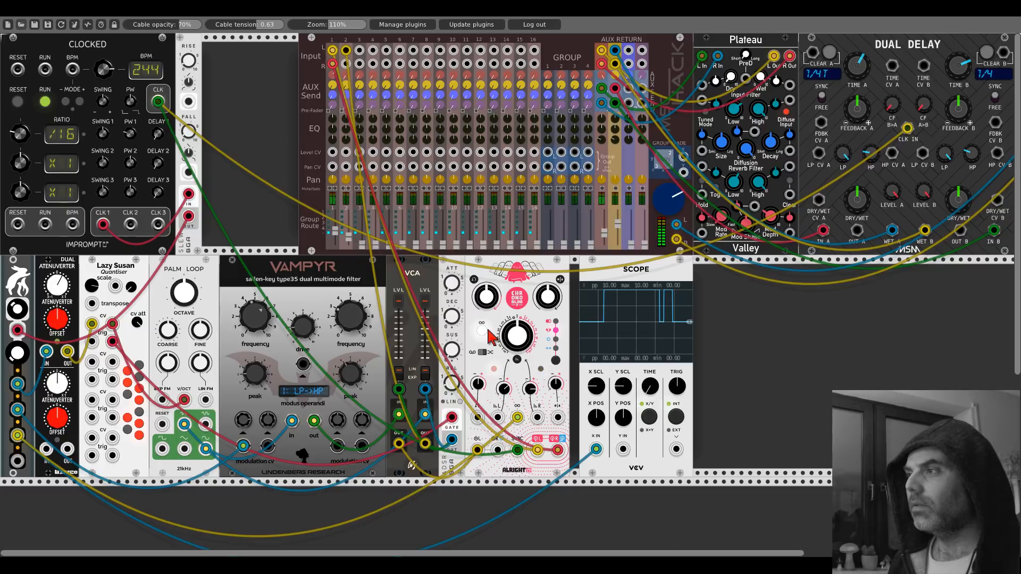
Delete the Scope module and adjust the two upper knobs on Chronoblob2
right_click(598, 285)
click(605, 387)
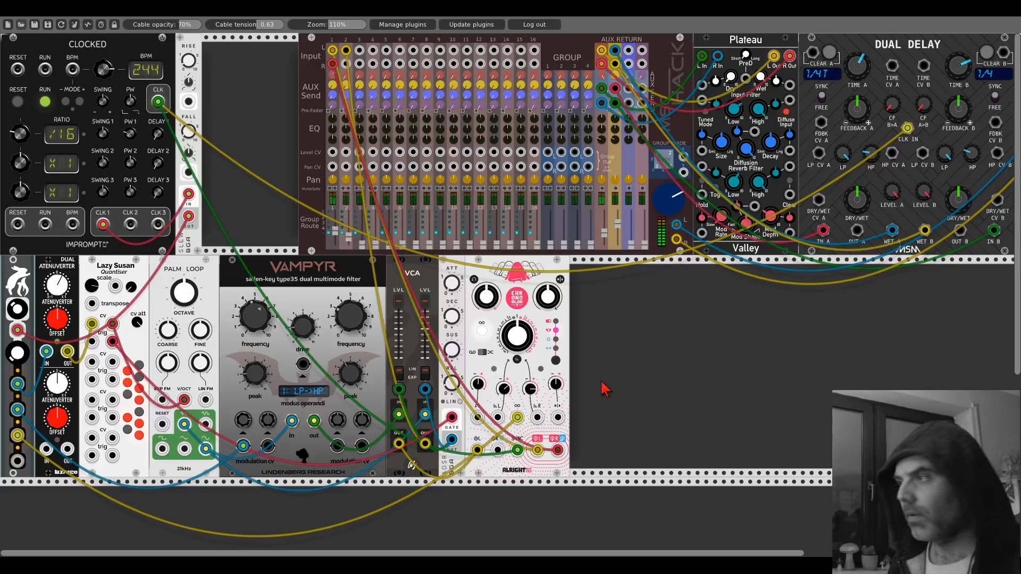
drag(558, 299, 558, 309)
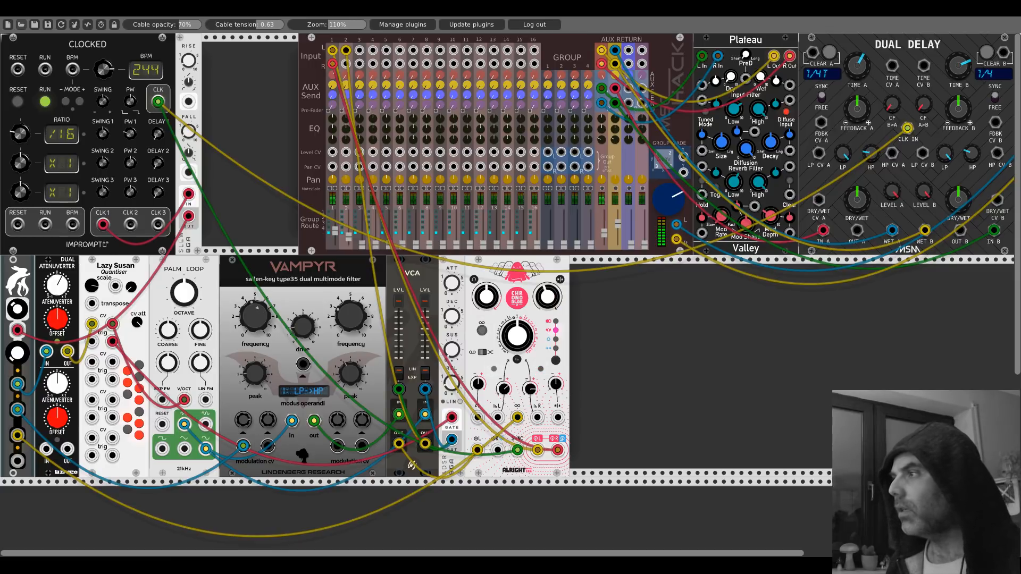
drag(488, 302, 487, 331)
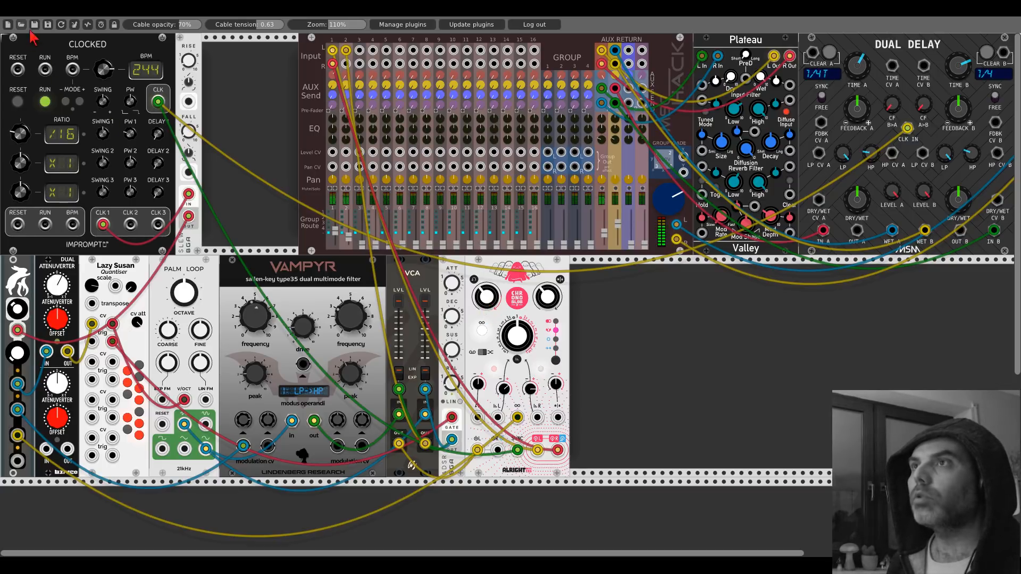
Inspect Hot Bunny's lowest output on the X IN of a temporary Fundamental Scope placed below Vampyr, and delete the Scope
scroll(280, 228, down, 5)
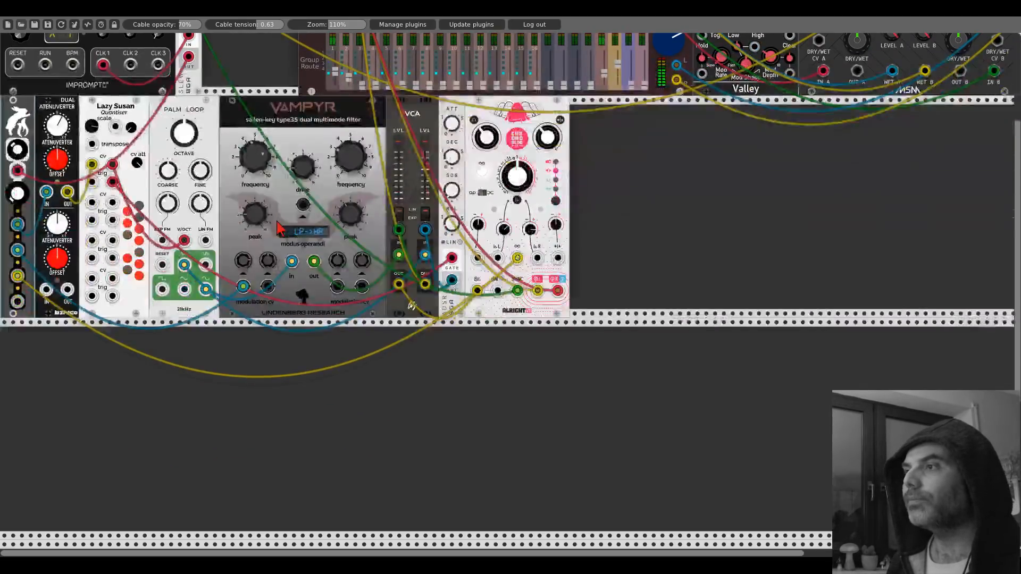
right_click(280, 420)
text(scope)
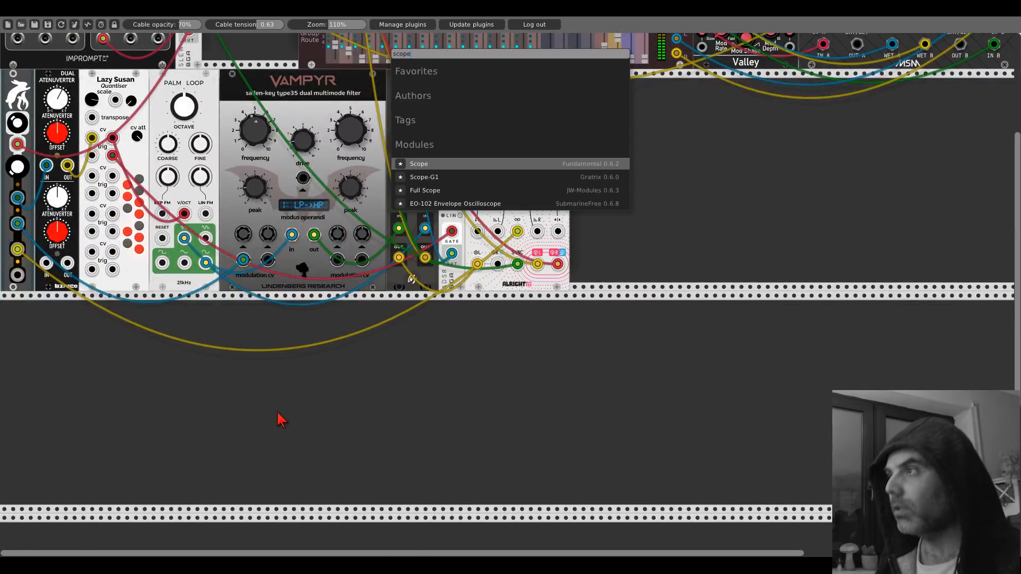
key(Return)
drag(234, 486, 18, 275)
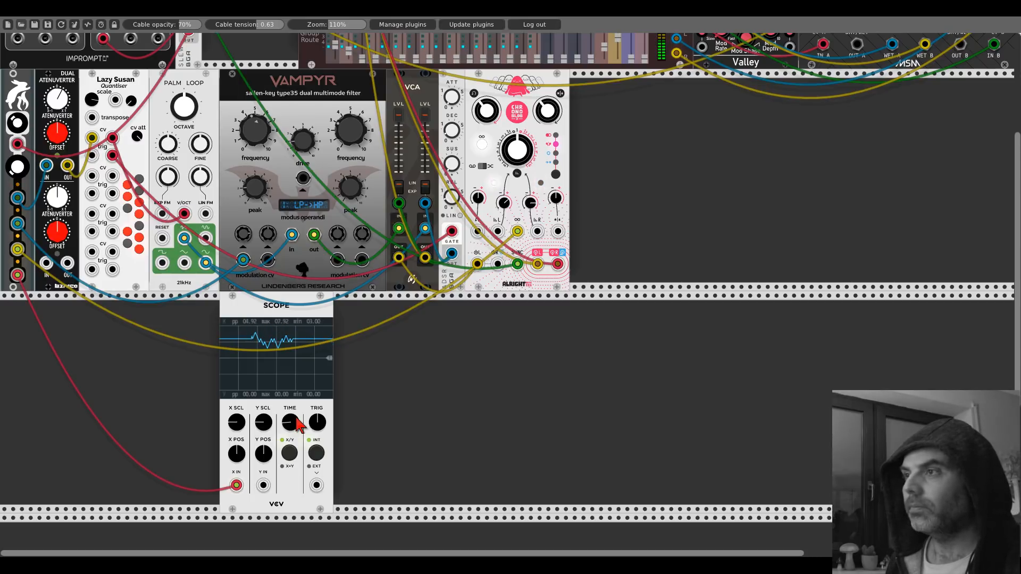
right_click(287, 314)
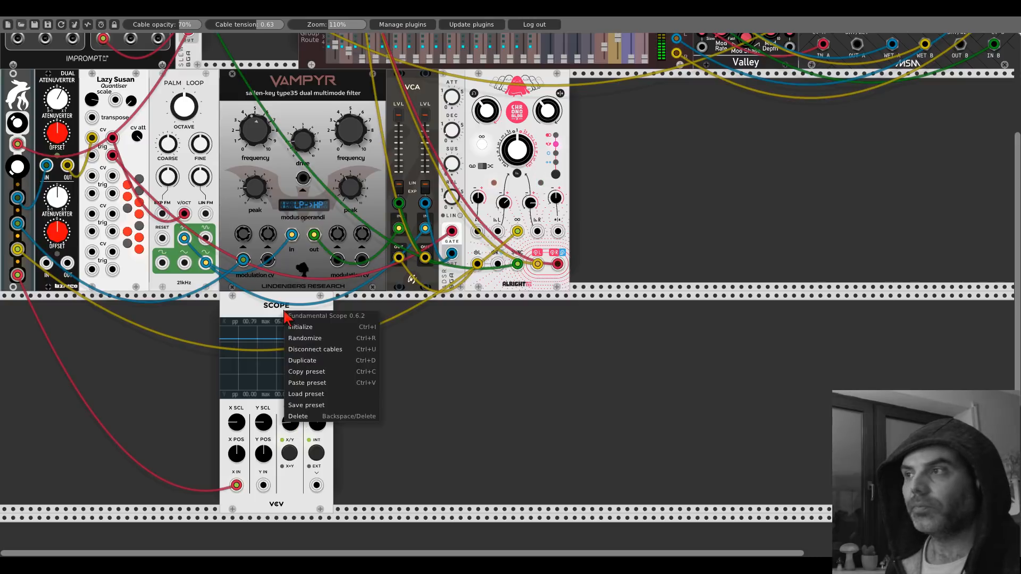
click(294, 417)
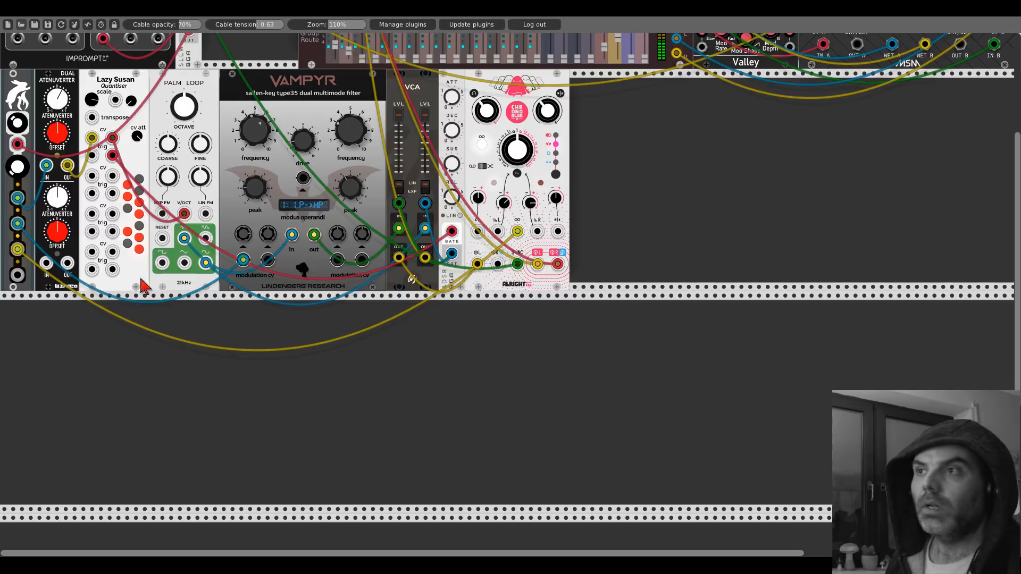
Route Hot Bunny's lowest output through the second atenuverter into Lazy Susan's second CV input, and add a Bogaudio FM-OP in the row below
drag(17, 274, 91, 176)
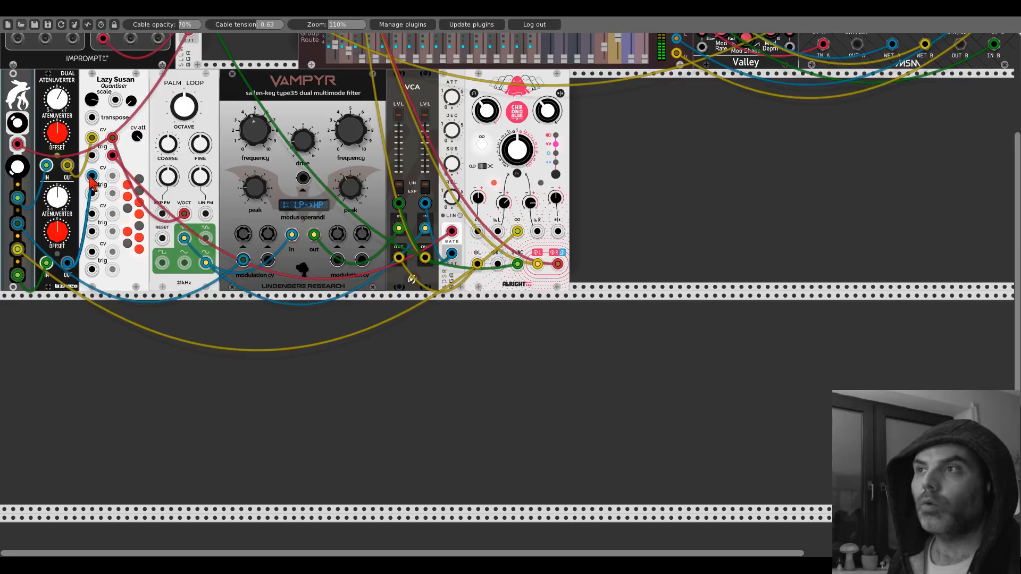
right_click(210, 348)
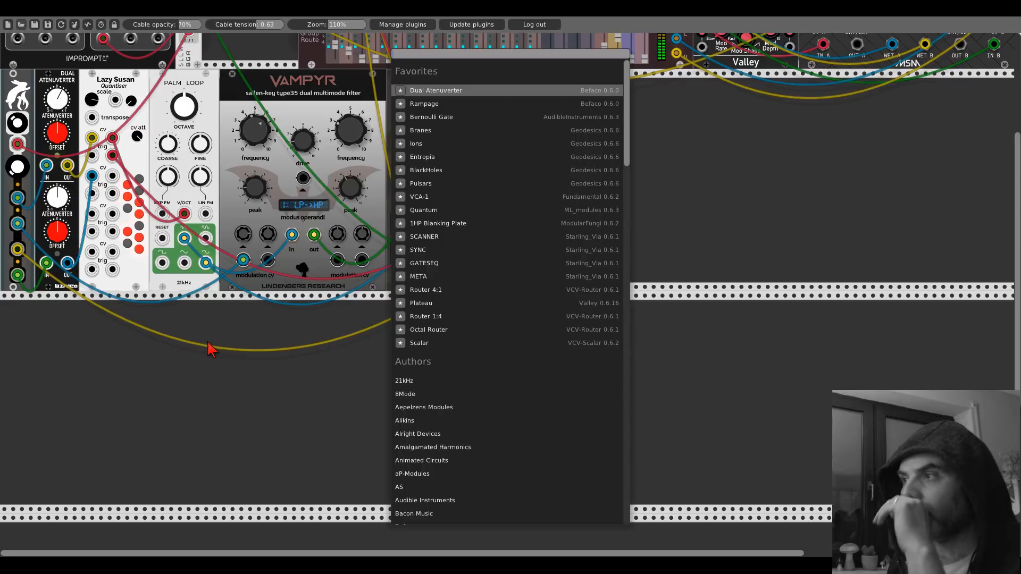
text(fm)
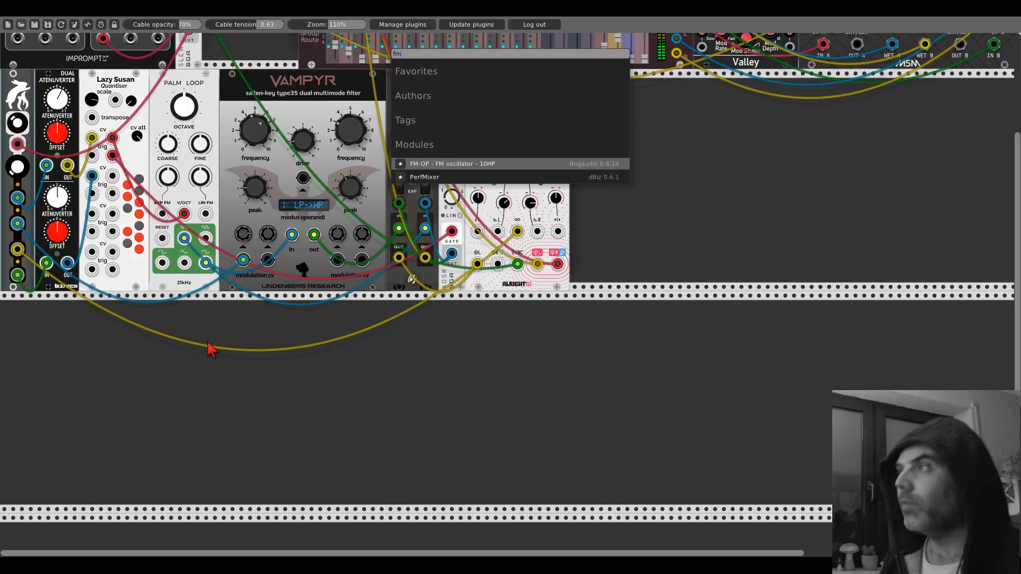
click(488, 162)
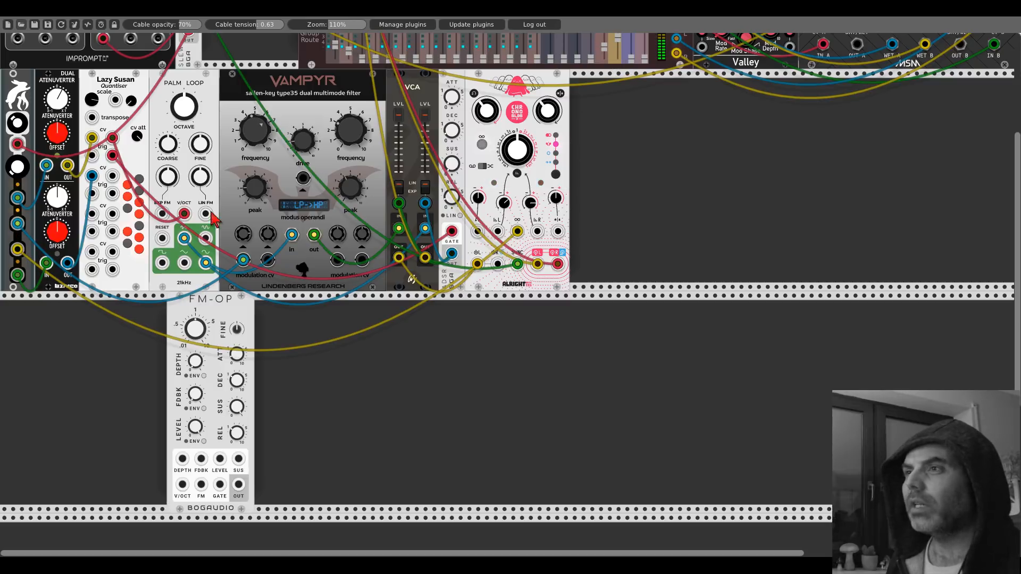
Patch Lazy Susan's second CV output into FM-OP's V/OCT input and FM-OP's output into the mixer's channel 3 input
drag(111, 177, 360, 50)
scroll(346, 212, up, 5)
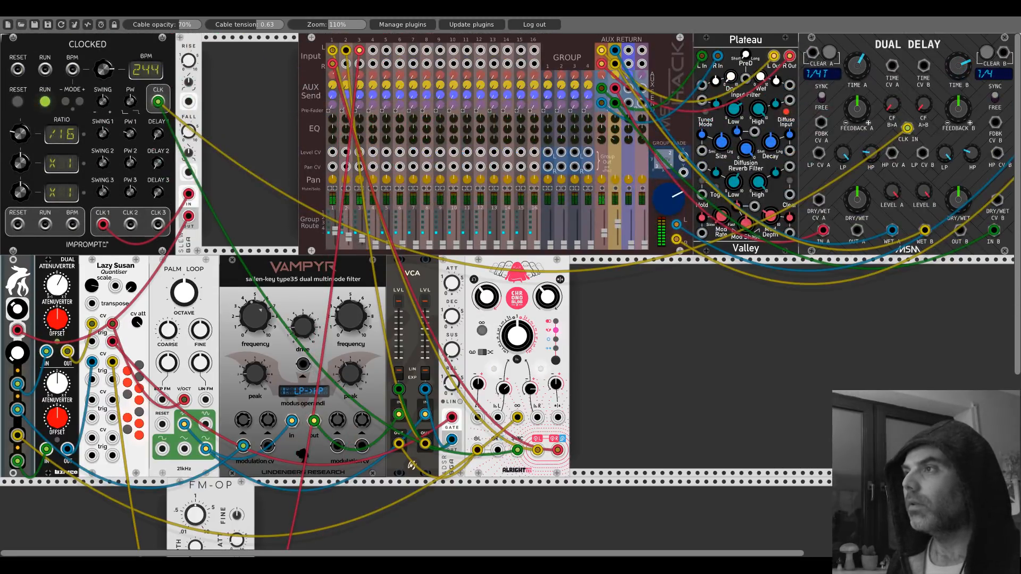
scroll(349, 245, down, 6)
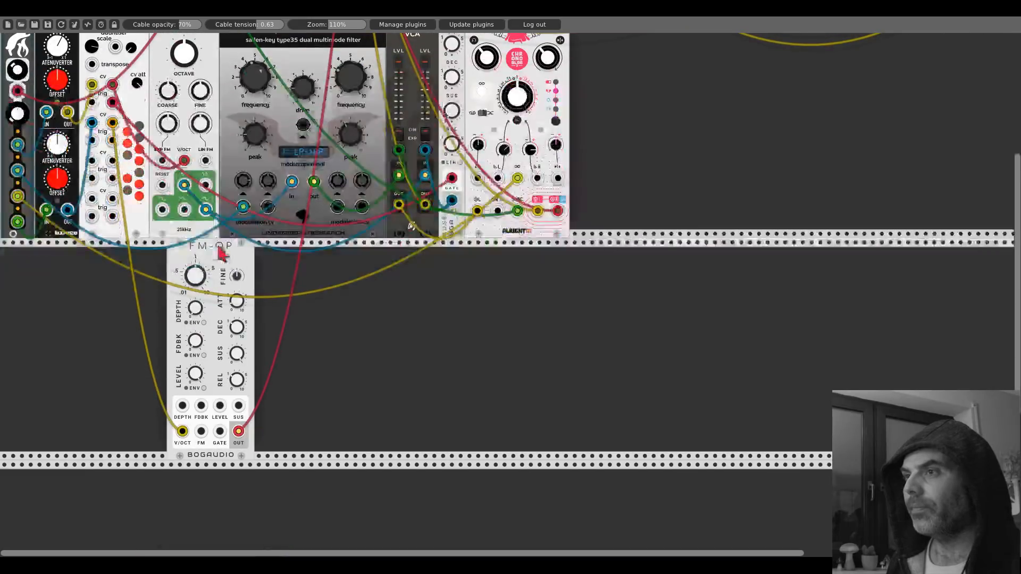
scroll(62, 206, up, 2)
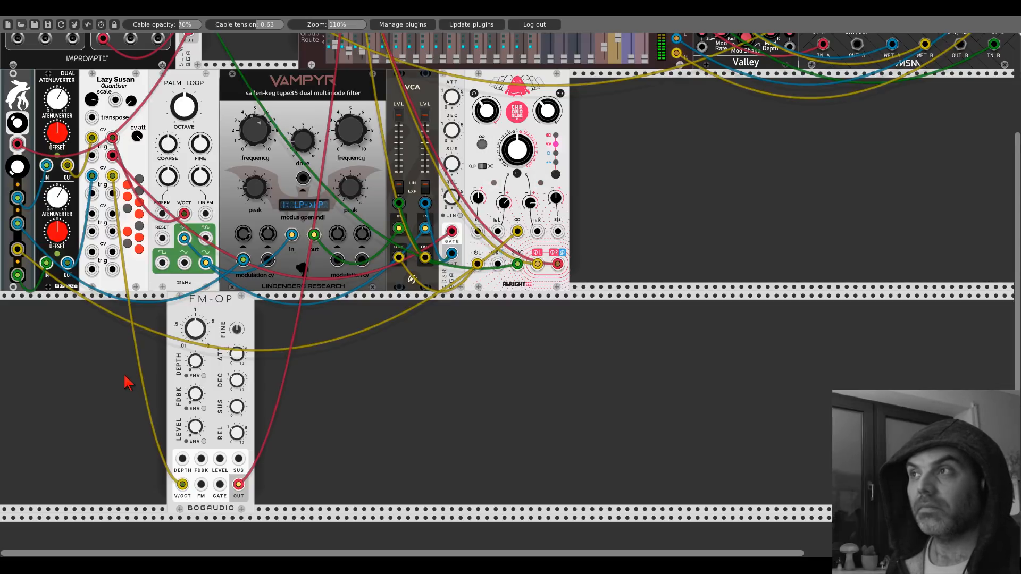
scroll(409, 356, up, 5)
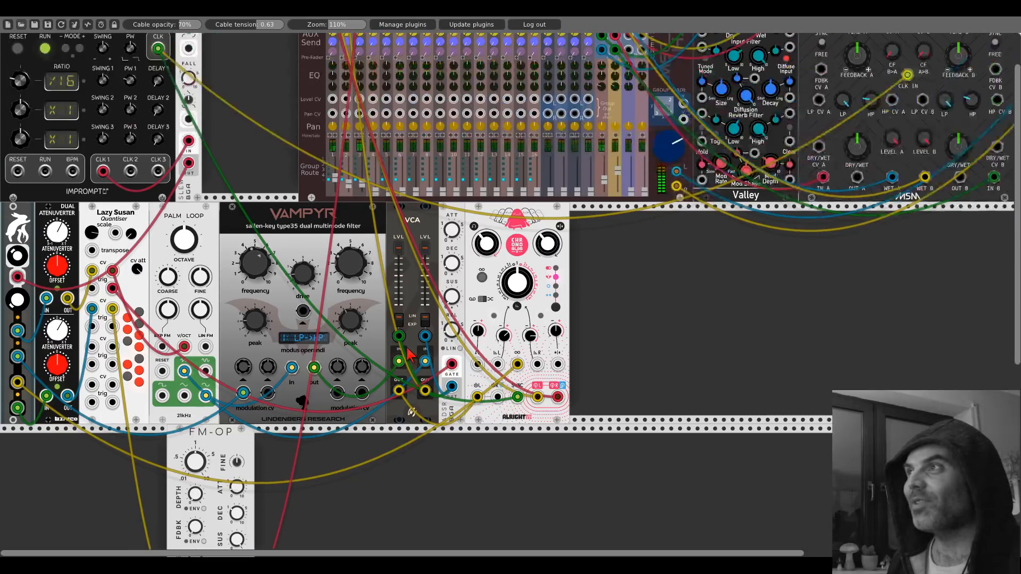
scroll(410, 355, up, 2)
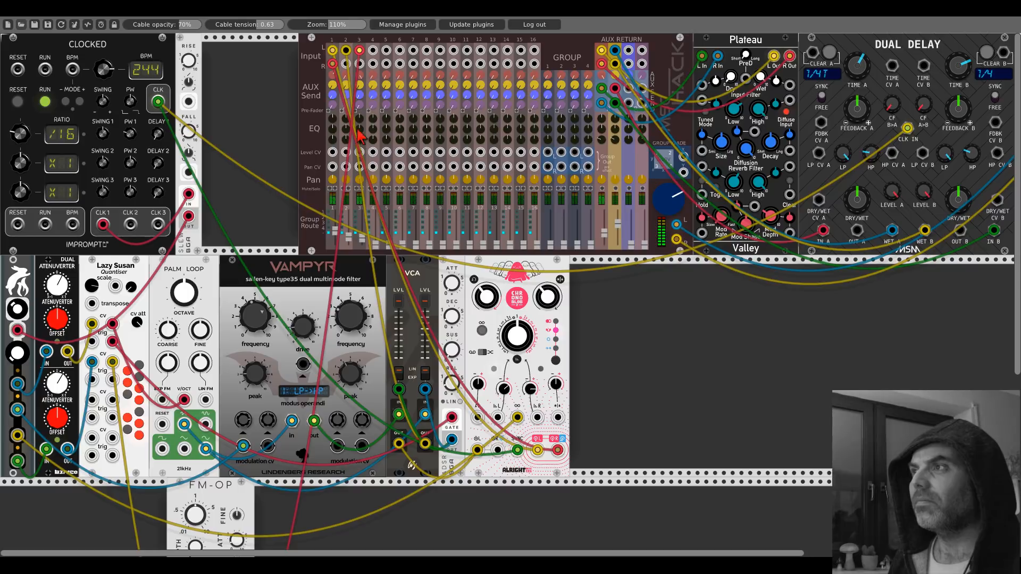
Patch Hot Bunny's lowest output into FM-OP's FDBK input and move FM-OP up beside Chronoblob2
scroll(198, 397, down, 6)
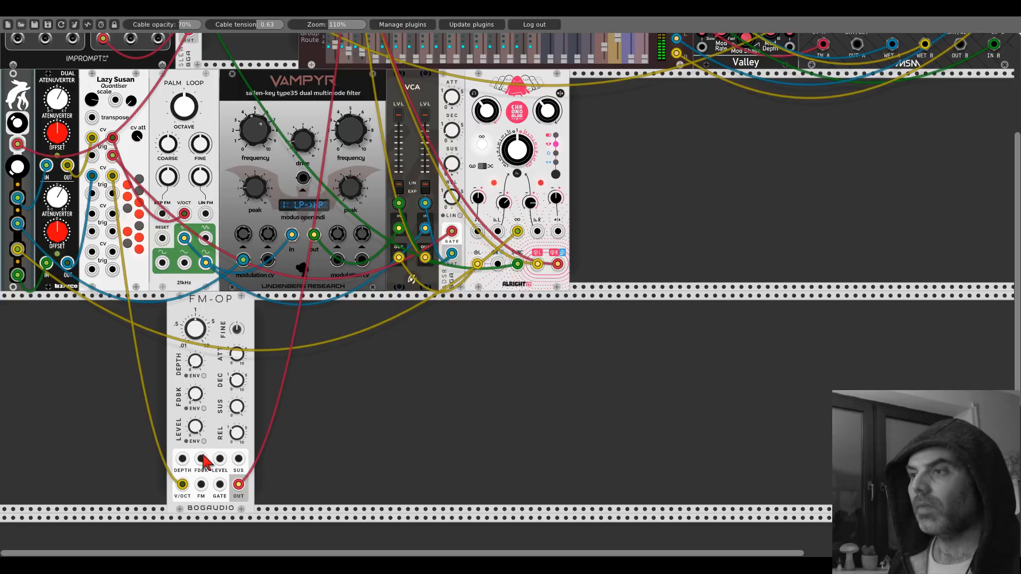
drag(201, 459, 18, 275)
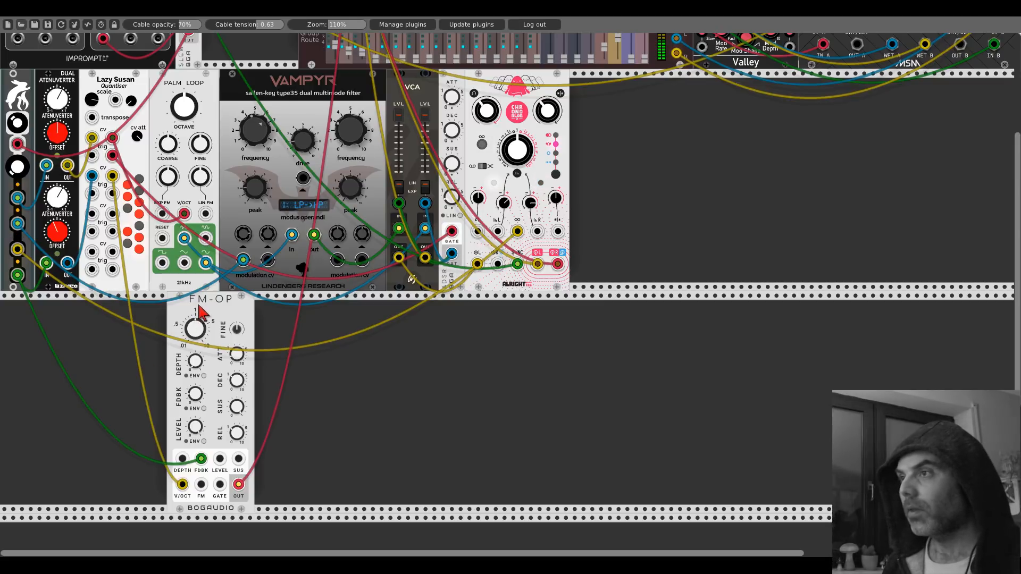
drag(204, 311, 609, 88)
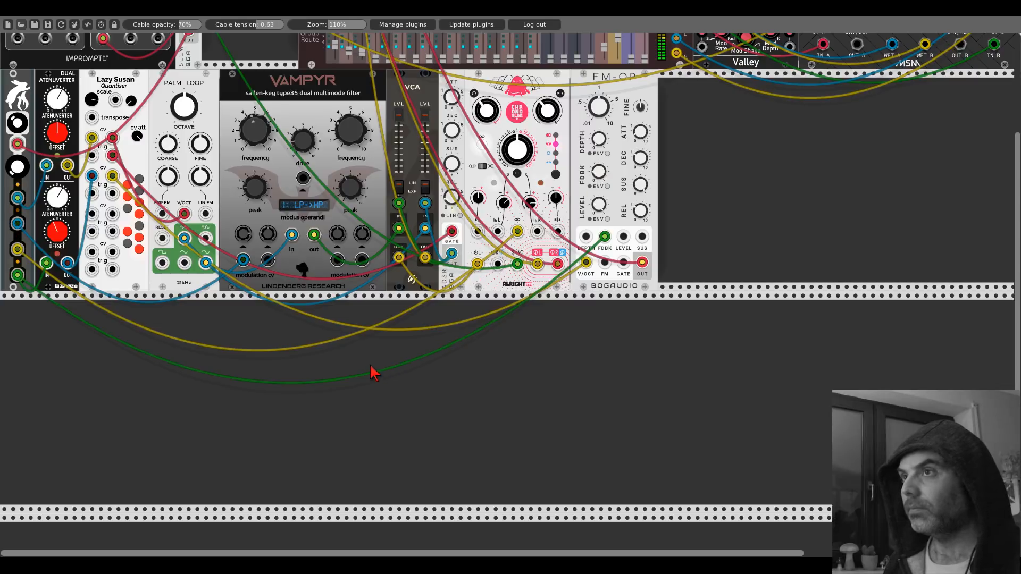
Patch Clocked's CLK 1 output into FM-OP's GATE input and enable the envelope for FM-OP's LEVEL
scroll(372, 374, up, 1)
scroll(372, 374, up, 6)
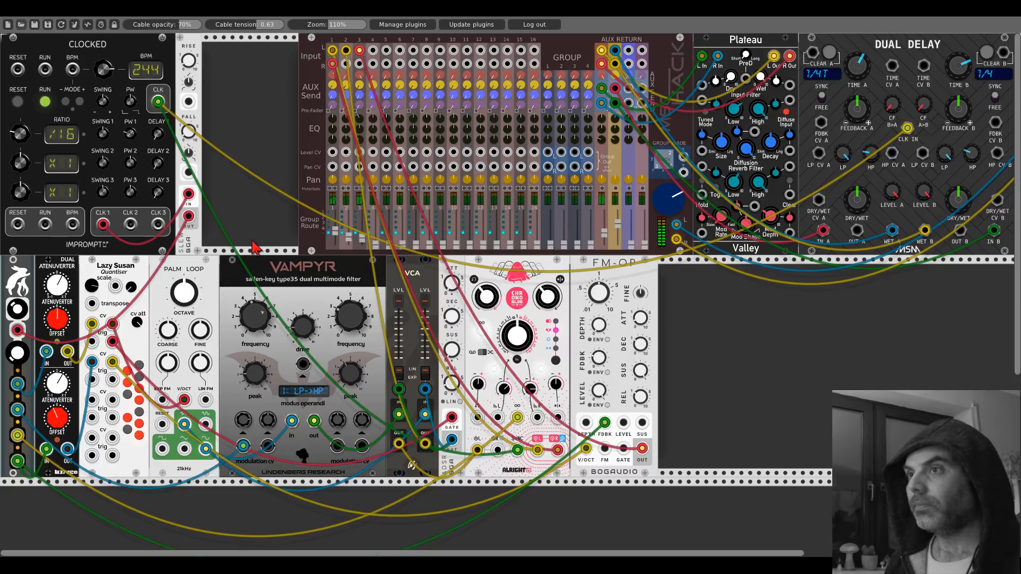
drag(623, 451, 103, 226)
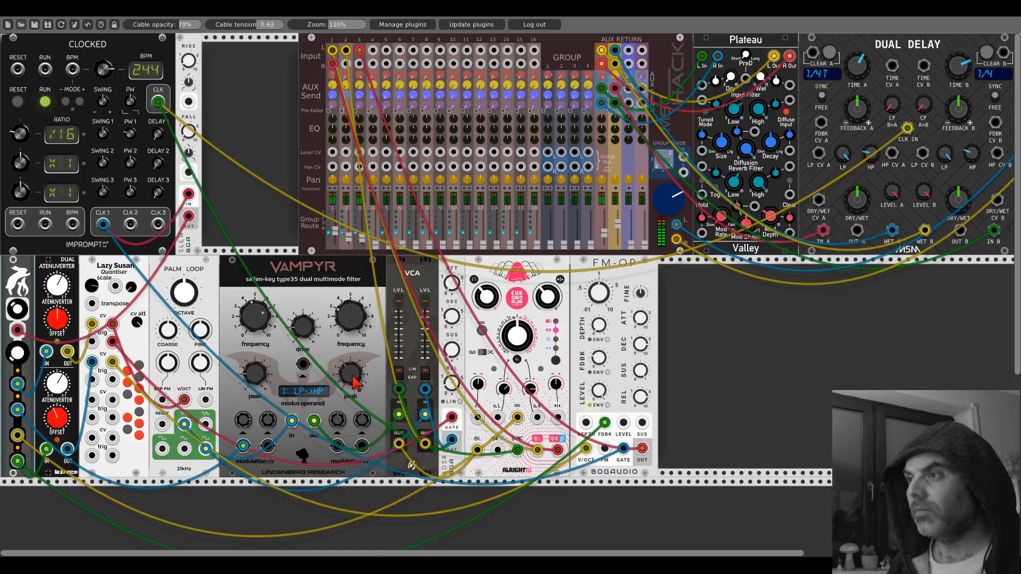
drag(313, 334, 312, 332)
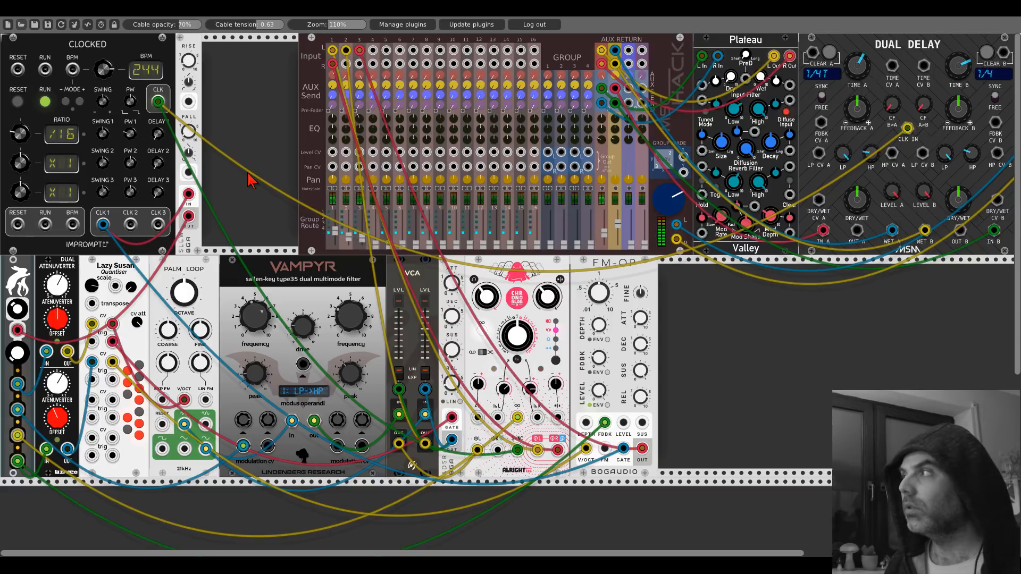
Add the HotBunny Splitting Hares module and a Fundamental Scope to the empty row below Vampyr
scroll(249, 181, down, 5)
right_click(269, 417)
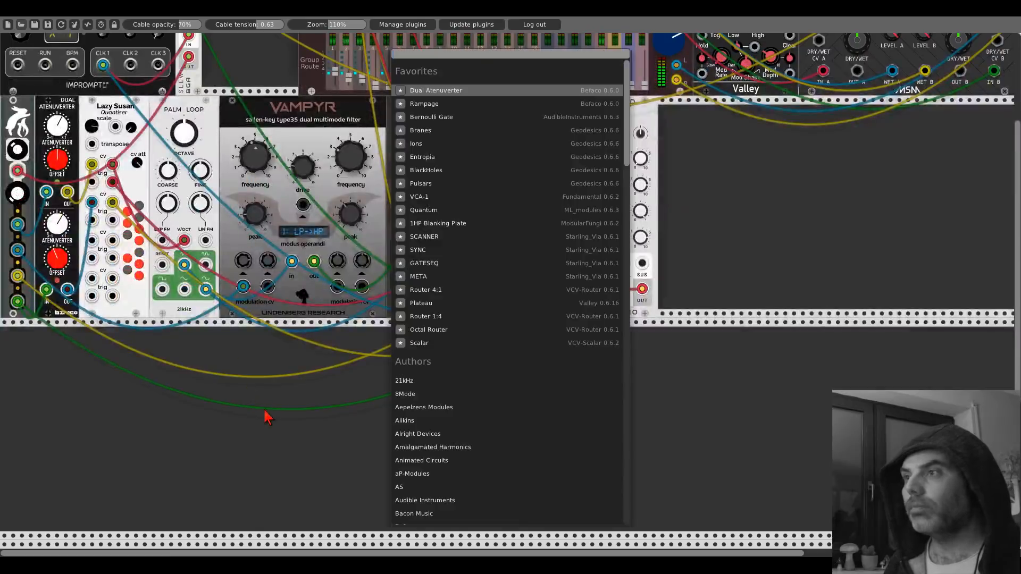
text(bun)
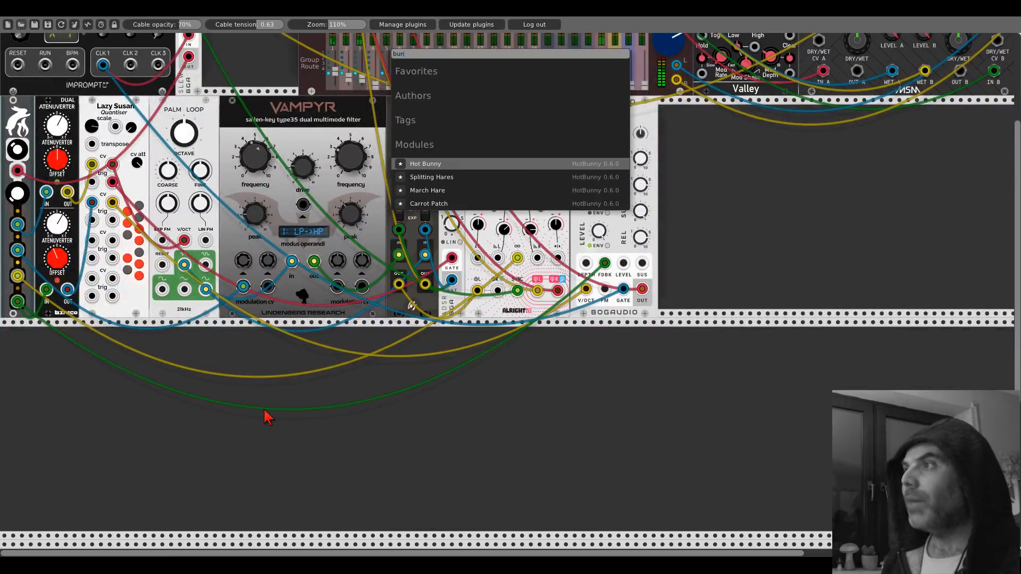
click(442, 178)
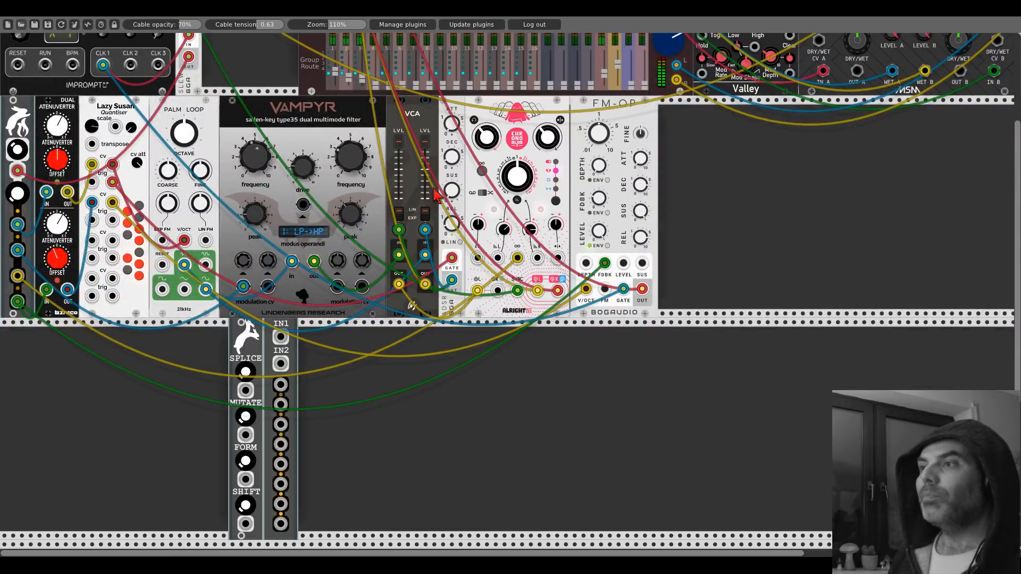
right_click(383, 442)
text(s)
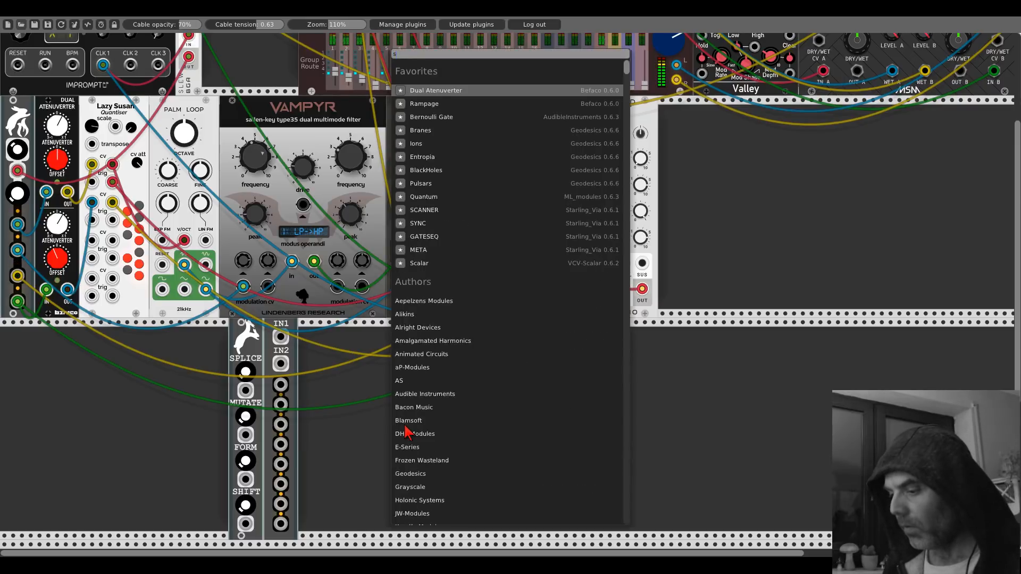
text(cope)
key(Return)
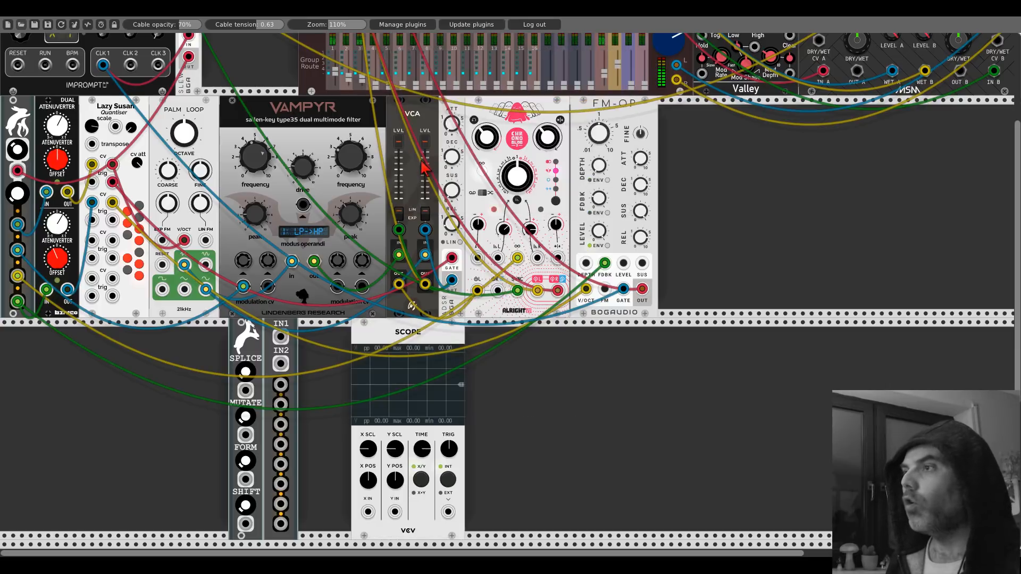
Patch Lazy Susan's first and second CV outputs into Splitting Hares' IN1 and IN2, and its first output into the Scope's X IN
drag(326, 27, 334, 27)
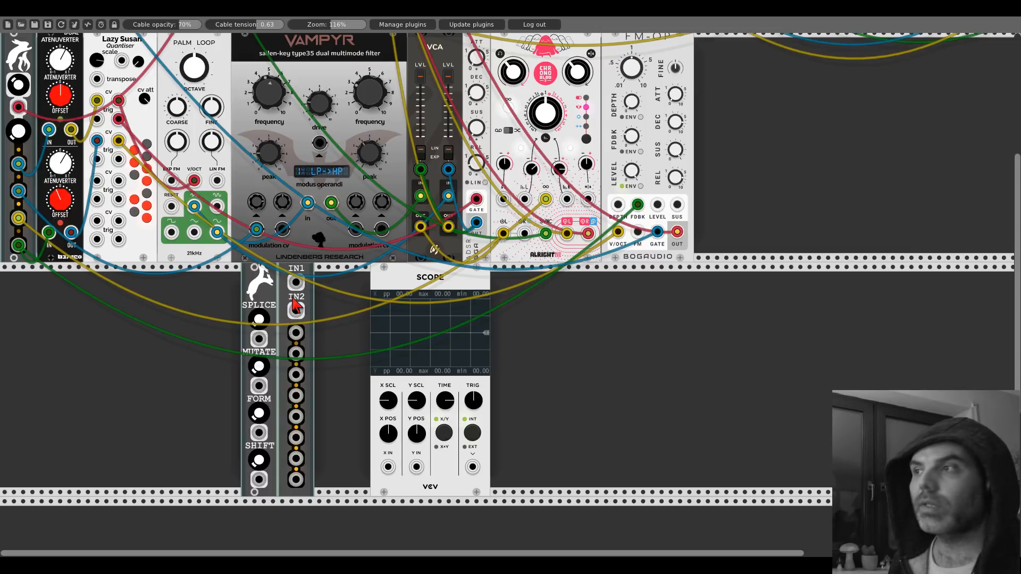
drag(296, 282, 118, 100)
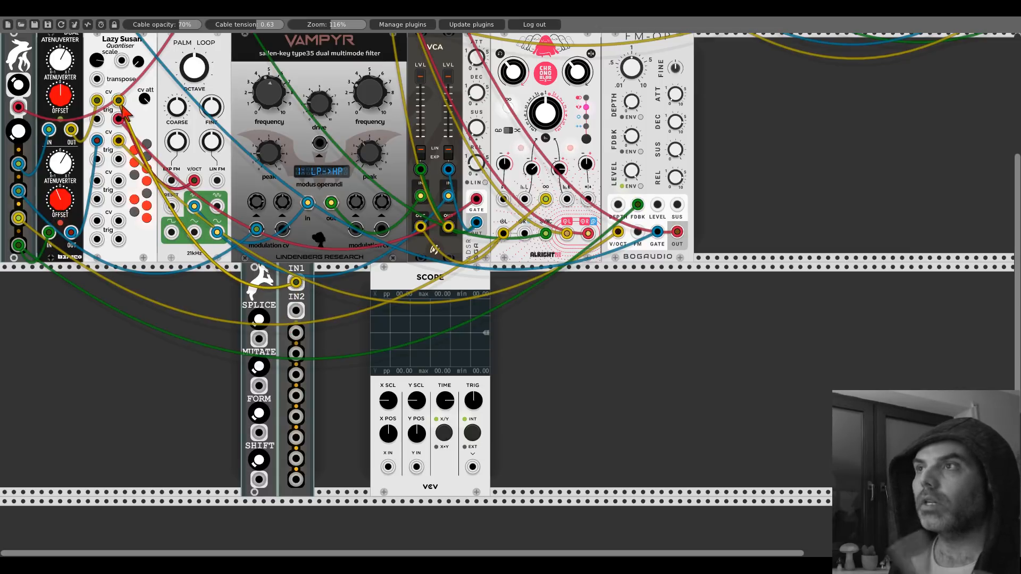
drag(296, 311, 118, 140)
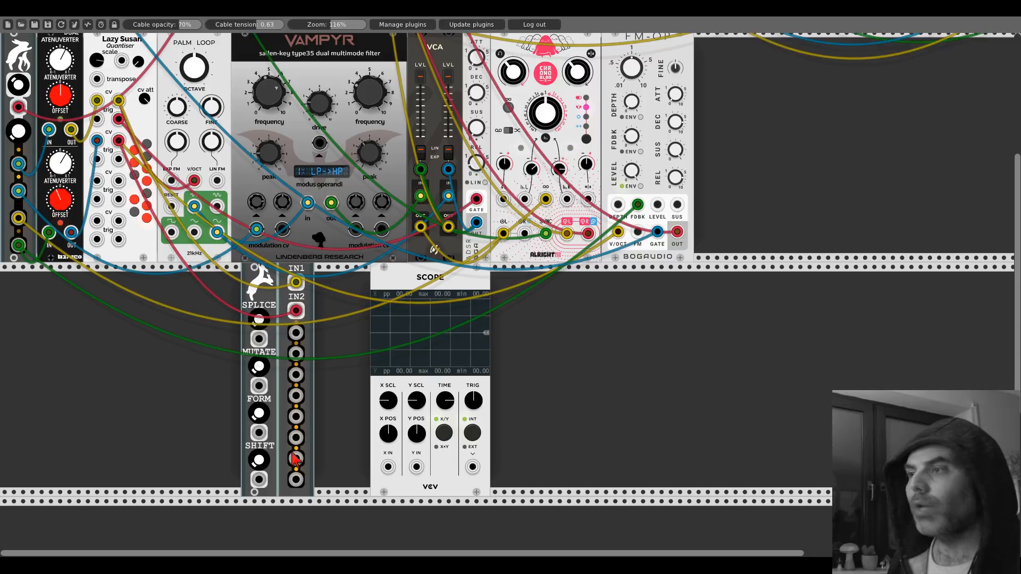
mouse_move(296, 333)
mouse_down()
mouse_move(371, 468)
mouse_move(388, 467)
mouse_up()
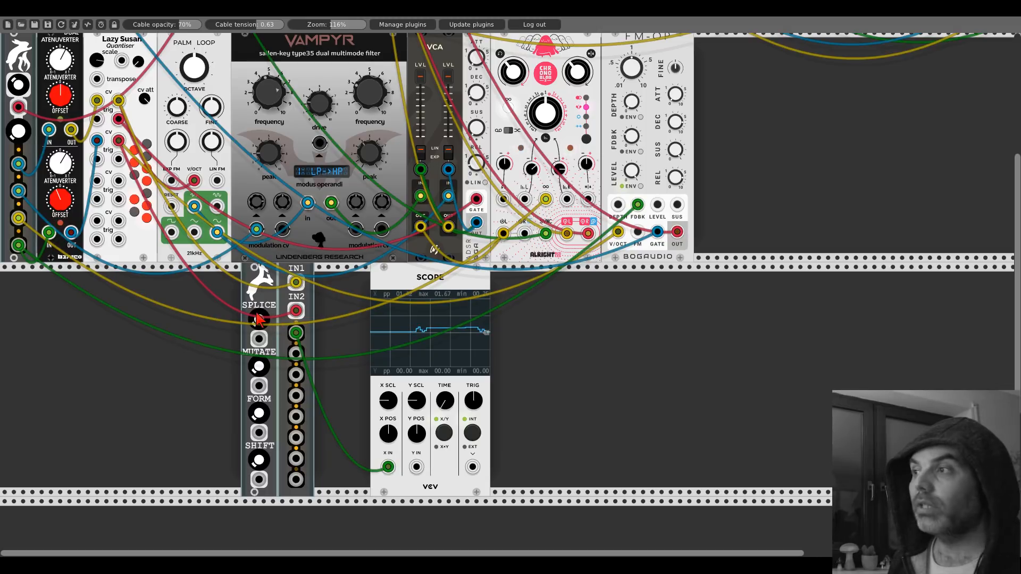
Adjust Splitting Hares' SPLICE, MUTATE and SHIFT knobs while checking the signal on the Scope, and unplug the Scope's cable
drag(262, 318, 261, 316)
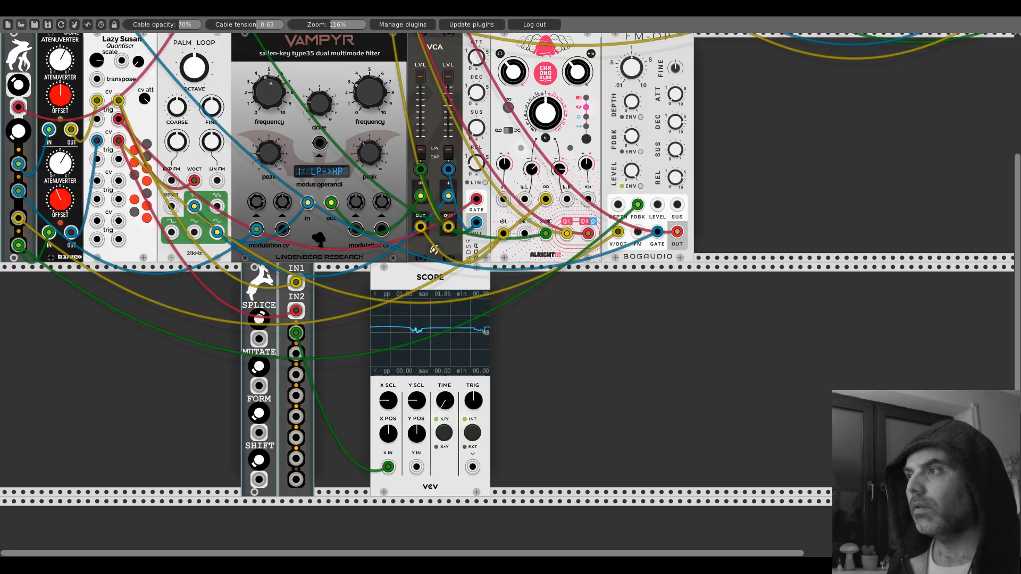
drag(450, 401, 450, 350)
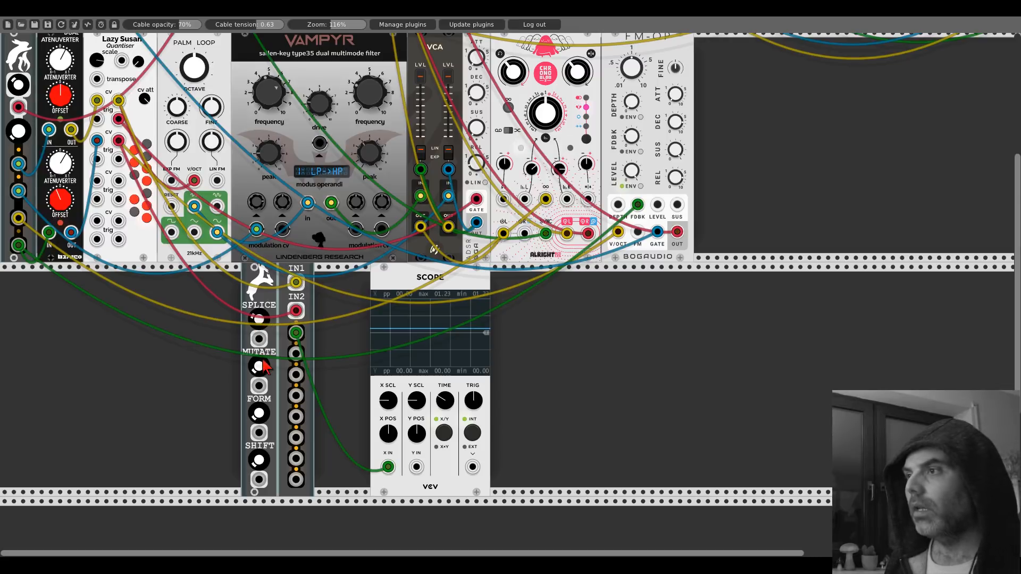
drag(262, 370, 262, 378)
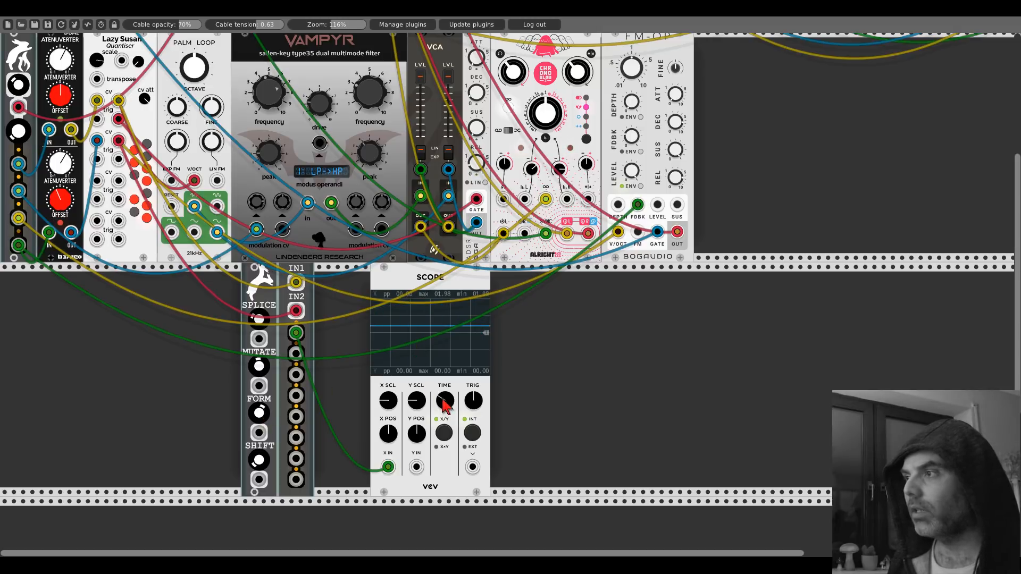
drag(261, 461, 262, 423)
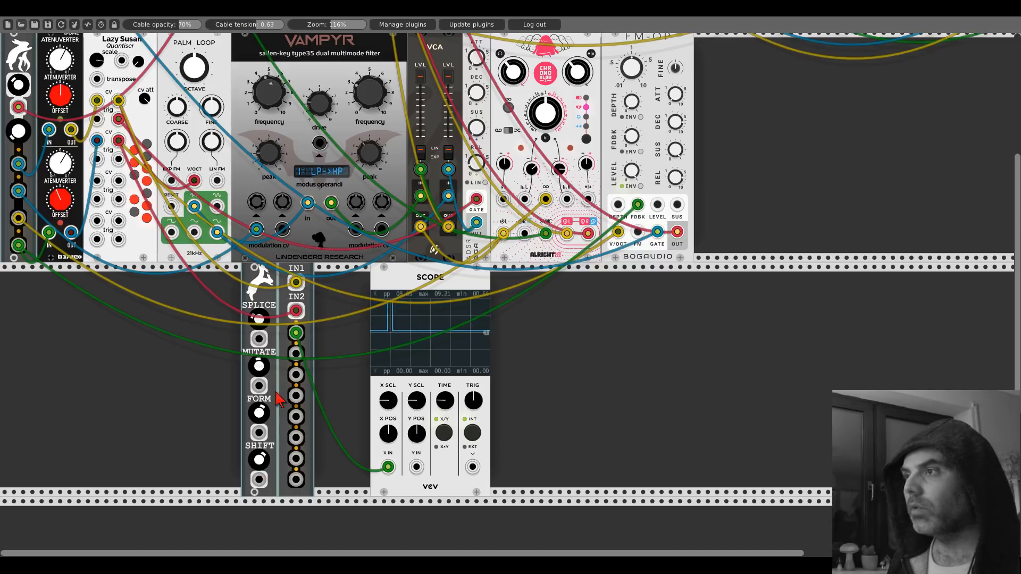
right_click(296, 333)
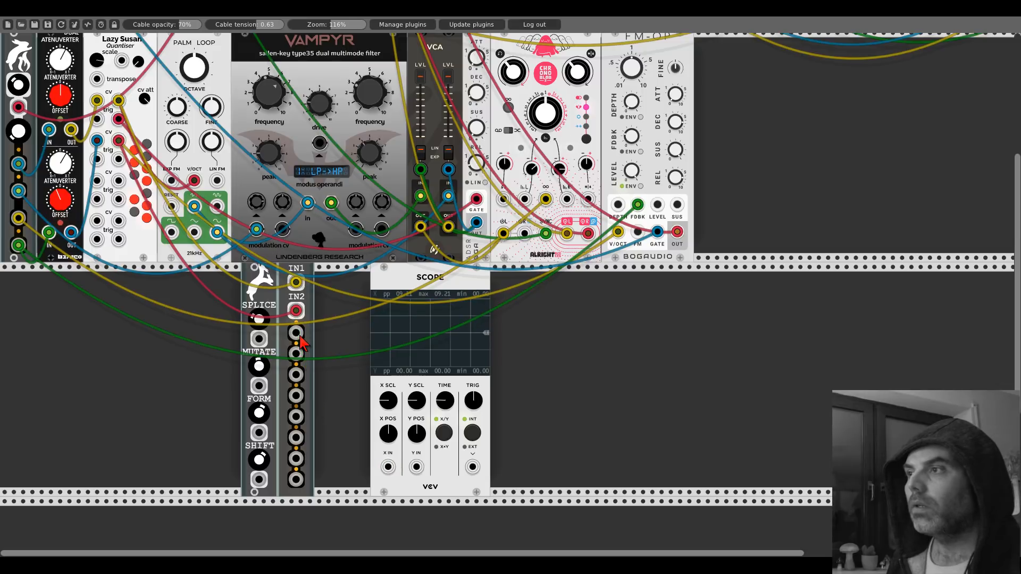
Move Splitting Hares directly below Hot Bunny and place an Animated Circuits Slic module right beside it
drag(259, 277, 19, 278)
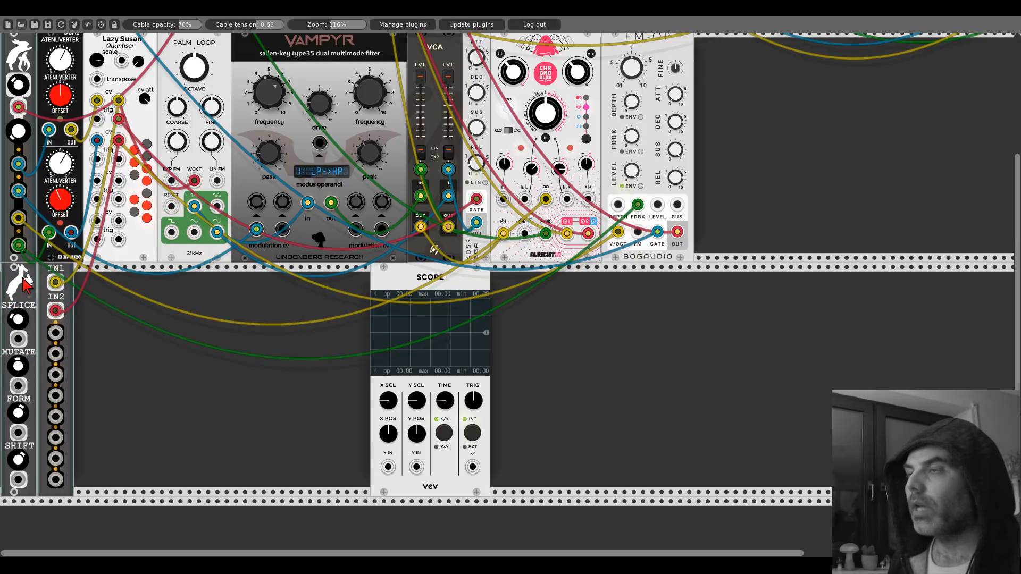
right_click(135, 353)
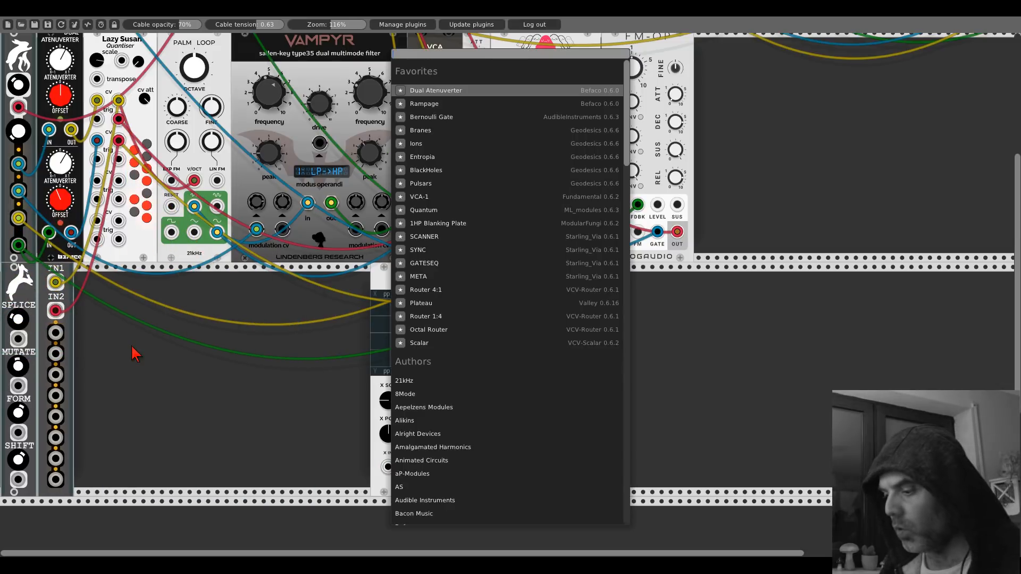
text(slic)
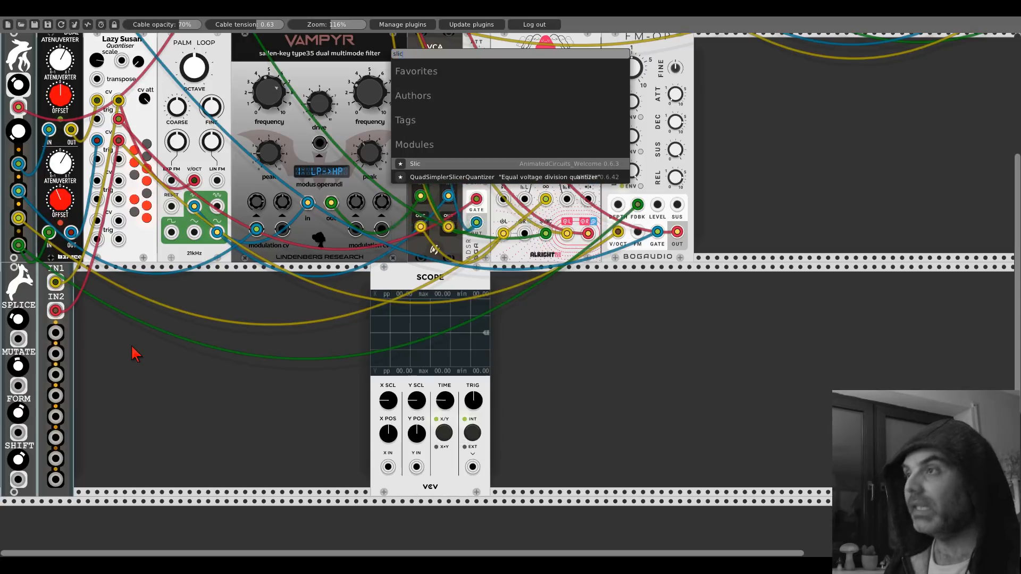
click(430, 168)
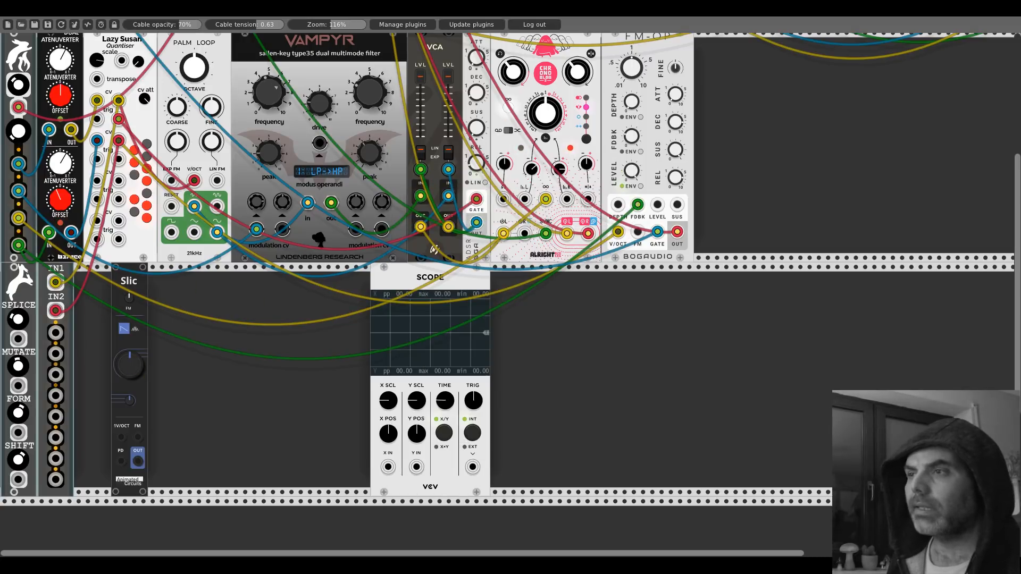
drag(131, 365, 137, 366)
drag(133, 279, 92, 276)
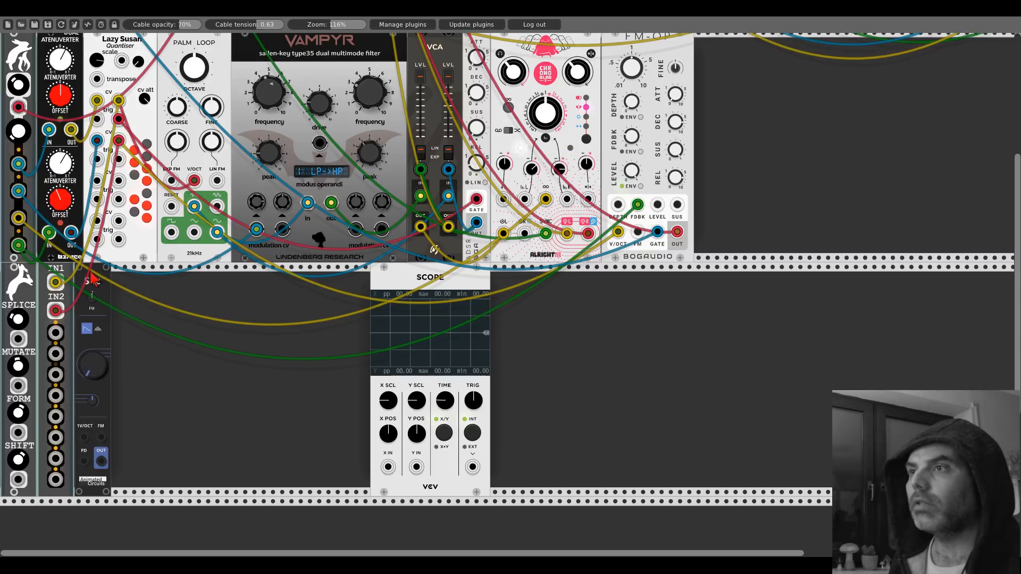
Duplicate Slic three times and line up all four Slic modules side by side against the Scope
key(ctrl+d)
key(ctrl+d)
key(ctrl+d)
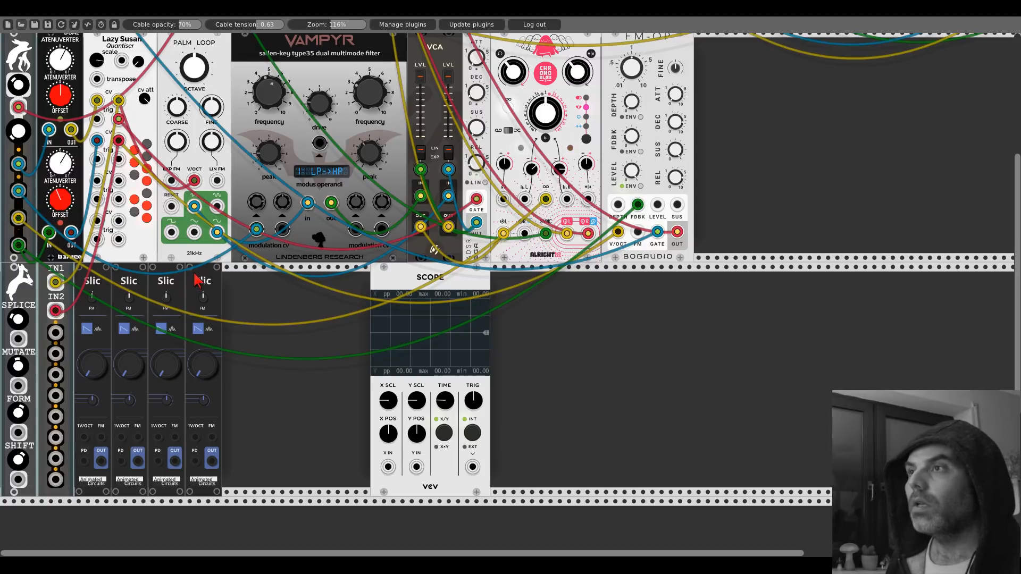
drag(201, 282, 349, 282)
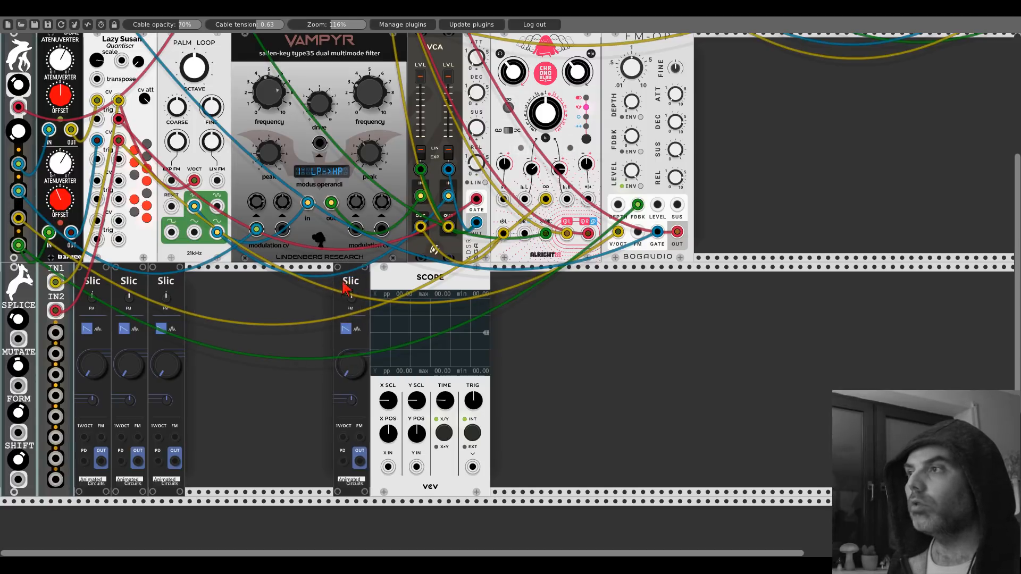
drag(178, 282, 325, 294)
drag(139, 293, 288, 294)
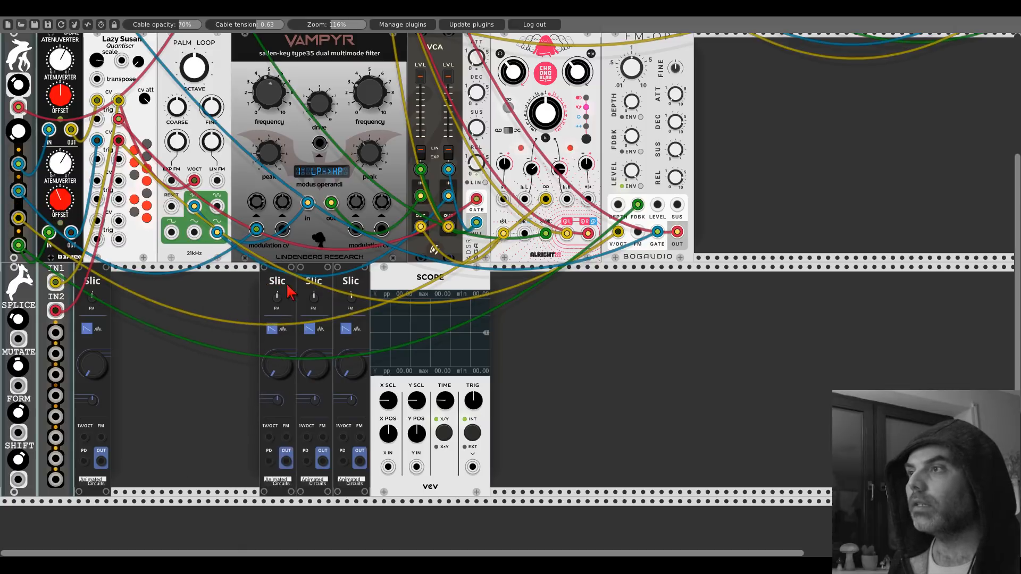
drag(90, 287, 248, 297)
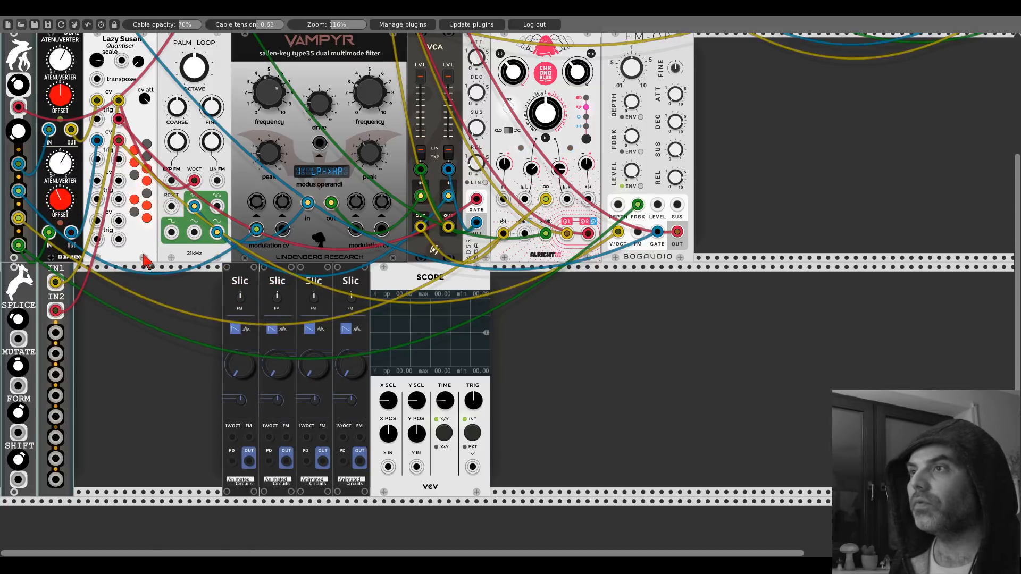
Duplicate the Lazy Susan quantiser into the row below, between Splitting Hares and the Slic modules
key(ctrl+d)
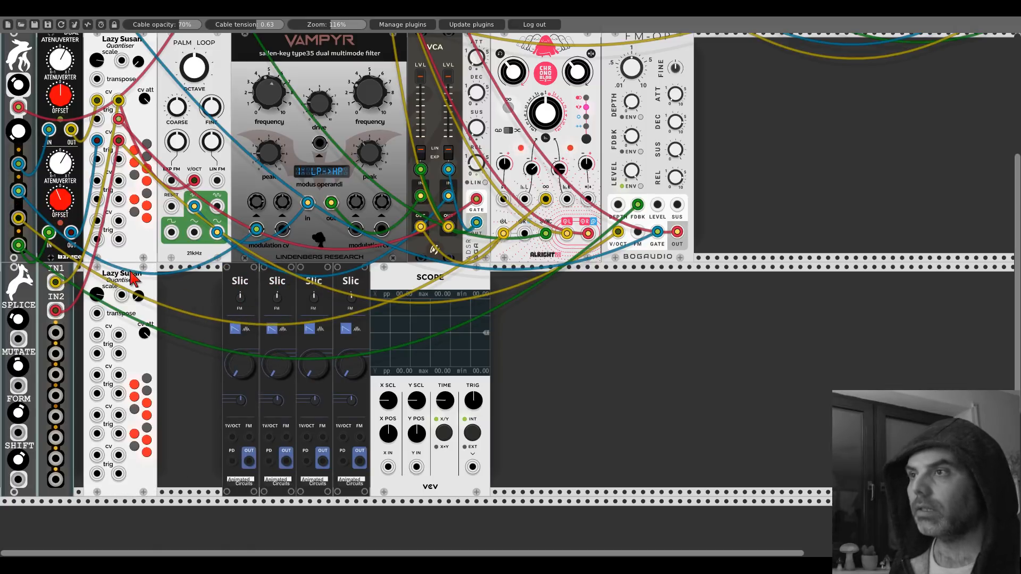
Connect Splitting Hares' first, third, fifth and seventh outputs to the four CV inputs of the lower Lazy Susan quantiser
drag(138, 276, 175, 277)
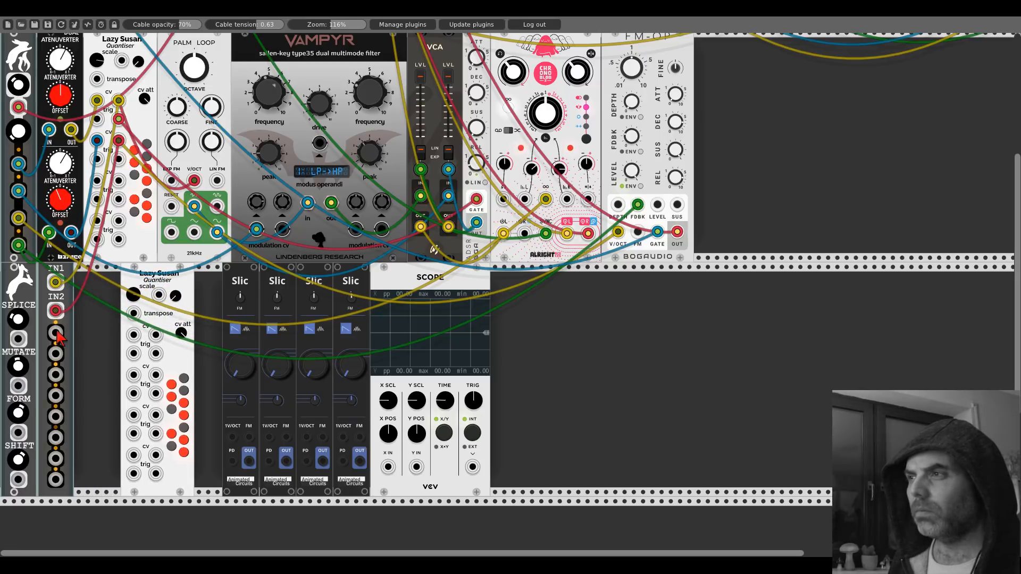
drag(55, 332, 134, 334)
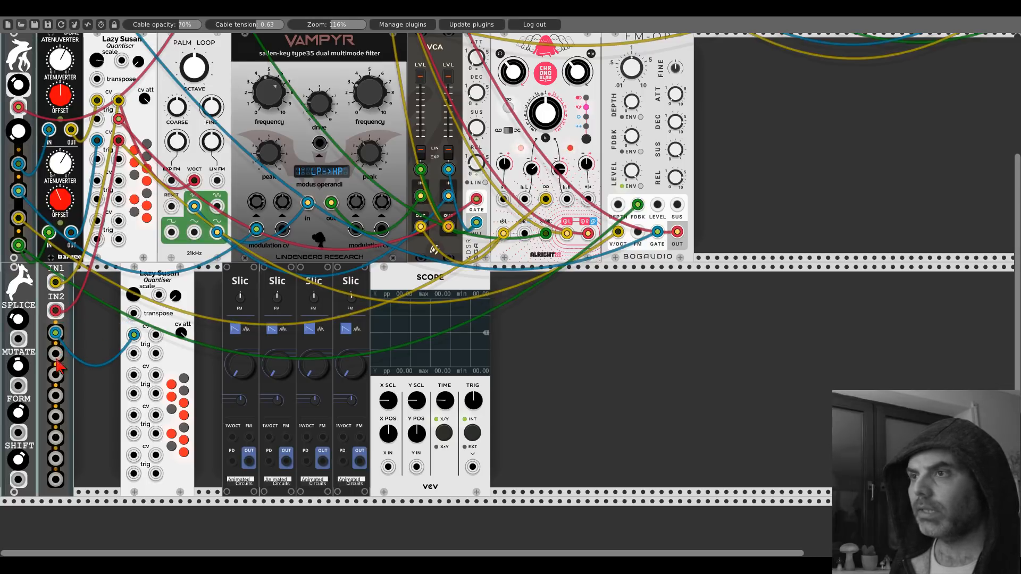
drag(56, 375, 134, 375)
drag(55, 416, 134, 415)
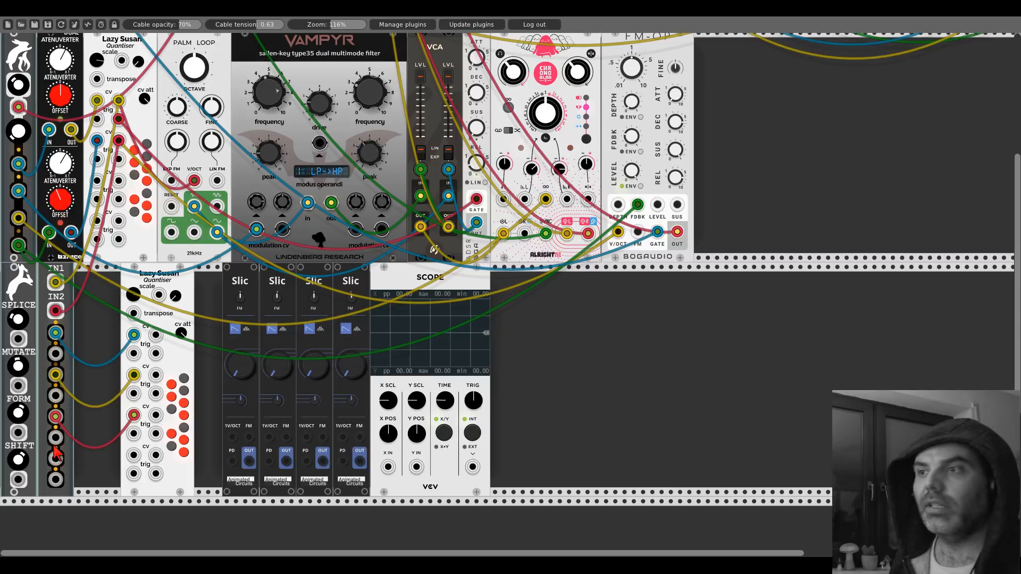
drag(55, 458, 134, 455)
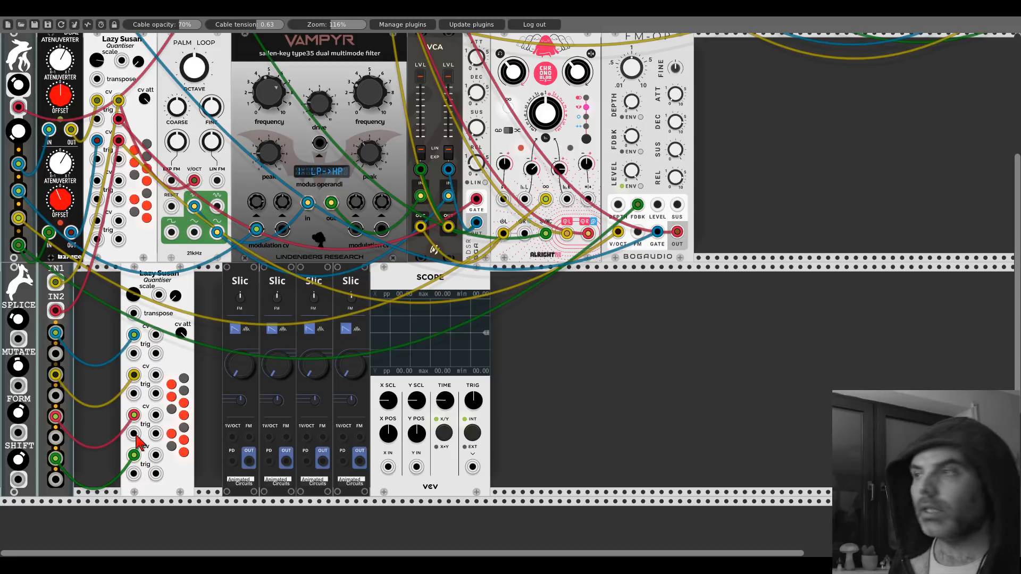
Close up the second row so the lower Lazy Susan and the four Slic modules sit directly beside Splitting Hares
drag(183, 280, 147, 279)
drag(240, 282, 175, 282)
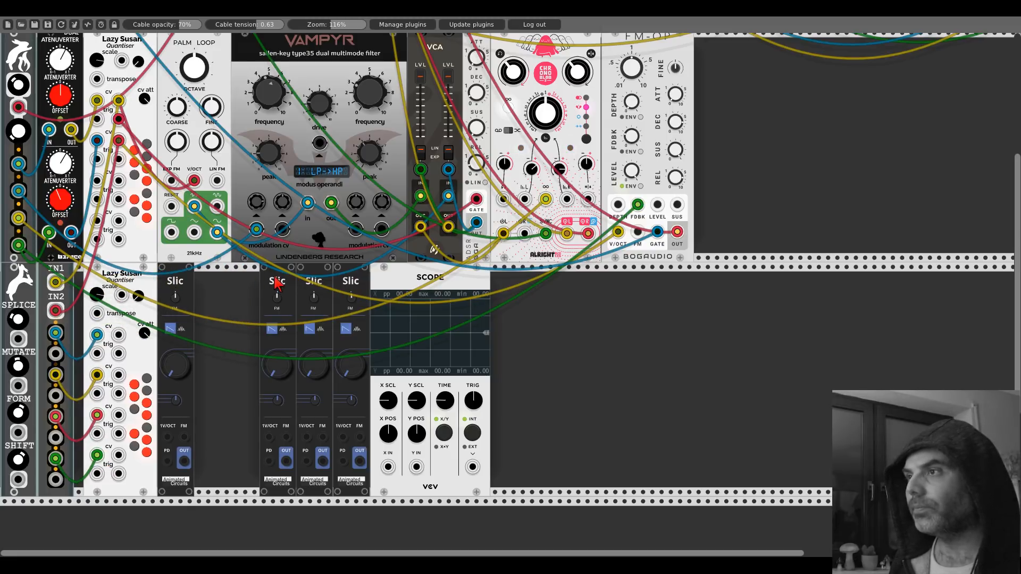
drag(277, 282, 243, 285)
drag(344, 282, 279, 282)
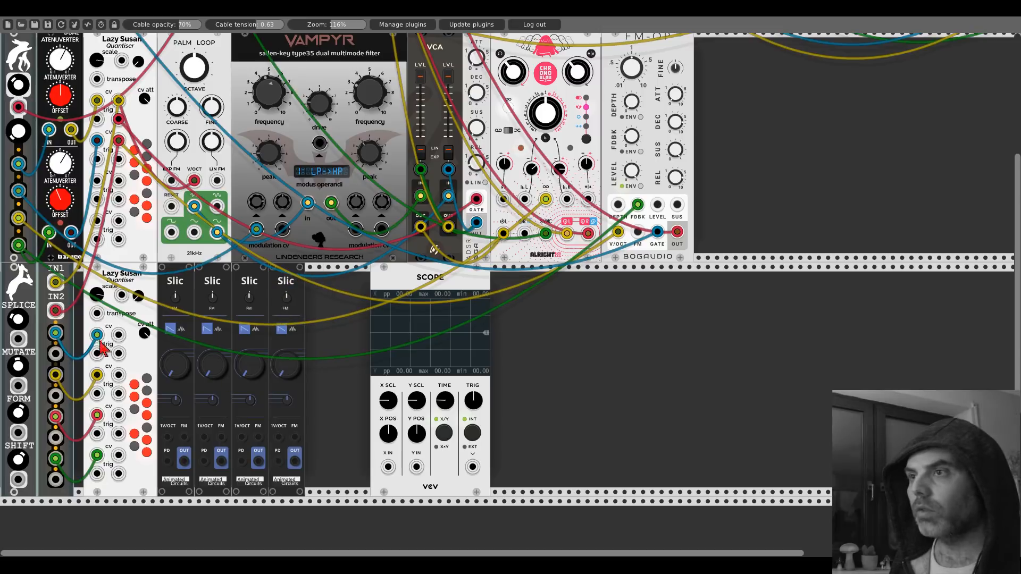
Compare Splitting Hares' first output with its second and third on the Scope, moving the Scope farther along the row and unplugging it
drag(388, 466, 55, 333)
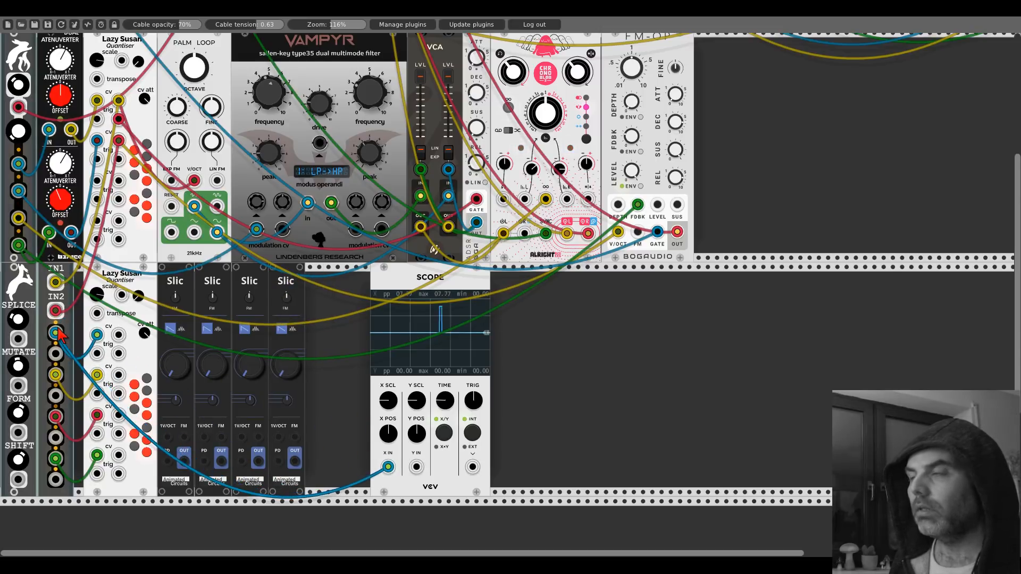
mouse_move(416, 467)
mouse_down()
mouse_move(133, 420)
mouse_move(56, 354)
mouse_up()
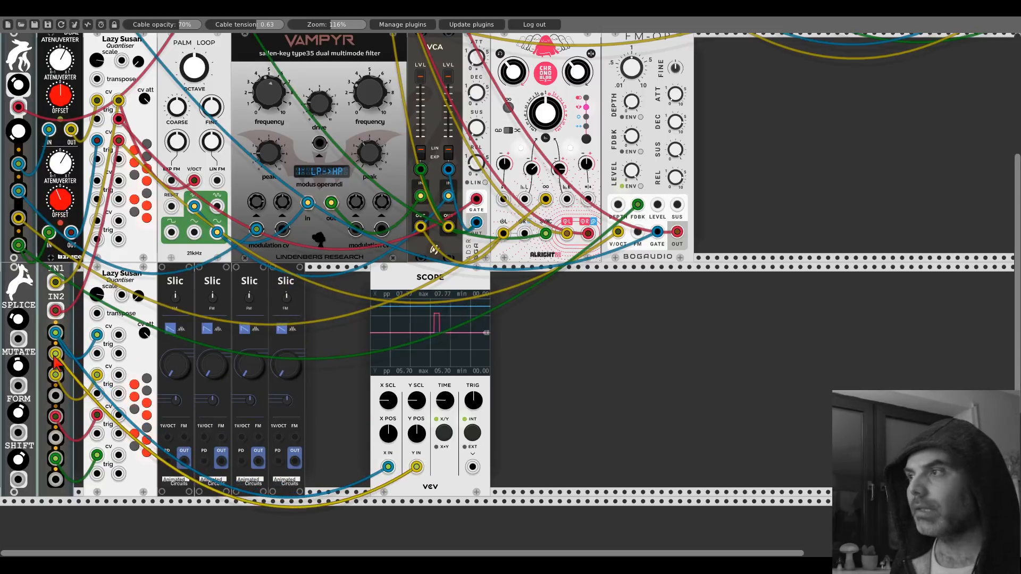
drag(445, 407, 445, 393)
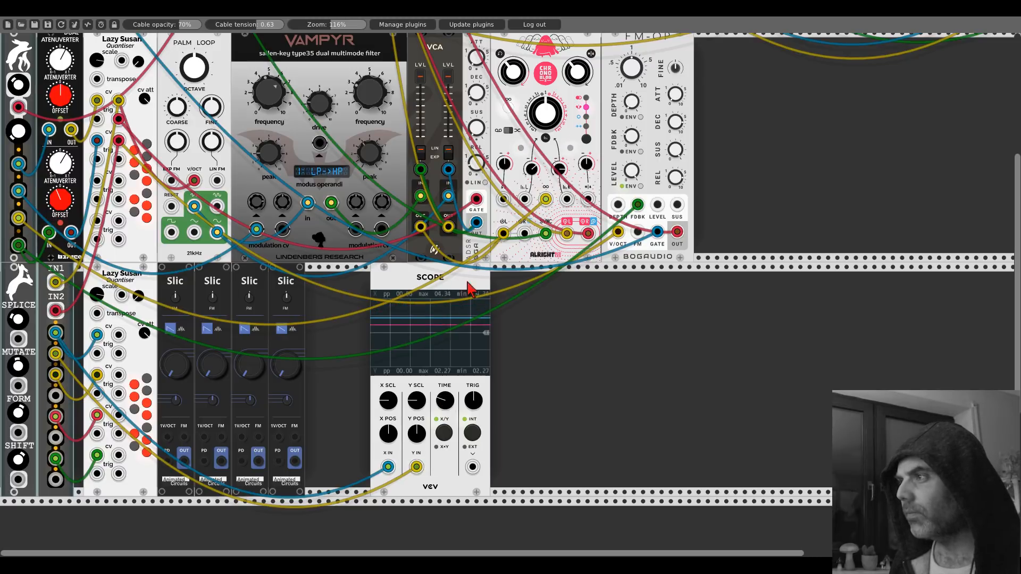
drag(468, 288, 634, 288)
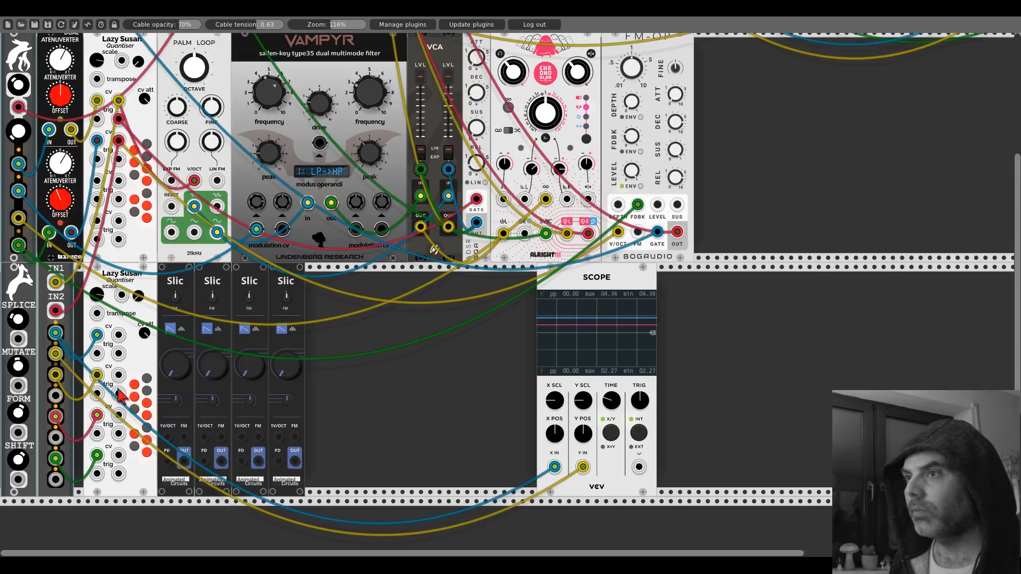
drag(583, 467, 54, 370)
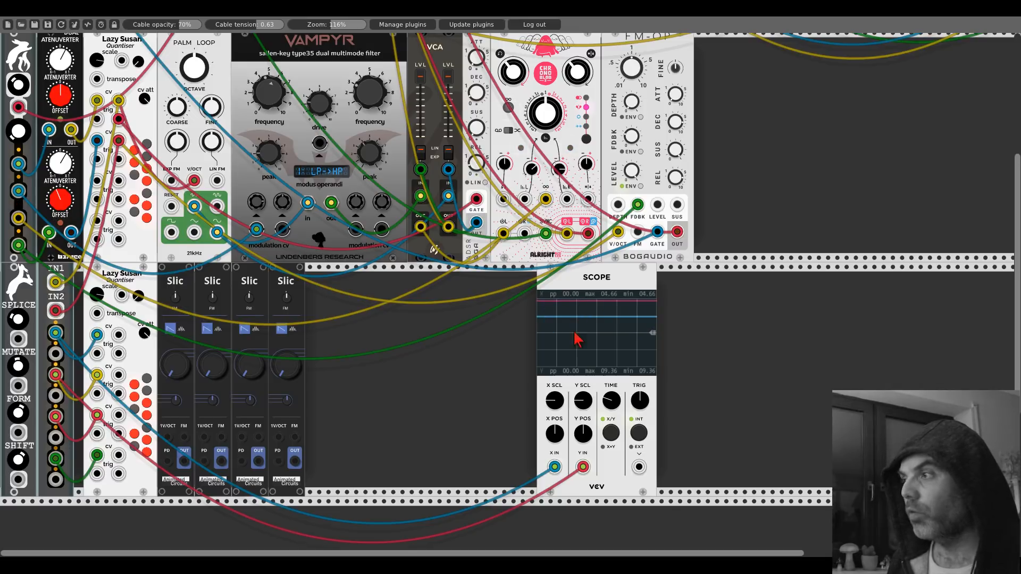
drag(584, 468, 559, 474)
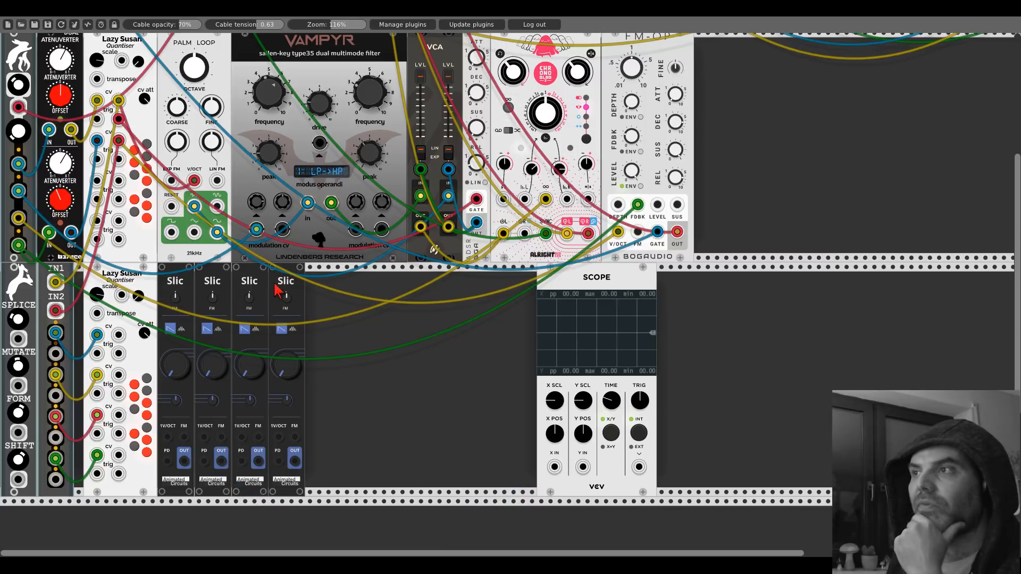
Shift the four Slic modules and the lower Lazy Susan along the row to open a gap beside Splitting Hares
drag(279, 282, 380, 298)
drag(259, 290, 359, 296)
drag(214, 289, 314, 293)
drag(178, 286, 280, 290)
drag(151, 286, 251, 294)
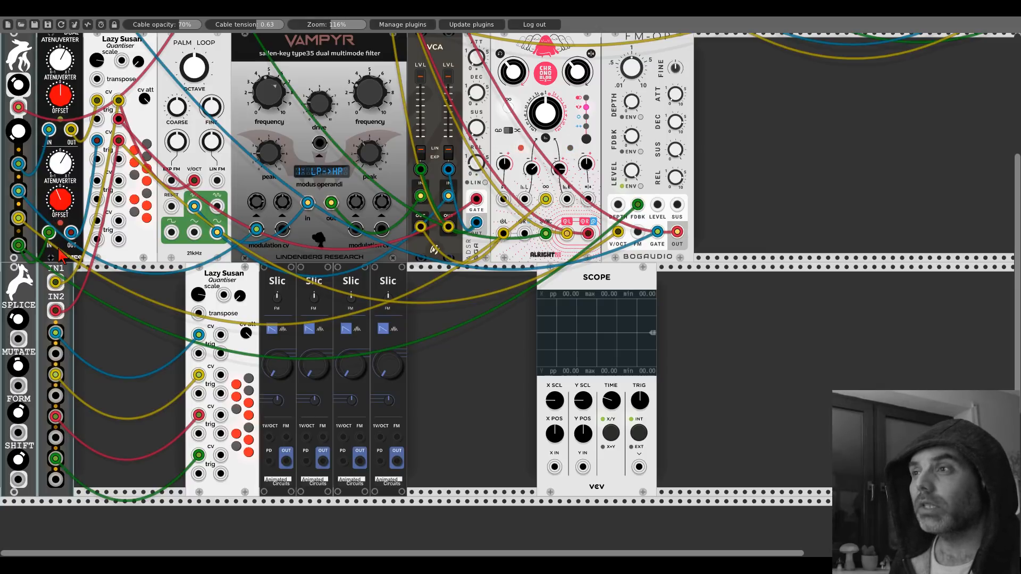
Duplicate the Befaco Dual Atenuverter twice into the gap beside Splitting Hares and close up the modules following it
key(ctrl+d)
key(ctrl+d)
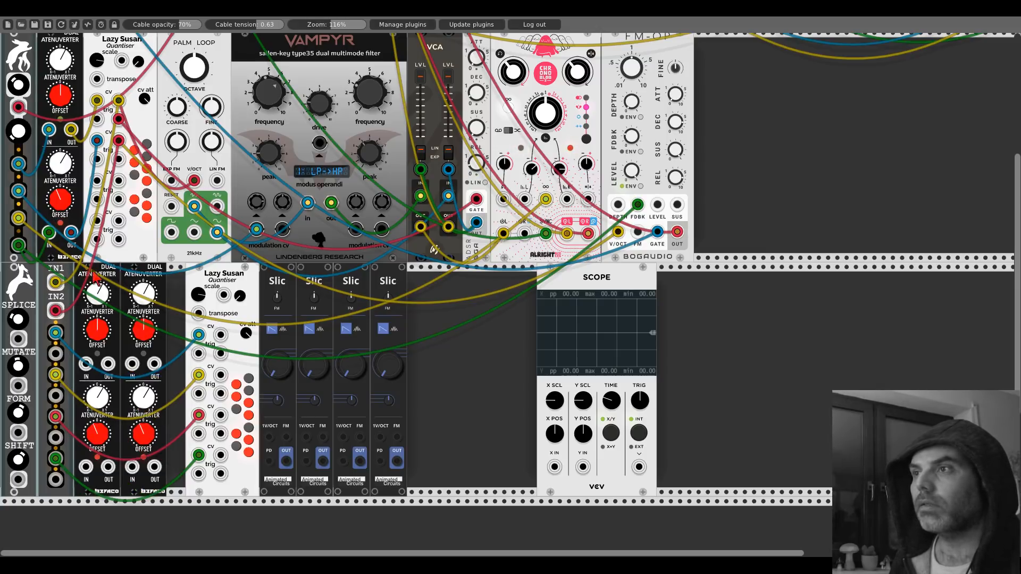
drag(192, 273, 172, 273)
drag(274, 274, 325, 274)
drag(388, 274, 368, 273)
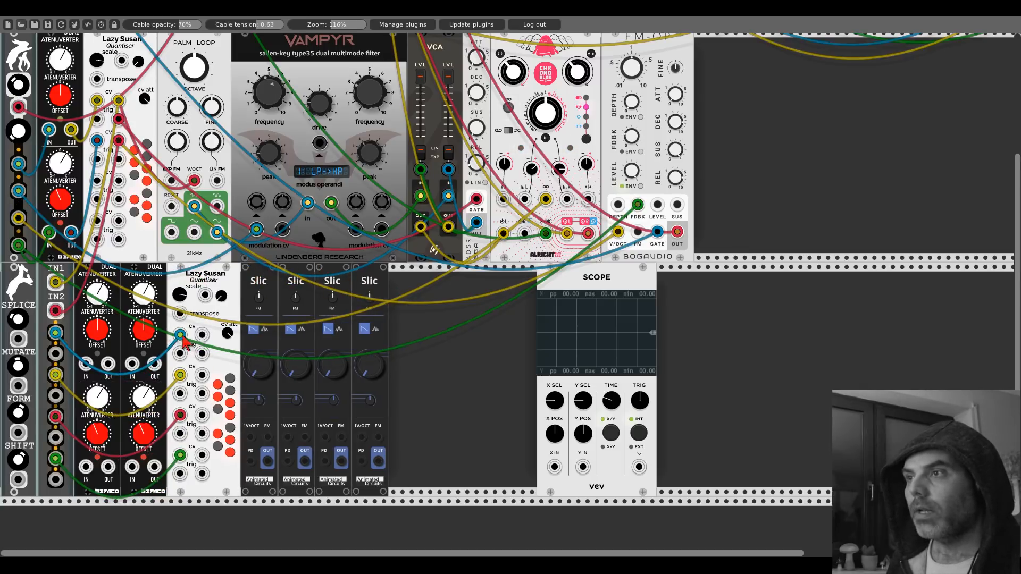
Reroute the four Splitting Hares signals through separate attenuverter channels before they reach the lower Lazy Susan's CV inputs
mouse_move(183, 337)
mouse_down()
mouse_move(86, 364)
mouse_move(178, 336)
mouse_up()
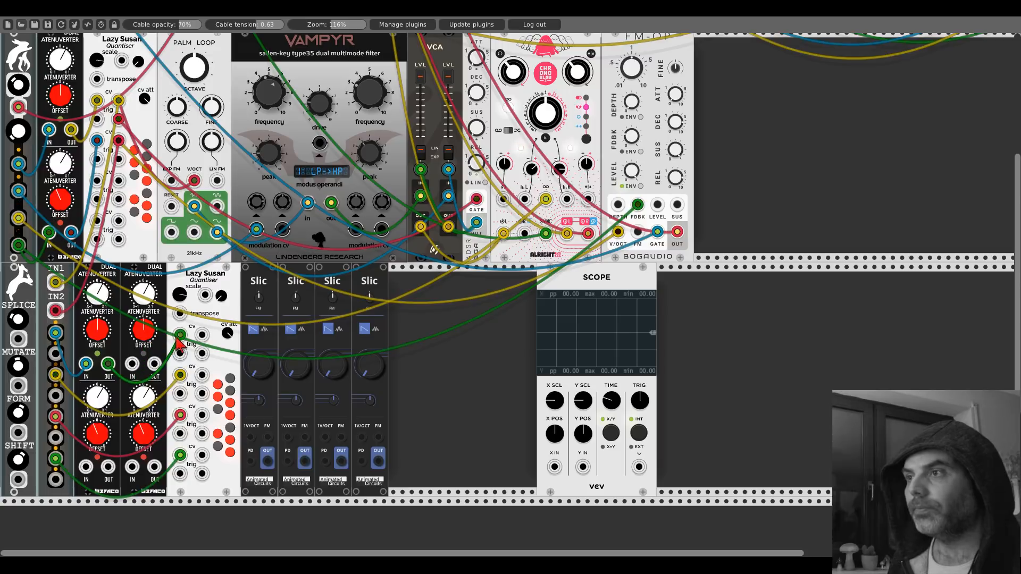
mouse_move(180, 374)
mouse_down()
mouse_move(86, 467)
mouse_move(111, 473)
mouse_move(181, 375)
mouse_up()
mouse_move(180, 415)
mouse_down()
mouse_move(132, 364)
mouse_move(180, 415)
mouse_up()
mouse_move(181, 455)
mouse_down()
mouse_move(132, 467)
mouse_move(180, 455)
mouse_up()
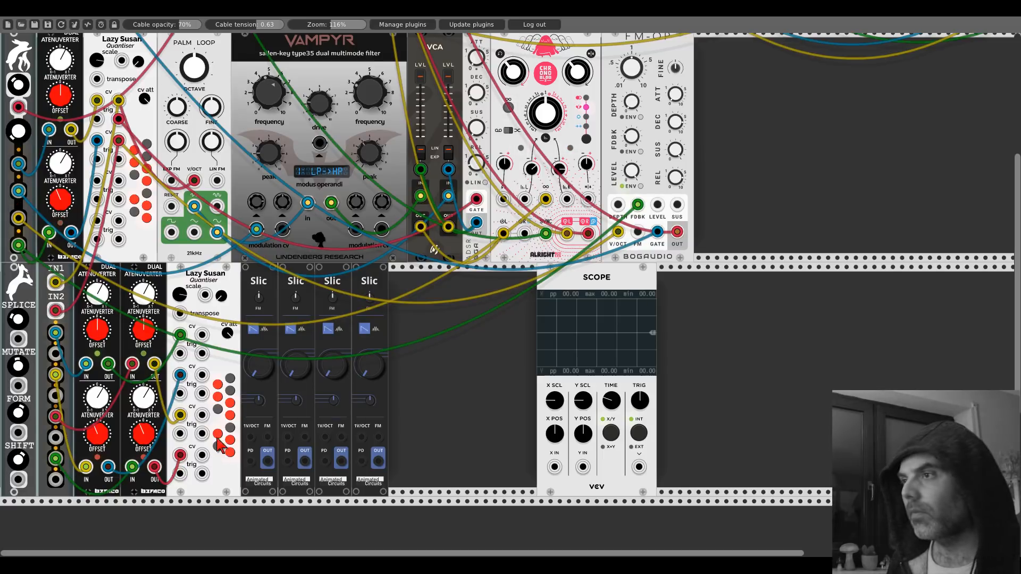
Patch the first quantised output to the first Slic's 1V/OCT, and send that Slic to mixer channel 4's L input, soloed with its fader raised
drag(203, 336, 393, 51)
scroll(277, 436, up, 9)
click(395, 197)
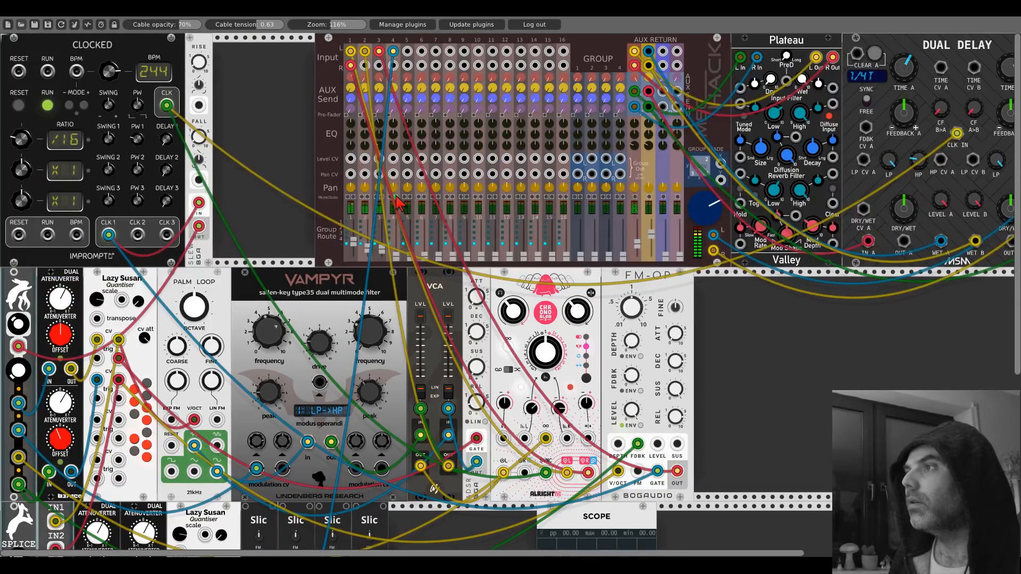
drag(396, 257, 396, 253)
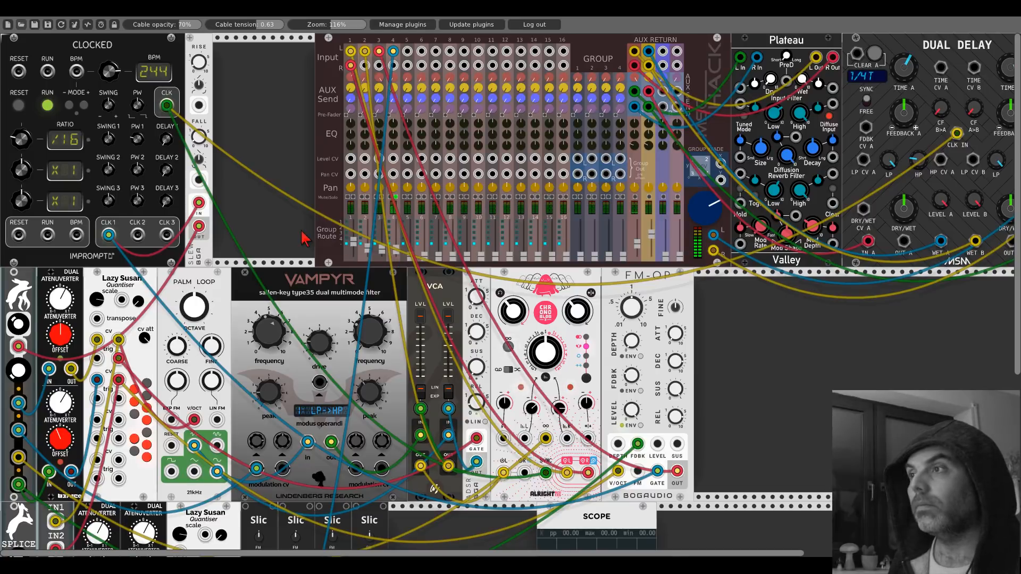
Patch the lower Lazy Susan's second output to the second Slic's 1V/OCT and that Slic's output to mixer channel 4's R input
scroll(301, 237, down, 5)
scroll(300, 237, down, 2)
scroll(300, 237, down, 1)
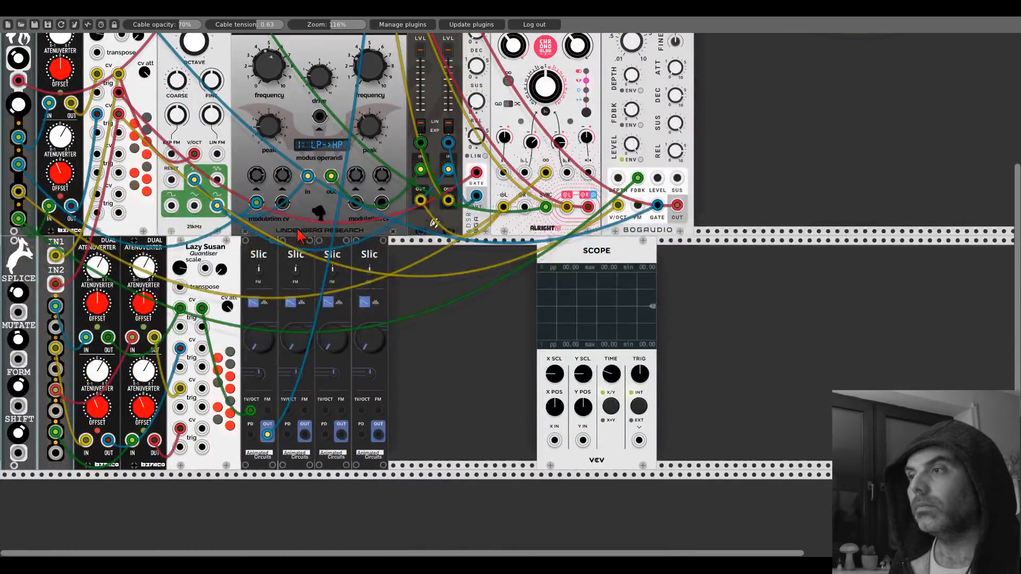
drag(202, 348, 392, 66)
scroll(306, 435, up, 10)
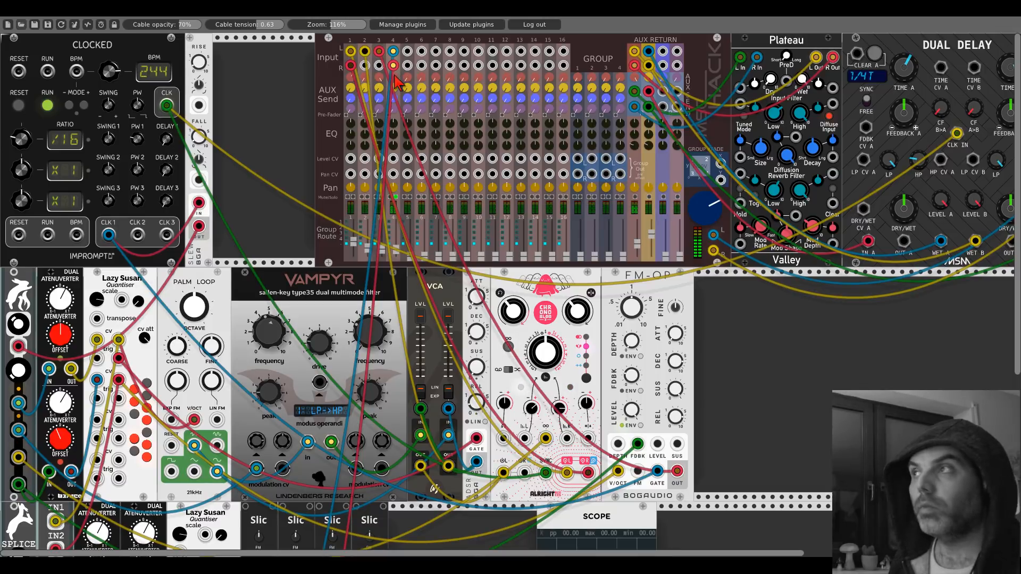
Patch the lower Lazy Susan's third output to the third Slic's 1V/OCT and that Slic's output to mixer channel 5's L input
scroll(326, 247, down, 5)
scroll(326, 247, down, 2)
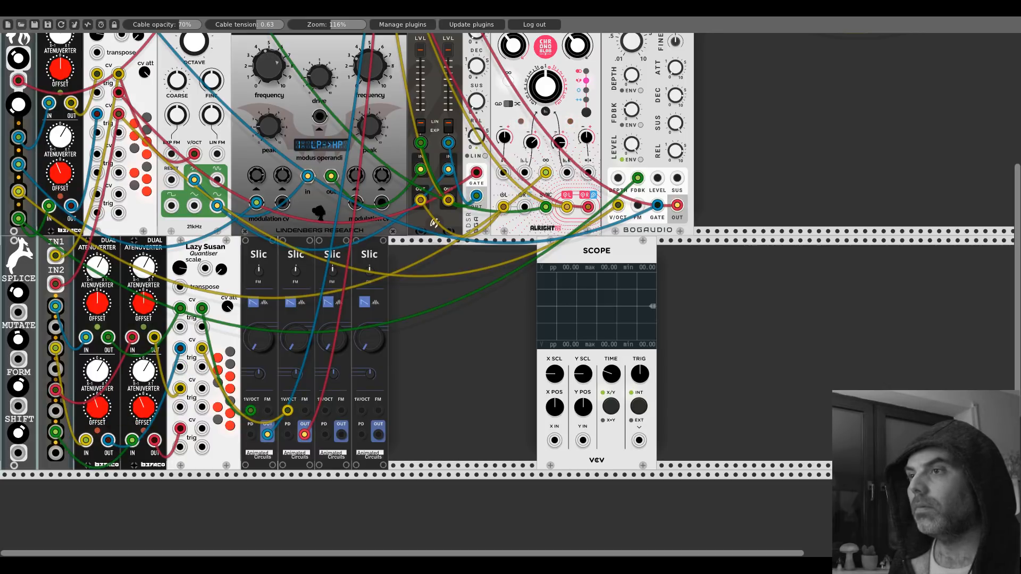
drag(201, 388, 325, 410)
scroll(340, 441, up, 5)
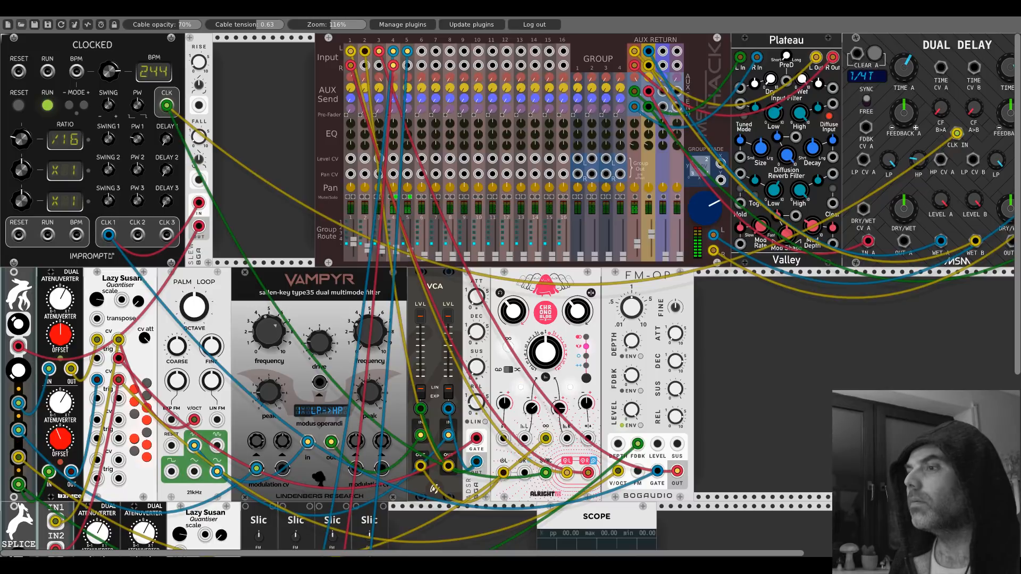
Insert a 21kHz D∞ pitch tools module between the second and third Slics and route the third Slic's pitch signal through it
scroll(372, 283, down, 5)
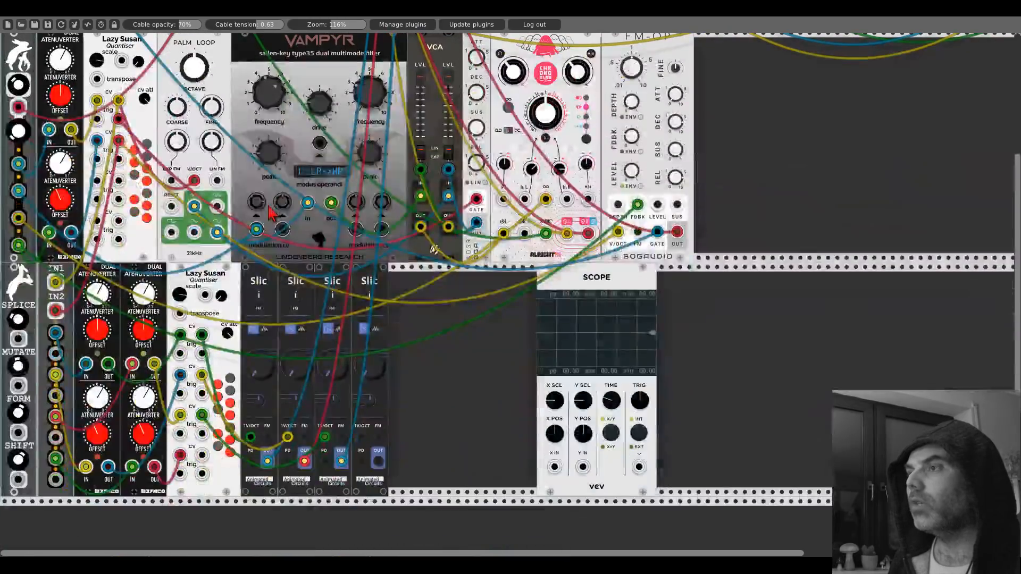
drag(371, 277, 481, 288)
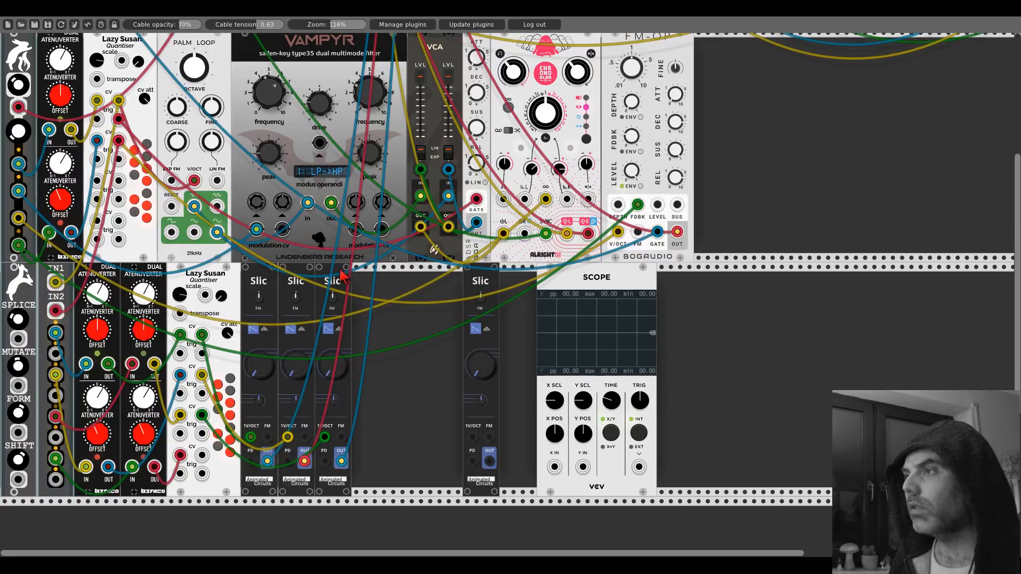
drag(340, 271, 451, 289)
right_click(384, 319)
click(406, 381)
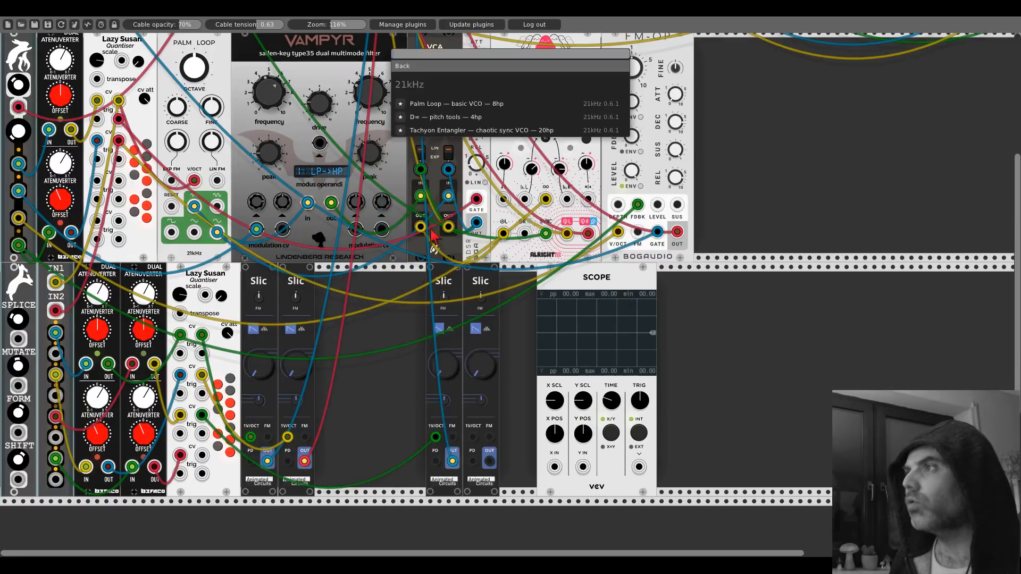
click(427, 122)
drag(389, 273, 348, 272)
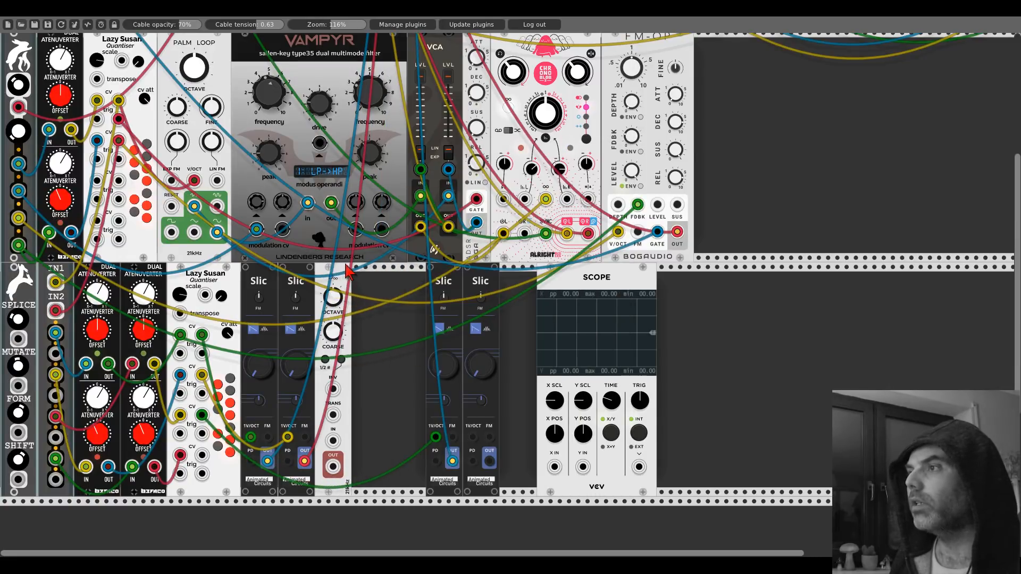
drag(440, 289, 366, 274)
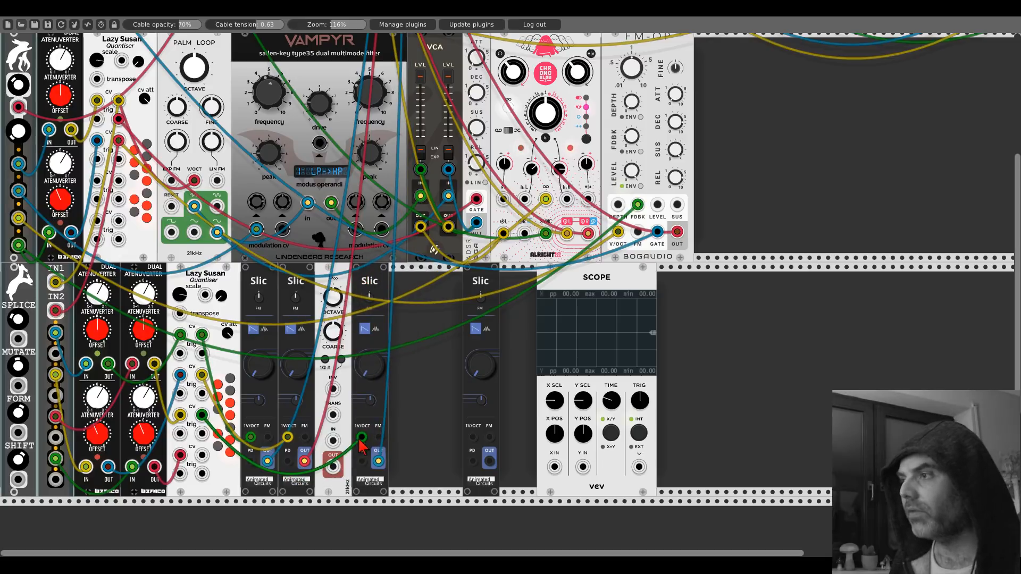
mouse_move(362, 437)
mouse_down()
mouse_move(333, 440)
mouse_move(362, 437)
mouse_up()
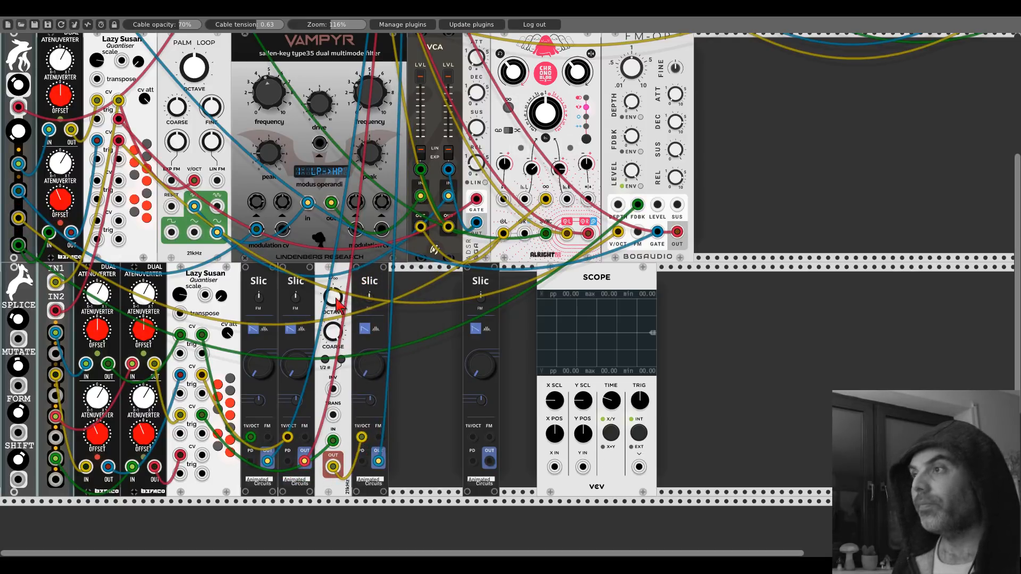
Duplicate D∞ in front of the fourth Slic and route the lower Lazy Susan's fourth output through it to the Slic's 1V/OCT
key(ctrl+d)
drag(486, 275, 440, 275)
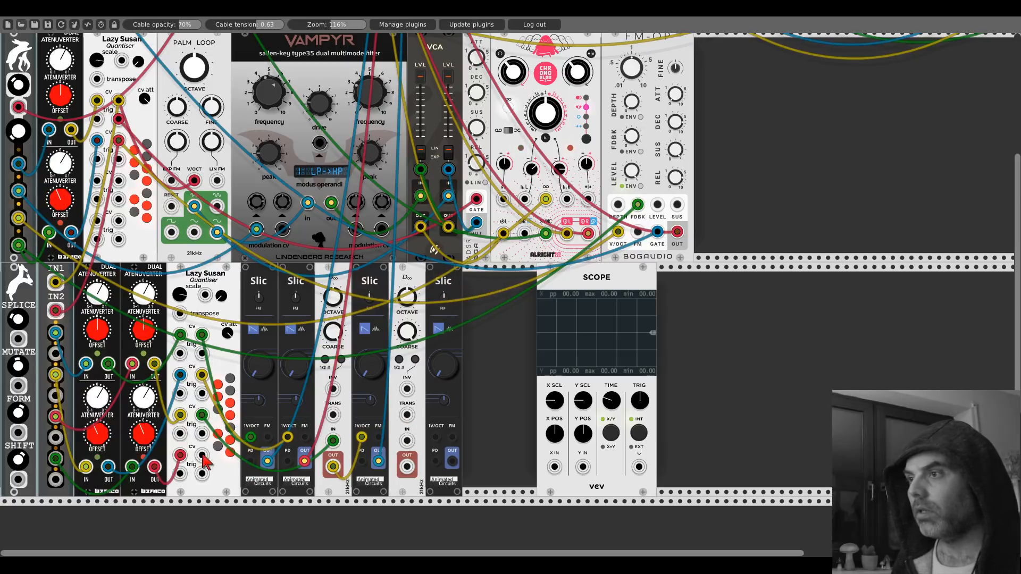
drag(202, 456, 407, 440)
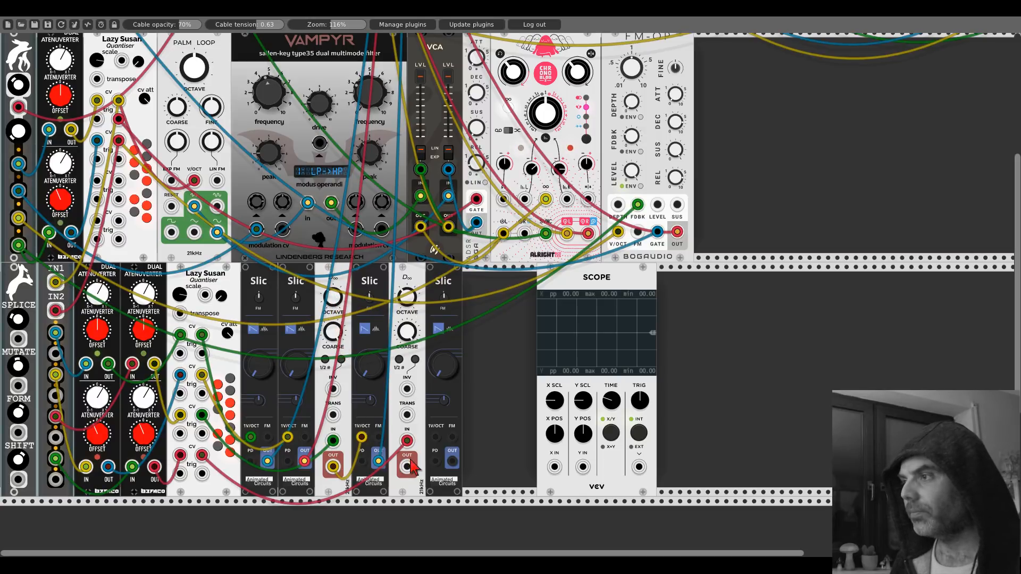
Connect the fourth Slic's output to mixer channel 5's R input
scroll(450, 446, up, 5)
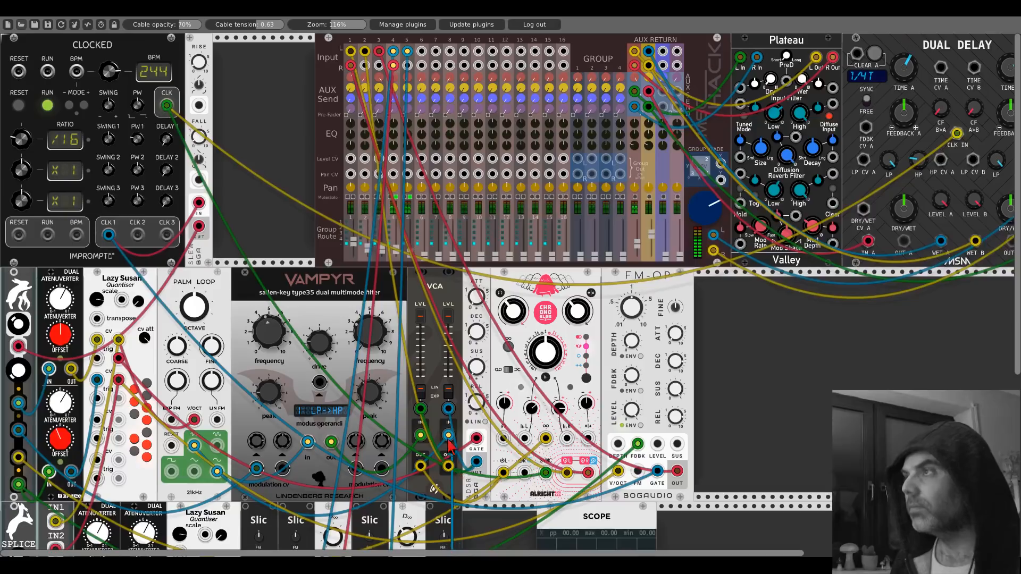
drag(448, 440, 408, 66)
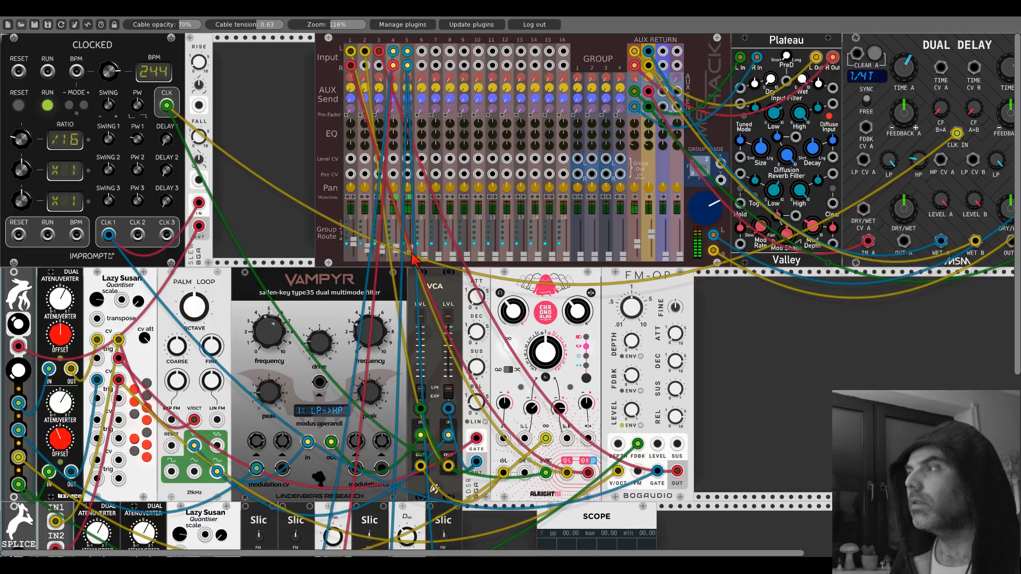
scroll(413, 259, down, 5)
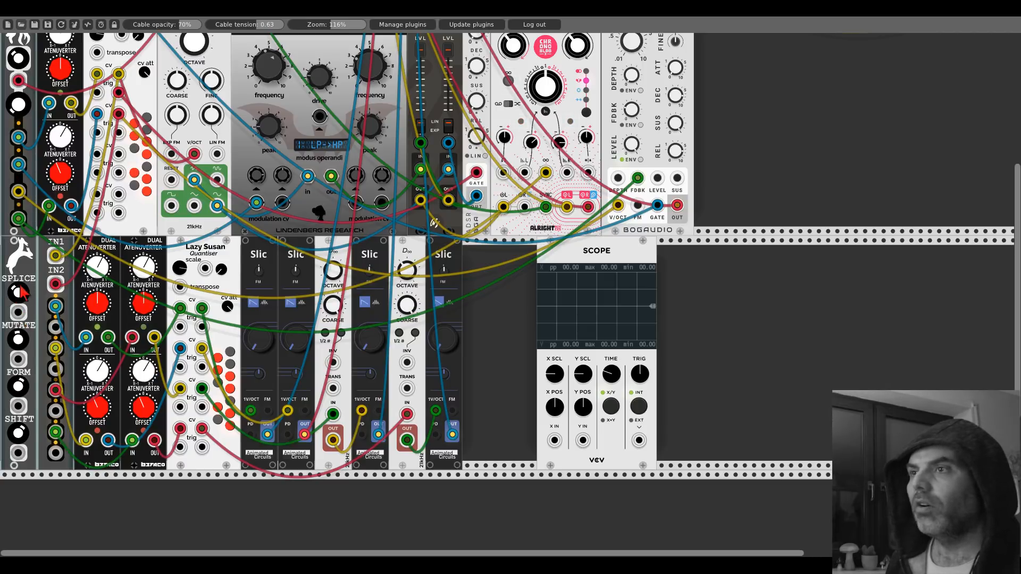
scroll(26, 304, down, 5)
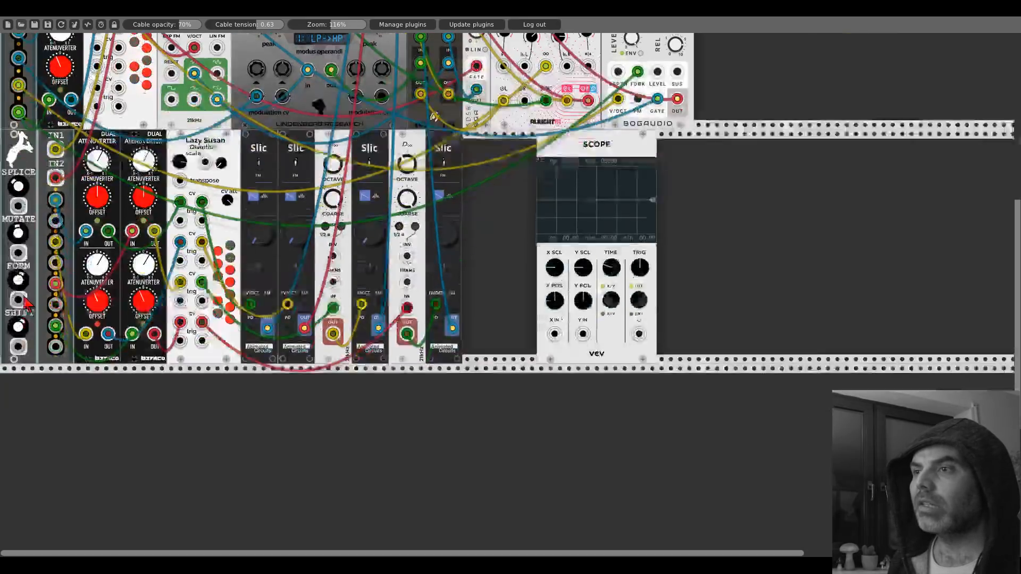
Add a Bogaudio LLFO below Splitting Hares and patch its output to the SPLICE CV input
scroll(27, 304, up, 2)
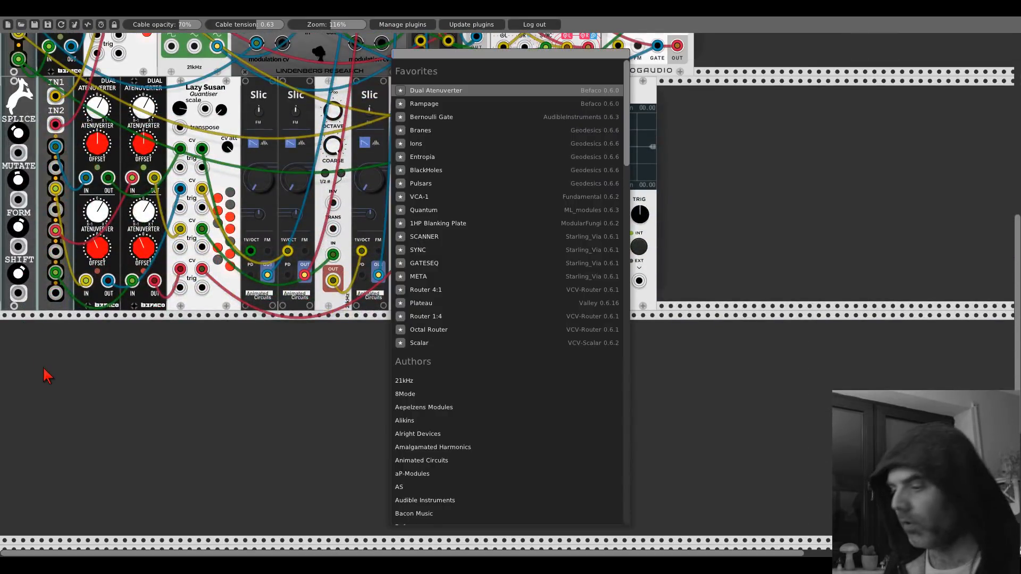
text(llfo)
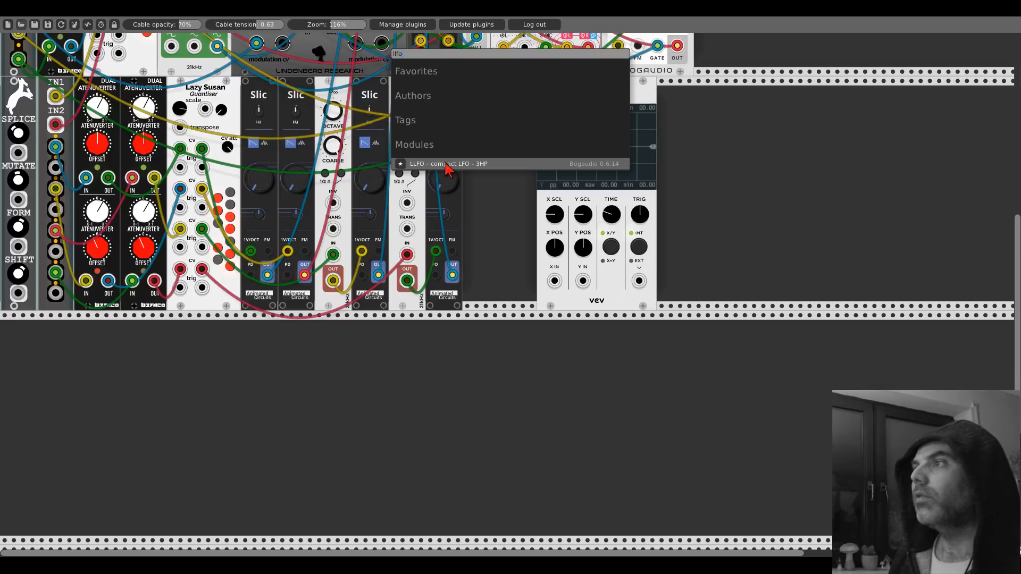
key(Return)
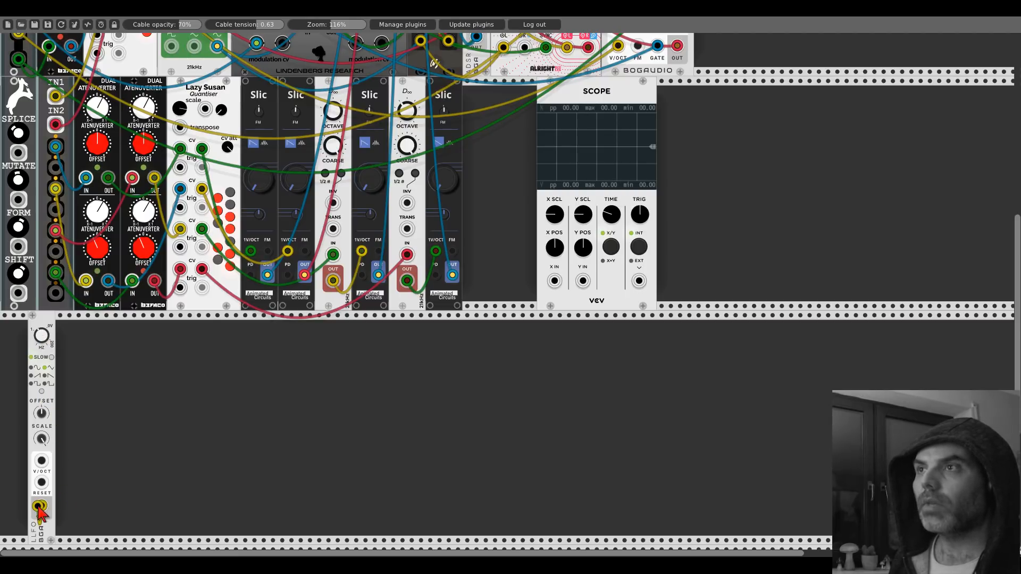
drag(42, 506, 20, 153)
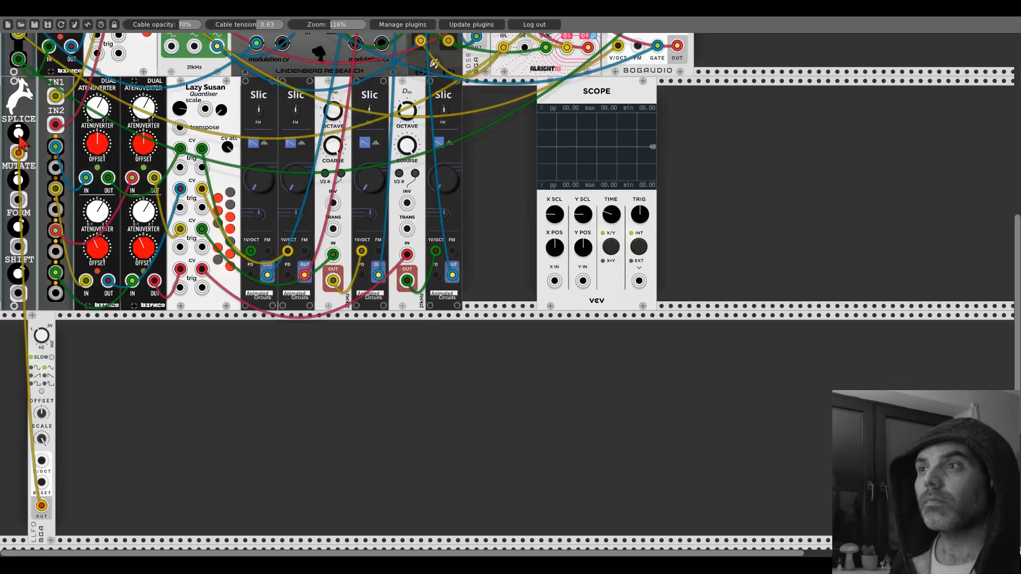
drag(43, 327, 18, 321)
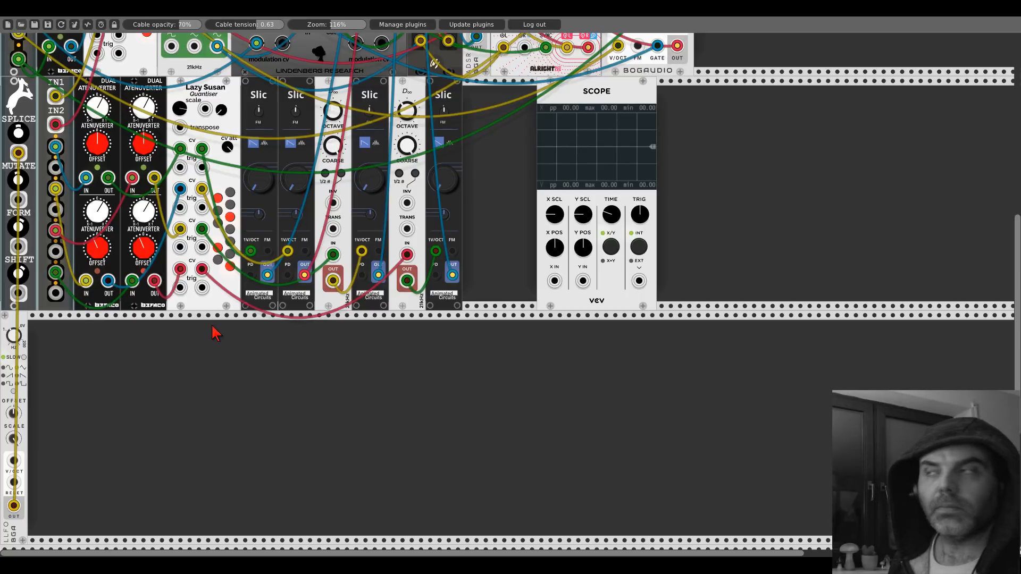
Try different settings of the large knob on each of the four Slic oscillators
scroll(511, 223, up, 3)
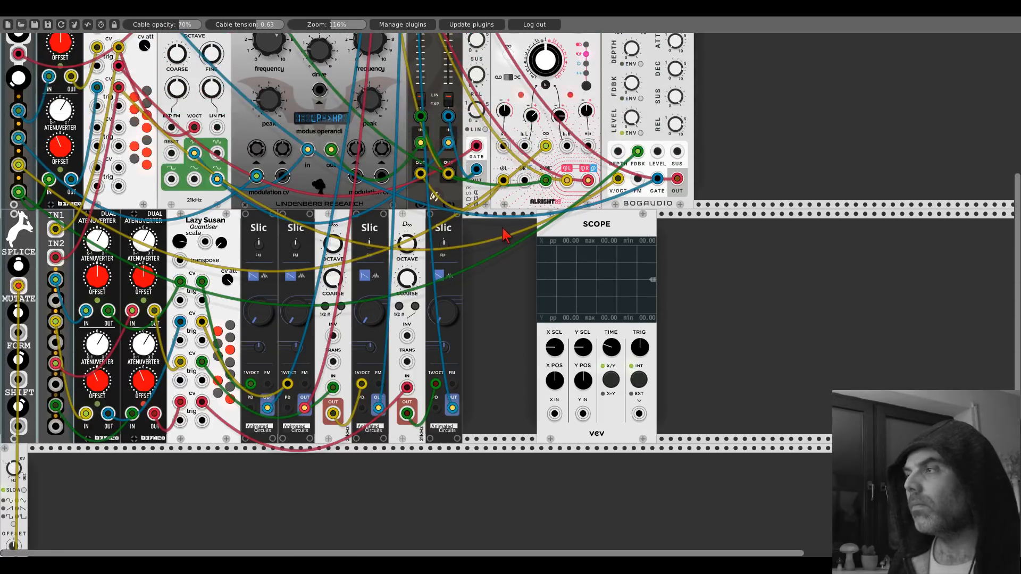
scroll(450, 250, up, 4)
scroll(449, 250, up, 3)
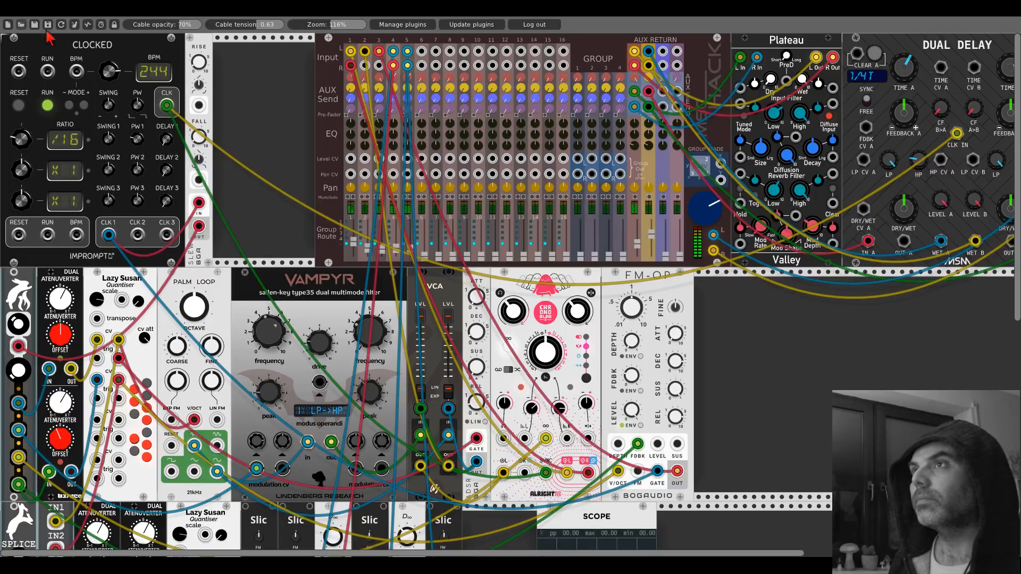
scroll(261, 288, down, 10)
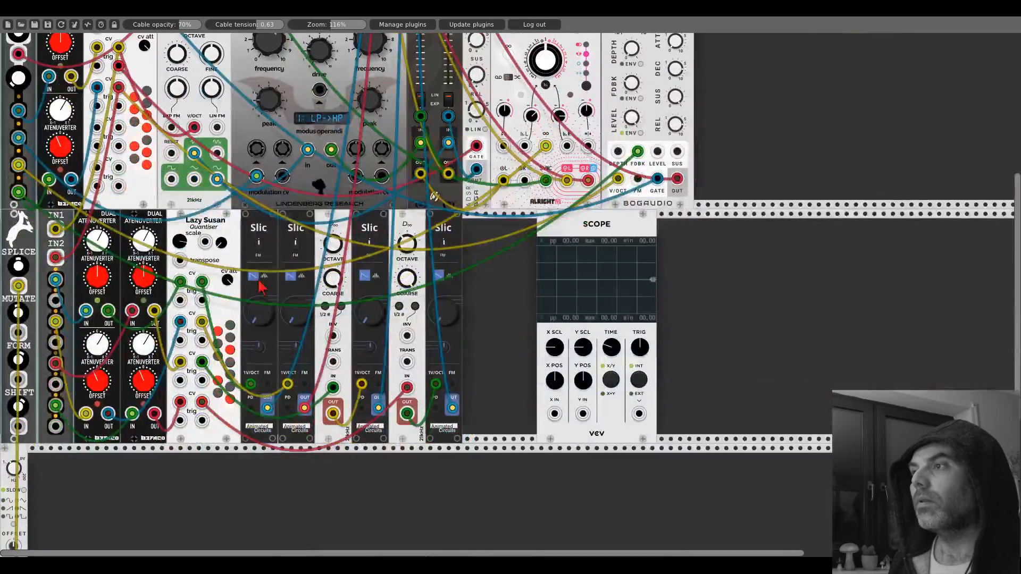
drag(300, 308, 300, 234)
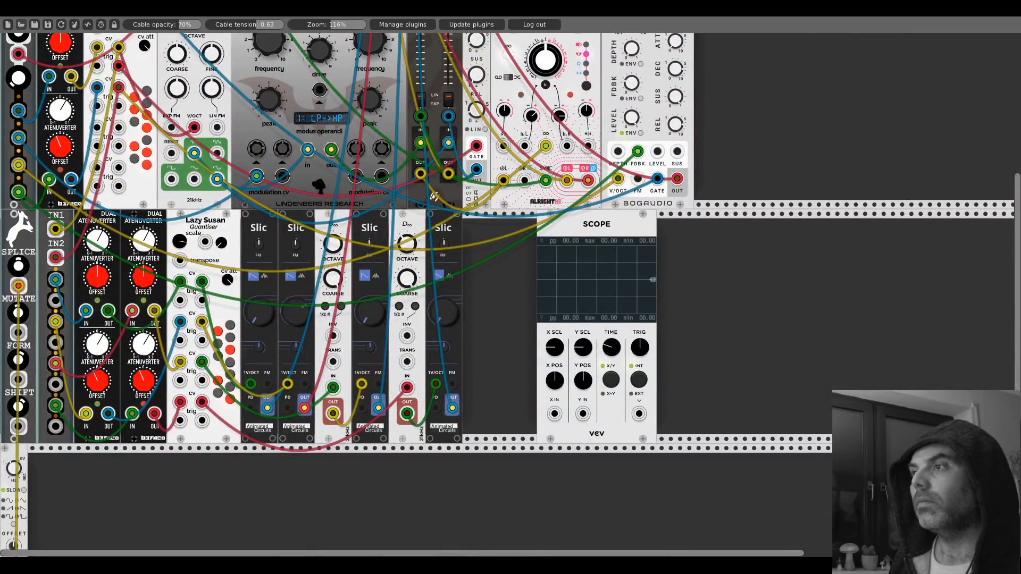
drag(299, 234, 357, 287)
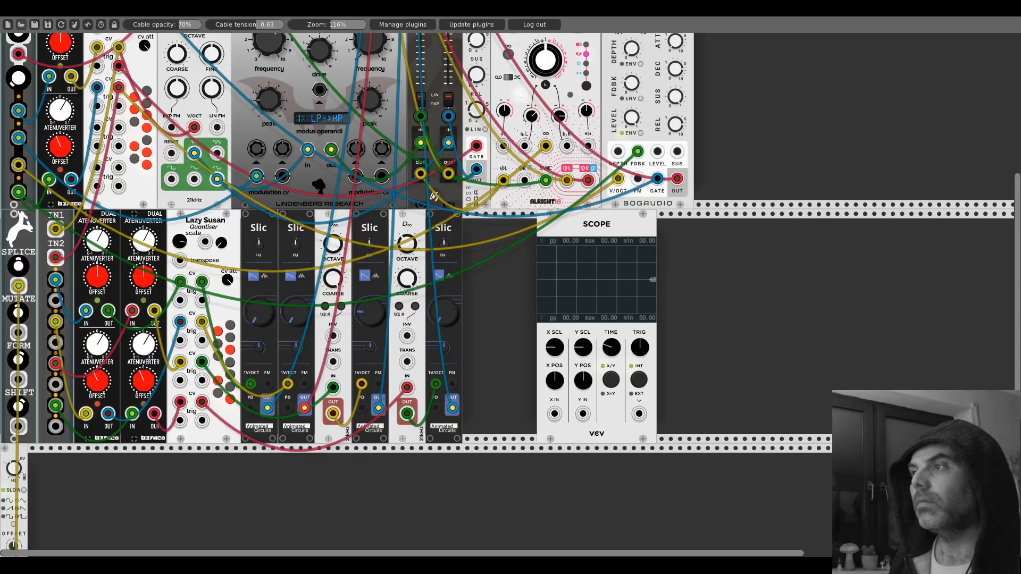
drag(444, 314, 443, 265)
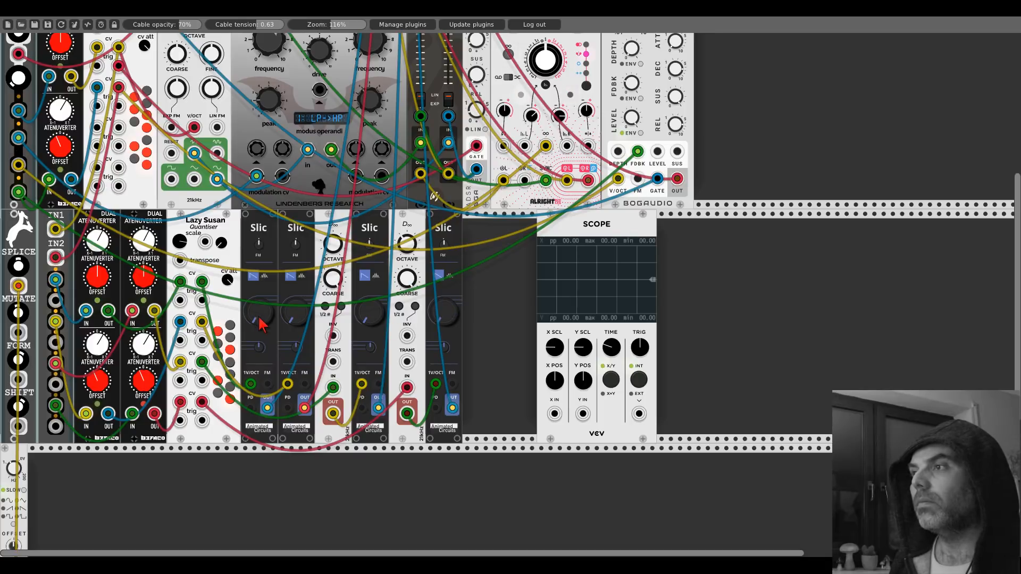
drag(260, 319, 260, 256)
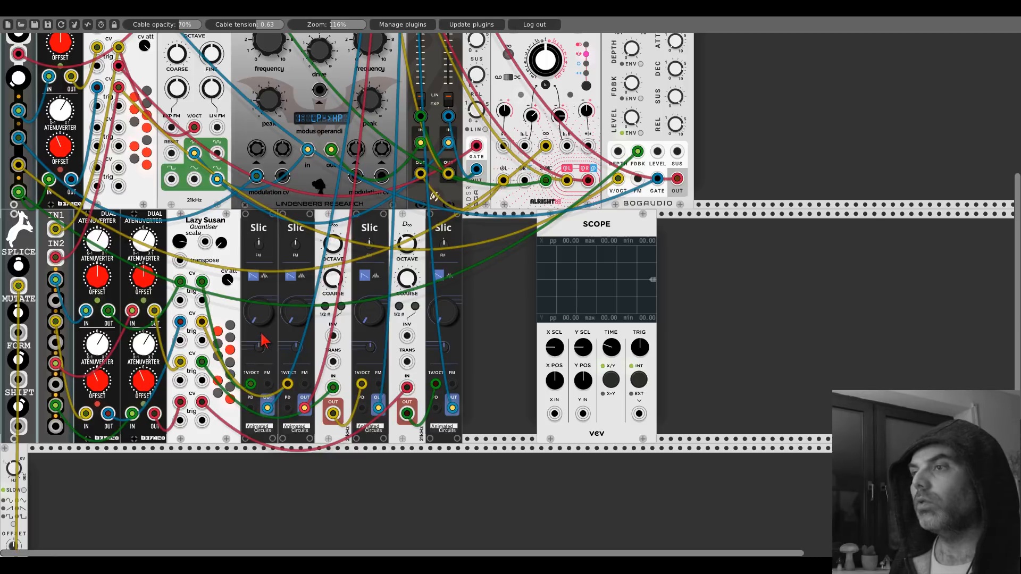
Place the LLFO directly after the fourth Slic, making room before the Scope, and patch its output to the Scope's X IN
drag(557, 247, 591, 236)
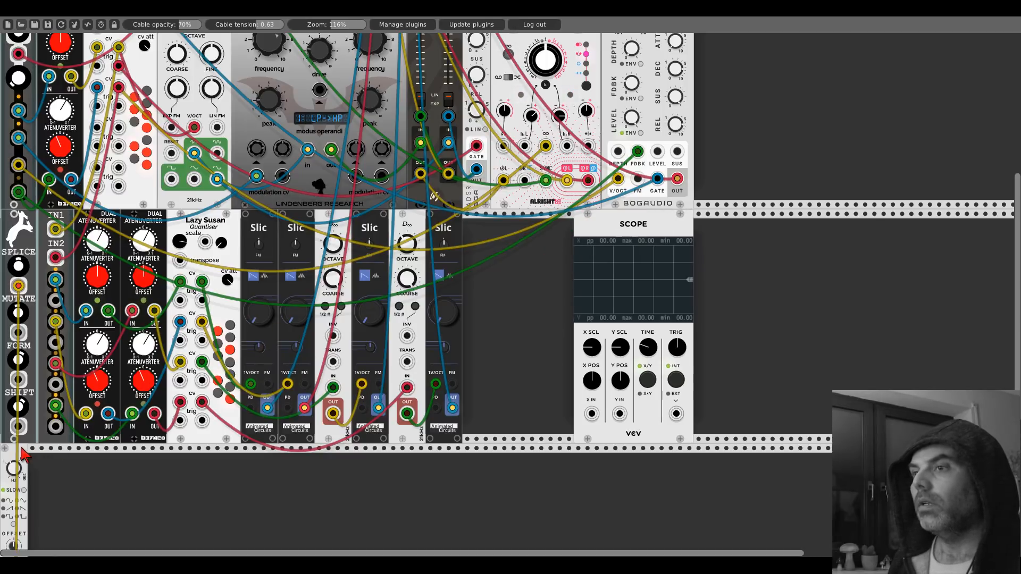
drag(11, 505, 474, 271)
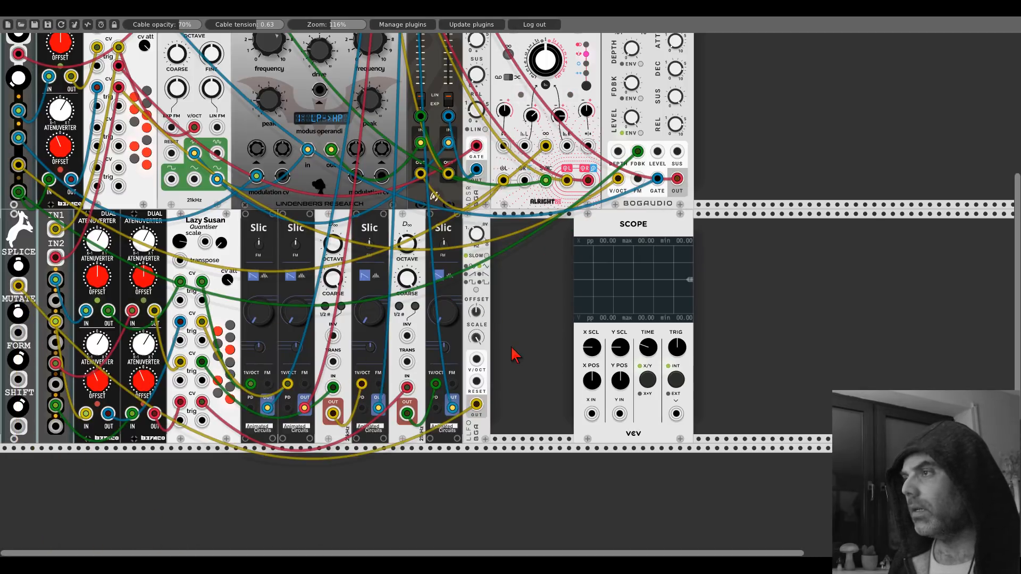
drag(591, 413, 476, 405)
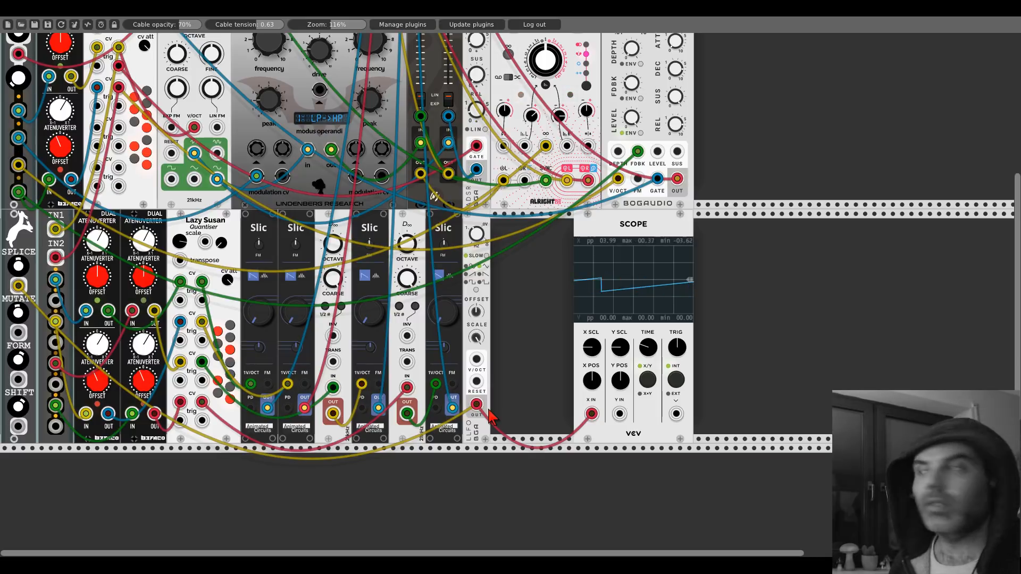
Move the Scope farther along the row and add an AS Signal Delay directly after the LLFO
scroll(519, 452, up, 5)
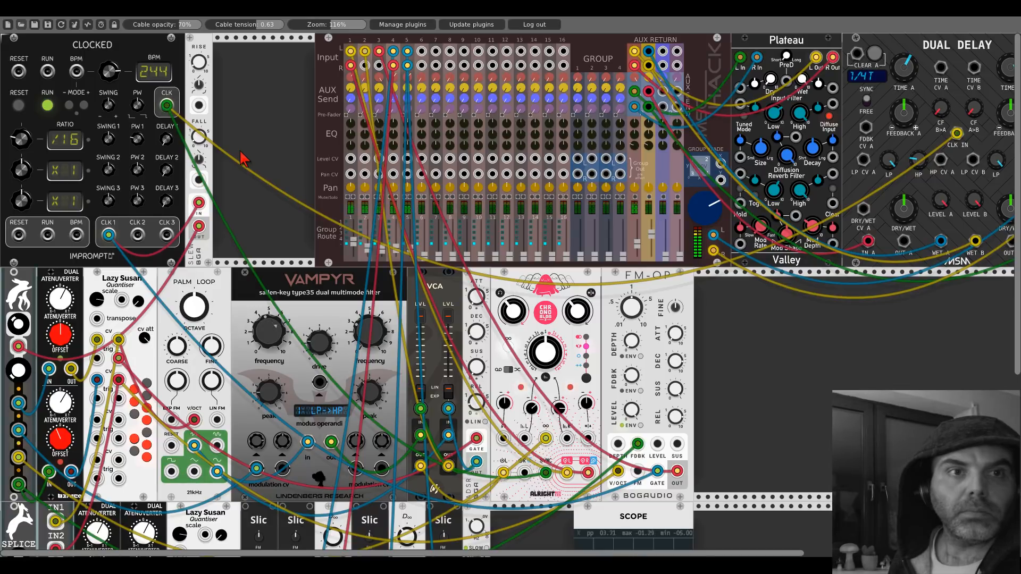
scroll(265, 175, down, 5)
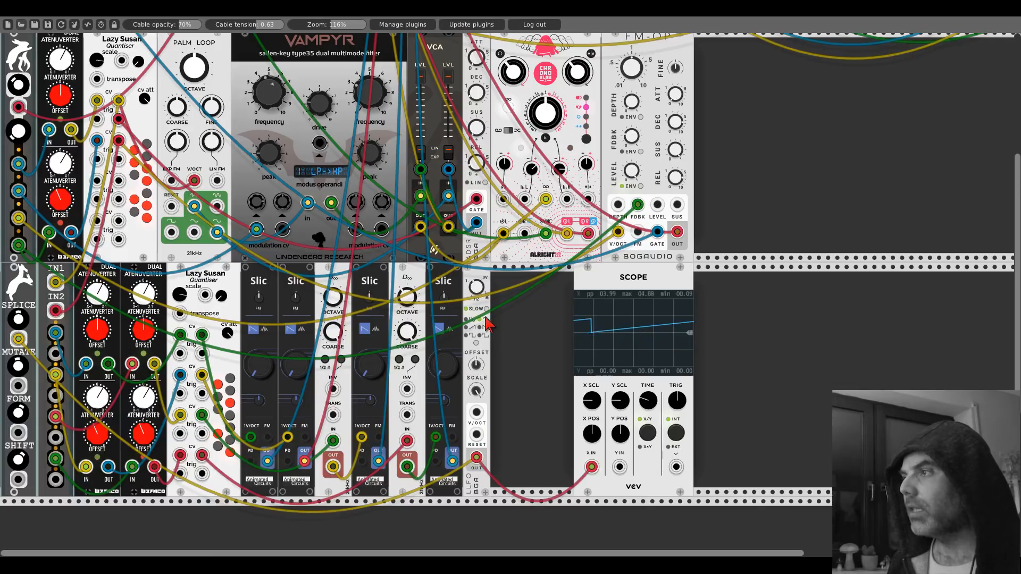
drag(585, 285, 667, 294)
right_click(585, 338)
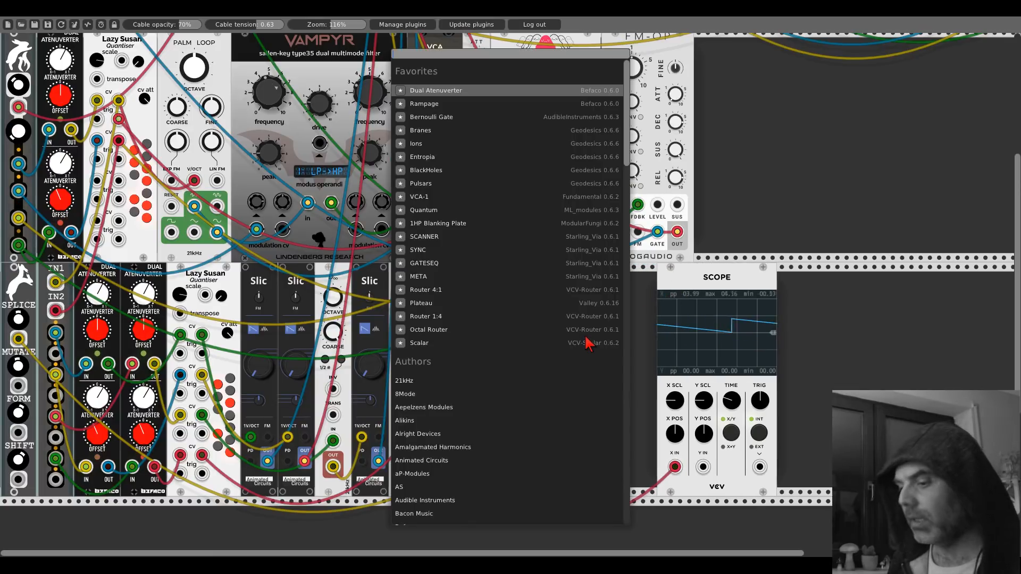
text(signal)
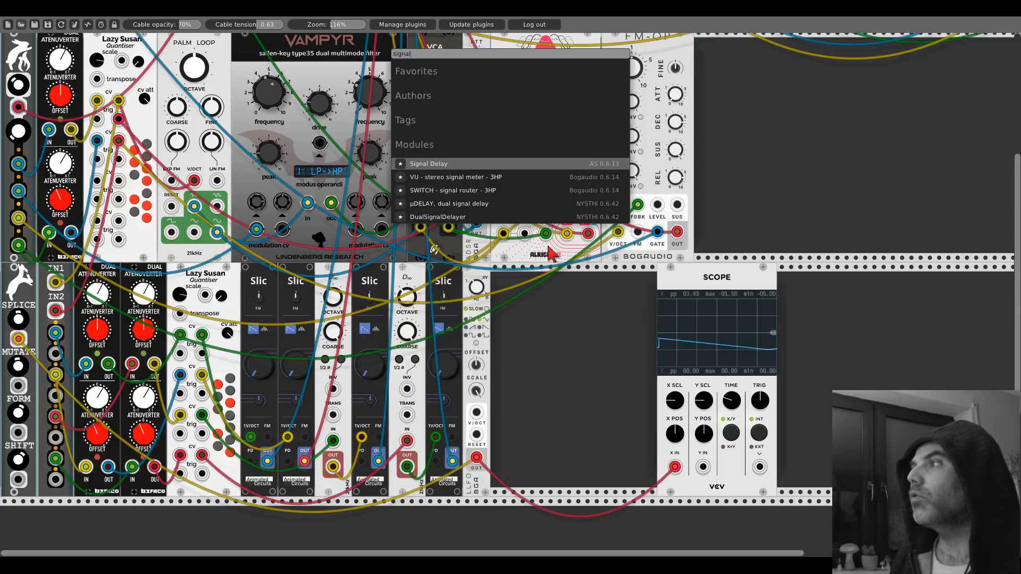
click(473, 165)
drag(548, 274, 505, 276)
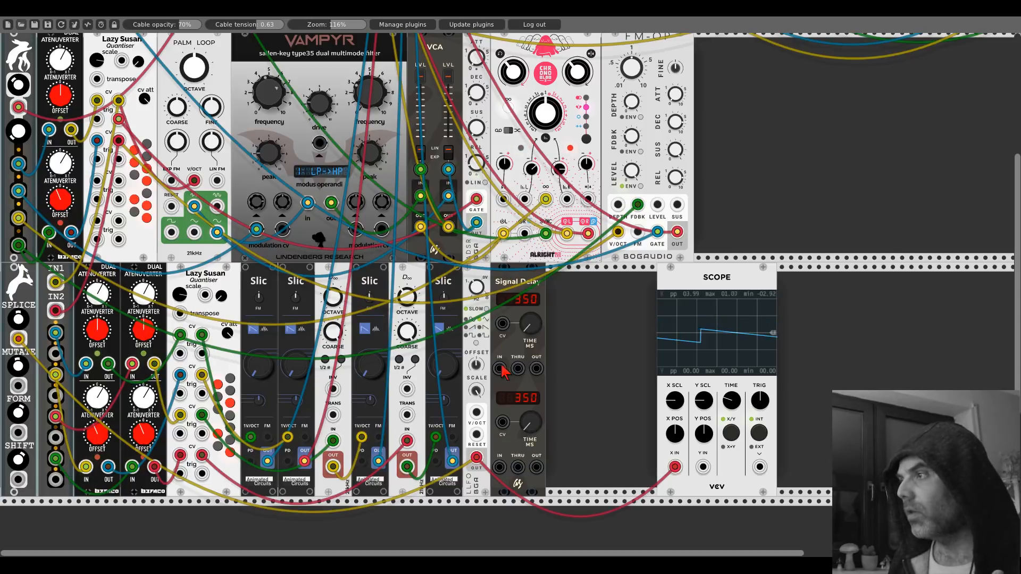
Patch the LLFO through Signal Delay's upper channel to the Scope's Y IN and set that channel's time to 875 ms
drag(499, 368, 476, 458)
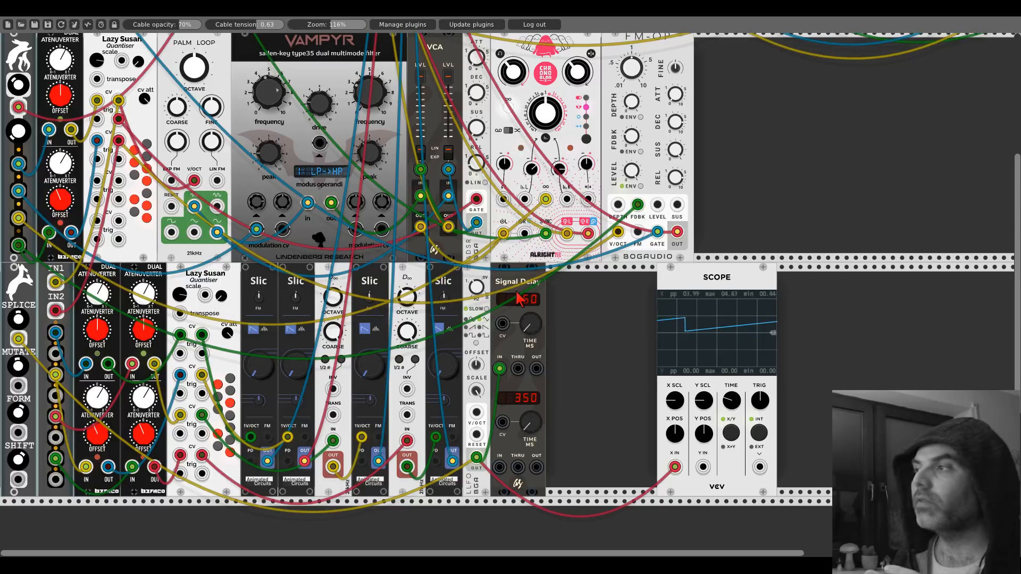
drag(537, 368, 703, 467)
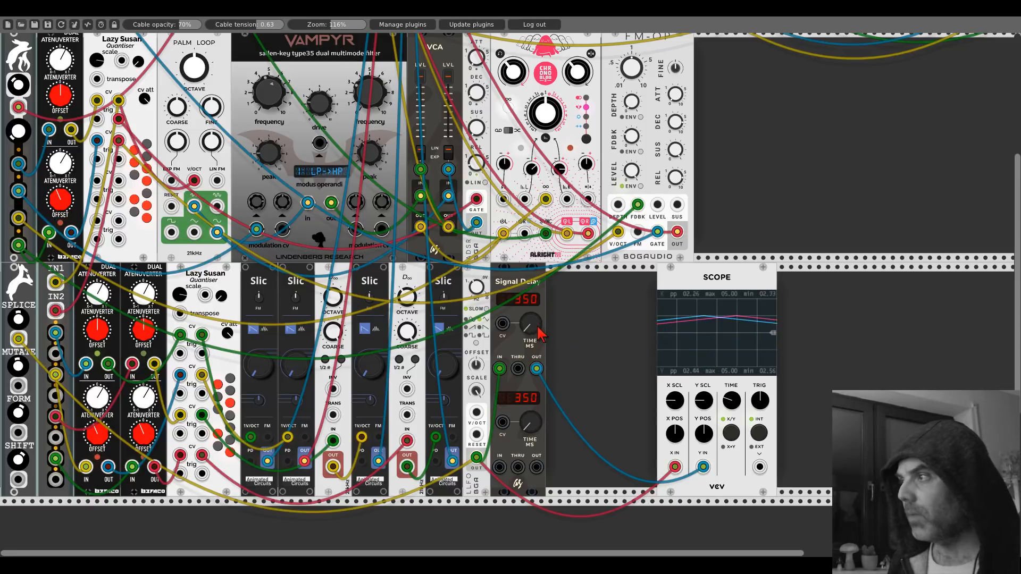
mouse_move(536, 327)
mouse_down()
mouse_move(538, 313)
mouse_move(540, 334)
mouse_up()
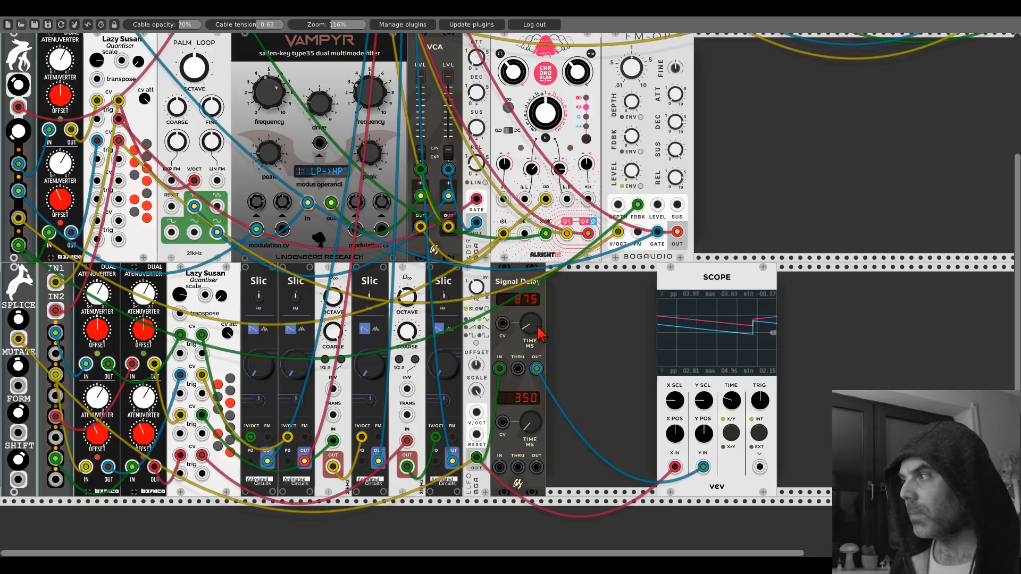
Duplicate Signal Delay and set the first unit's lower time to 1655 ms and the copy's times to 2195 and 2840 ms
key(ctrl+d)
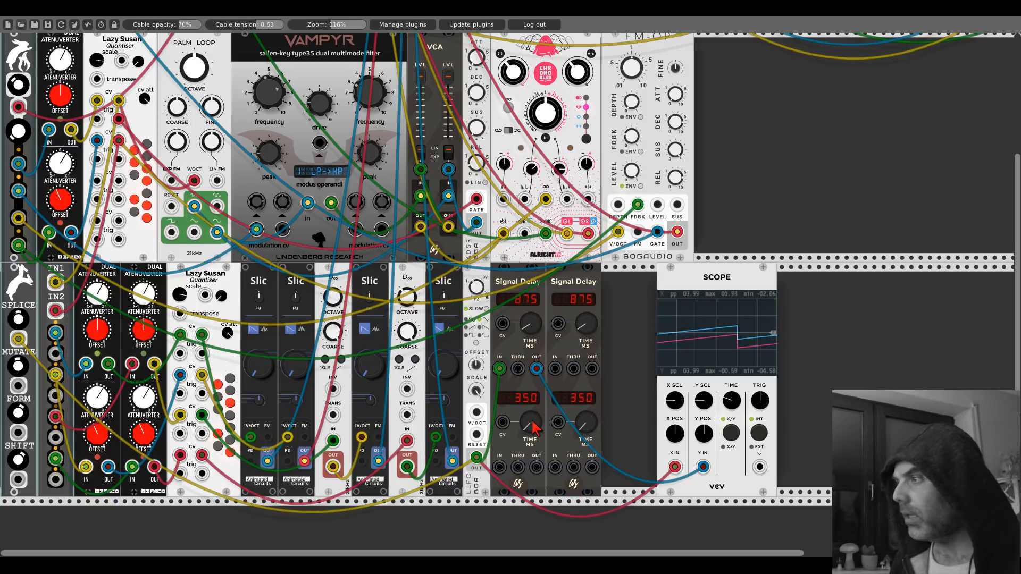
drag(532, 423, 532, 372)
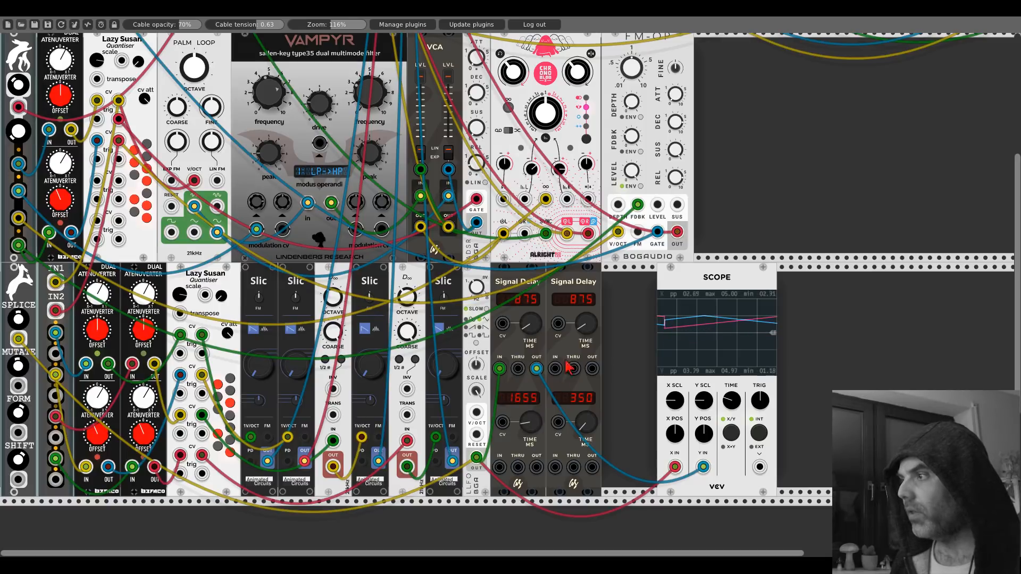
drag(585, 330, 585, 280)
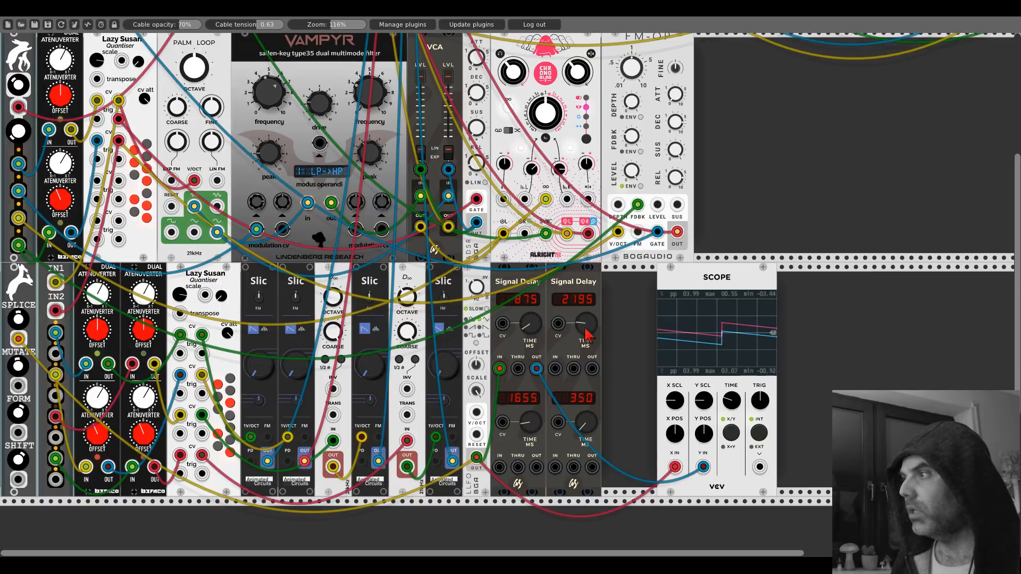
mouse_move(587, 426)
mouse_down()
mouse_move(587, 366)
mouse_move(576, 409)
mouse_up()
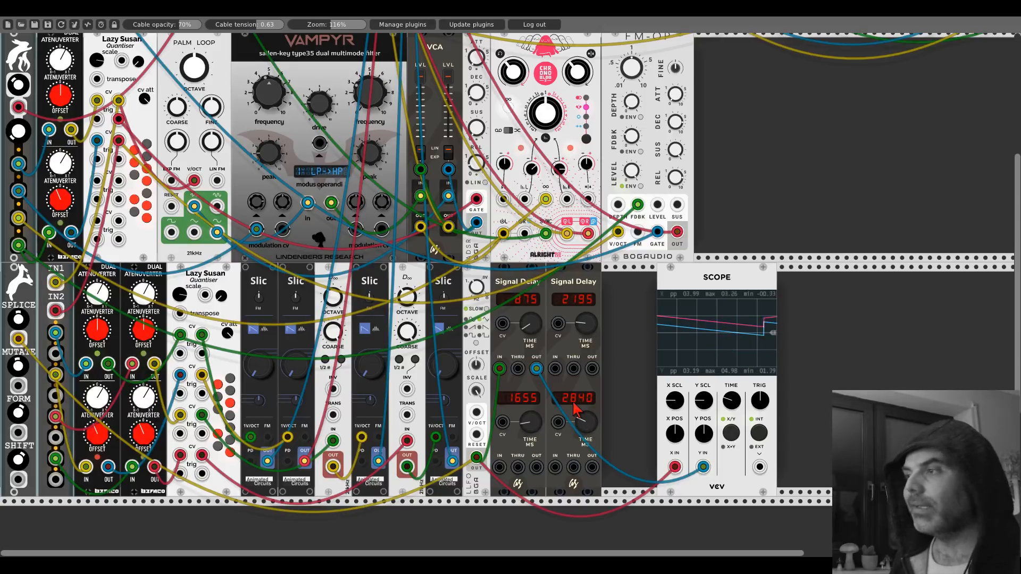
Disconnect the delayed signal from the Scope and chain the LLFO through the THRU jacks into all four delay inputs
right_click(537, 371)
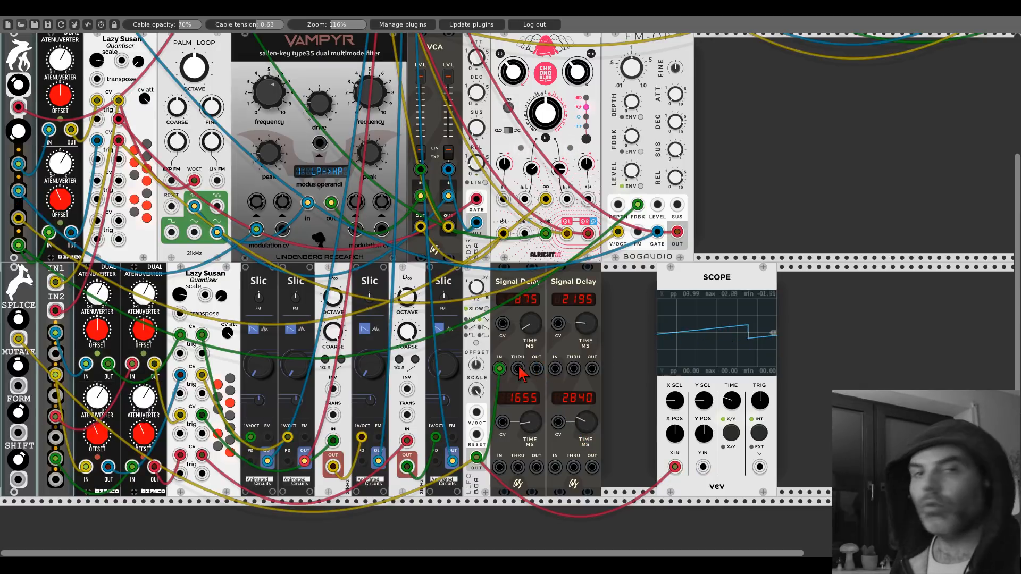
drag(518, 369, 555, 467)
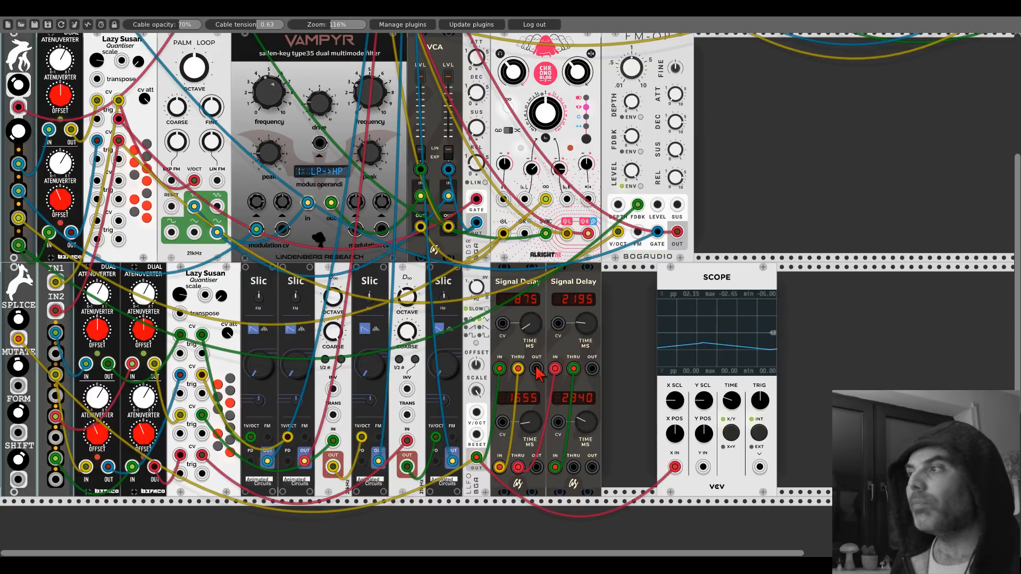
Patch the four Signal Delay outputs in order to the PD inputs of the four Slic oscillators
drag(537, 369, 537, 467)
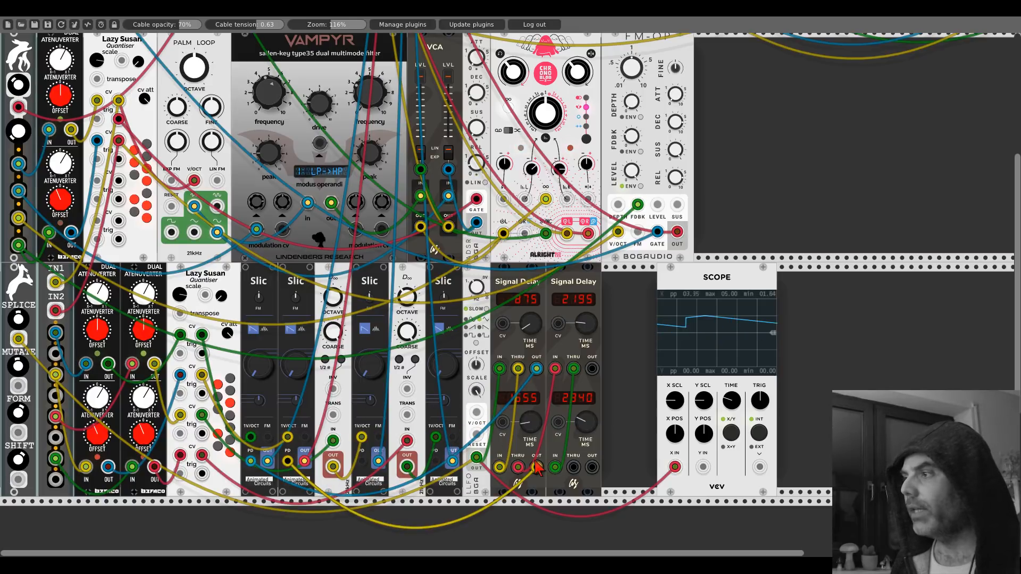
drag(591, 369, 361, 460)
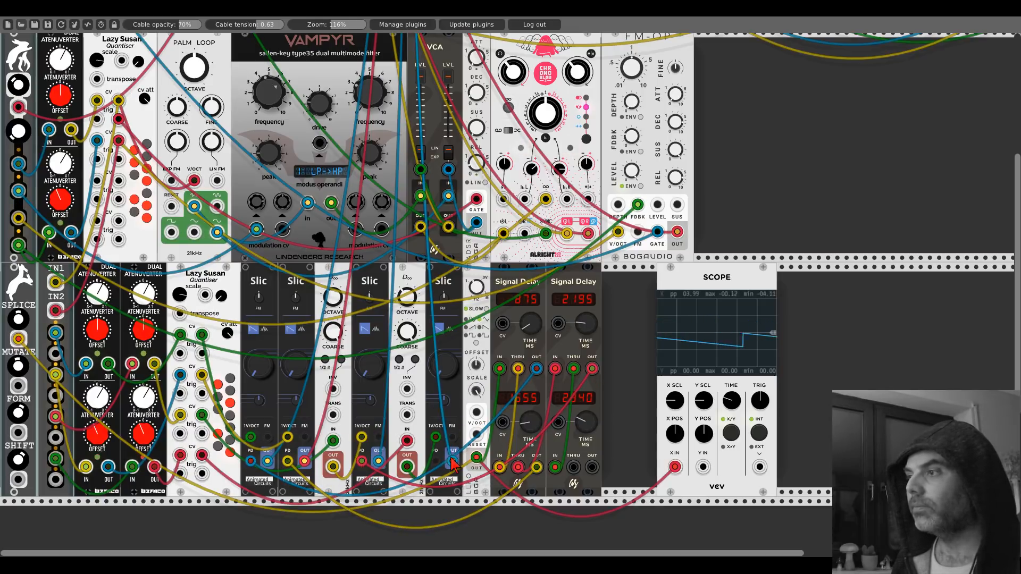
drag(433, 462, 592, 466)
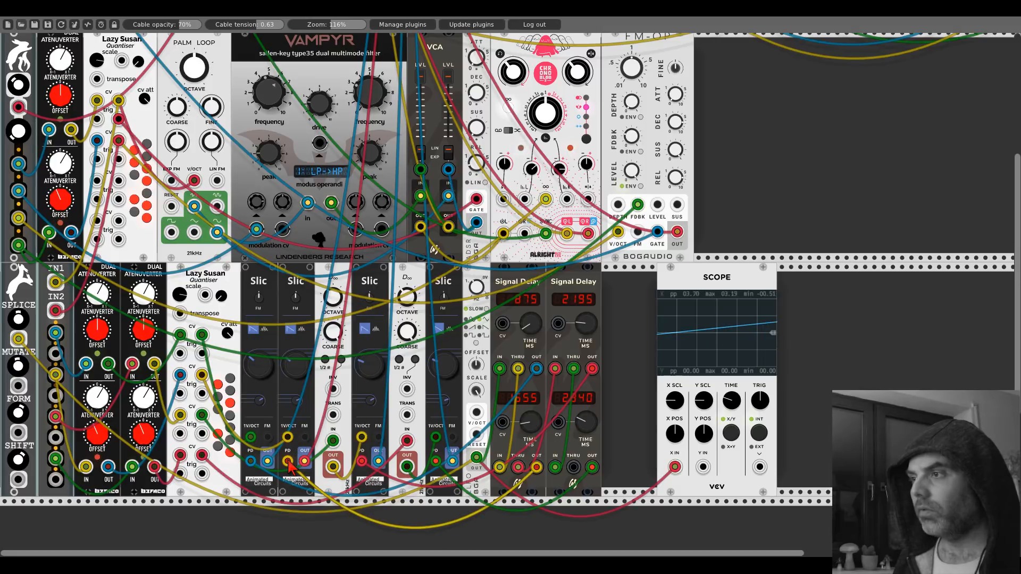
Swap the second and third Slics' PD sources so the third delay feeds the second Slic and the second delay the third
drag(287, 461, 290, 465)
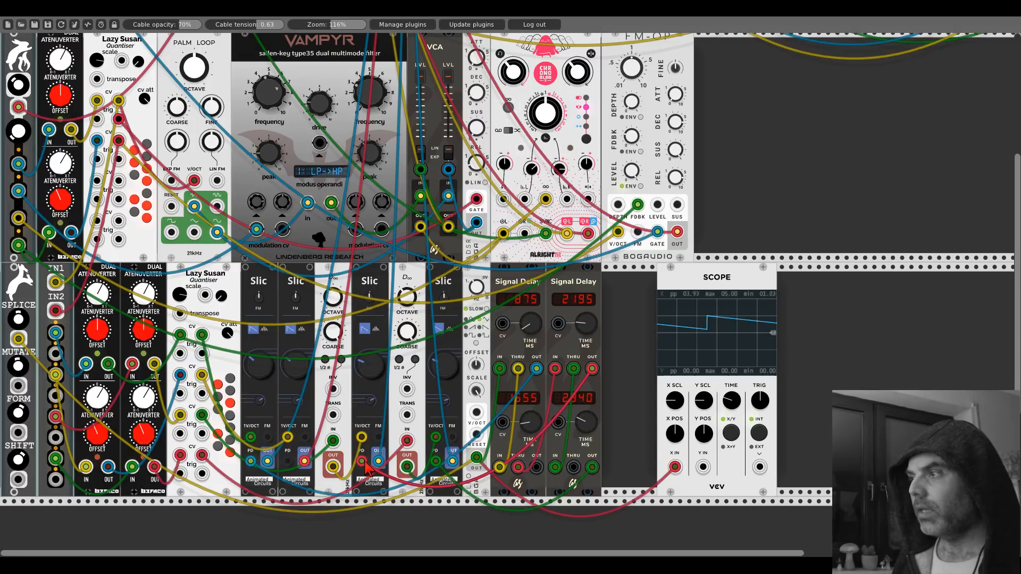
drag(362, 462, 287, 461)
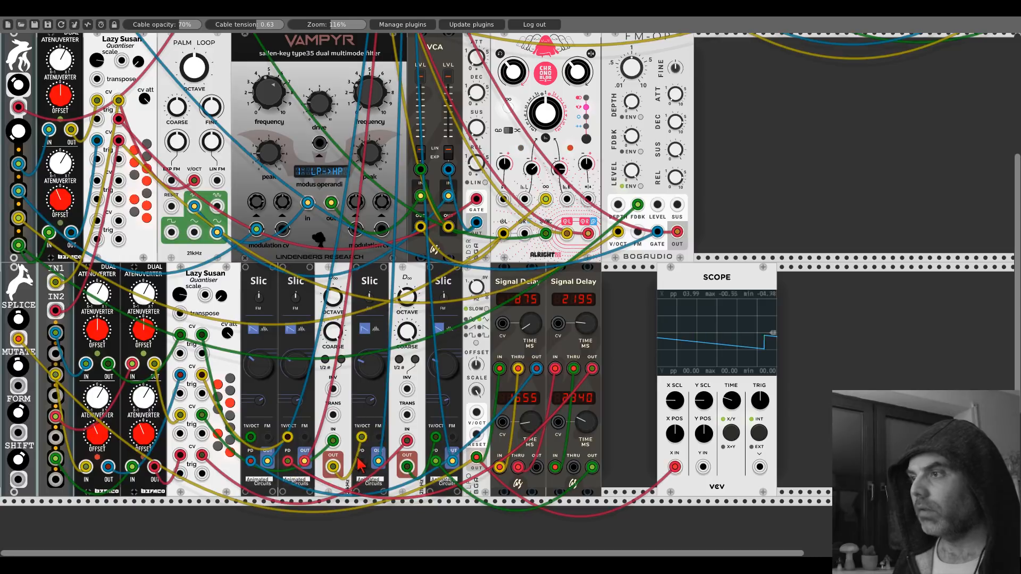
drag(362, 461, 535, 465)
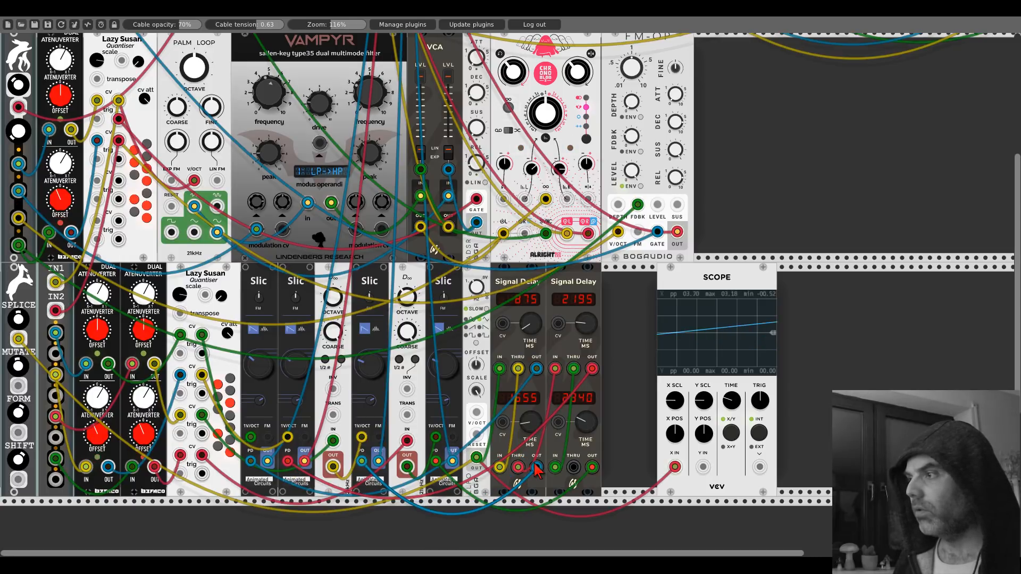
Delete the Scope module
right_click(679, 281)
click(696, 386)
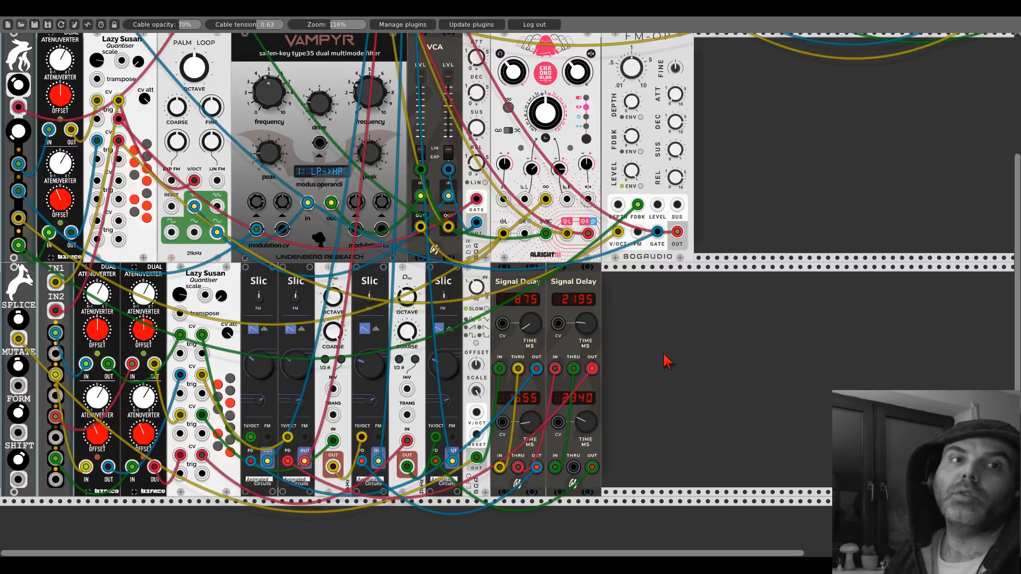
double_click(668, 361)
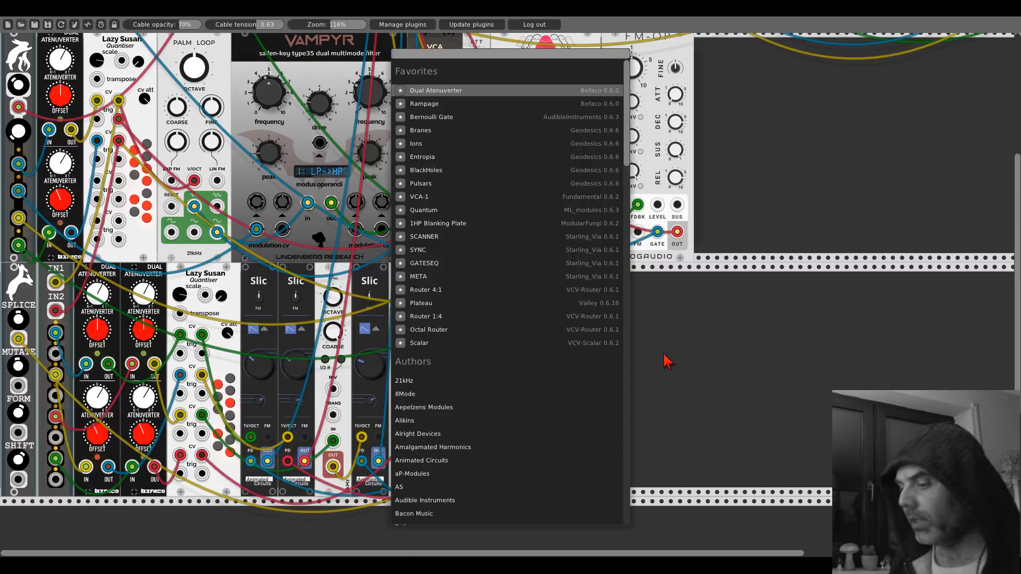
text(8fo)
click(504, 164)
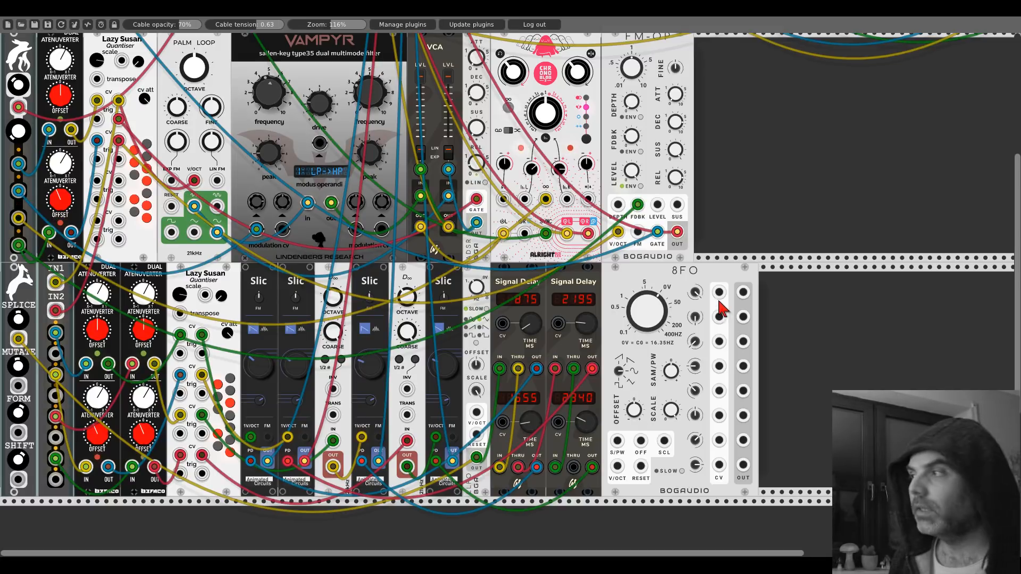
right_click(707, 276)
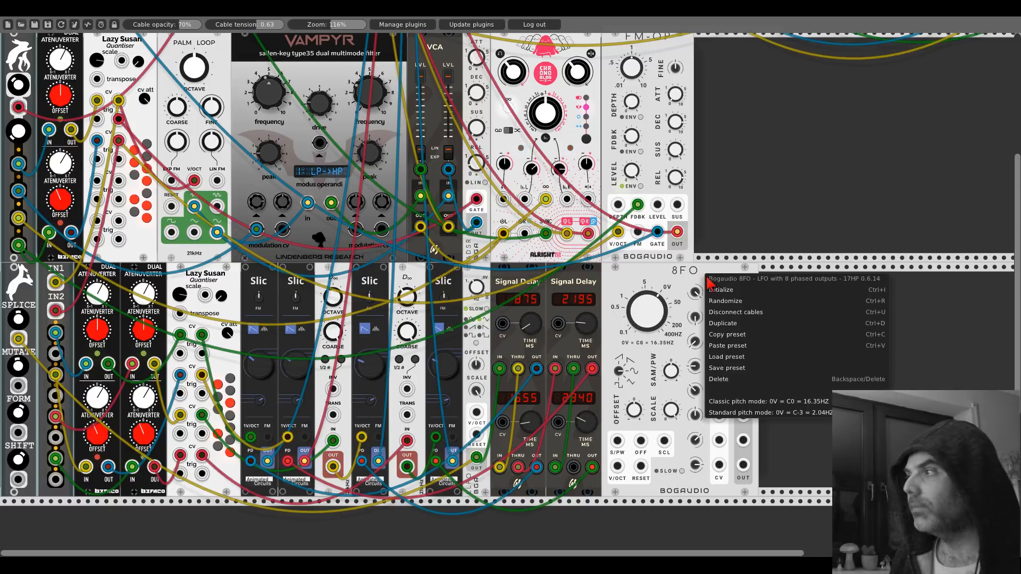
click(717, 379)
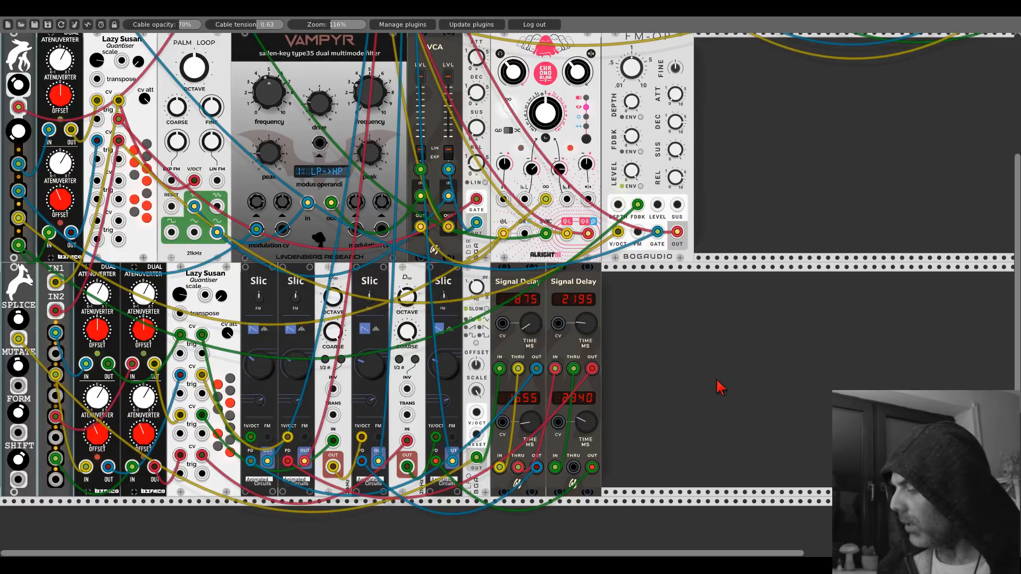
scroll(461, 268, up, 5)
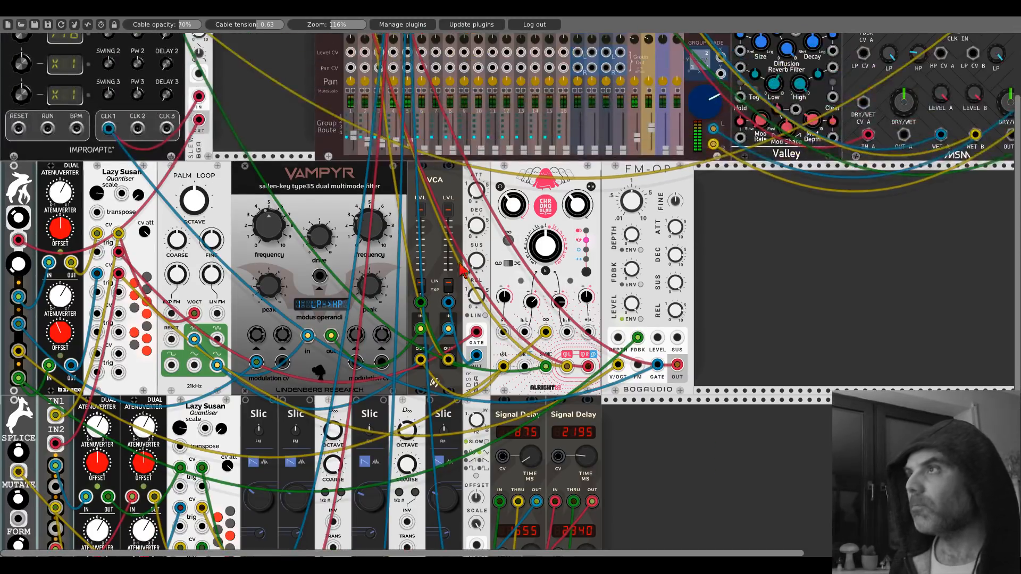
scroll(80, 262, down, 6)
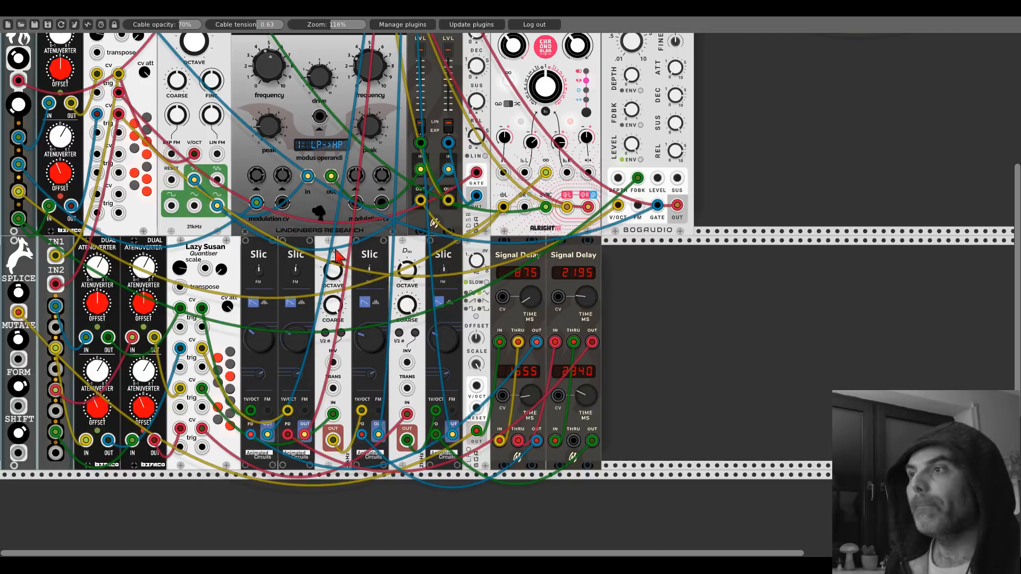
scroll(218, 269, up, 5)
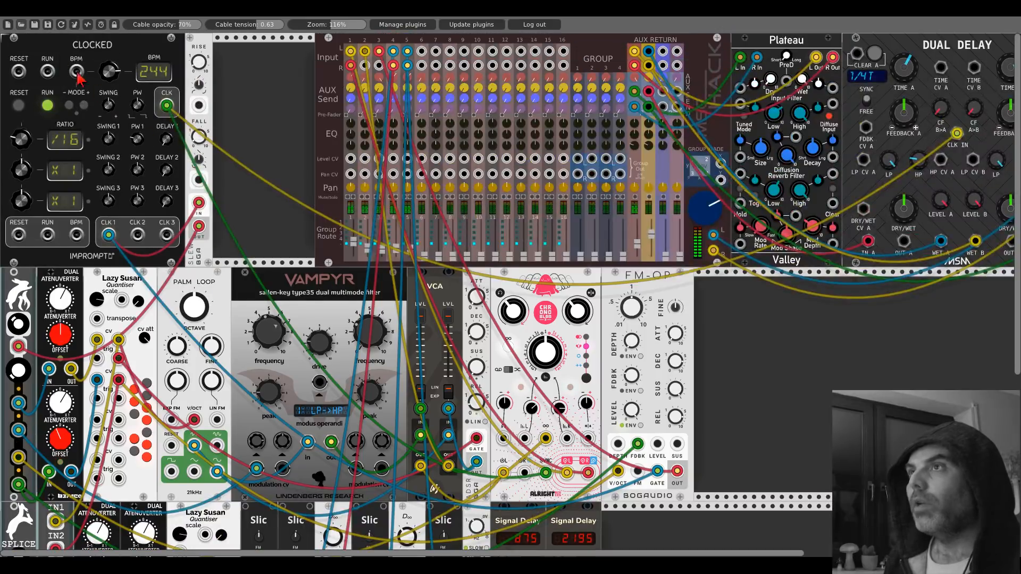
Switch the Vampyr filter's panel appearance to Classic Dark
scroll(219, 187, down, 3)
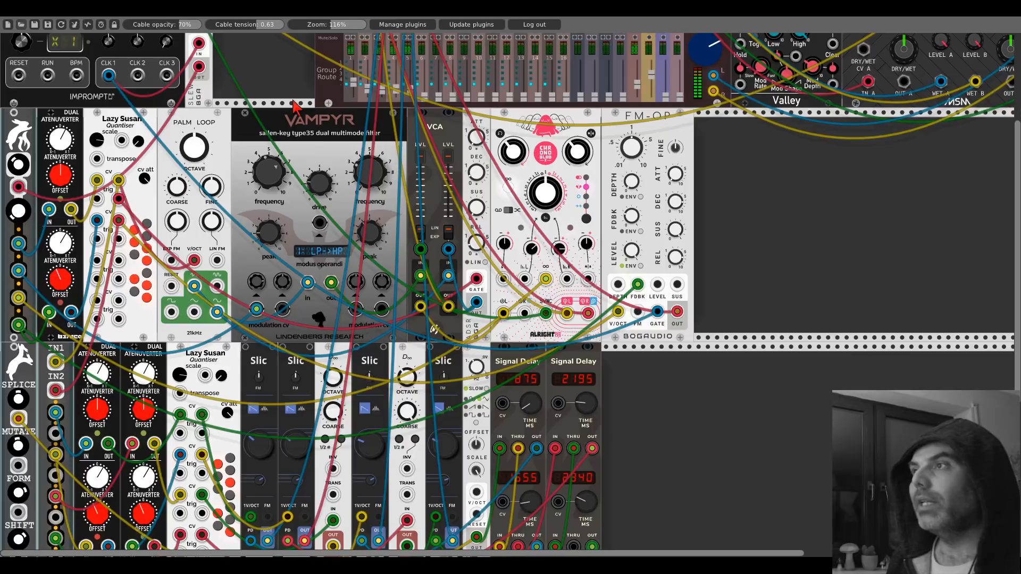
right_click(307, 138)
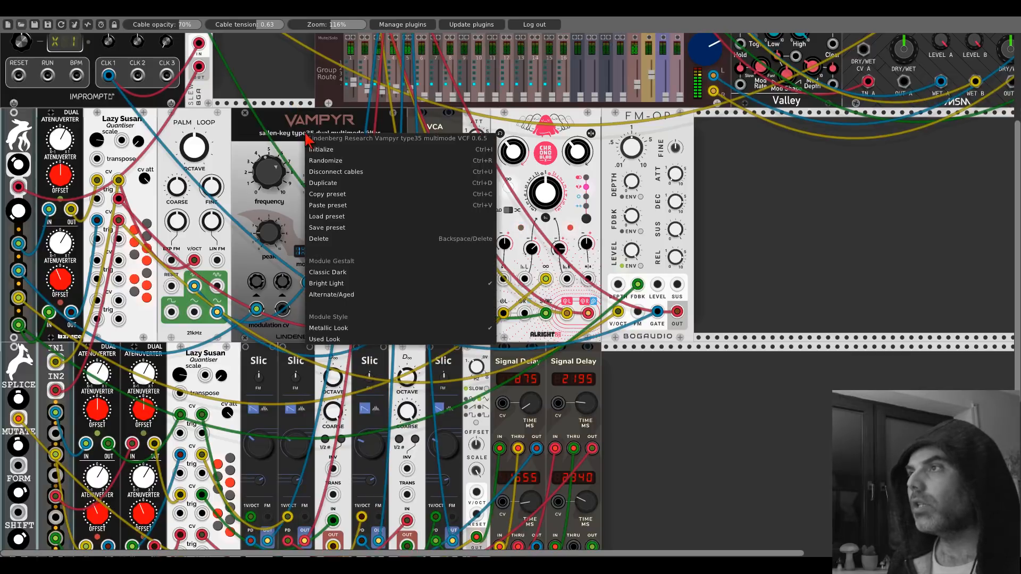
click(329, 272)
right_click(310, 138)
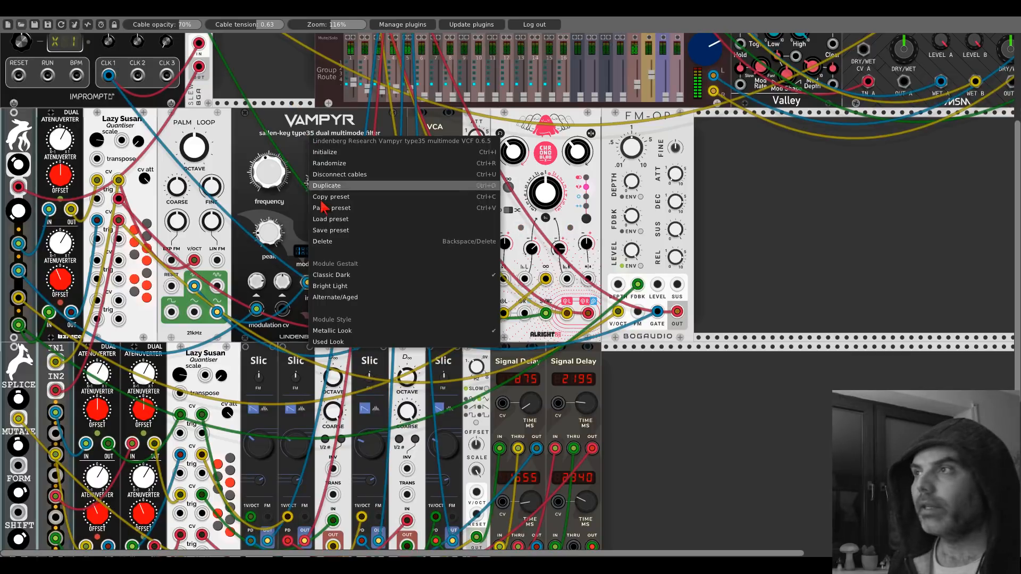
click(327, 315)
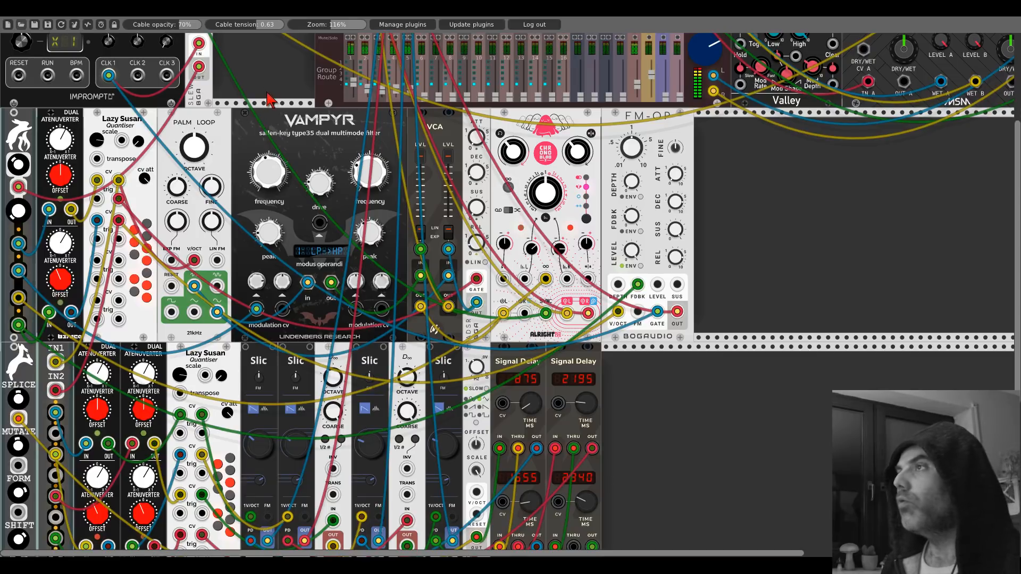
Add a GATESEQ module to the right of the Signal Delays and patch its STEP input from a Hot Bunny output
scroll(265, 85, up, 5)
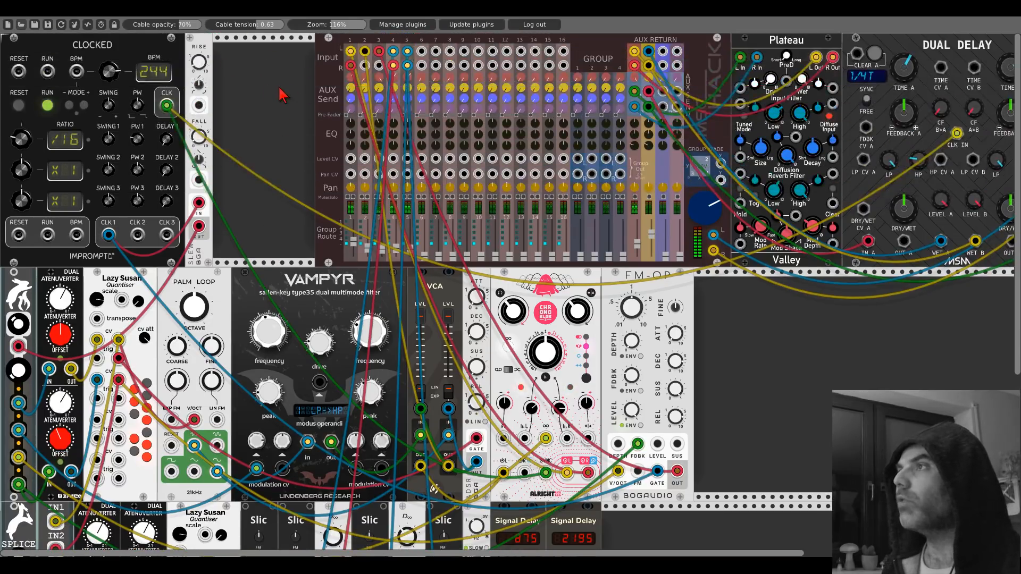
scroll(280, 95, down, 5)
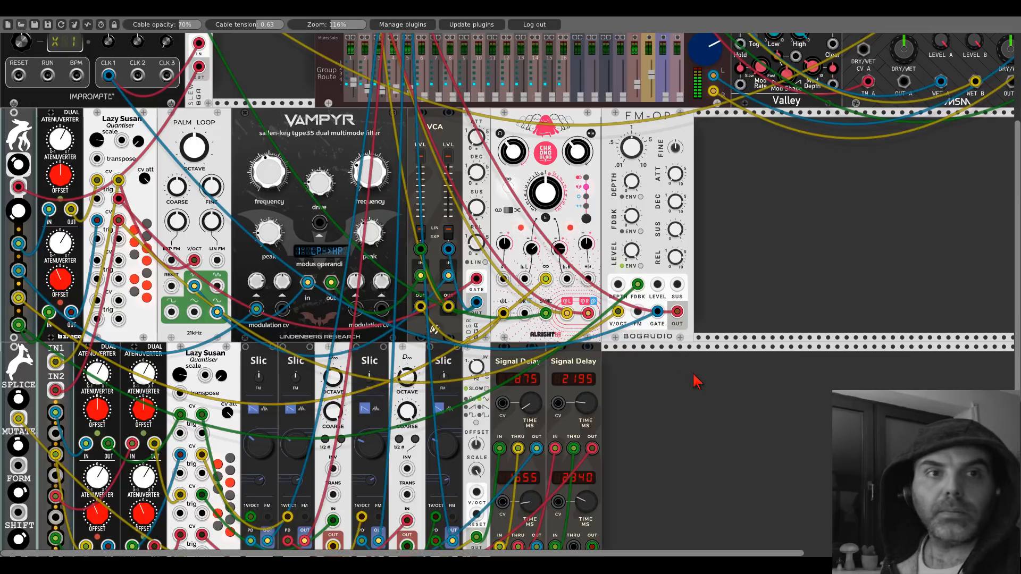
scroll(718, 387, down, 3)
right_click(712, 336)
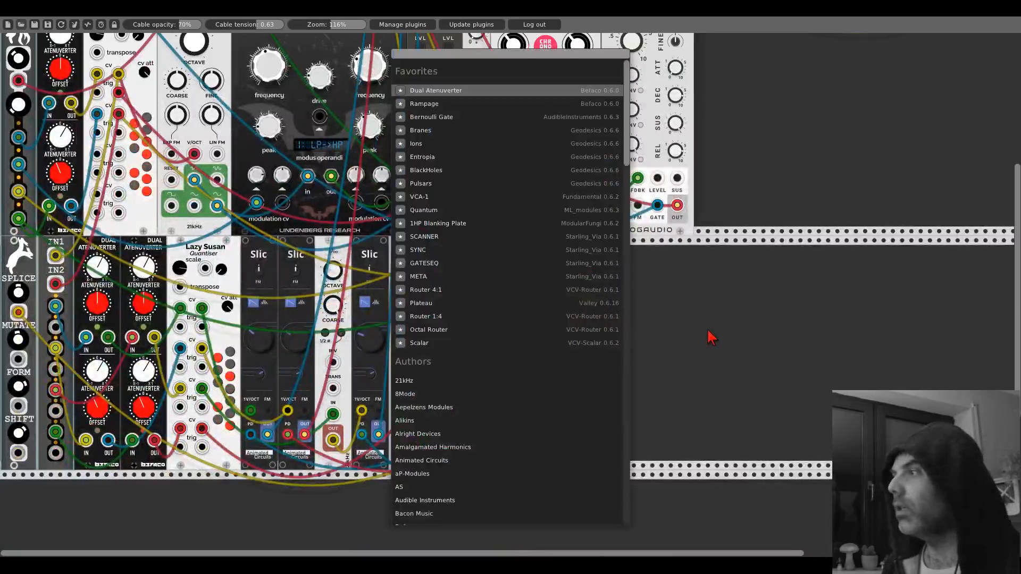
click(426, 263)
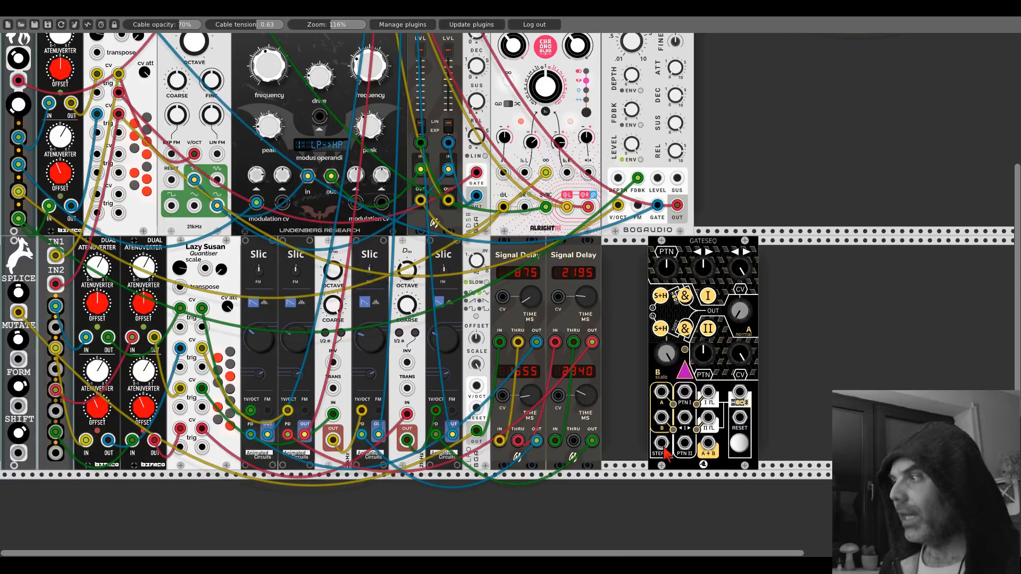
drag(662, 444, 104, 227)
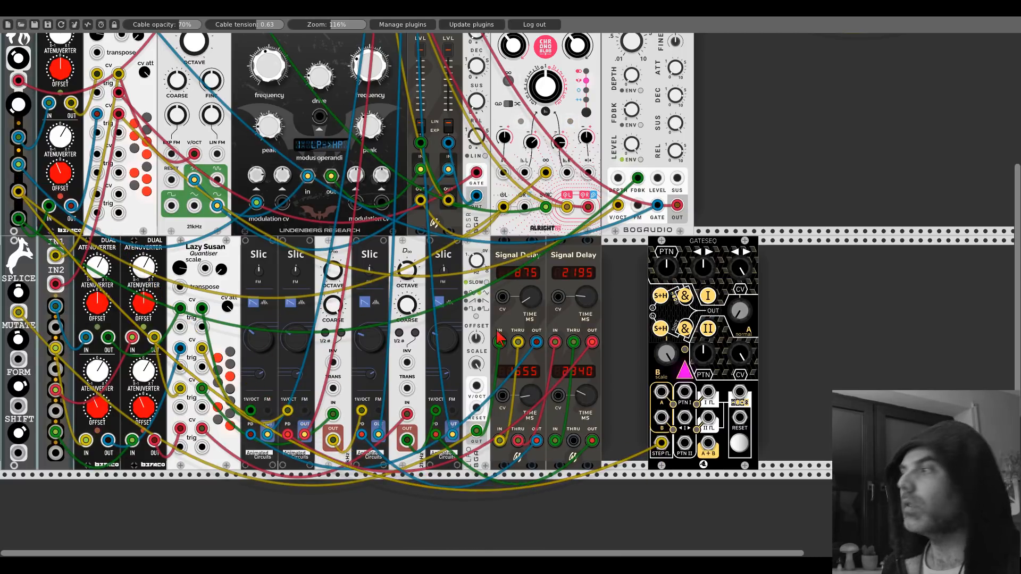
Add a Functional VCO-1 beside GATESEQ and place a VCA-1 flush against it
drag(775, 289, 486, 282)
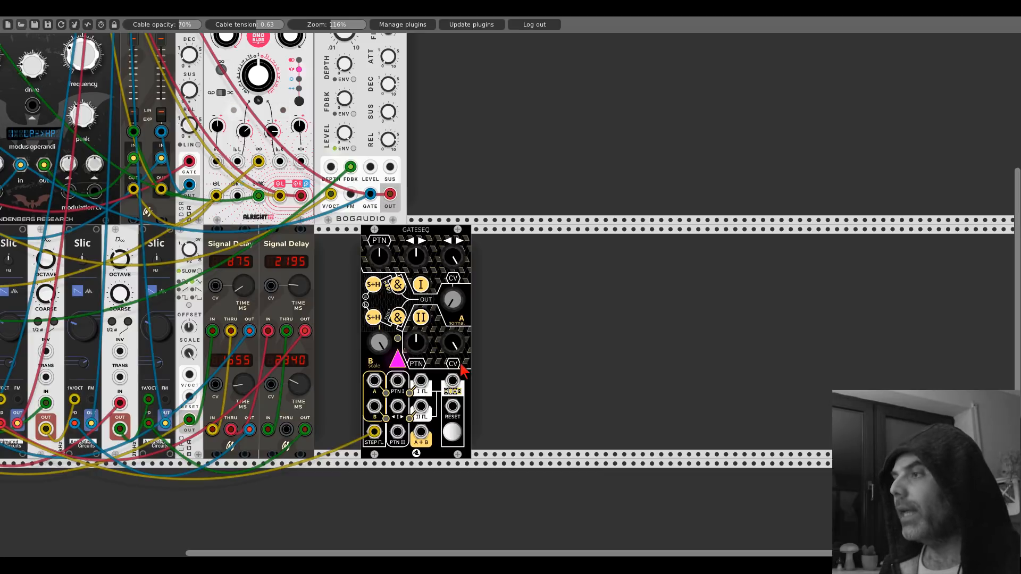
right_click(515, 358)
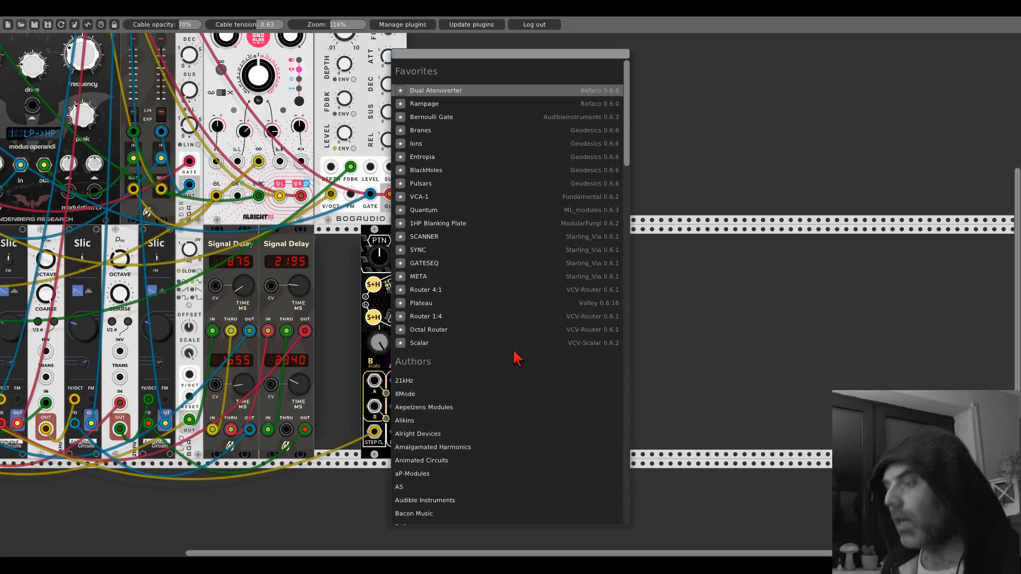
text(functiona)
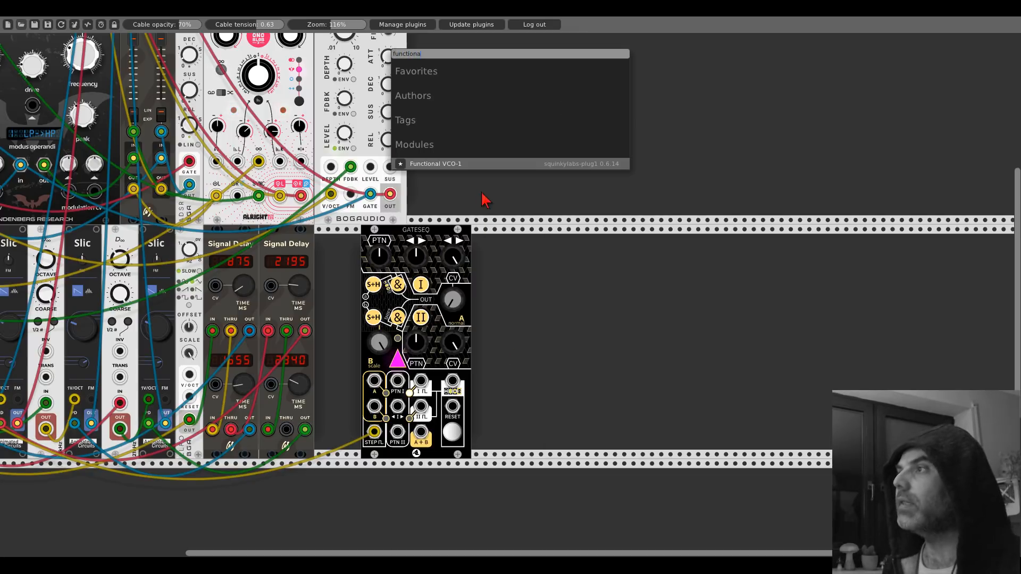
click(472, 166)
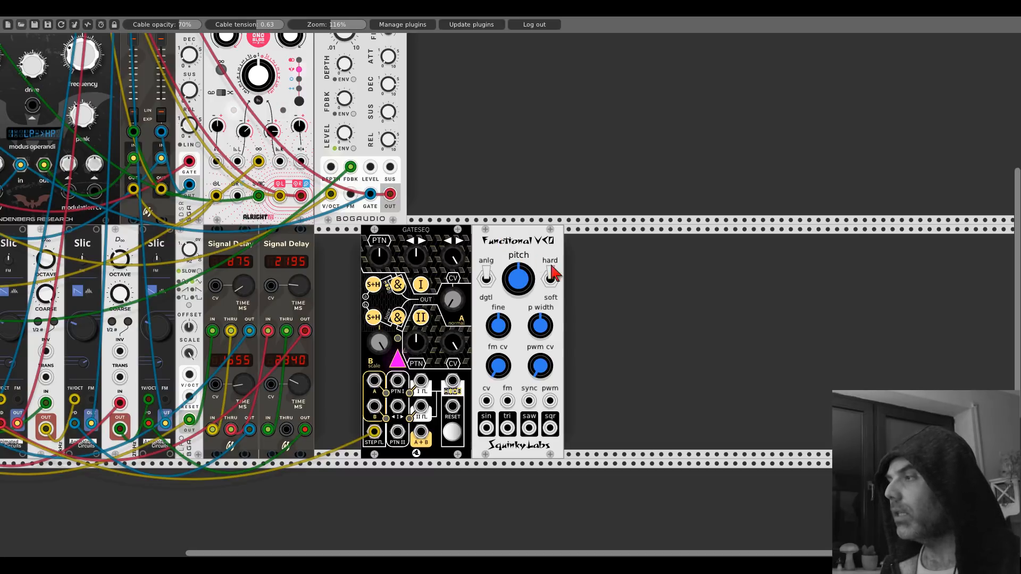
right_click(586, 283)
click(448, 202)
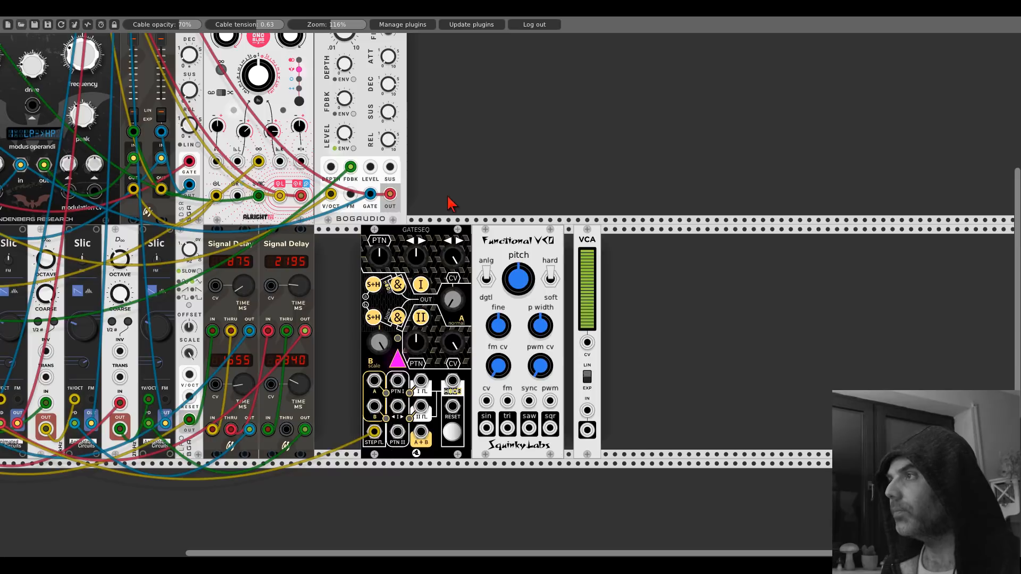
drag(584, 243, 567, 237)
Add the Bogaudio 3HP ADSR utility envelope and place it flush against the new VCA
right_click(617, 282)
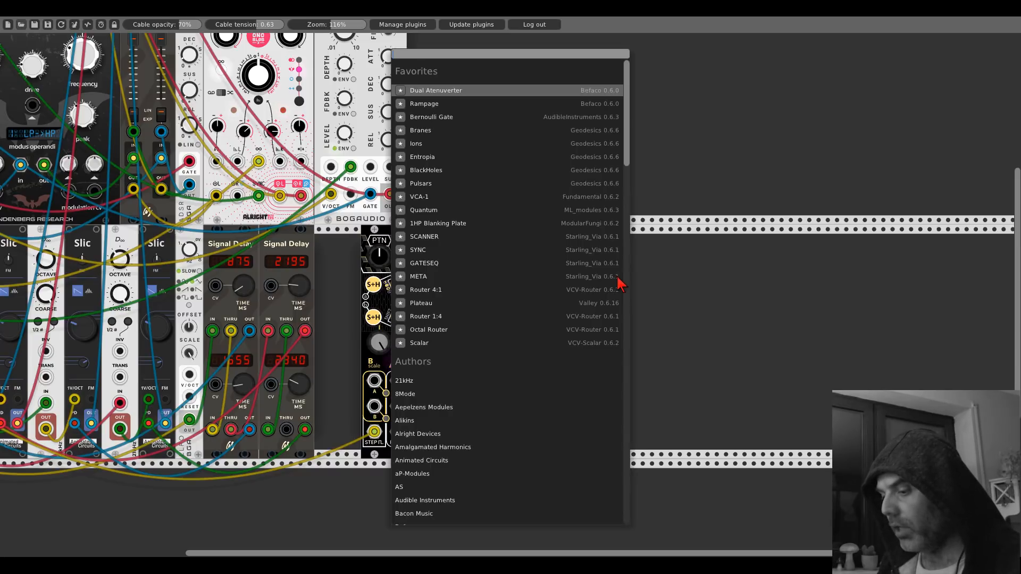
text(adsr)
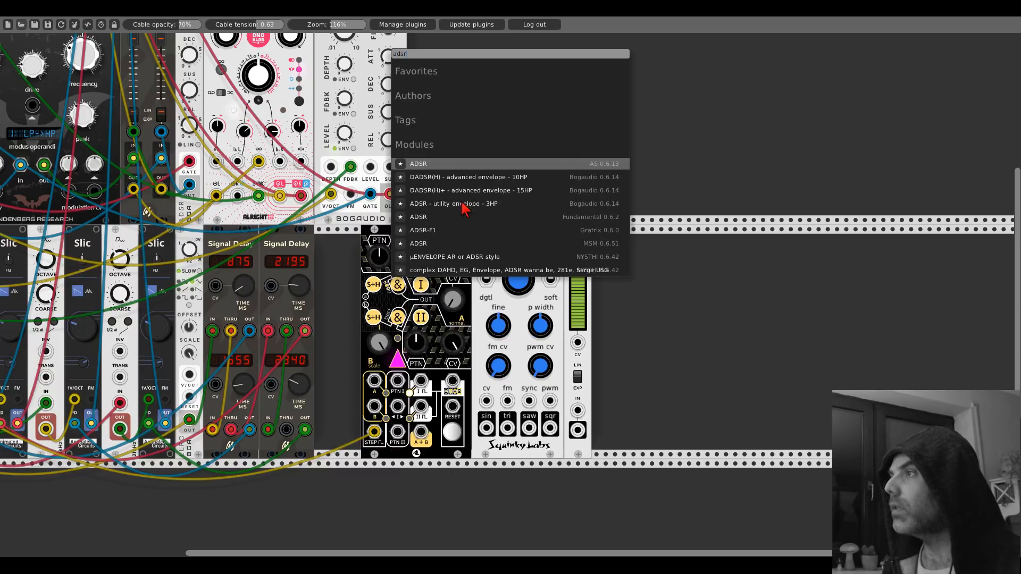
click(468, 203)
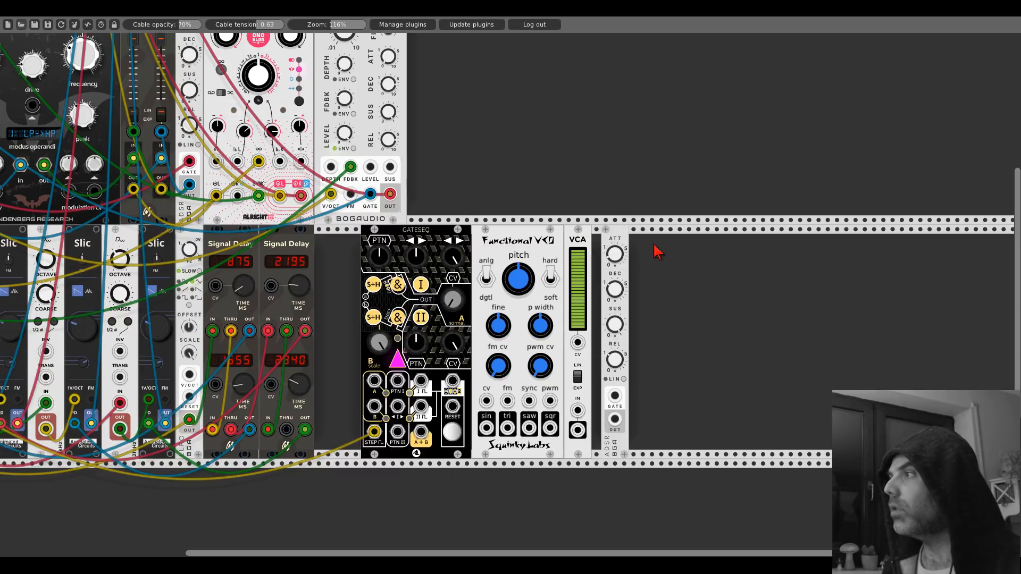
drag(627, 242, 617, 242)
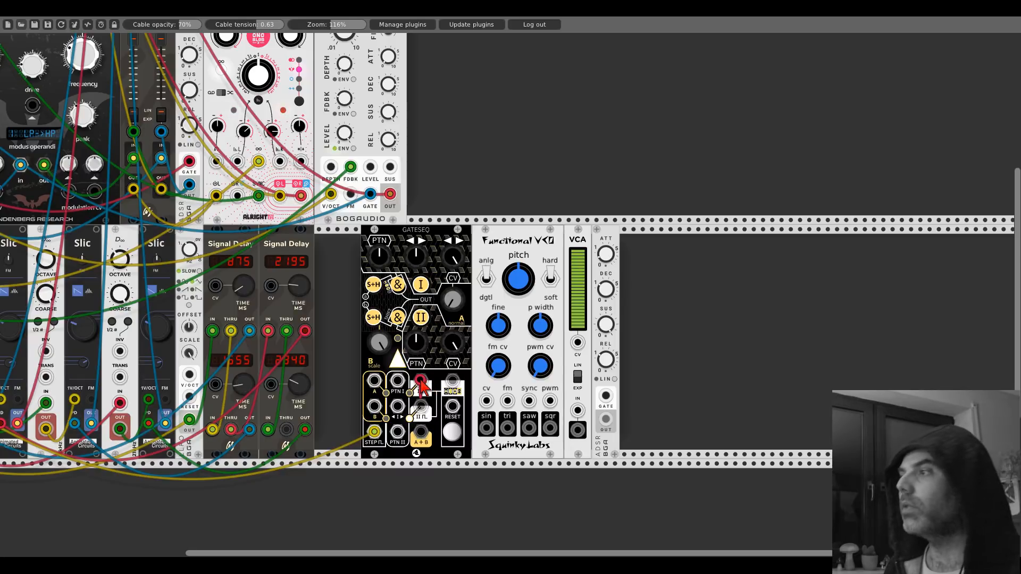
Patch GATESEQ's gate I to the ADSR gate, the envelope to the VCA's CV, and the Functional VCO's sine to the VCA input
drag(421, 381, 606, 395)
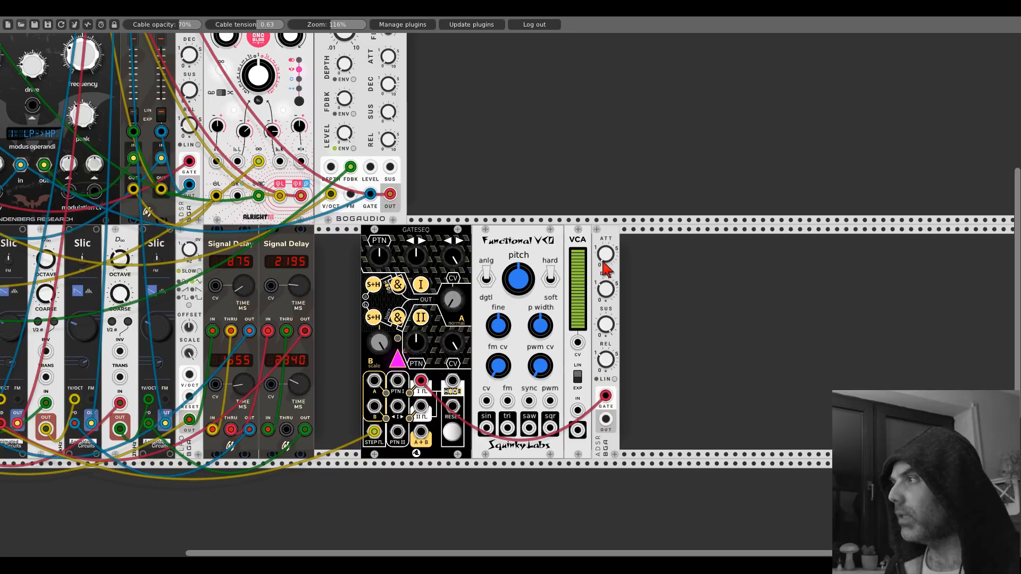
scroll(609, 322, up, 1)
scroll(612, 343, down, 1)
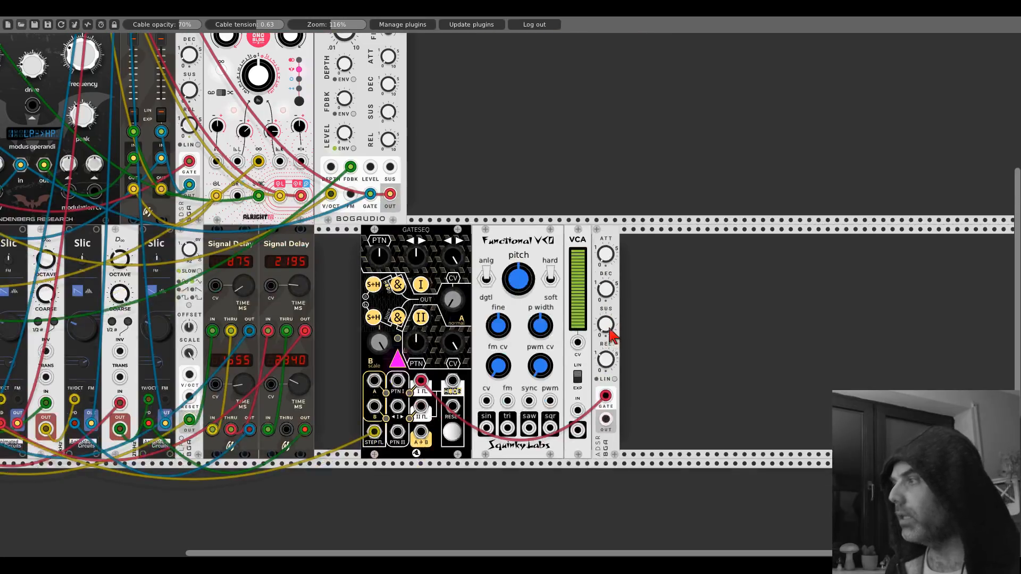
drag(606, 419, 584, 343)
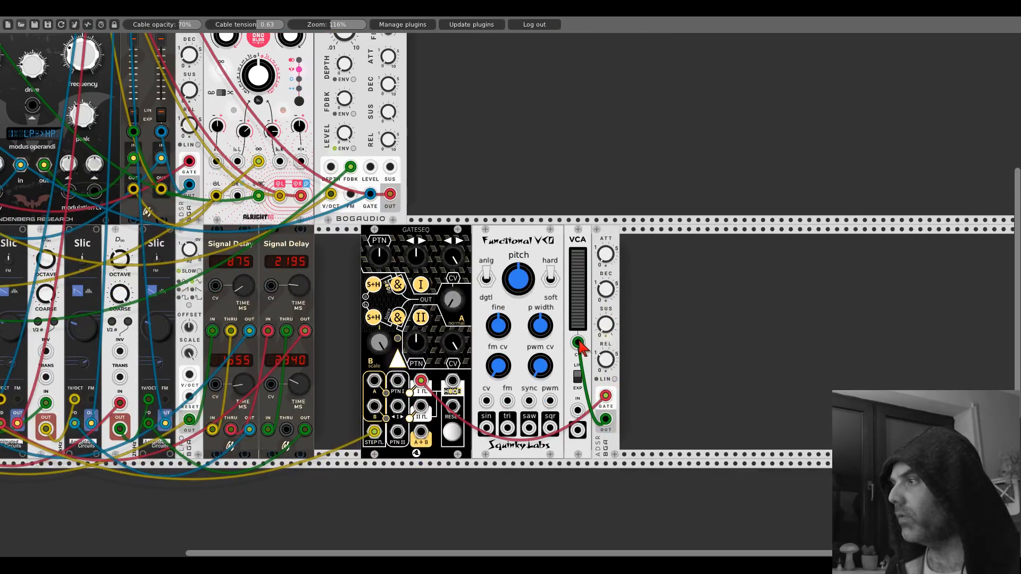
drag(486, 428, 578, 411)
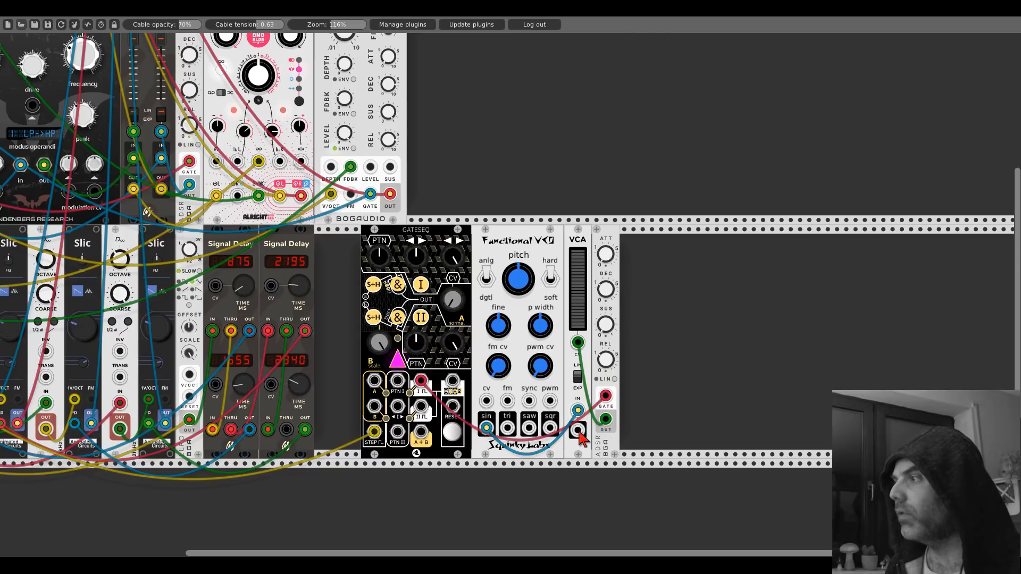
Patch the new VCA's output into the left input of mixer channel 6
scroll(577, 425, up, 10)
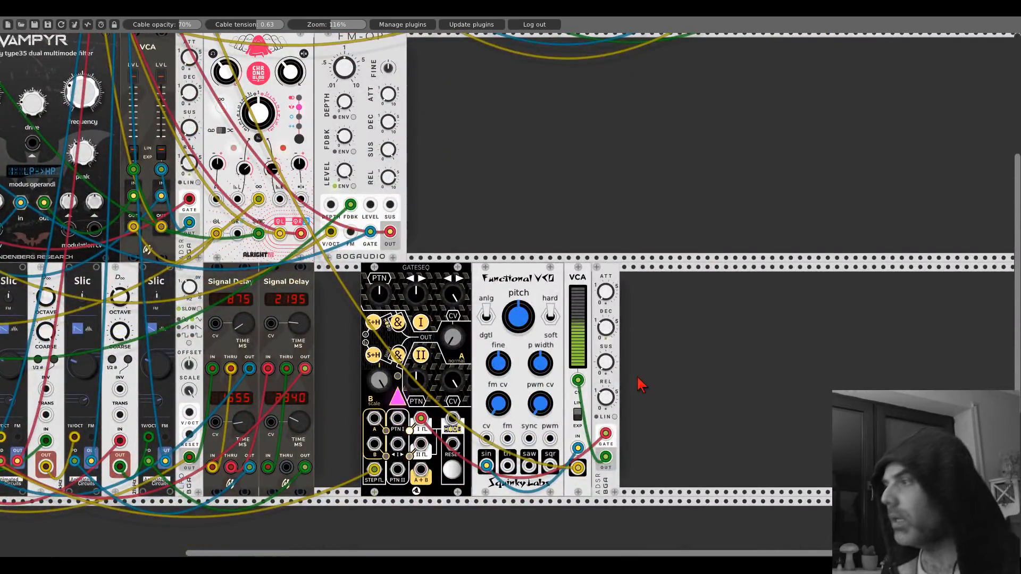
scroll(478, 272, up, 5)
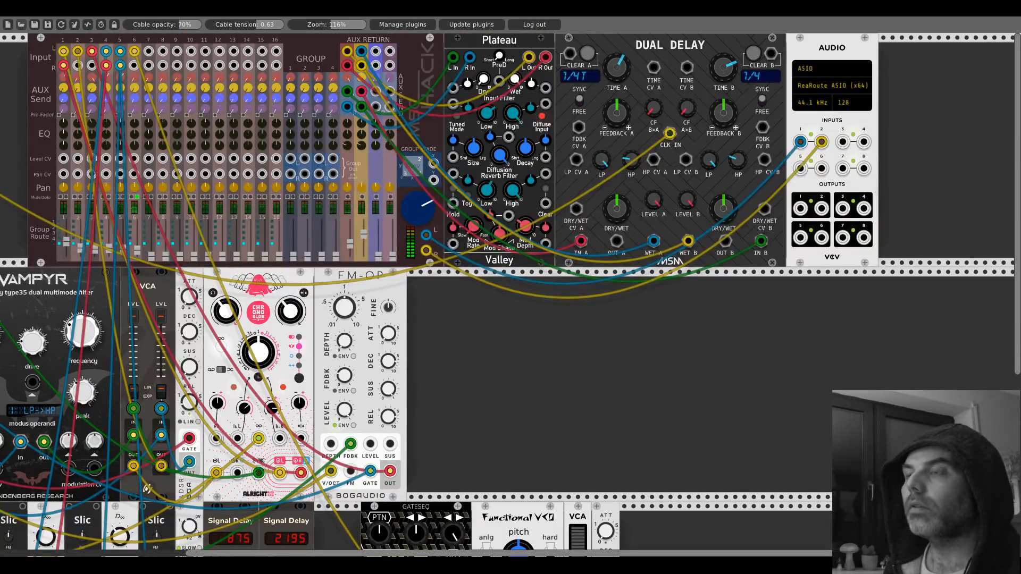
scroll(492, 353, down, 5)
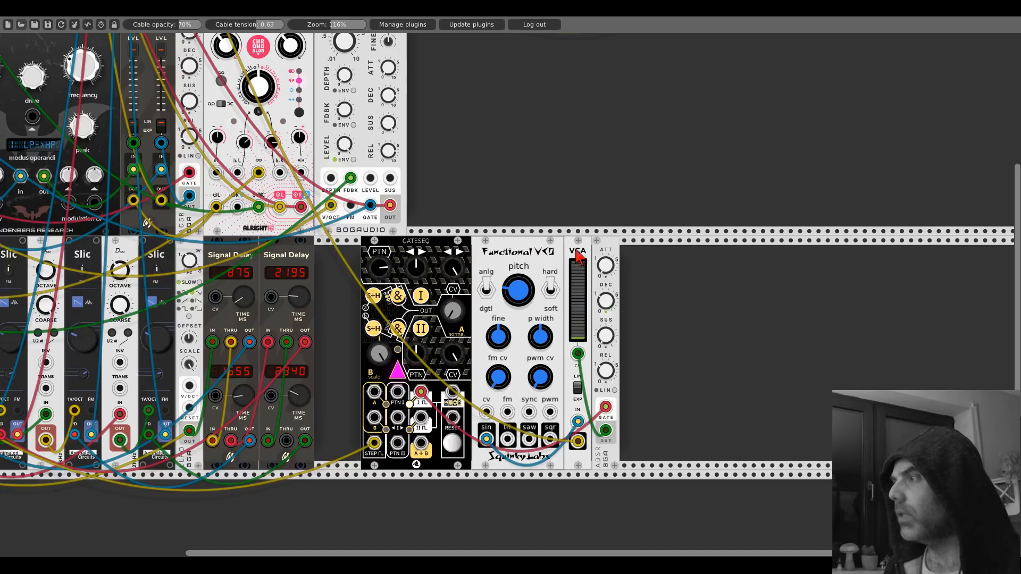
key(ctrl+d)
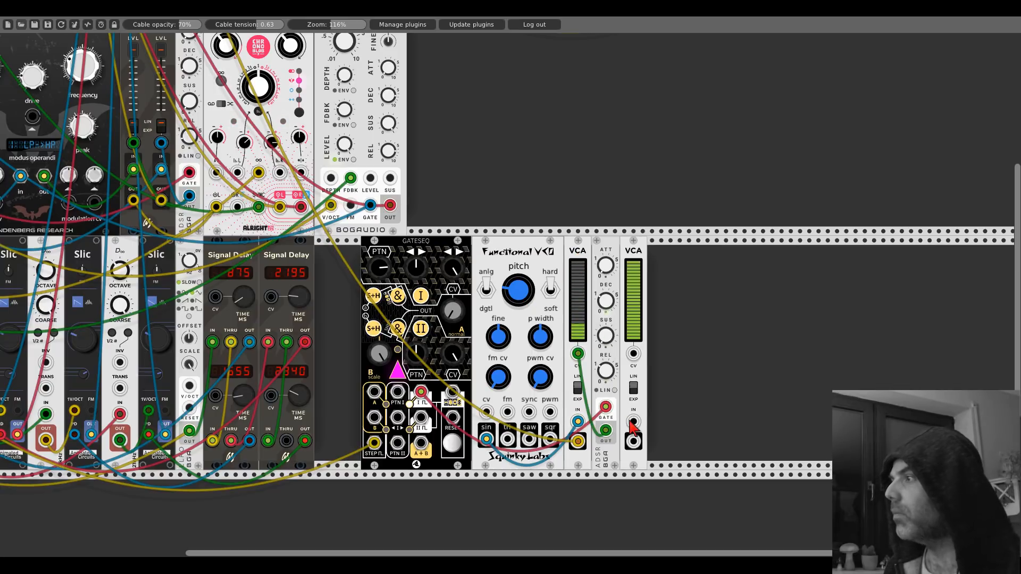
drag(633, 421, 611, 432)
right_click(633, 250)
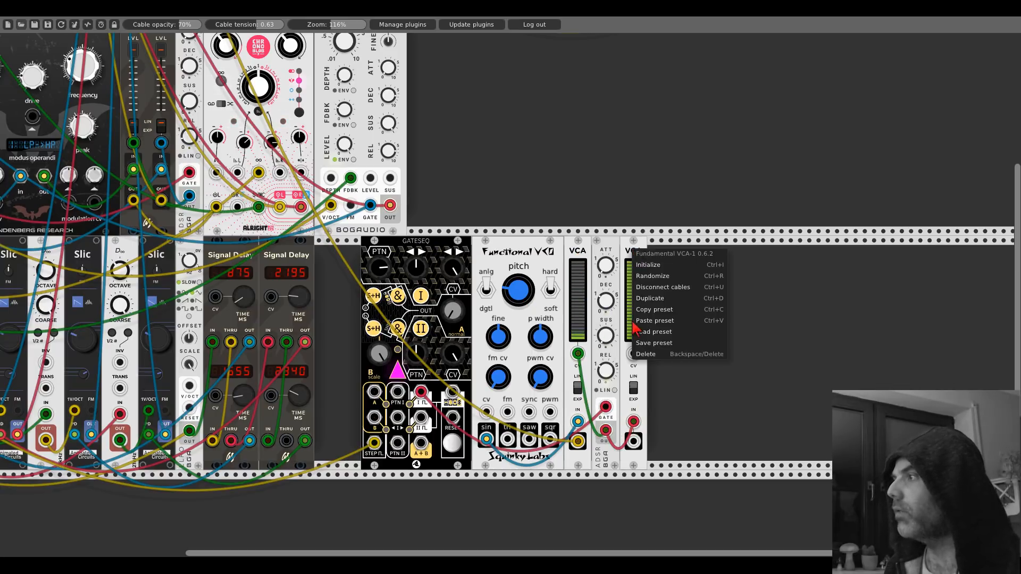
click(646, 354)
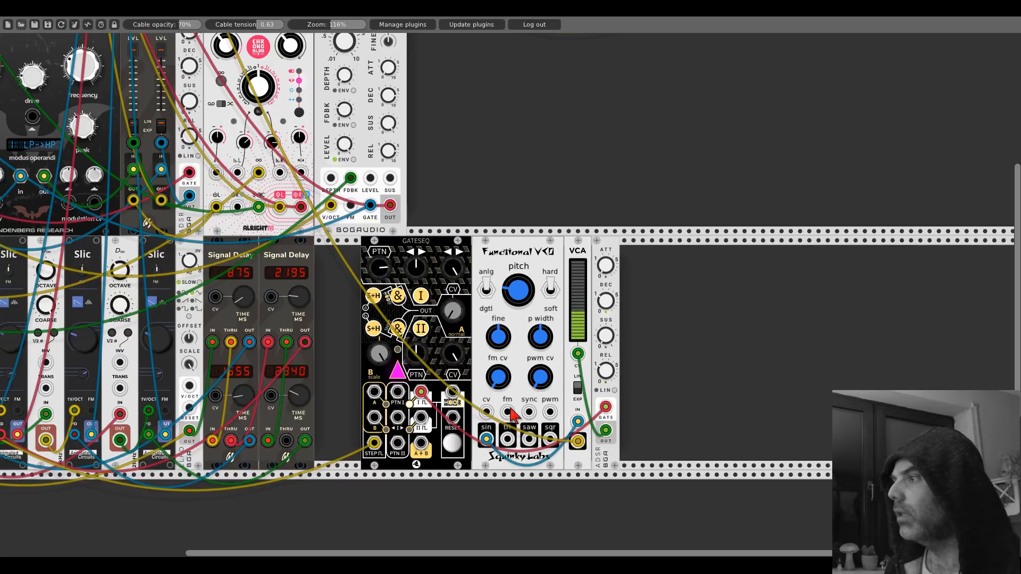
Patch the ADSR envelope into the Functional VCO's FM input and lower the VCO's pitch, checking it against the mixer
drag(507, 412, 606, 430)
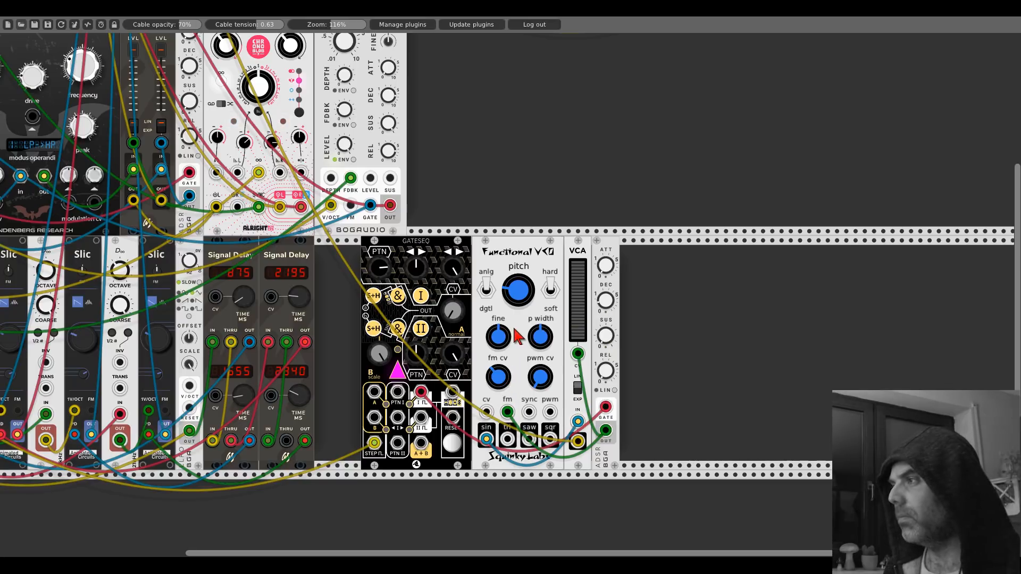
scroll(515, 335, up, 5)
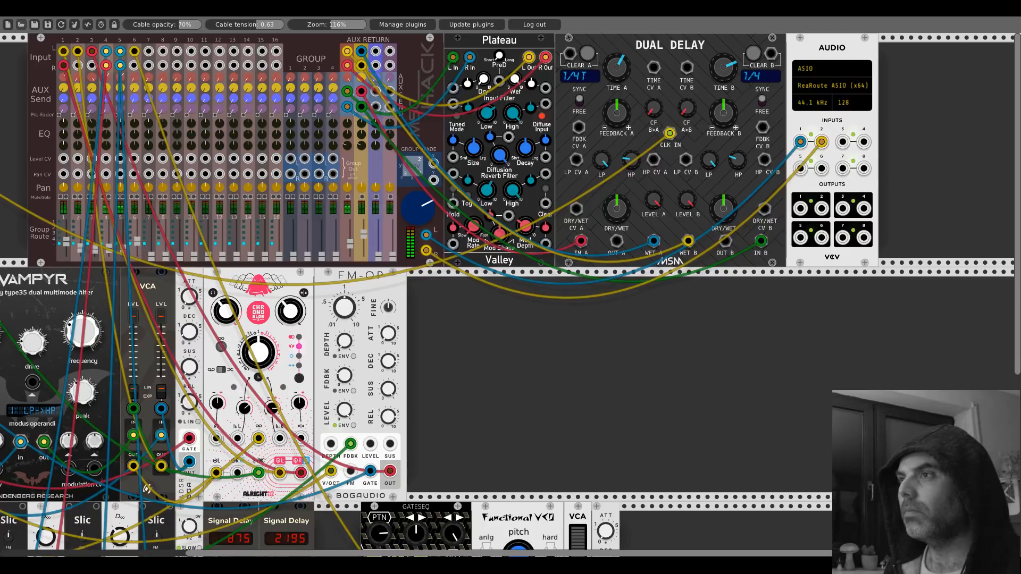
scroll(490, 312, down, 5)
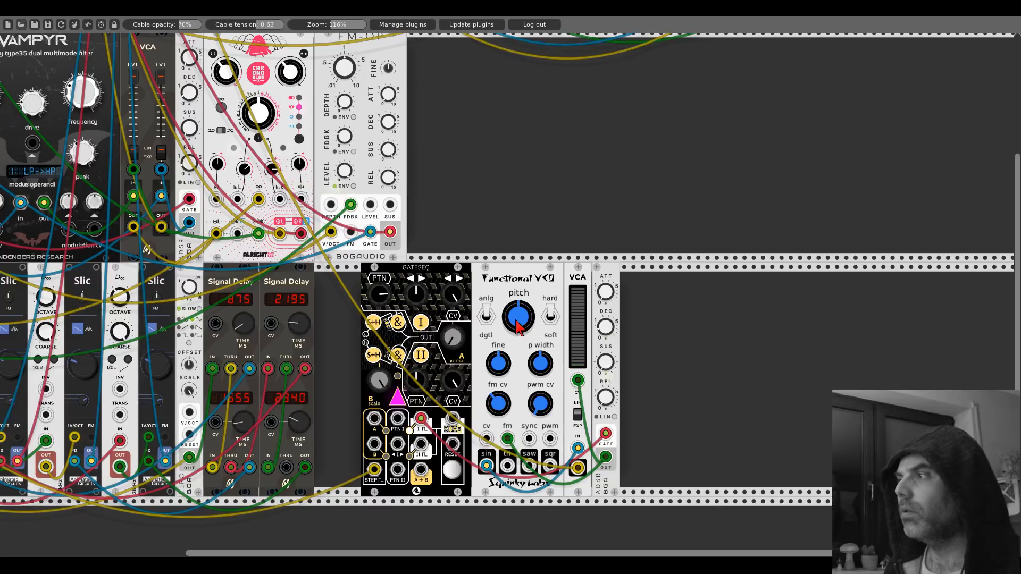
drag(516, 320, 515, 345)
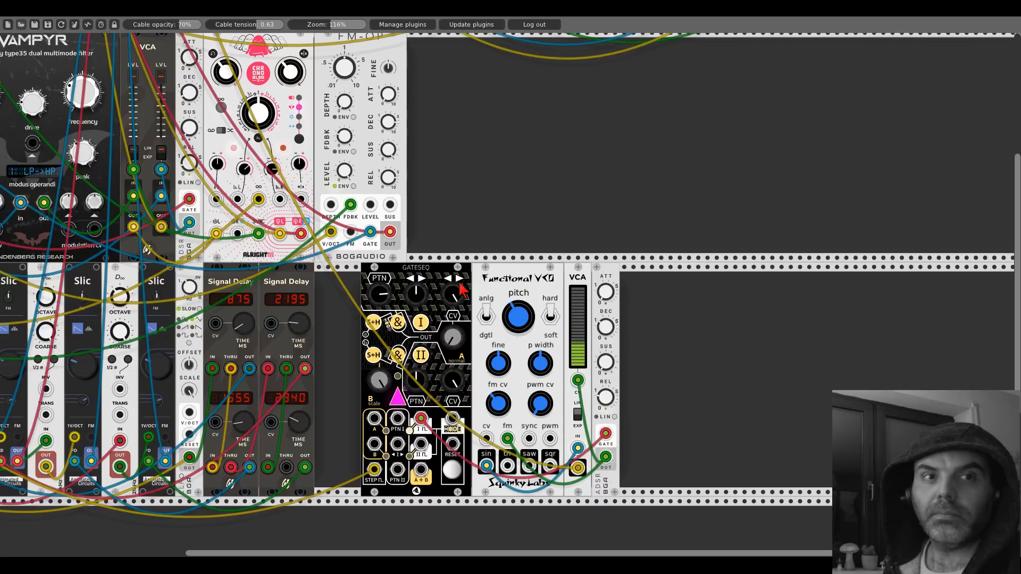
scroll(461, 289, up, 5)
scroll(462, 289, up, 3)
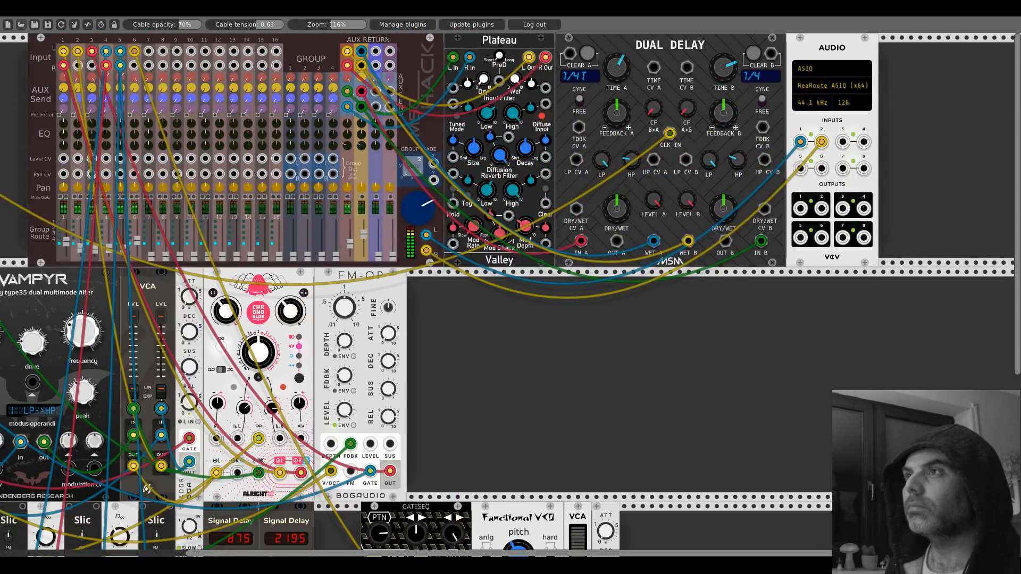
scroll(638, 354, down, 8)
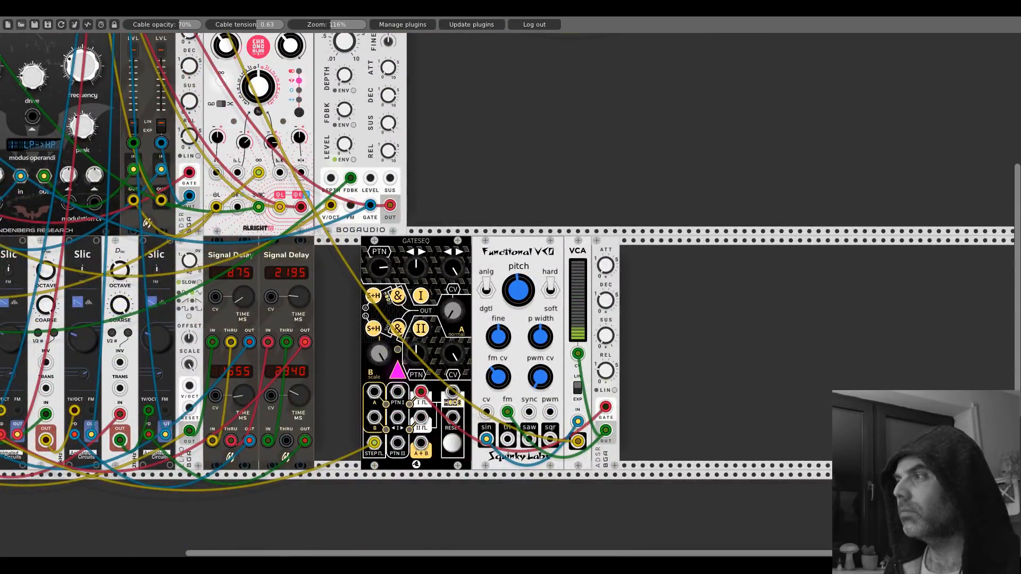
mouse_move(520, 297)
mouse_down()
mouse_move(520, 277)
mouse_move(520, 296)
mouse_up()
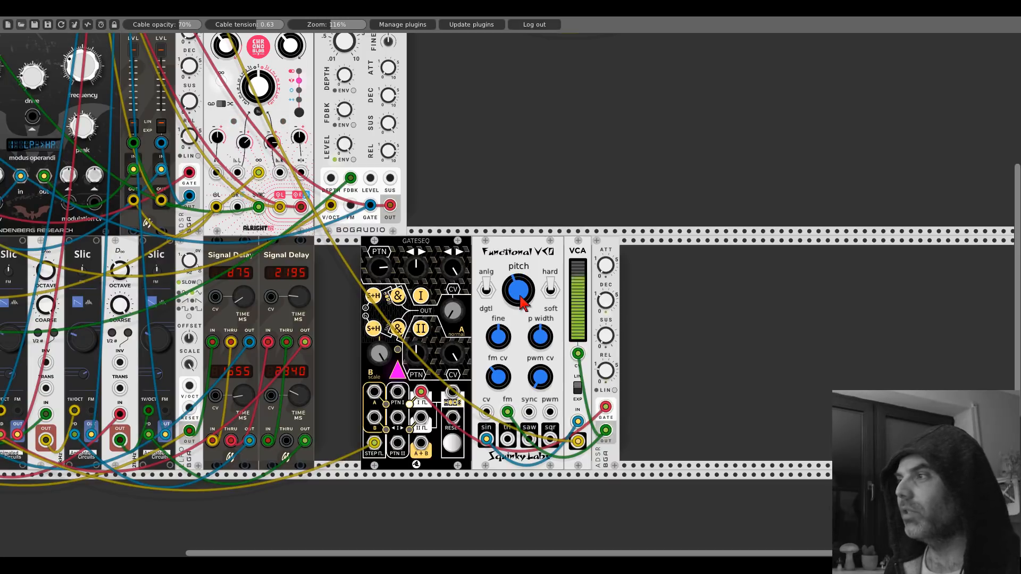
Duplicate the VCA-1 beside the ADSR, feed it a Splitting Hares output, and patch its output to the Functional VCO's CV input
key(ctrl+d)
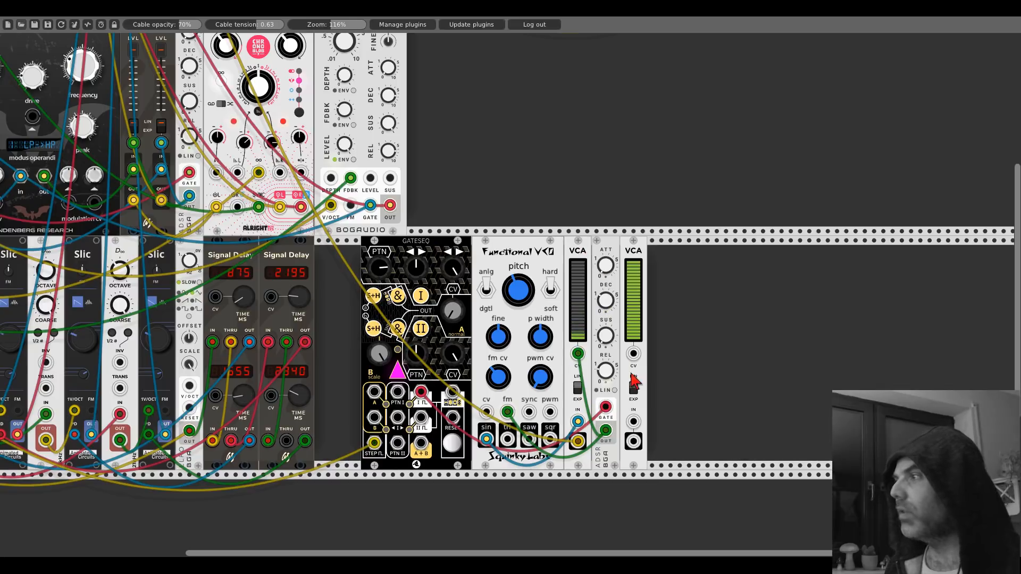
scroll(64, 266, left, 5)
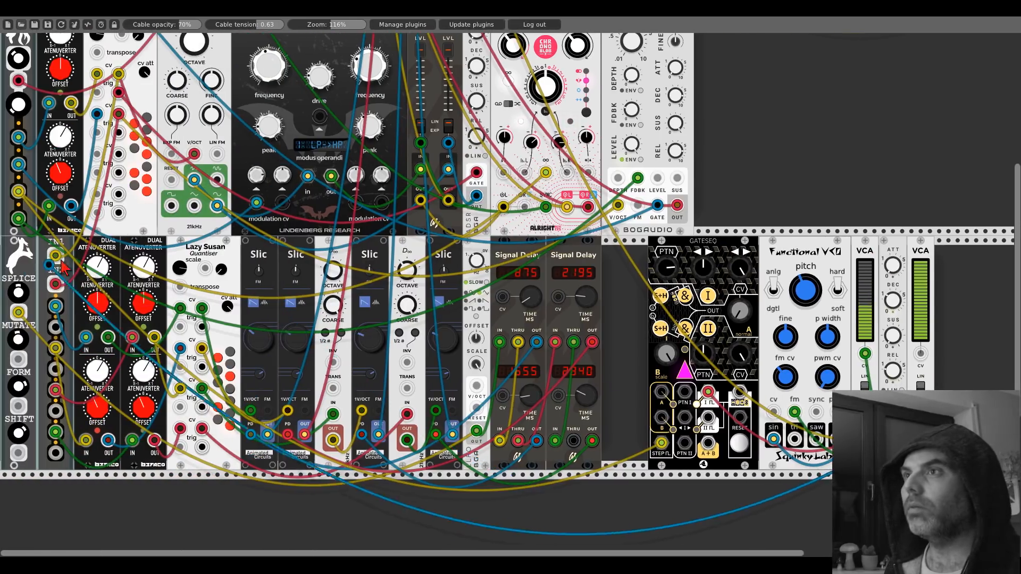
scroll(734, 186, right, 1)
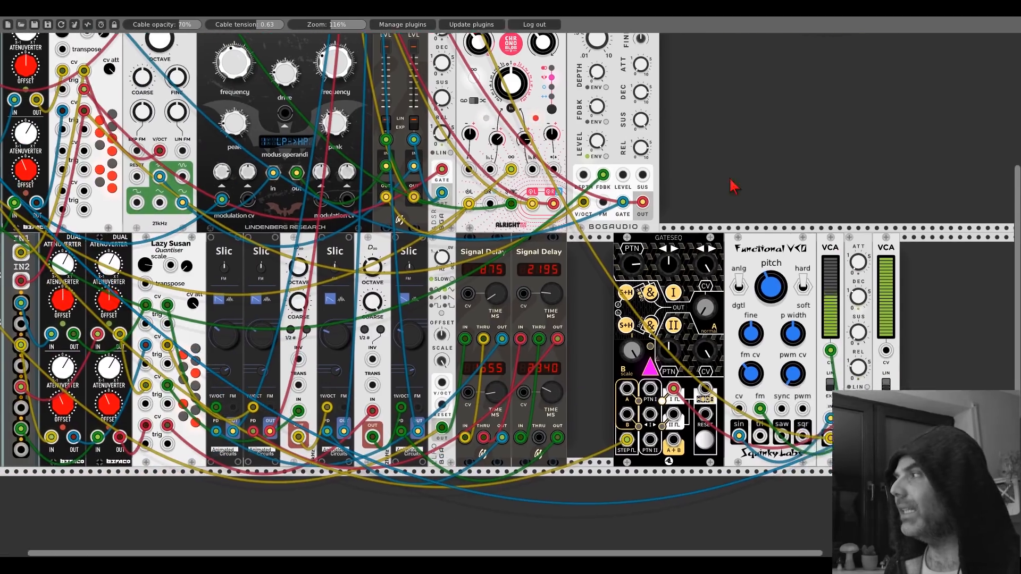
scroll(733, 186, right, 7)
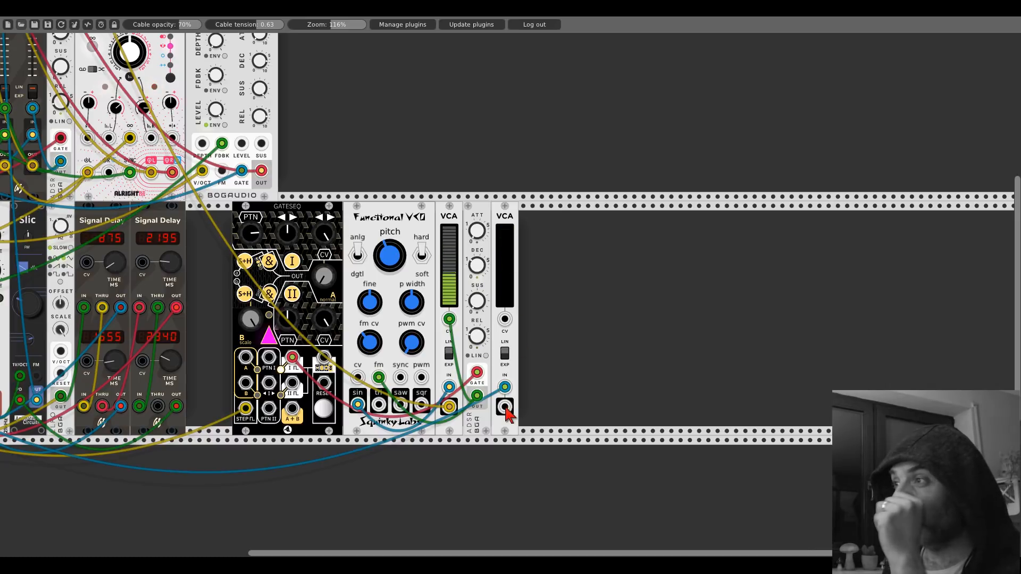
drag(505, 408, 357, 378)
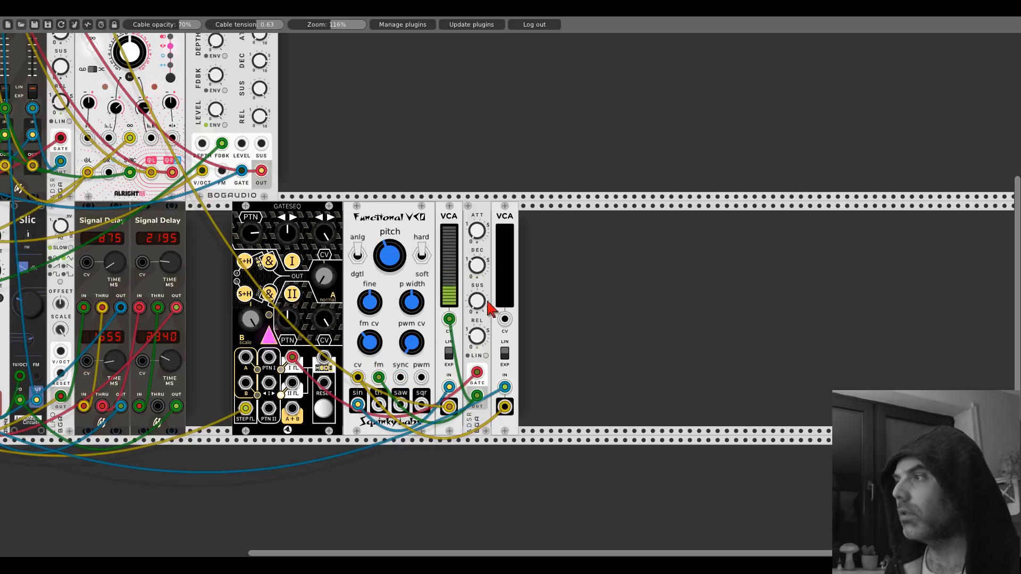
Set the duplicated VCA to a low level and adjust the Functional VCO's FM CV amount
mouse_move(503, 295)
mouse_down()
mouse_move(504, 278)
mouse_move(499, 296)
mouse_up()
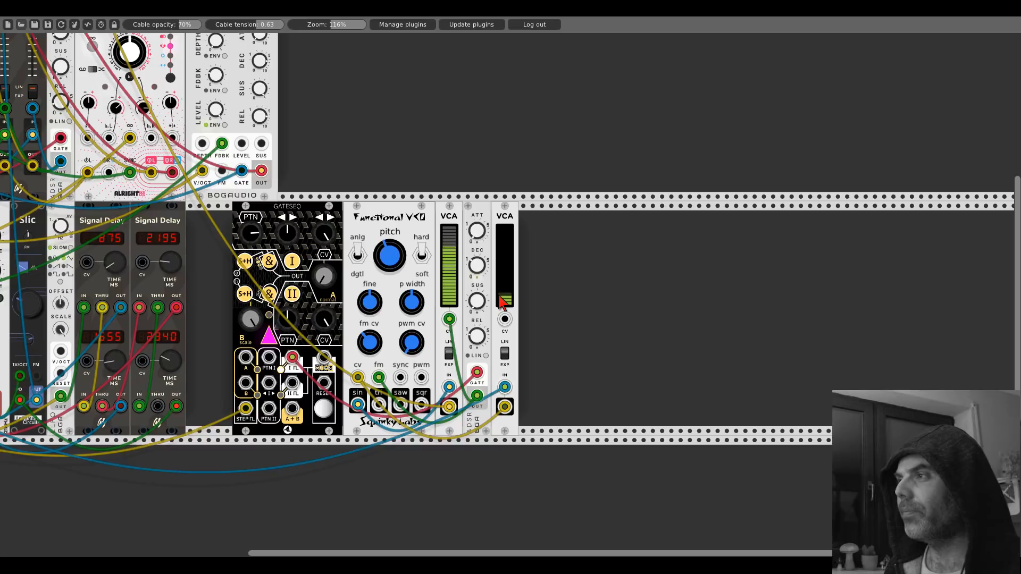
drag(360, 333, 360, 332)
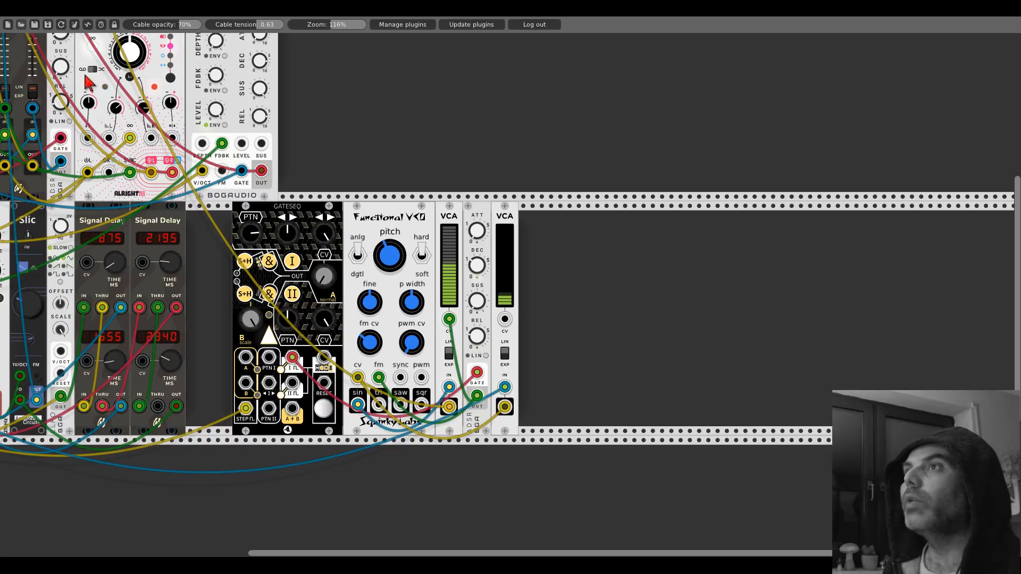
Add the Audible Instruments Utilities module in the empty space beside the FM-OP
scroll(334, 191, up, 1)
scroll(334, 192, up, 3)
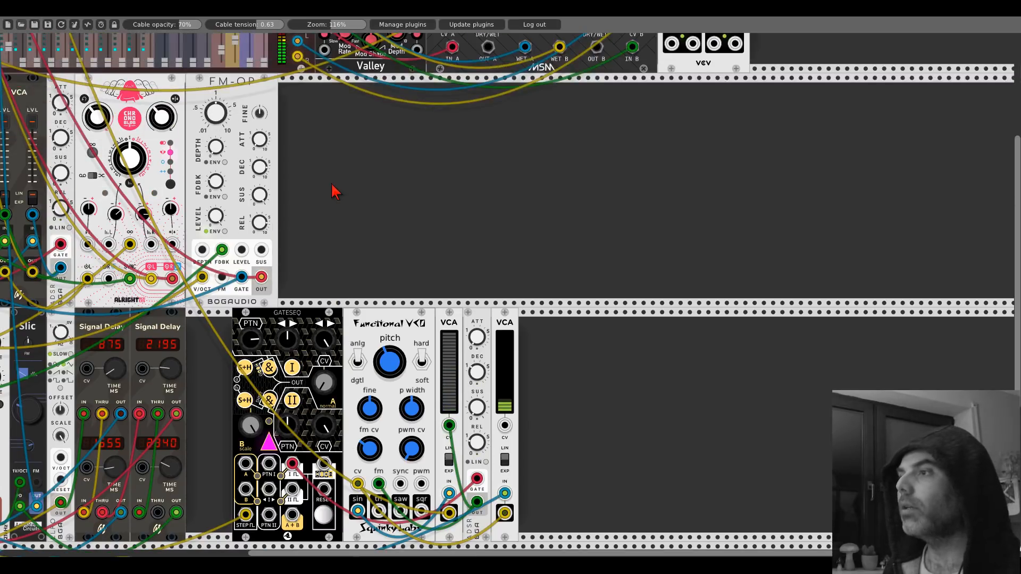
scroll(334, 191, down, 2)
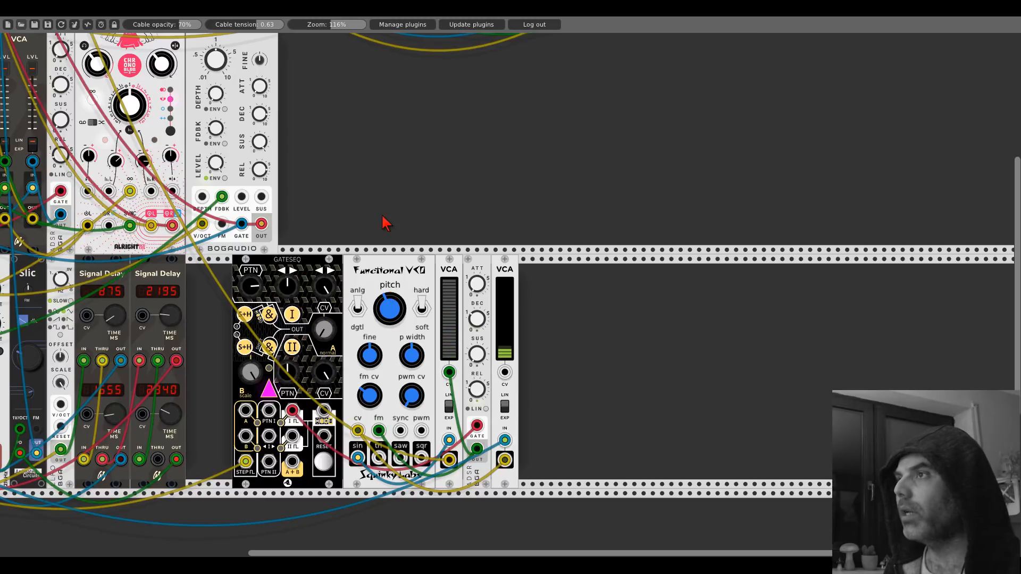
scroll(356, 181, up, 2)
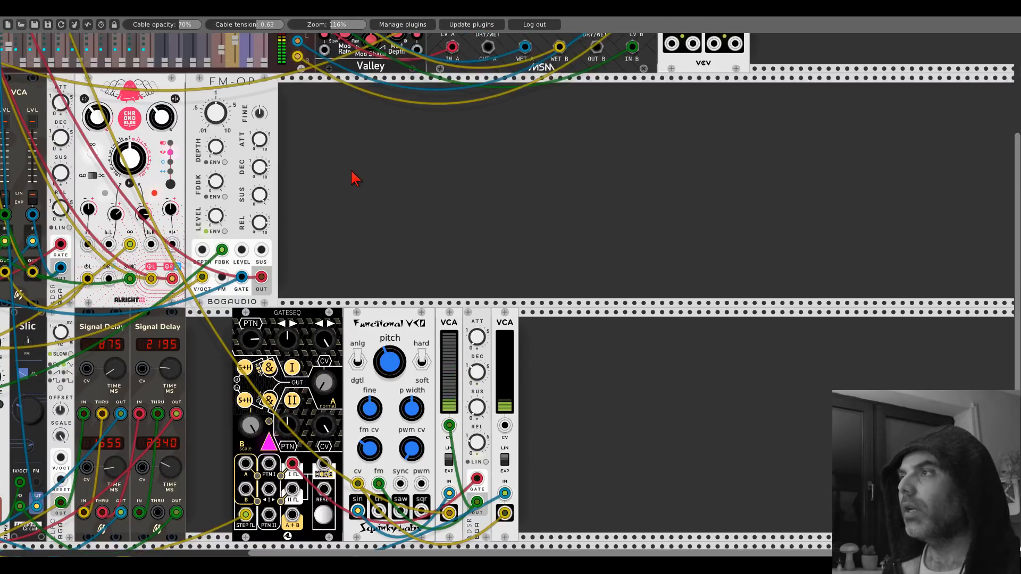
right_click(355, 178)
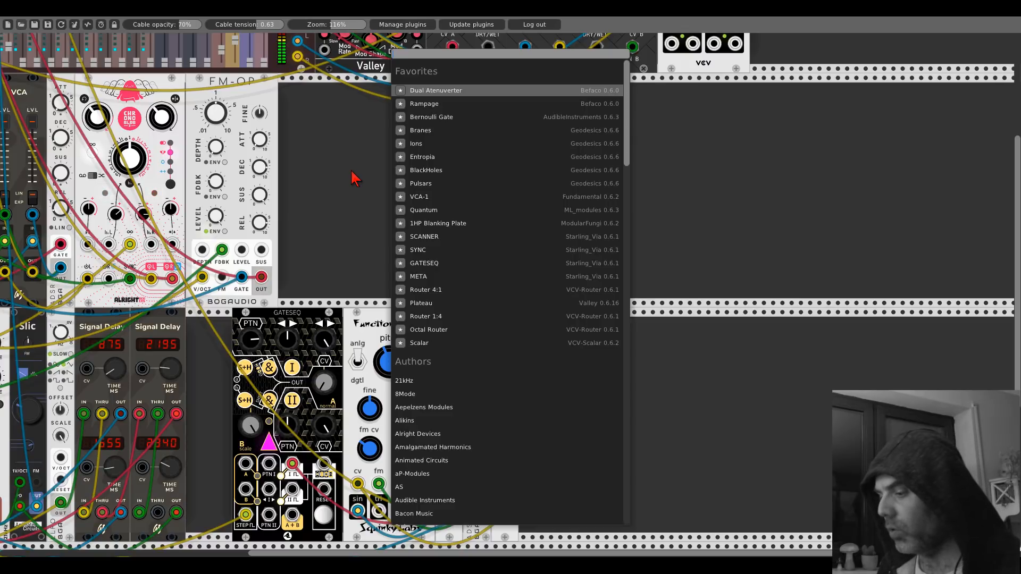
text(kink)
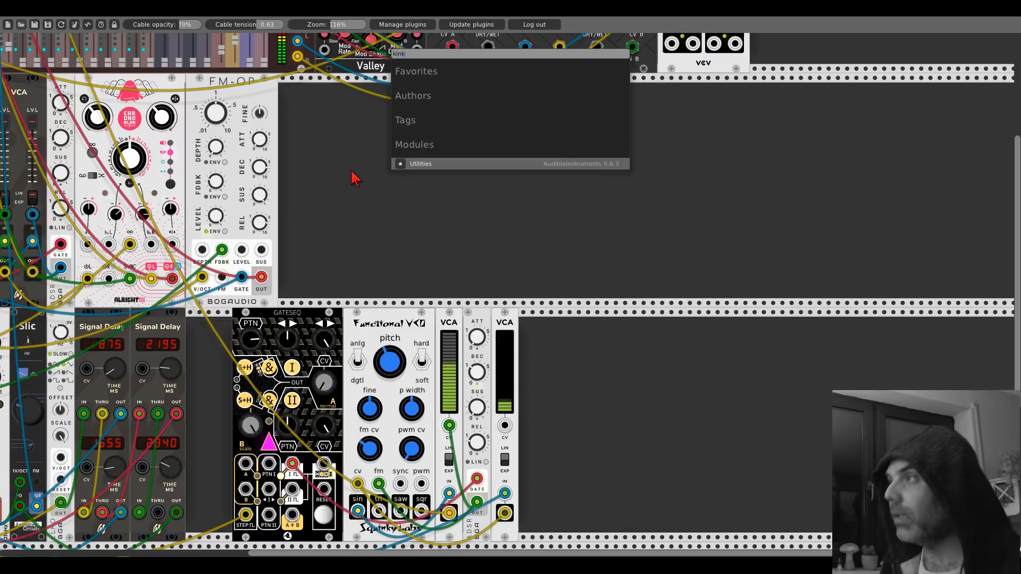
click(471, 163)
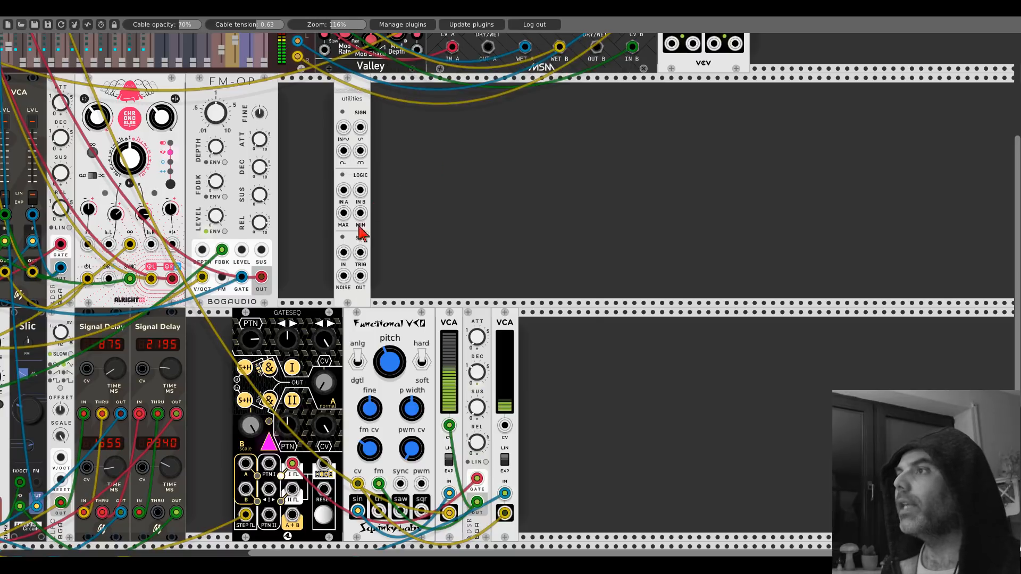
Patch the upper Lazy Susan's first quantised CV into the Utilities sample-and-hold input and connect a trigger source to its TRIG input
scroll(508, 294, left, 5)
scroll(175, 303, left, 8)
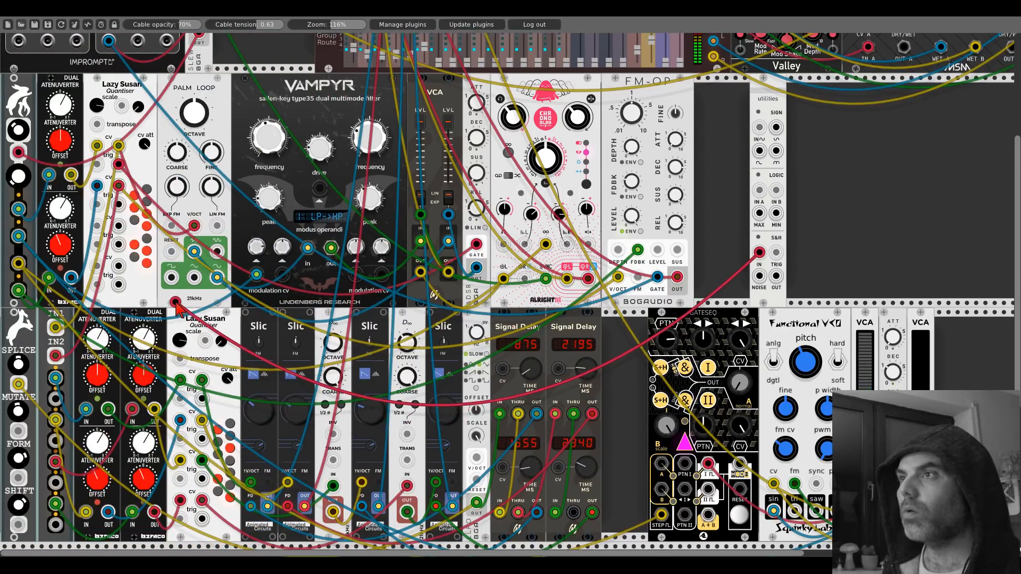
drag(176, 302, 120, 148)
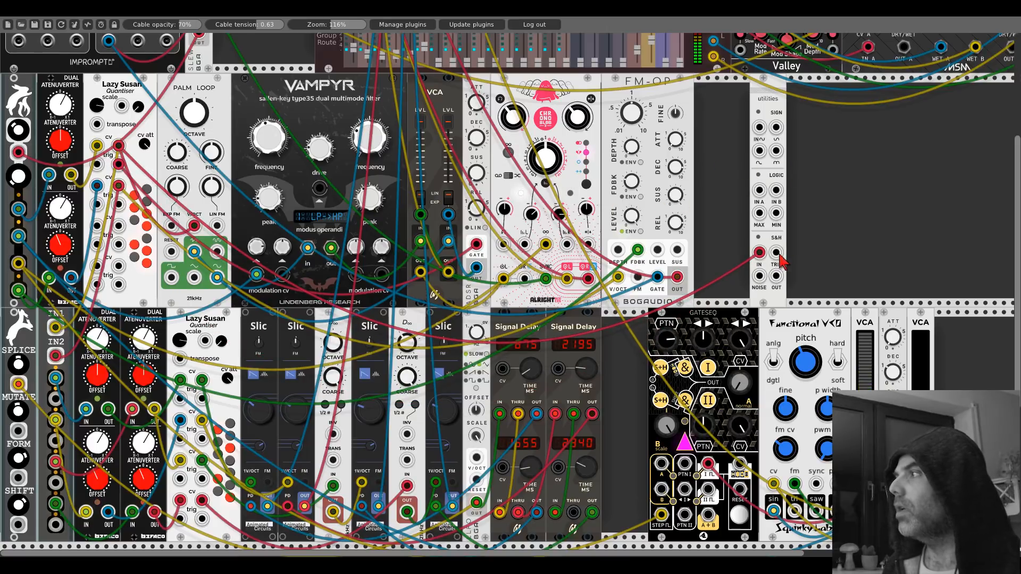
scroll(777, 255, up, 5)
drag(778, 254, 110, 173)
drag(801, 311, 436, 231)
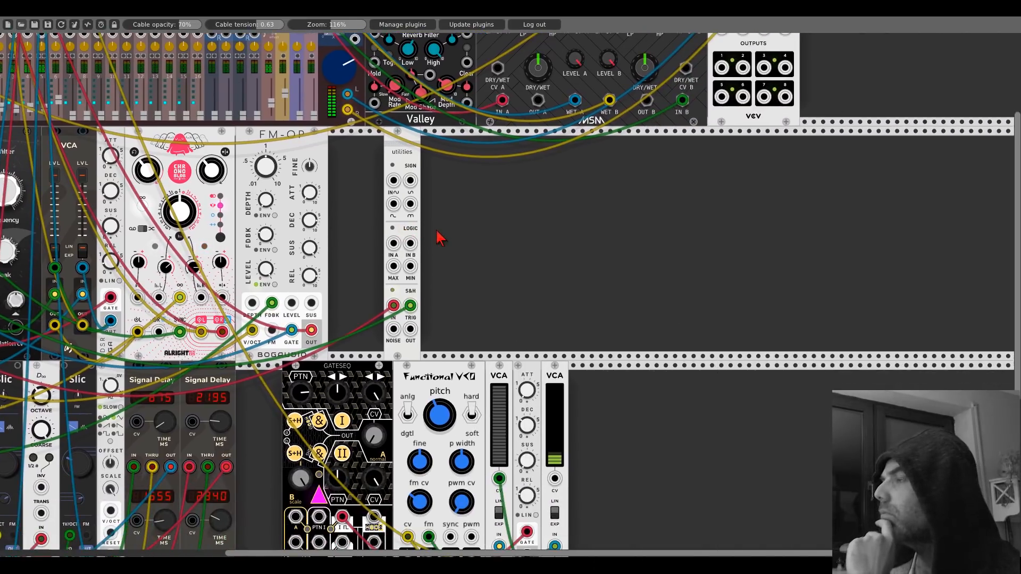
scroll(487, 257, up, 1)
right_click(483, 261)
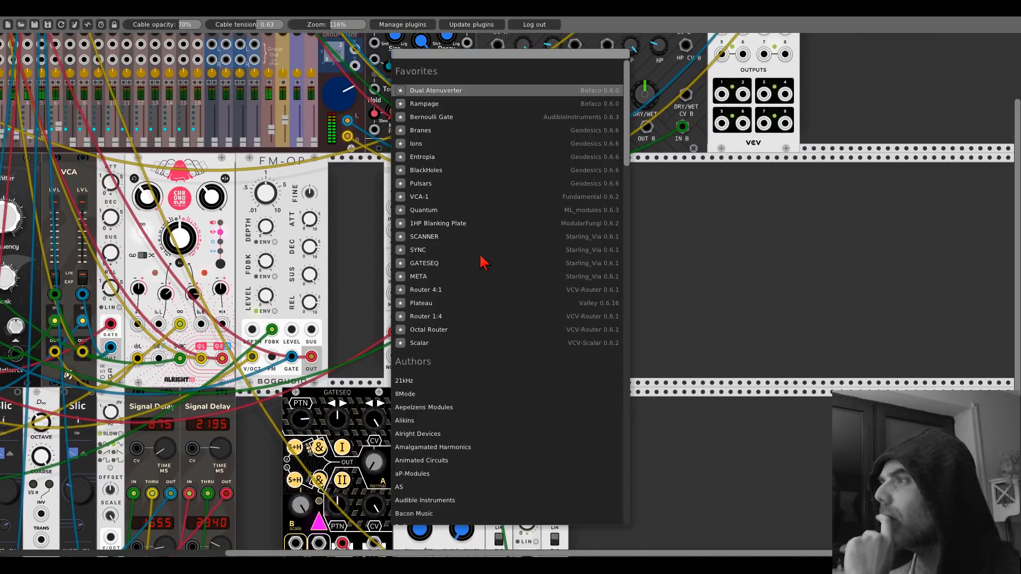
click(417, 381)
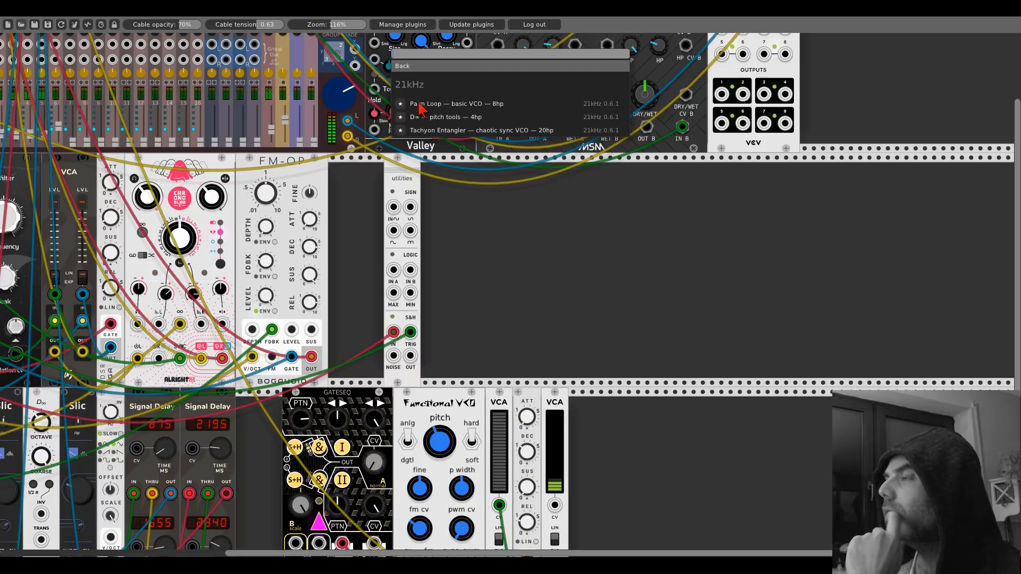
click(502, 256)
Search the module browser for "even" and add the EvenVCO module to the empty area of the second rack row
right_click(485, 248)
text(e)
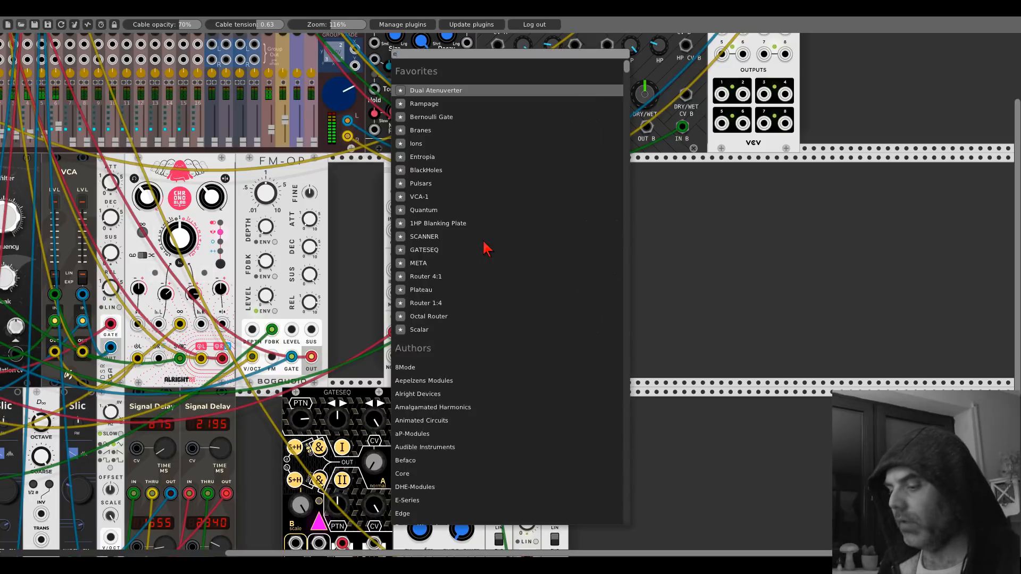
text(ven)
click(451, 165)
Search the module browser for "tange" and add the VultModules Tangents: Steiner-Parker Filter to the second rack row
right_click(551, 217)
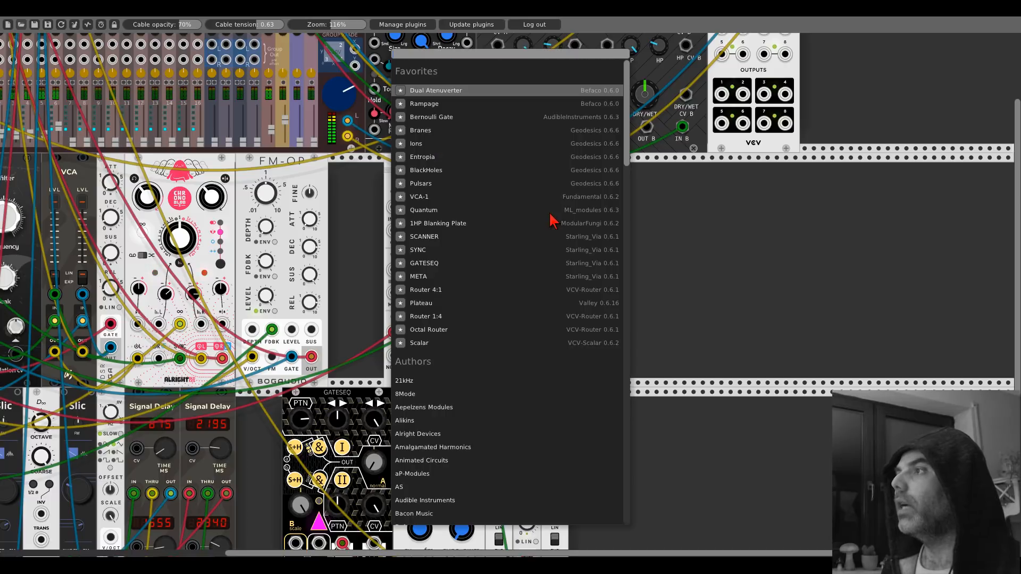
text(tagn)
key(BackSpace)
key(BackSpace)
key(BackSpace)
key(BackSpace)
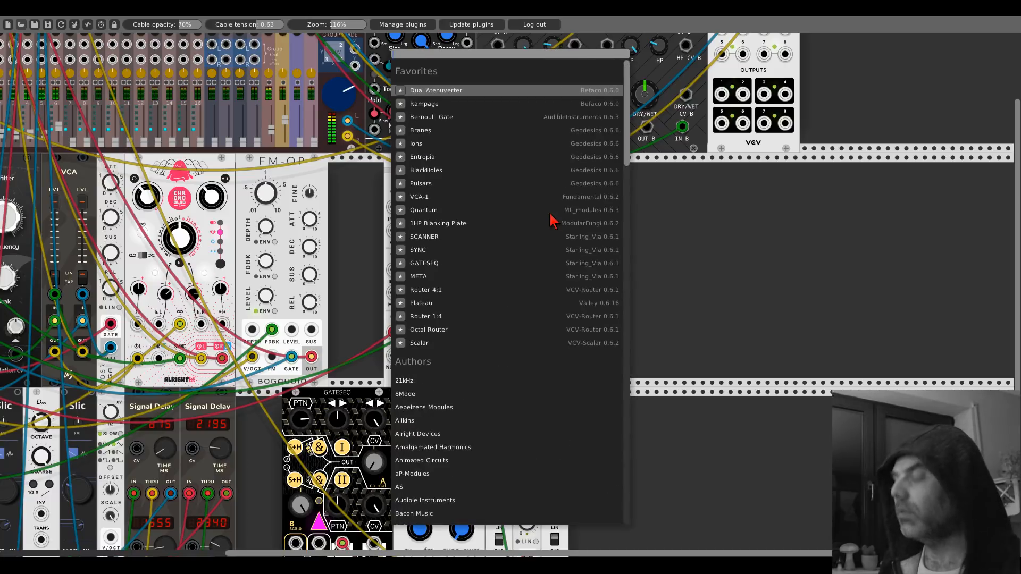
text(tange)
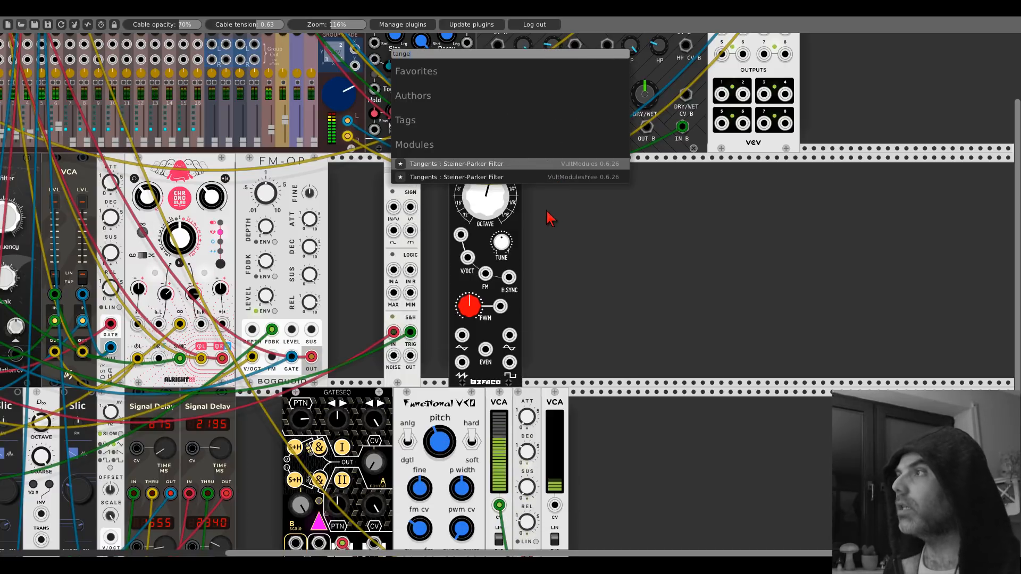
click(468, 163)
Place the EvenVCO directly beside the Utilities module and the Tangents filter directly beside the EvenVCO
drag(497, 162, 469, 162)
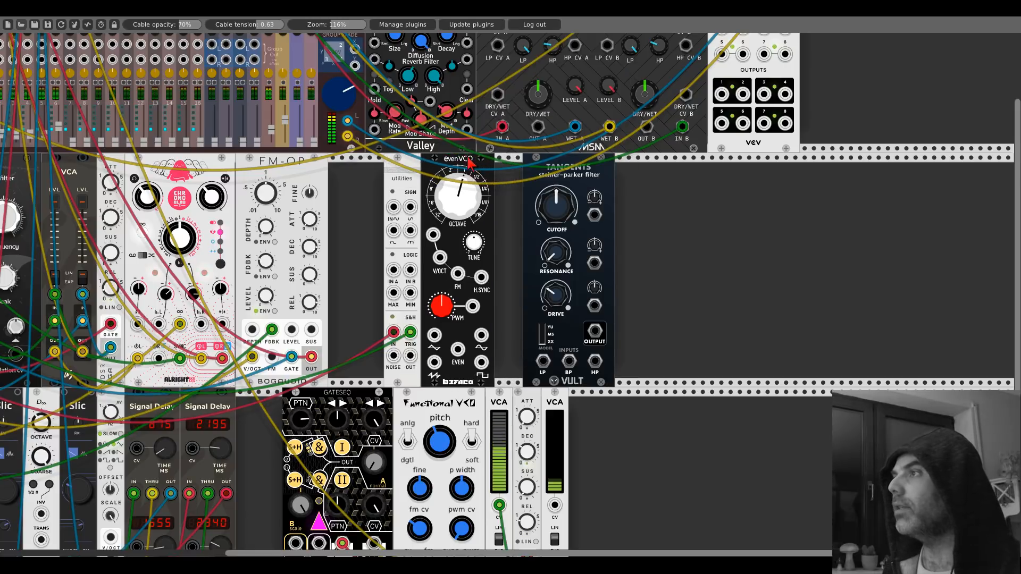
drag(534, 170, 594, 181)
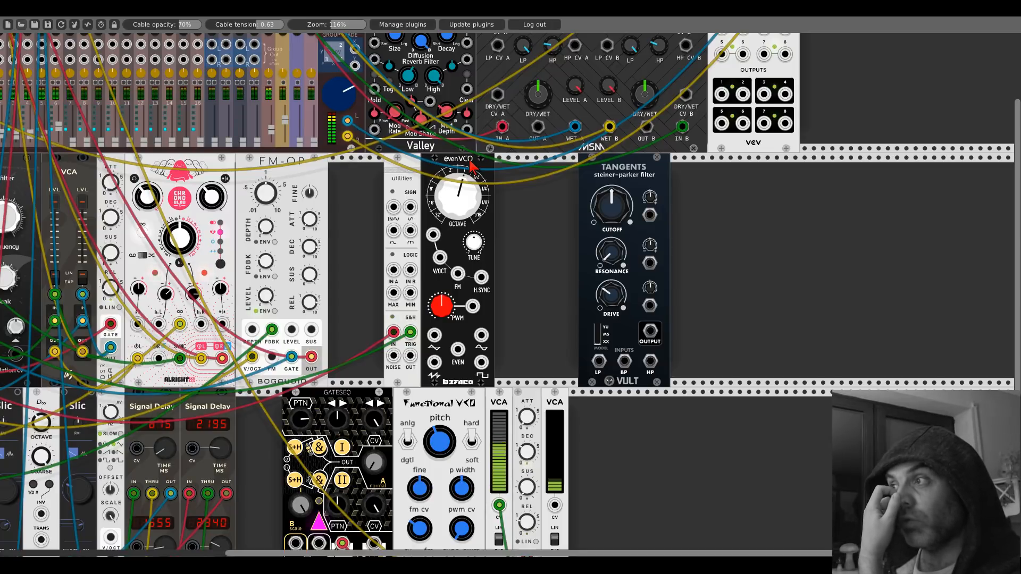
drag(593, 168, 510, 168)
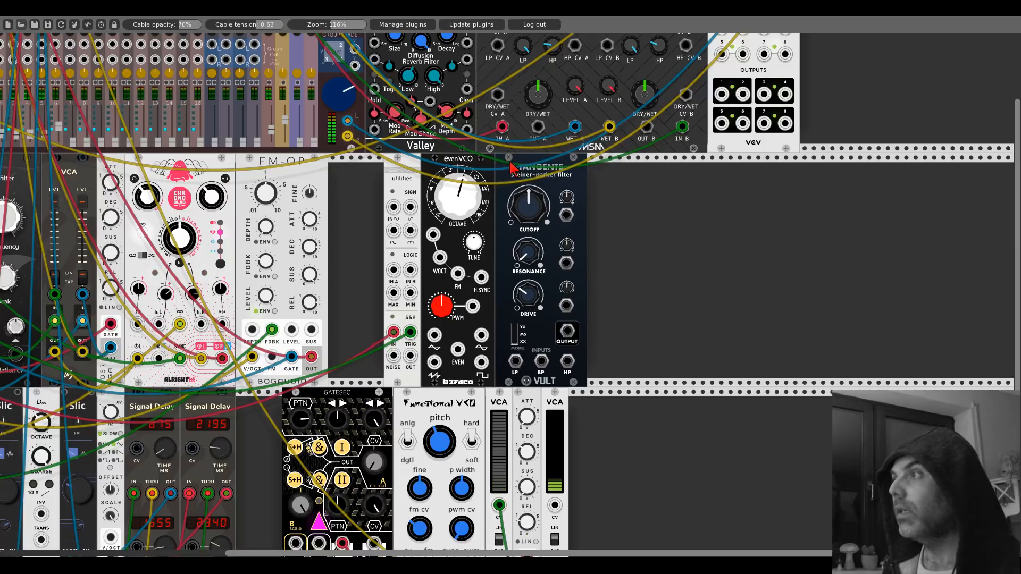
Patch the EvenVCO sawtooth output into the Tangents LP input and the filter's output into mixer channel 7, with the oscillator's octave lowered
drag(457, 196, 516, 361)
drag(567, 331, 70, 50)
scroll(563, 330, up, 4)
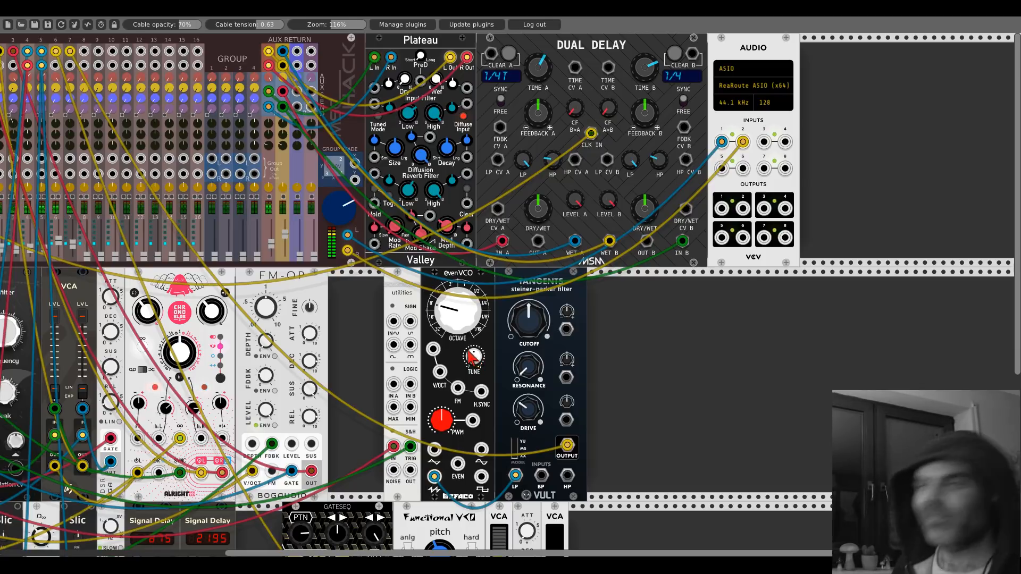
Delete the Utilities module and shift the Tangents filter and EvenVCO along the row to free space before the oscillator
right_click(402, 290)
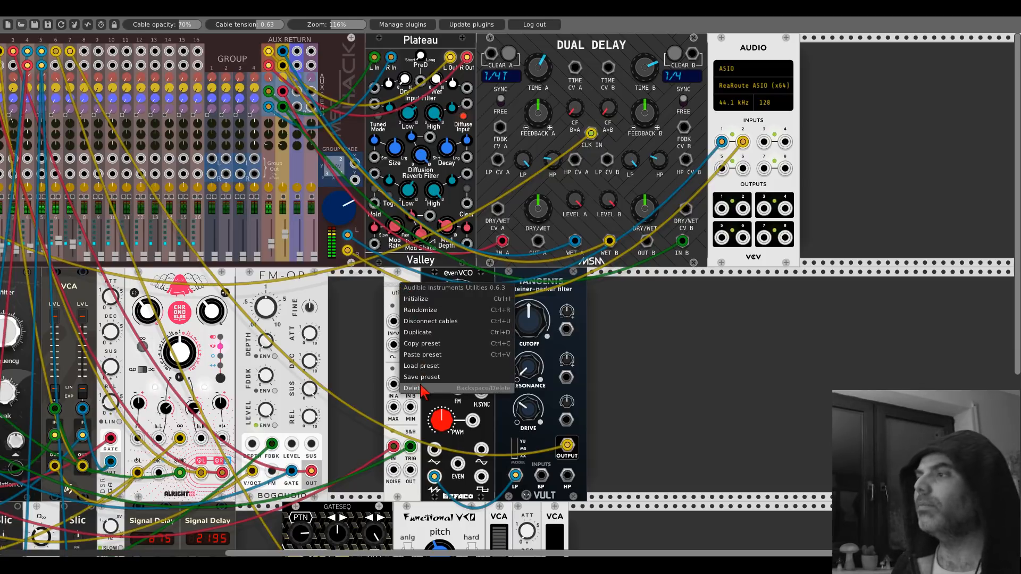
click(500, 387)
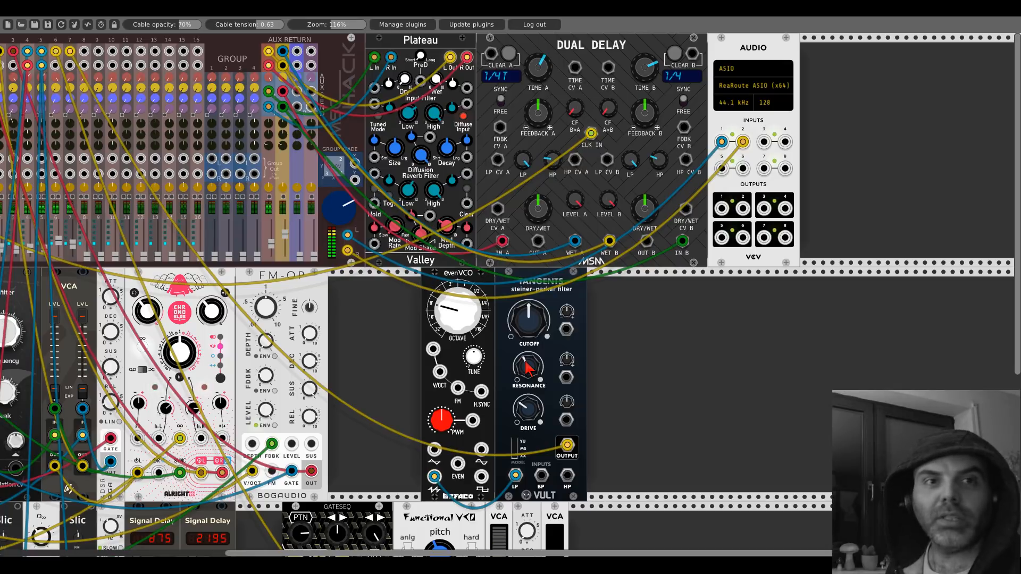
drag(534, 284, 590, 284)
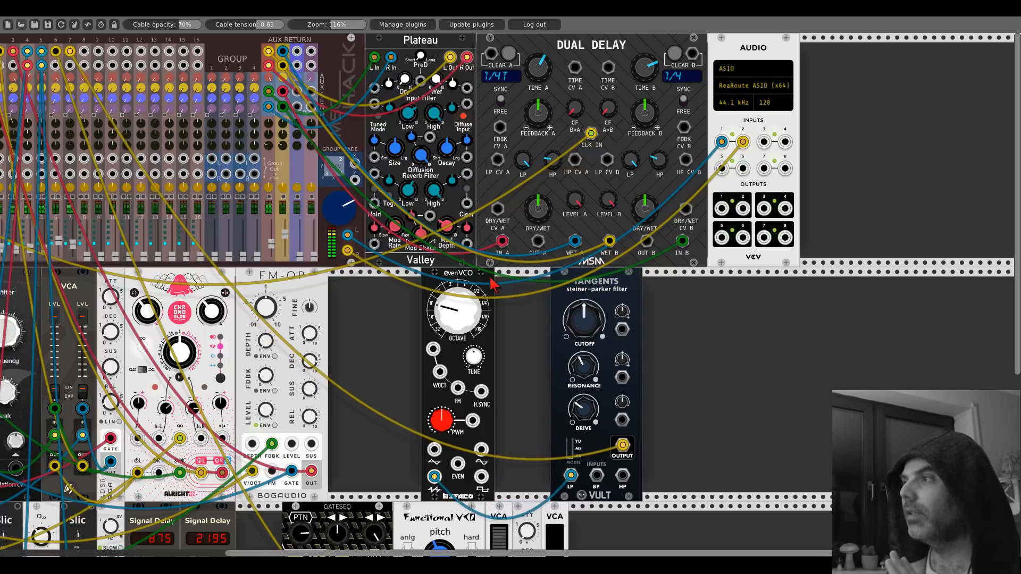
drag(485, 284, 545, 285)
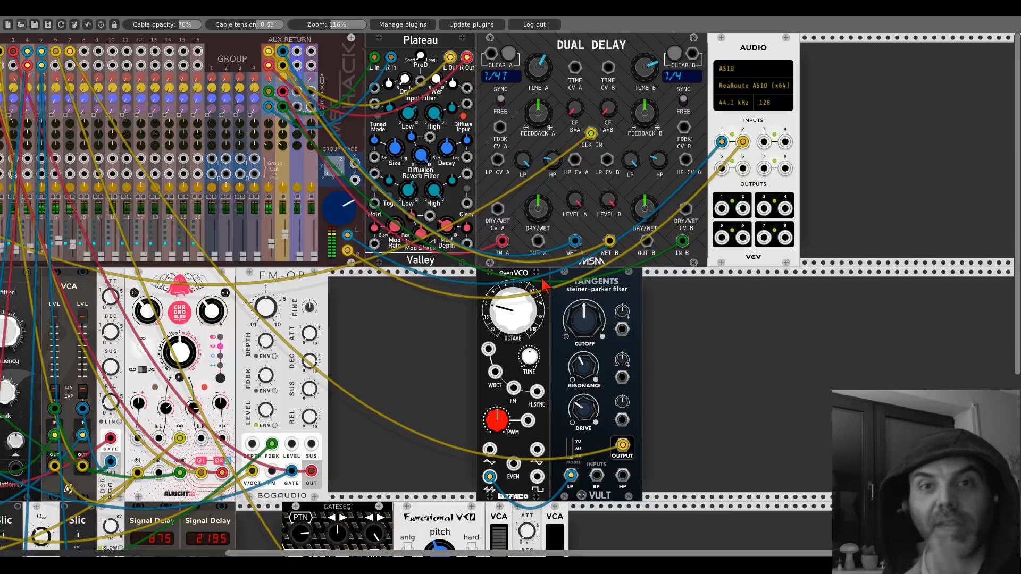
Add the ML_modules Constants module and place it in the gap between FM-OP and the EvenVCO
right_click(430, 322)
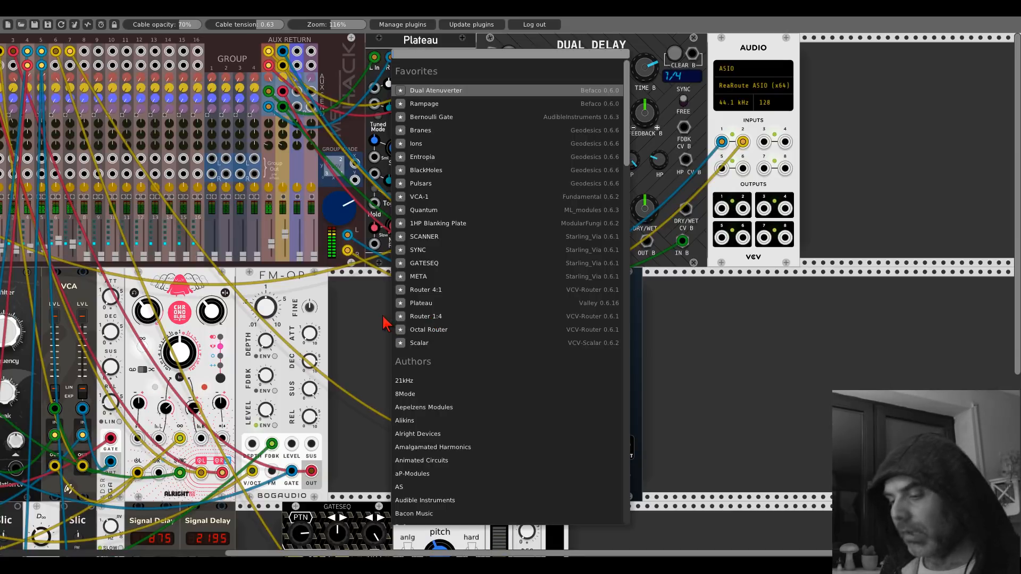
text(cons)
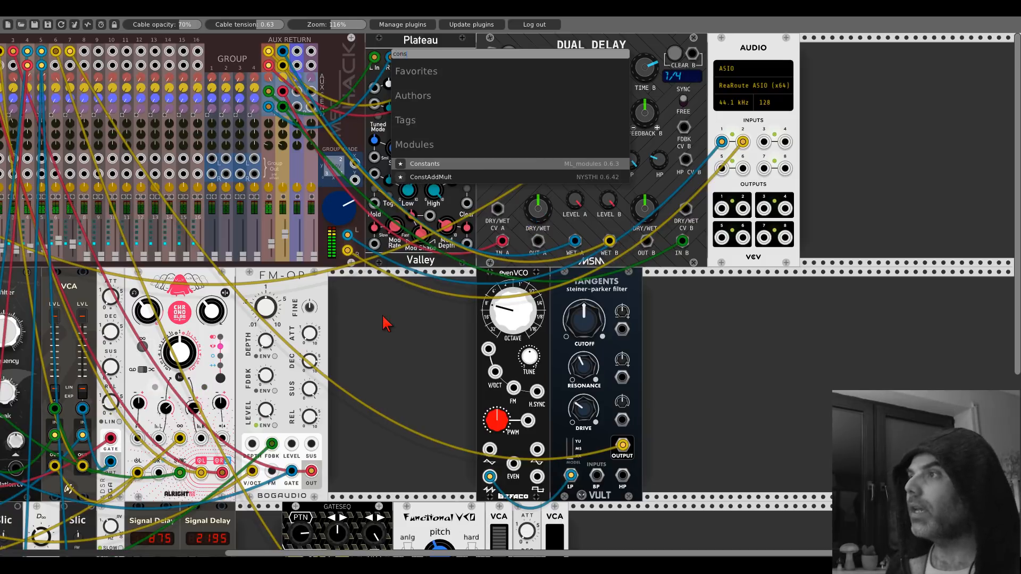
click(432, 168)
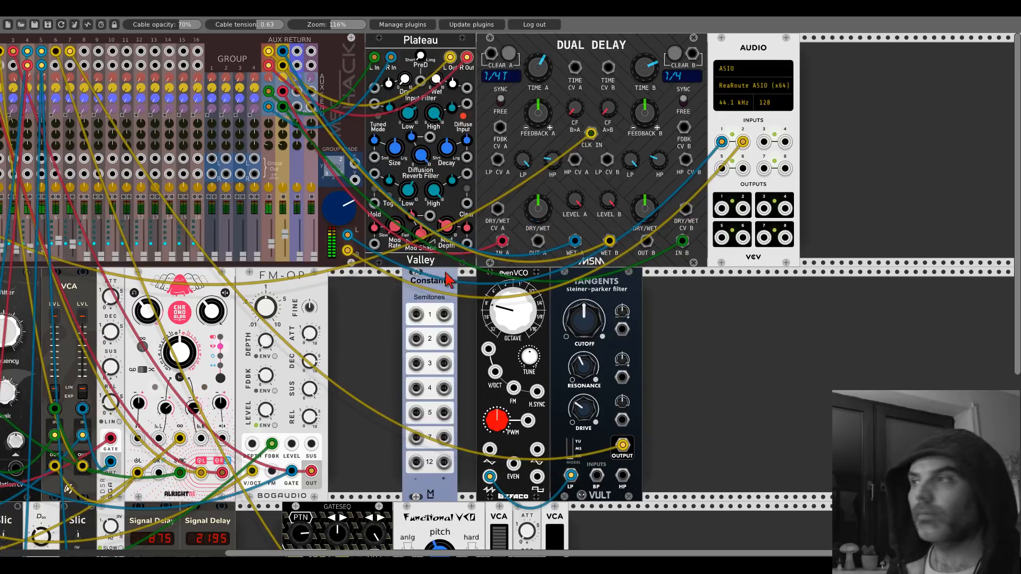
drag(446, 277, 409, 279)
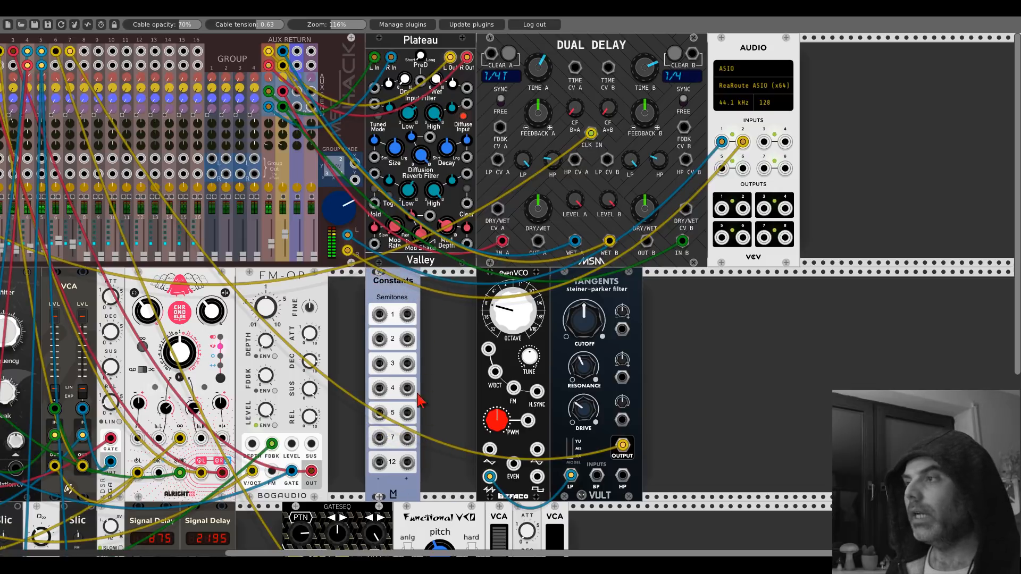
Search the module browser for "sequentia" and add Sequential Switch 2 between Constants and the EvenVCO
right_click(440, 364)
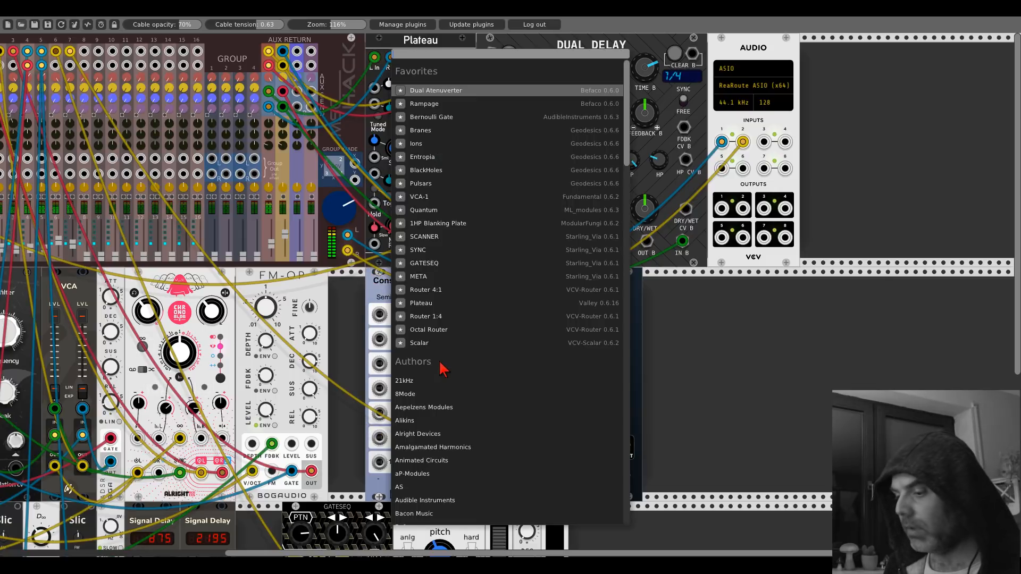
text(sequentia)
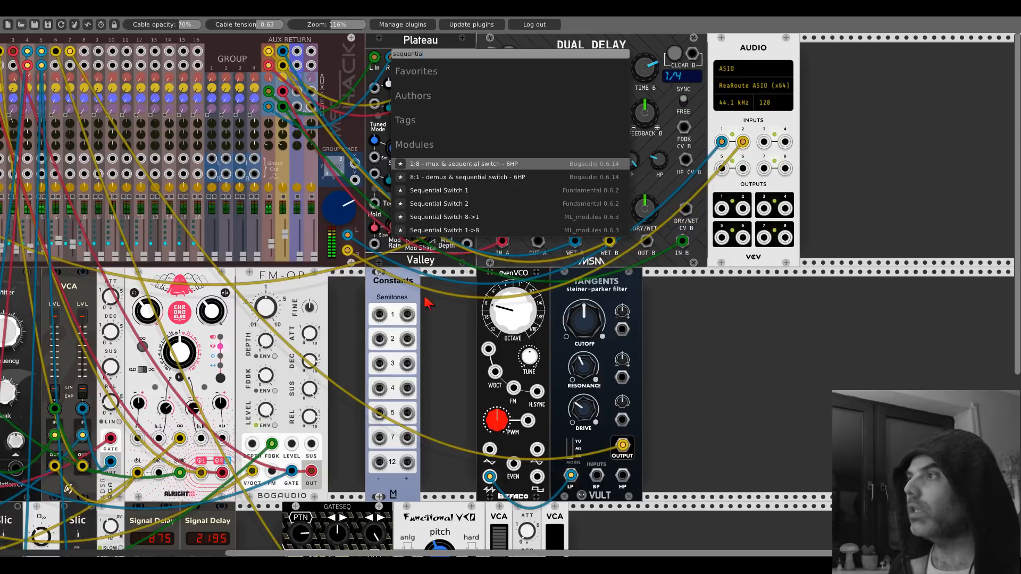
key(Down)
key(Down)
key(Down)
key(Return)
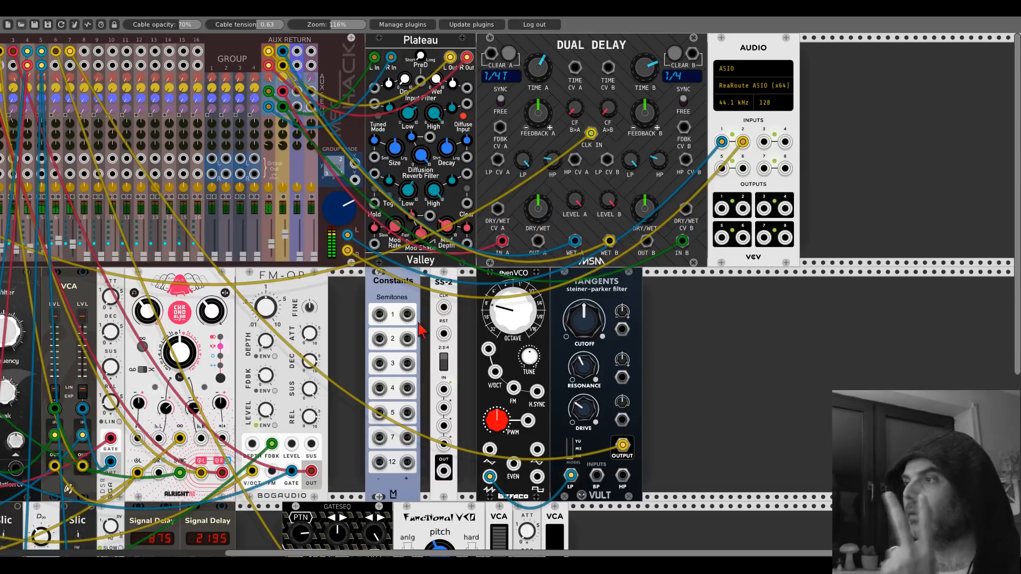
Place Constants against the SS-2 switch, then patch its -7 semitone output into the second switch input and the switch output into EvenVCO V/OCT
drag(407, 296, 416, 295)
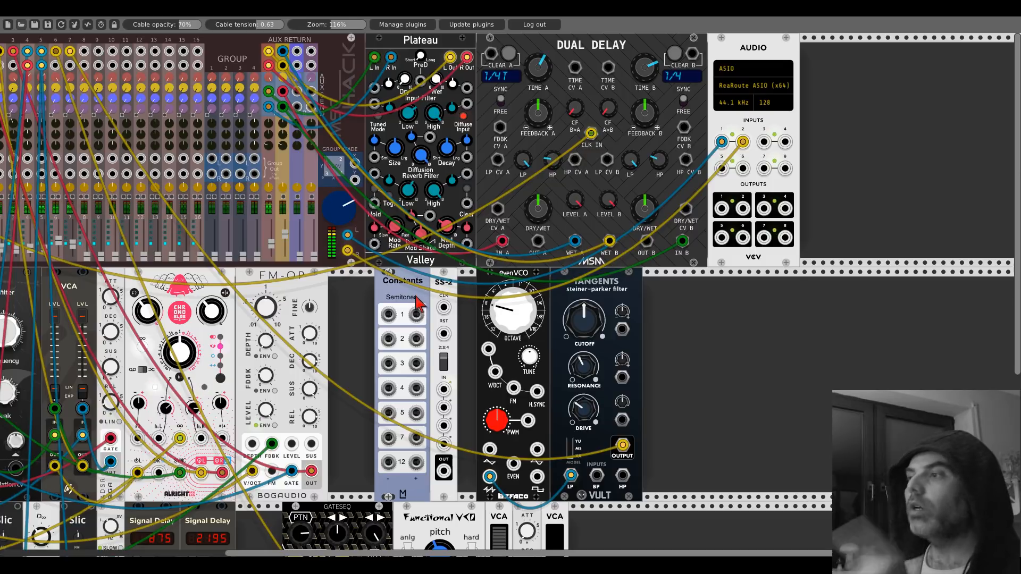
drag(389, 437, 449, 420)
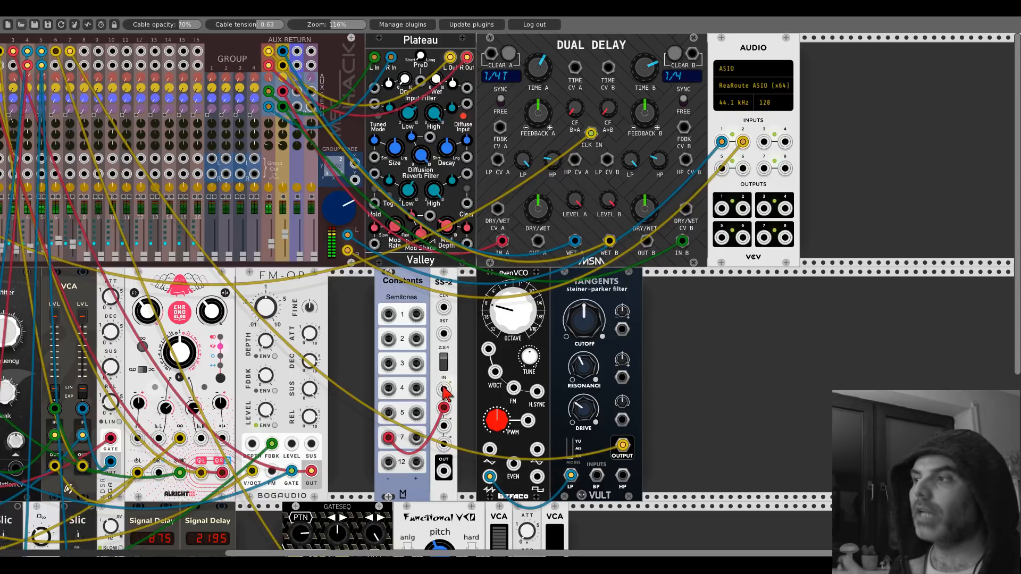
drag(444, 470, 490, 374)
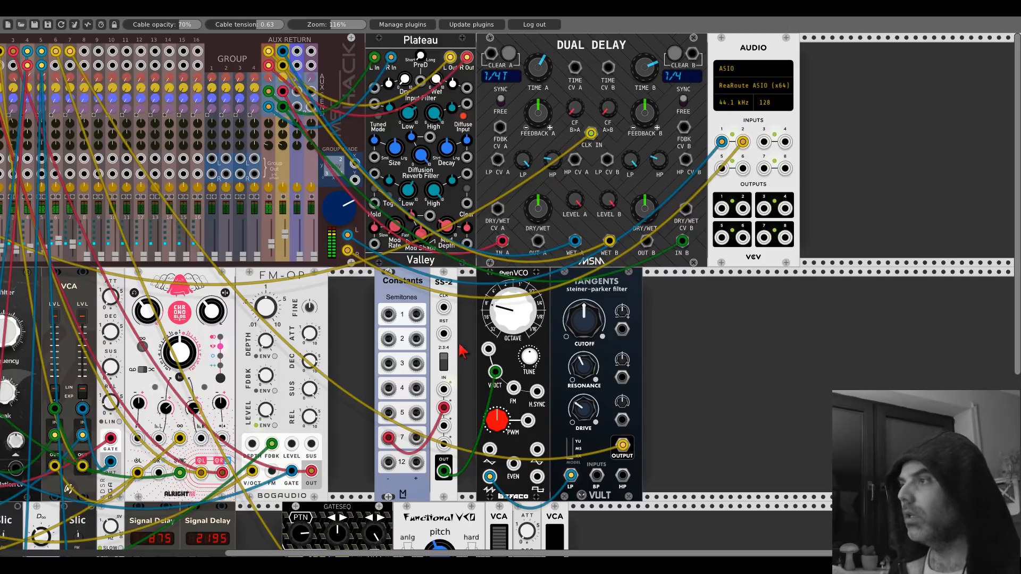
Connect the SS-2 switch's clock input to the CLK 1 output of the Clocked module
scroll(183, 221, left, 10)
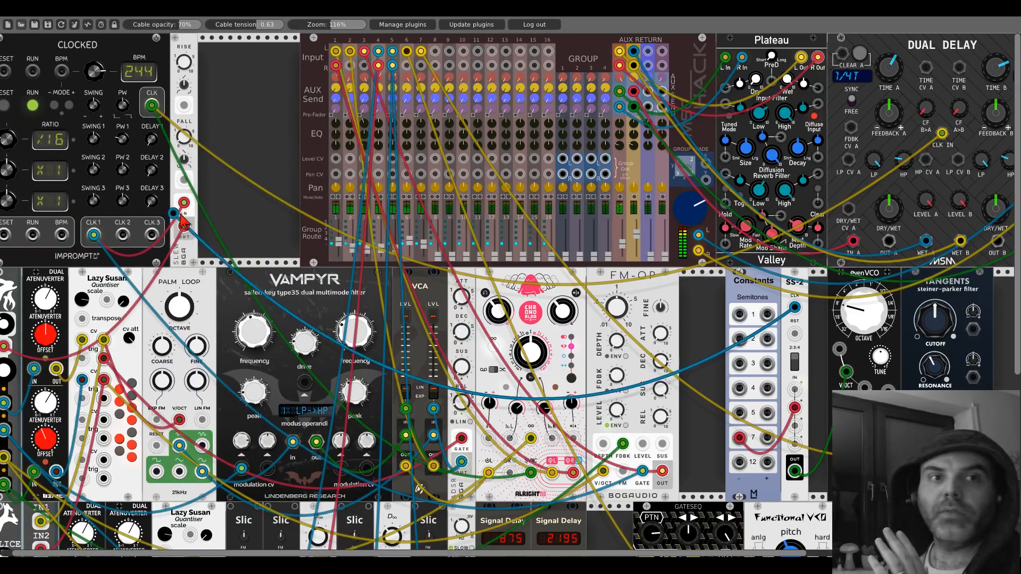
drag(182, 218, 108, 234)
drag(708, 353, 275, 334)
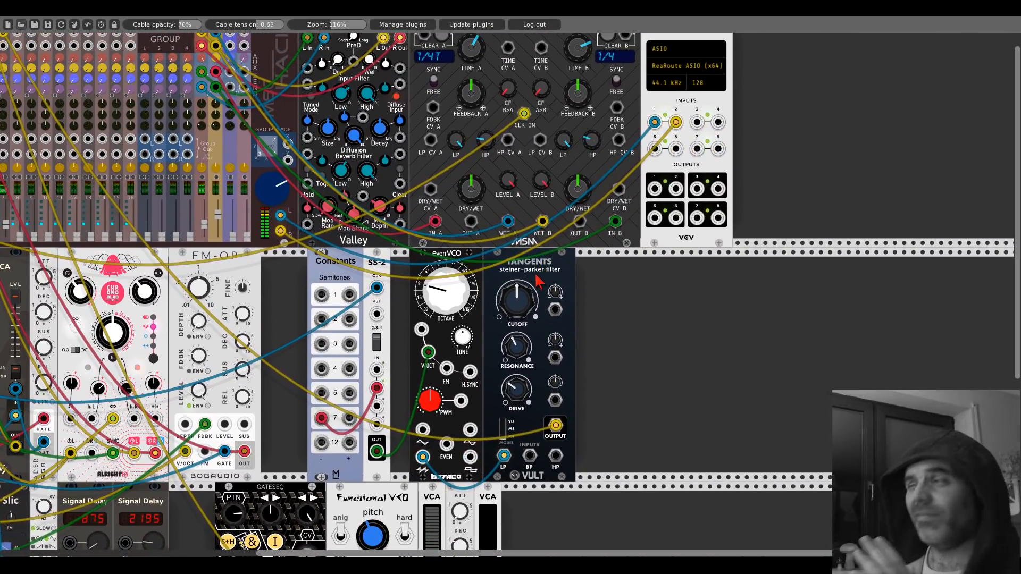
mouse_move(525, 305)
mouse_down()
mouse_move(525, 282)
mouse_move(524, 311)
mouse_up()
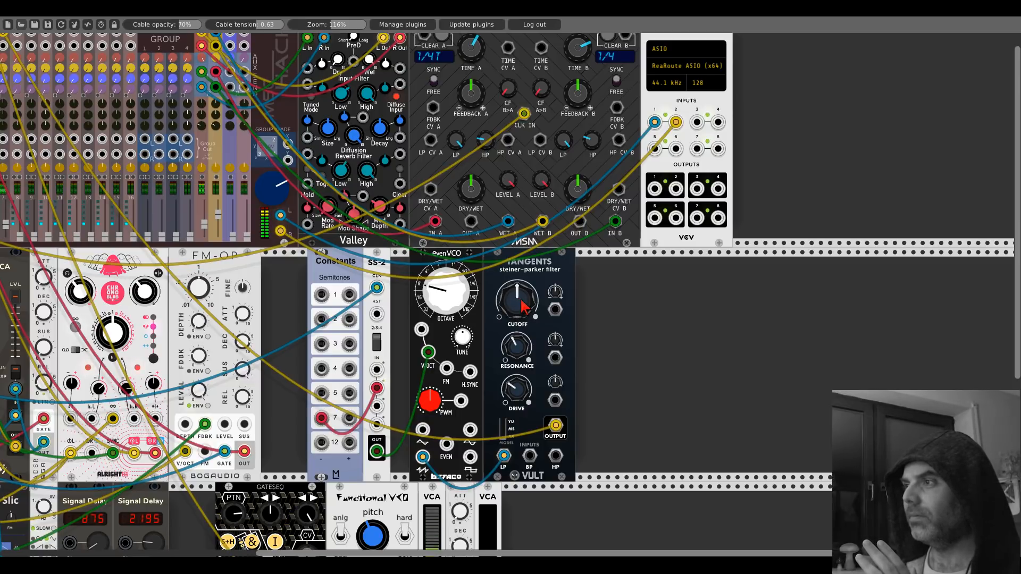
Set Clocked's second clock ratio to /37 and patch its CLK 2 output into the SS-2 clock input in place of CLK 1
drag(275, 298, 763, 349)
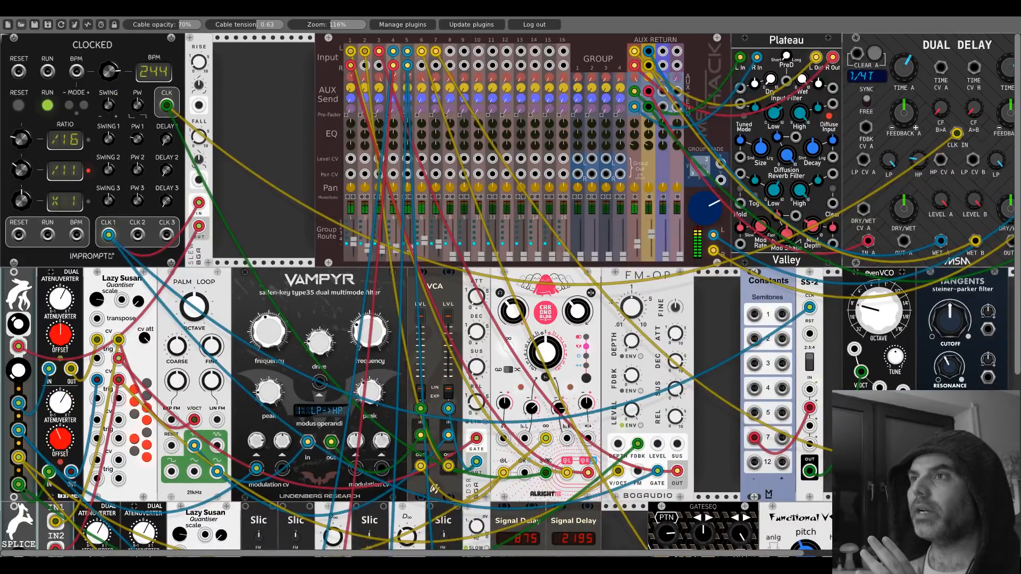
mouse_move(21, 170)
mouse_down()
mouse_move(21, 185)
mouse_move(23, 169)
mouse_up()
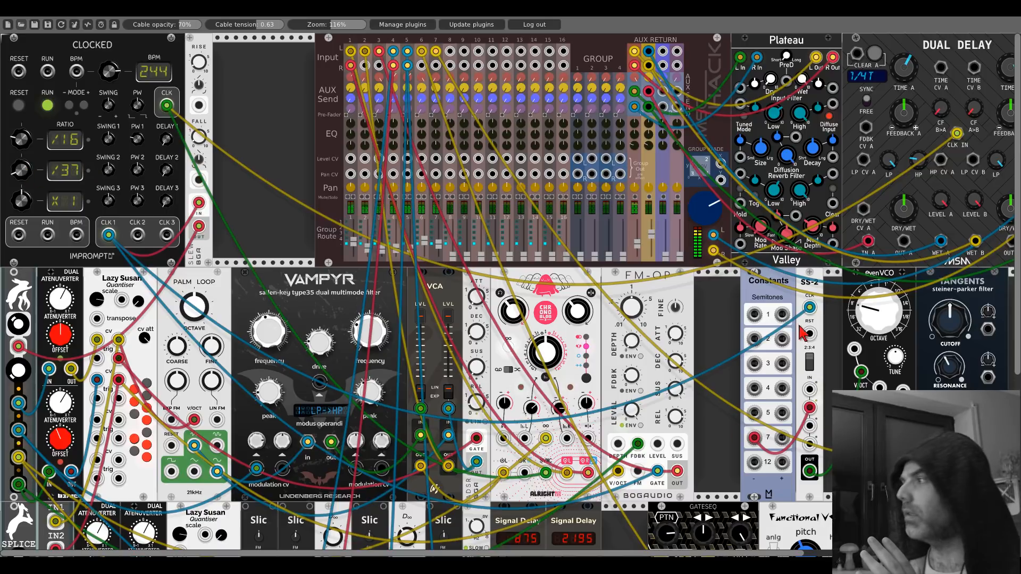
right_click(809, 307)
drag(809, 307, 138, 235)
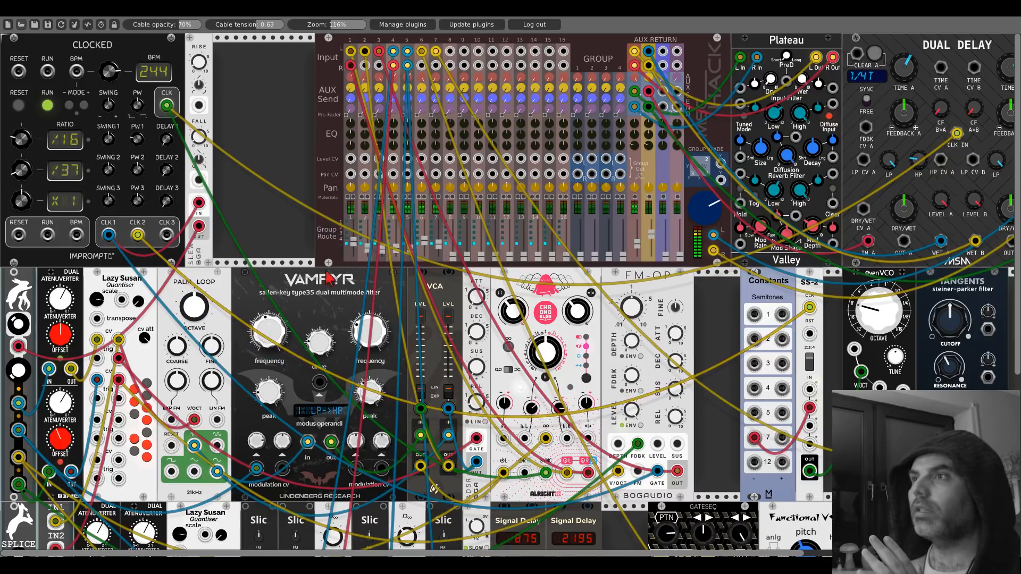
Duplicate the Bogaudio ADSR envelope from the lower row and place the copy directly beside the Tangents filter
drag(827, 345, 362, 307)
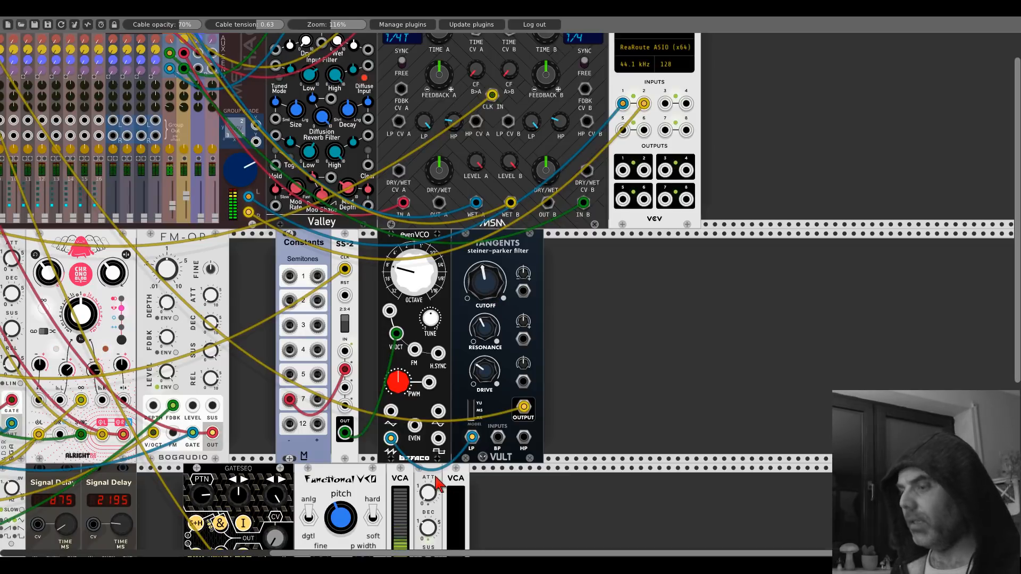
key(ctrl+d)
drag(481, 481, 523, 340)
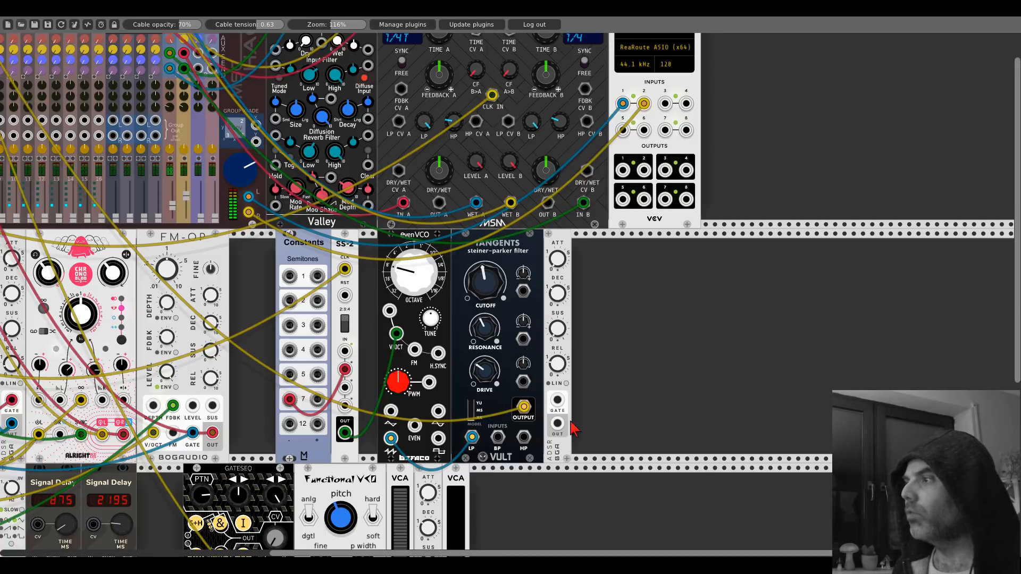
Patch the new ADSR's output into the Tangents cutoff CV input and its gate input to Clocked's CLK 2 output
drag(557, 423, 523, 291)
drag(557, 400, 175, 339)
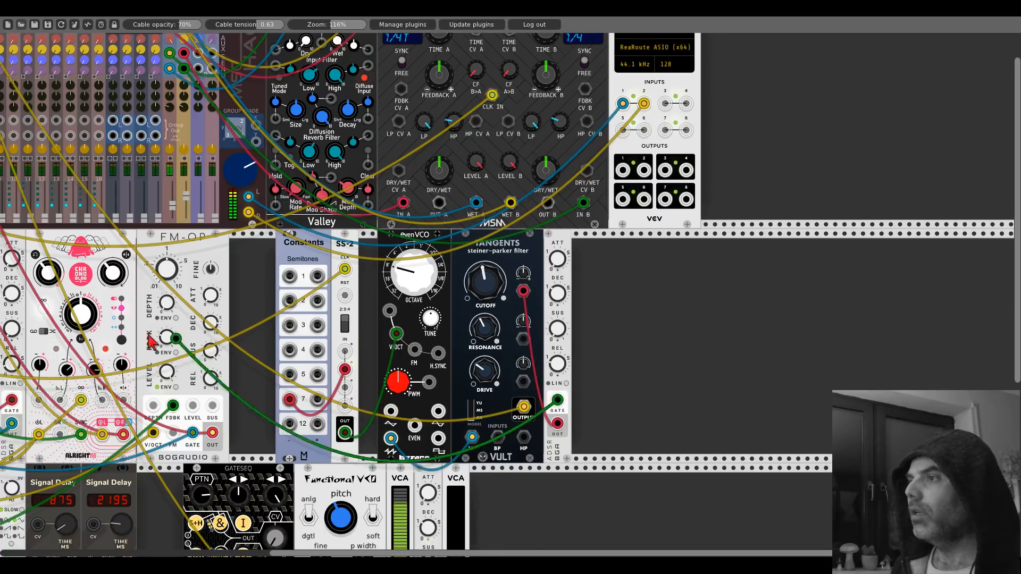
scroll(150, 343, left, 10)
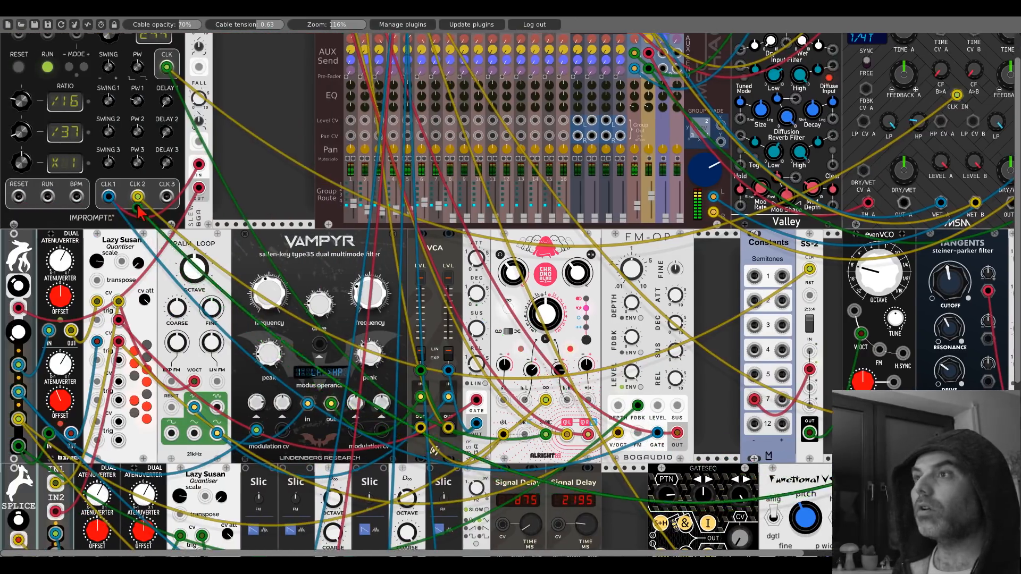
scroll(592, 310, right, 2)
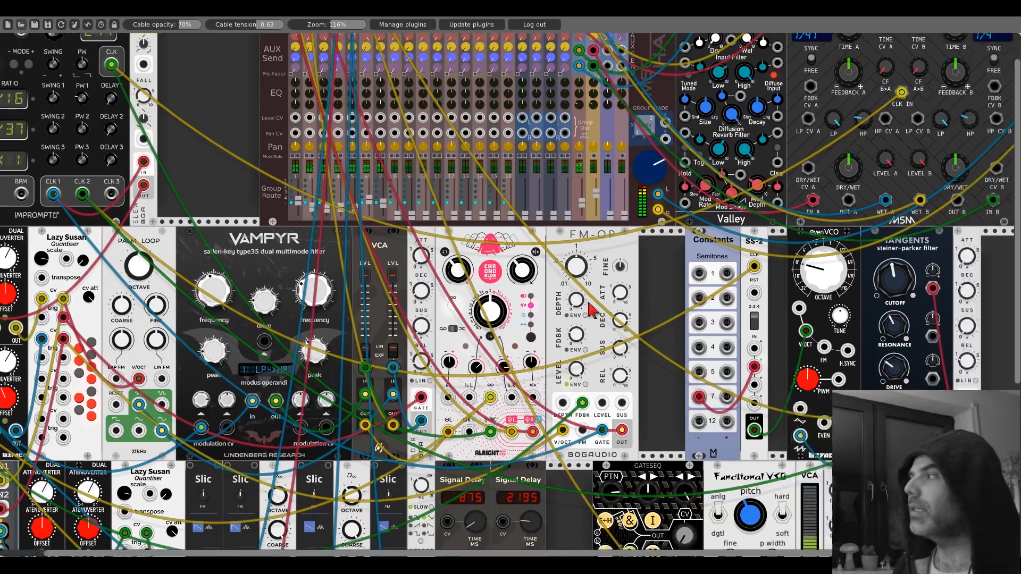
scroll(592, 310, right, 7)
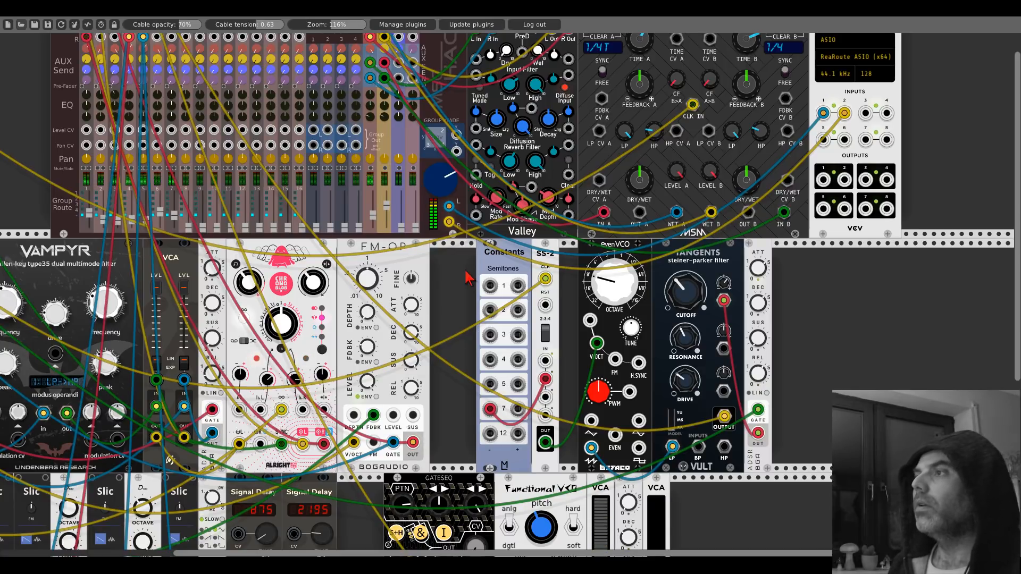
scroll(823, 348, left, 8)
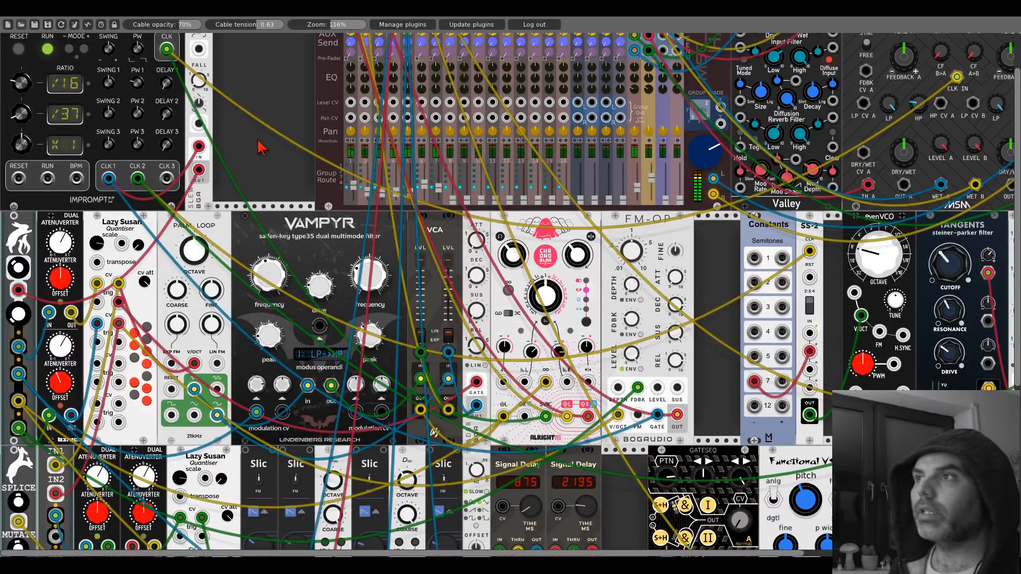
scroll(261, 146, down, 4)
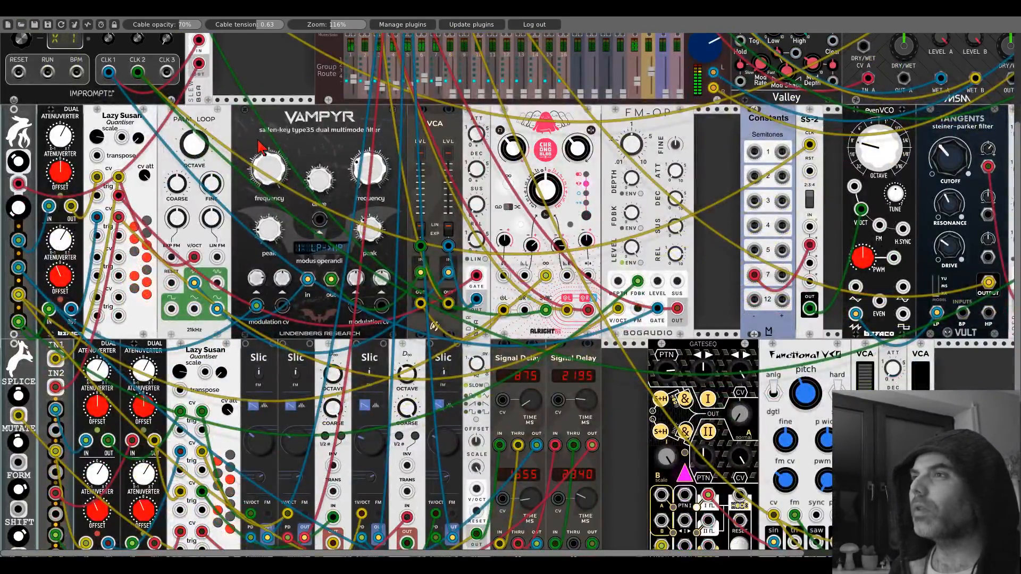
scroll(261, 146, down, 1)
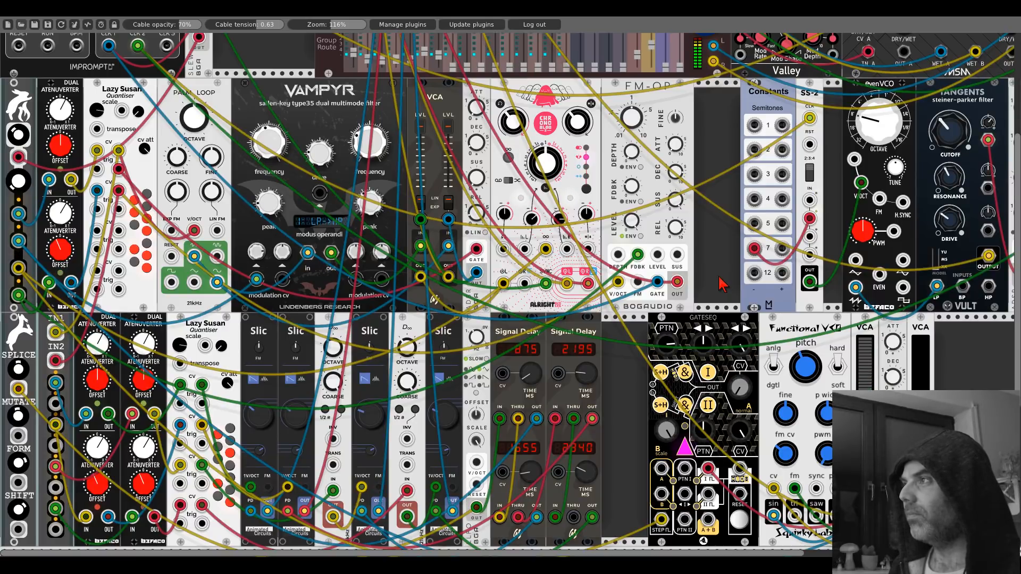
drag(331, 25, 318, 25)
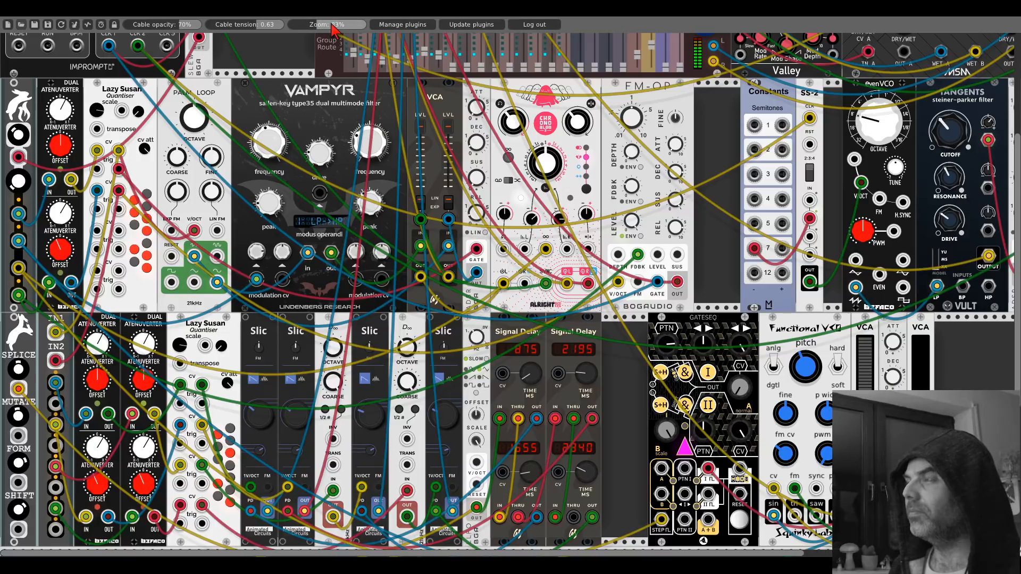
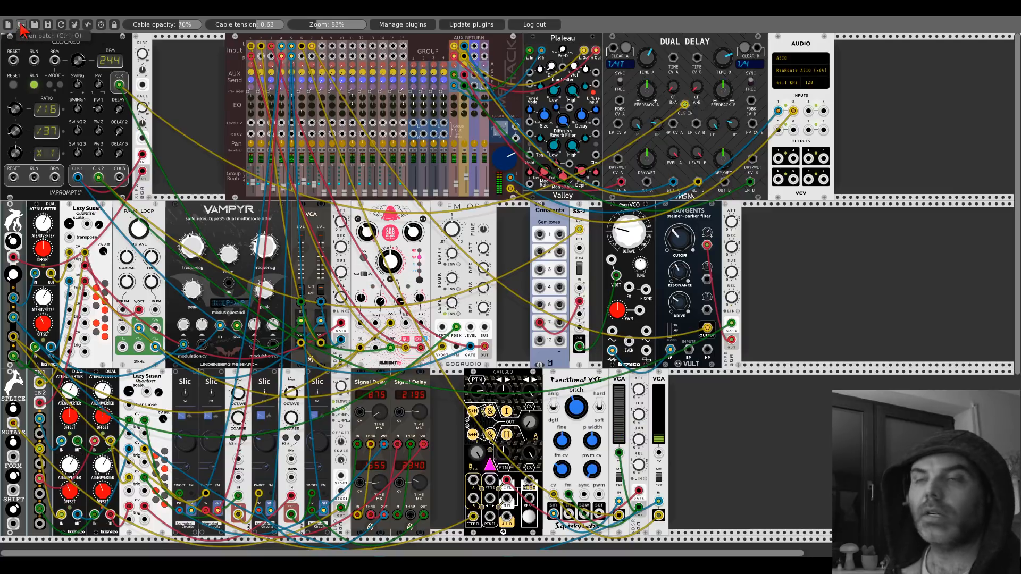
Open the starter patch containing only Clocked, the mixer, Plateau and Dual Delay, and place a March Hare module in the second row
double_click(137, 87)
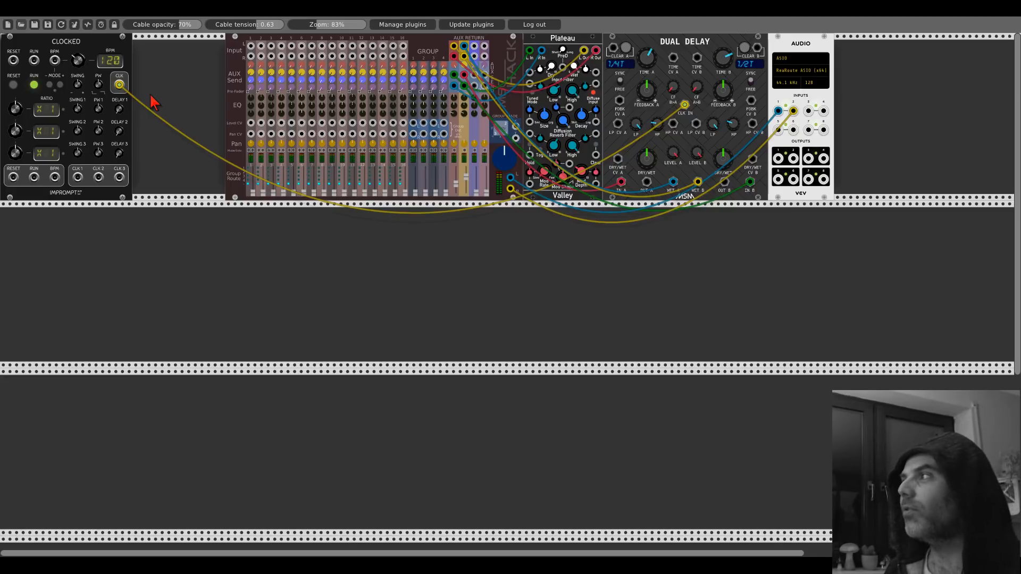
drag(330, 26, 351, 25)
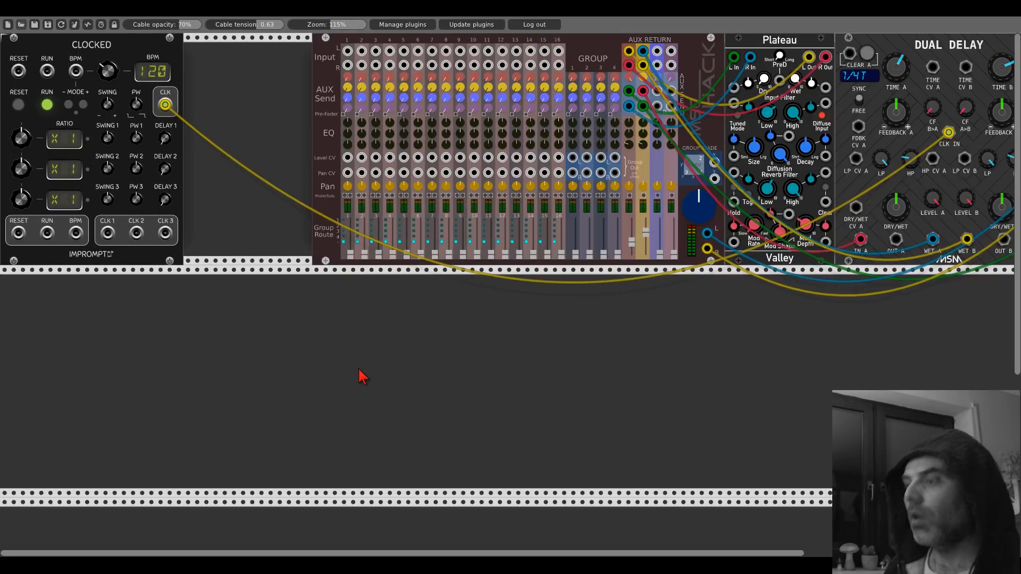
double_click(359, 376)
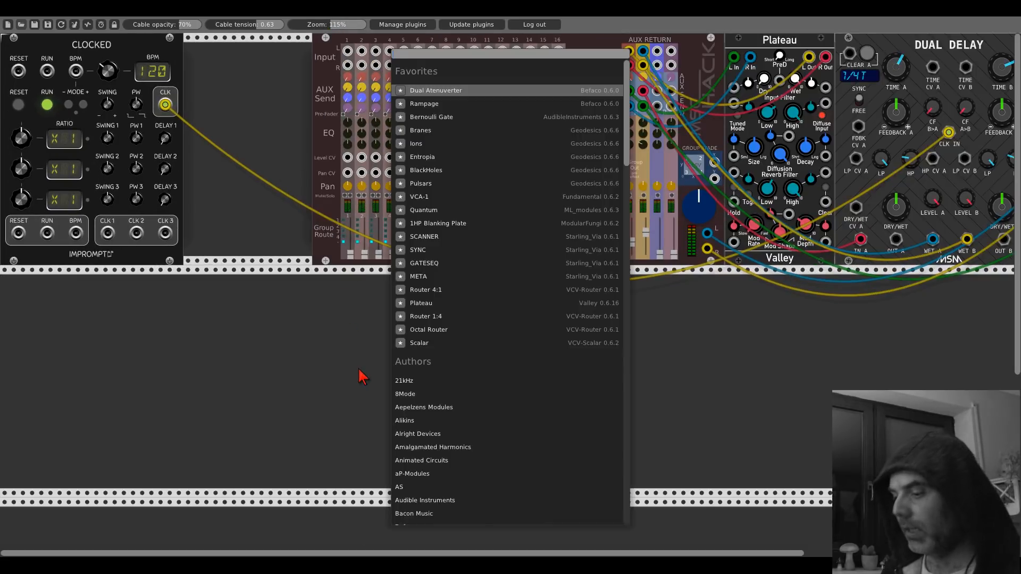
text(bun)
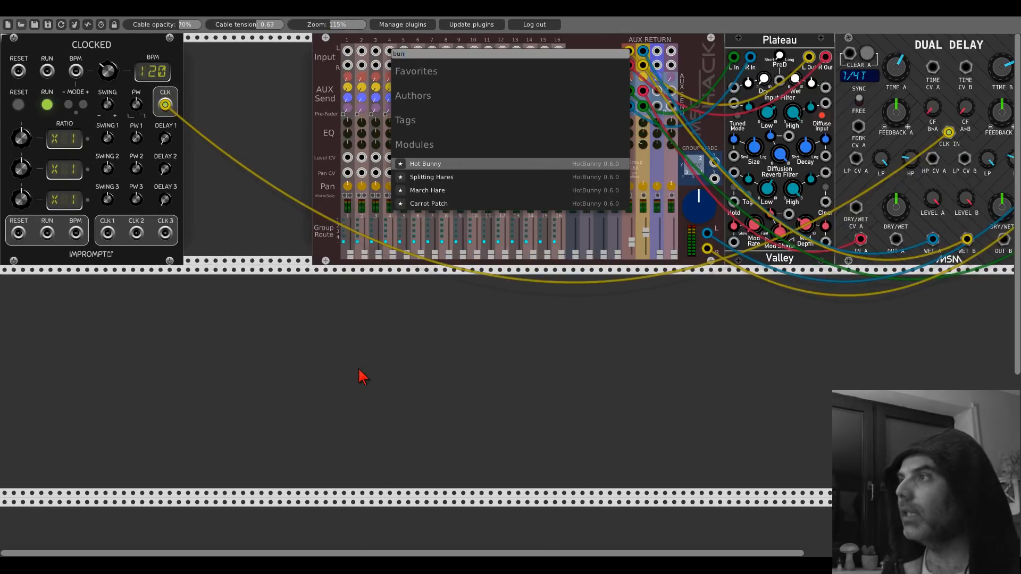
click(437, 190)
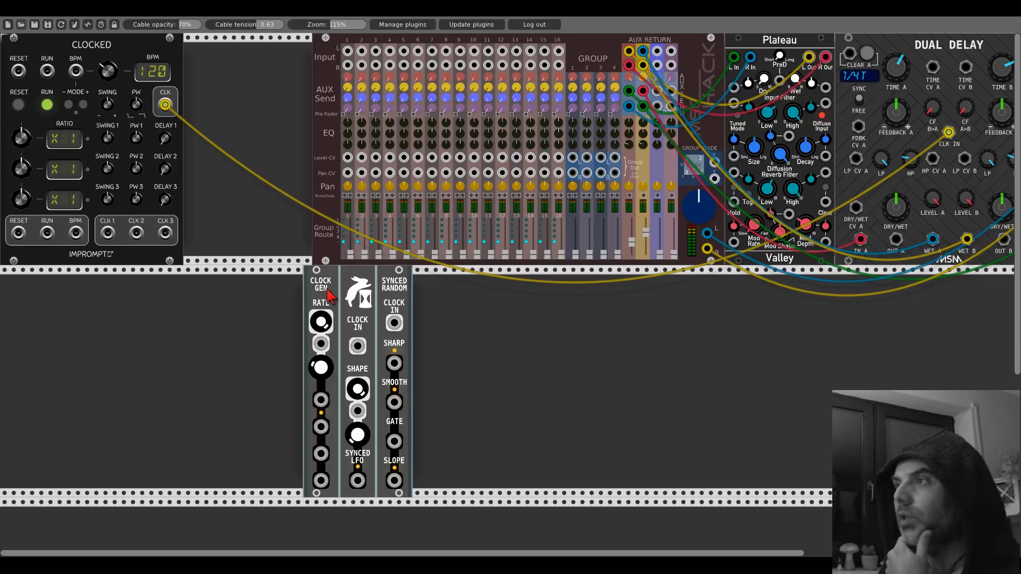
drag(328, 290, 180, 290)
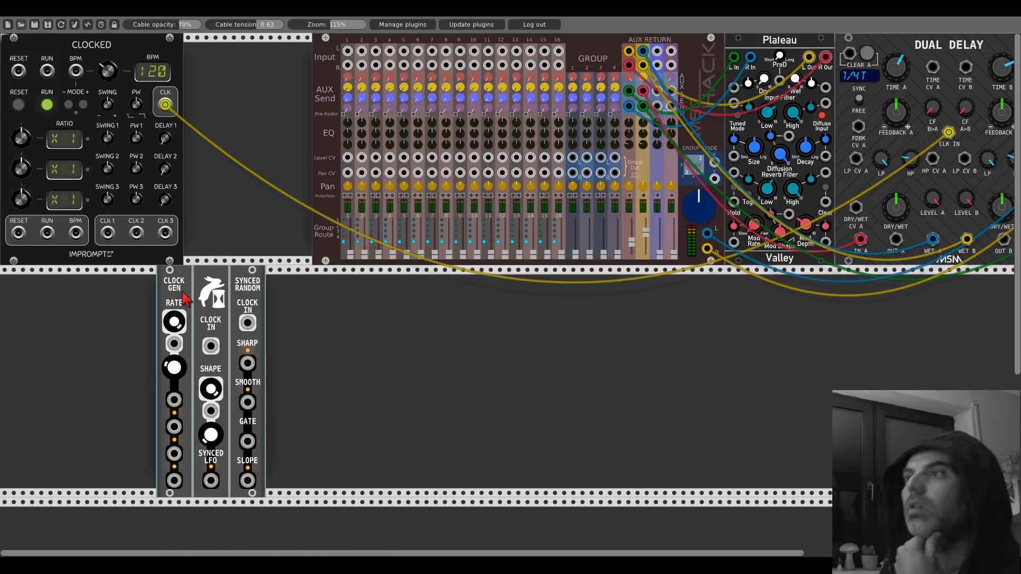
Delete the Clocked module and put a BPM to Delay/Hz Calculator in the top row beside the mixer
right_click(123, 52)
click(153, 158)
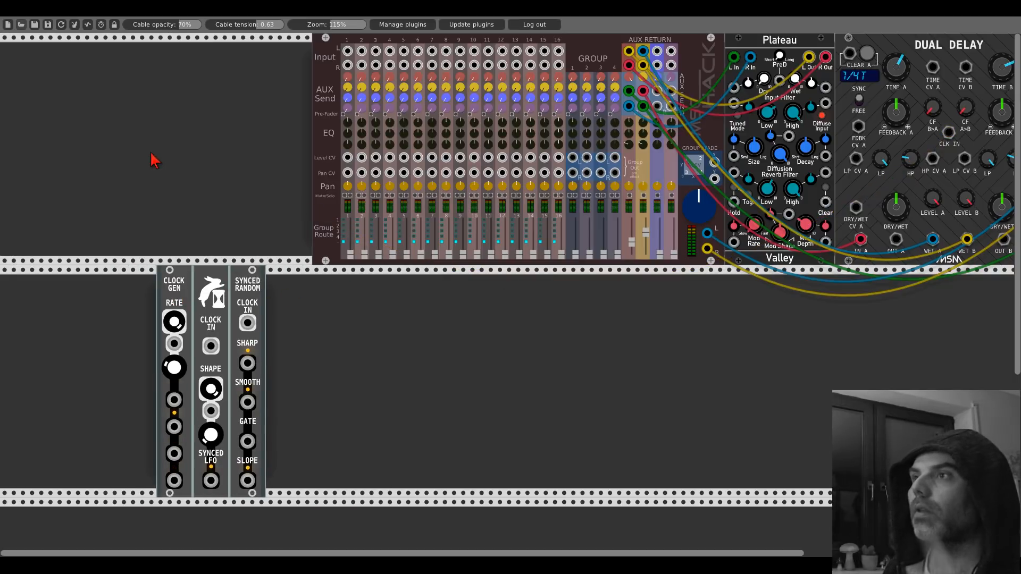
right_click(196, 192)
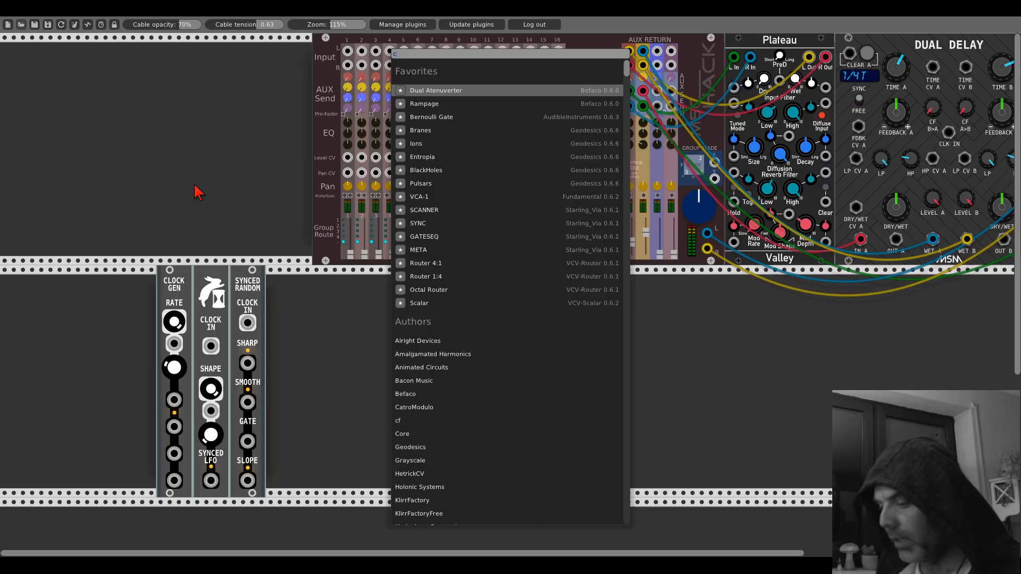
text(calcu)
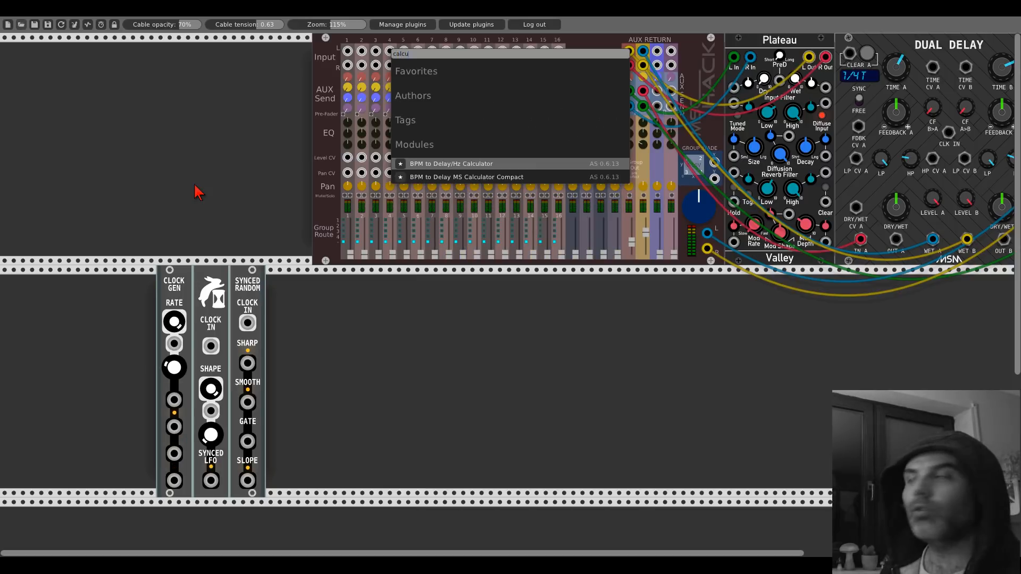
click(469, 164)
drag(192, 43, 355, 247)
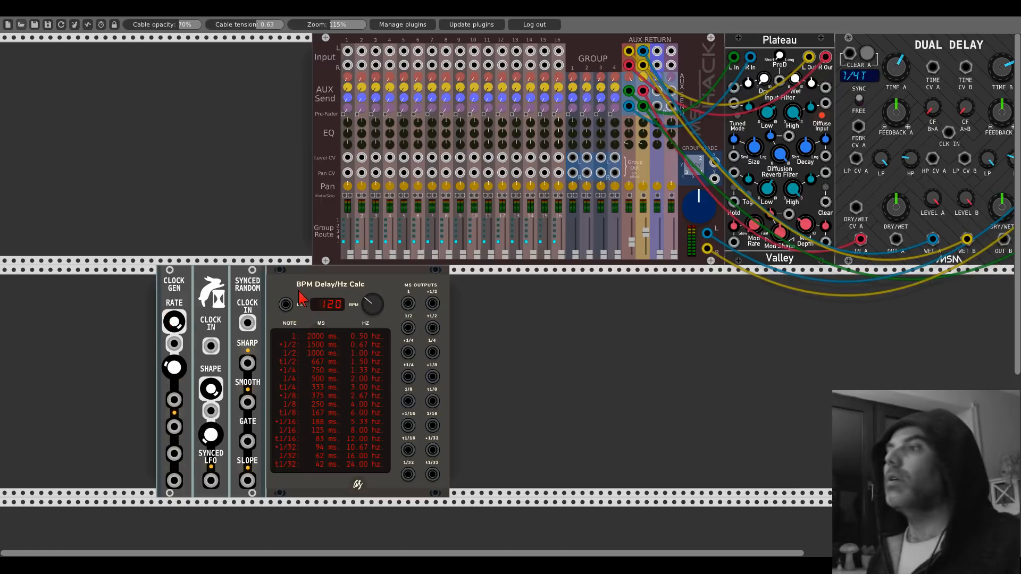
drag(300, 292, 164, 60)
Add a Fundamental Scope module to the second row, beside the March Hare
right_click(386, 382)
text(scope)
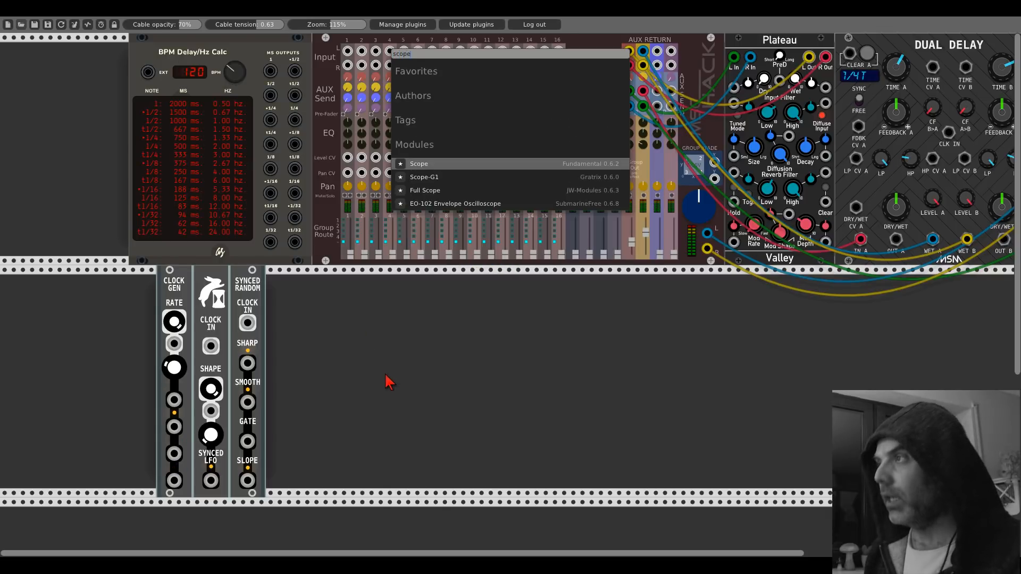
key(Return)
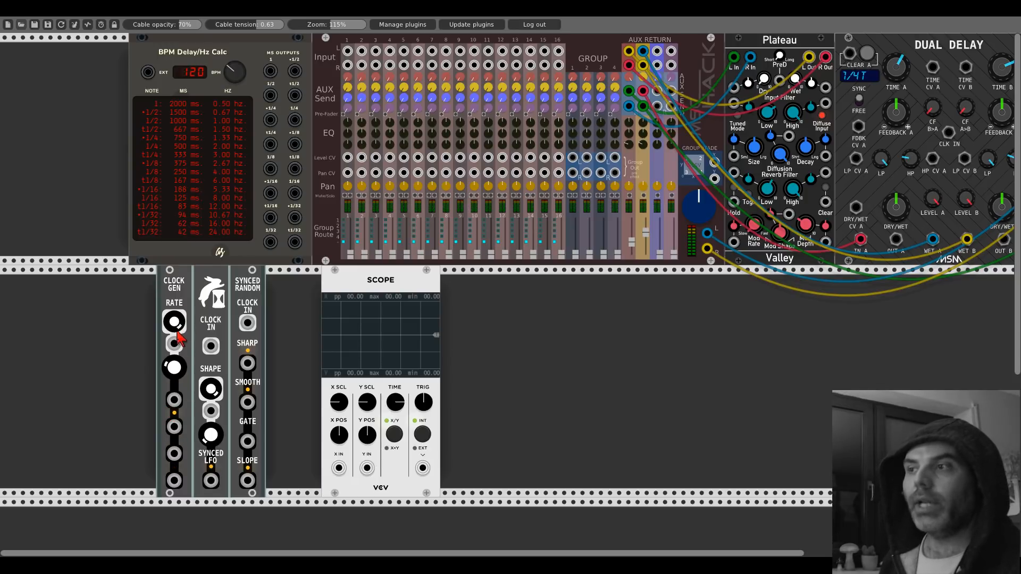
Show Clock Gen's first output on the Scope's X IN with a longer time window, and compare its second and fourth outputs on Y IN
mouse_move(176, 404)
mouse_down()
mouse_move(292, 467)
mouse_move(339, 468)
mouse_up()
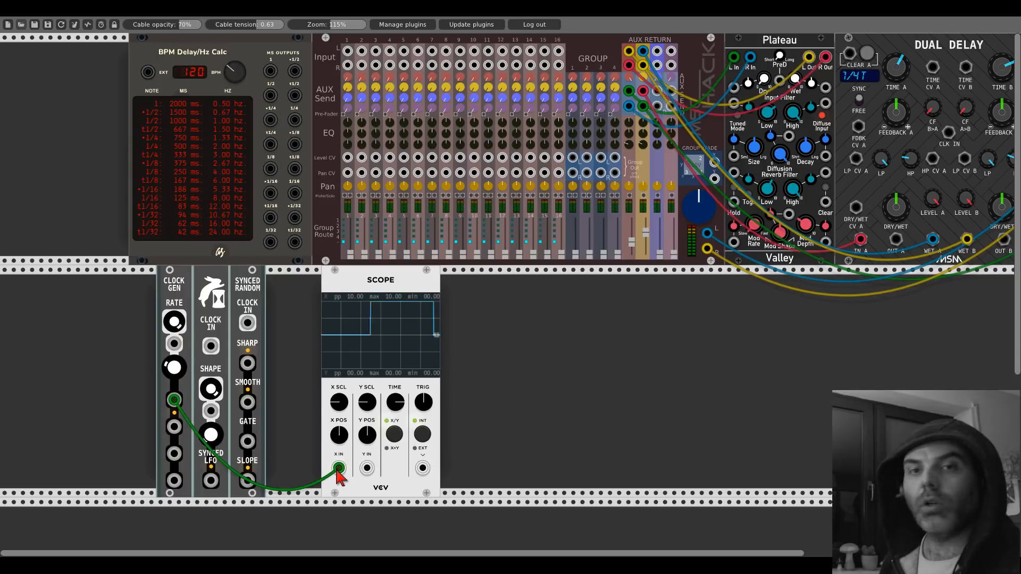
drag(395, 403, 395, 515)
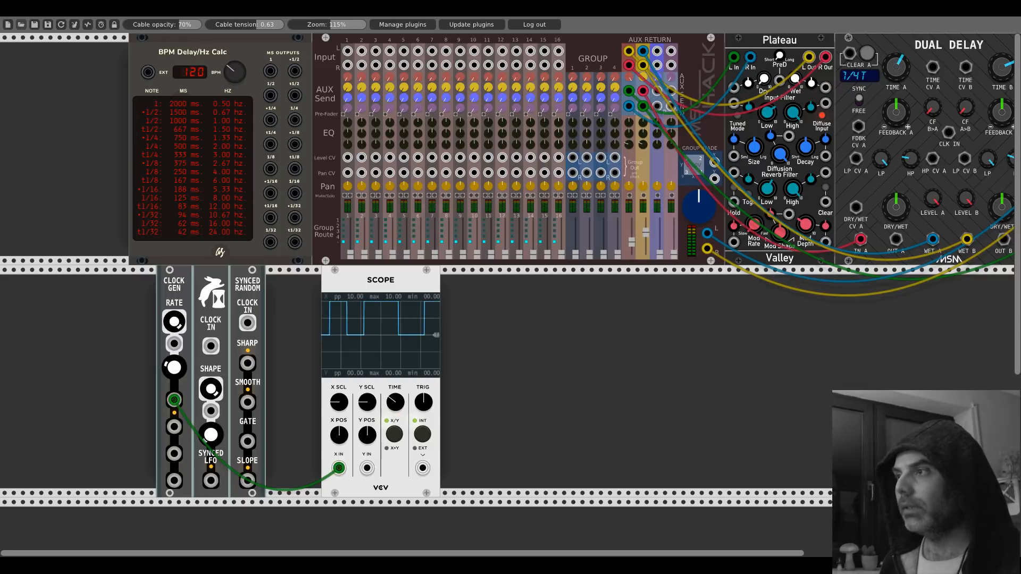
mouse_move(174, 426)
mouse_down()
mouse_move(327, 479)
mouse_move(367, 468)
mouse_up()
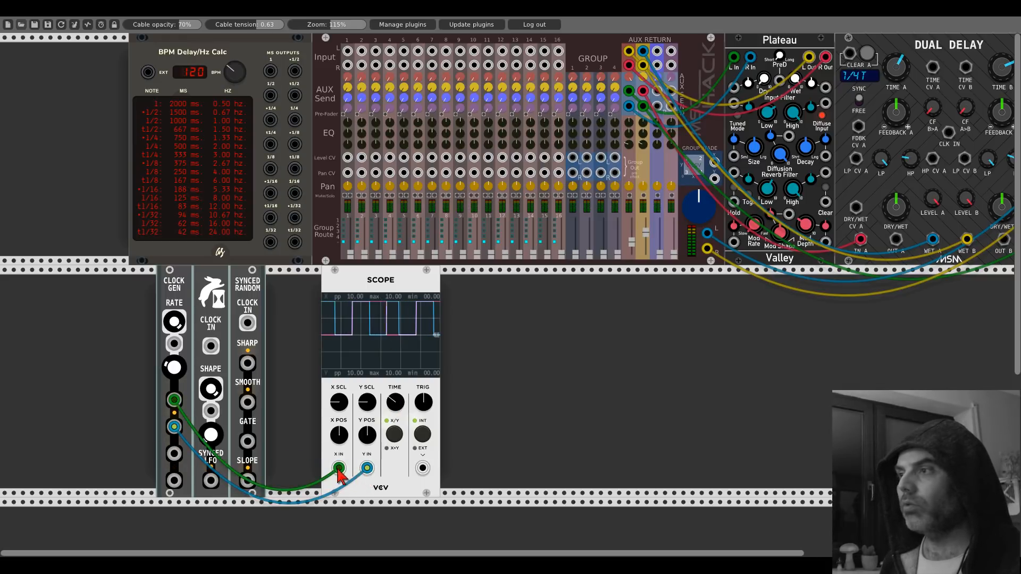
drag(174, 426, 173, 480)
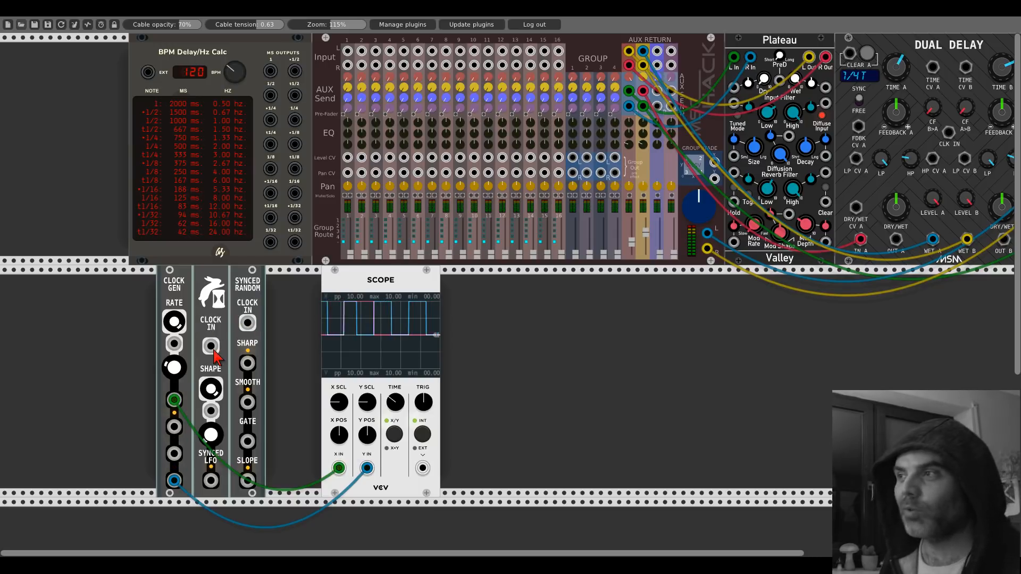
Remove both clock cables, patch the Synced LFO output into the Scope's X IN and adjust the LFO's lower knob to a sine wave
right_click(173, 400)
right_click(174, 480)
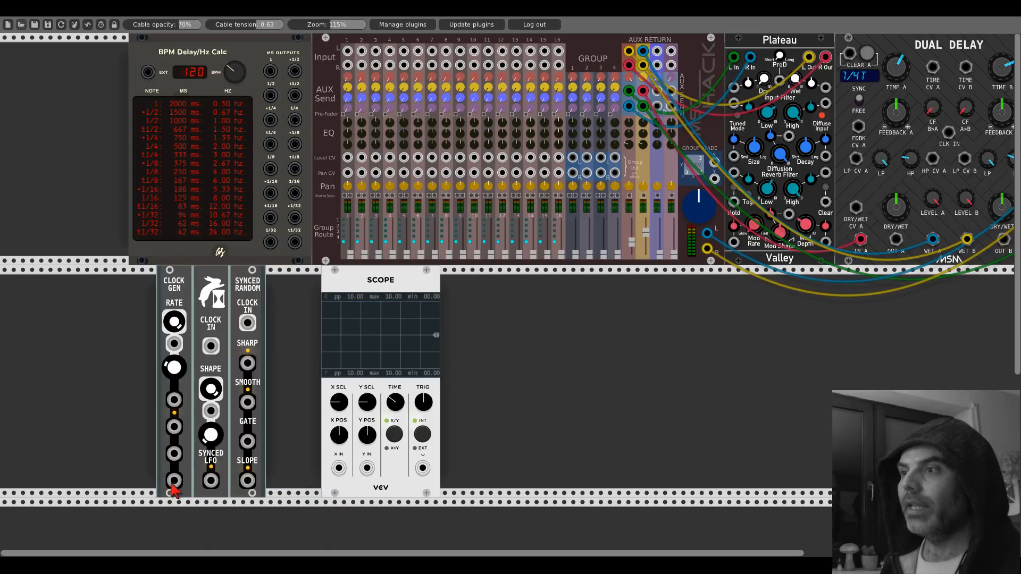
drag(210, 480, 339, 468)
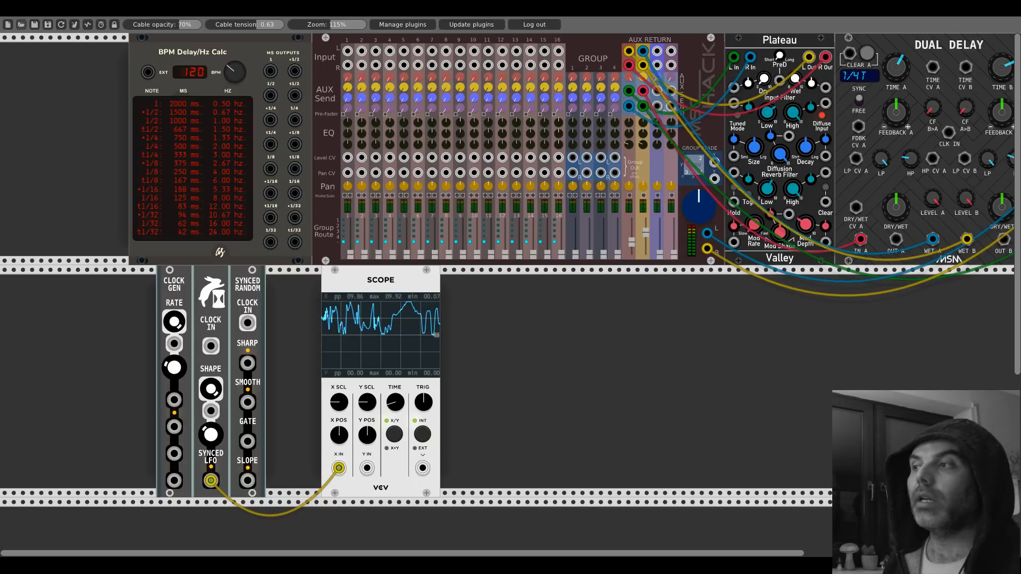
drag(214, 435, 214, 478)
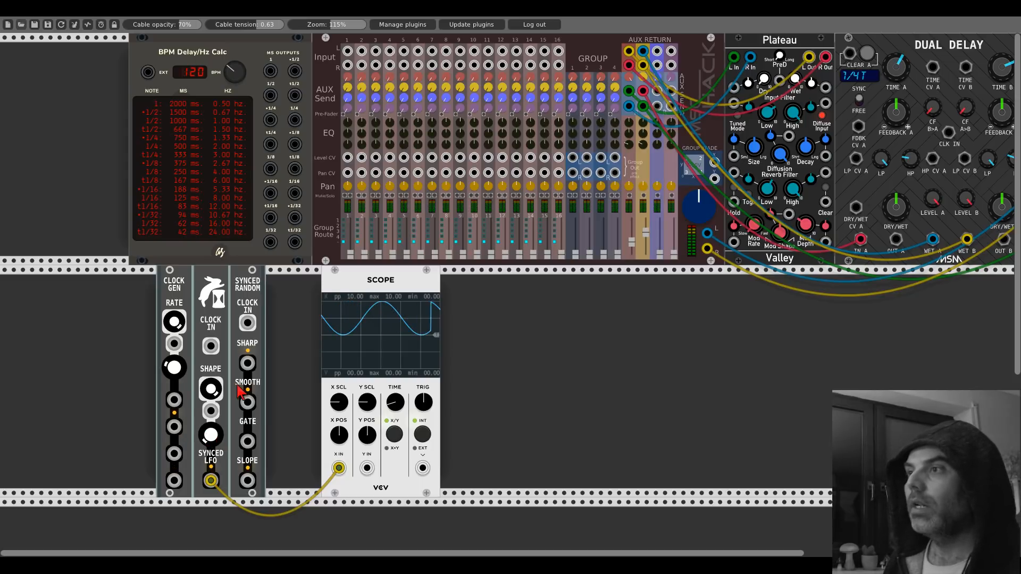
Clock Synced Random from Clock Gen's first output and view its SHARP, SMOOTH and SLOPE outputs on the Scope's X IN
drag(211, 481, 247, 363)
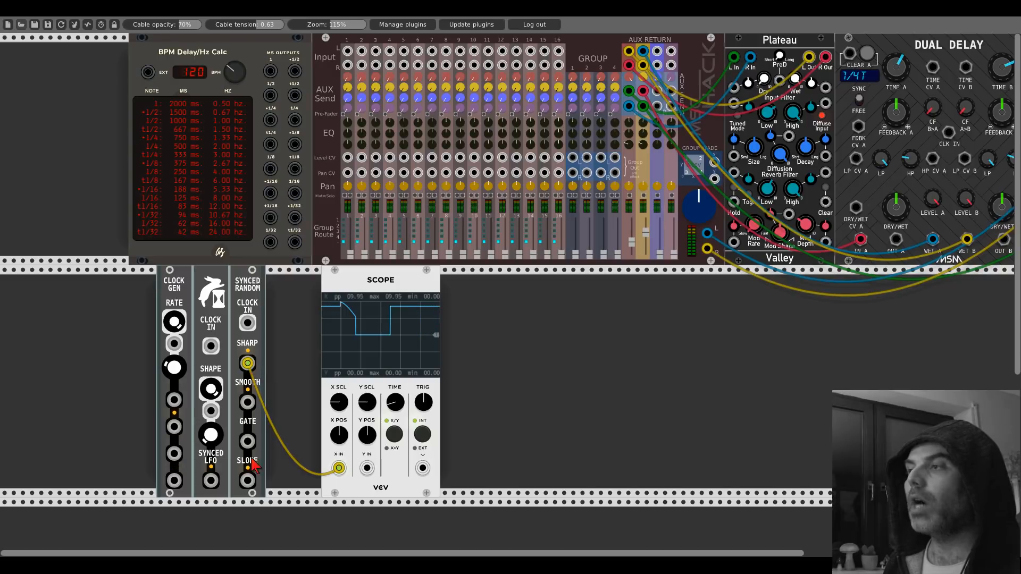
mouse_move(248, 322)
mouse_down()
mouse_move(226, 372)
mouse_move(175, 400)
mouse_up()
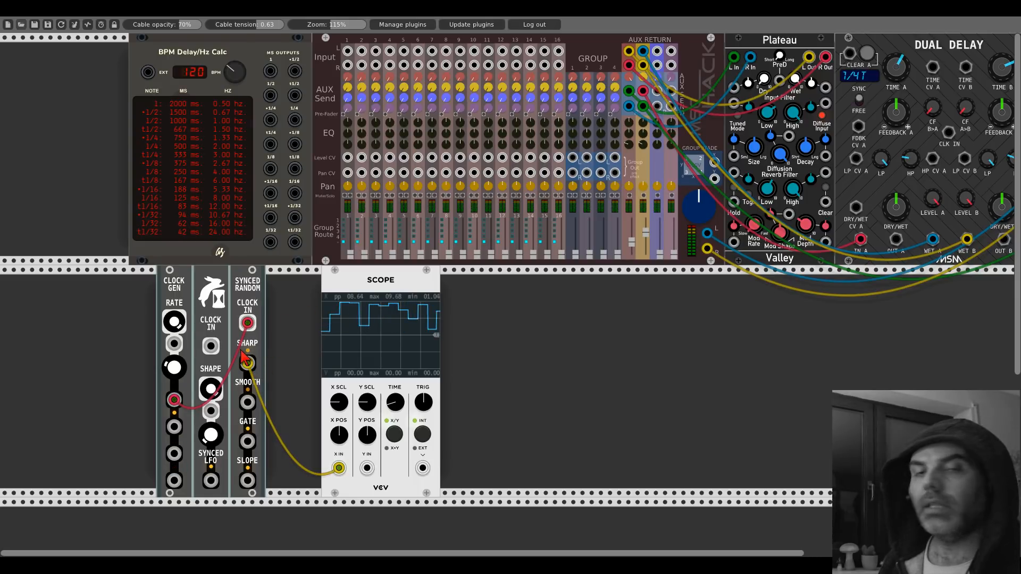
drag(245, 361, 247, 403)
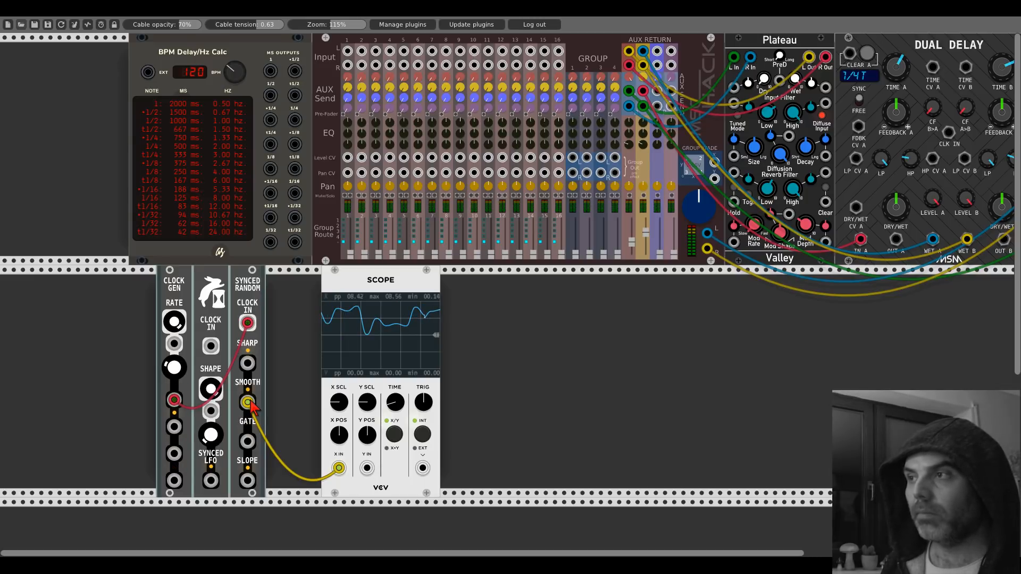
drag(248, 402, 248, 480)
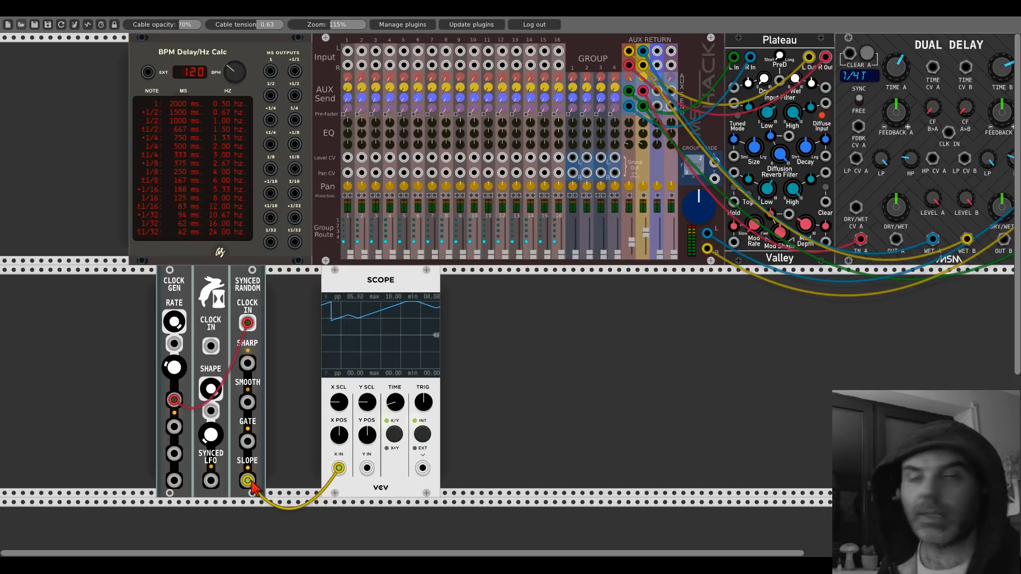
Remove the SLOPE and Synced Random clock cables and delete the Scope module
right_click(248, 480)
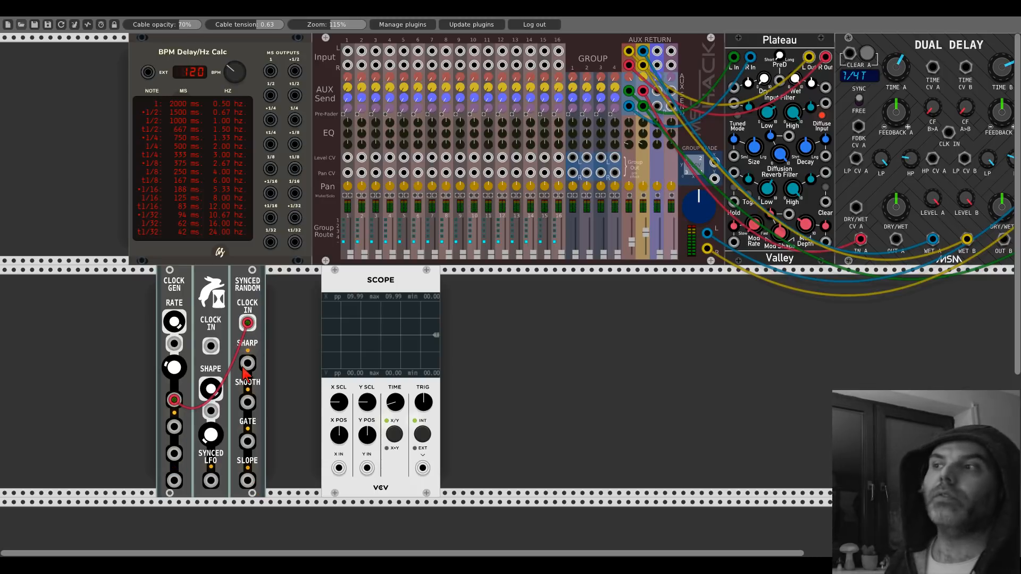
right_click(248, 325)
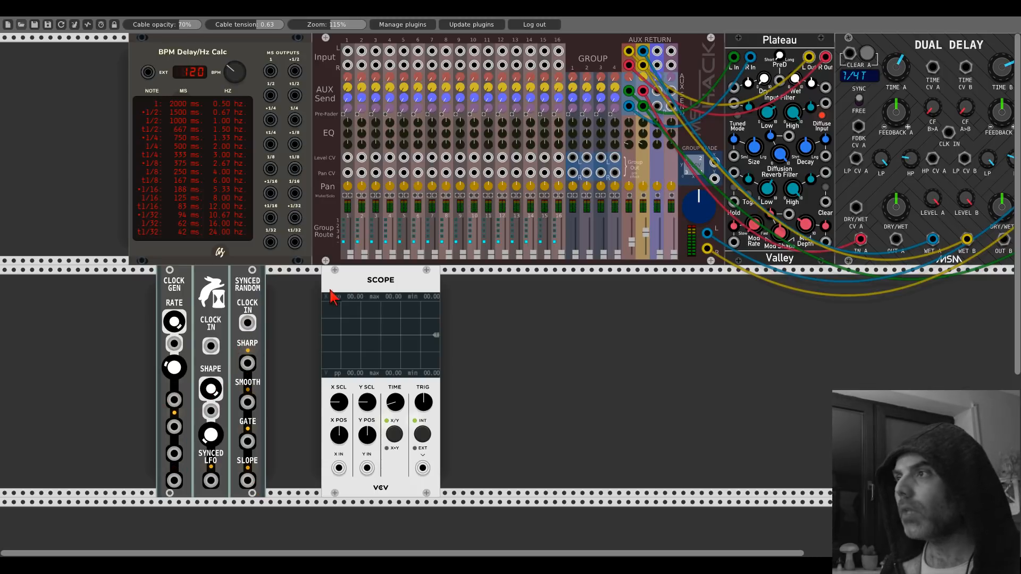
right_click(333, 291)
click(340, 393)
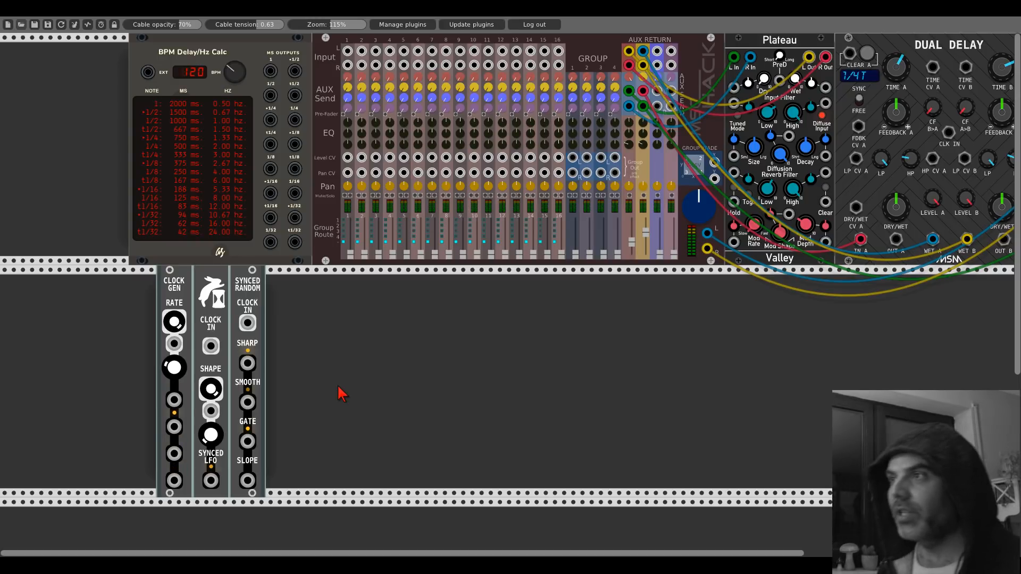
Move the BPM calculator beside the March Hare, patch its EXT input to Clock Gen's first output and lower the clock to about 137 BPM
drag(194, 69, 281, 223)
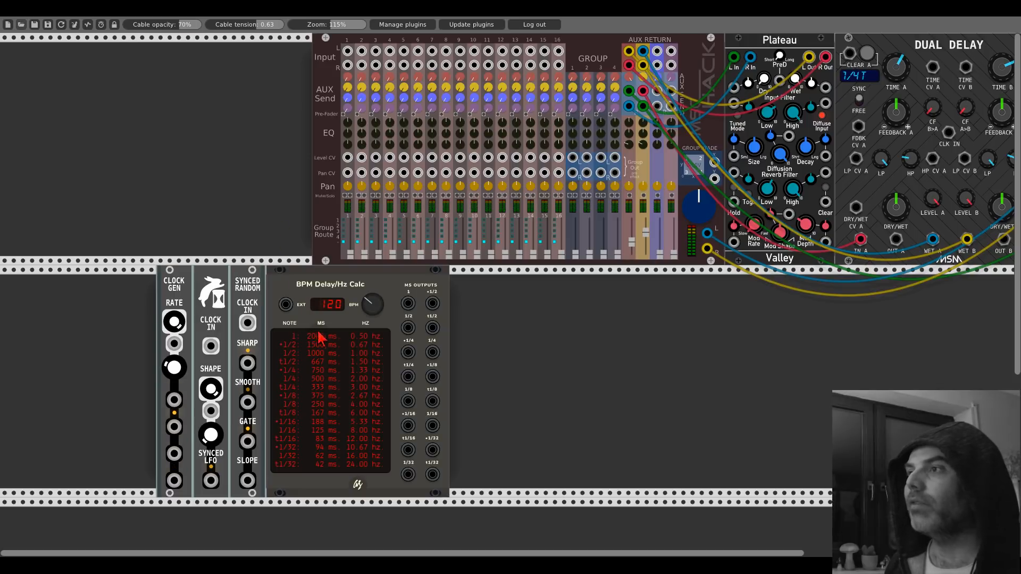
drag(286, 304, 174, 400)
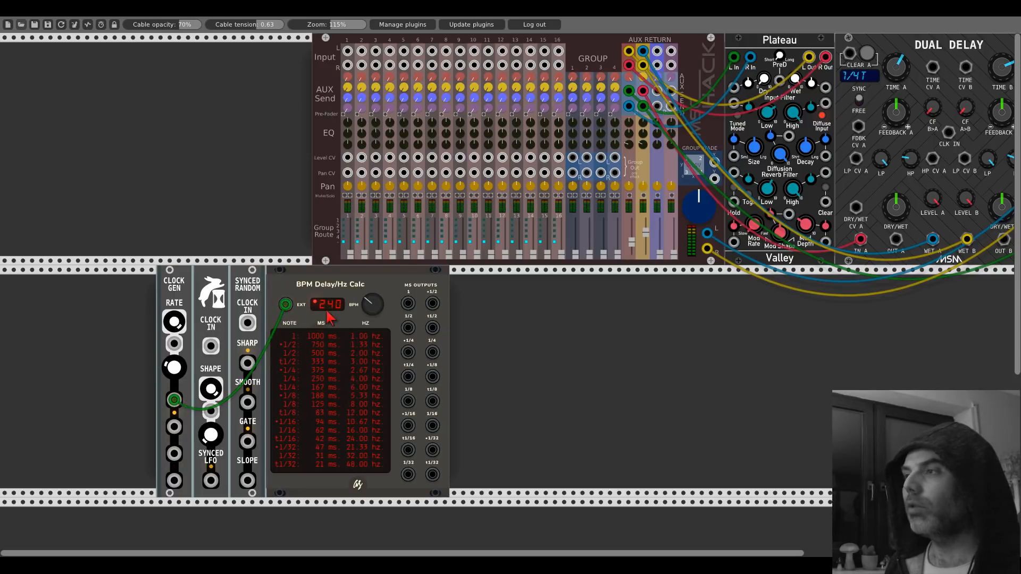
drag(172, 365, 174, 367)
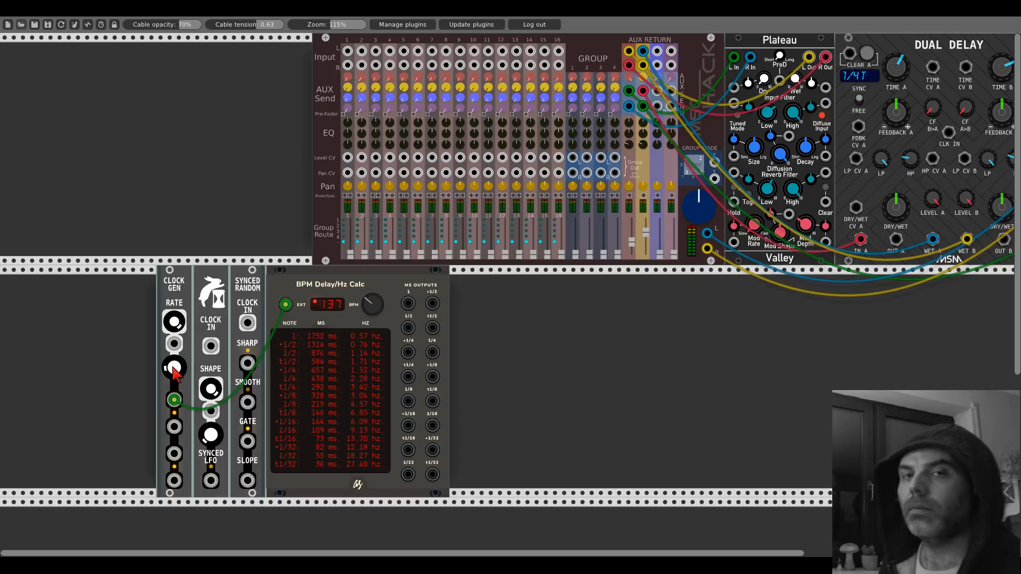
Delete the BPM Delay/Hz Calc module and move the March Hare module to the start of the upper rack row
right_click(314, 276)
click(330, 390)
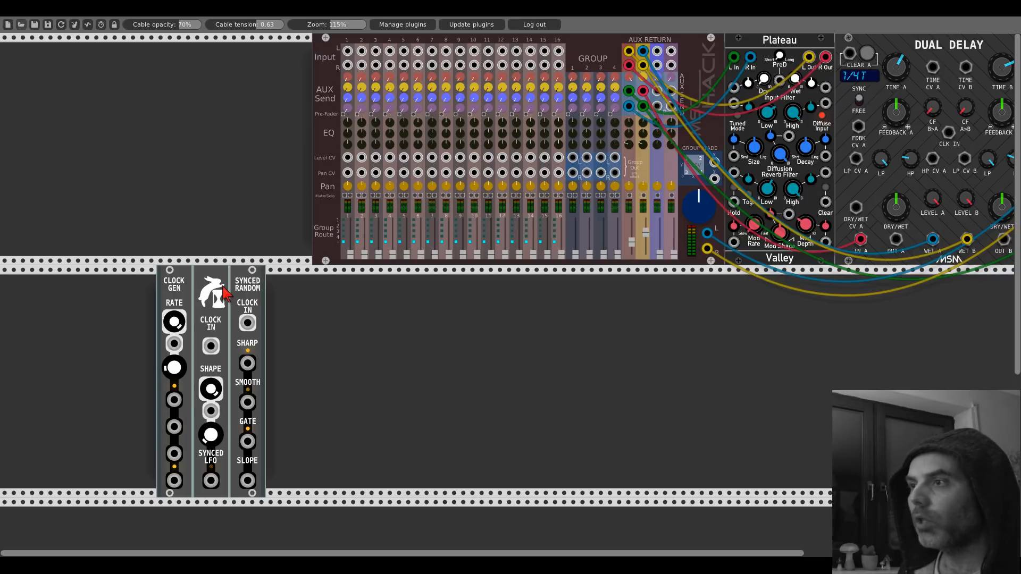
drag(217, 284, 62, 75)
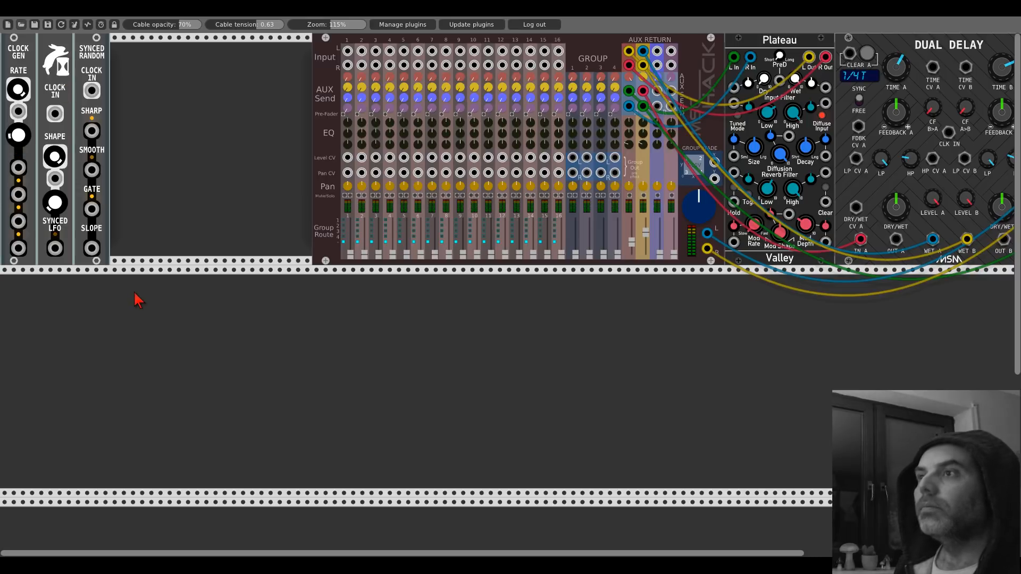
Open the module browser and look through its favorites and author list
right_click(195, 353)
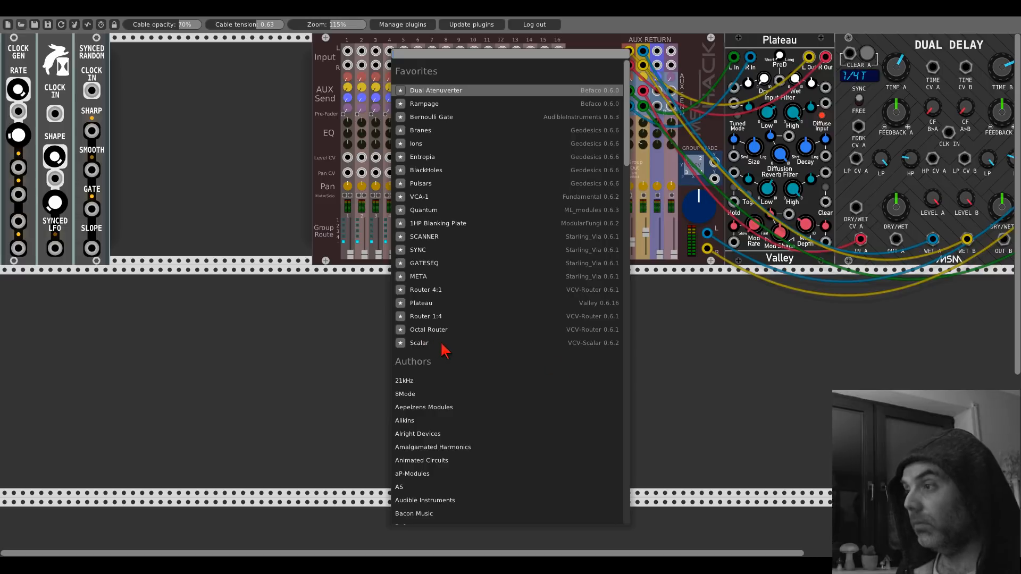
scroll(446, 349, down, 3)
scroll(448, 352, down, 1)
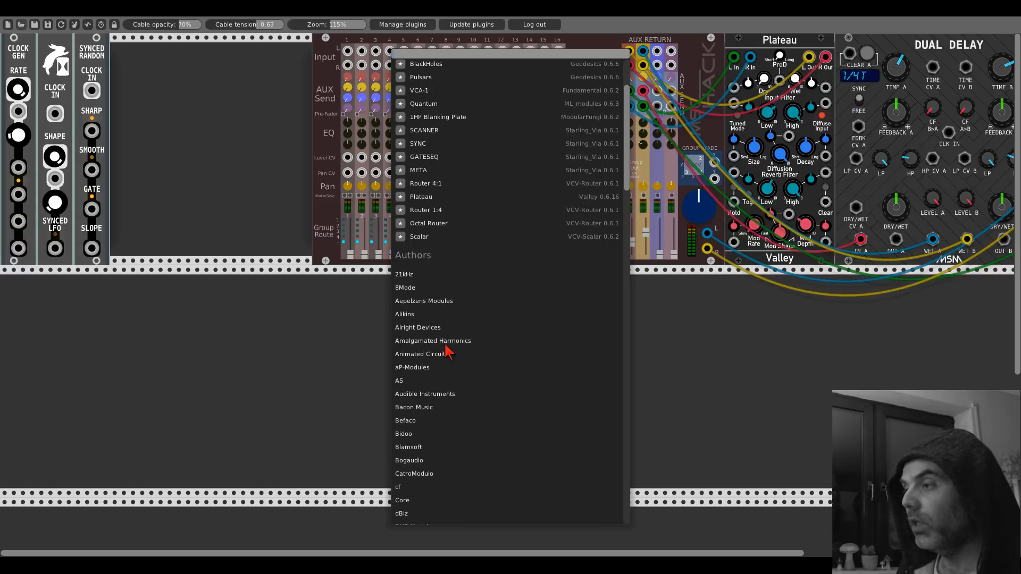
scroll(448, 352, down, 3)
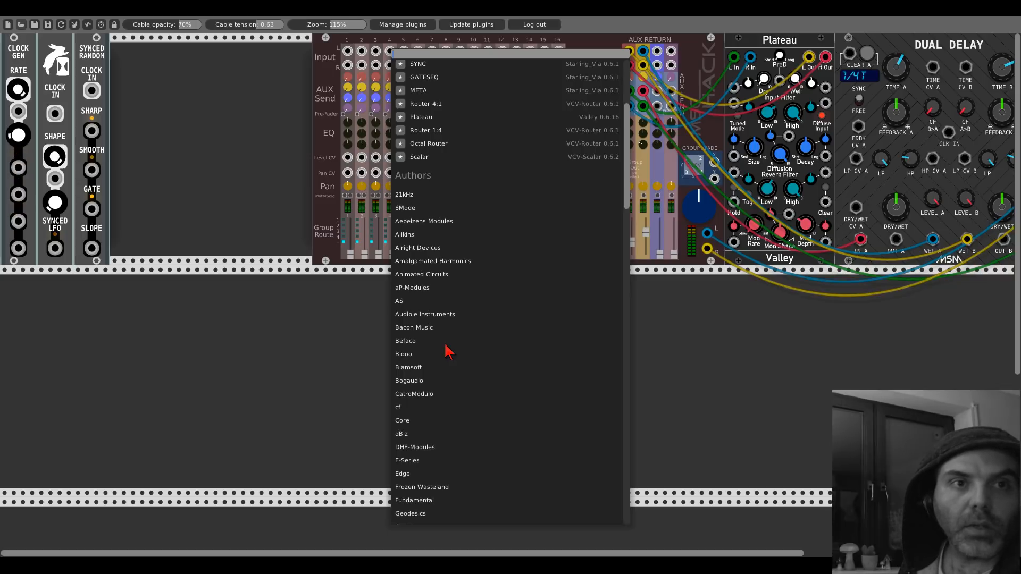
scroll(448, 352, down, 1)
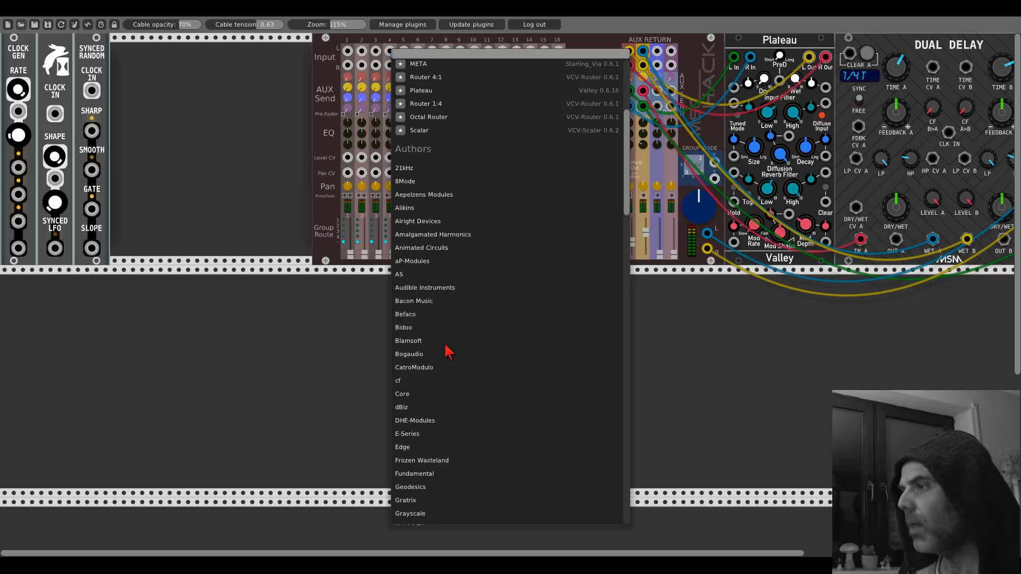
scroll(449, 352, down, 2)
scroll(448, 352, down, 2)
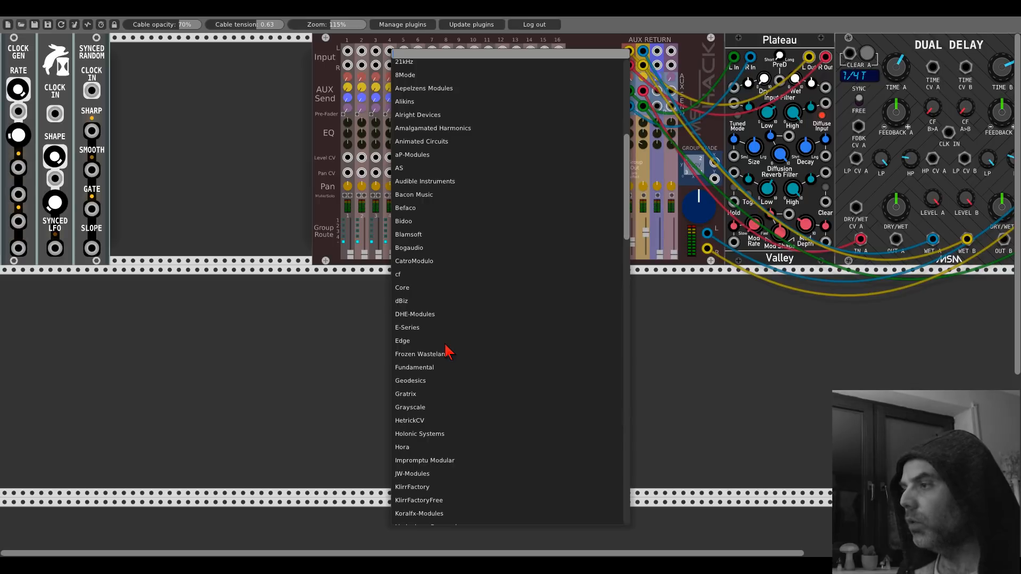
scroll(448, 352, down, 2)
scroll(448, 352, down, 2)
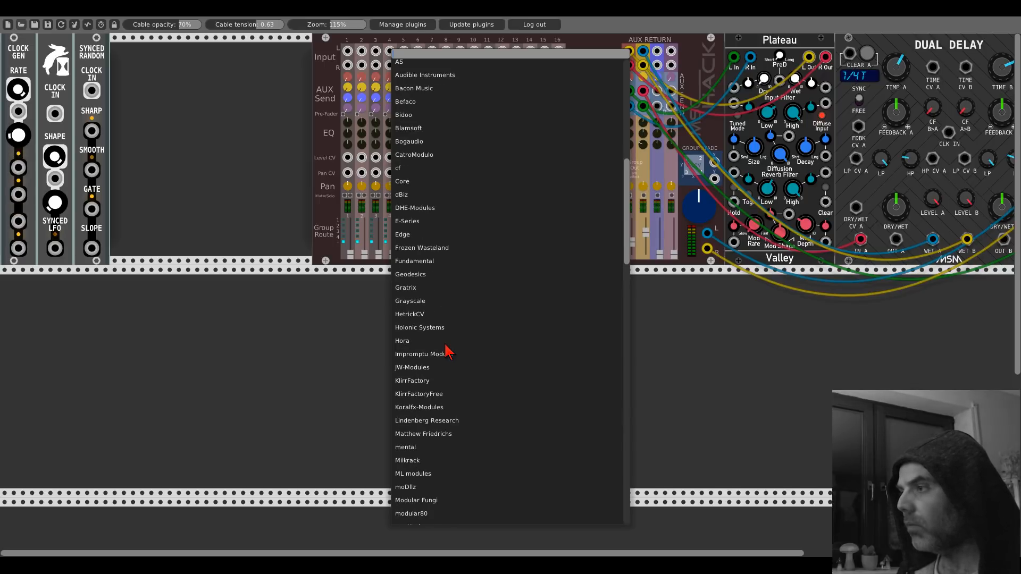
scroll(448, 352, down, 1)
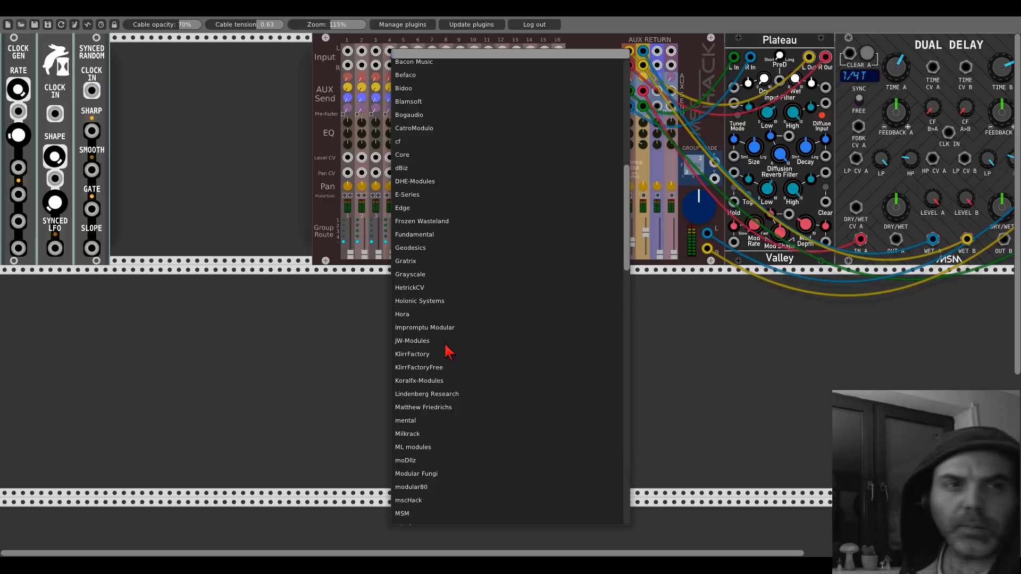
scroll(448, 352, down, 2)
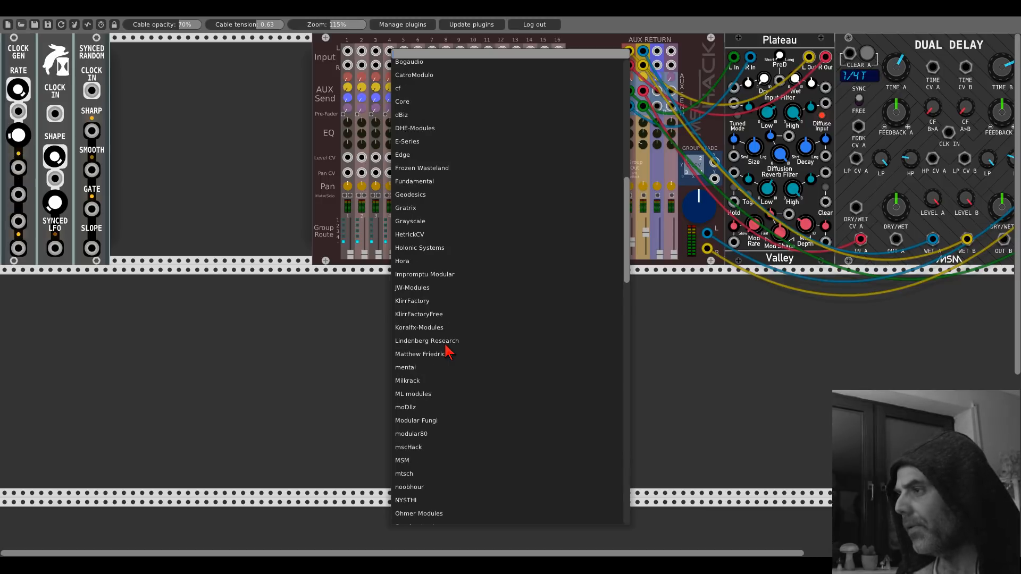
scroll(449, 352, down, 4)
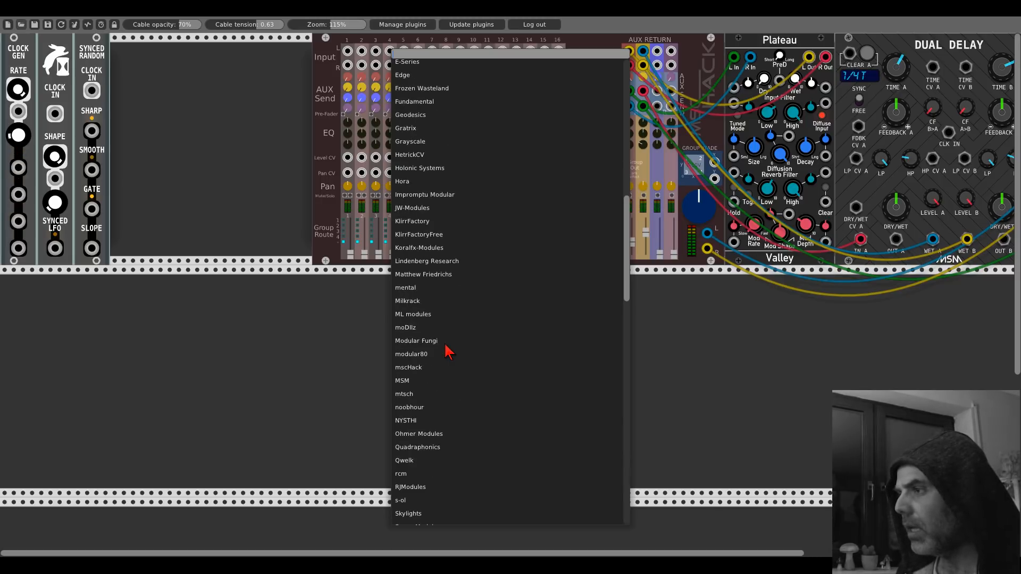
scroll(448, 352, down, 1)
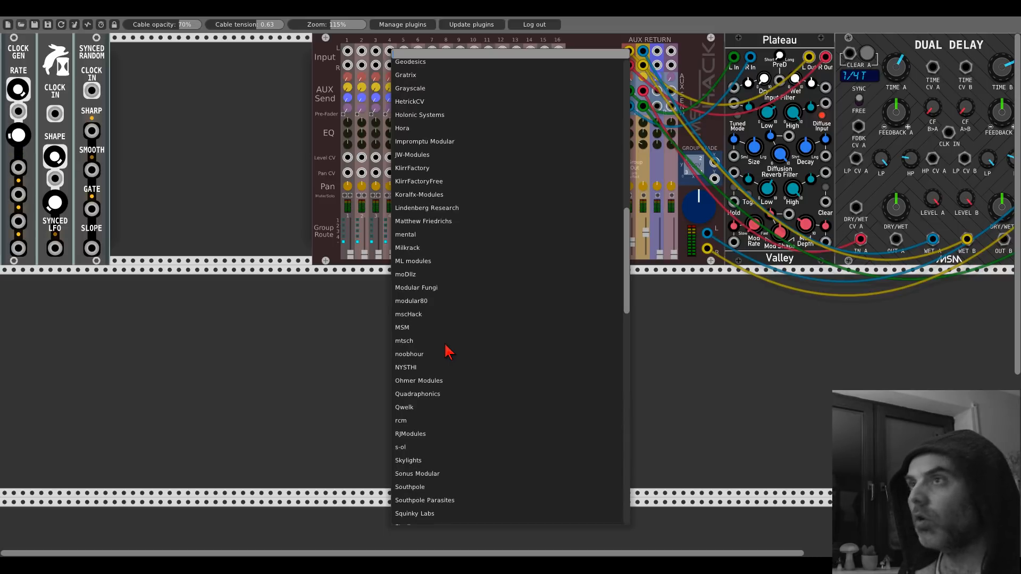
scroll(448, 352, down, 1)
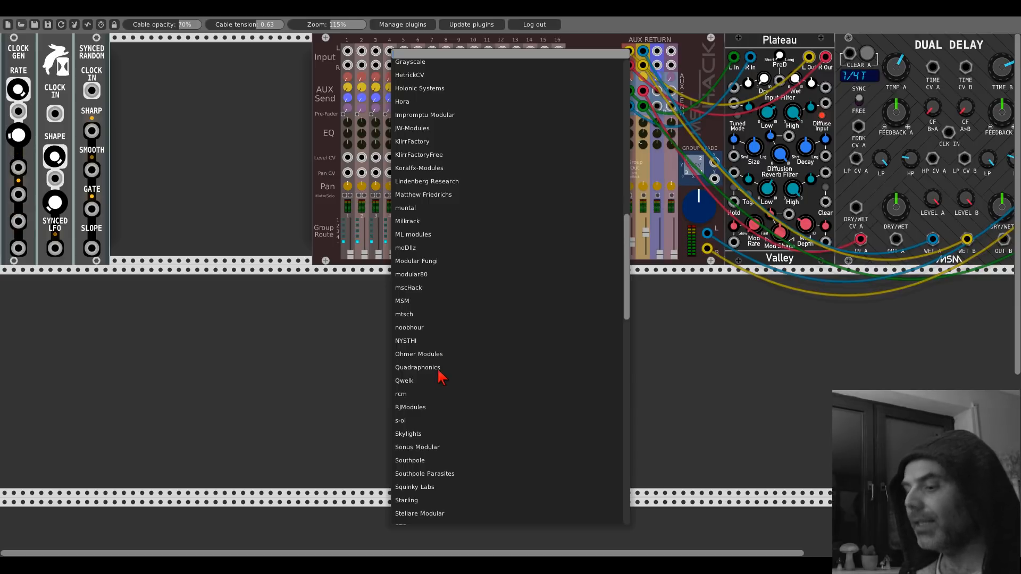
Find the EV3 triple VCO in the module browser with "ev3" and place it in the row below the March Hare
text(ev3)
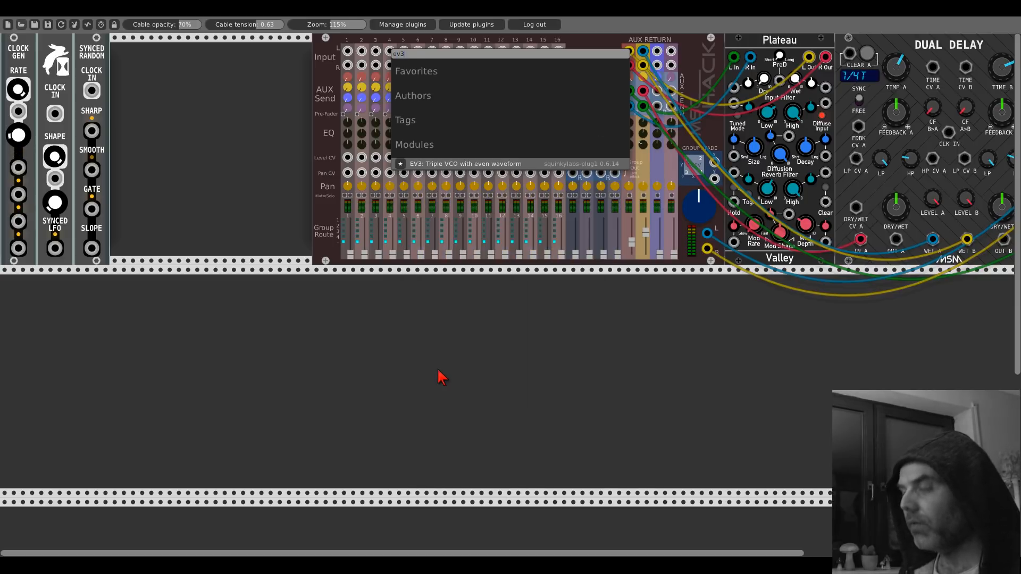
click(433, 164)
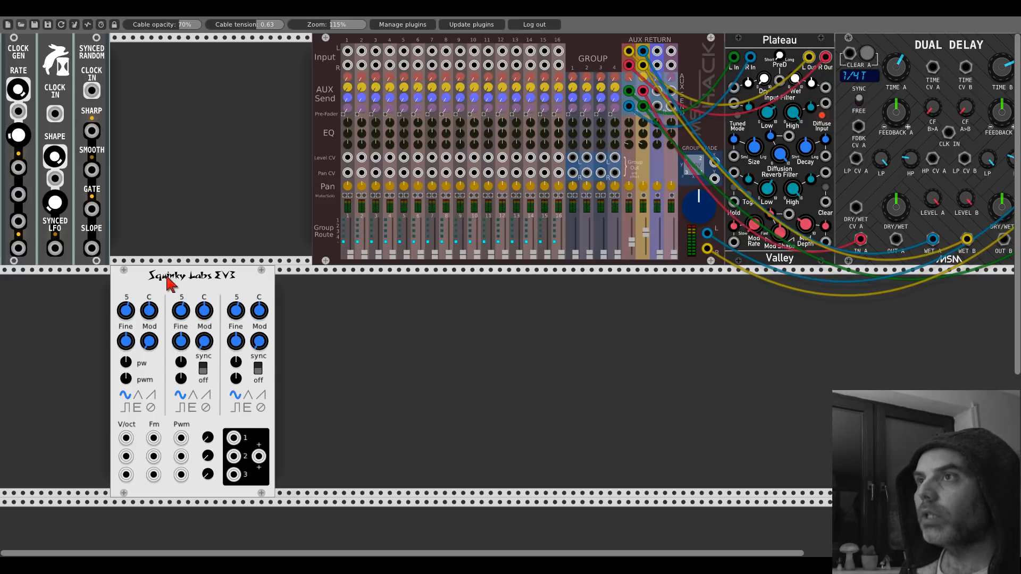
drag(173, 284, 201, 284)
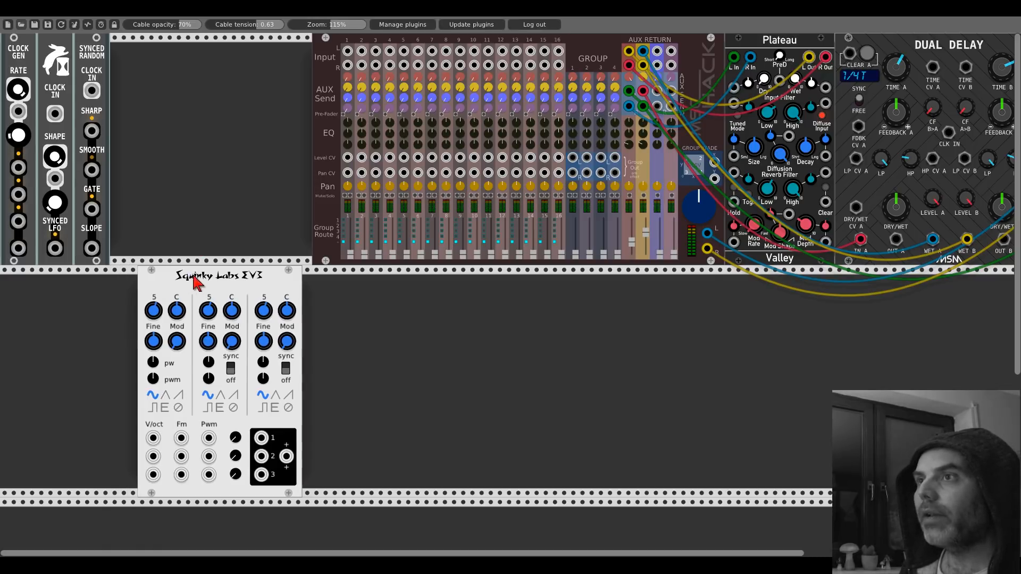
Add ADDR-SEQ at the start of the lower row with EV3 beside it, and clock the sequencer from Clock Gen's fourth output
right_click(46, 327)
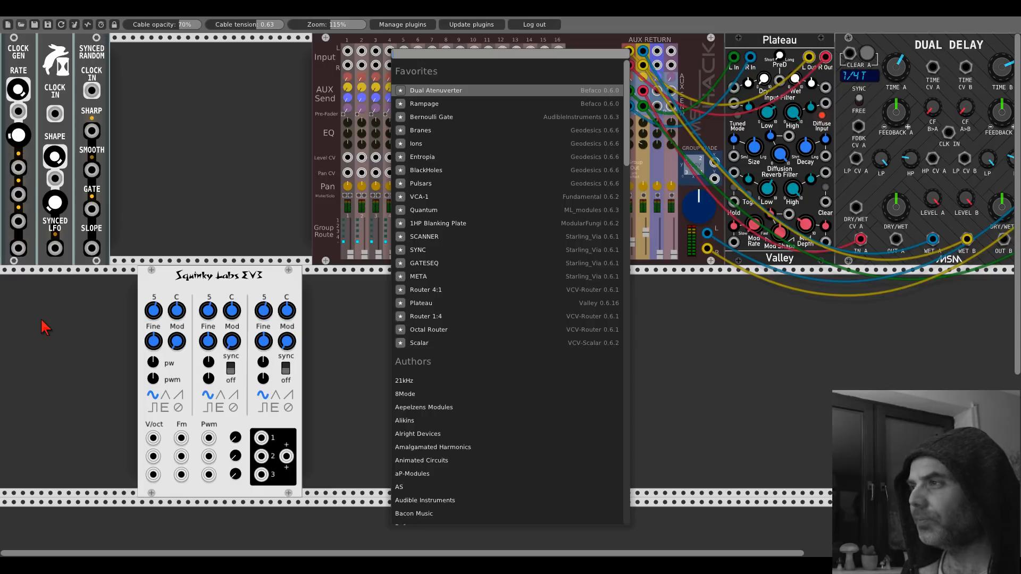
text(addr)
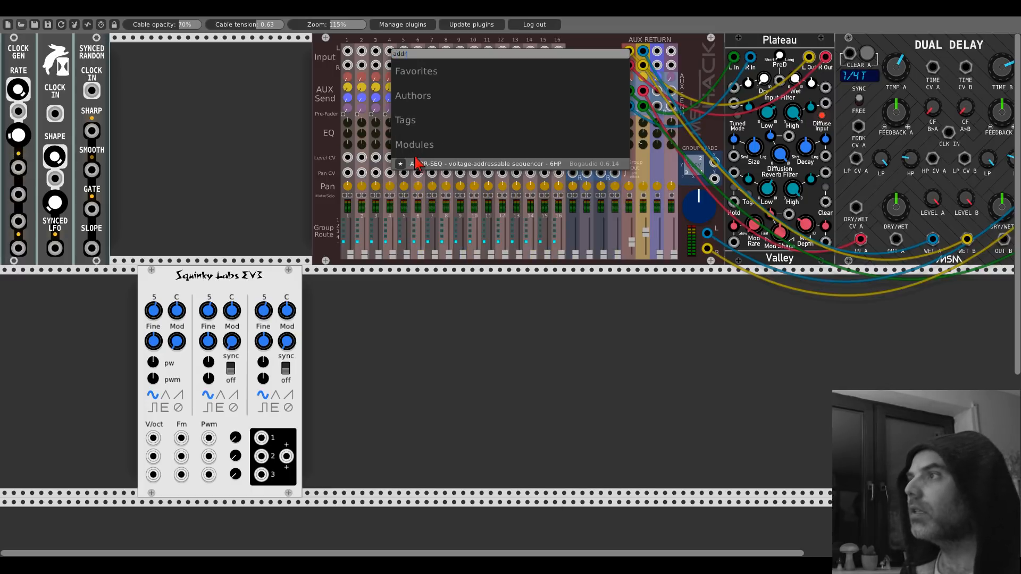
click(419, 166)
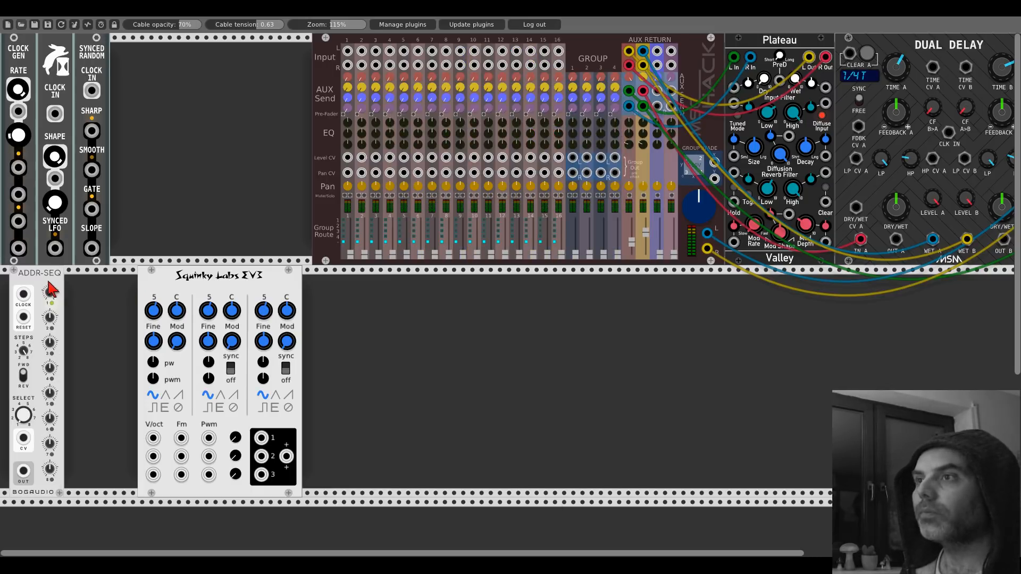
drag(48, 283, 33, 276)
drag(153, 279, 68, 281)
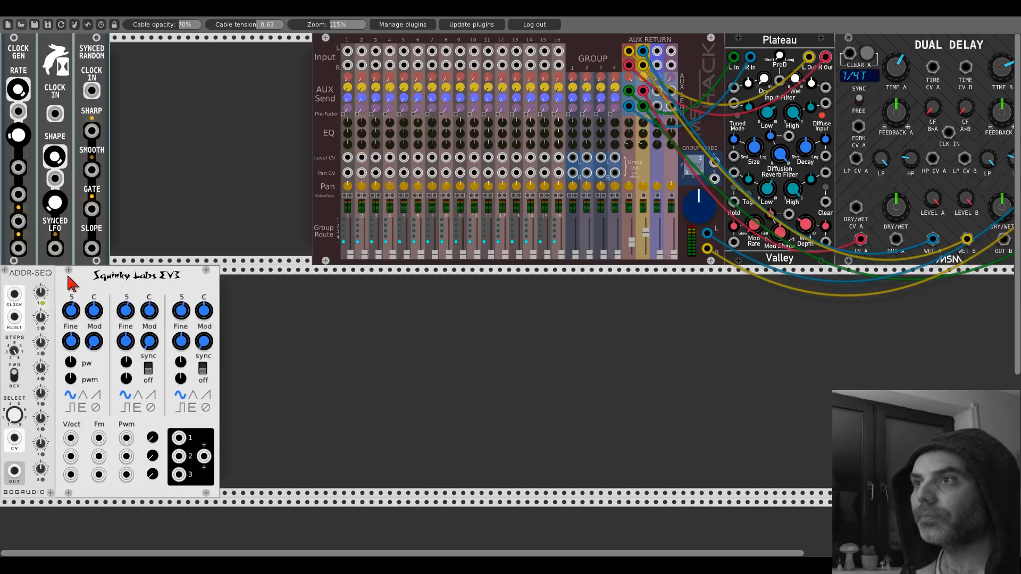
drag(18, 248, 14, 294)
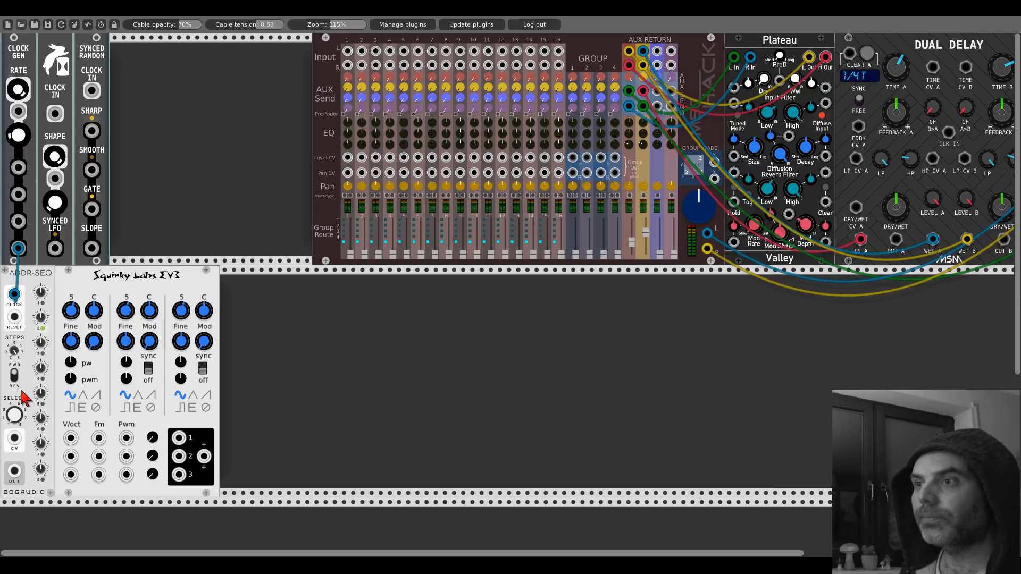
Insert the Lazy Susan Quantiser between ADDR-SEQ and EV3, leaving no gaps between the modules
drag(116, 292, 225, 292)
right_click(80, 331)
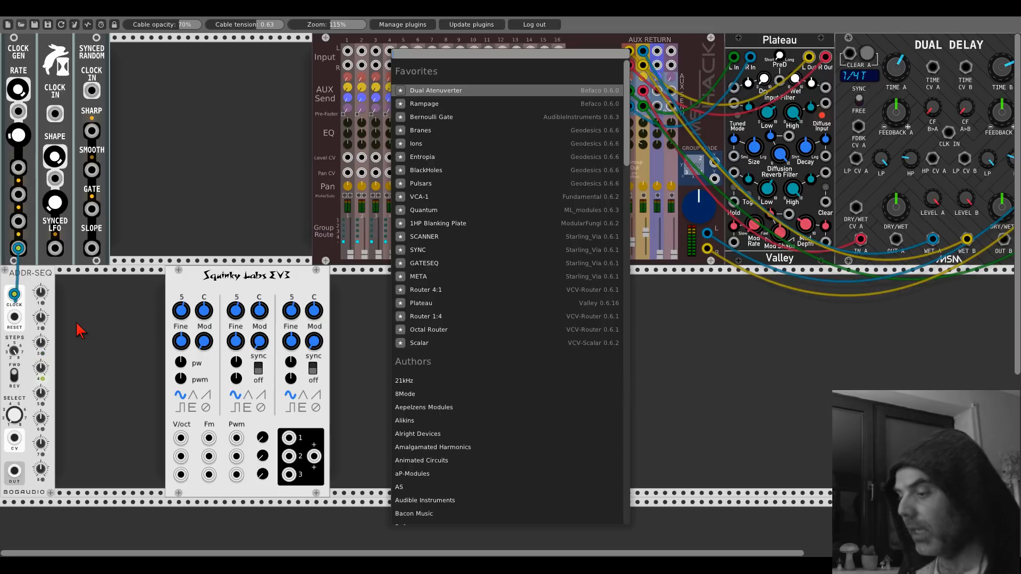
text(laz)
click(408, 164)
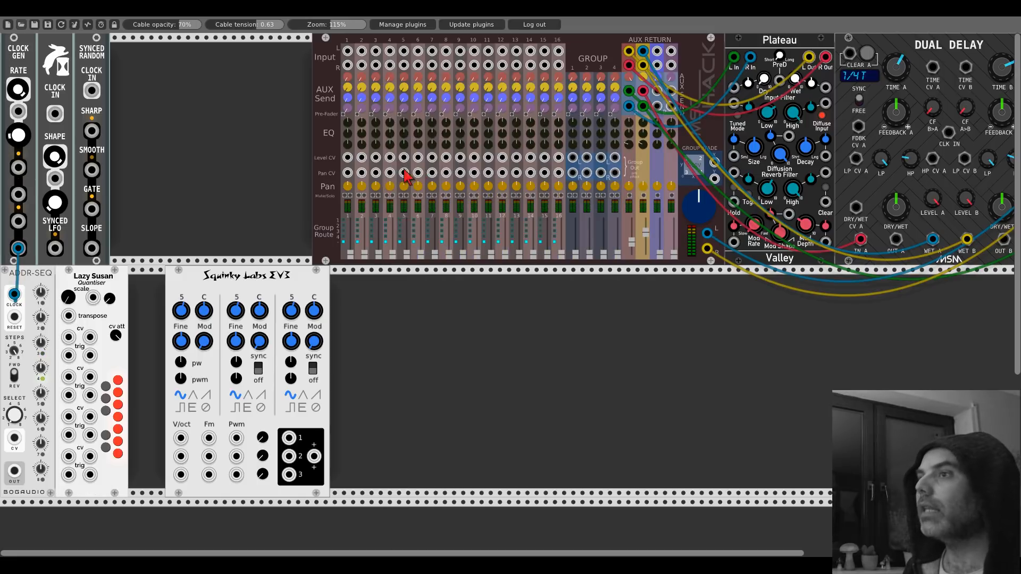
drag(188, 273, 143, 280)
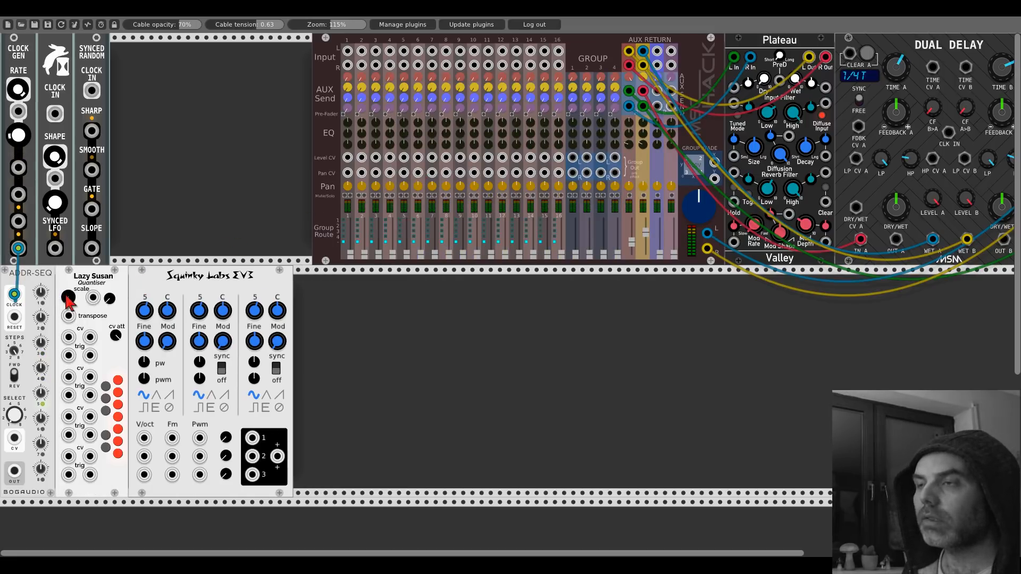
Change Lazy Susan's scale to natural minor and switch off its D and G# notes
drag(67, 295, 68, 319)
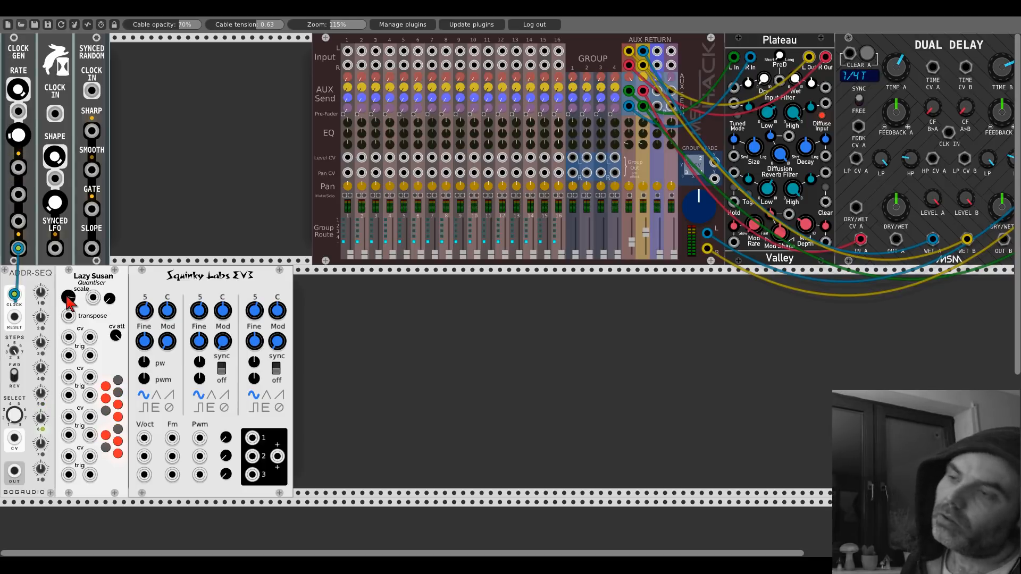
click(117, 441)
click(107, 400)
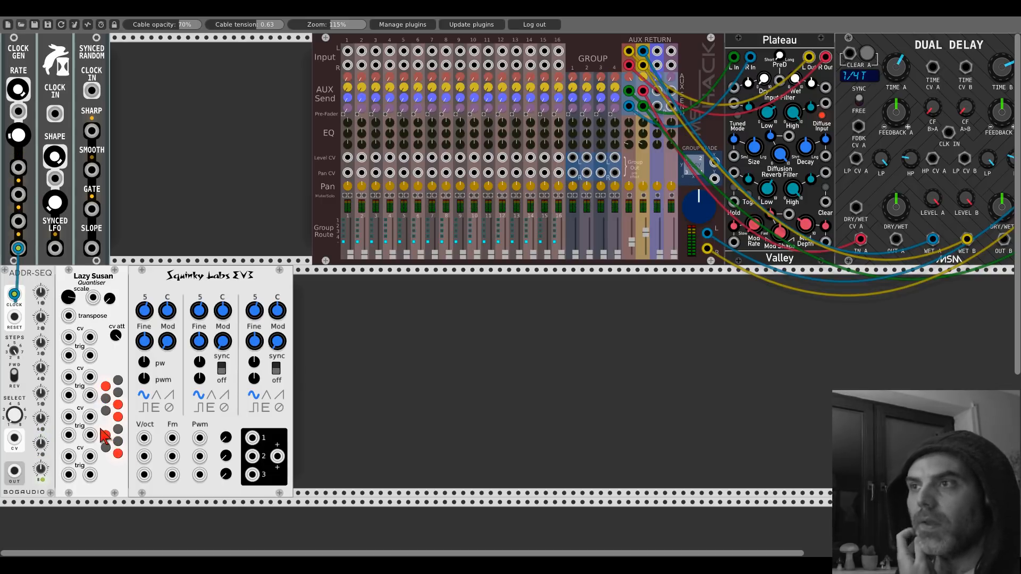
Patch ADDR-SEQ's output through Lazy Susan's first CV channel to EV3's first V/oct input, and set the oscillator octaves to 3, 2 and 2
drag(14, 471, 144, 437)
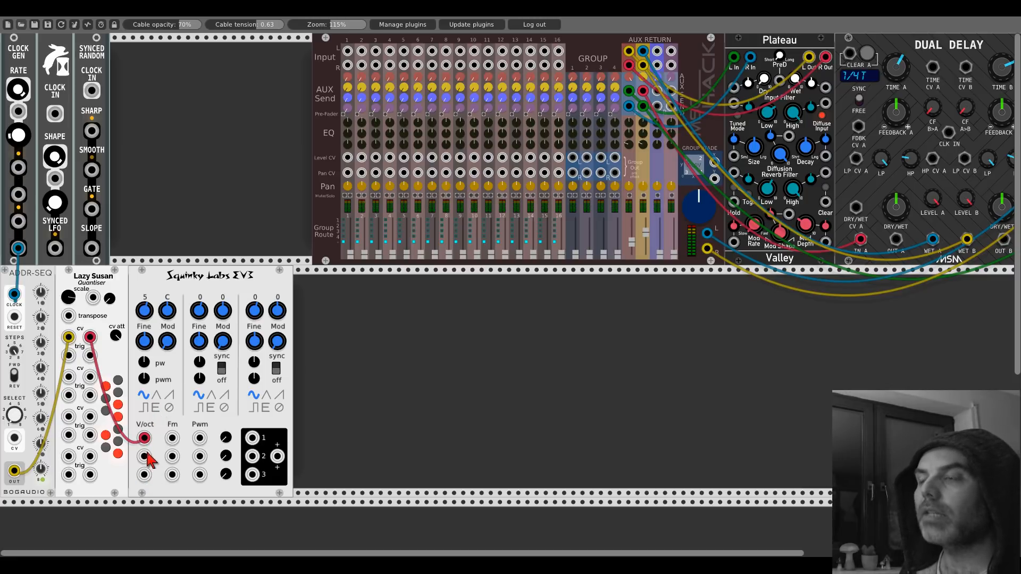
drag(149, 314, 149, 325)
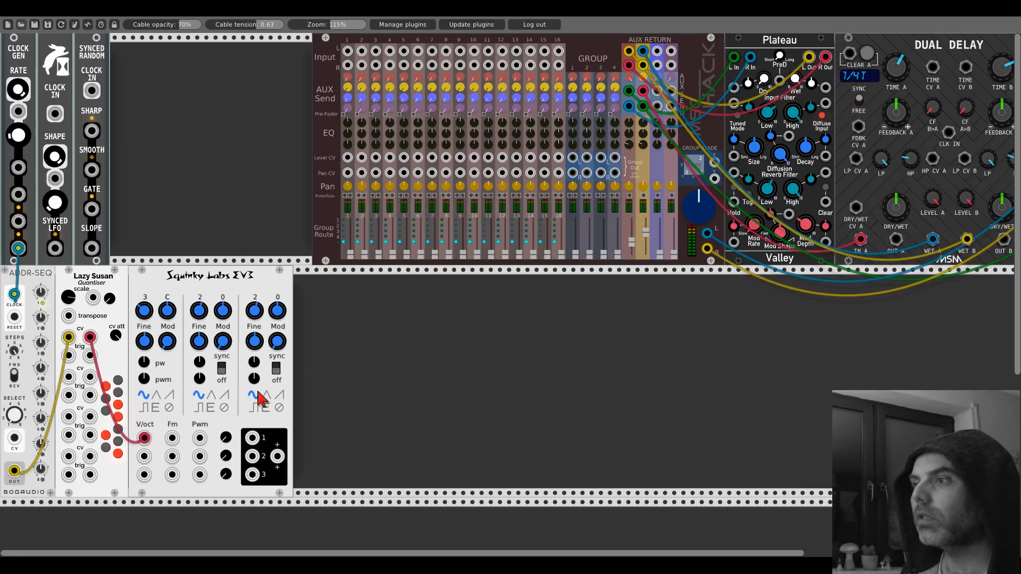
Patch EV3's output 1 to mixer channel 1 left and outputs 2 and 3 to channel 2 left and right, raising channel 1's fader
drag(252, 437, 348, 51)
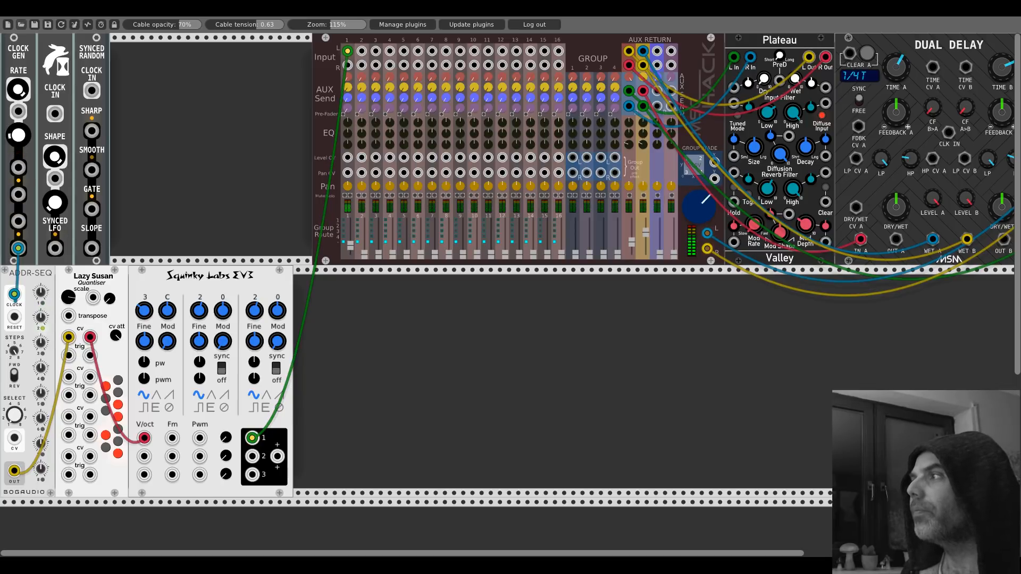
drag(350, 245, 350, 235)
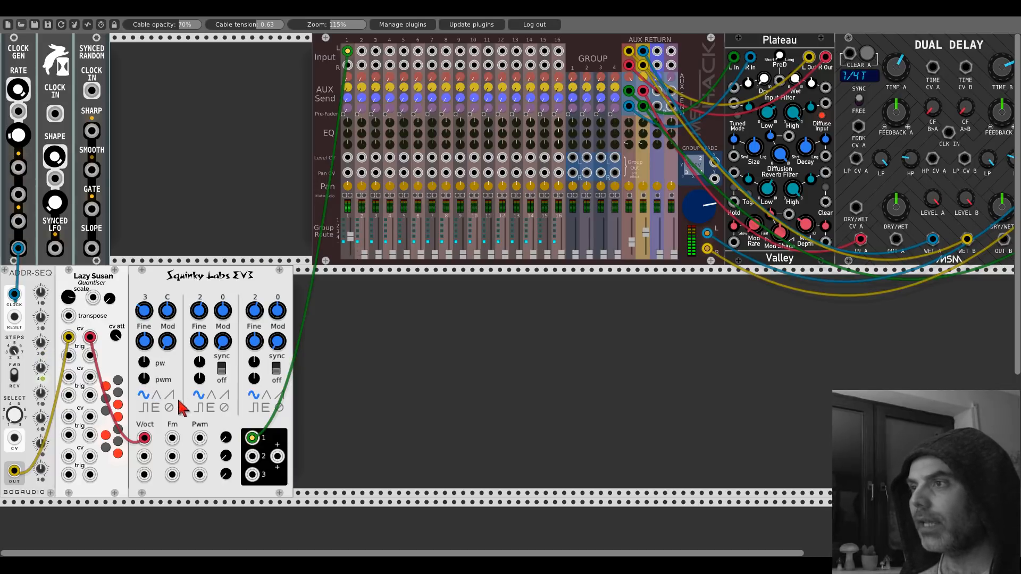
mouse_move(253, 456)
mouse_down()
mouse_move(362, 52)
mouse_move(275, 451)
mouse_move(257, 472)
mouse_up()
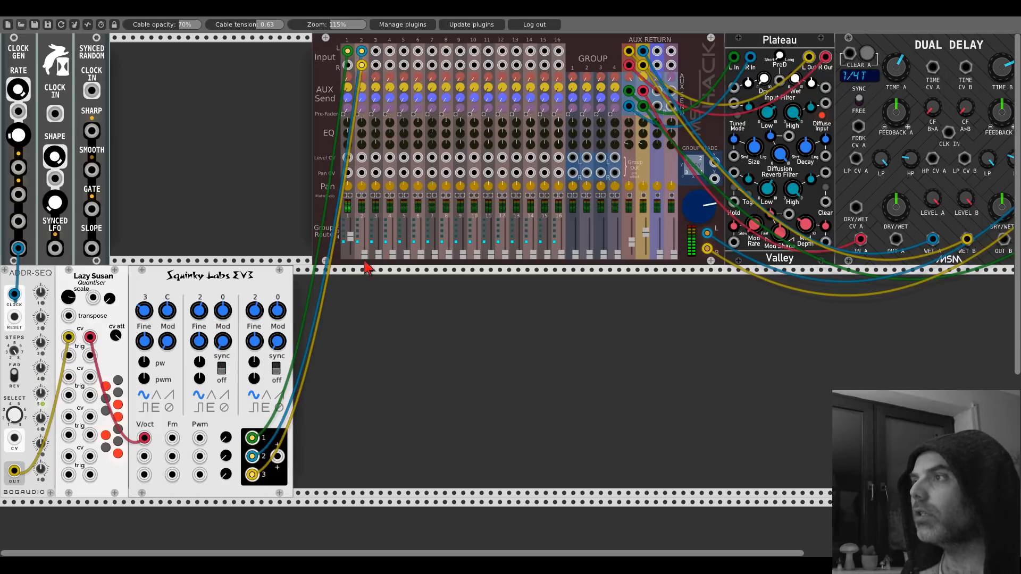
Set EV3's second oscillator to octave 1 and 5th and the third to octave 2, and balance the mixer's channel faders and master level
drag(202, 309, 202, 319)
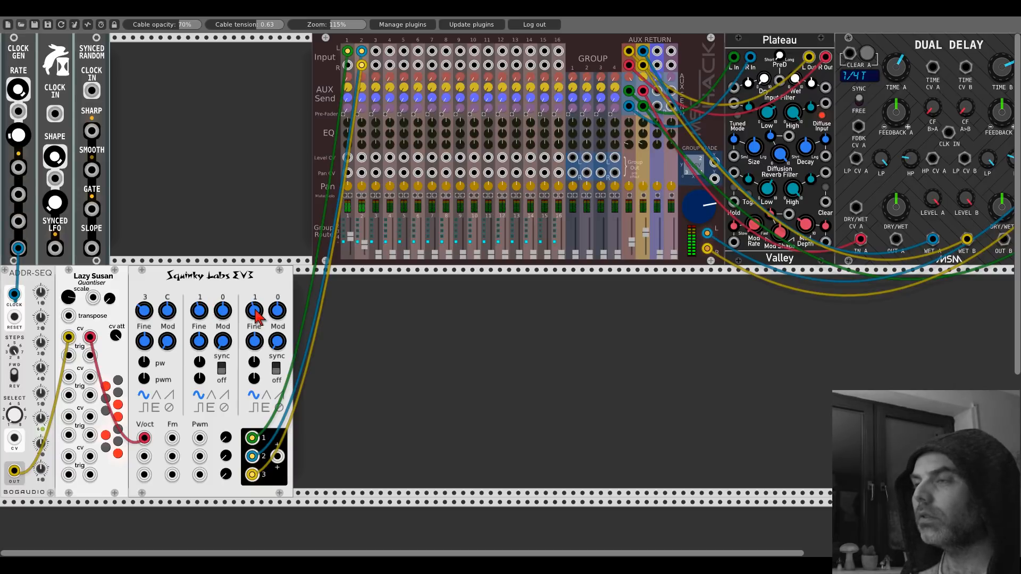
drag(254, 309, 220, 264)
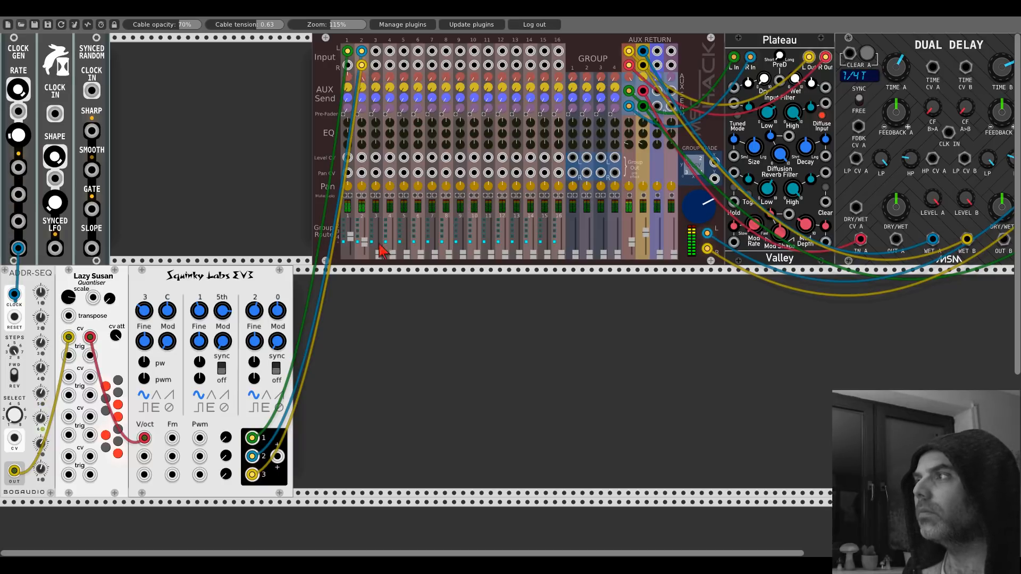
drag(713, 209, 713, 228)
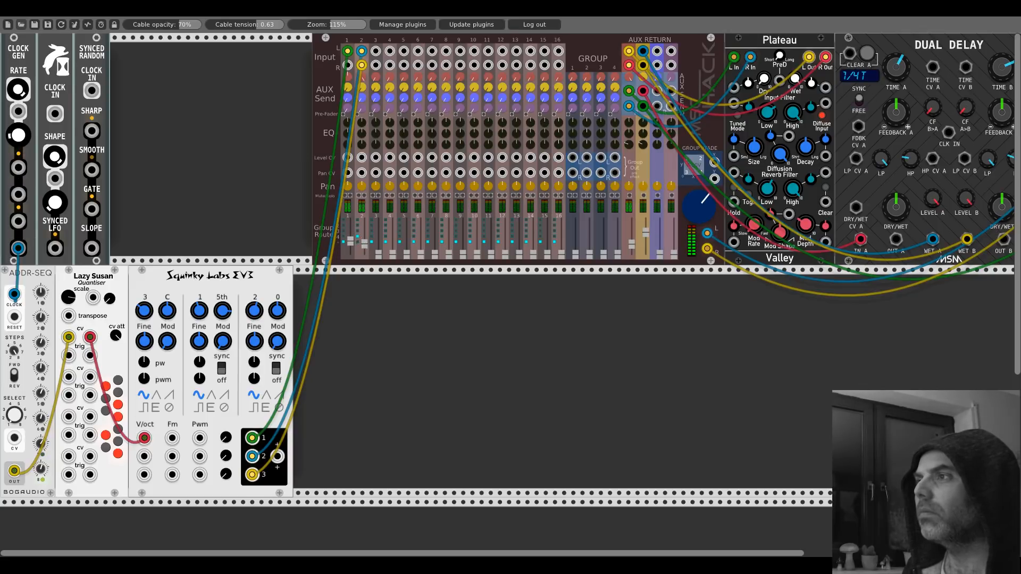
drag(366, 251, 366, 254)
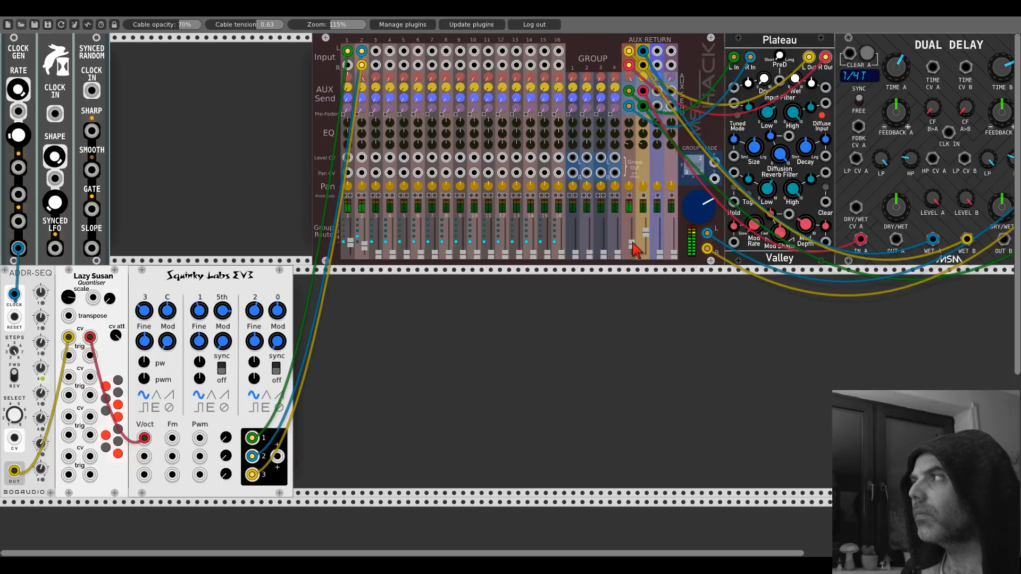
Fine-tune the mixer's first aux return fader, the master level and channel 2's first aux send
drag(631, 242, 632, 241)
drag(697, 208, 697, 229)
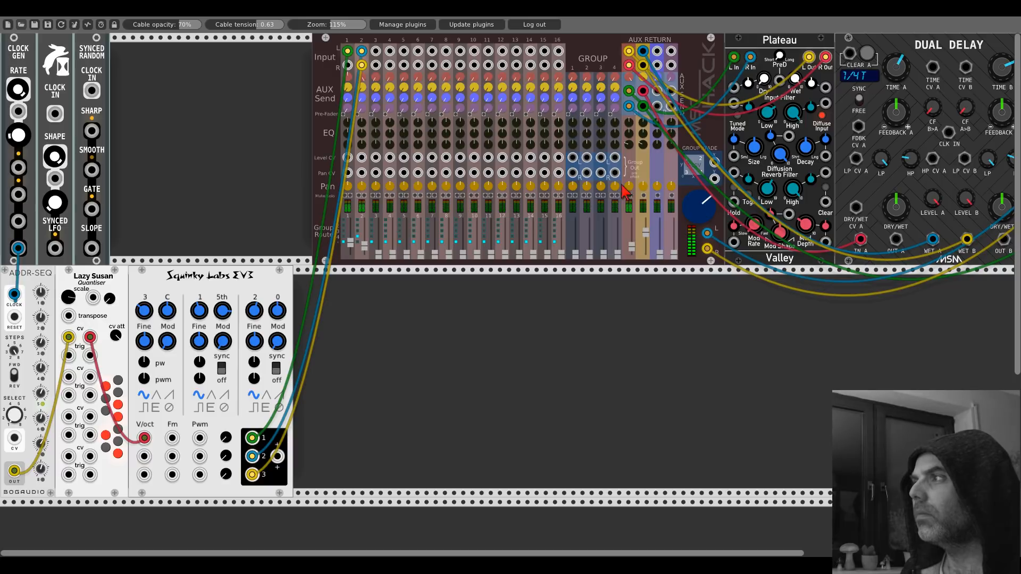
drag(366, 76, 365, 75)
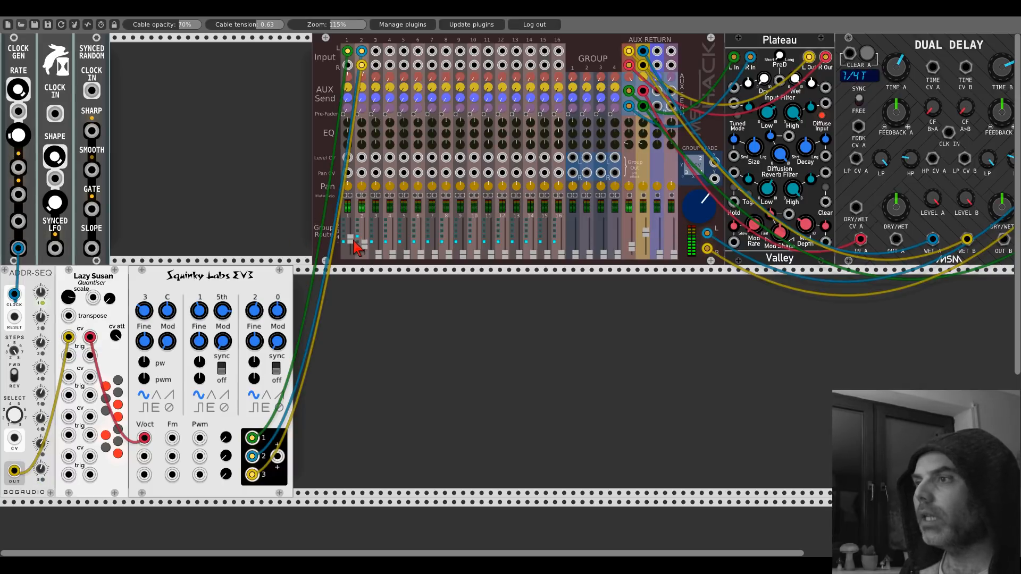
Add Blamsoft's XFX F-35 filter to the rack beside EV3
right_click(357, 329)
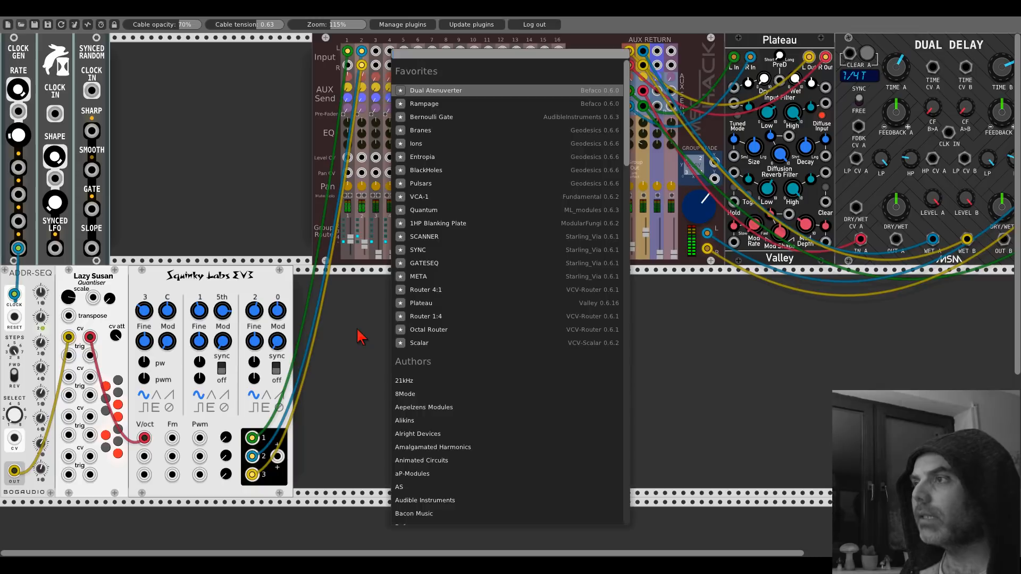
scroll(428, 499, down, 1)
click(427, 501)
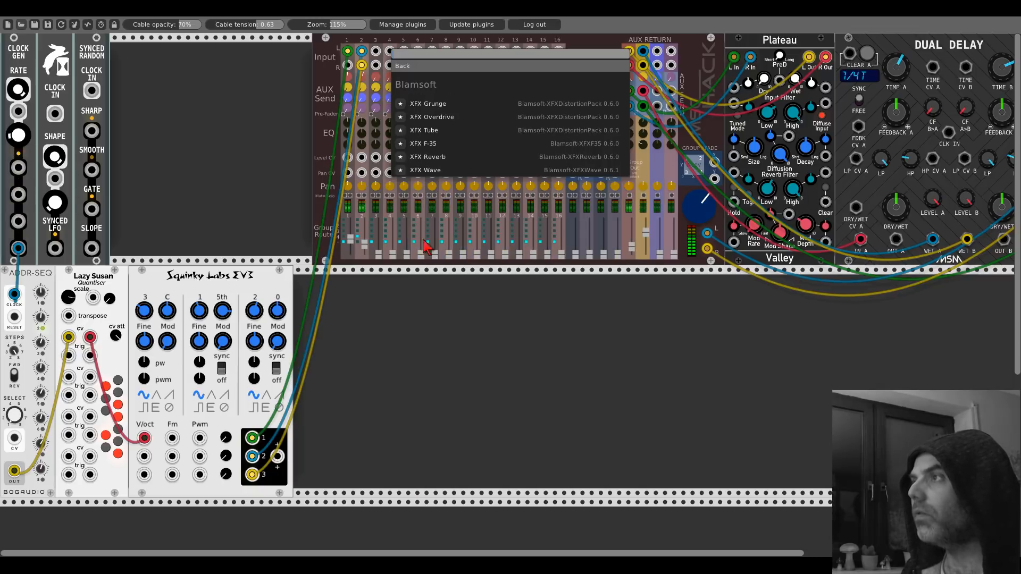
click(430, 144)
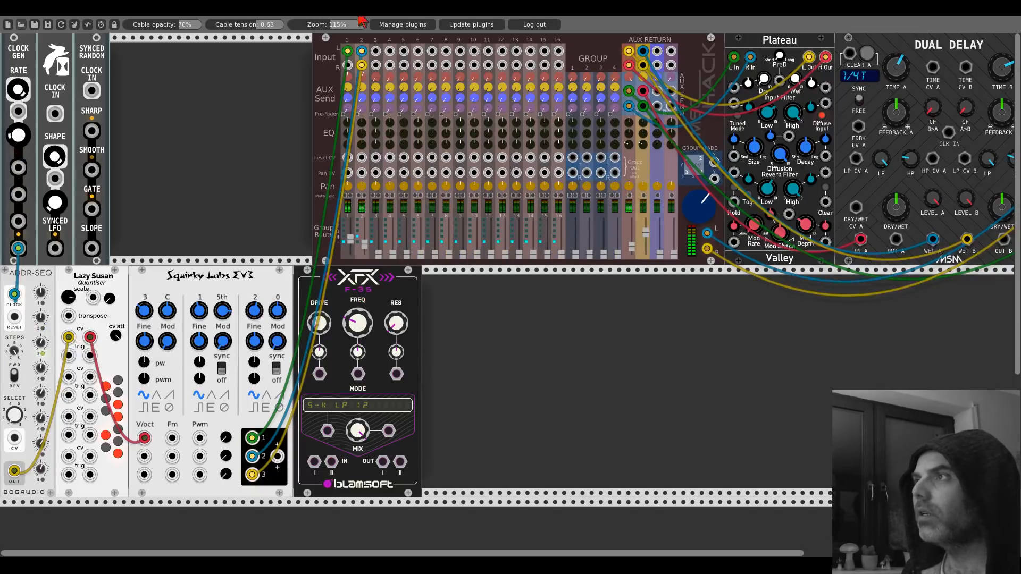
Reroute EV3's outputs 2 and 3 through the F-35's inputs I and II, with its outputs feeding mixer channel 2 left and right
right_click(362, 52)
right_click(363, 67)
drag(252, 456, 314, 461)
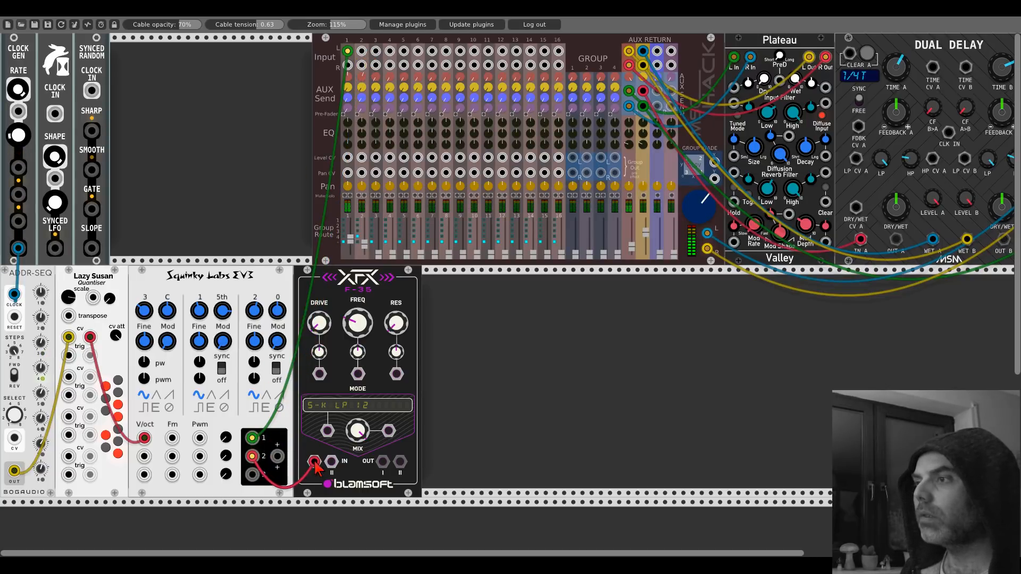
drag(252, 475, 400, 461)
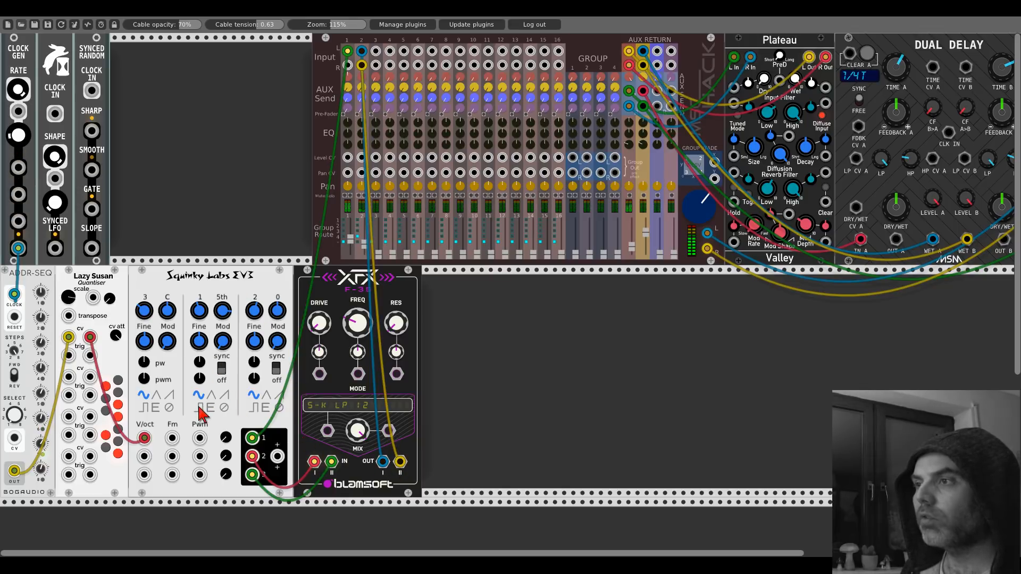
Switch EV3's second and third oscillators to square waves and adjust the F-35's FREQ setting
click(255, 409)
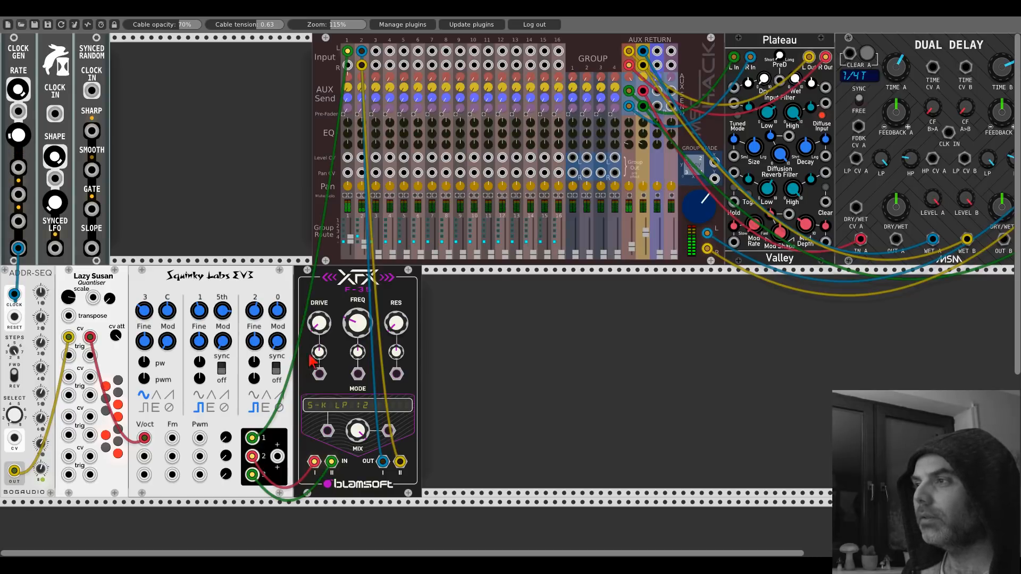
mouse_move(357, 323)
mouse_down()
mouse_move(358, 311)
mouse_move(357, 320)
mouse_move(390, 322)
mouse_move(357, 329)
mouse_up()
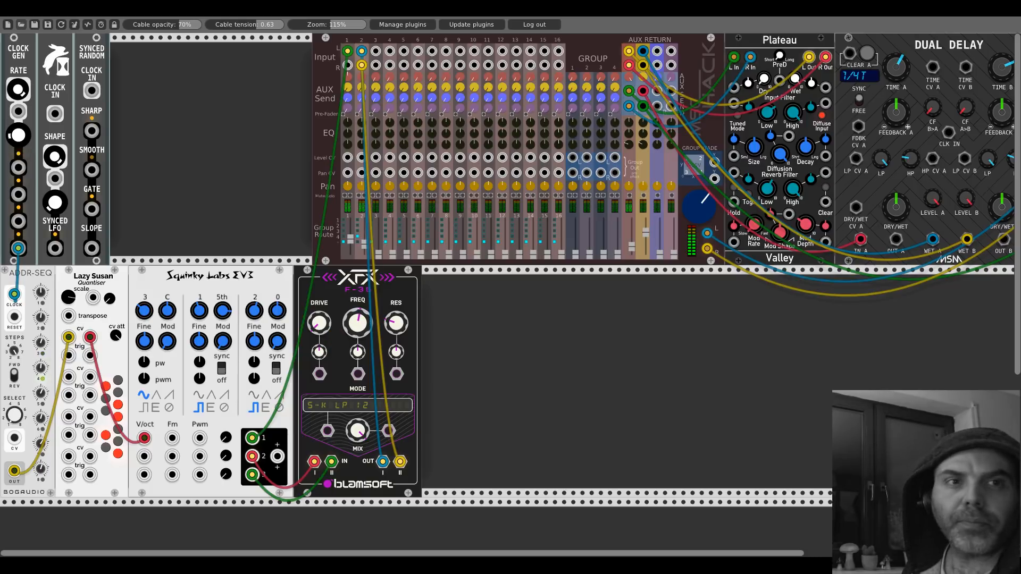
drag(357, 330, 358, 326)
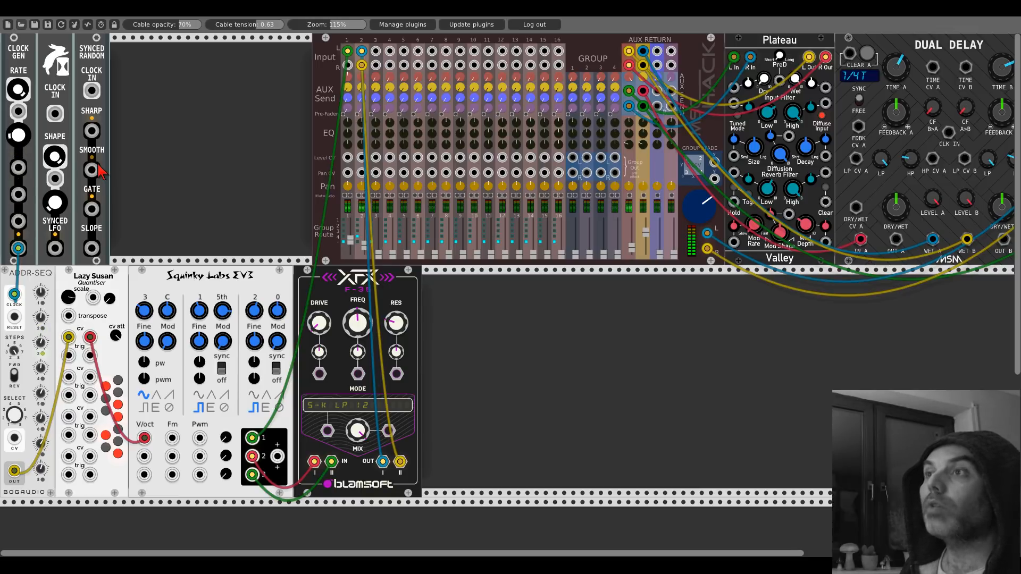
Clock Synced Random from Clock Gen's first output and patch its SMOOTH output to the F-35's FREQ CV input
drag(92, 91, 18, 168)
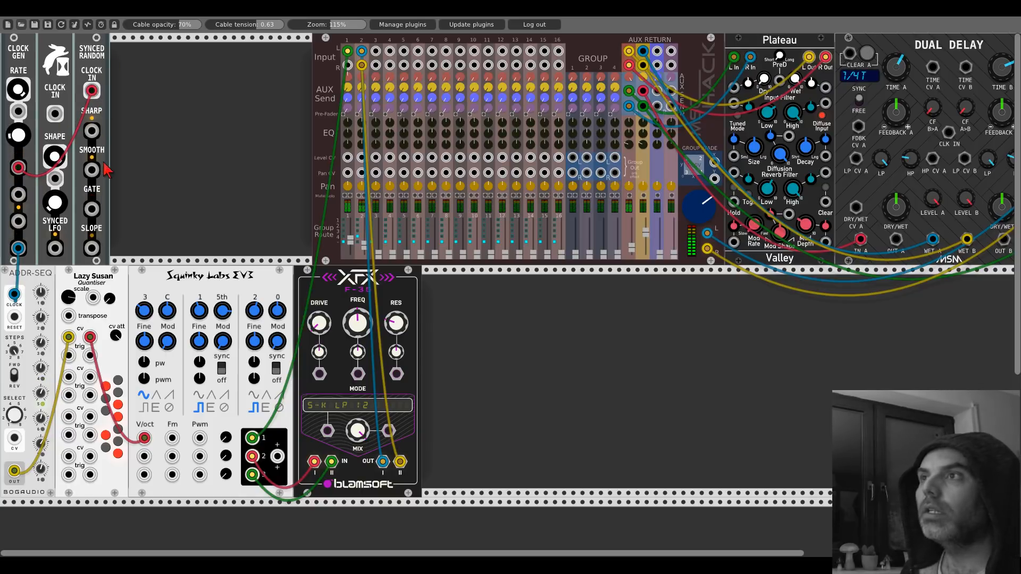
drag(92, 170, 359, 353)
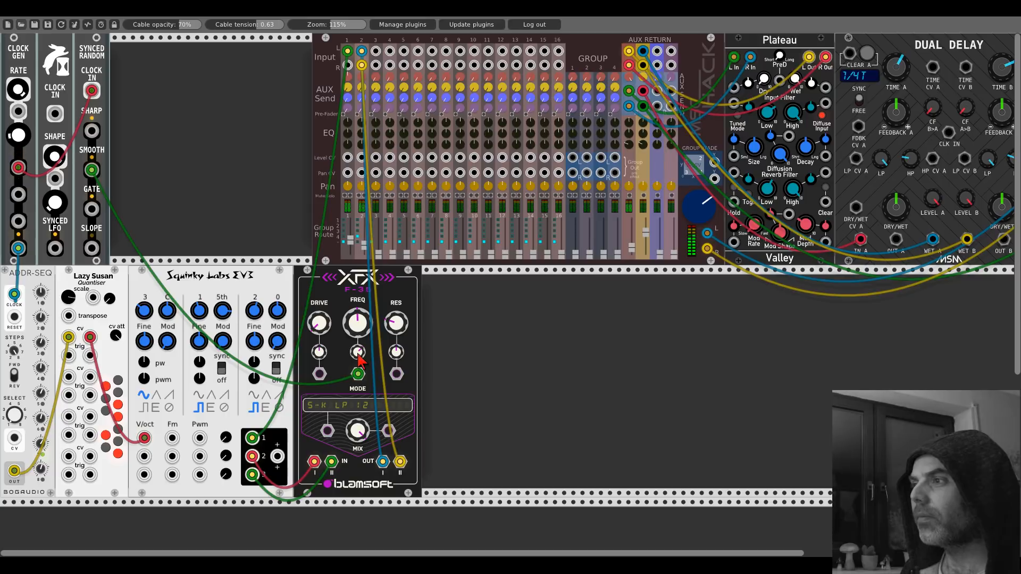
Lower the F-35's FREQ setting and set EV3's first oscillator to octave 2
drag(357, 335, 358, 349)
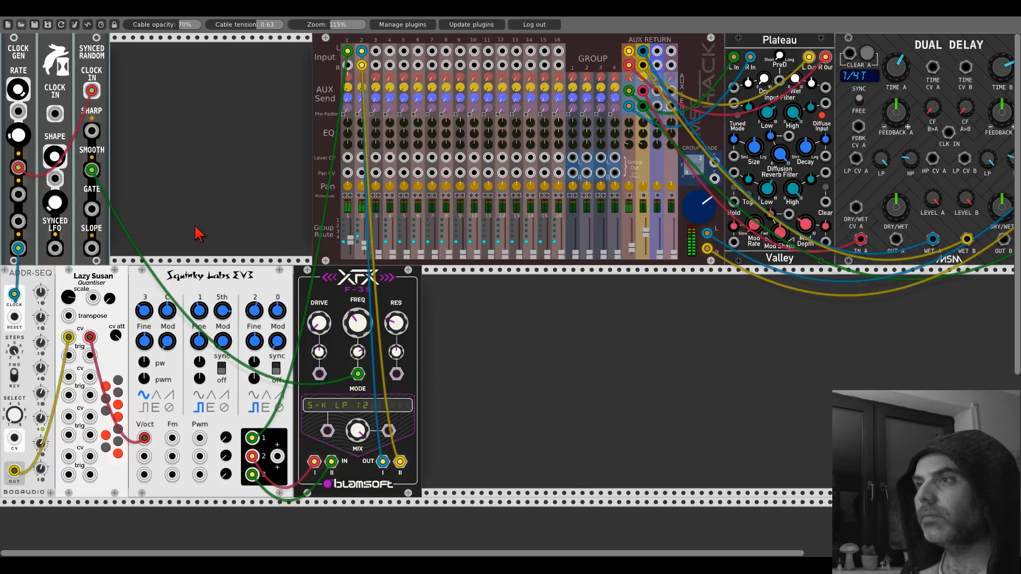
drag(143, 311, 143, 340)
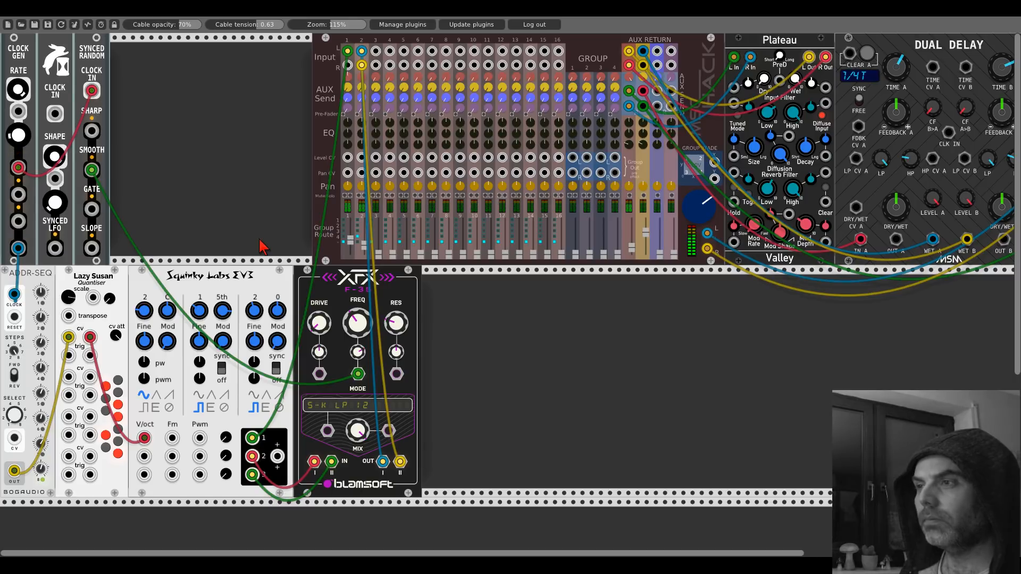
Make room between Lazy Susan and EV3, insert Befaco's Slew Limiter there, and close the remaining gap with EV3 and the F-35
drag(318, 292, 409, 287)
drag(272, 272, 393, 290)
right_click(146, 316)
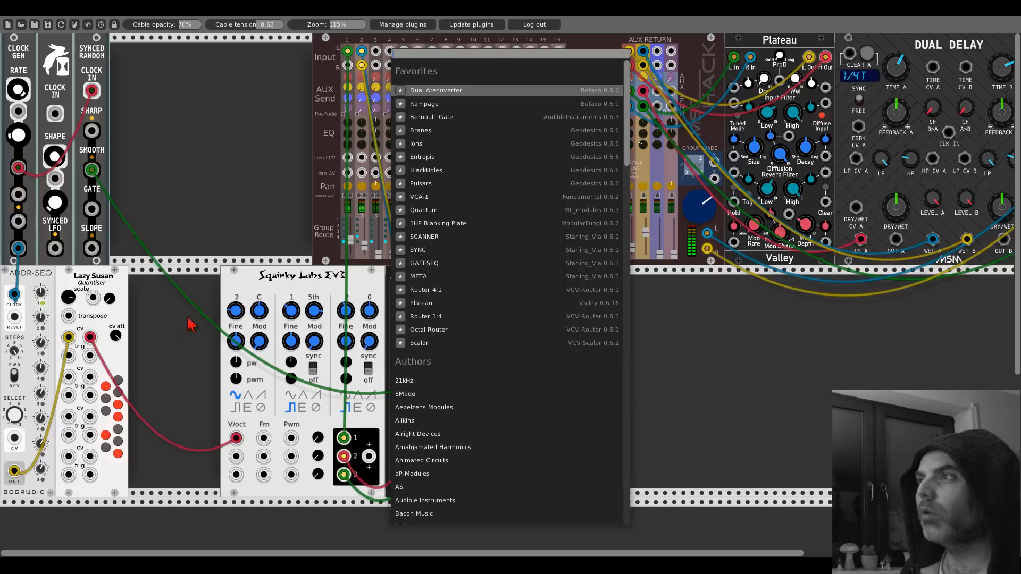
text(slew)
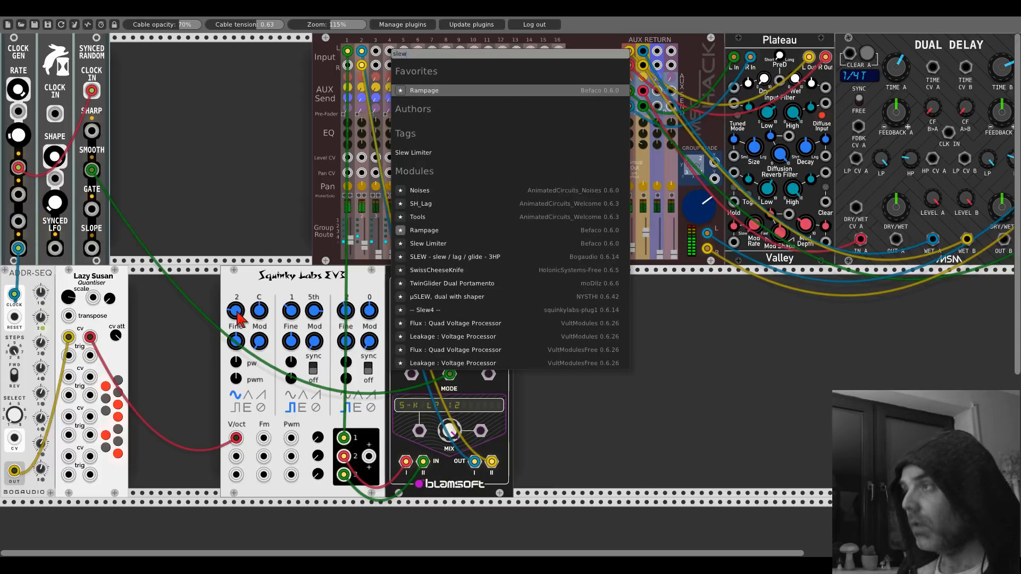
click(442, 244)
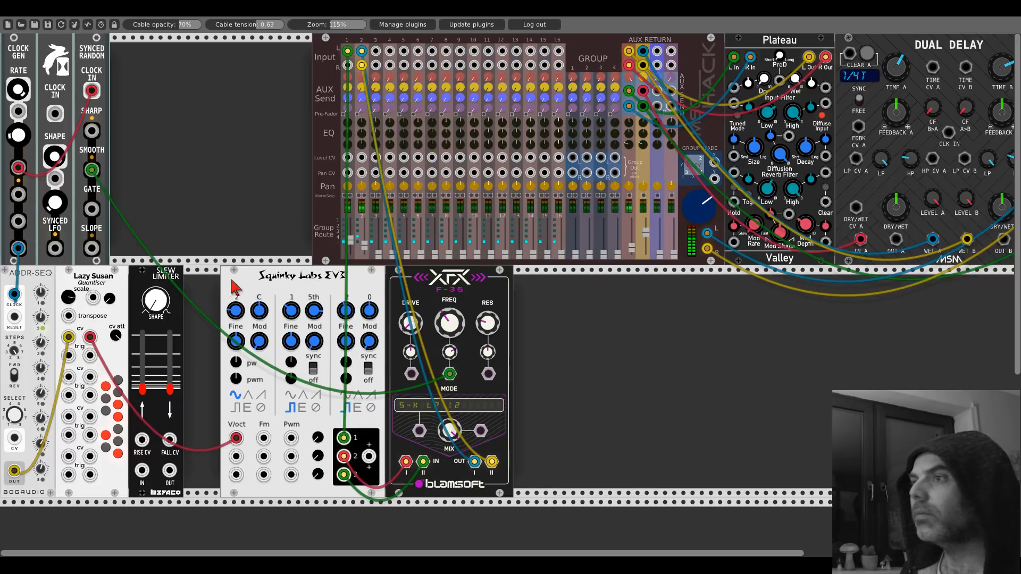
drag(235, 288, 197, 288)
drag(492, 290, 454, 290)
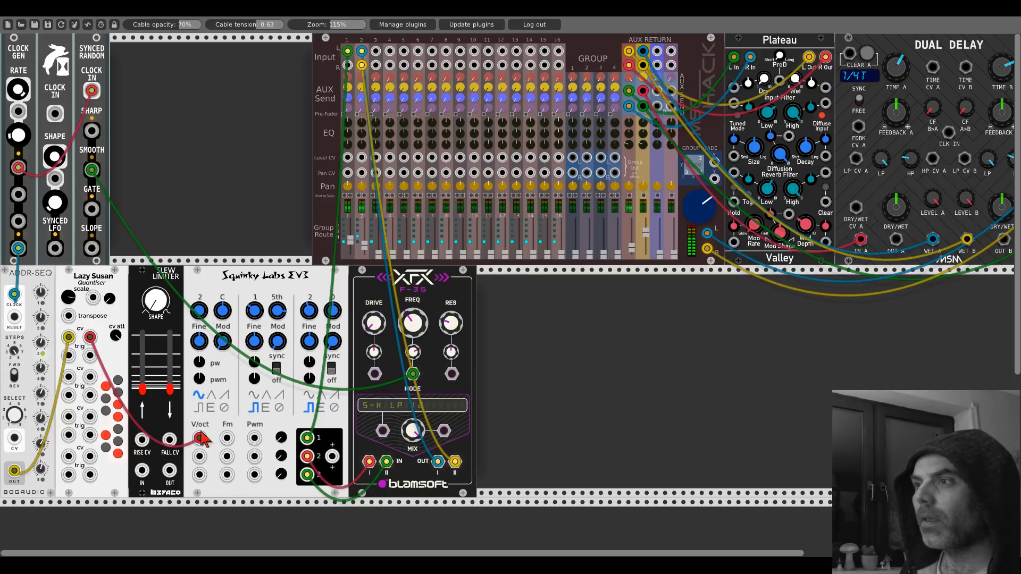
Route Lazy Susan's pitch CV through the Slew Limiter to EV3's first V/oct input, and raise the rise and fall times
drag(200, 437, 142, 472)
drag(170, 470, 200, 438)
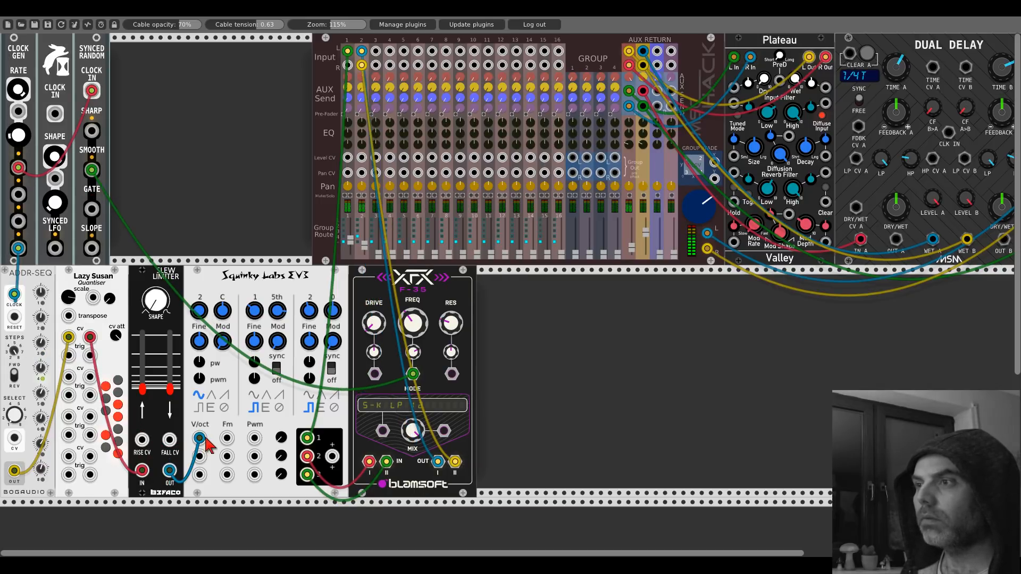
drag(164, 393, 164, 386)
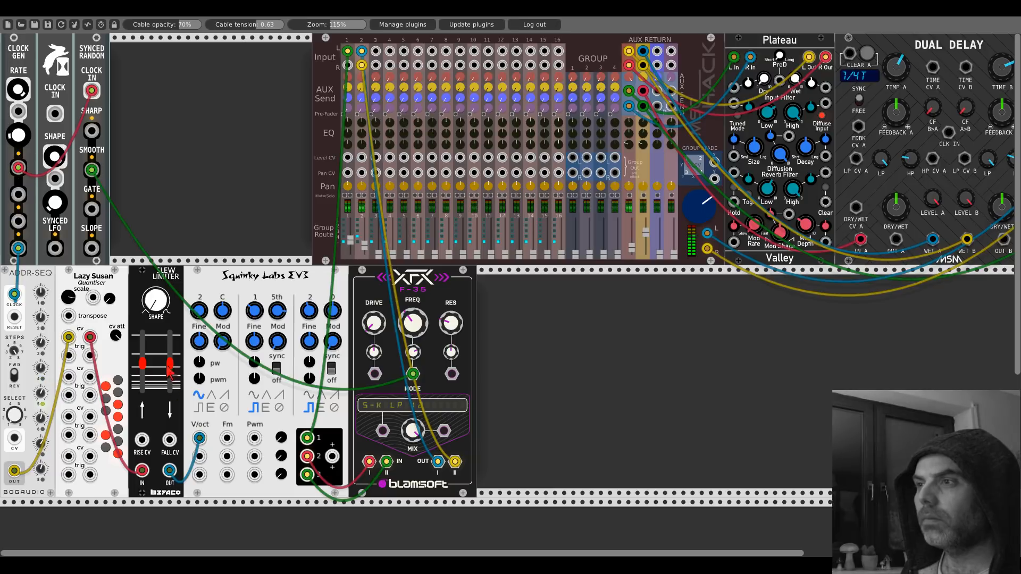
drag(164, 367, 164, 356)
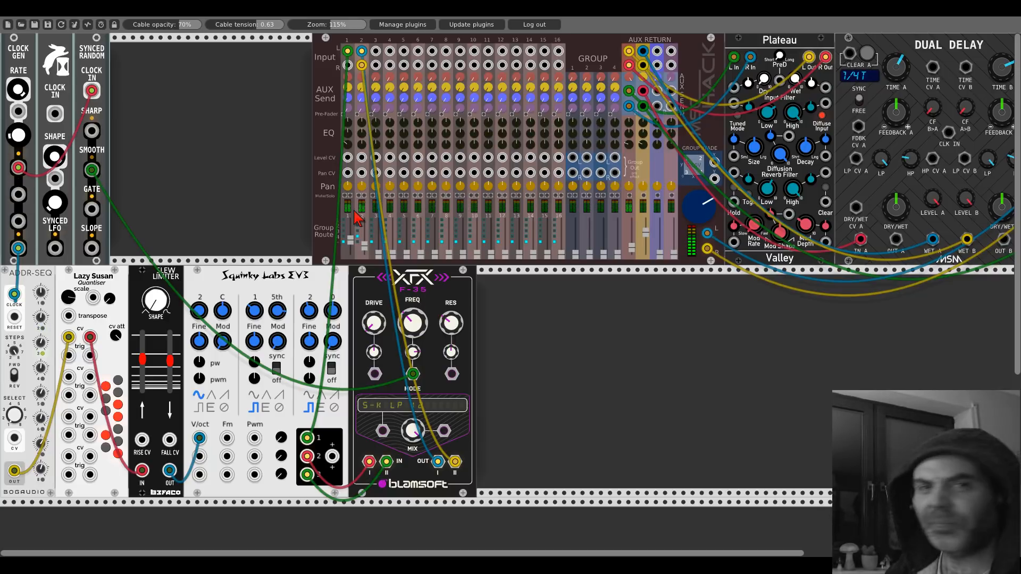
Add the Fundamental Scope beside March Hare, patch the Synced LFO output into X IN, and adjust the scope's TIME
right_click(164, 184)
text(scop)
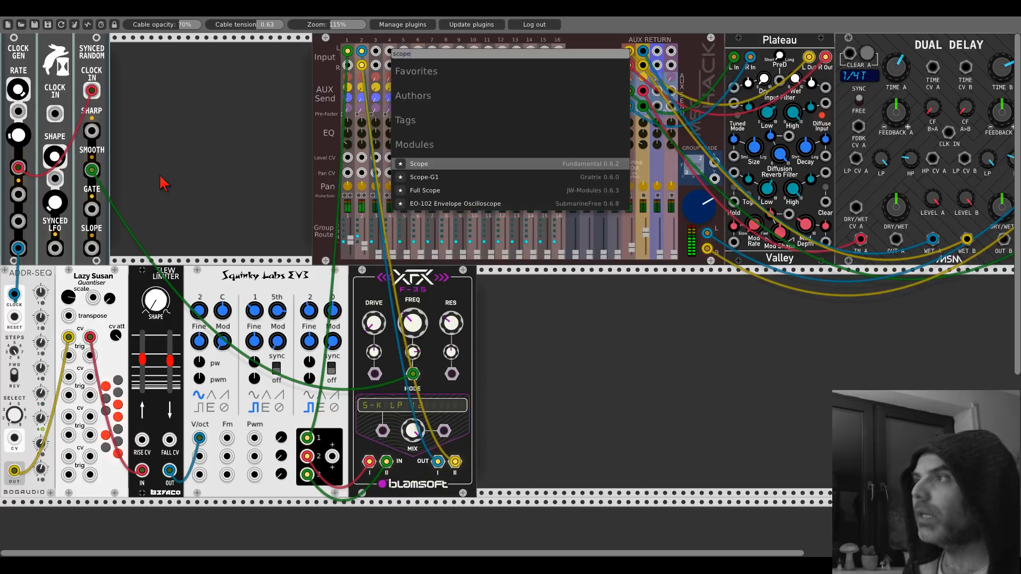
text(e)
click(452, 165)
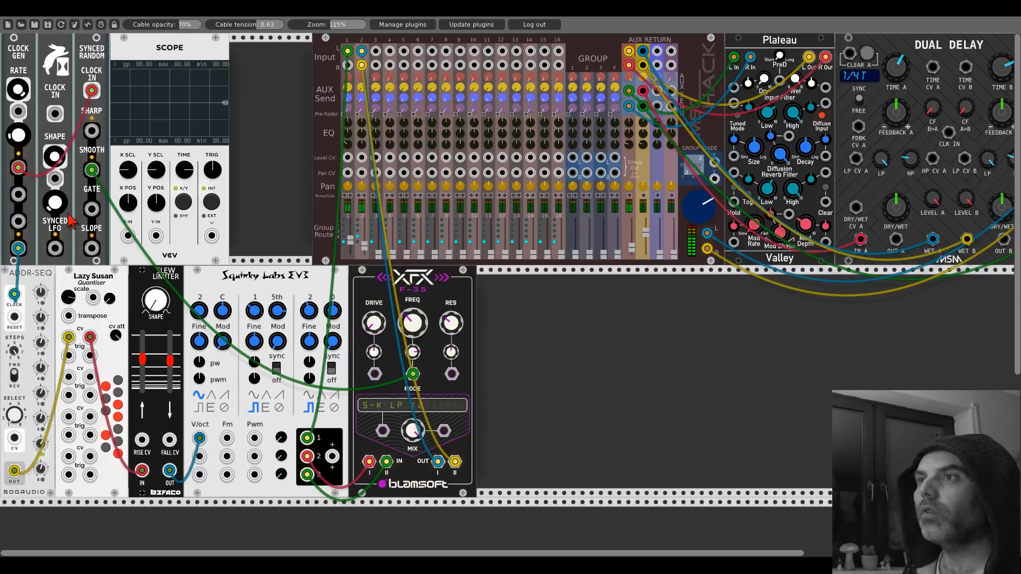
drag(54, 248, 128, 235)
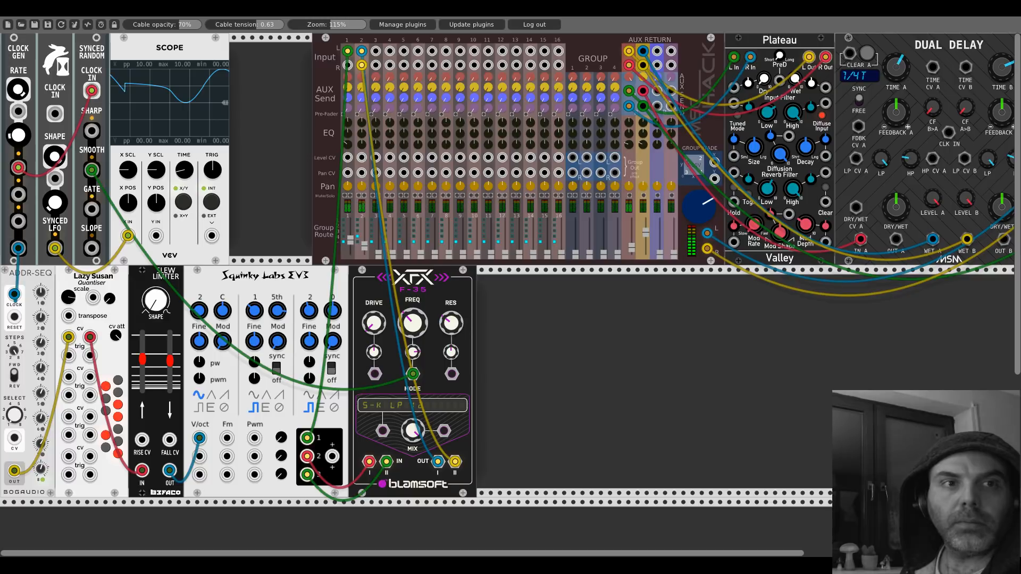
drag(183, 180, 177, 167)
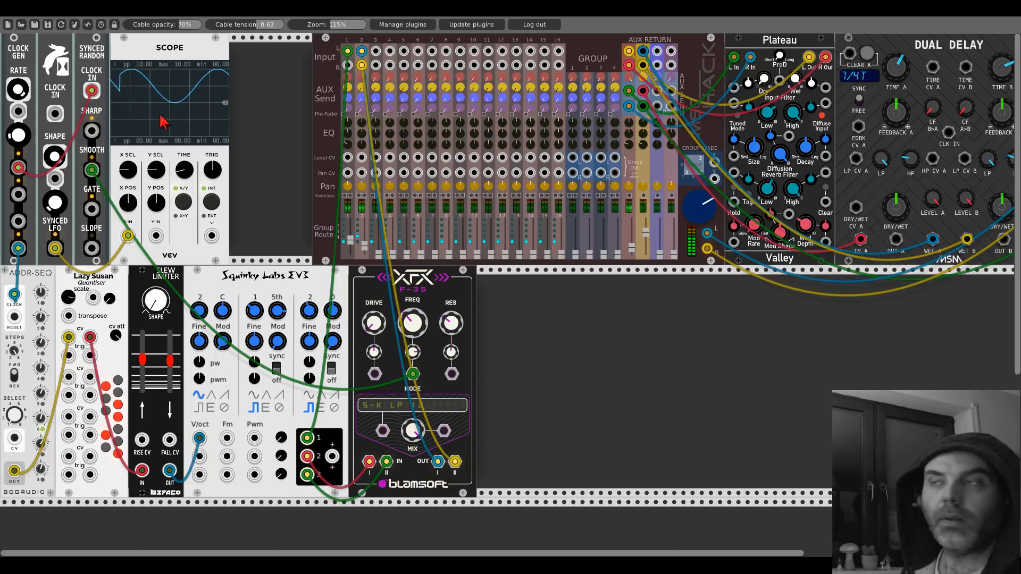
Clock the Synced LFO from Clock Gen's third output and modulate its SHAPE with Synced Random's SHARP output
drag(54, 115, 19, 169)
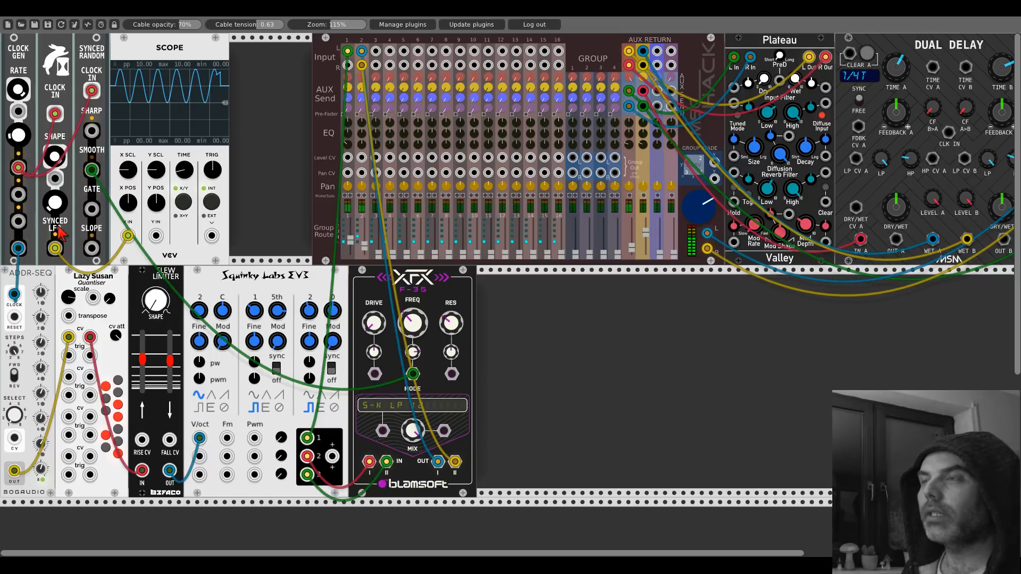
drag(20, 169, 21, 219)
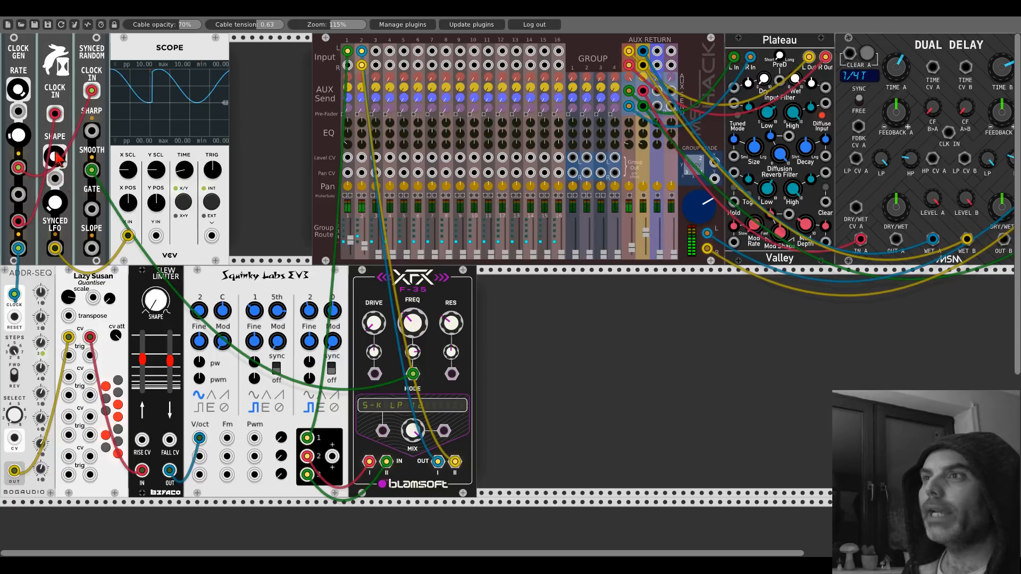
drag(55, 178, 92, 132)
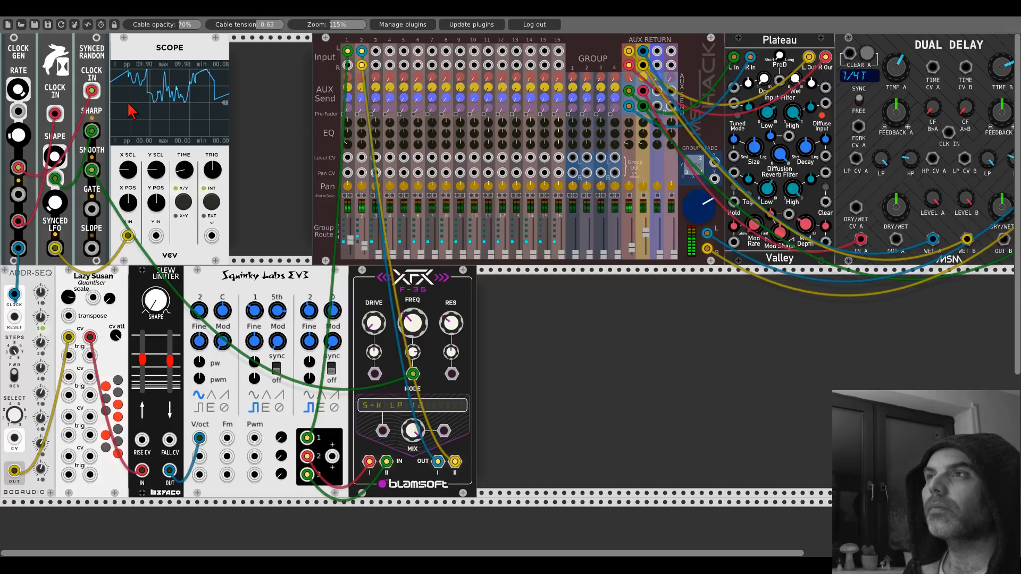
right_click(608, 365)
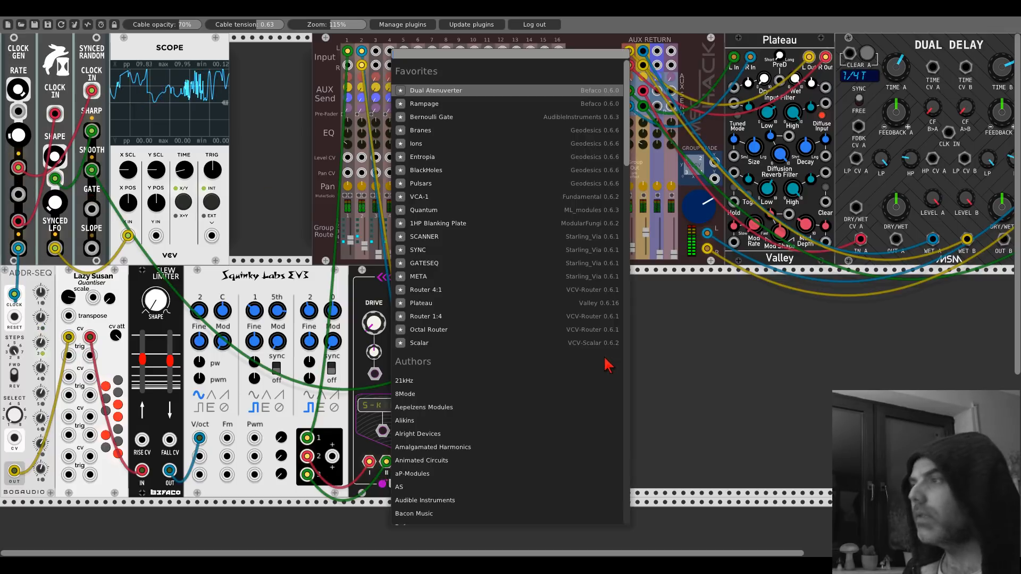
text(bun)
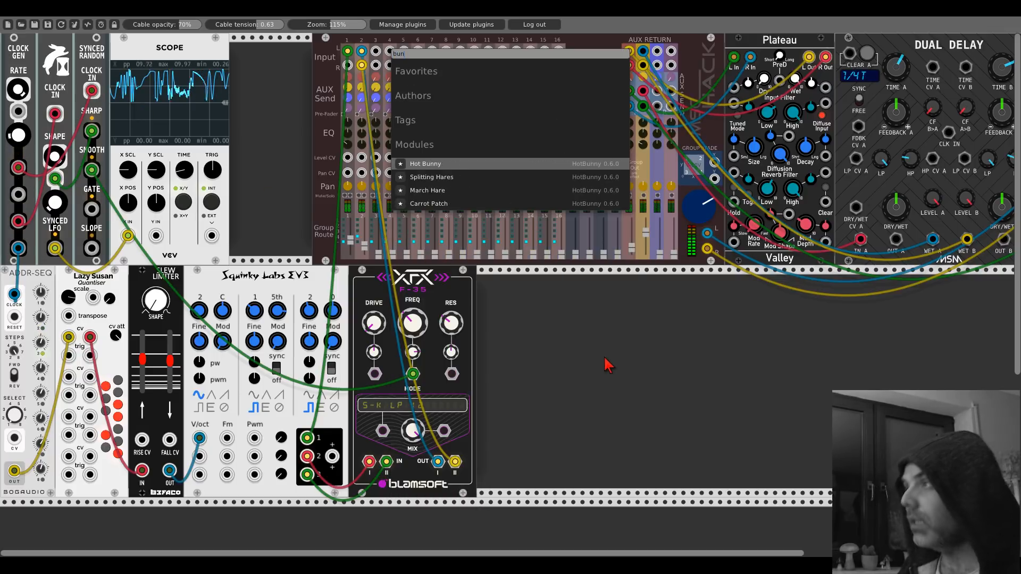
key(Return)
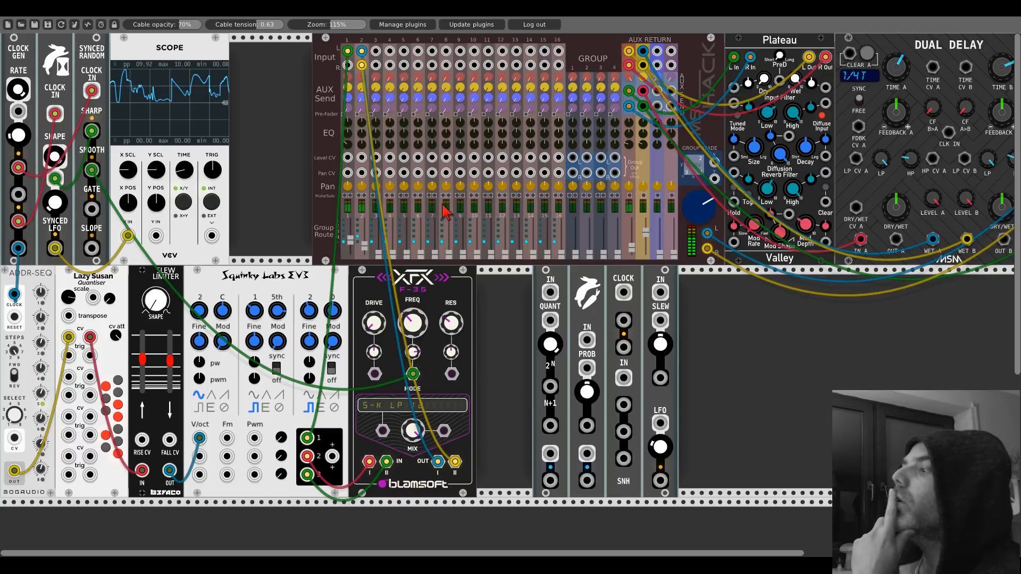
right_click(611, 281)
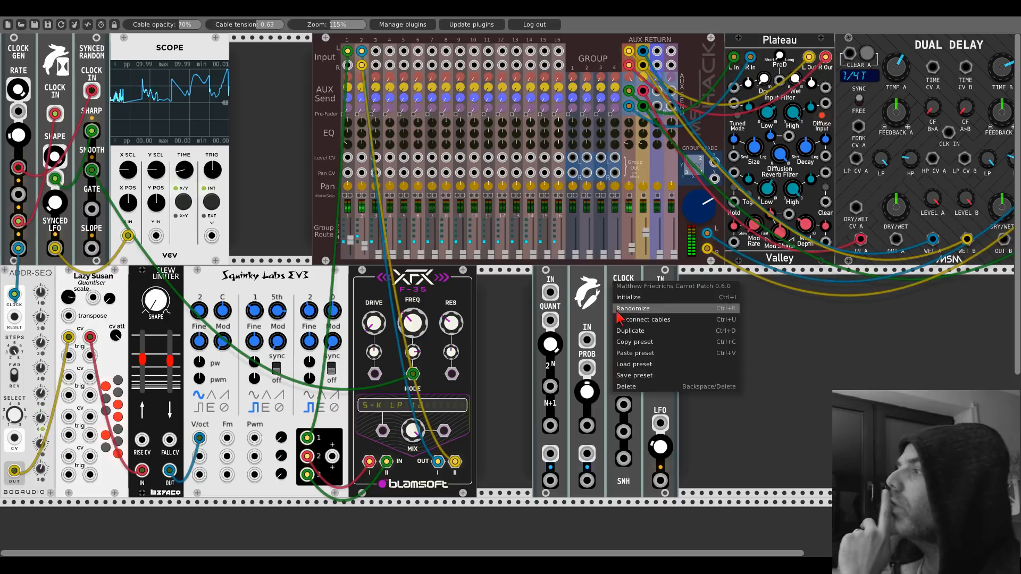
click(638, 391)
Add the Audible Instruments Utilities module between the Scope and the mixer, placing it directly against the mixer
right_click(269, 156)
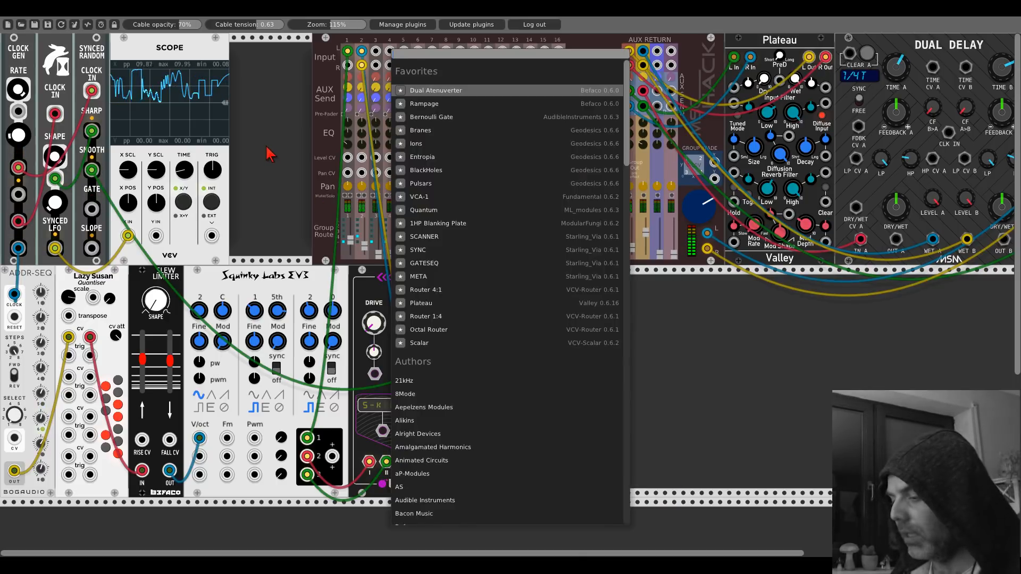
text(kinks)
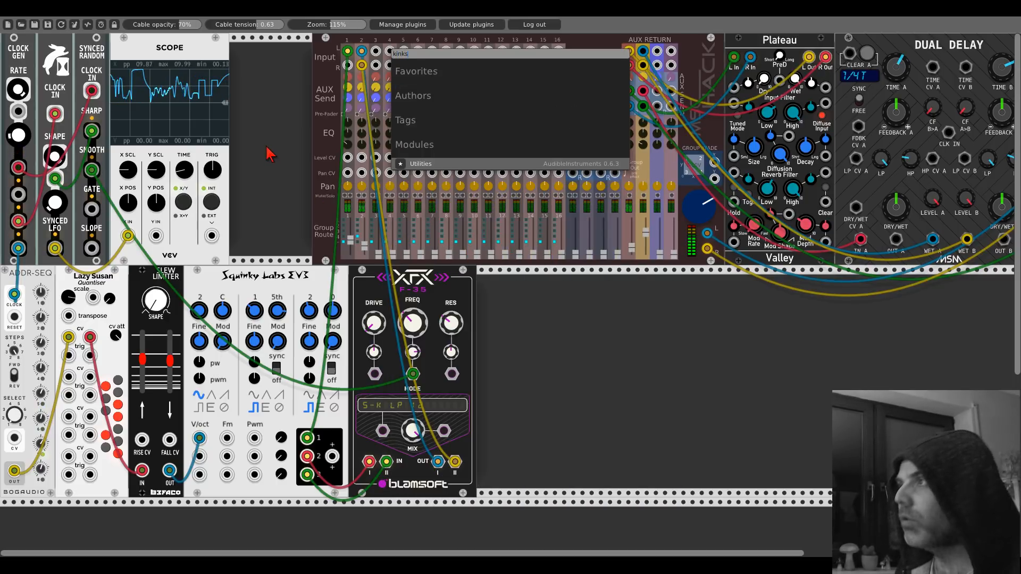
click(426, 164)
drag(275, 59, 302, 61)
Add a VCA-1 beside Utilities, route the Synced LFO output through it to the Scope's Y IN, and lower the VCA level
right_click(260, 69)
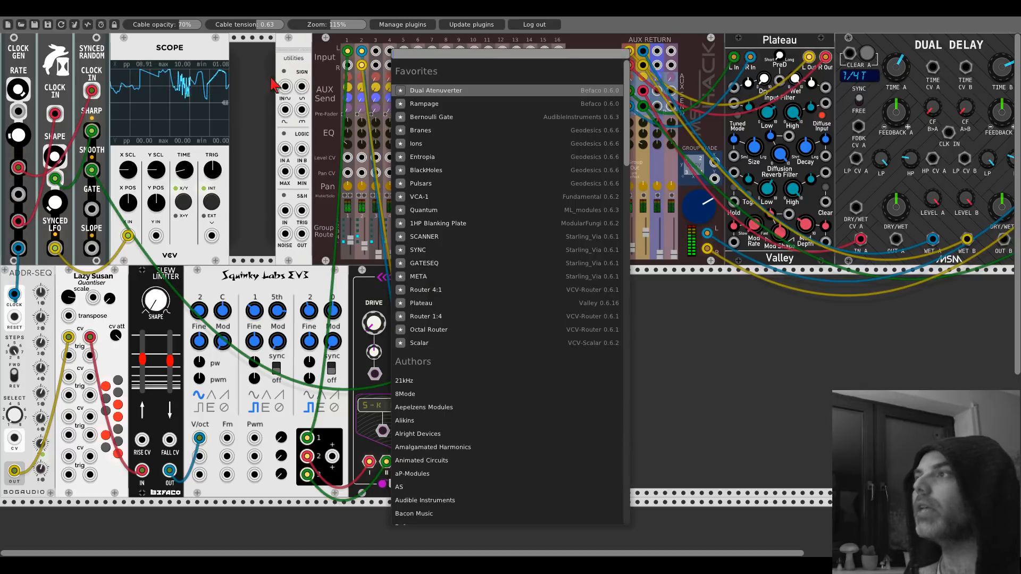
click(418, 198)
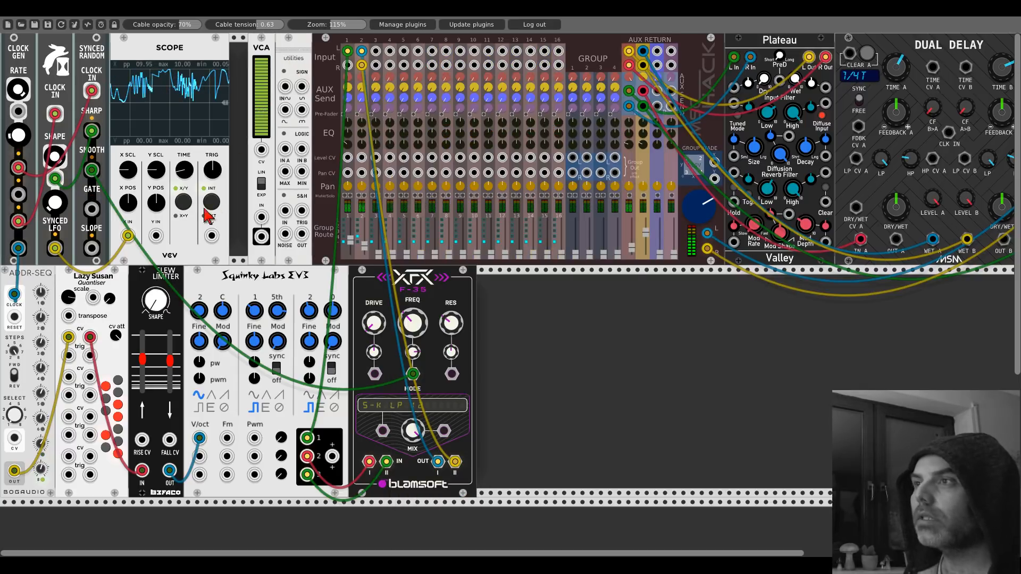
drag(261, 217, 54, 249)
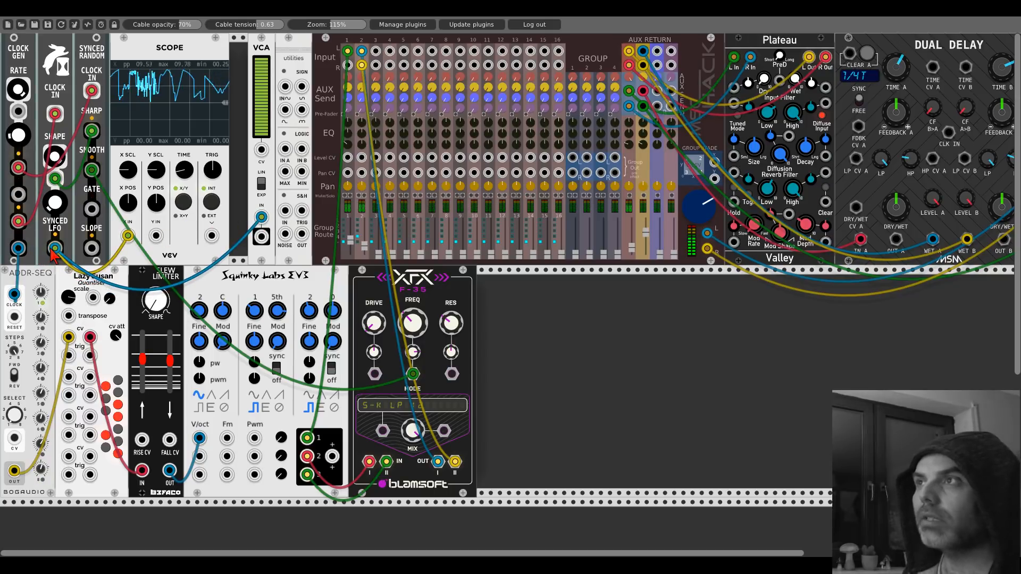
drag(261, 236, 156, 235)
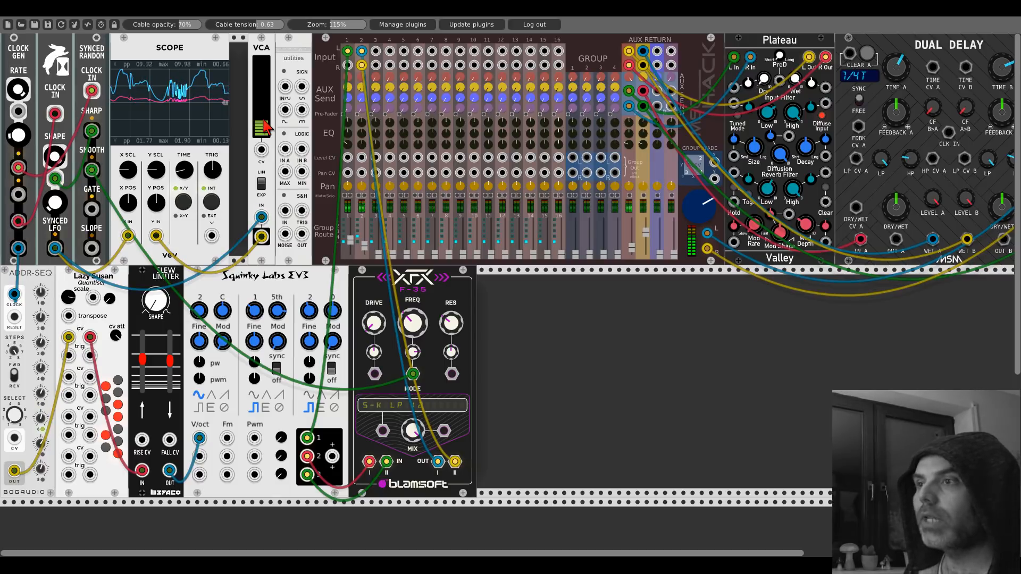
right_click(543, 342)
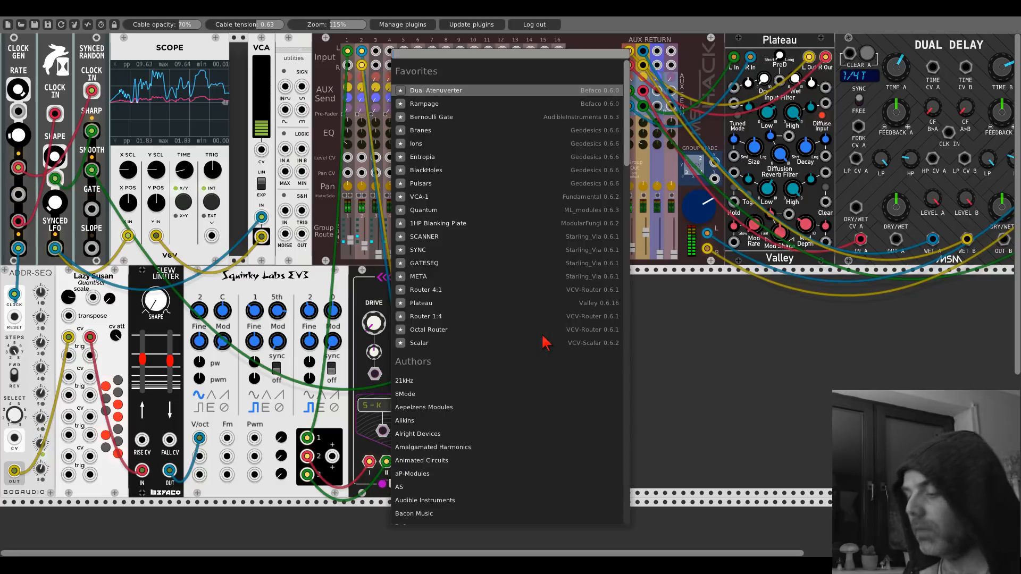
text(laz)
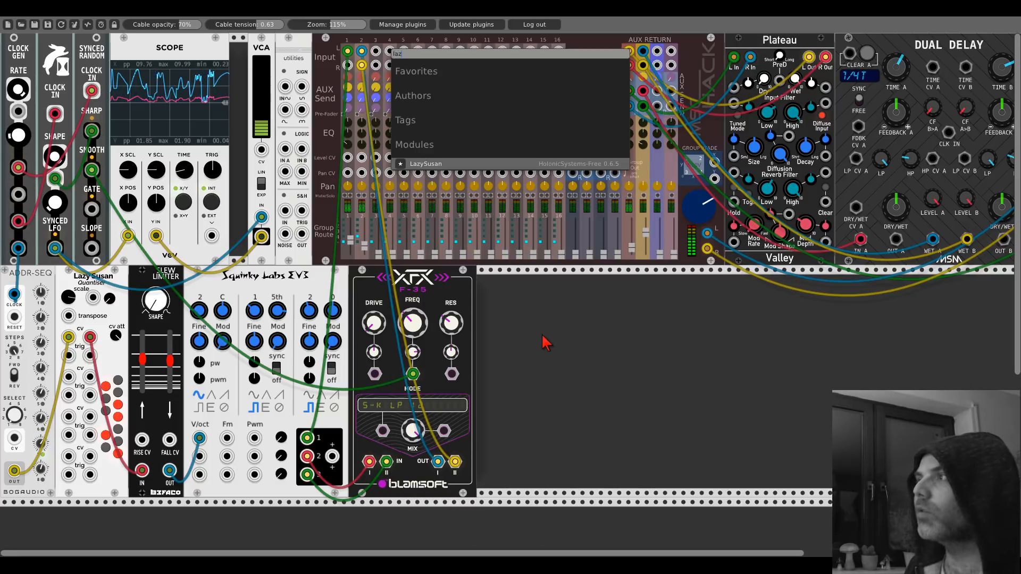
click(536, 379)
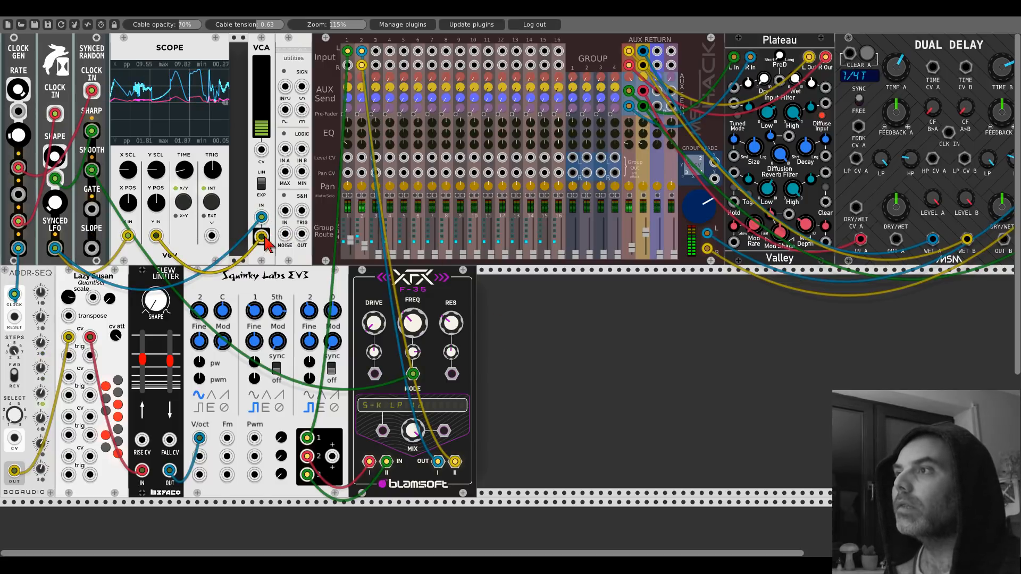
Patch the VCA output into the Utilities S&H input and trigger the S&H from Clock Gen's second output
drag(262, 237, 285, 210)
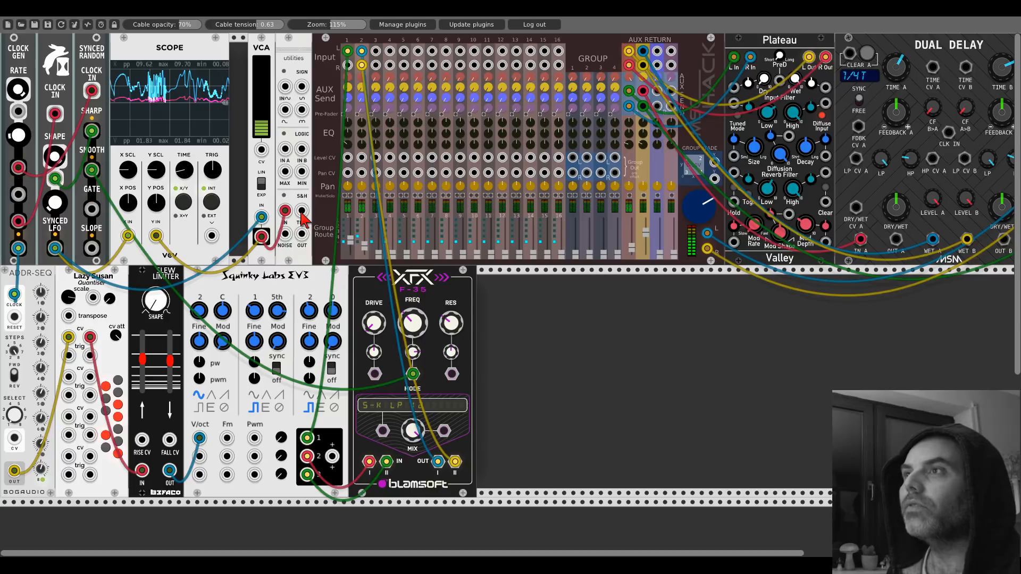
drag(302, 211, 20, 195)
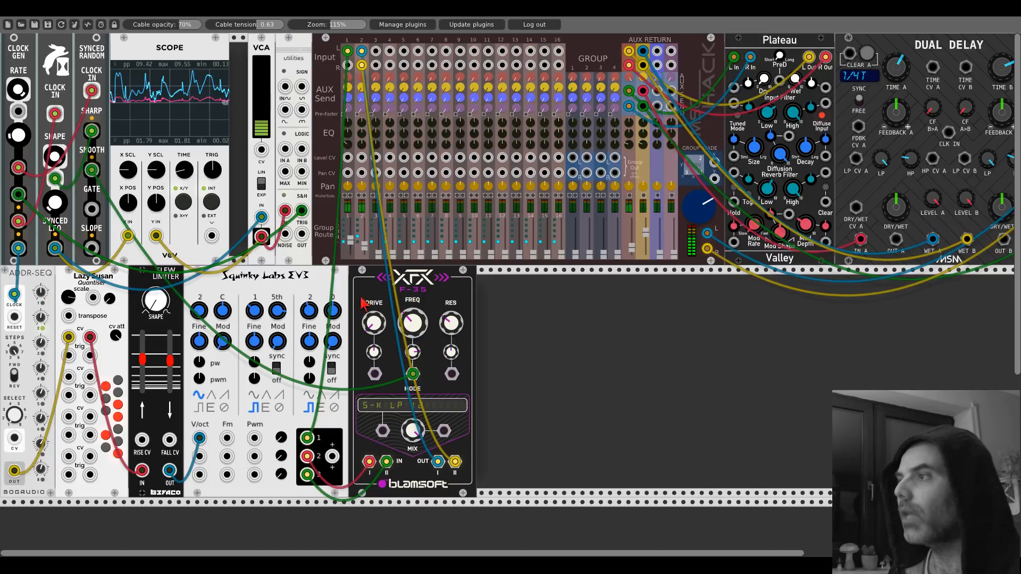
Add the Animated Circuits Cosmic oscillator directly beside the F-35 filter
right_click(523, 351)
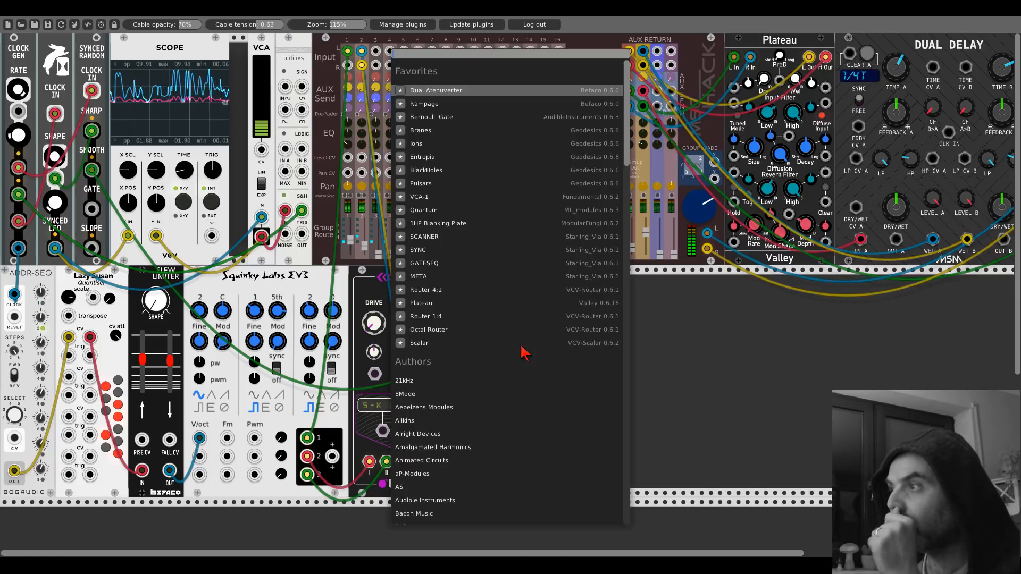
text(cosmic)
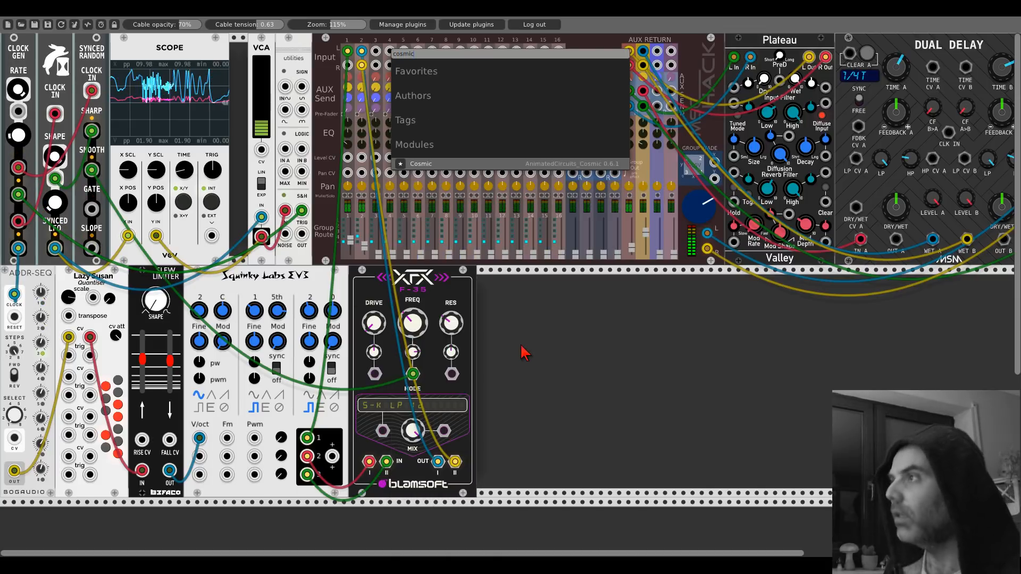
key(Return)
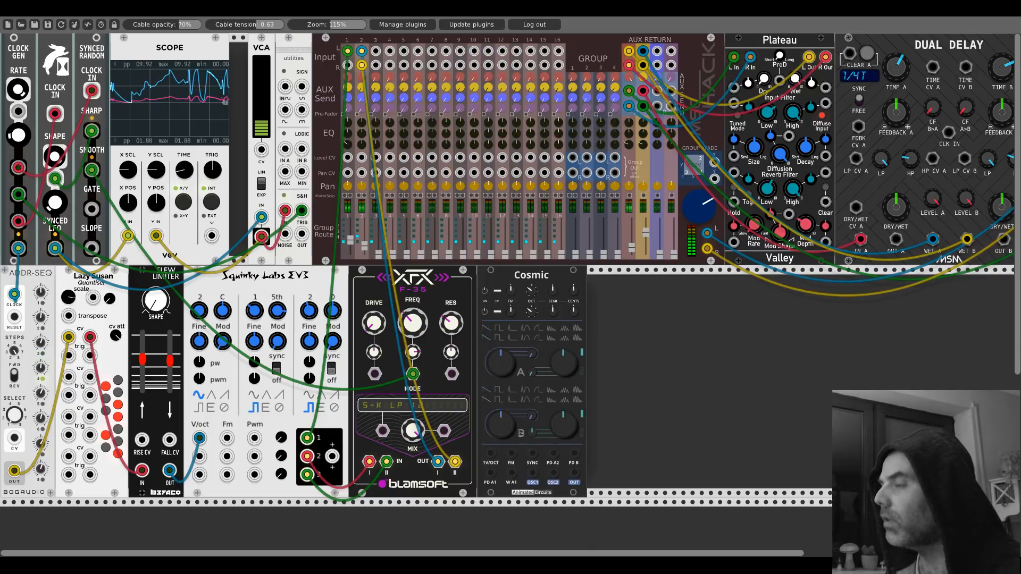
drag(504, 424, 504, 489)
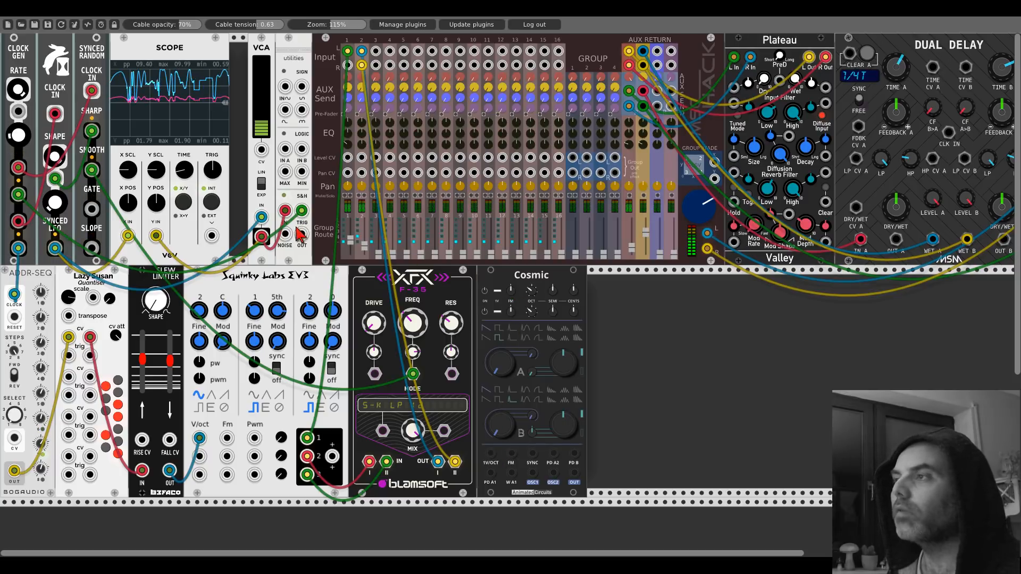
Route the S&H output through Lazy Susan's second channel to Cosmic's 1V/OCT, and patch OSC1 and OSC2 into mixer channel 3 left and right
drag(302, 234, 489, 447)
drag(532, 473, 553, 473)
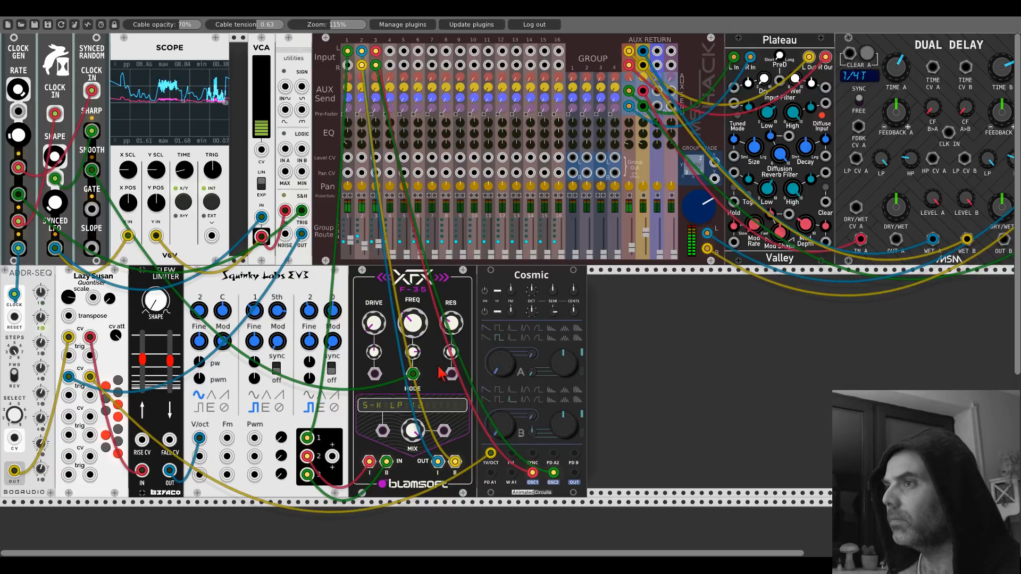
Adjust Cosmic's first oscillator A knob, then modulate PD A1 with Synced Random's SMOOTH output and PD B with its SLOPE output
drag(500, 378, 500, 373)
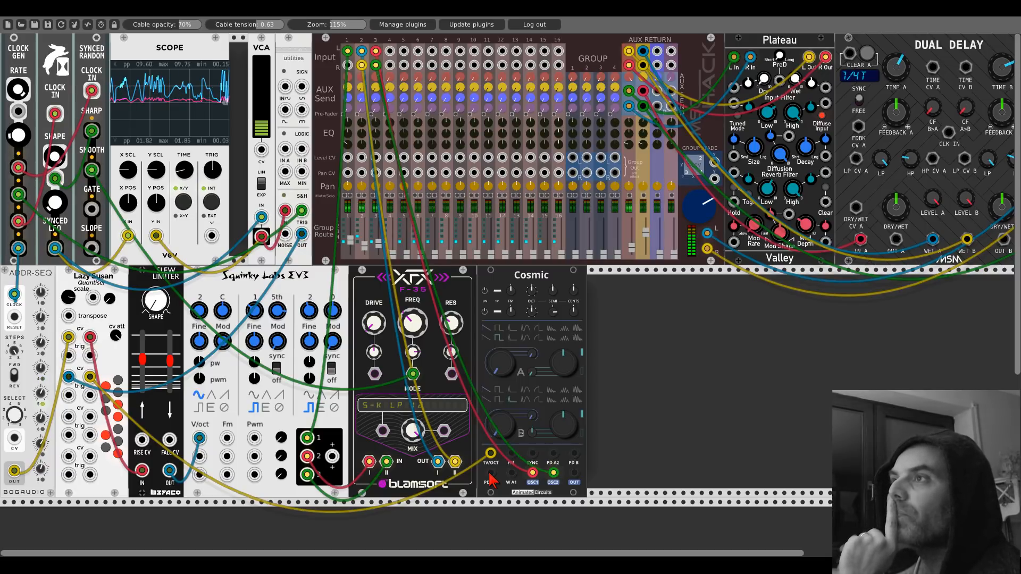
drag(490, 473, 92, 170)
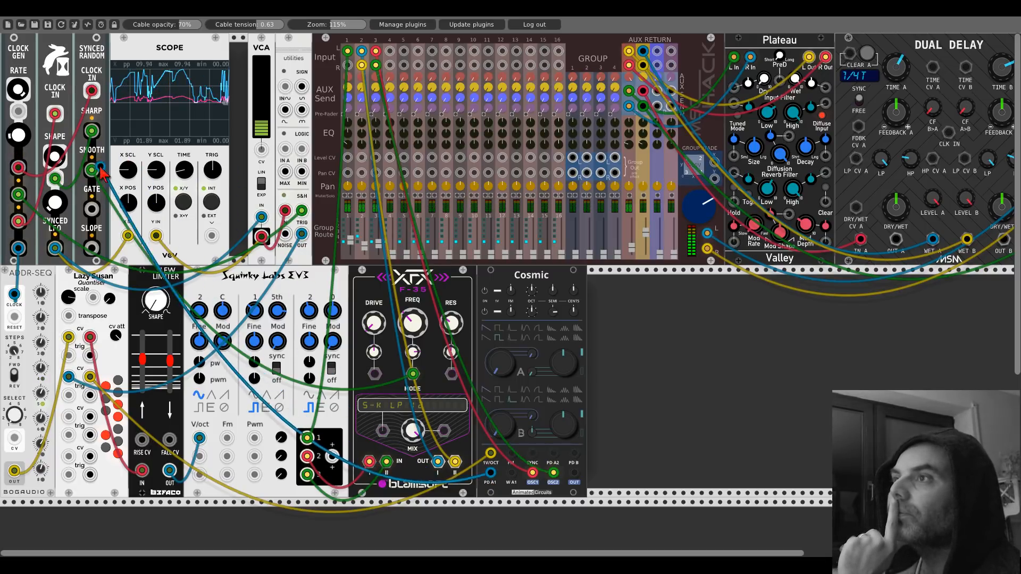
drag(574, 453, 92, 248)
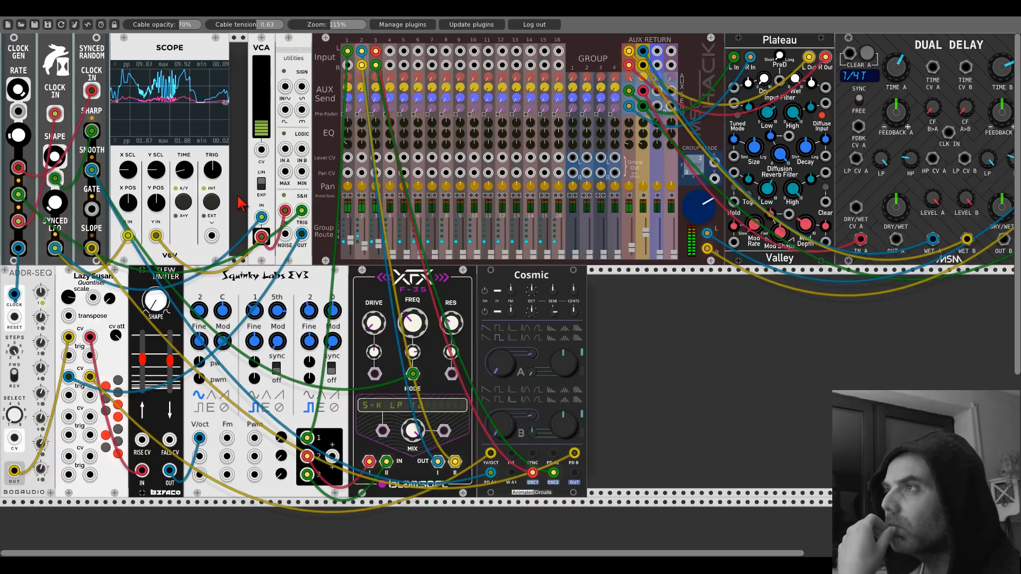
Place the VCA and Utilities directly against the Scope, and add the Luppolo3 Loop Station beside Cosmic
drag(247, 57, 287, 49)
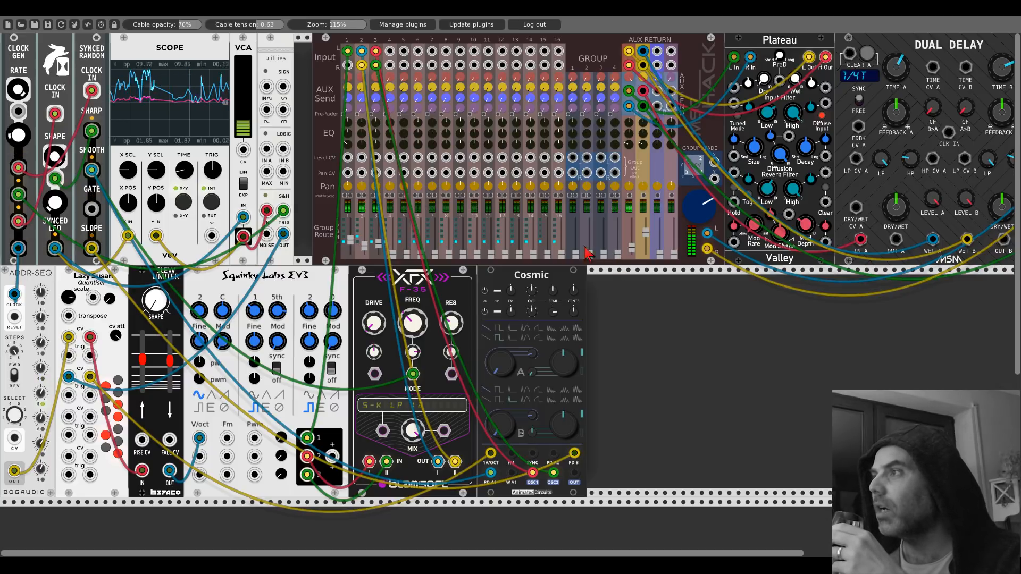
right_click(616, 314)
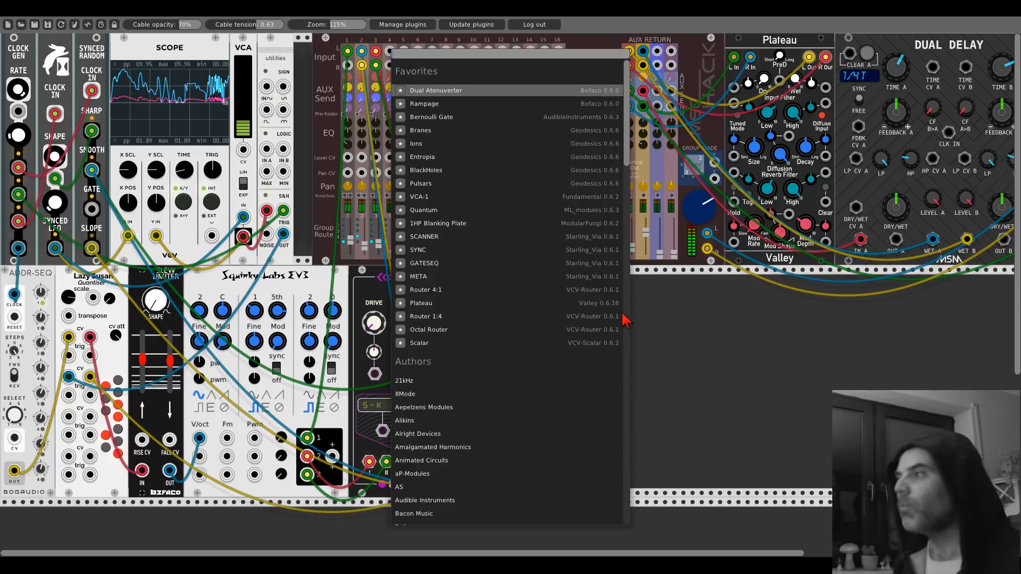
text(lup)
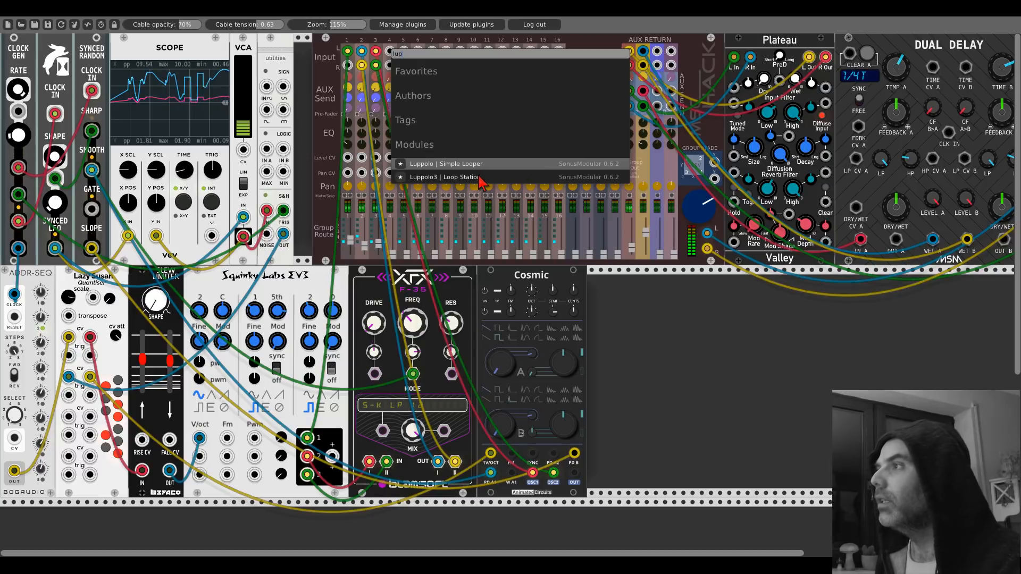
click(477, 182)
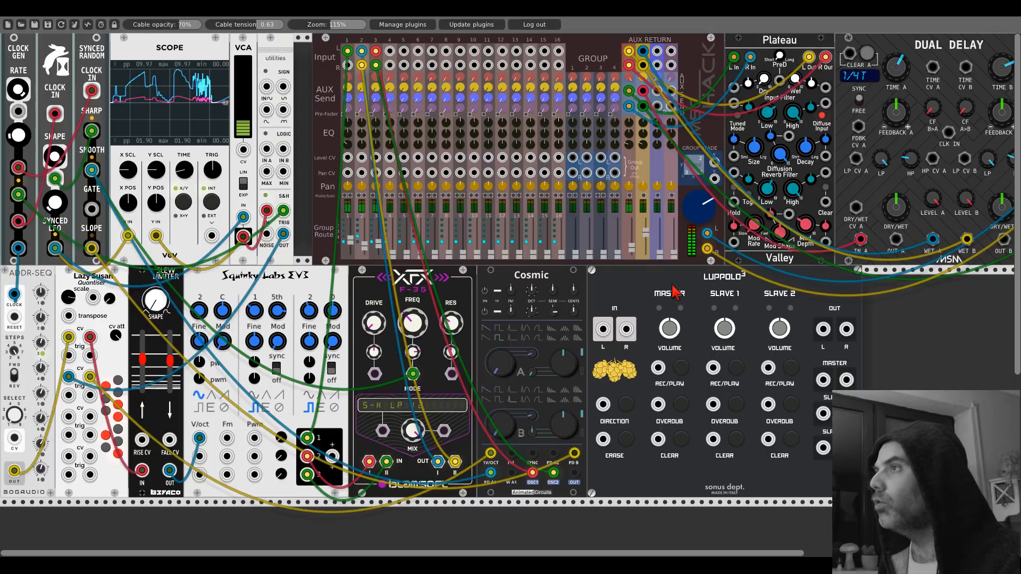
Patch the Audio module's first output into Luppolo3's left input and record a loop on the Master track
scroll(627, 295, right, 2)
scroll(625, 295, right, 5)
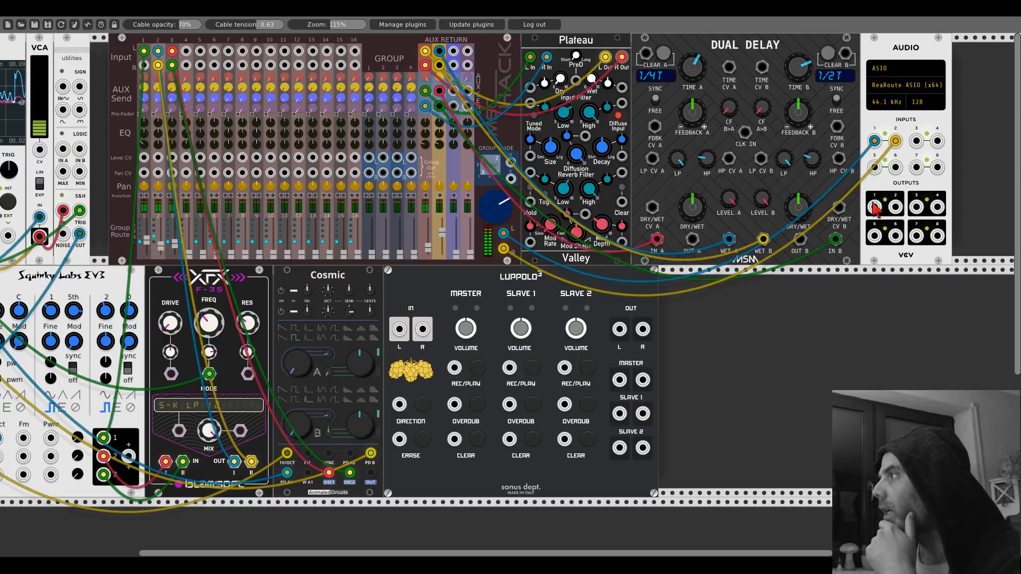
drag(874, 207, 406, 329)
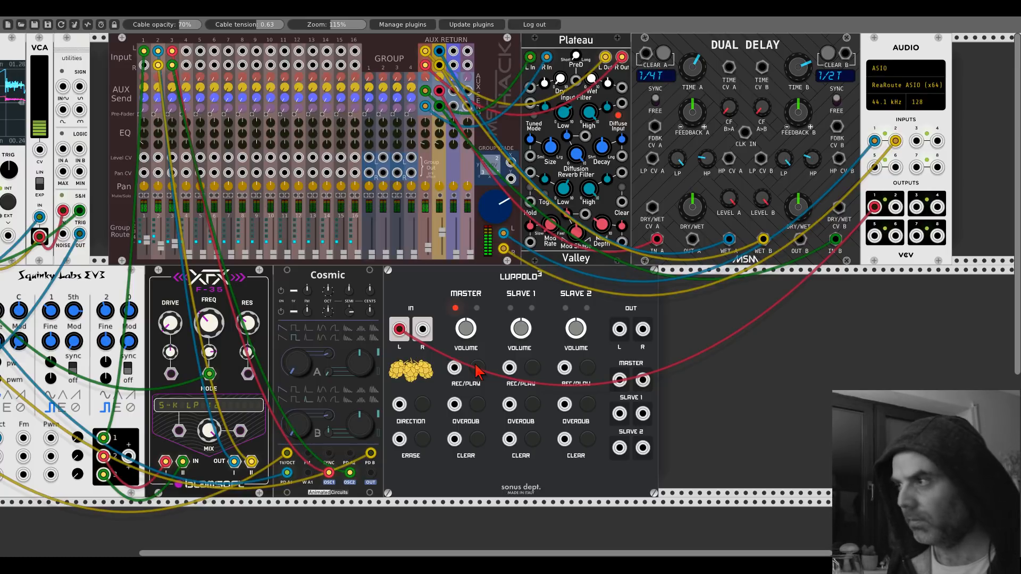
click(476, 367)
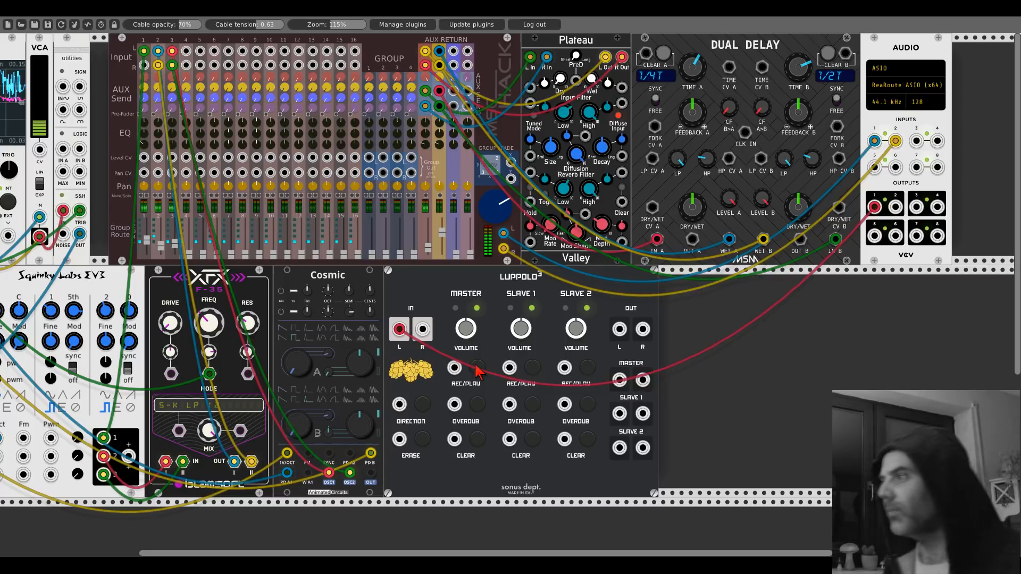
Patch Luppolo3's main left output into mixer channel 4 and record a loop on the Slave 2 track
drag(619, 329, 186, 50)
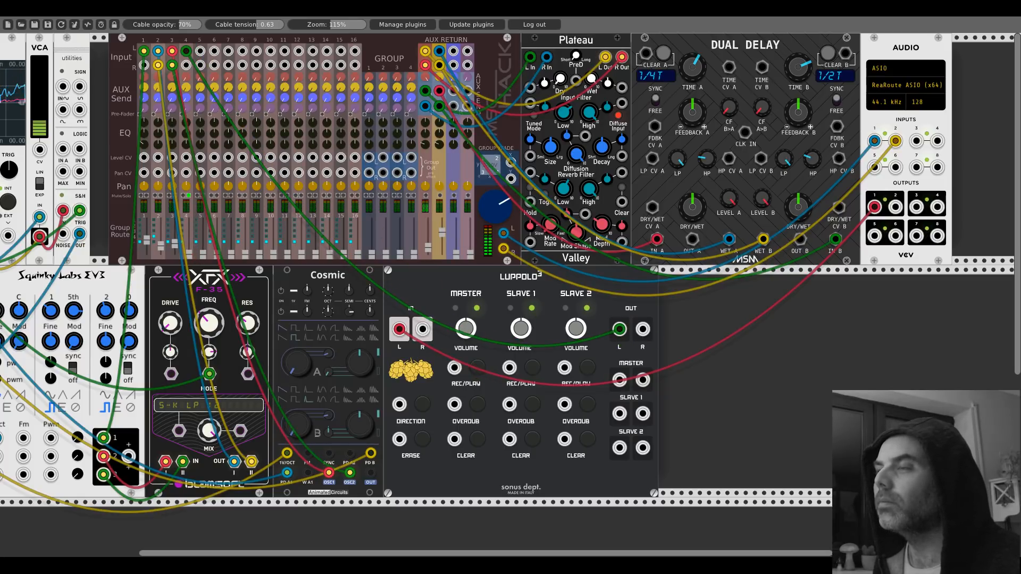
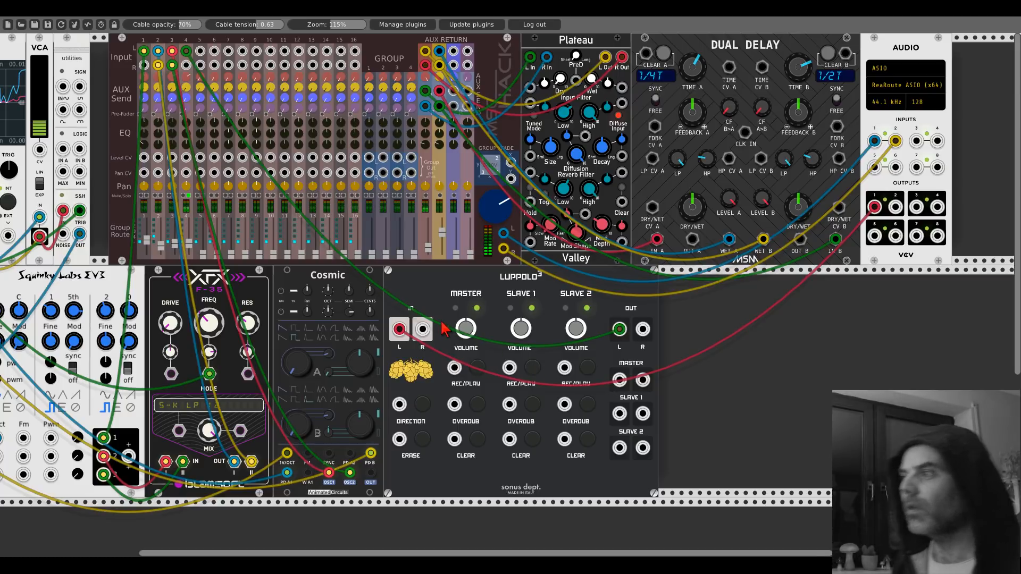
click(587, 371)
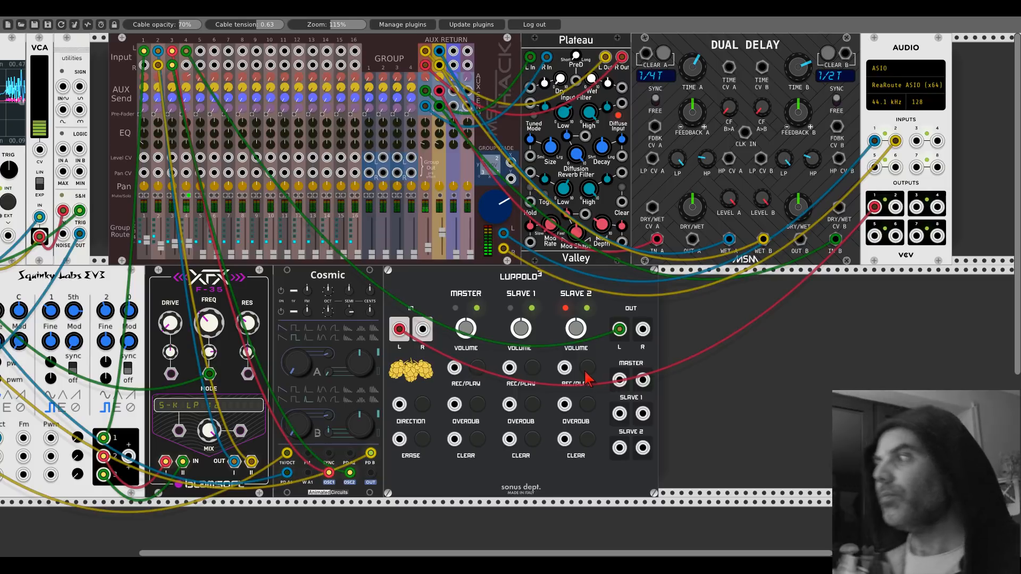
click(585, 373)
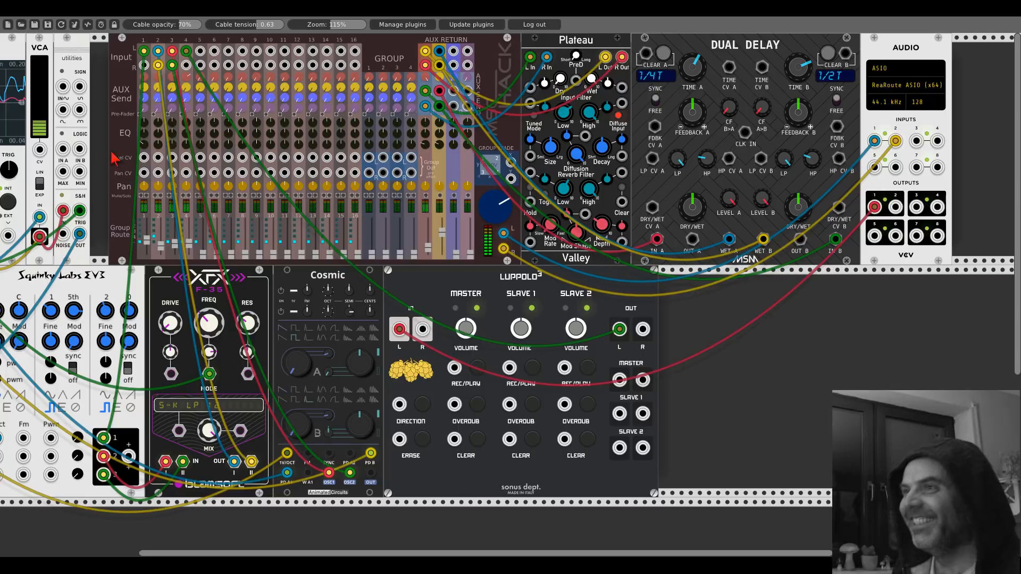
Save the patch
click(35, 28)
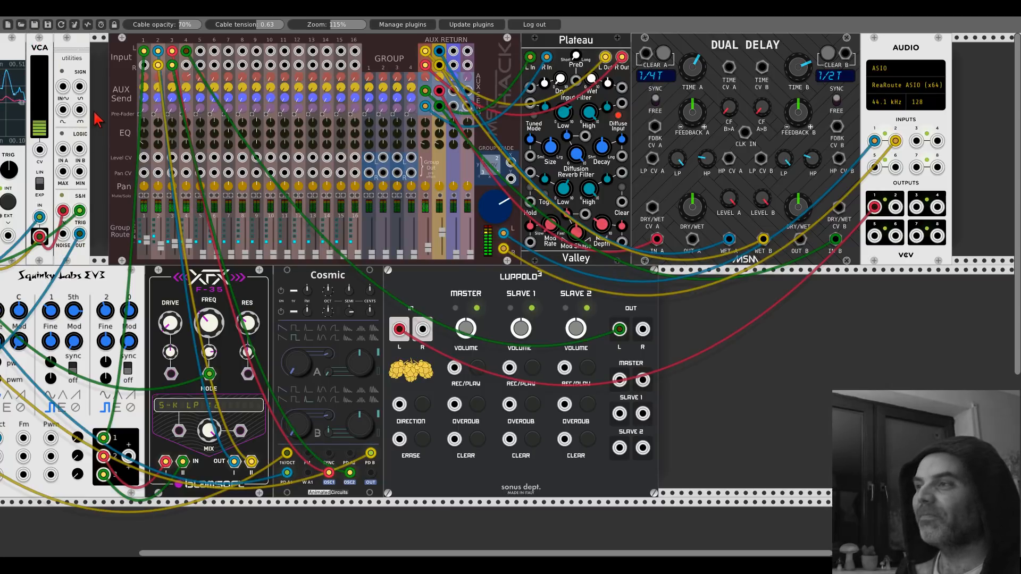
Add the Audible Instruments Texture Synthesizer beside Luppolo3 and patch Luppolo3's main left output into its IN L
drag(97, 119, 285, 104)
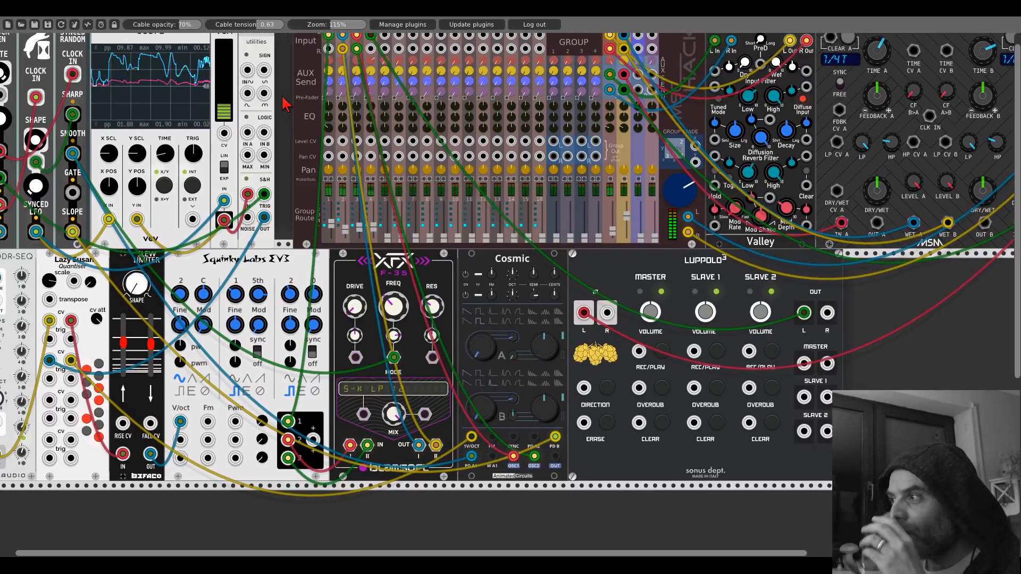
drag(283, 100, 416, 170)
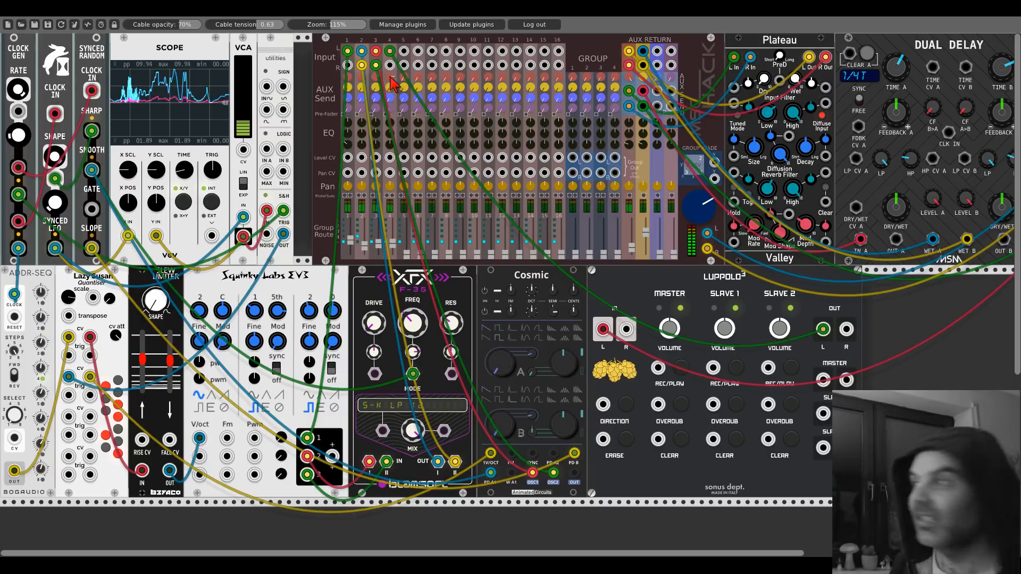
key(Return)
text(cl)
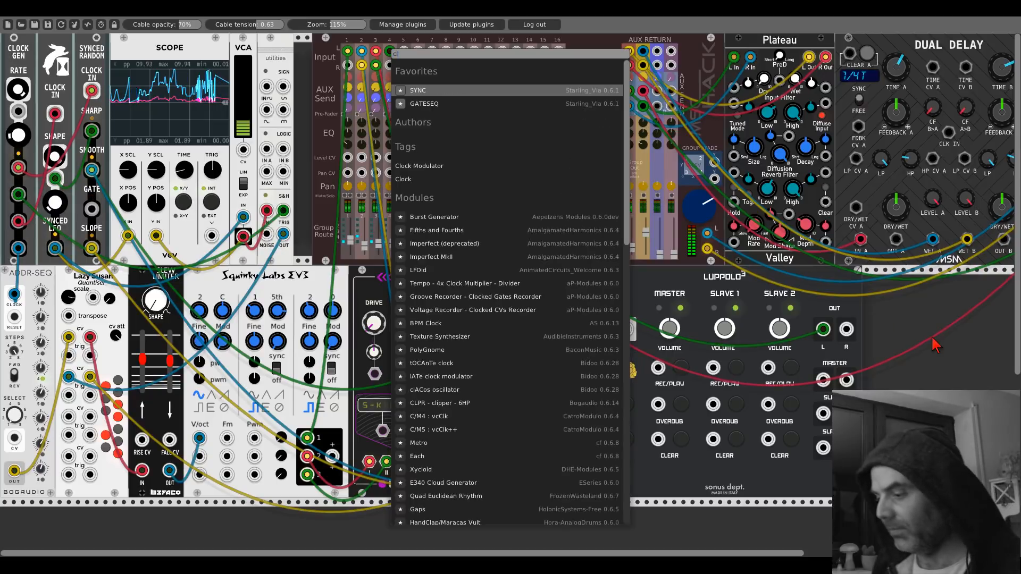
text(ouds)
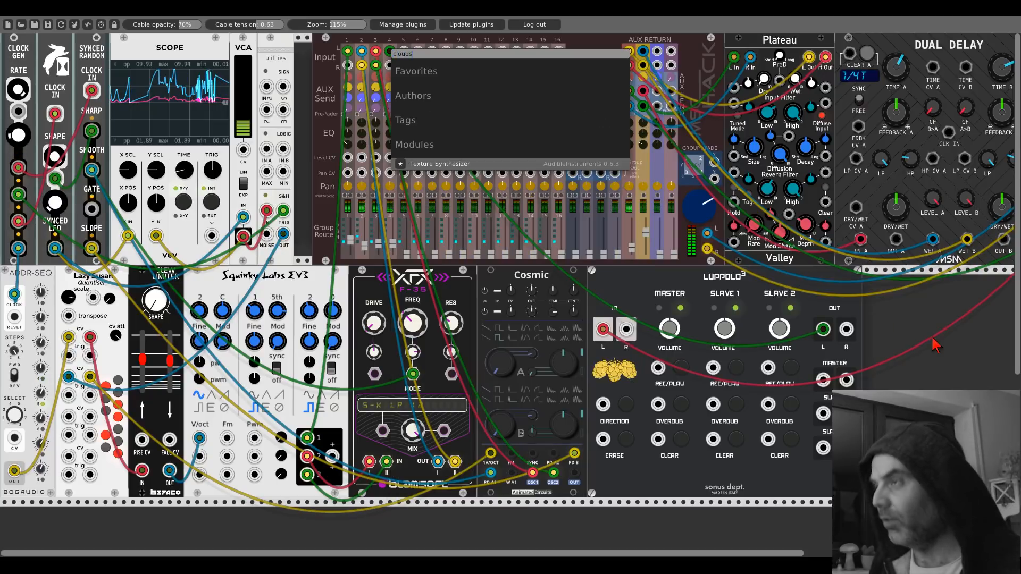
click(461, 165)
scroll(427, 280, right, 8)
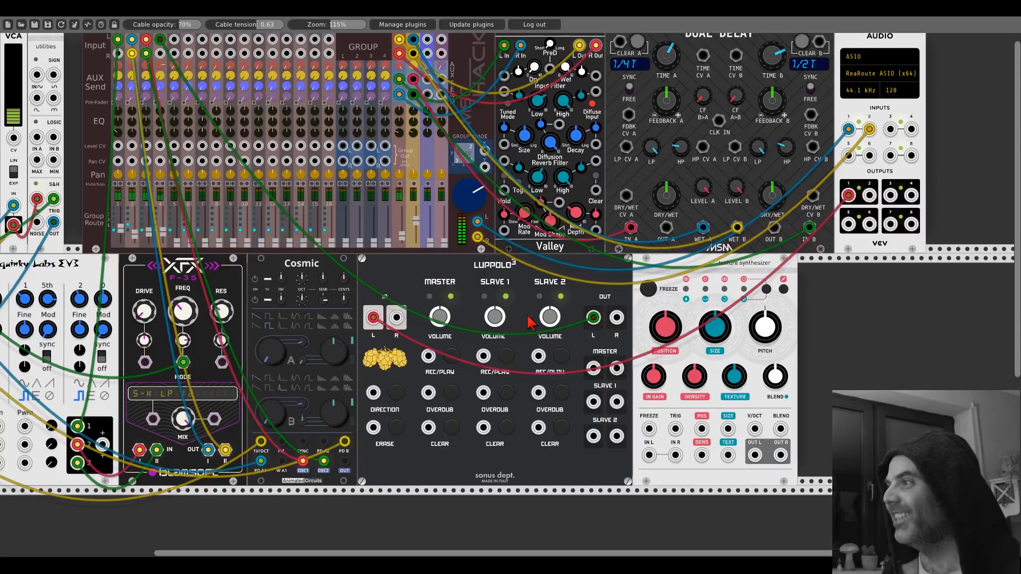
drag(649, 455, 593, 317)
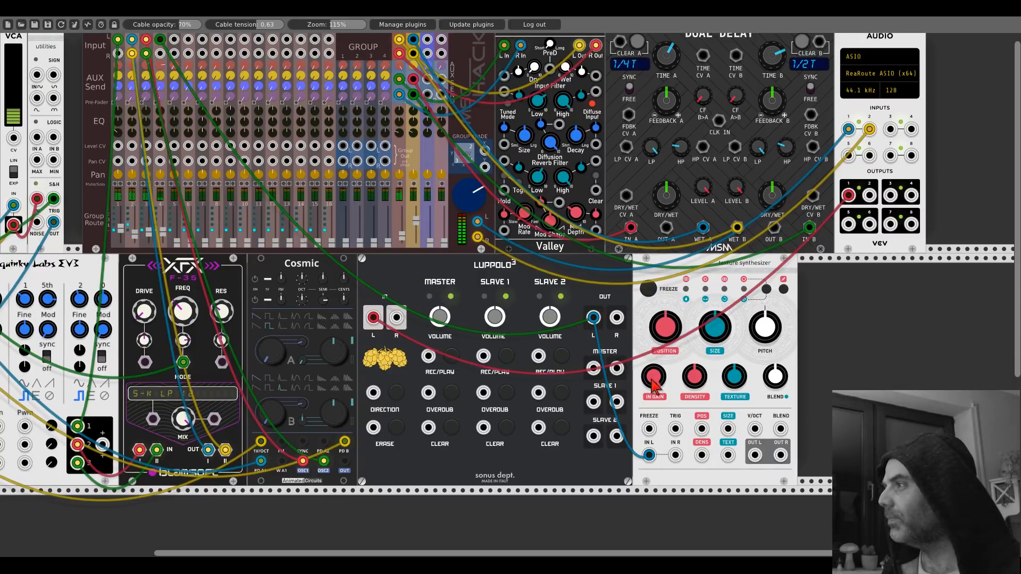
Patch the Texture Synthesizer's OUT L and OUT R into mixer channel 5's left and right inputs
drag(754, 454, 780, 455)
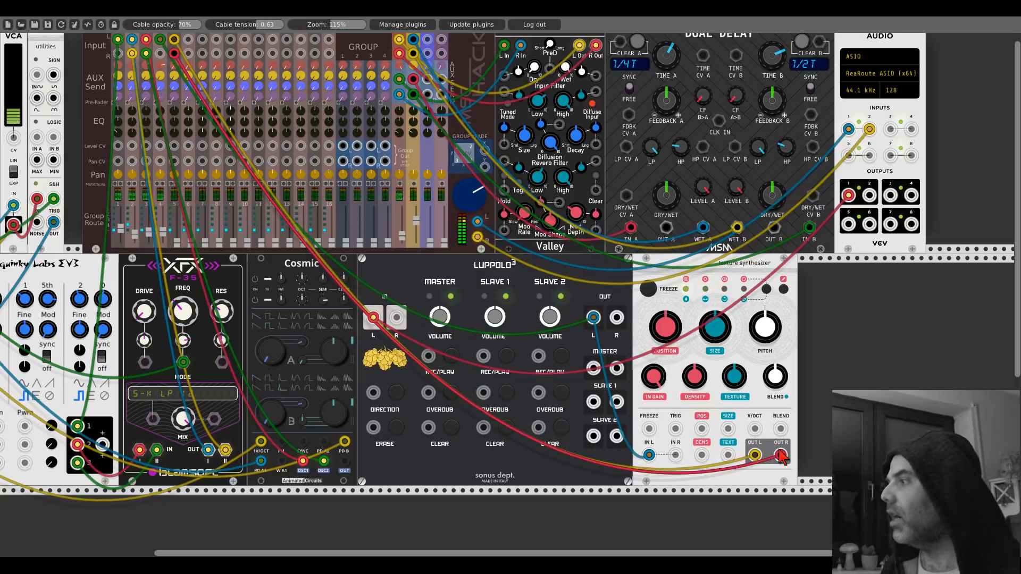
scroll(798, 415, up, 1)
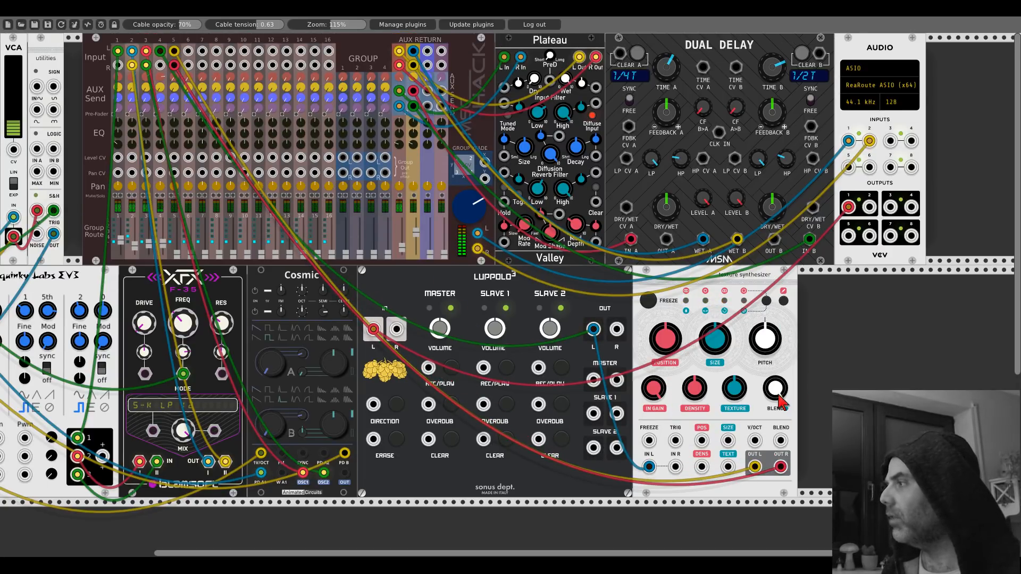
Switch the Texture Synthesizer's blend knob to Reverb and set its quality to 4s 16kHz 8-bit µ-law stereo
click(765, 304)
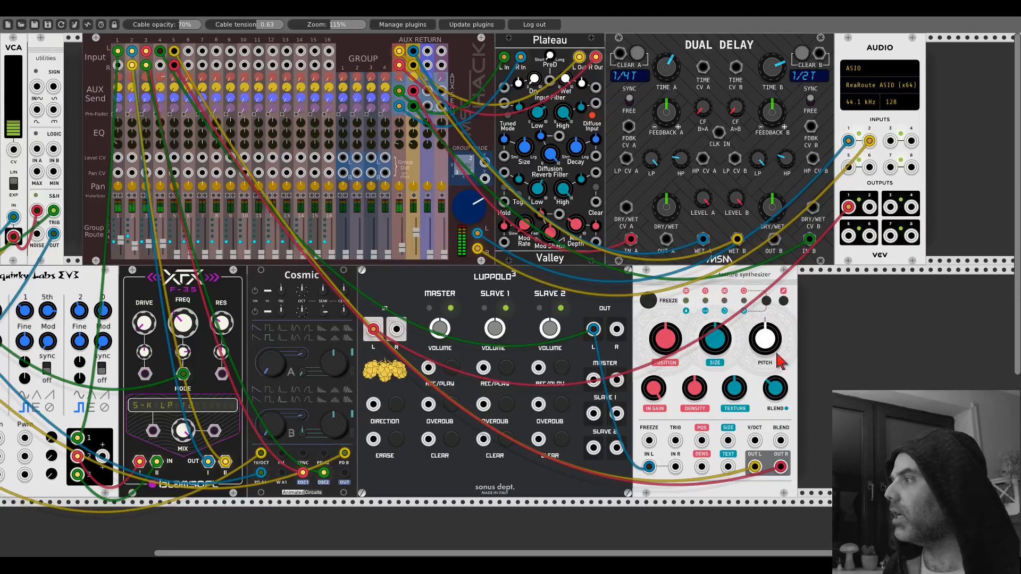
click(766, 301)
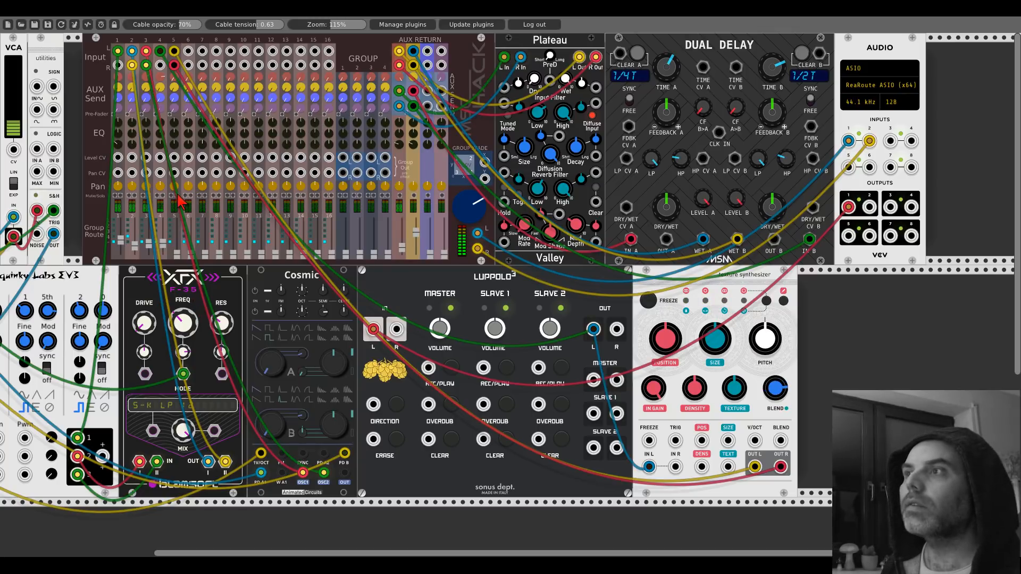
right_click(679, 294)
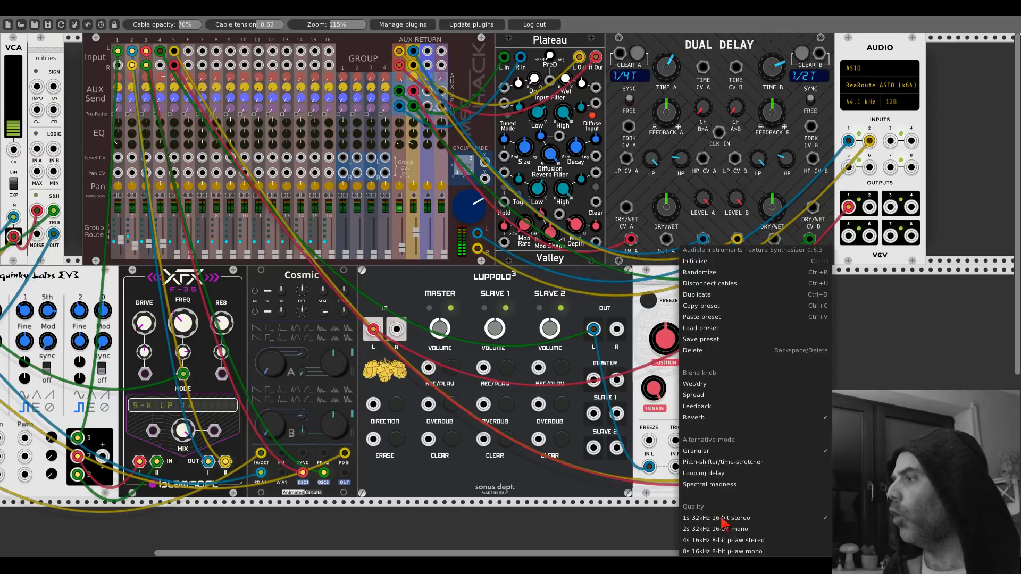
click(722, 540)
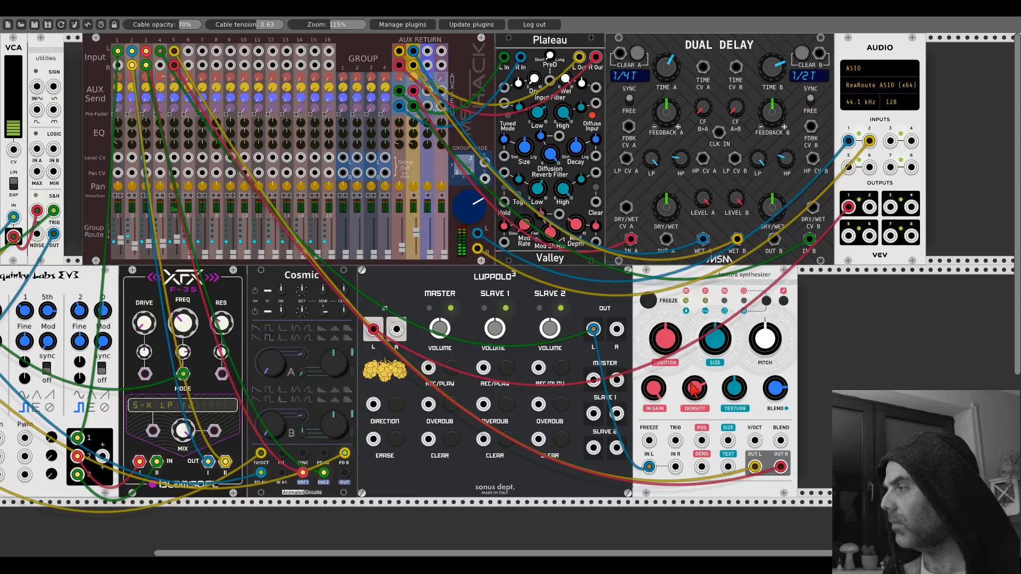
Modulate the Texture Synthesizer by patching Synced Random's SHARP output into TEXT and its SMOOTH output into SIZE
drag(730, 469, 92, 131)
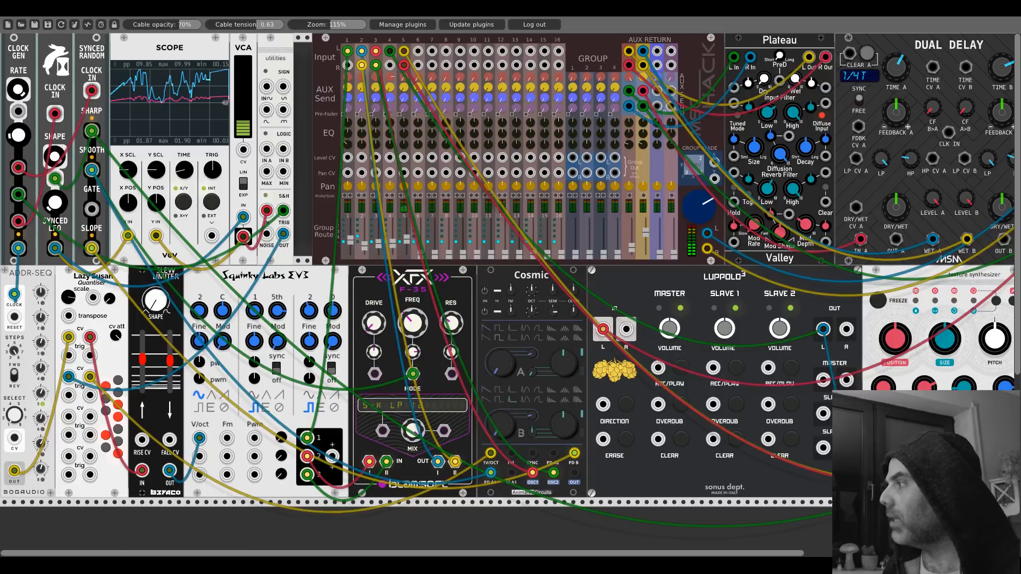
drag(958, 441, 92, 170)
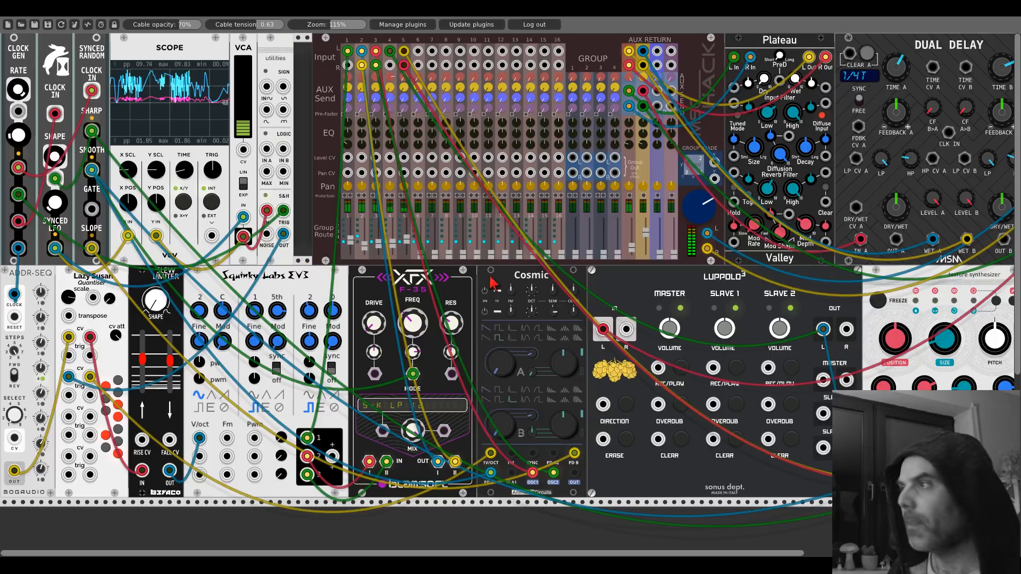
drag(508, 275, 326, 247)
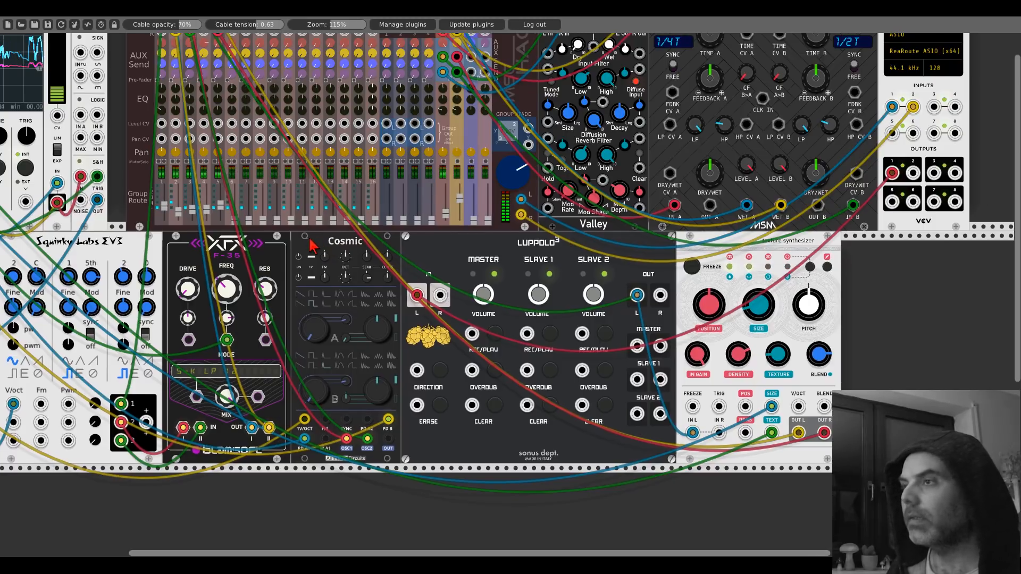
drag(310, 245, 511, 253)
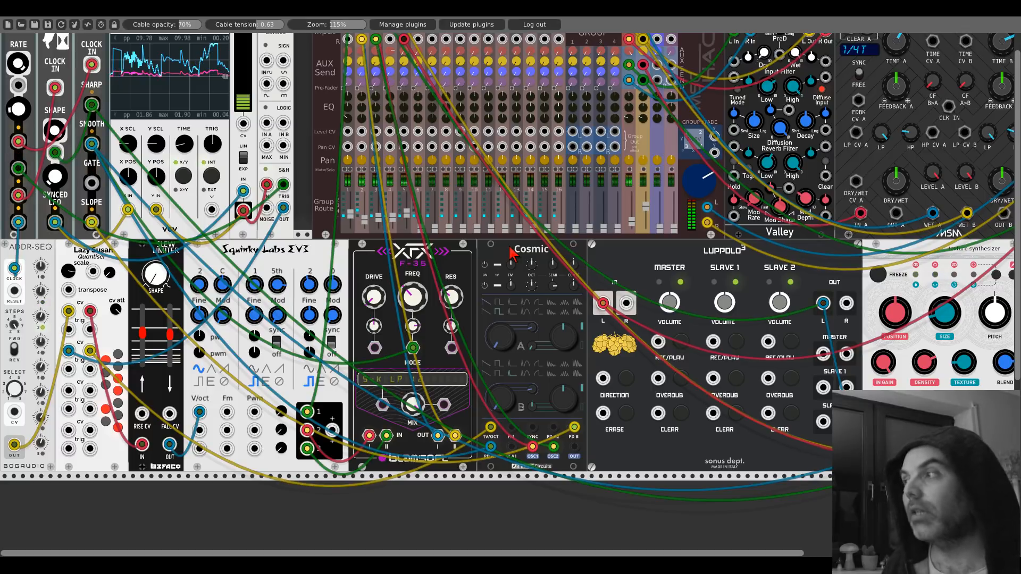
scroll(510, 249, up, 1)
scroll(494, 252, down, 2)
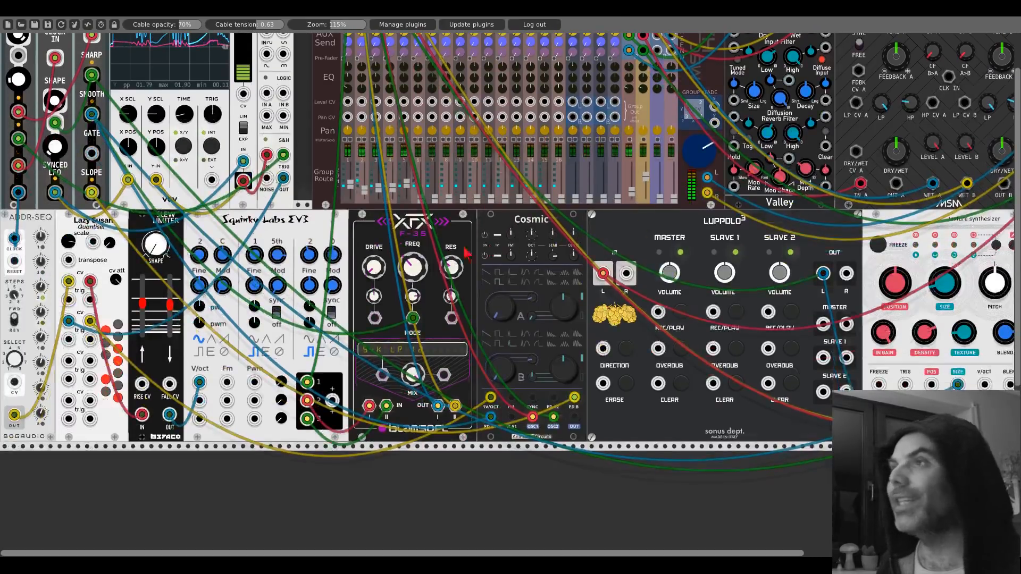
scroll(159, 269, up, 2)
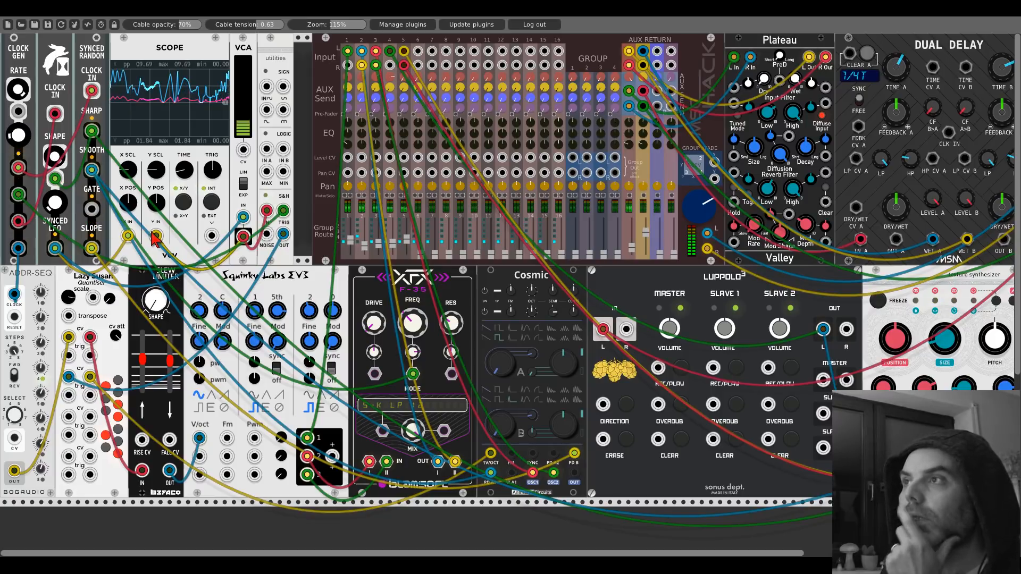
Check Synced Random's GATE output on the Scope, then patch that output into Luppolo3's Direction input
right_click(129, 236)
drag(129, 236, 93, 209)
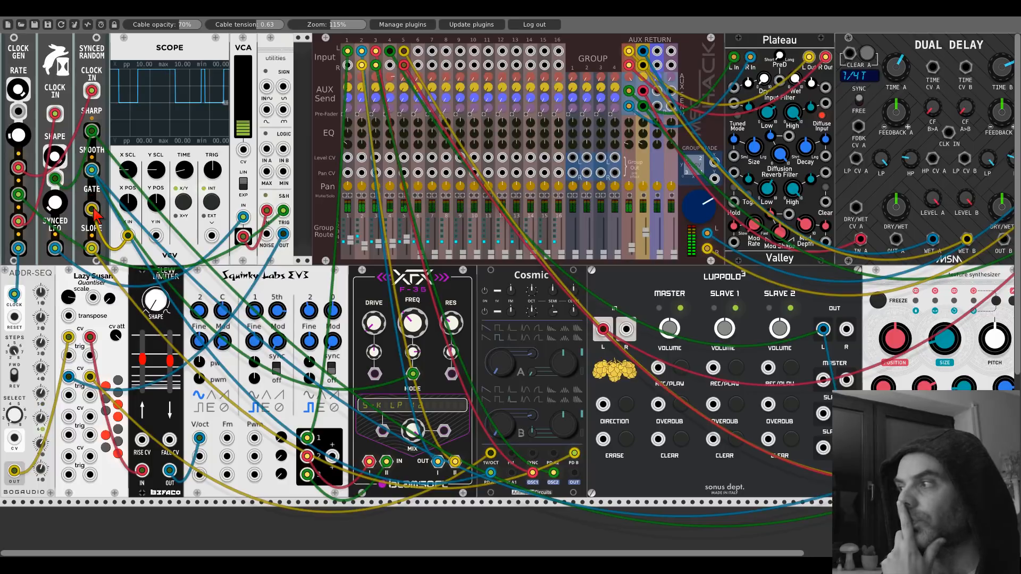
mouse_move(94, 211)
mouse_down()
mouse_move(133, 247)
mouse_move(188, 272)
mouse_move(612, 409)
mouse_move(603, 404)
mouse_up()
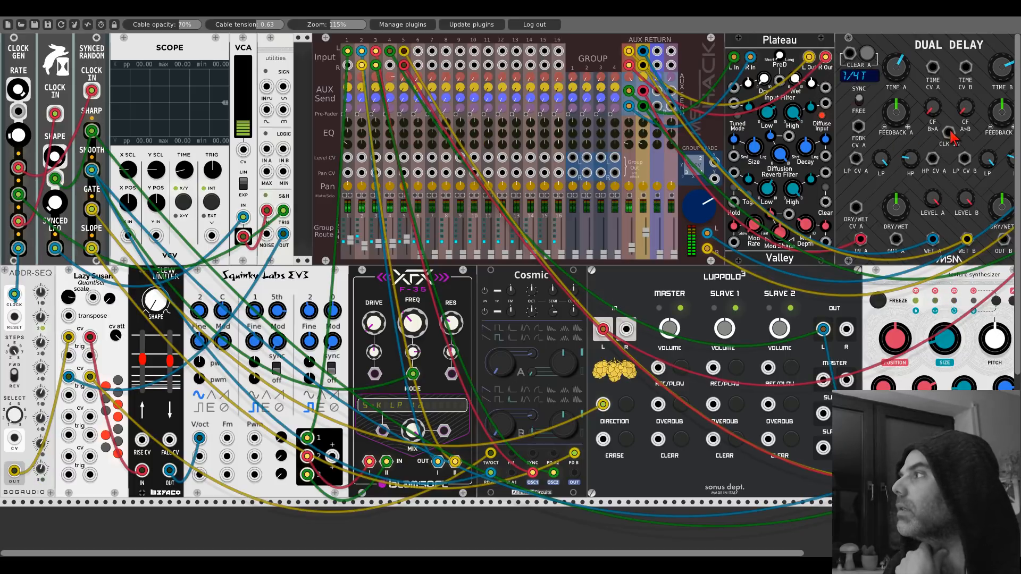
Patch Clock Gen's first output into Dual Delay's CLK IN, and raise Feedback A, Feedback B and channel 5's yellow AUX send
drag(948, 132, 18, 167)
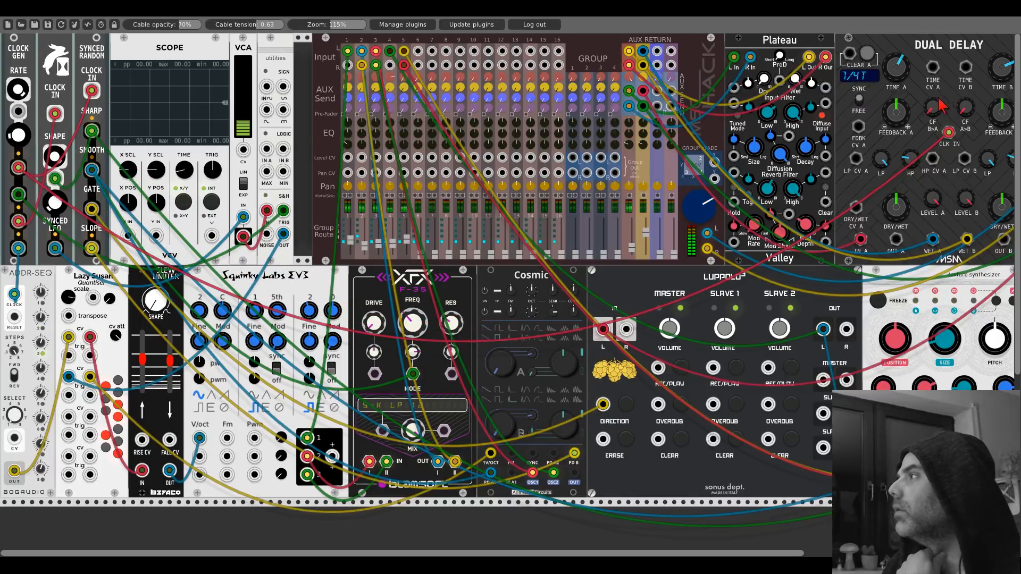
drag(902, 112, 901, 88)
drag(996, 116, 996, 92)
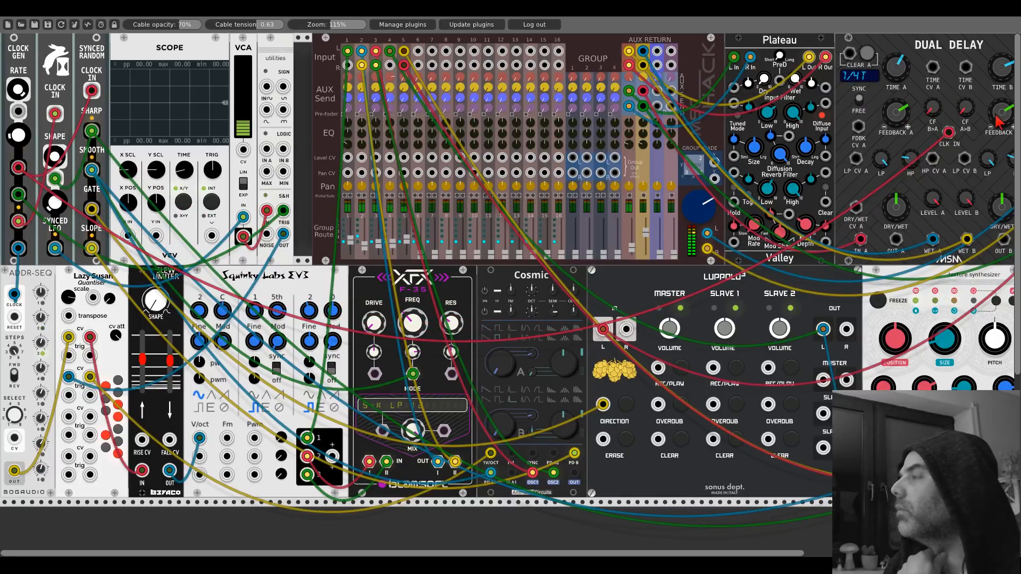
drag(404, 88, 404, 77)
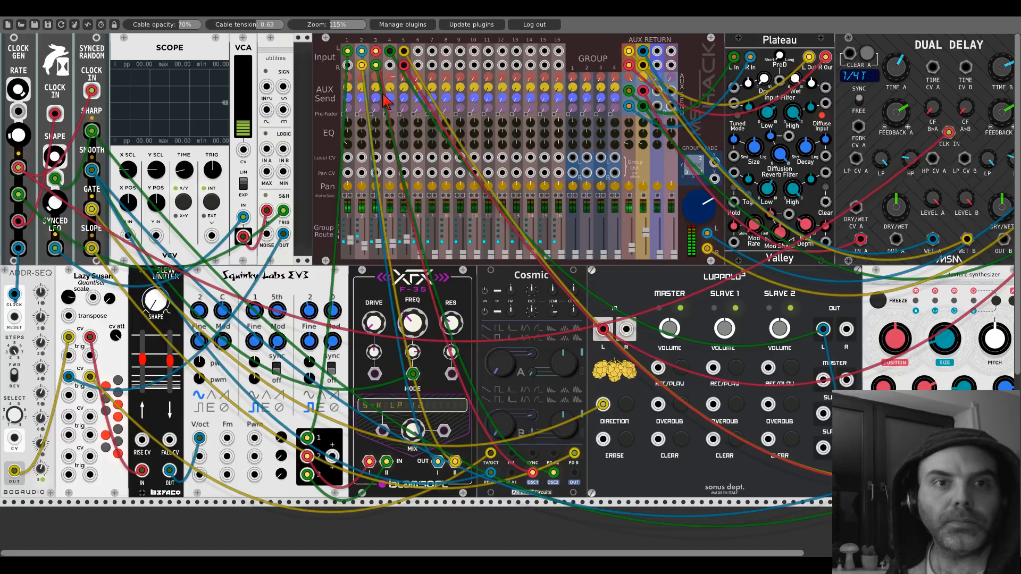
scroll(399, 173, down, 5)
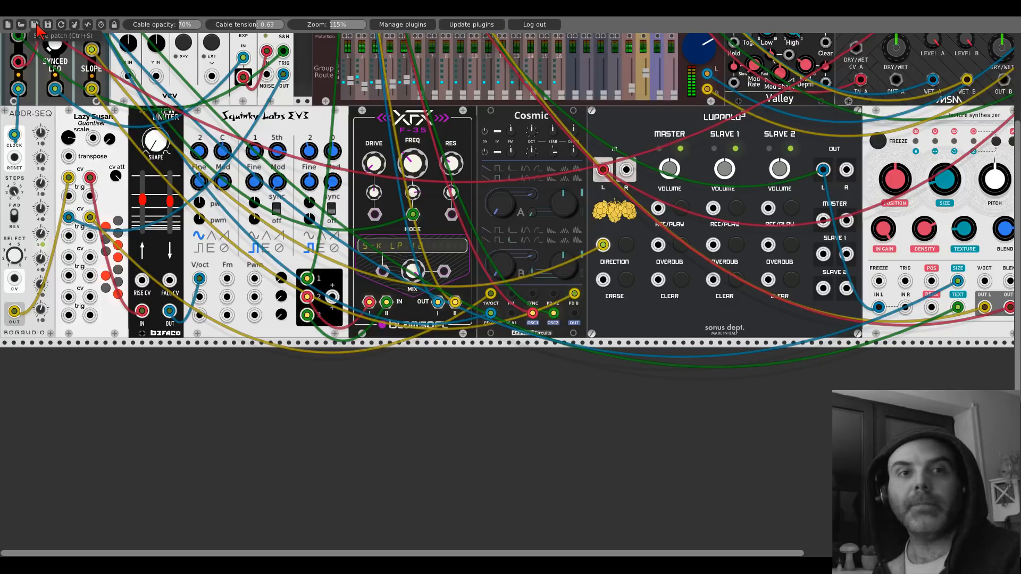
right_click(597, 125)
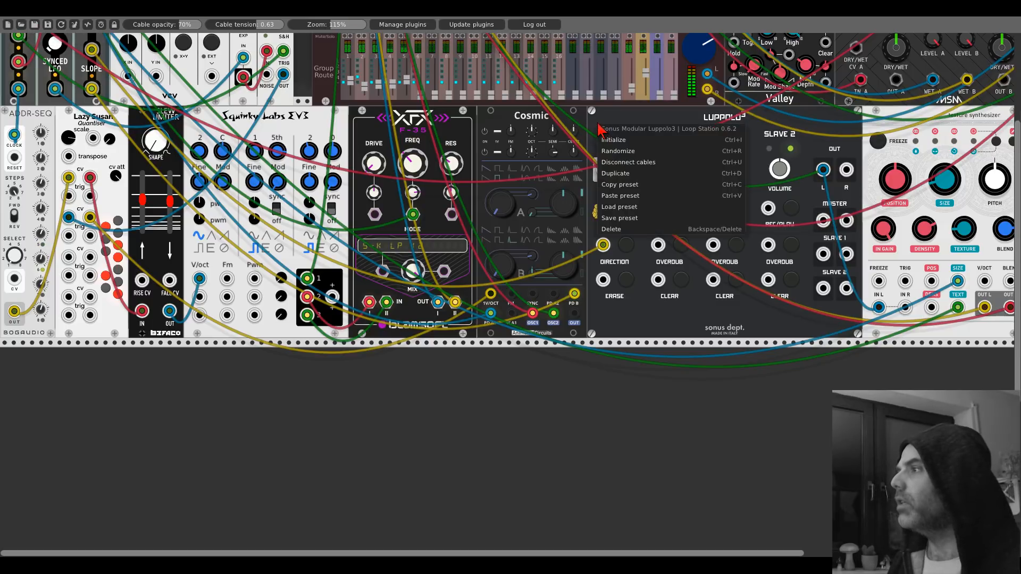
click(596, 126)
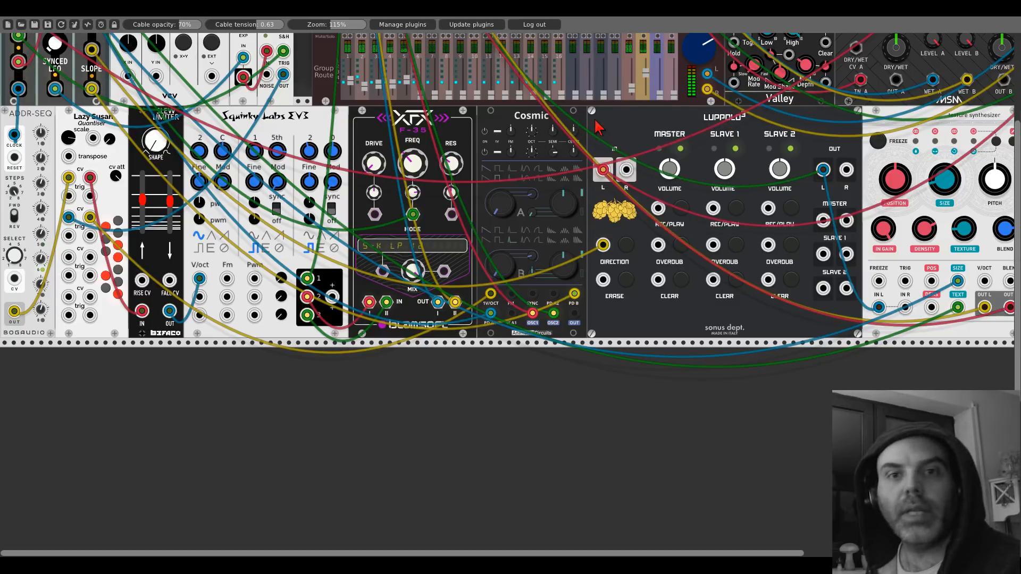
Add the Hot Bunny module in the empty row below EV3 and place a Scope directly beside its SLEW strip
double_click(307, 459)
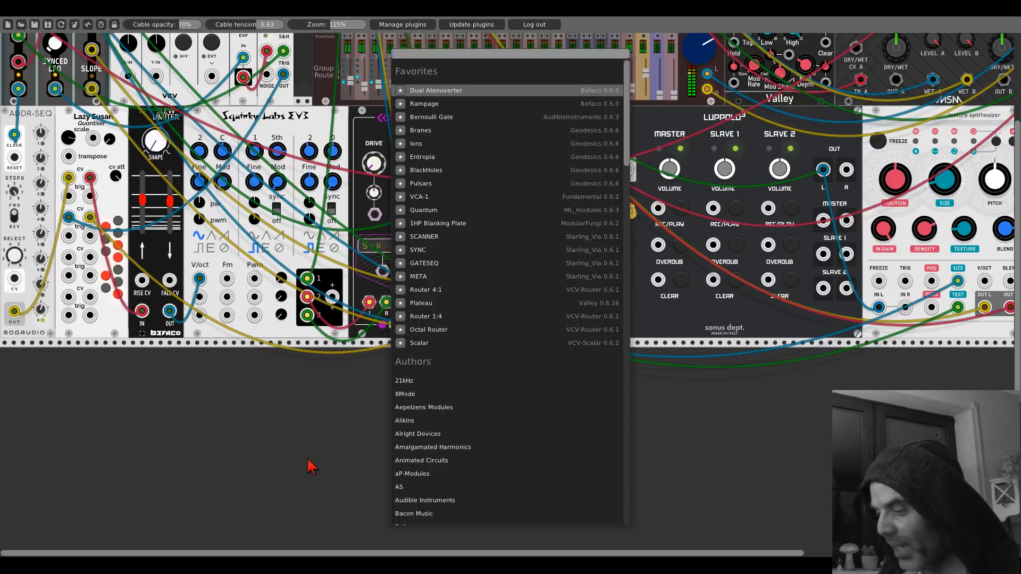
text(bun)
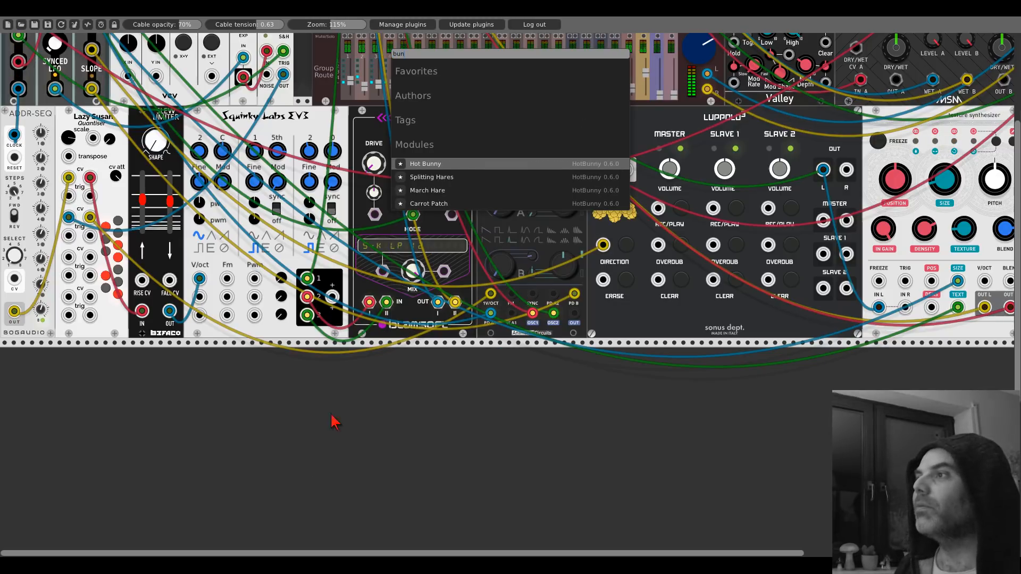
key(Return)
scroll(426, 346, down, 2)
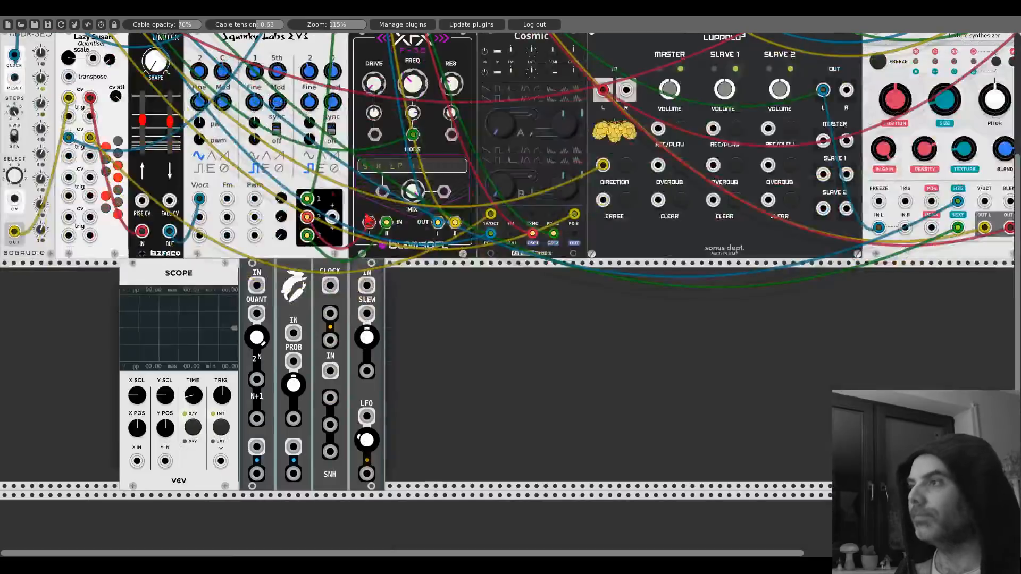
drag(364, 214, 432, 241)
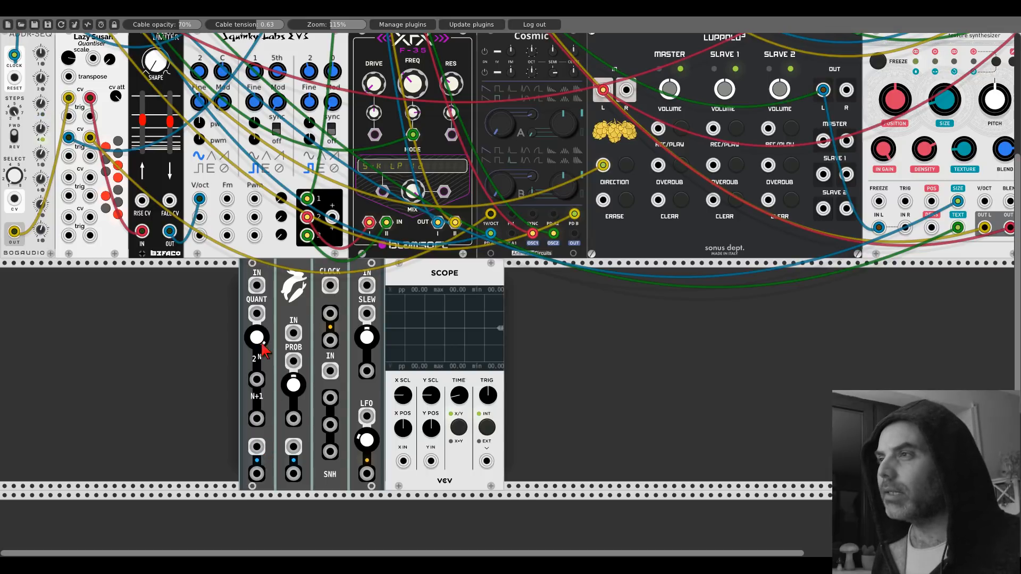
Patch EV3's output 1 into the QUANT strip's IN, view its 2^N output on Scope X with Time raised, and adjust the QUANT knob
drag(258, 286, 307, 198)
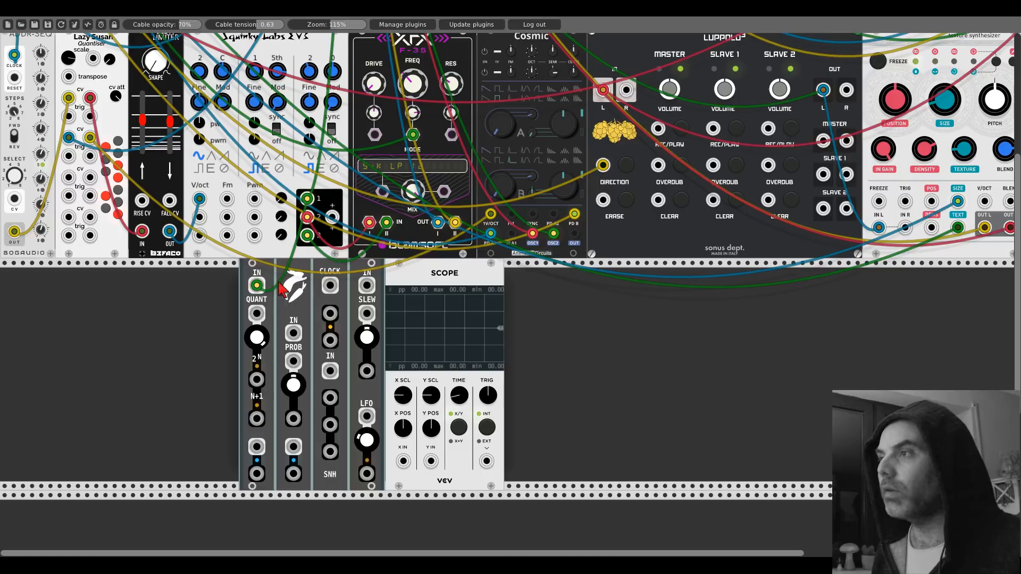
mouse_move(256, 379)
mouse_down()
mouse_move(401, 404)
mouse_move(403, 461)
mouse_up()
drag(458, 395, 459, 367)
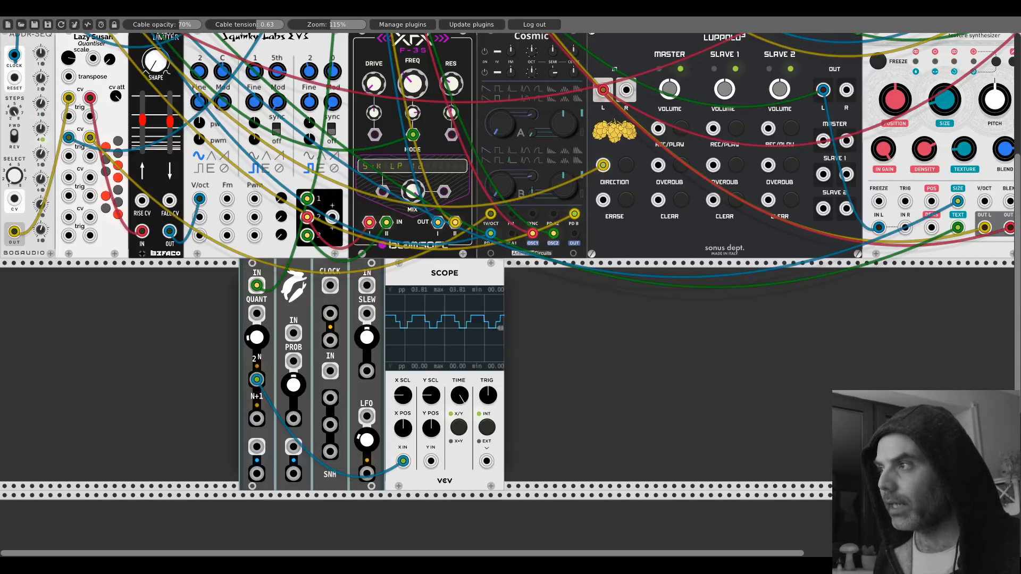
mouse_move(260, 343)
mouse_down()
mouse_move(255, 360)
mouse_move(254, 347)
mouse_up()
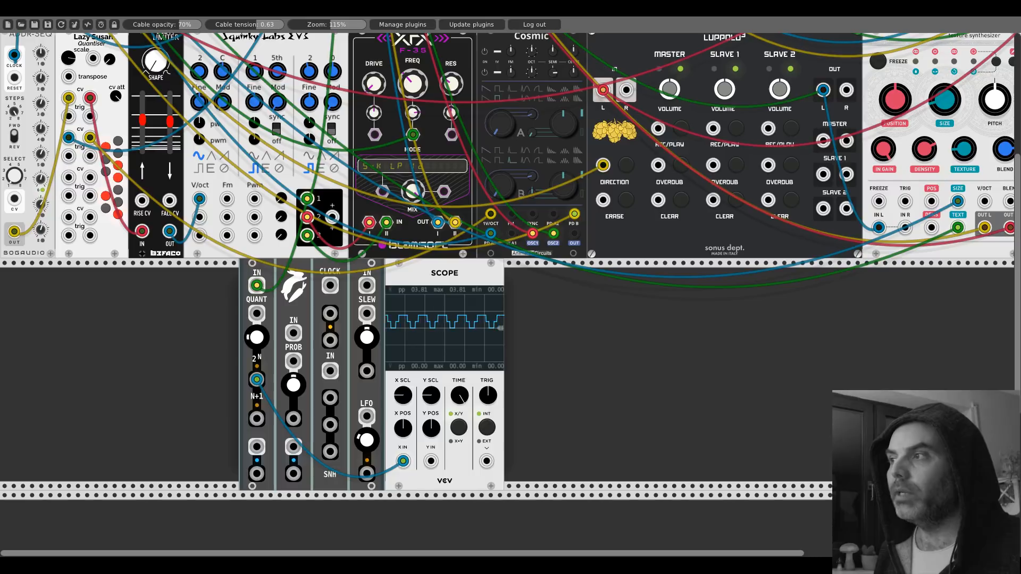
Compare the N+1 output on Scope X with the same signal passed through the QUANT strip's lowest input and output on Scope Y
drag(256, 379, 256, 419)
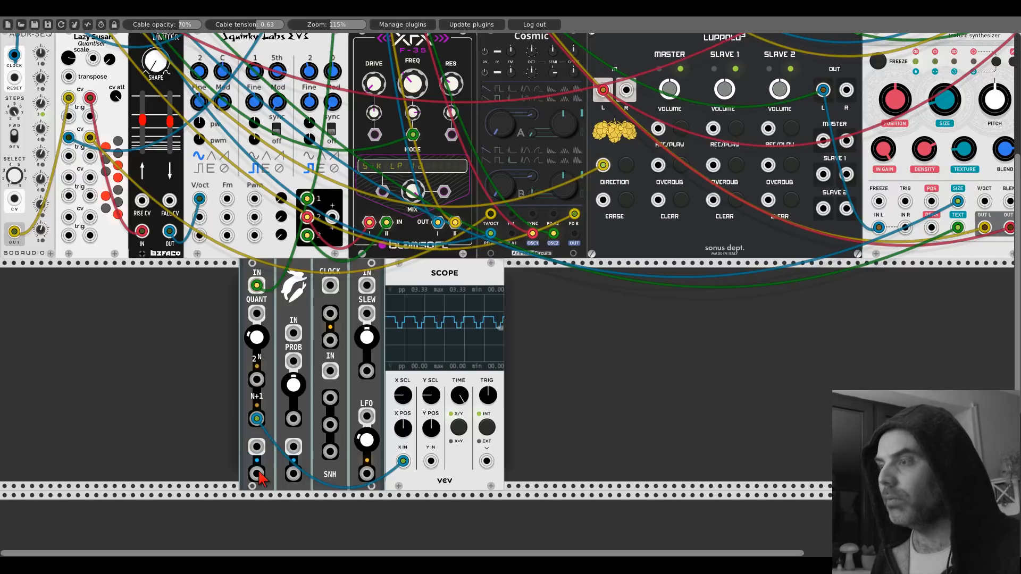
drag(257, 448, 256, 418)
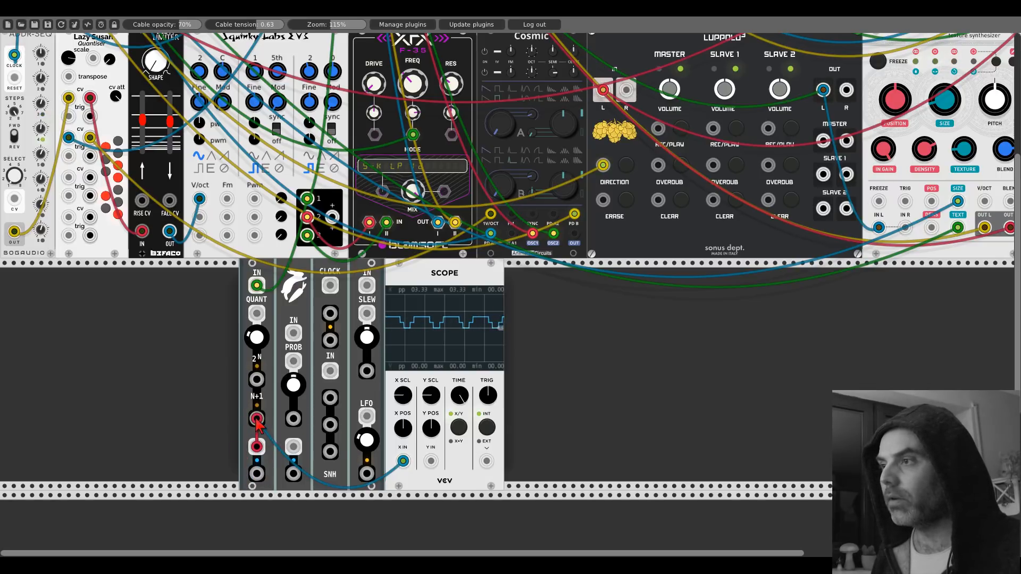
mouse_move(256, 473)
mouse_down()
mouse_move(265, 482)
mouse_move(431, 460)
mouse_up()
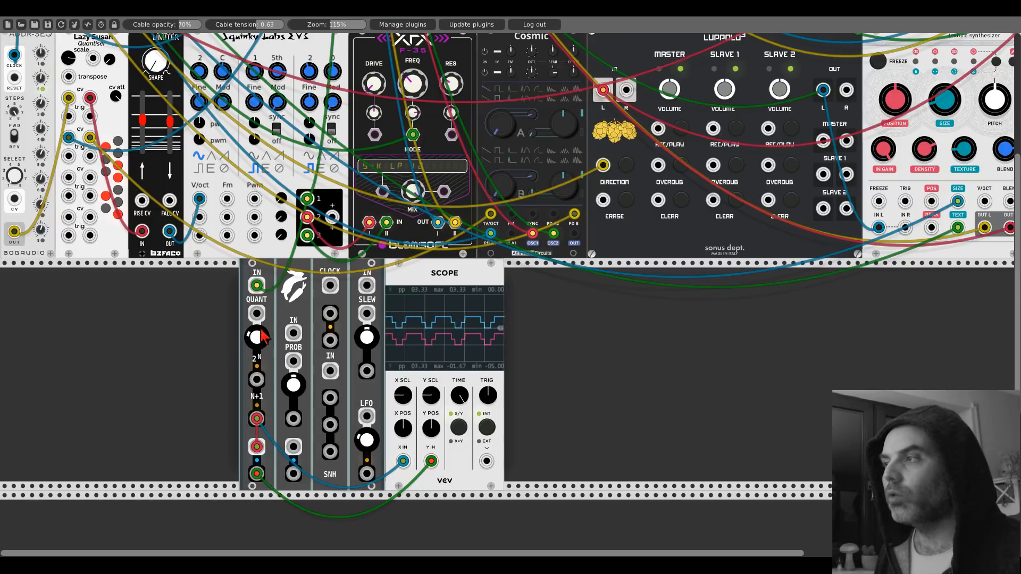
Disconnect both Scope inputs and the cable linking the N+1 output to the QUANT strip's lowest input
right_click(430, 461)
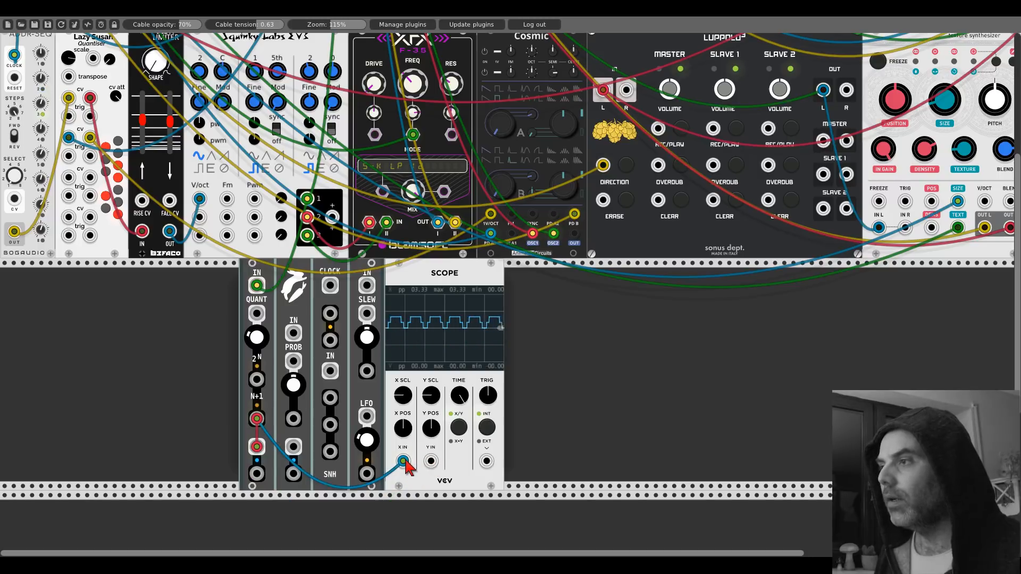
right_click(406, 461)
right_click(260, 420)
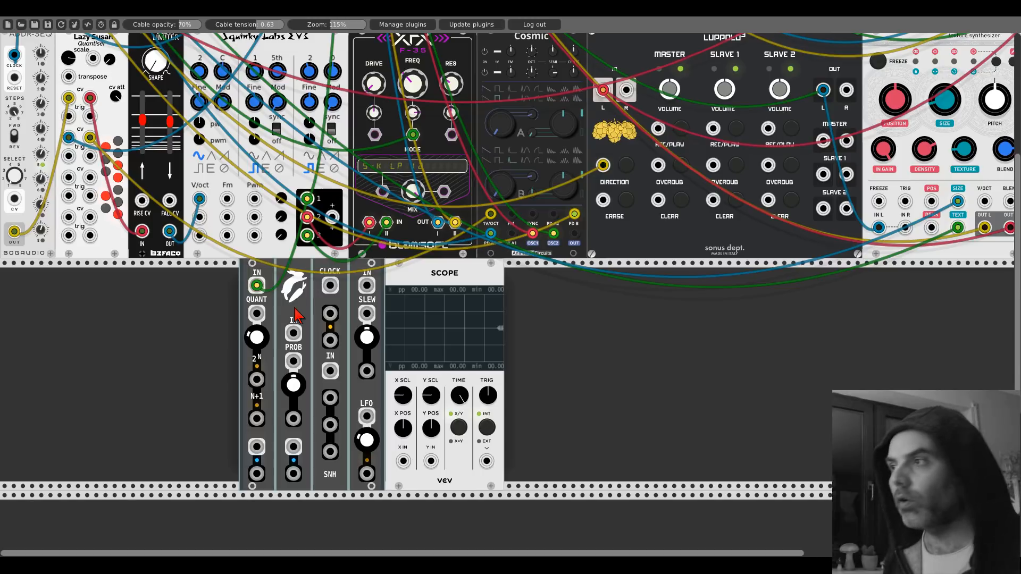
Move the EV3 cable from the QUANT strip's IN to the PROB strip's IN and patch the PROB output into Scope X
drag(256, 285, 293, 334)
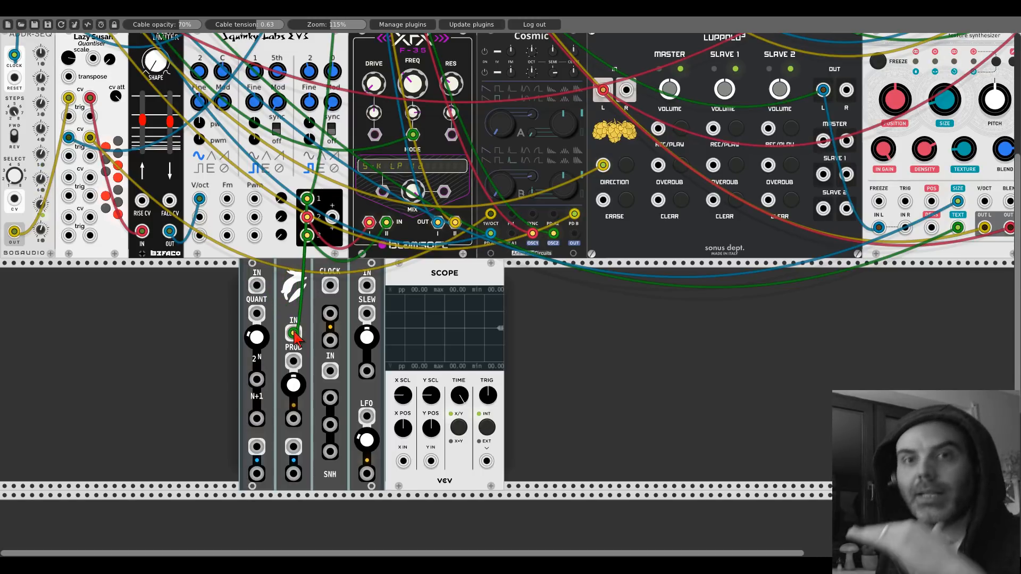
drag(293, 419, 403, 461)
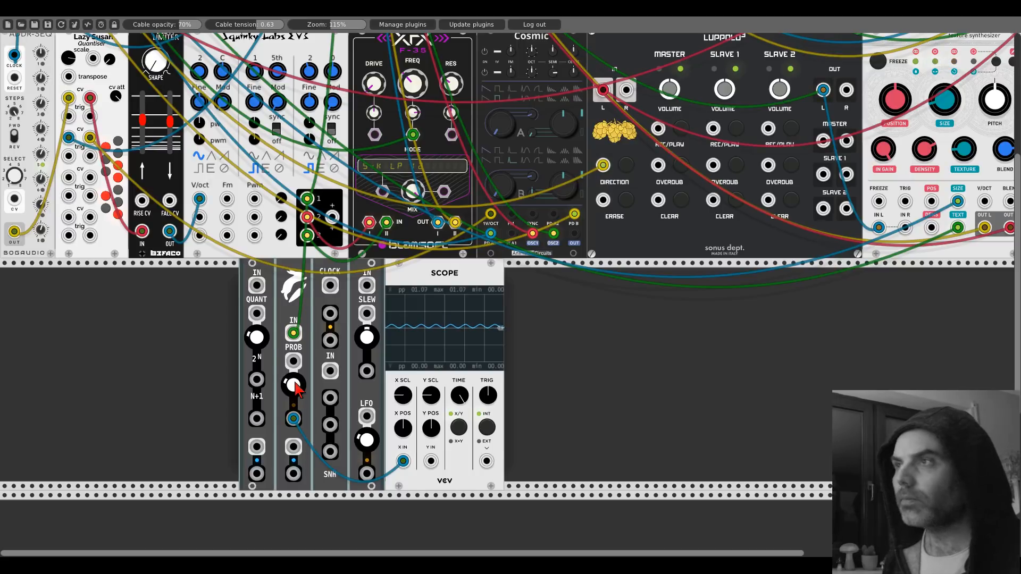
Add a Bogaudio LFO (low-frequency oscillator, 10HP) and place it against Hot Bunny's QUANT side
right_click(181, 363)
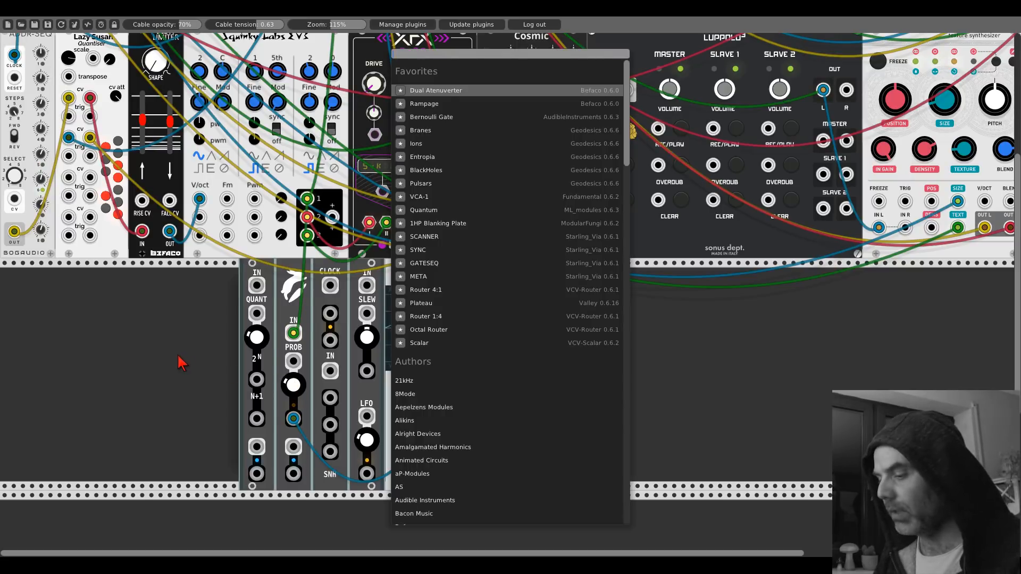
text(lfo)
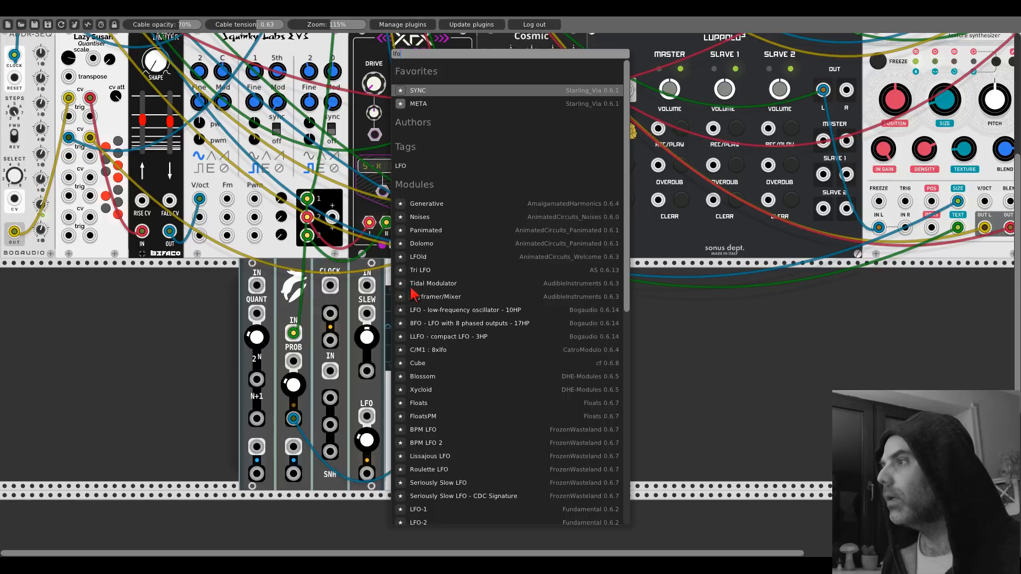
click(435, 310)
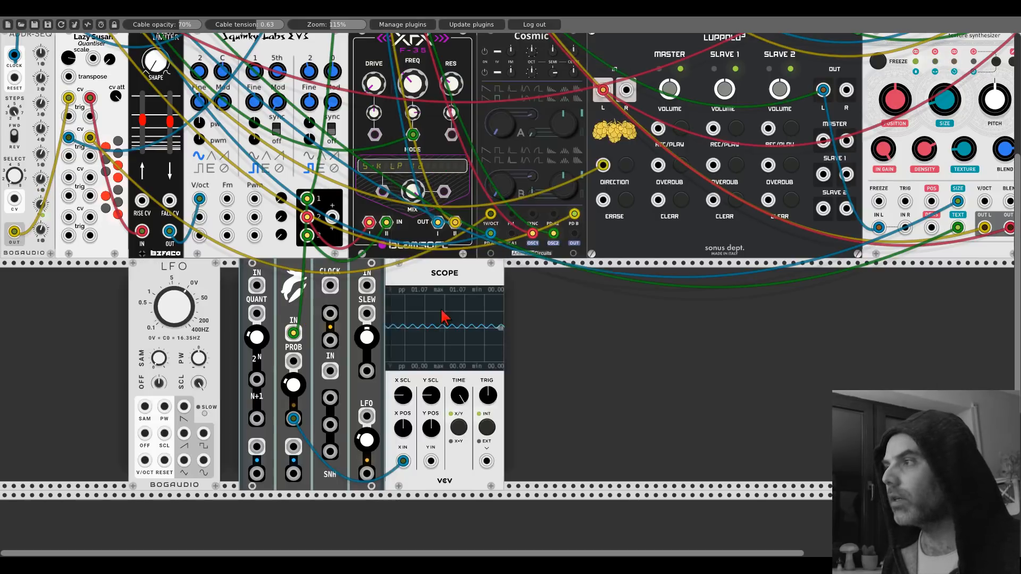
drag(187, 275, 222, 280)
Replace EV3's cable at PROB IN with the LFO's sine, lower Scope Time, and route PROB's output through its strip's lowest input and output to Scope X
right_click(293, 334)
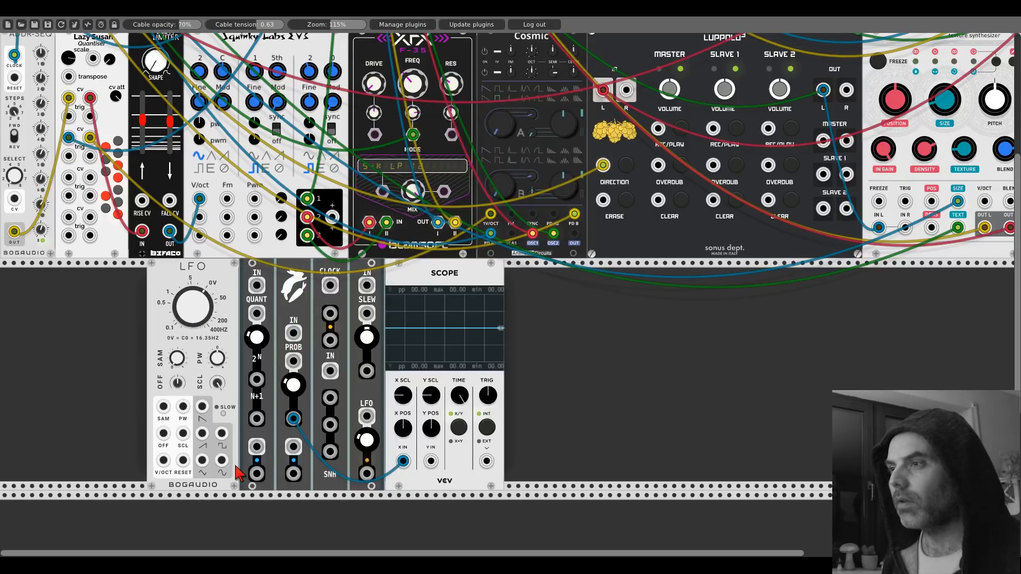
drag(222, 462, 293, 333)
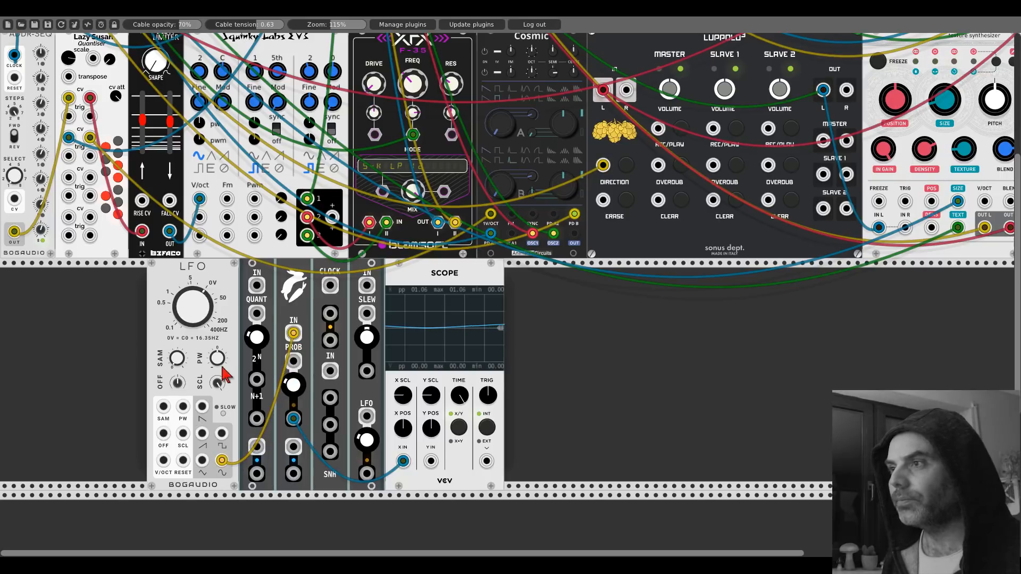
drag(460, 399, 461, 426)
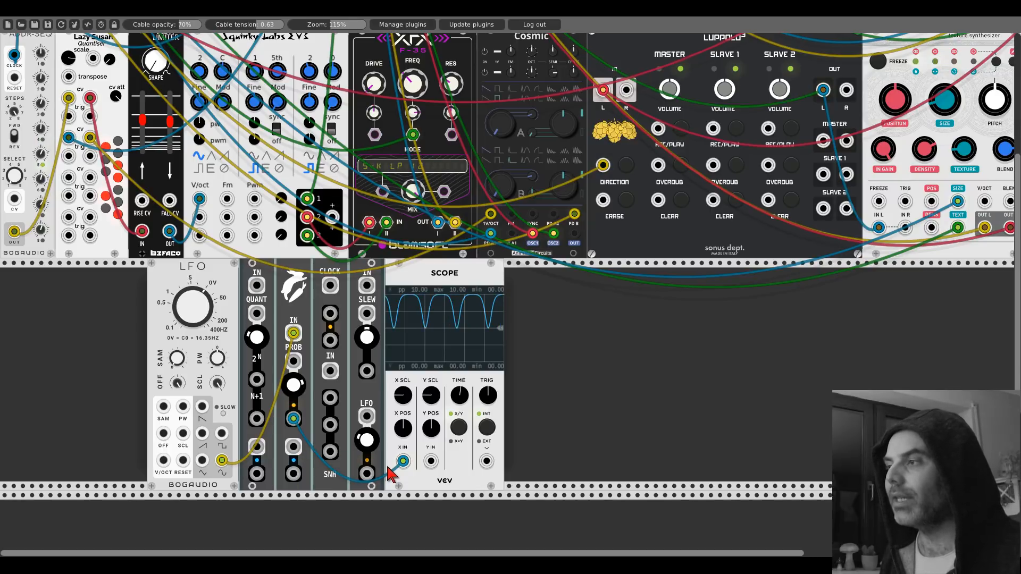
mouse_move(403, 461)
mouse_down()
mouse_move(294, 448)
mouse_move(348, 497)
mouse_move(403, 462)
mouse_up()
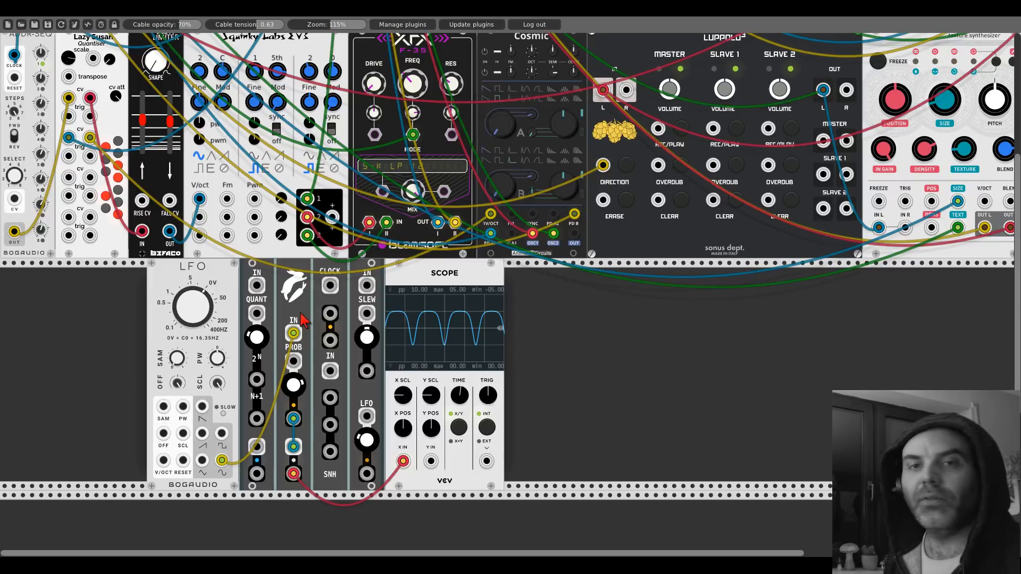
Disconnect the LFO from PROB IN and patch Clock Gen's first output into Hot Bunny's CLOCK input
drag(293, 333, 321, 290)
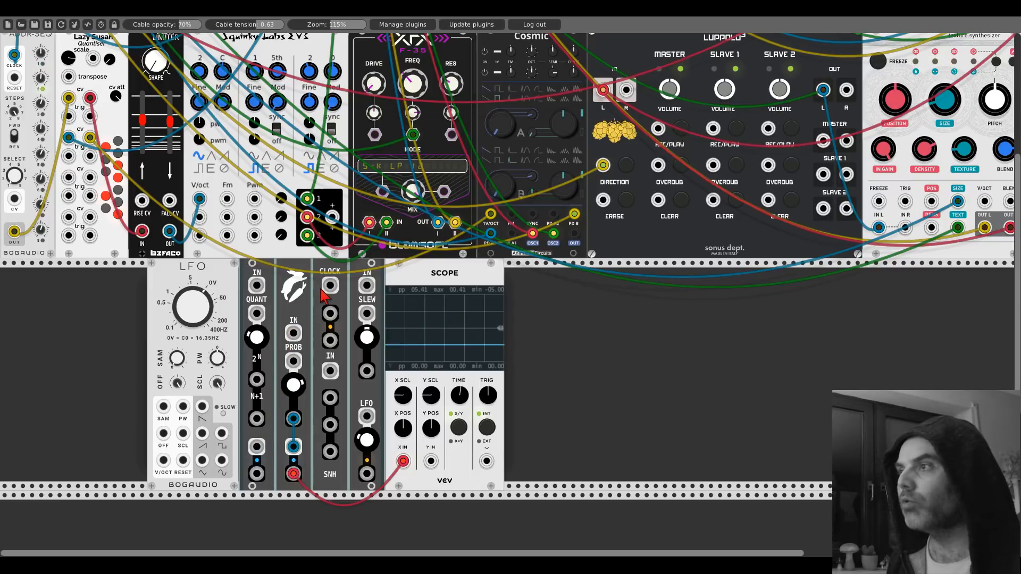
scroll(321, 293, up, 5)
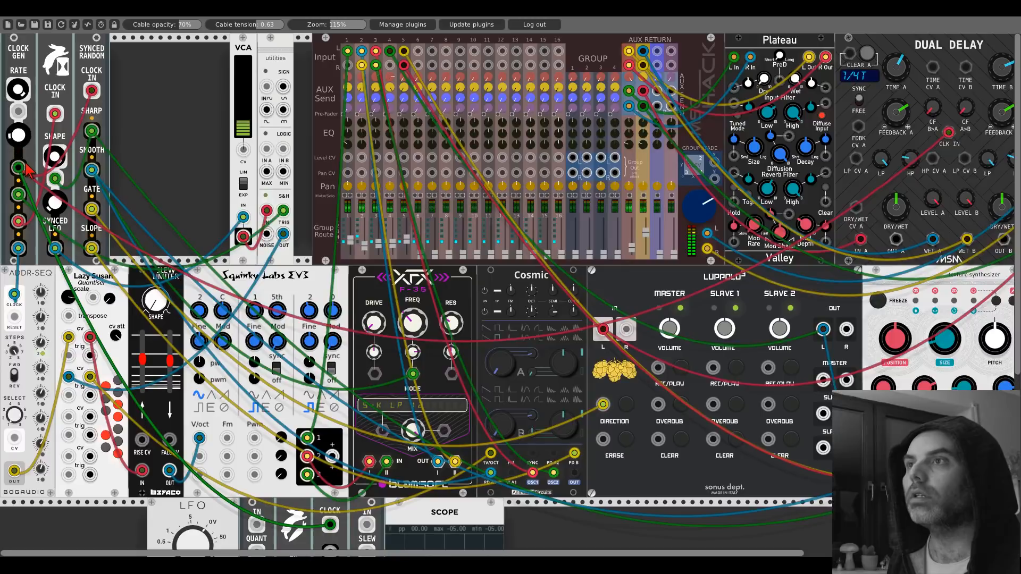
scroll(298, 291, down, 5)
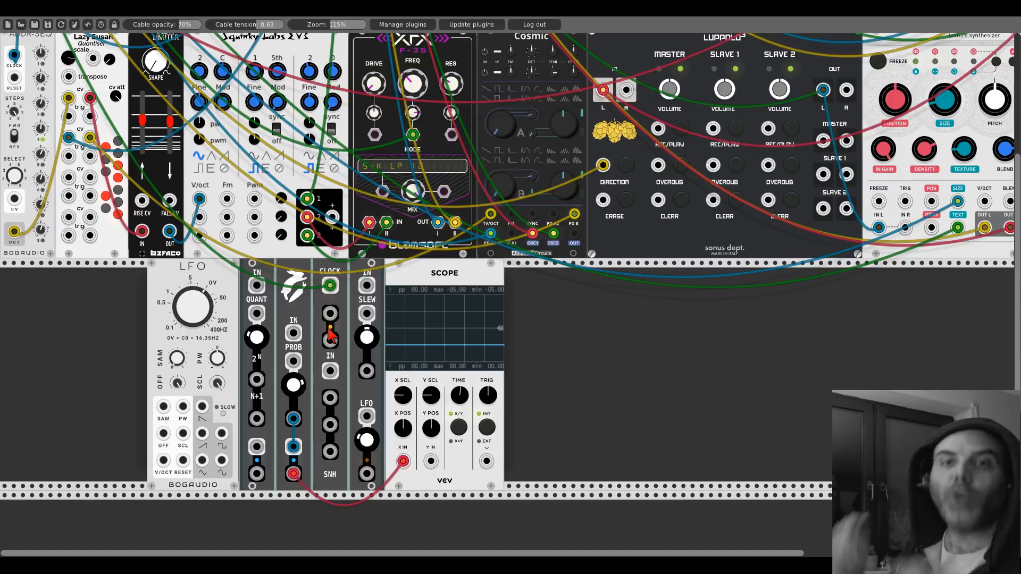
Compare the two outputs beneath CLOCK on Scope X and Y, replacing the previous X cable and adjusting Time
drag(330, 315, 334, 324)
right_click(403, 460)
drag(403, 461, 431, 461)
drag(458, 395, 434, 455)
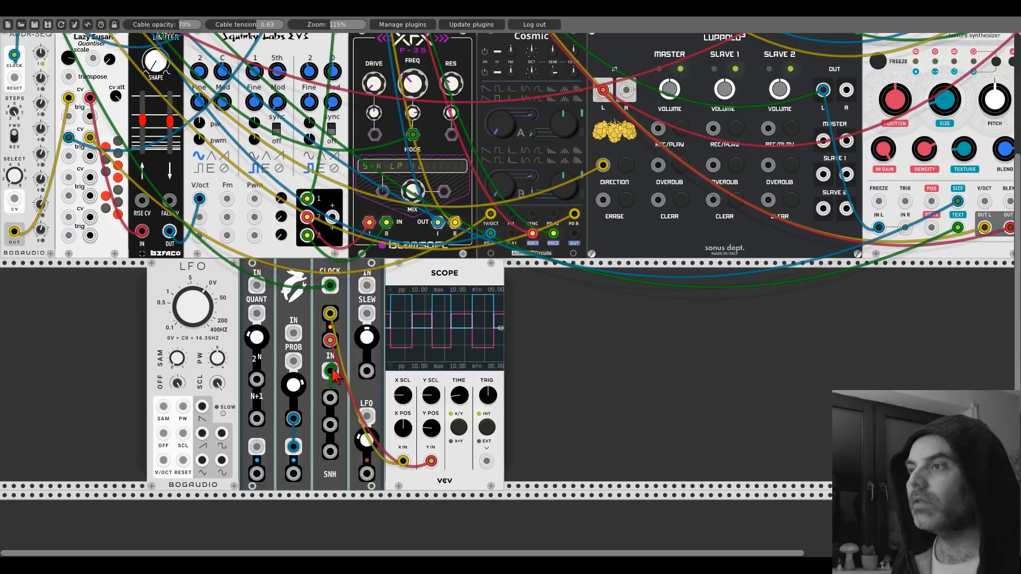
Feed the LFO sine into the SNH section's IN and compare its first output on Scope X with its second and third on Y
drag(330, 370, 222, 460)
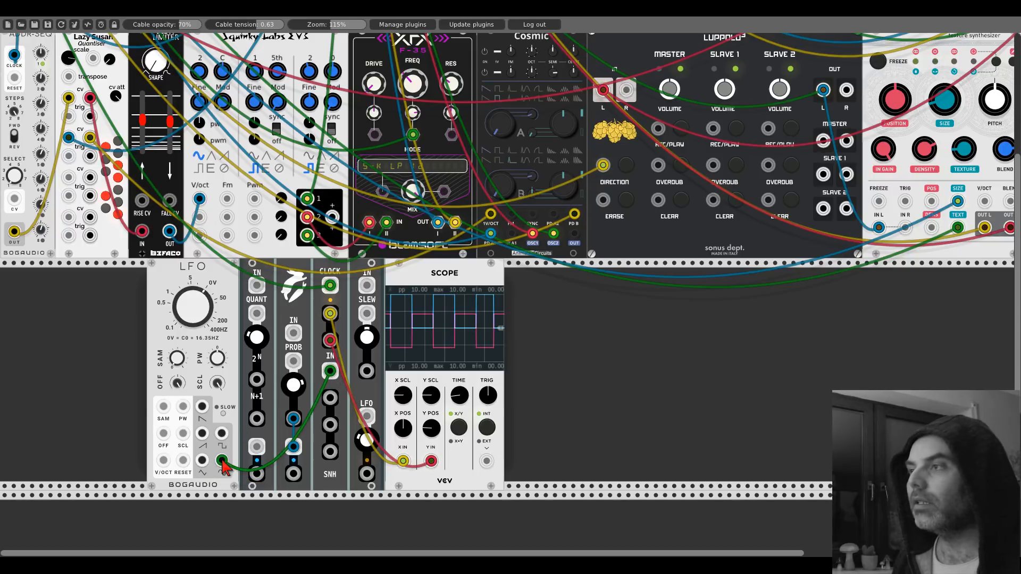
right_click(430, 461)
right_click(403, 460)
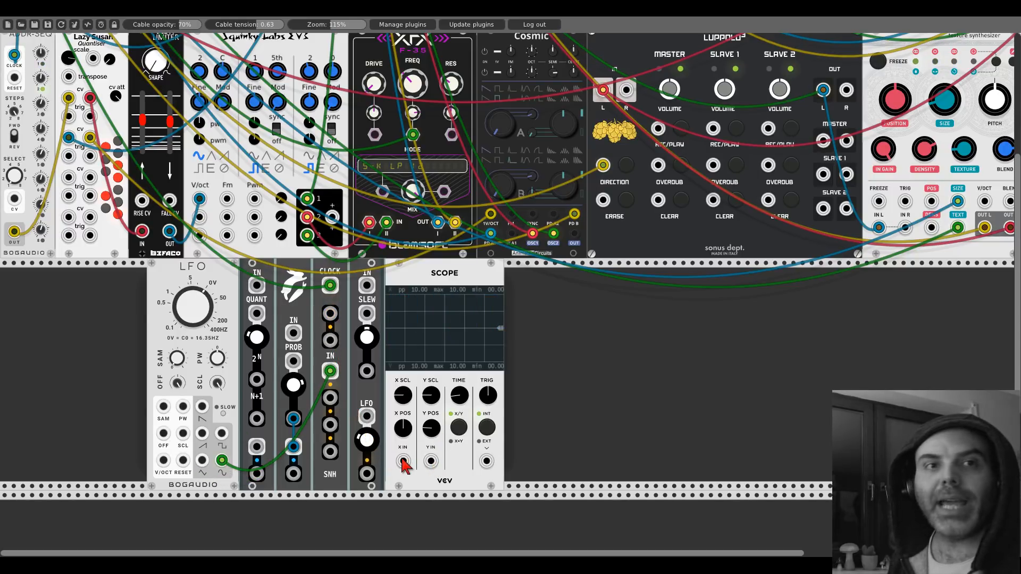
drag(402, 461, 330, 398)
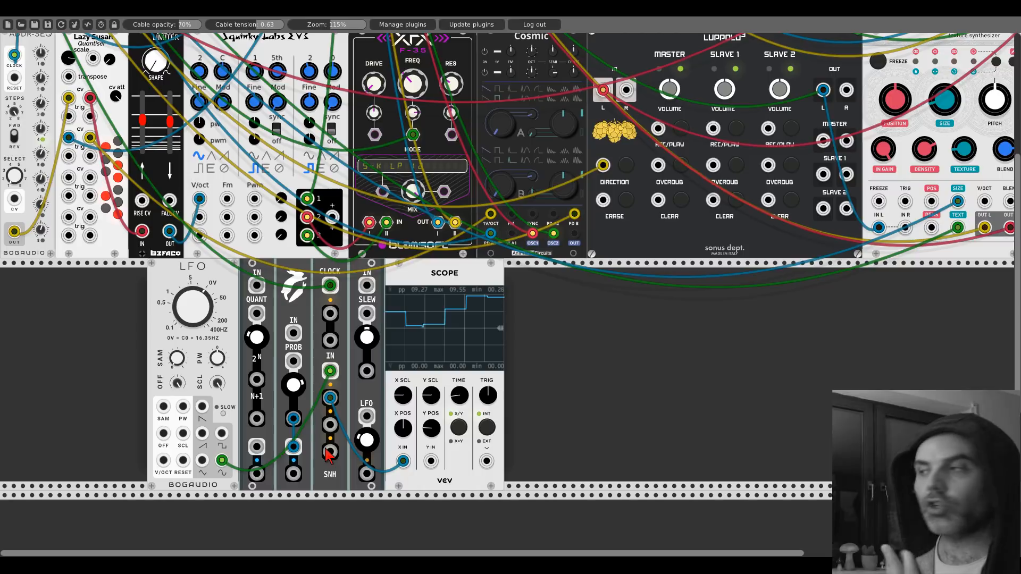
mouse_move(330, 424)
mouse_down()
mouse_move(346, 452)
mouse_move(431, 462)
mouse_up()
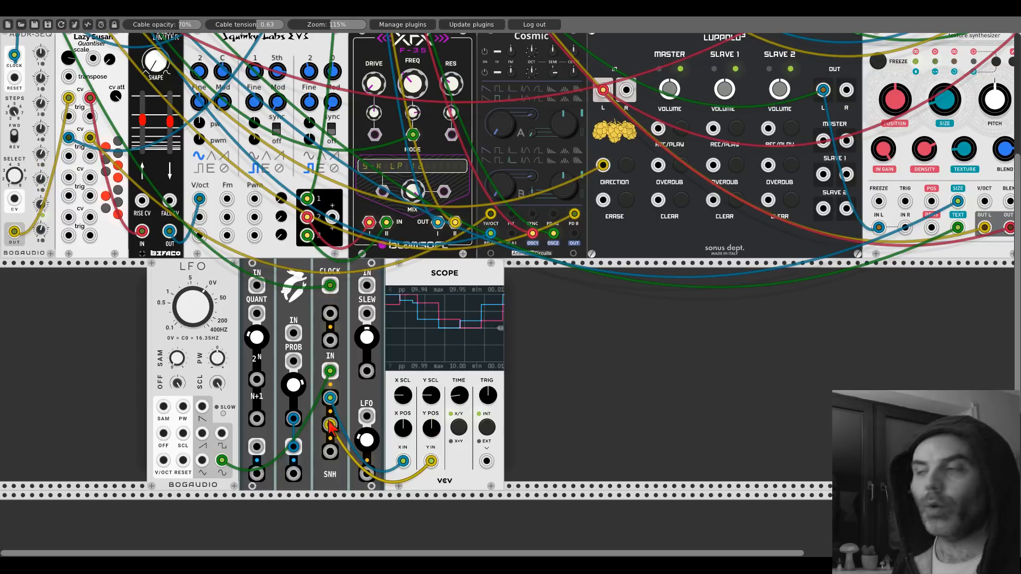
drag(330, 424, 330, 450)
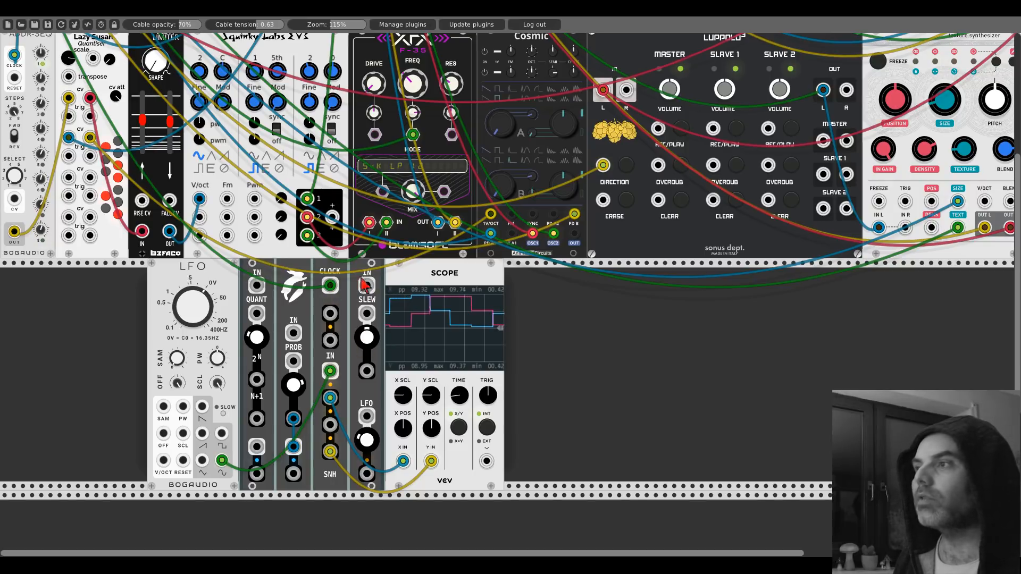
Disconnect the SNH input and first output, move the Befaco Slew Limiter's cables to Hot Bunny's SLEW, and view the SLEW output on Scope X
right_click(329, 398)
right_click(330, 371)
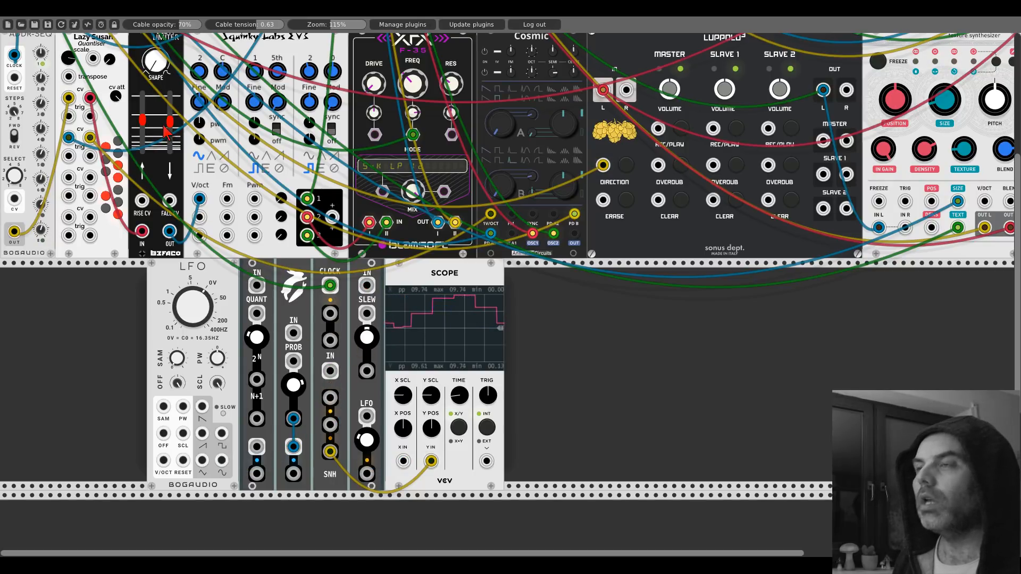
scroll(169, 154, up, 2)
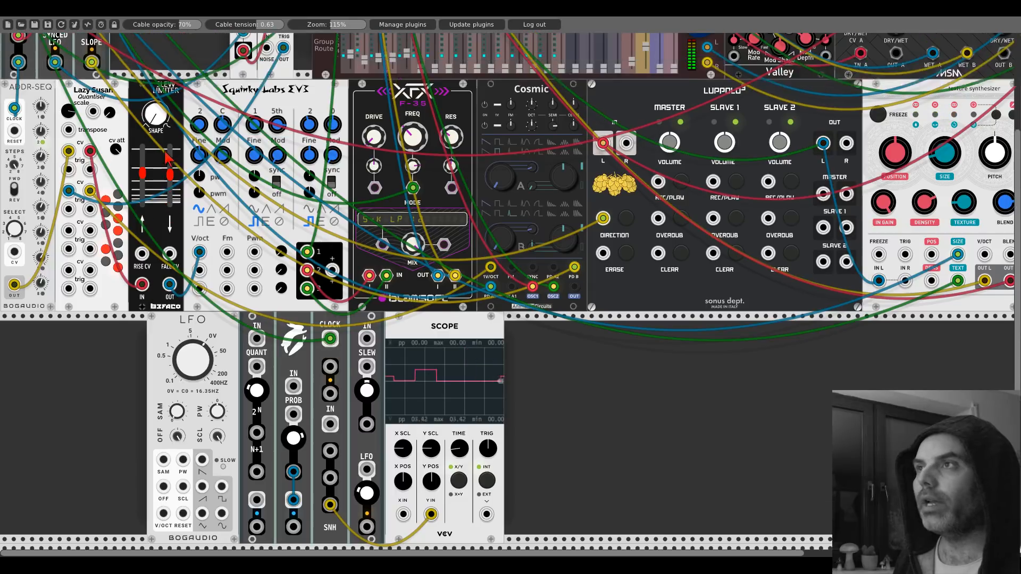
drag(141, 285, 367, 423)
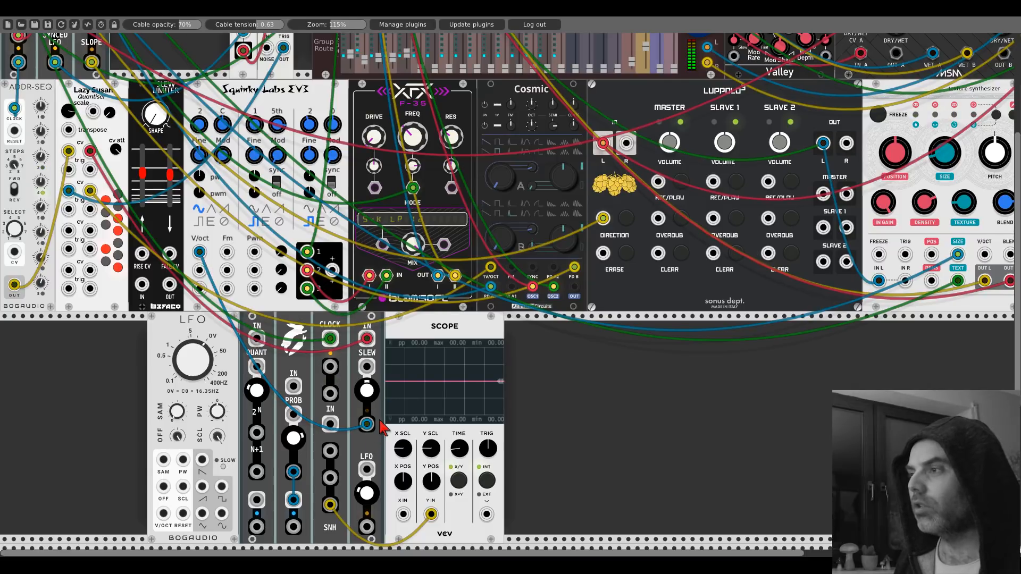
scroll(387, 394, down, 1)
drag(403, 488, 367, 398)
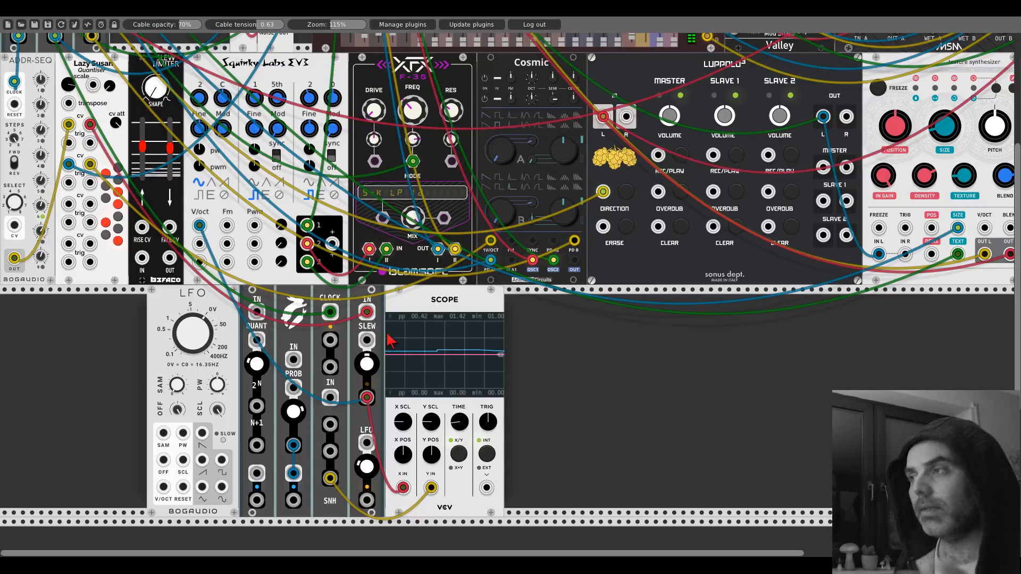
Delete the Befaco Slew Limiter and shift EV3, XFX F-35, Cosmic, Luppolo3 and the Texture Synthesizer over to close the gap
right_click(139, 71)
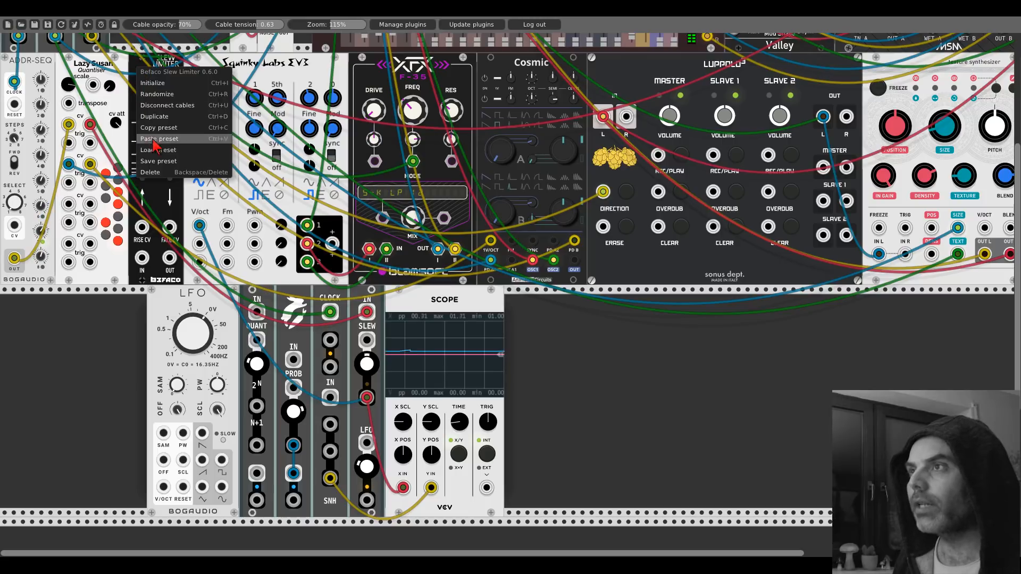
click(158, 173)
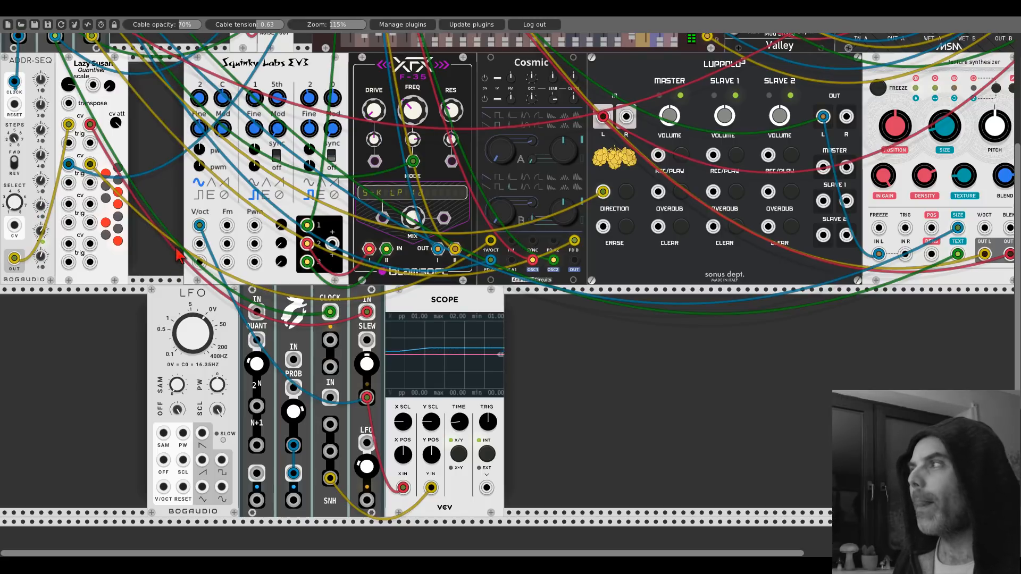
drag(338, 70, 286, 70)
drag(373, 80, 318, 80)
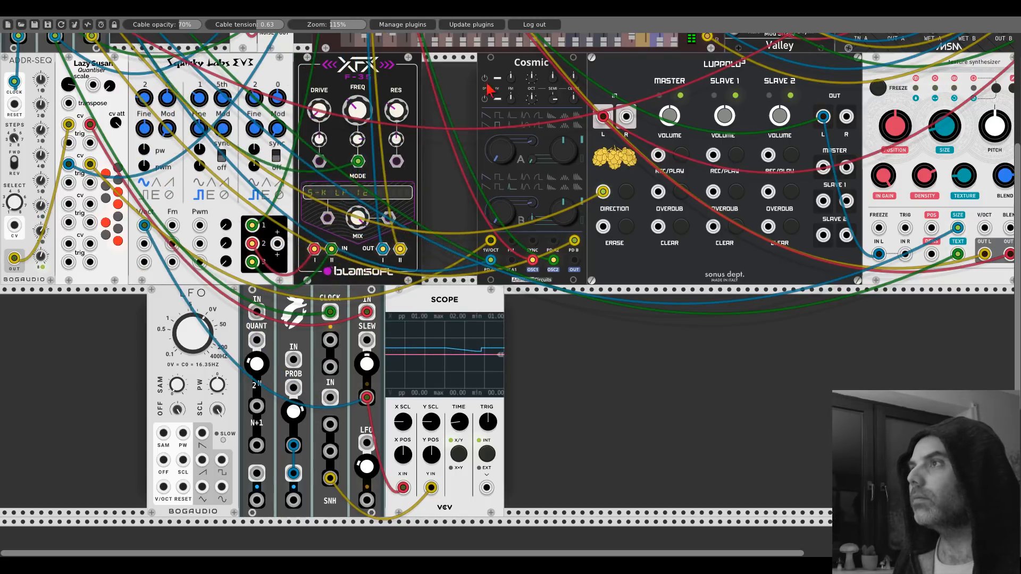
drag(526, 69, 471, 69)
drag(716, 65, 661, 65)
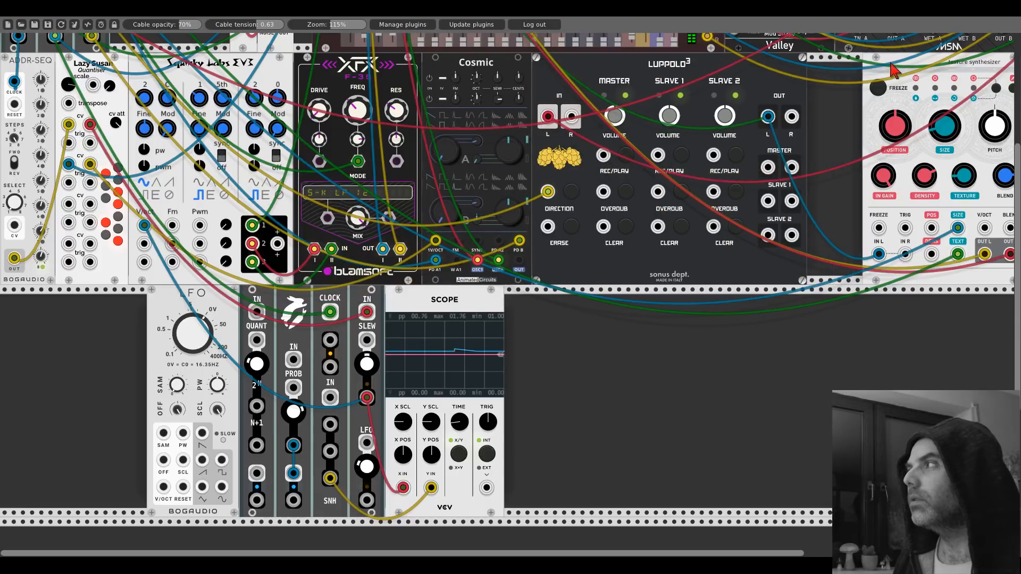
drag(893, 66, 838, 66)
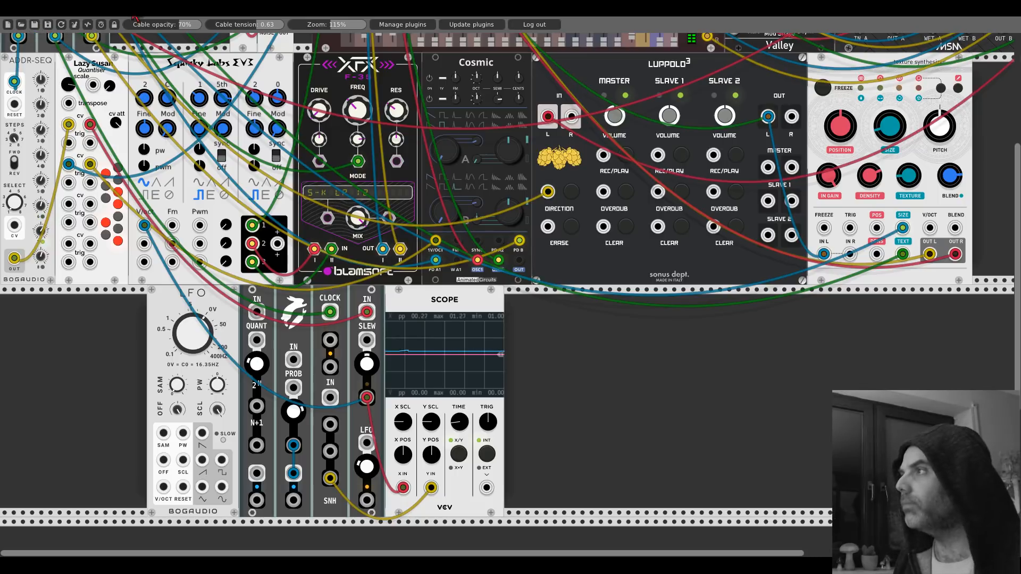
right_click(595, 74)
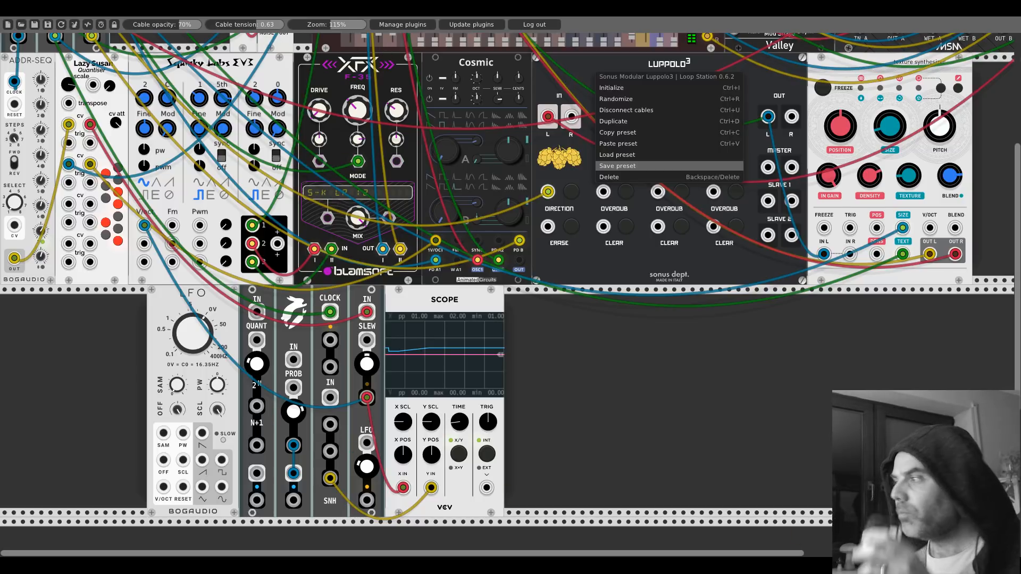
click(692, 366)
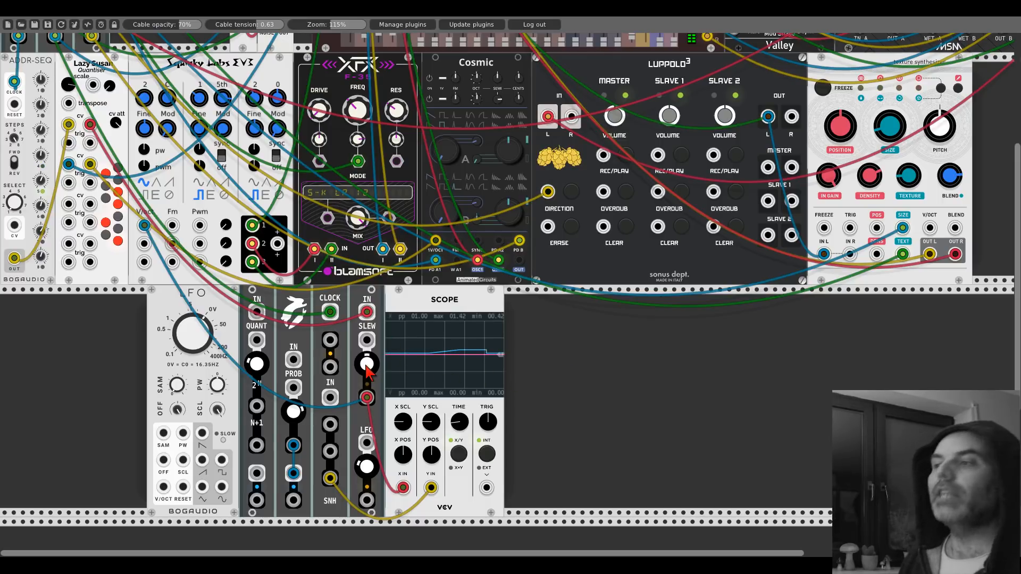
Disconnect both Scope inputs, patch Hot Bunny's LFO output into Scope X, and adjust the LFO rate knob
right_click(431, 487)
right_click(404, 488)
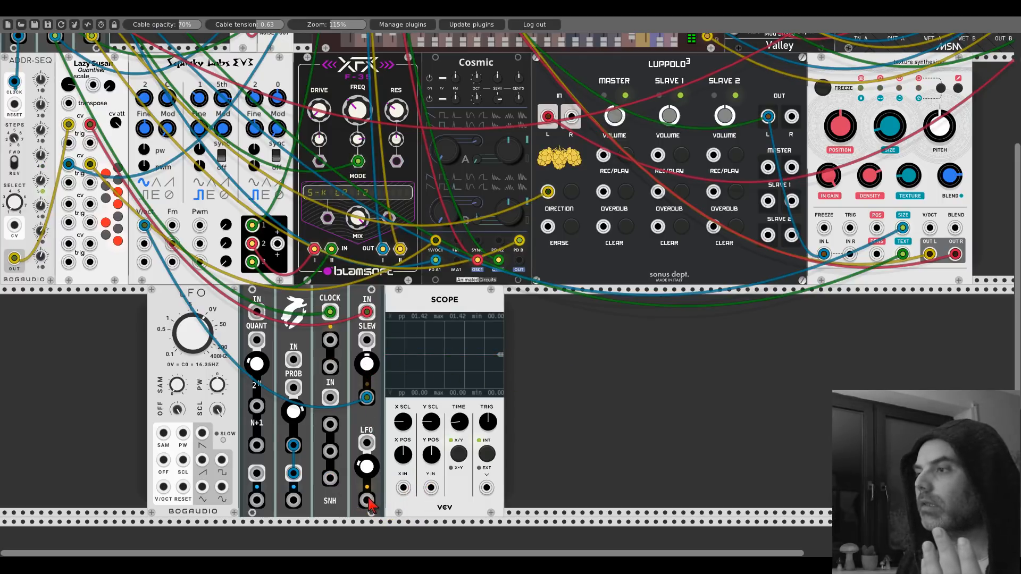
mouse_move(368, 501)
mouse_down()
mouse_move(403, 488)
mouse_move(373, 464)
mouse_move(373, 425)
mouse_up()
drag(369, 467, 369, 500)
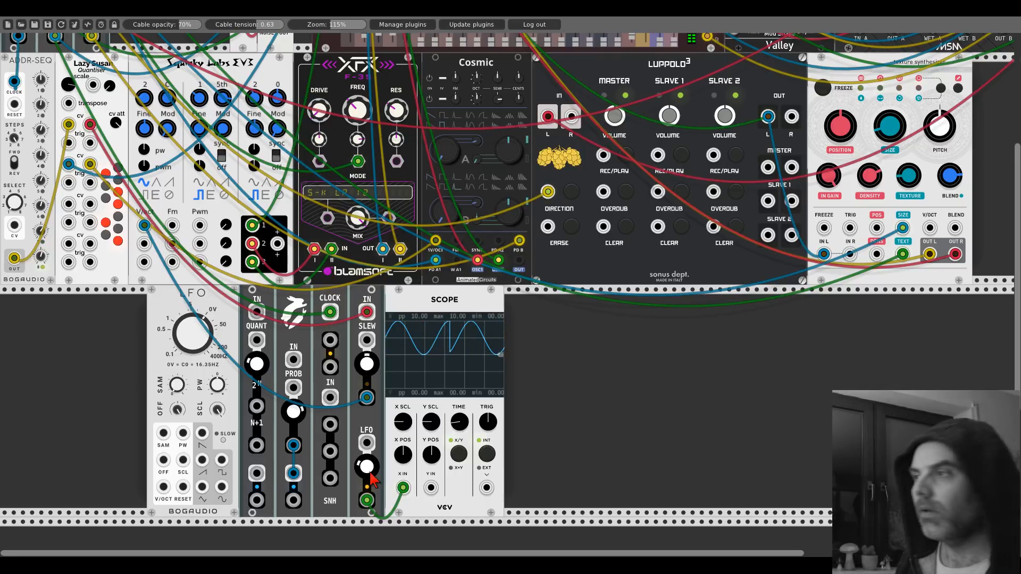
Delete the Bogaudio LFO and the Scope, and move Hot Bunny to the start of its row beneath ADDR-SEQ
right_click(224, 322)
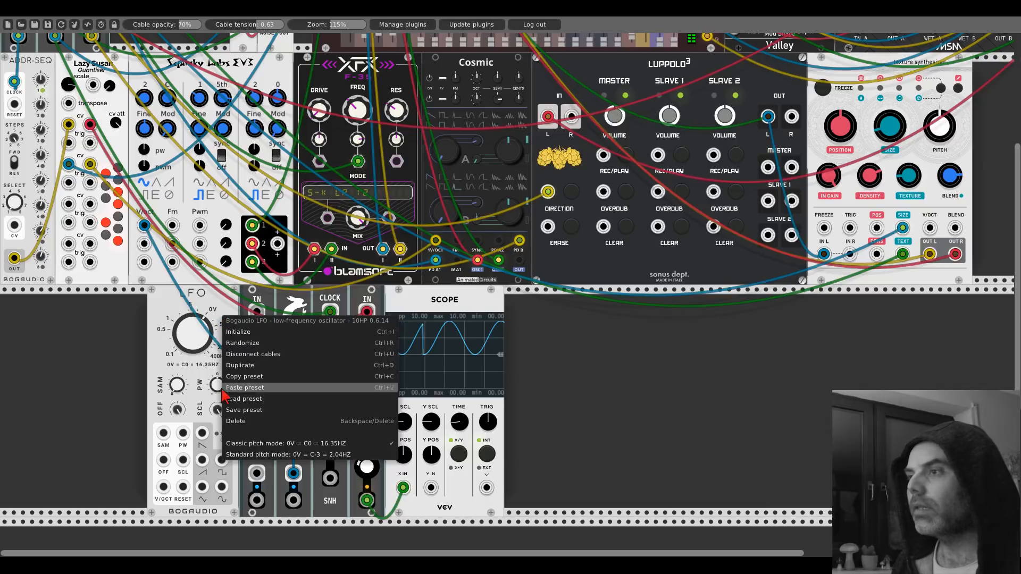
click(230, 423)
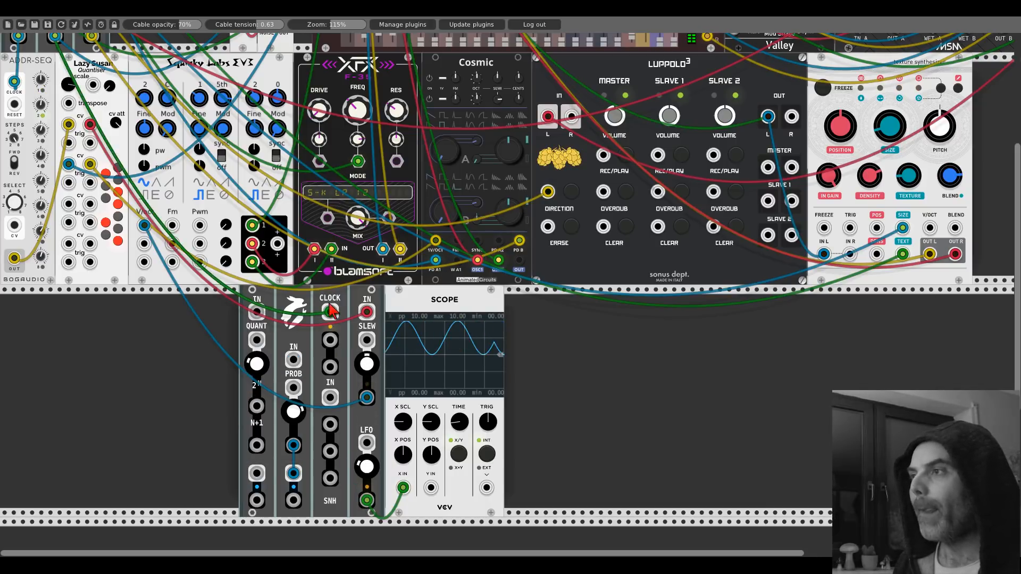
drag(326, 308, 64, 313)
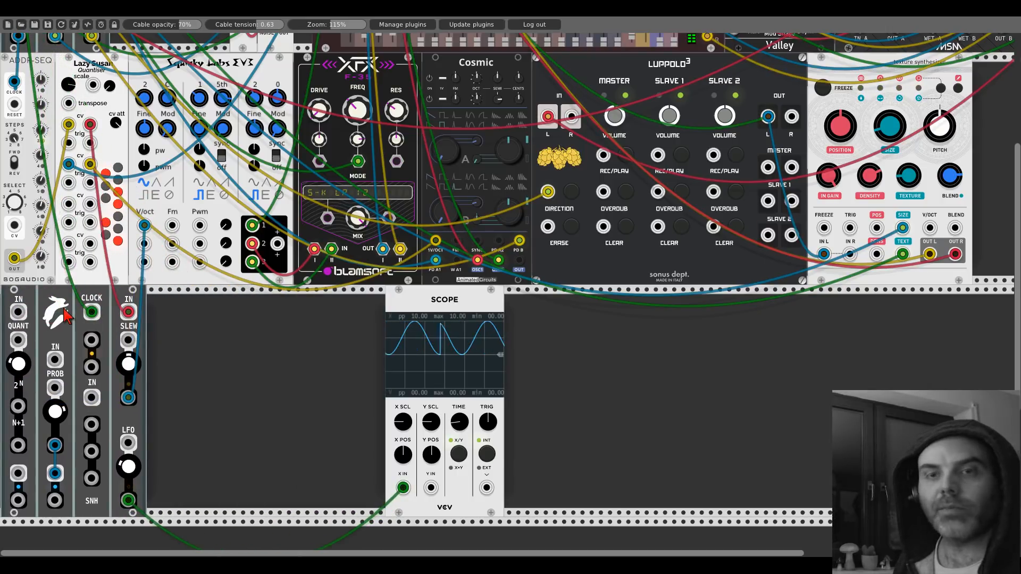
right_click(394, 319)
click(420, 401)
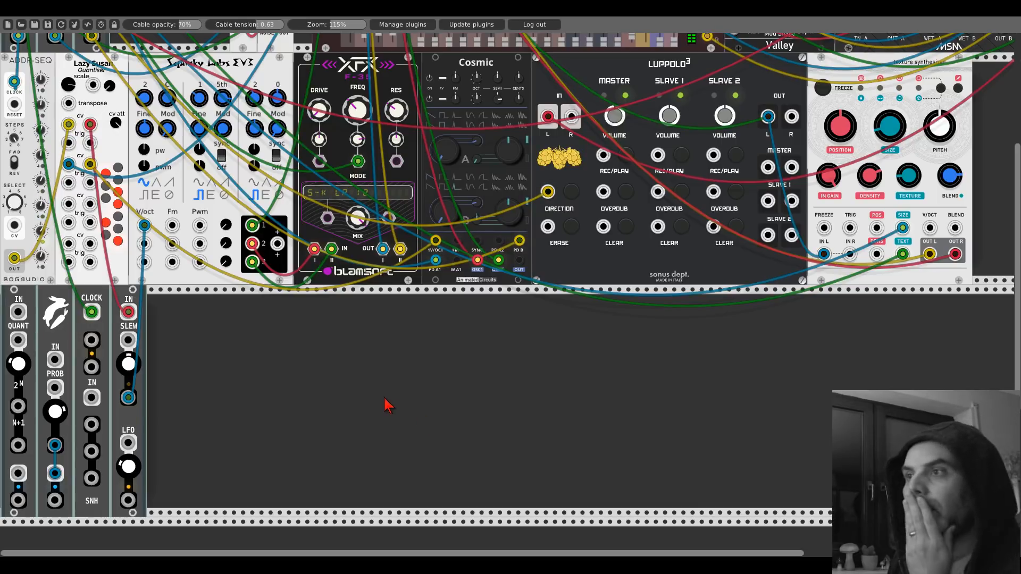
Disconnect Hot Bunny's SLEW input and output, its CLOCK input, and the cable linking two jacks on the PROB strip
right_click(127, 312)
right_click(130, 398)
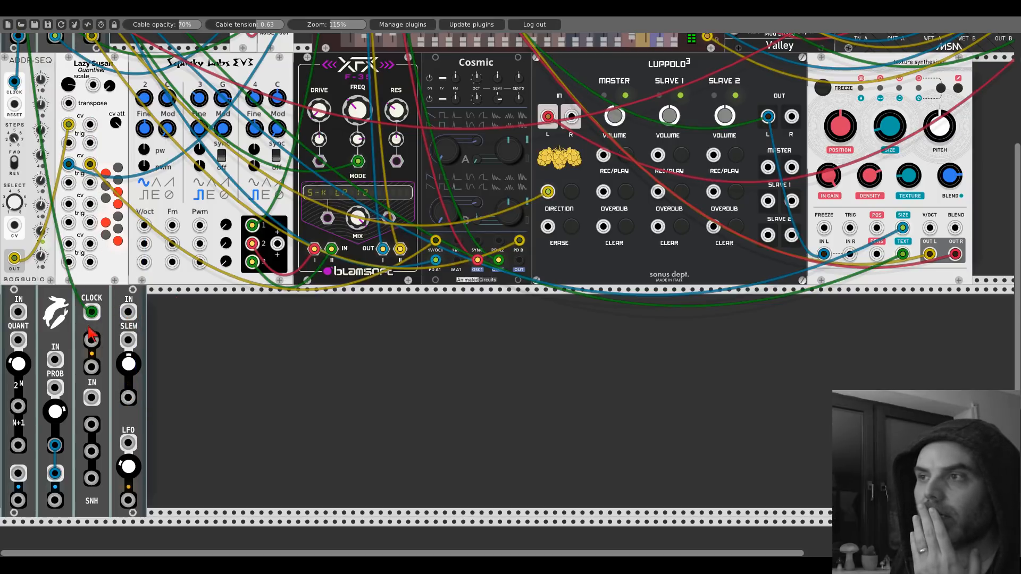
right_click(92, 313)
right_click(53, 473)
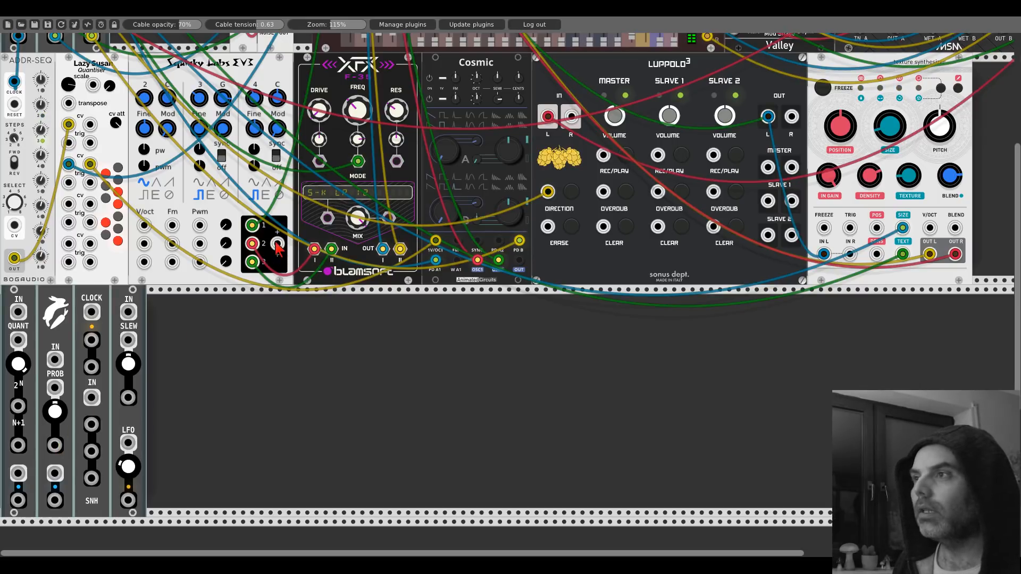
Patch EV3's mix output into Hot Bunny's QUANT input, and its 2N and N+1 outputs into the mixer inputs
drag(277, 244, 20, 313)
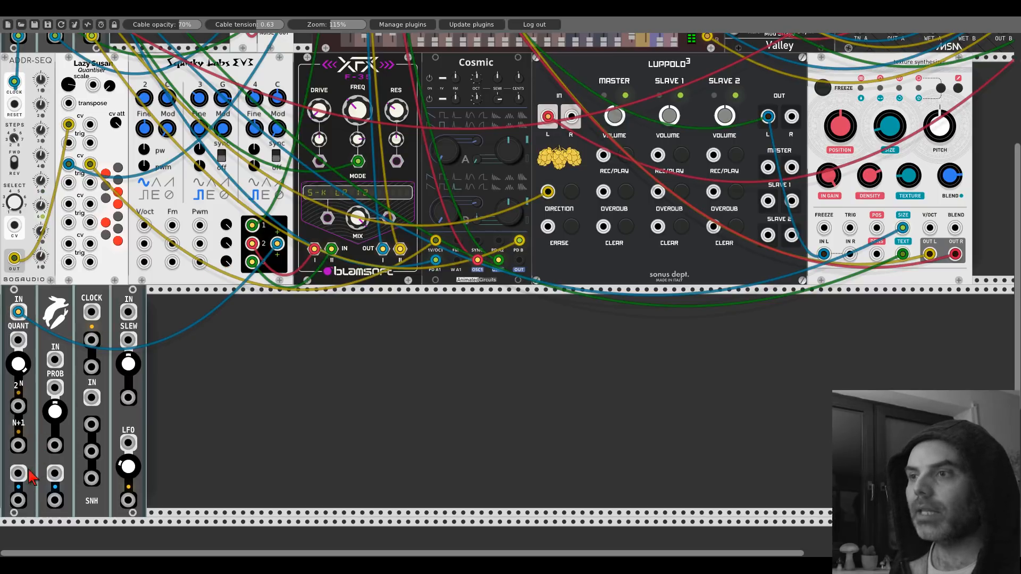
drag(19, 445, 345, 405)
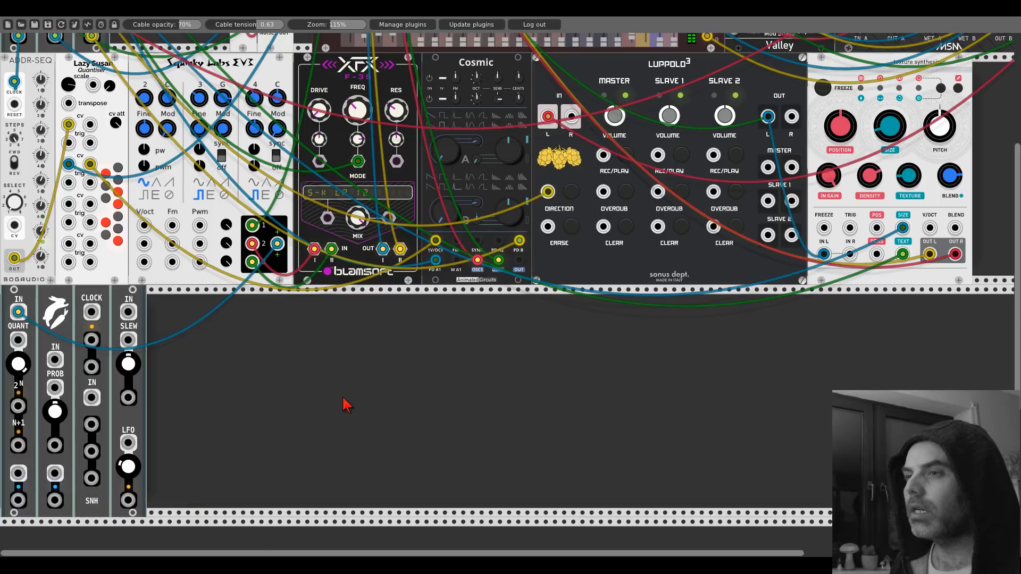
drag(18, 406, 418, 52)
scroll(263, 412, up, 8)
scroll(212, 372, down, 7)
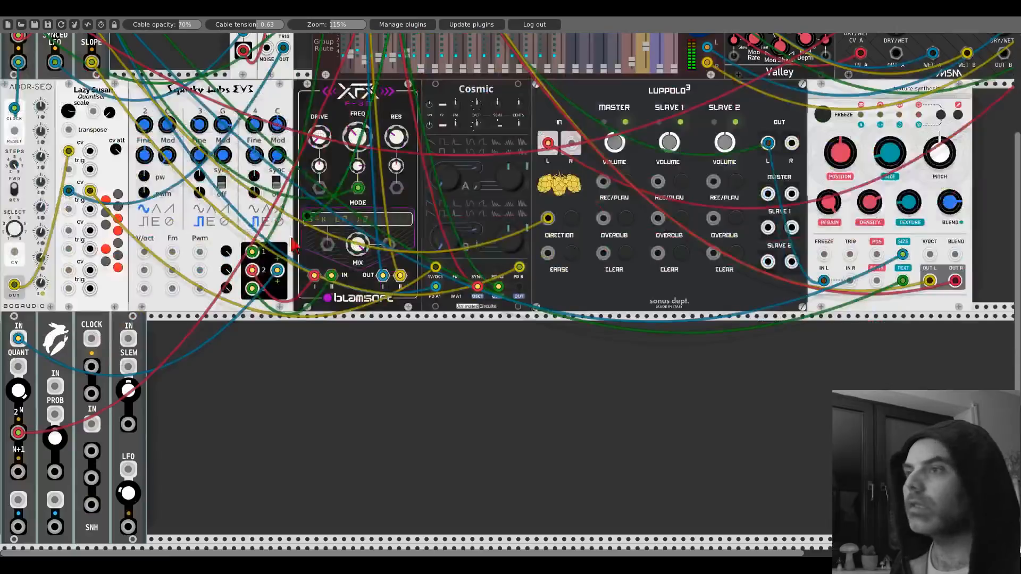
scroll(281, 220, up, 7)
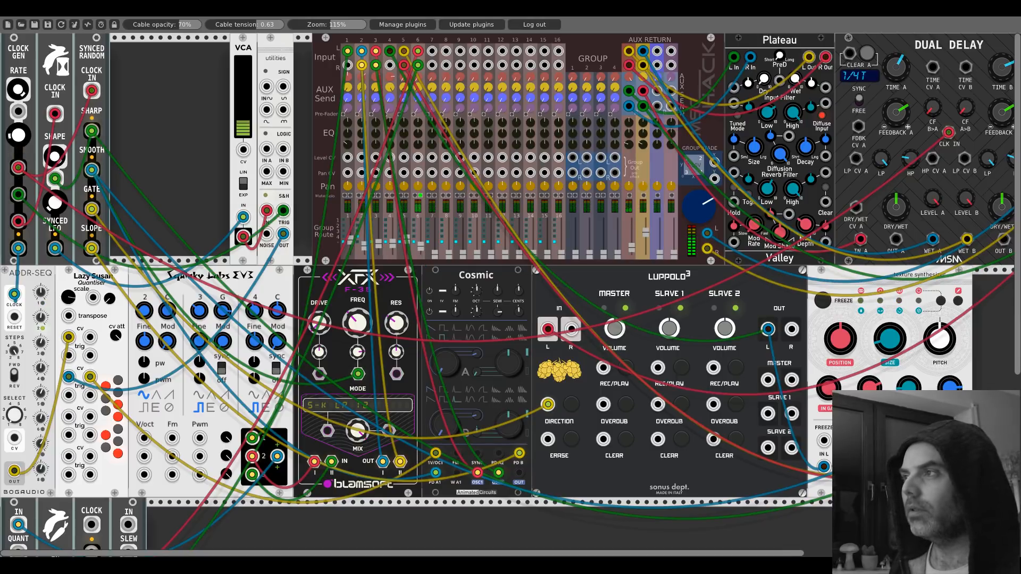
Add a Scope beside Hot Bunny, patch EV3's mix output to its X and the 2N output to its Y, and adjust its trigger level
scroll(510, 266, down, 10)
right_click(239, 342)
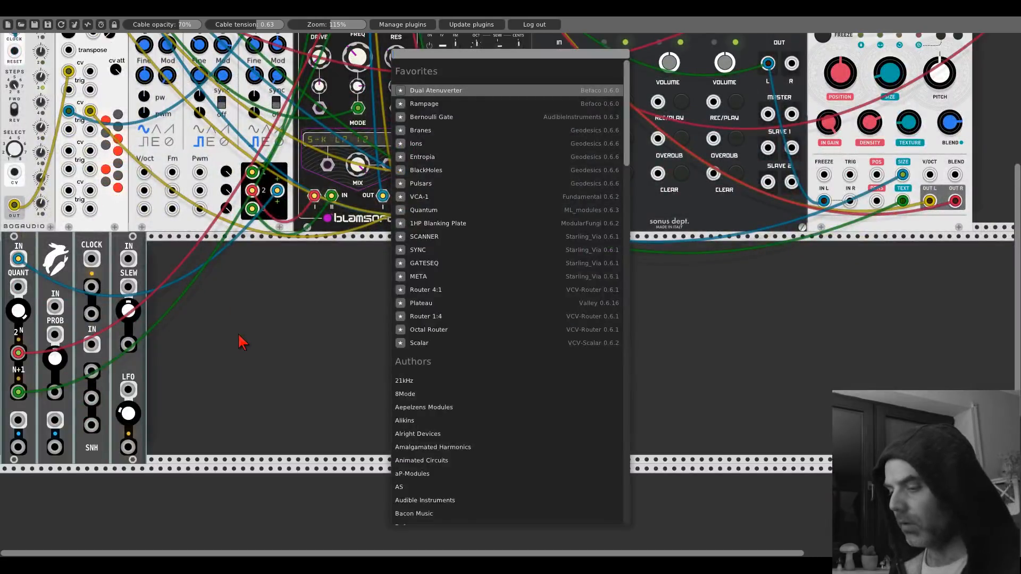
text(scope)
click(420, 164)
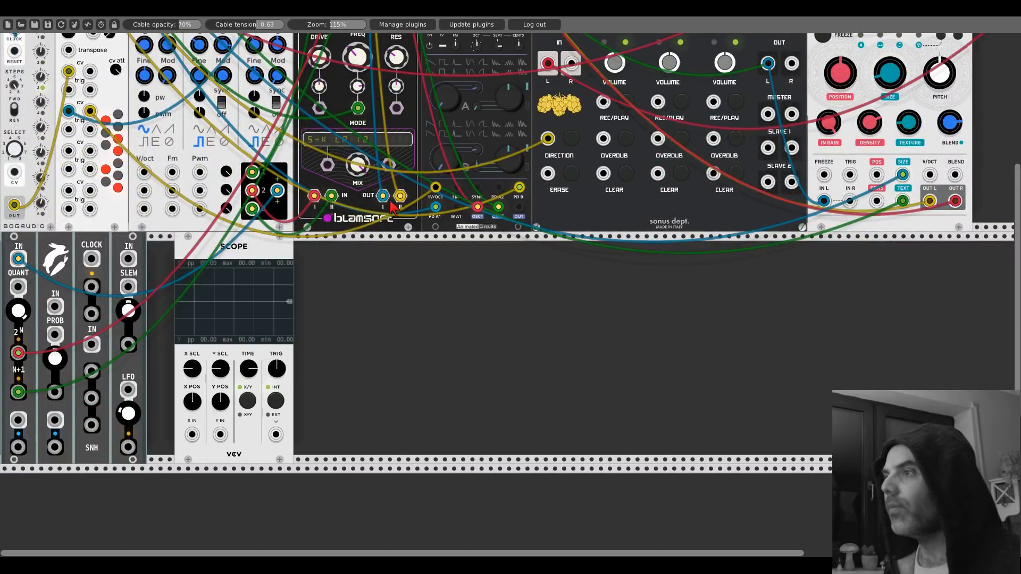
drag(191, 435, 277, 191)
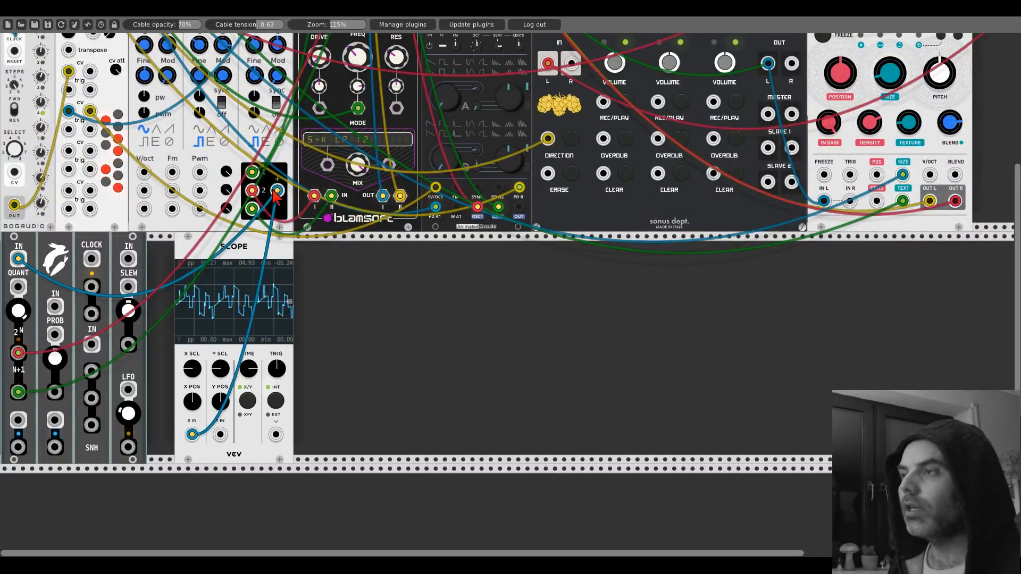
mouse_move(276, 368)
mouse_down()
mouse_move(276, 377)
mouse_move(256, 348)
mouse_up()
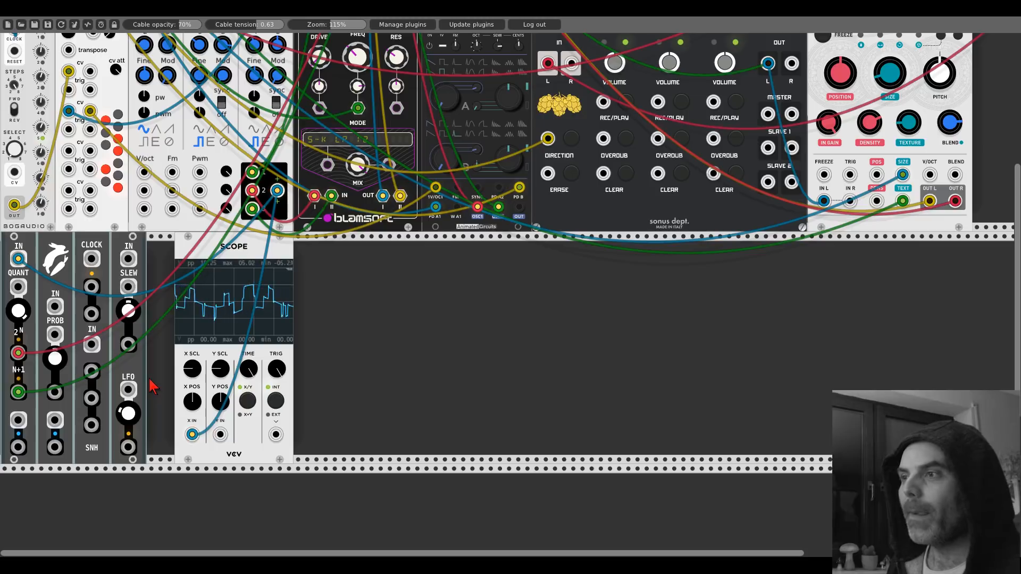
mouse_move(220, 435)
mouse_down()
mouse_move(101, 425)
mouse_move(18, 353)
mouse_up()
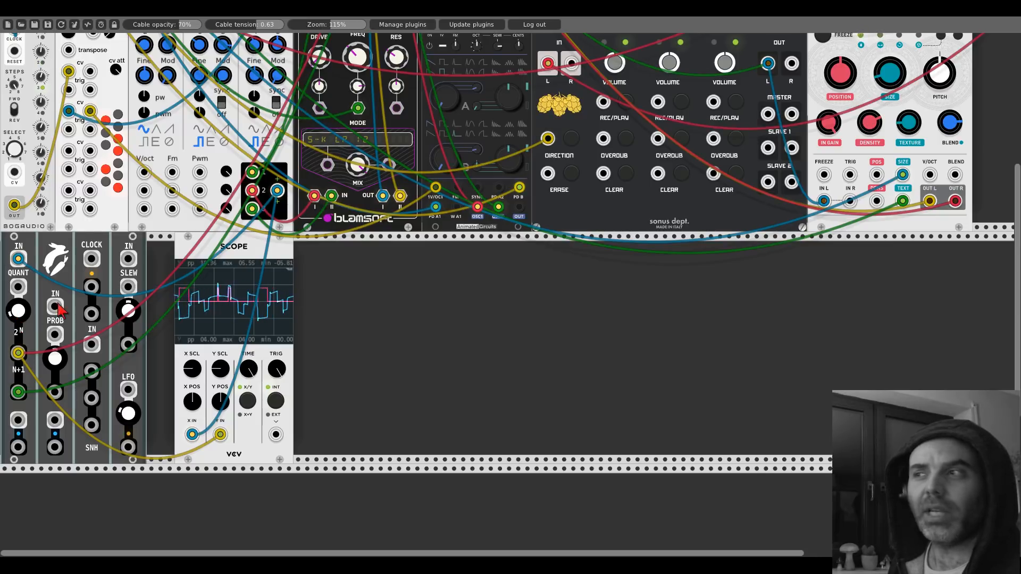
Delete the Scope beside Hot Bunny
right_click(226, 254)
click(250, 362)
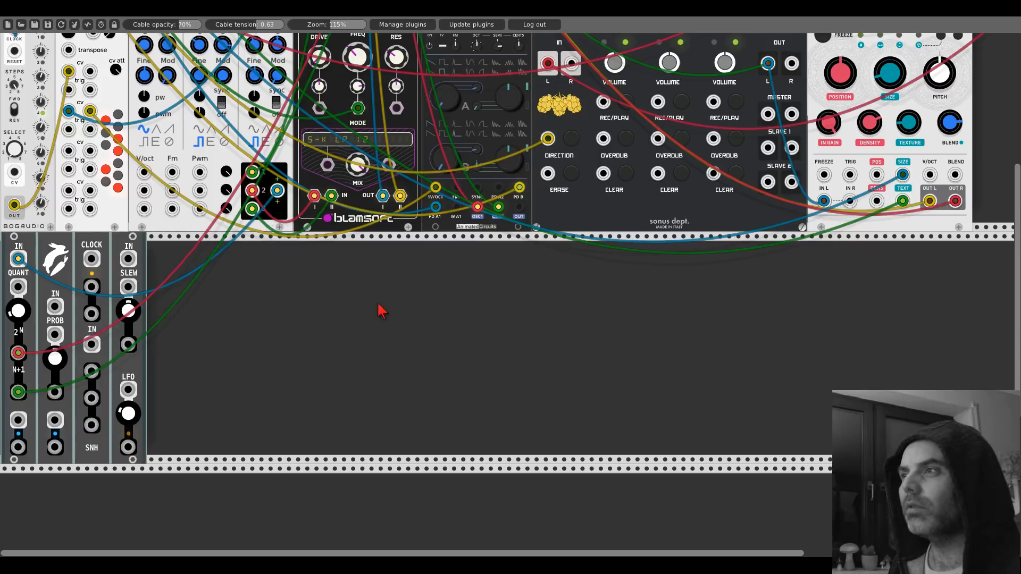
scroll(380, 310, up, 5)
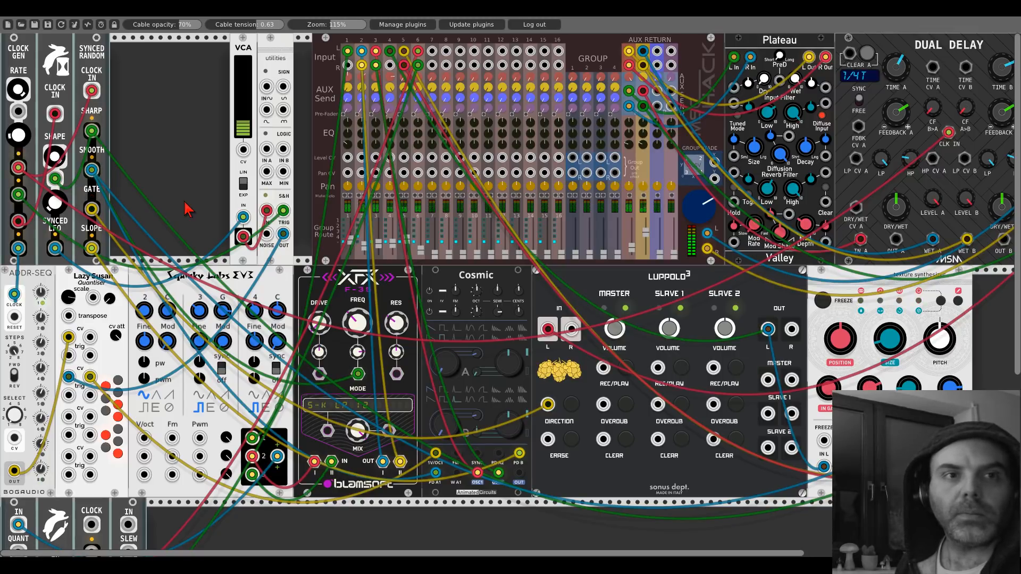
scroll(187, 209, down, 5)
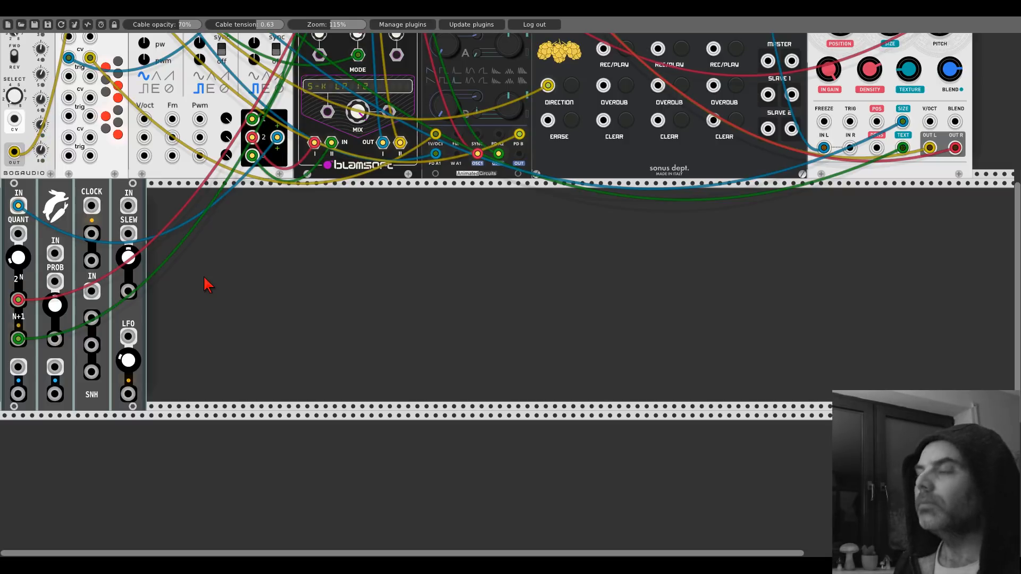
scroll(371, 269, up, 5)
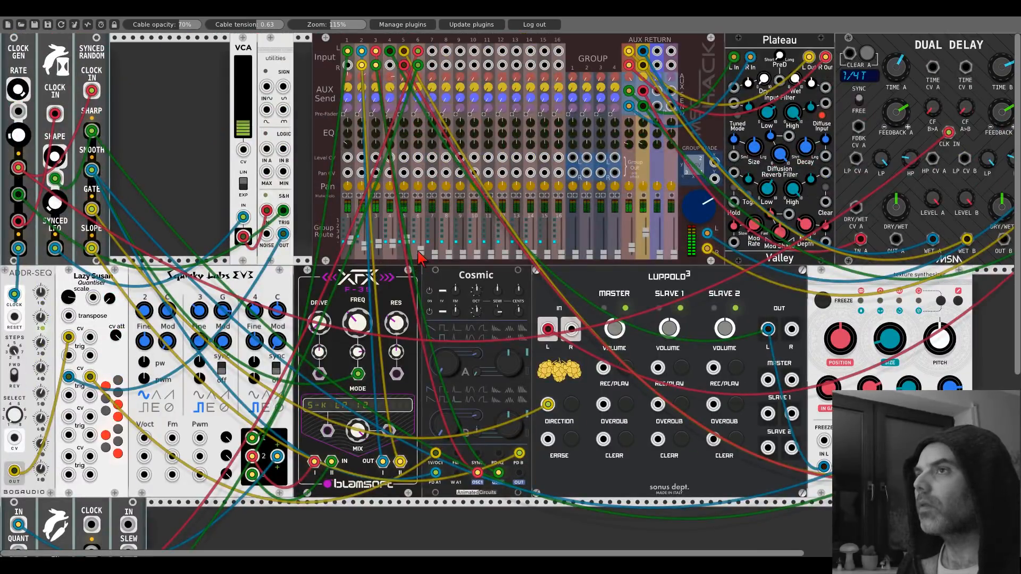
scroll(188, 218, down, 4)
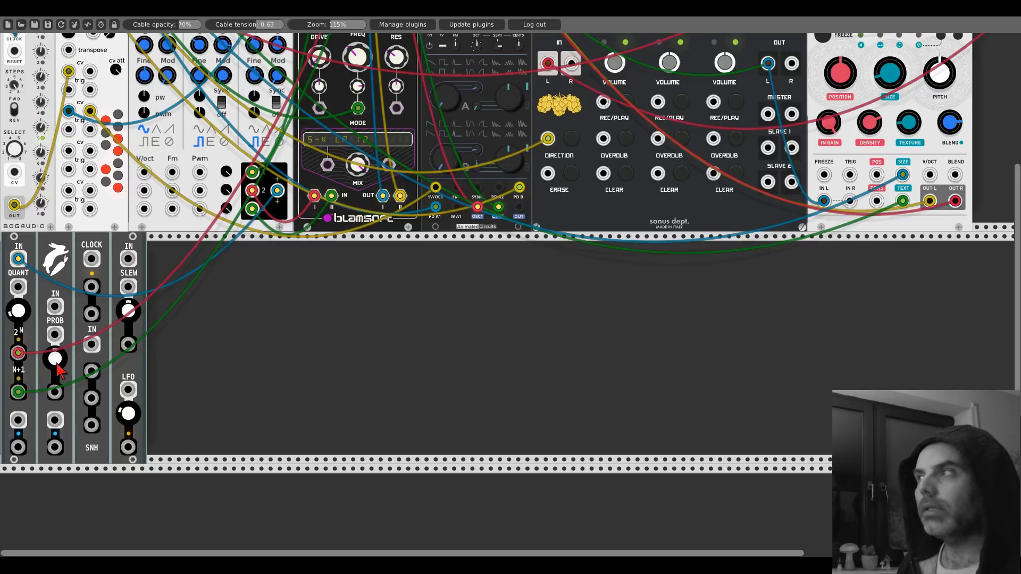
scroll(253, 326, up, 5)
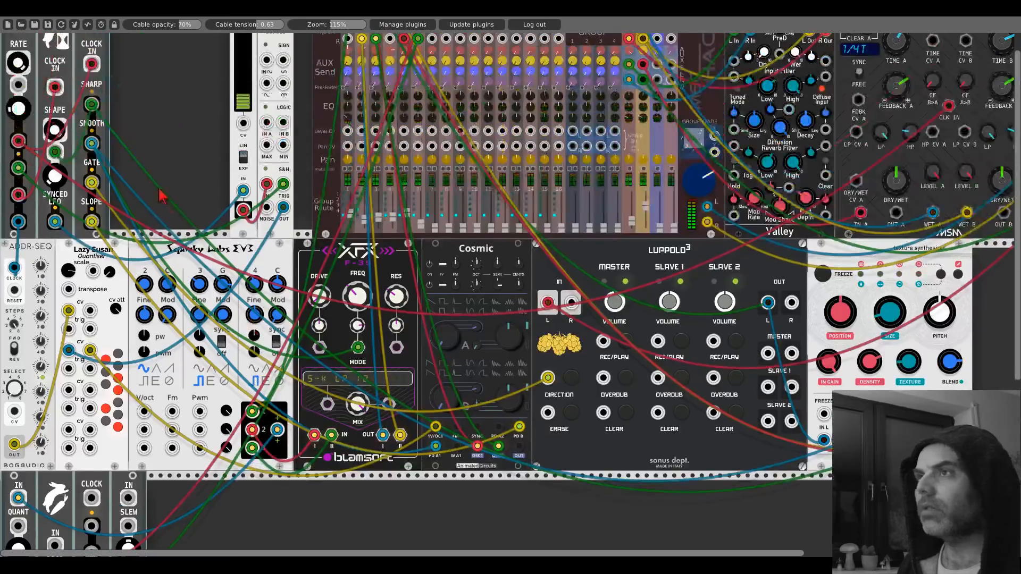
scroll(161, 197, up, 1)
scroll(160, 196, down, 3)
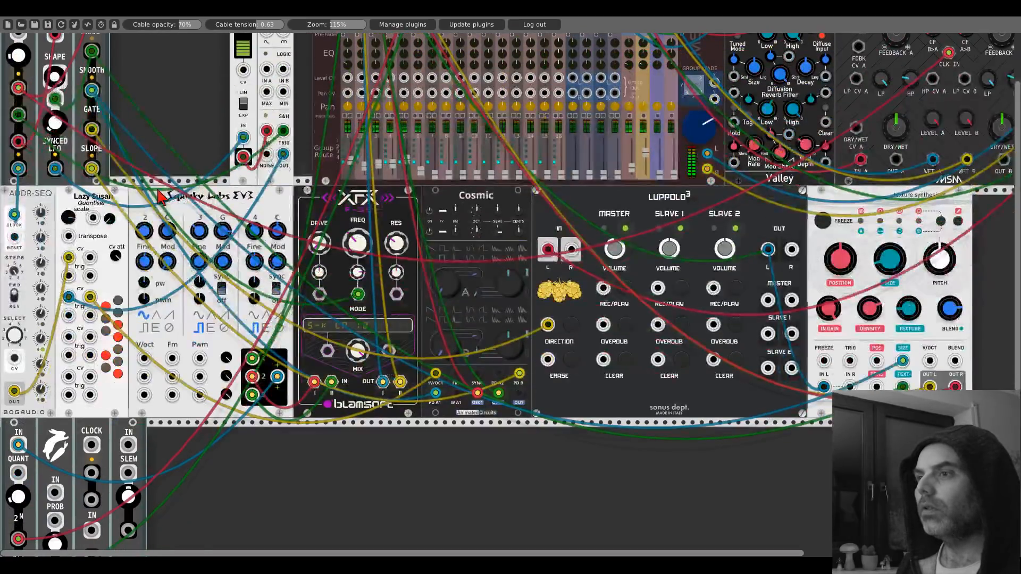
scroll(160, 197, down, 5)
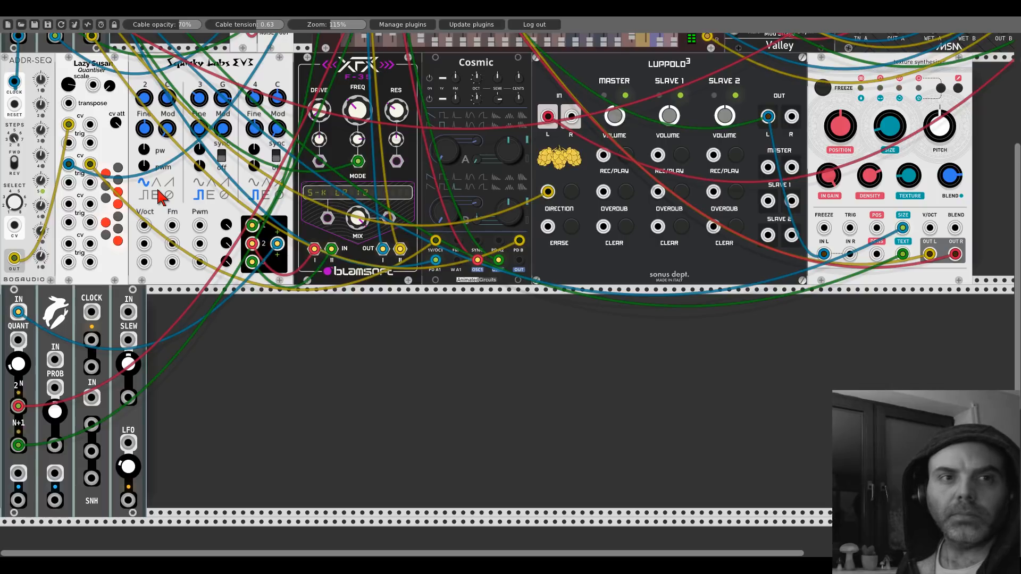
right_click(291, 383)
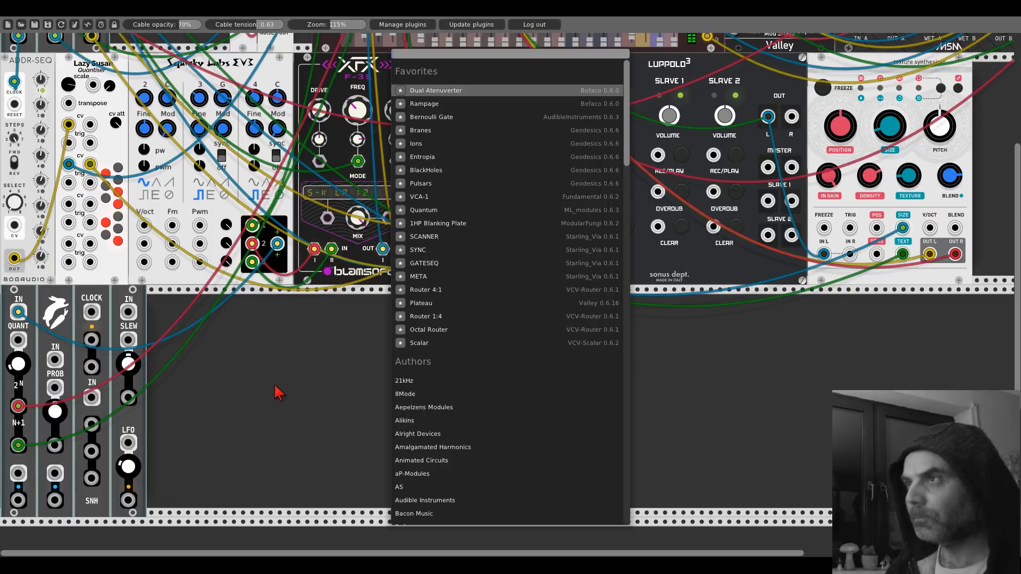
click(275, 386)
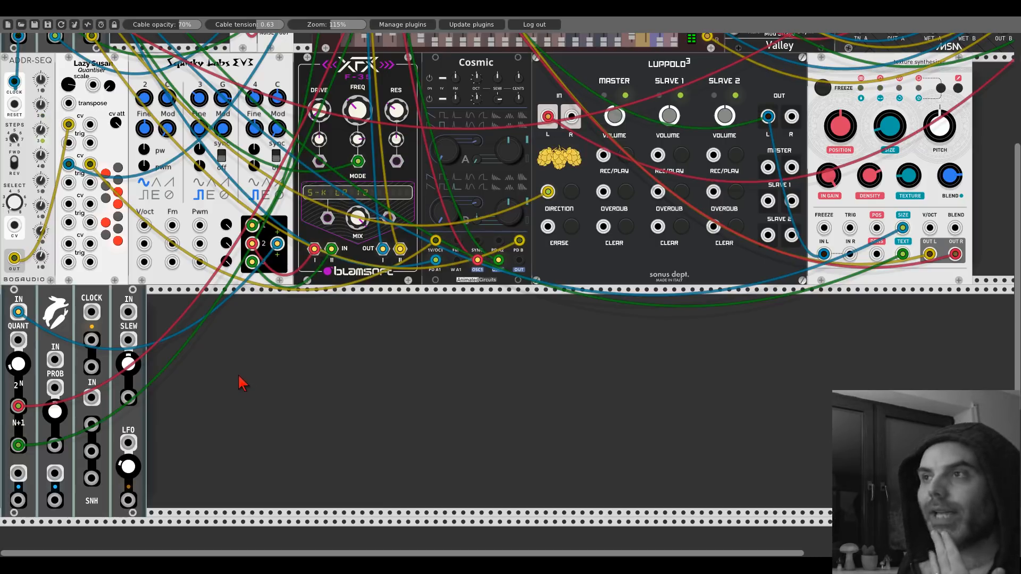
Patch ADDR-SEQ's output into Hot Bunny's PROB input
drag(55, 360, 14, 258)
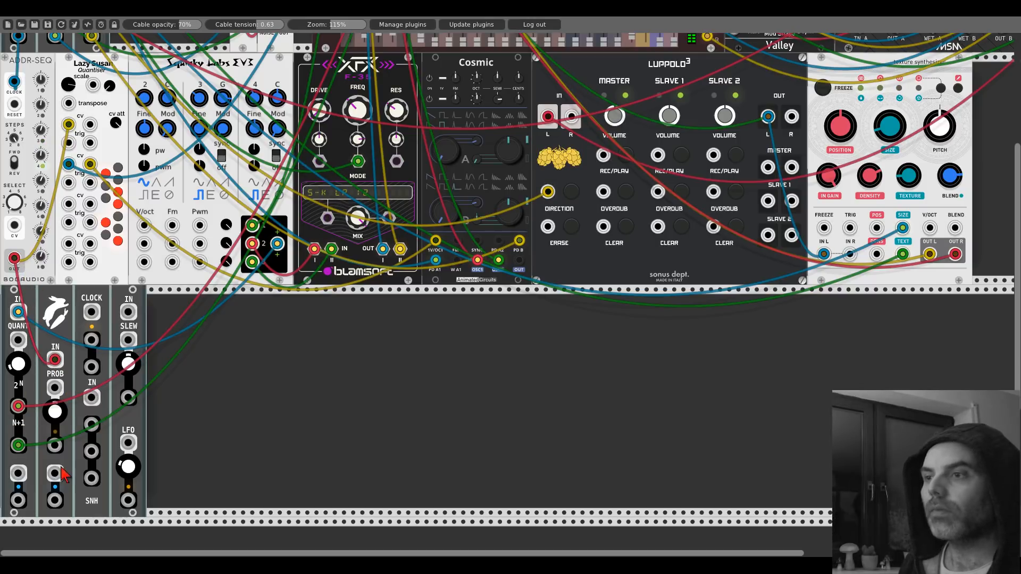
right_click(227, 388)
click(237, 350)
Add a Fundamental Scope to the empty space next to Hot Bunny
scroll(238, 350, up, 2)
scroll(238, 357, down, 4)
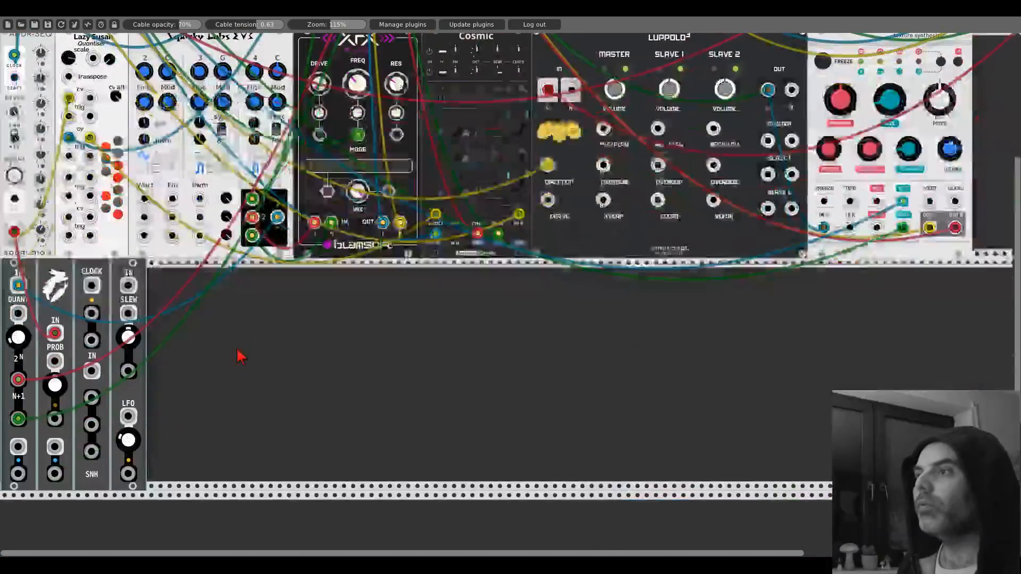
right_click(239, 355)
text(scope)
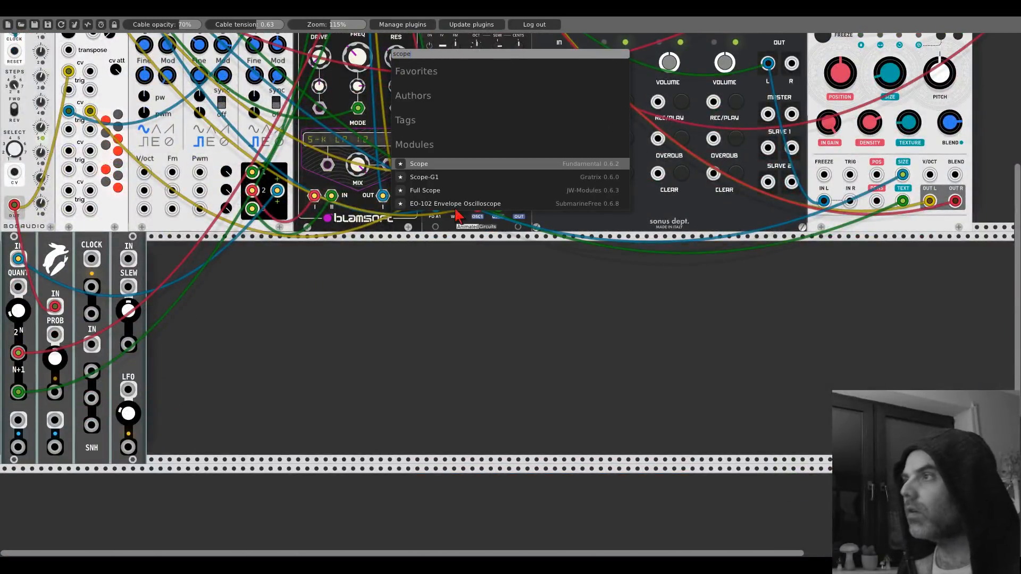
click(450, 165)
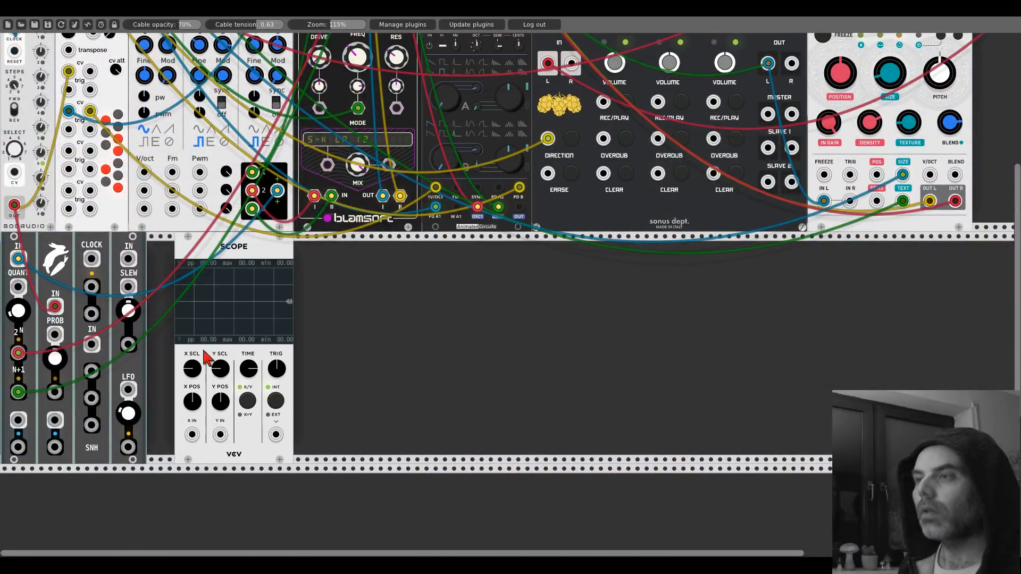
Patch Hot Bunny's PROB output into Scope X, slow the Scope's time base, and turn the PROB knob down
drag(192, 434, 55, 392)
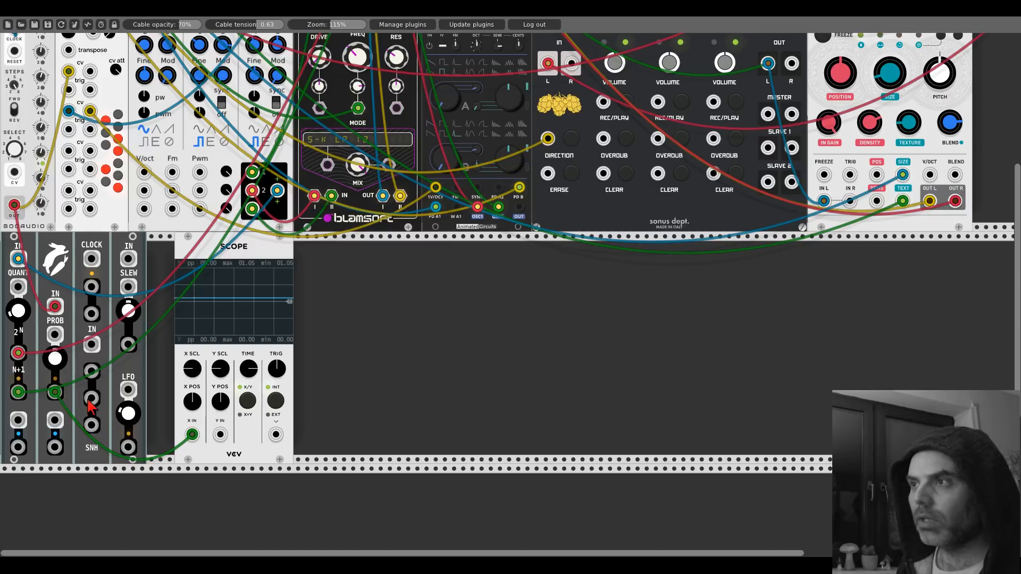
drag(248, 369, 248, 383)
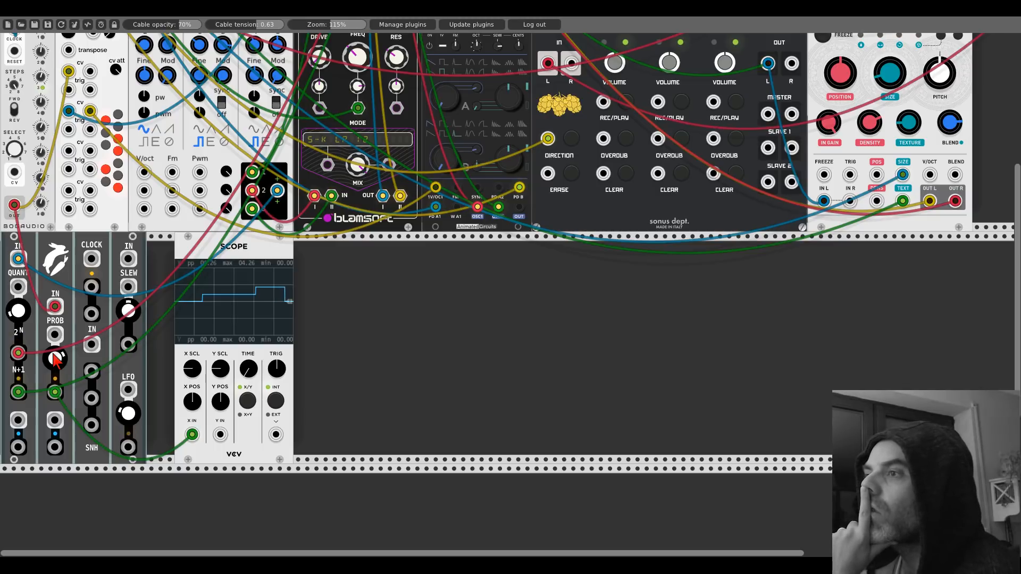
drag(54, 355, 54, 398)
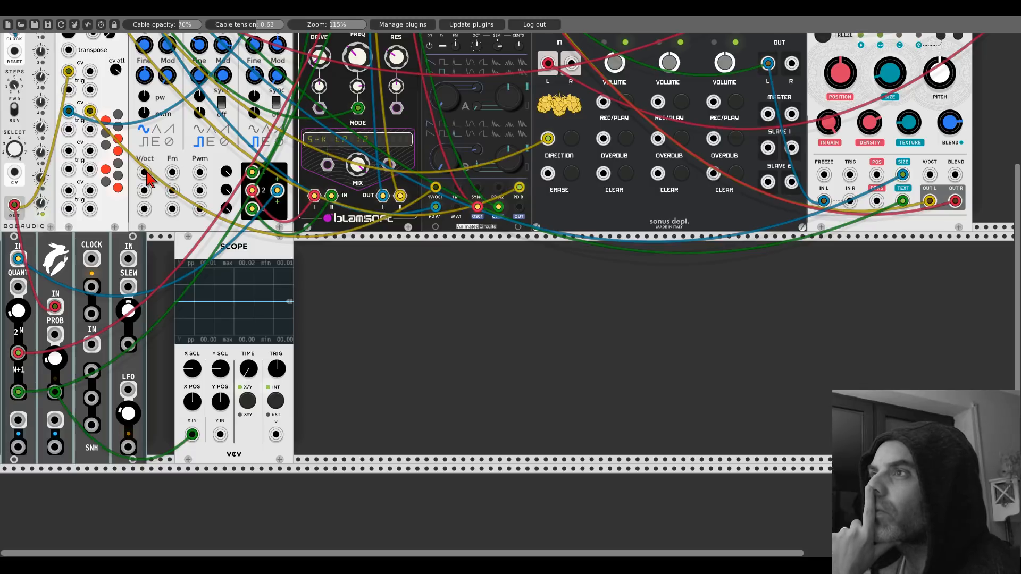
Patch Lazy Susan's first CV output into Hot Bunny's SLEW input, and the SLEW output into EV3's first V/oct input
drag(91, 72, 129, 259)
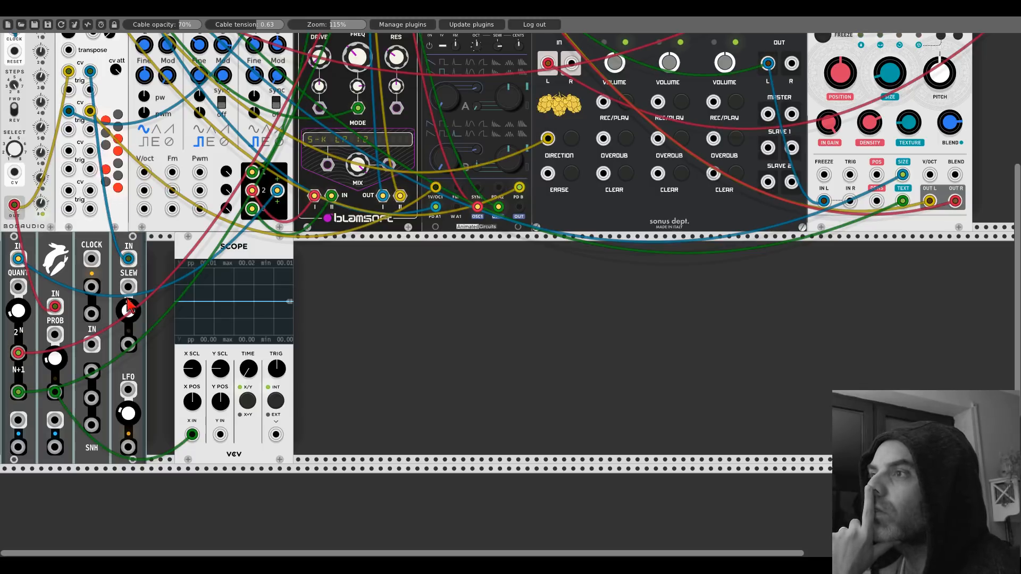
drag(128, 344, 144, 172)
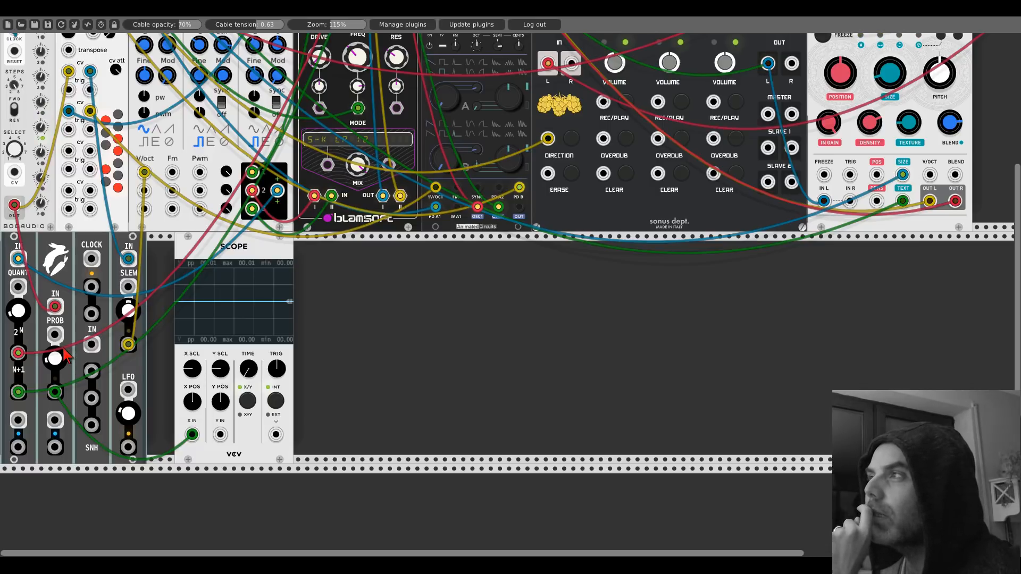
Raise Hot Bunny's PROB knob slightly and move the Scope farther away from Hot Bunny along its row
scroll(167, 293, up, 5)
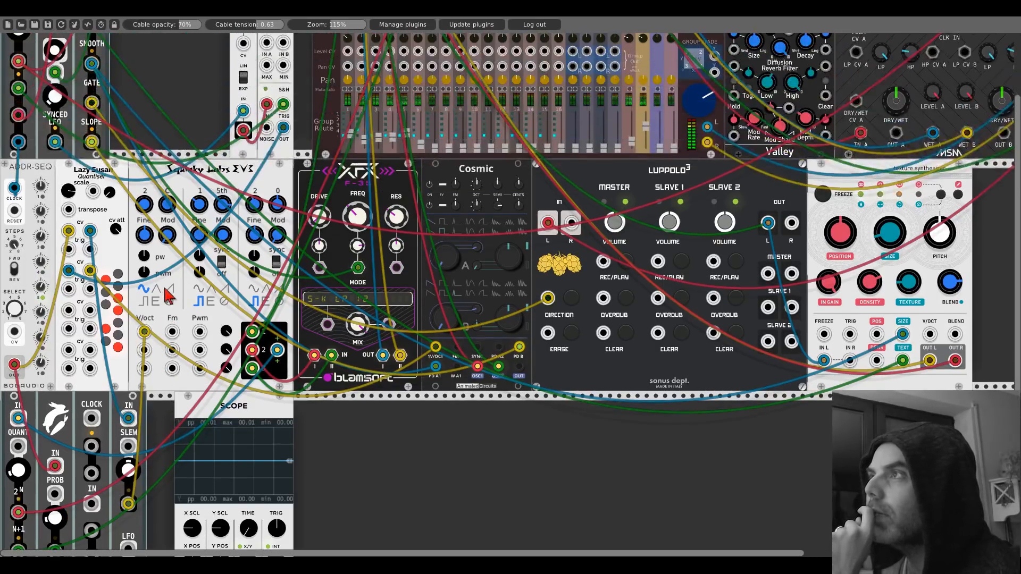
scroll(166, 294, down, 4)
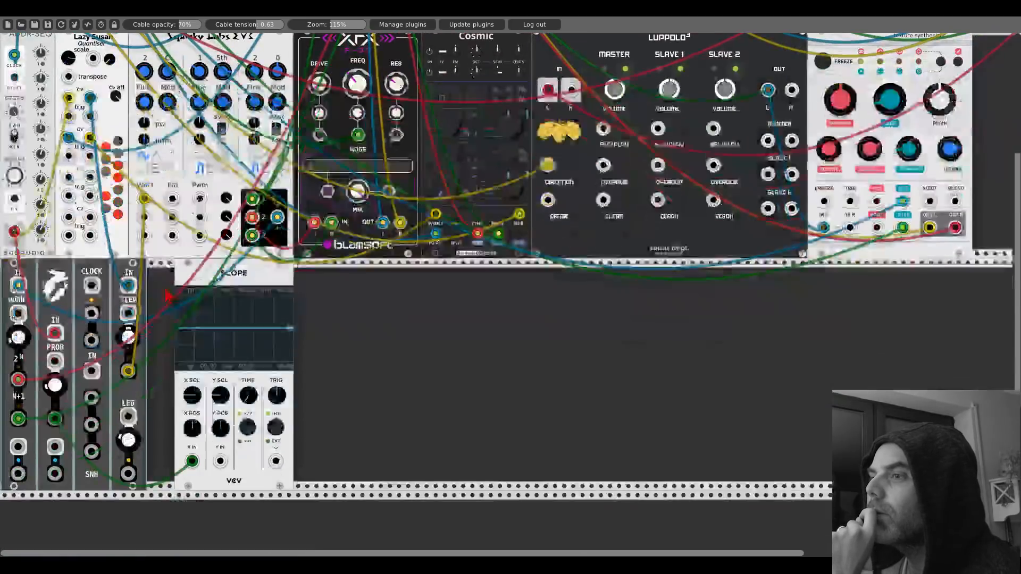
scroll(166, 294, down, 1)
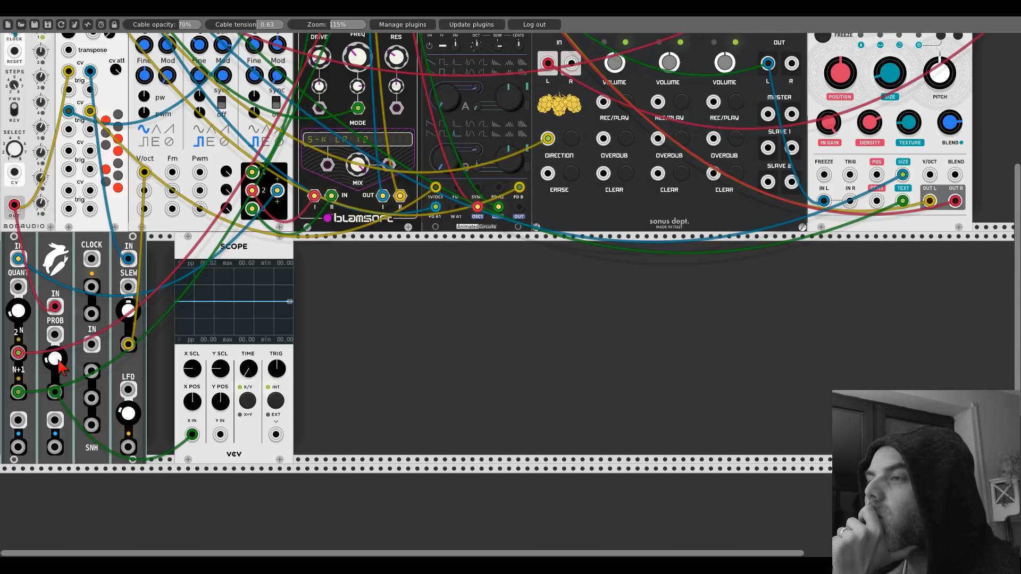
drag(59, 360, 59, 355)
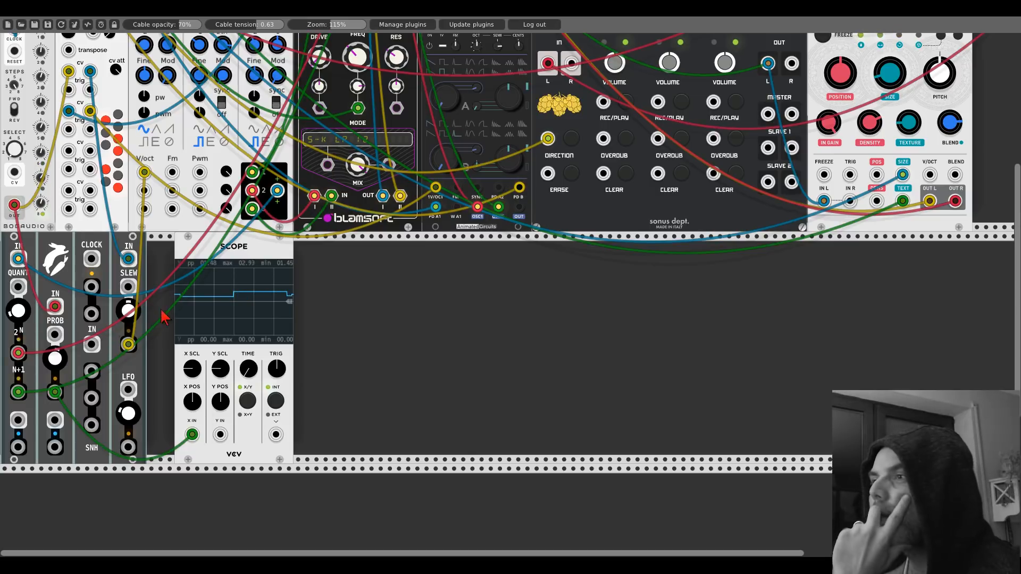
drag(189, 245, 254, 246)
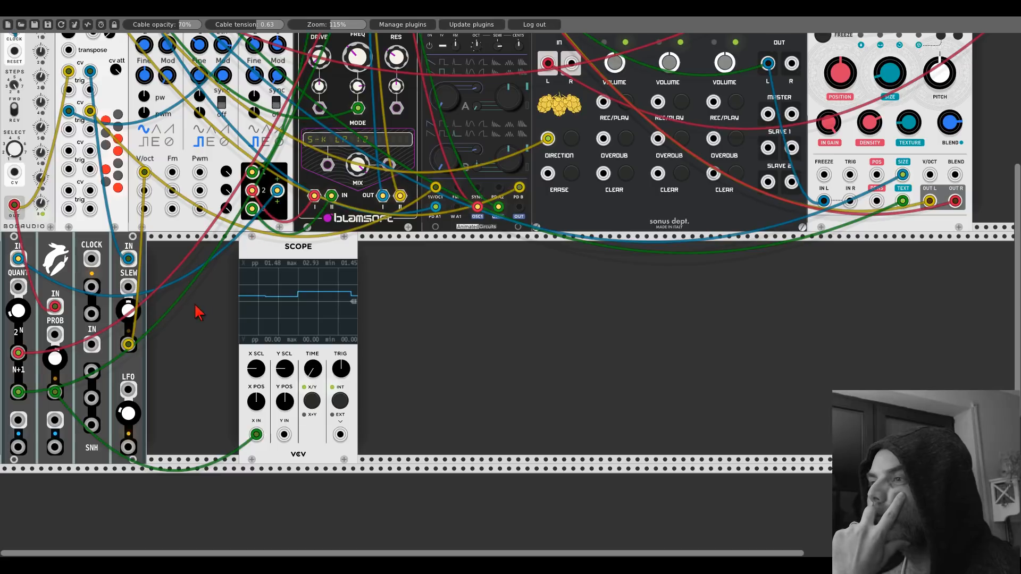
Disconnect the cables from Hot Bunny's PROB input and PROB output
right_click(56, 307)
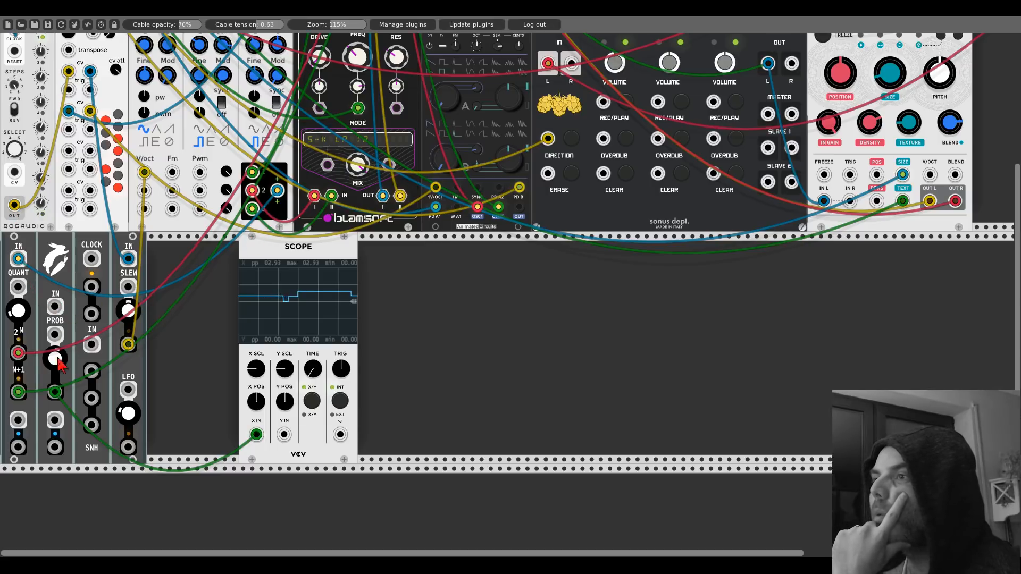
right_click(55, 392)
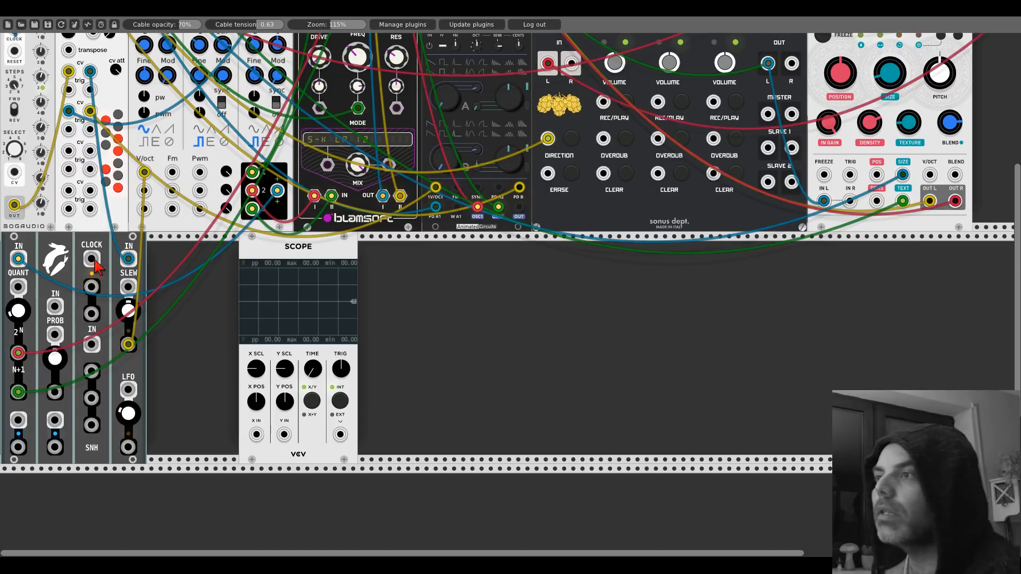
Patch March Hare's first Clock Gen output into the CLOCK input of Hot Bunny's SNH section
drag(93, 259, 18, 167)
scroll(94, 260, up, 7)
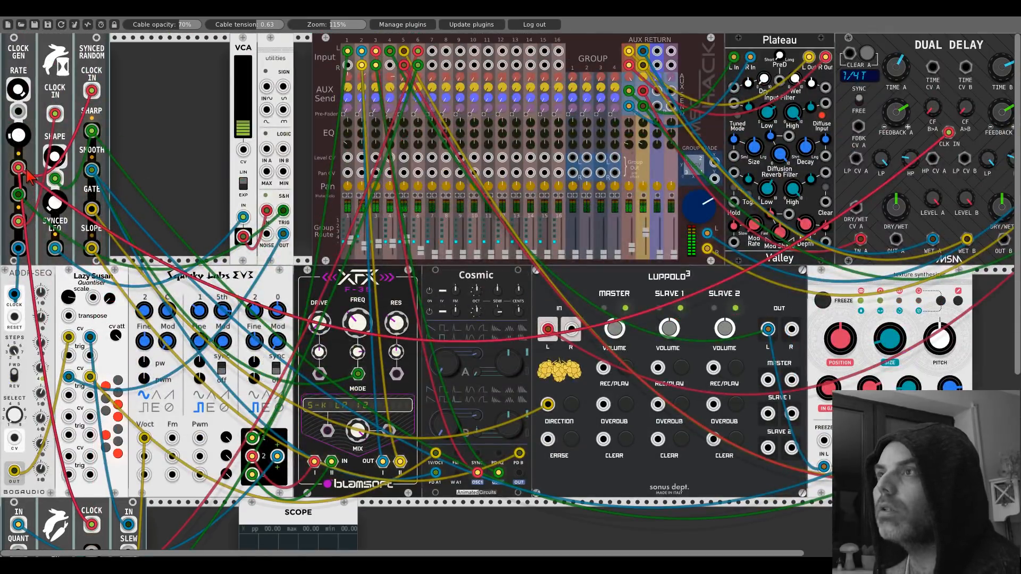
scroll(59, 228, down, 9)
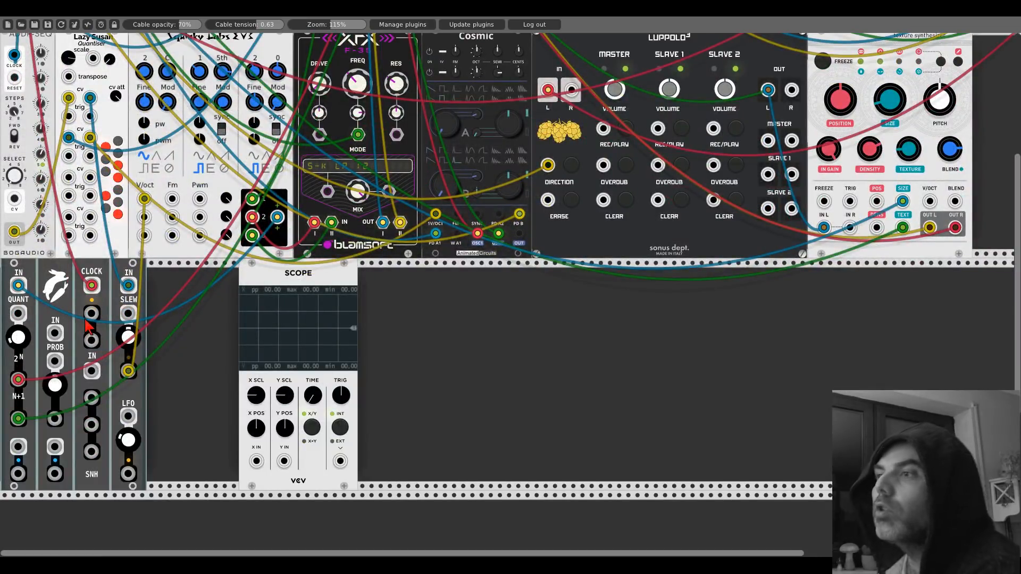
Shift the Scope along its row, add a Bogaudio FM-OP directly beside Hot Bunny, and duplicate it
drag(270, 276, 371, 276)
right_click(301, 313)
text(fm)
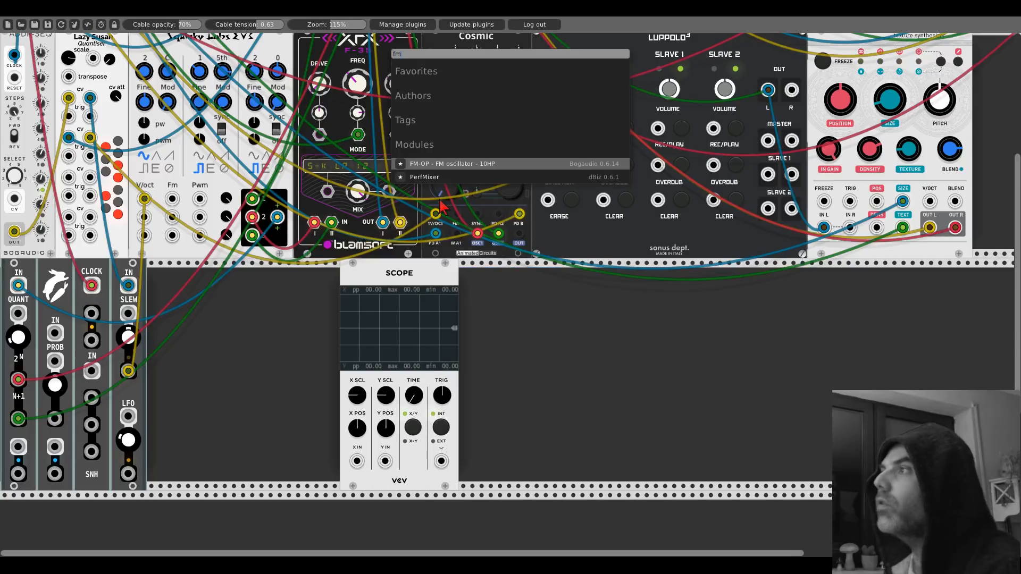
click(447, 164)
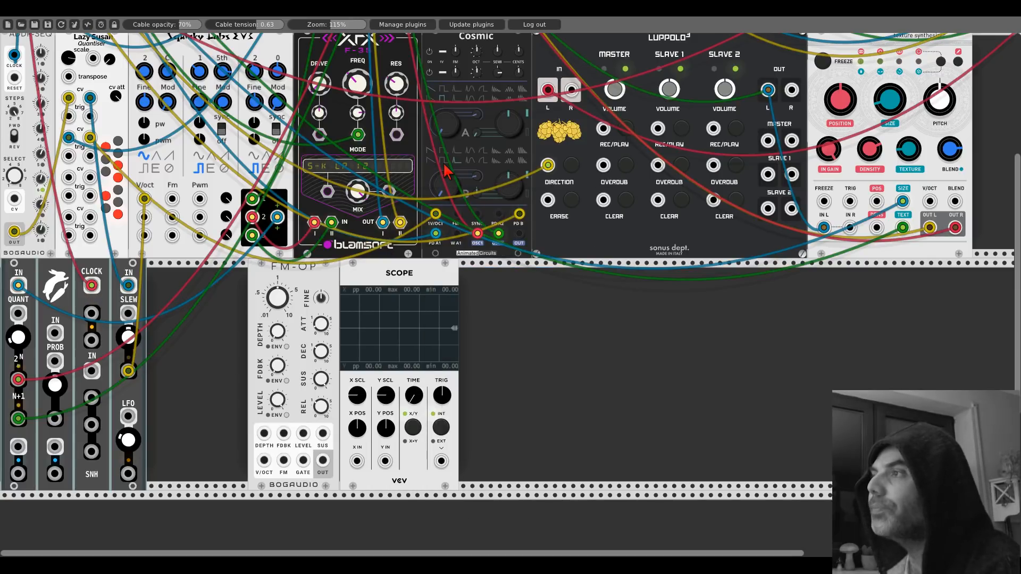
drag(318, 282, 194, 274)
key(ctrl+d)
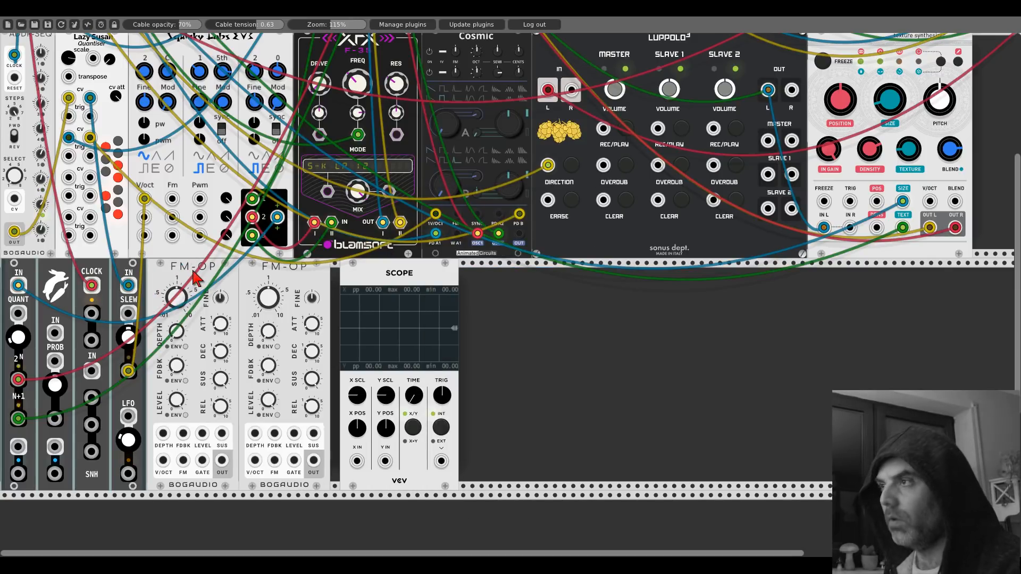
Delete the Scope and move both FM-OP modules along the row, leaving a gap beside Hot Bunny
right_click(351, 287)
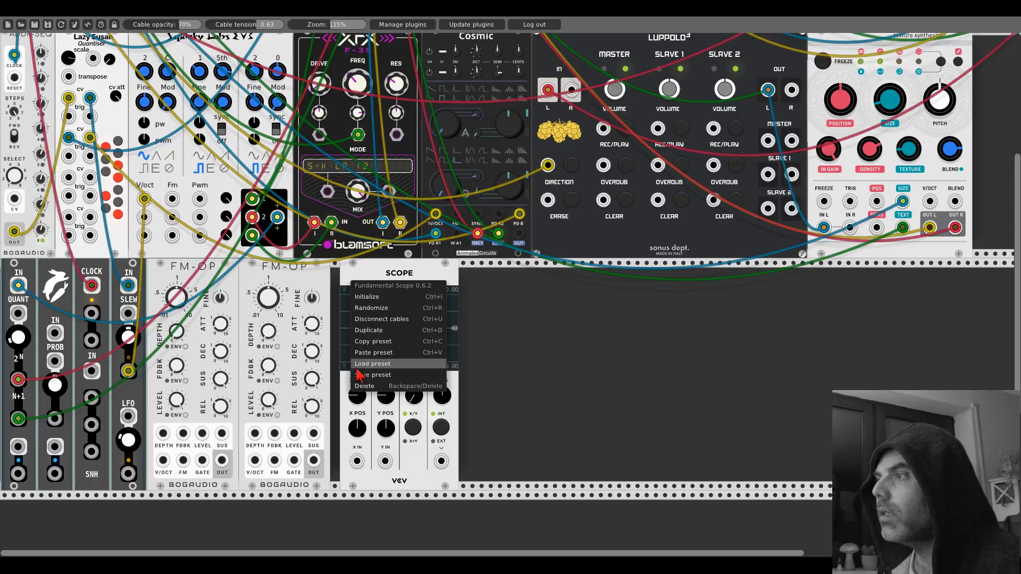
click(361, 430)
drag(265, 293, 361, 294)
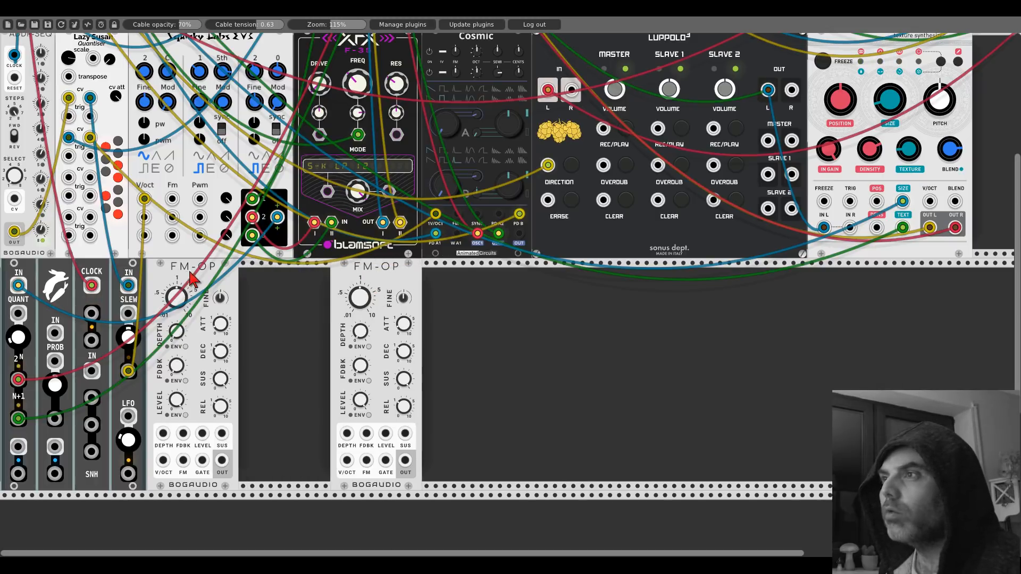
drag(191, 280, 282, 282)
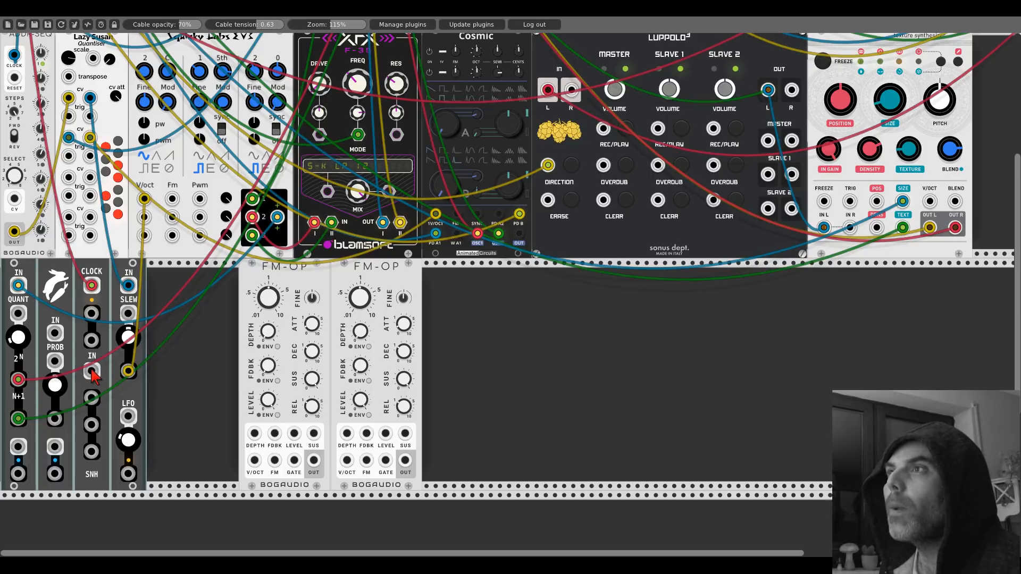
Patch Lazy Susan's second CV output into Hot Bunny's SNH IN, and the first two SNH outputs into the two FM-OPs' V/OCT inputs
drag(91, 370, 89, 139)
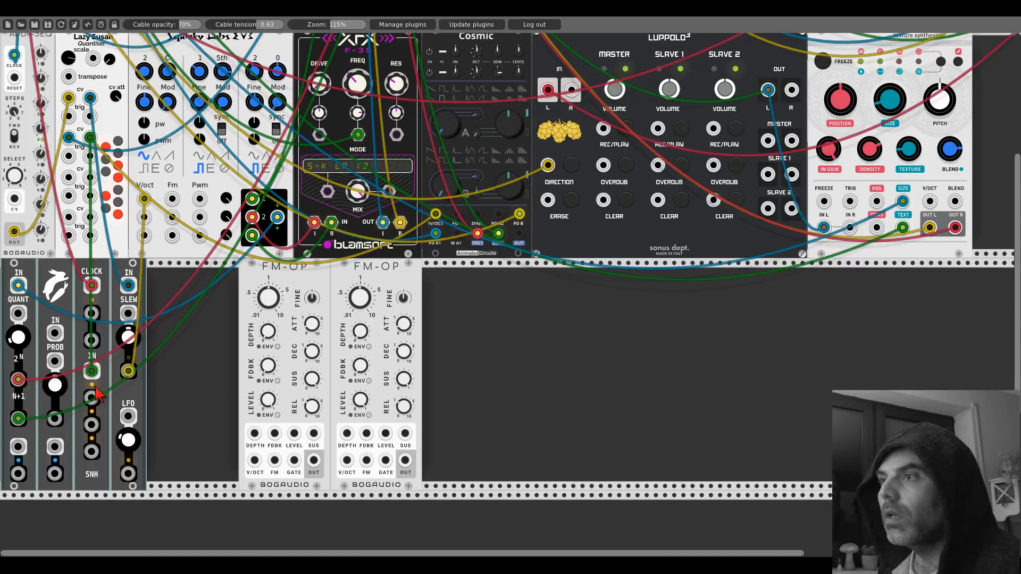
drag(92, 398, 255, 460)
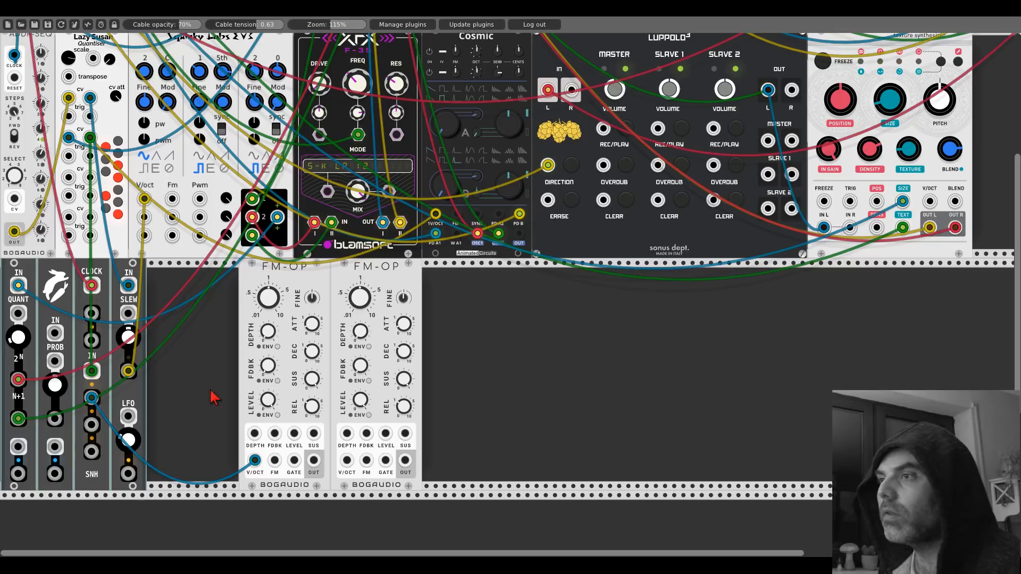
drag(91, 424, 293, 461)
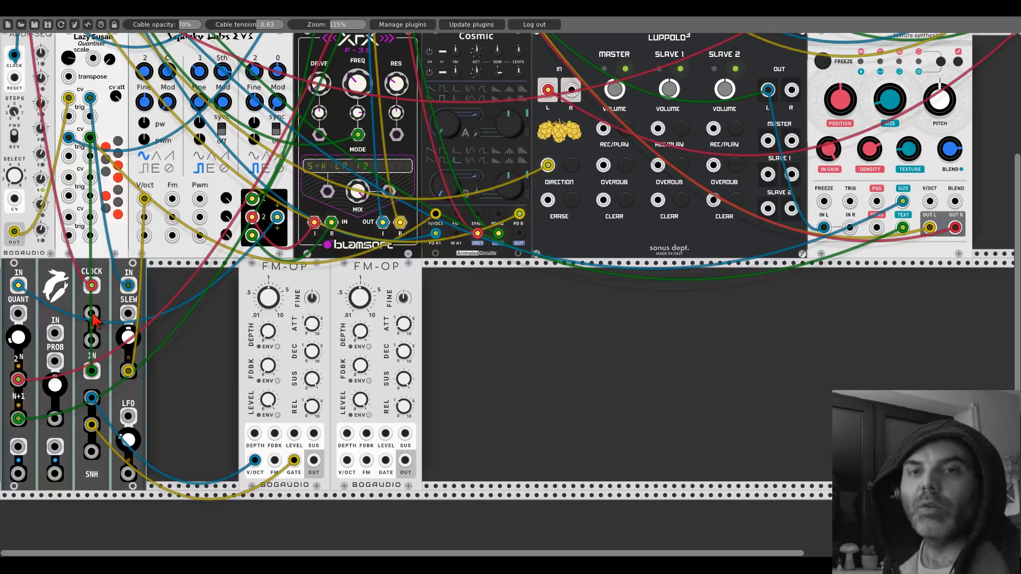
drag(92, 315, 224, 422)
drag(293, 460, 346, 460)
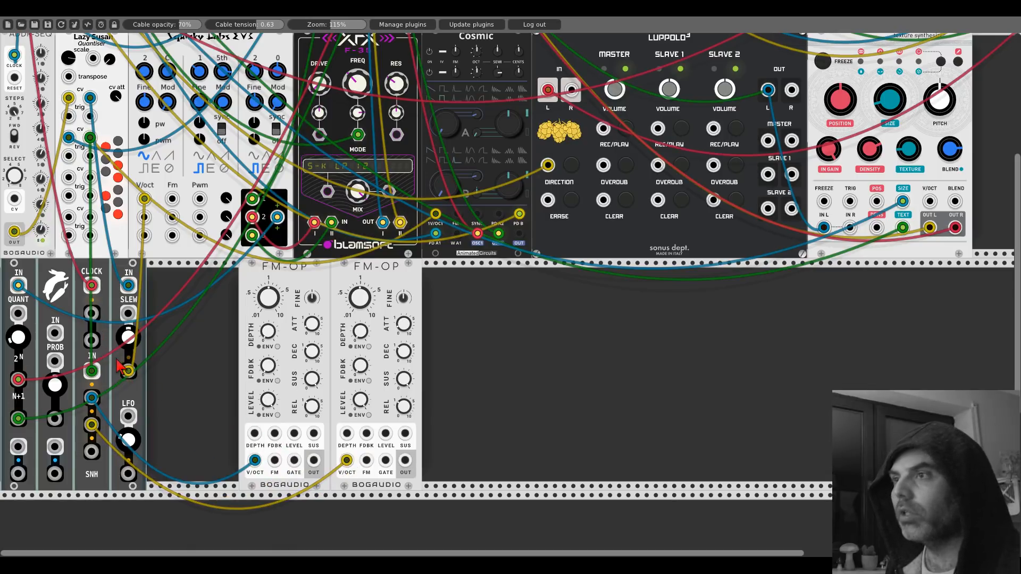
Patch Hot Bunny's two SNH clock outputs into the FM-OPs' GATE inputs and move both FM-OPs back against Hot Bunny
drag(91, 314, 293, 461)
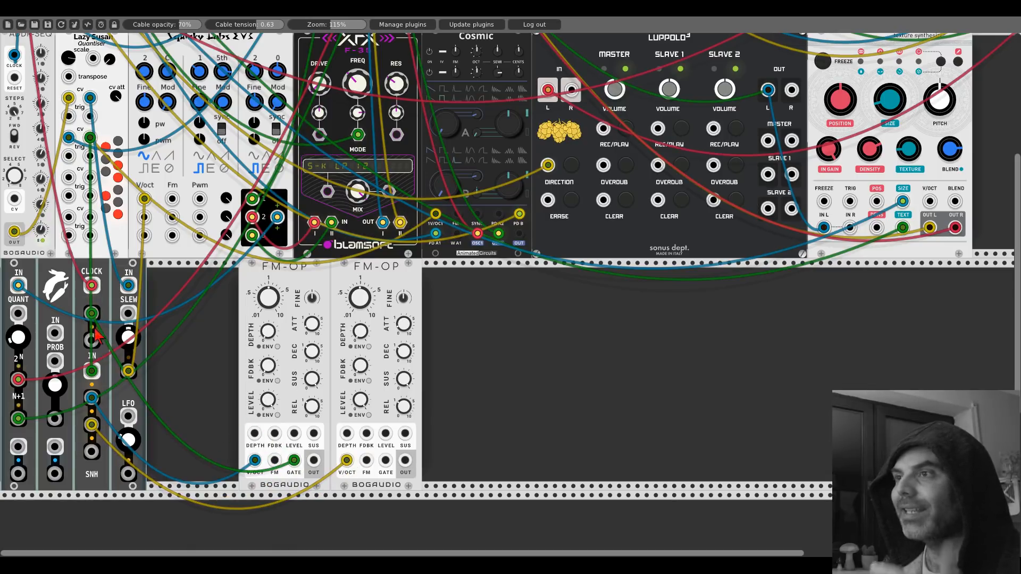
drag(91, 340, 304, 431)
drag(307, 278, 216, 277)
drag(359, 277, 245, 270)
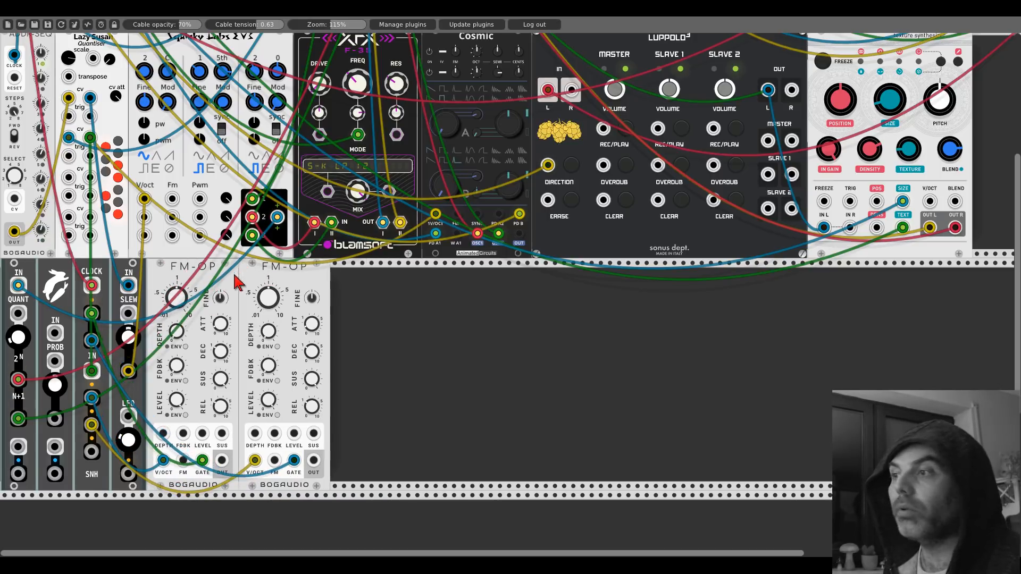
Enable envelope control of LEVEL on both FM-OPs and keep the two modules side by side
click(185, 415)
click(277, 415)
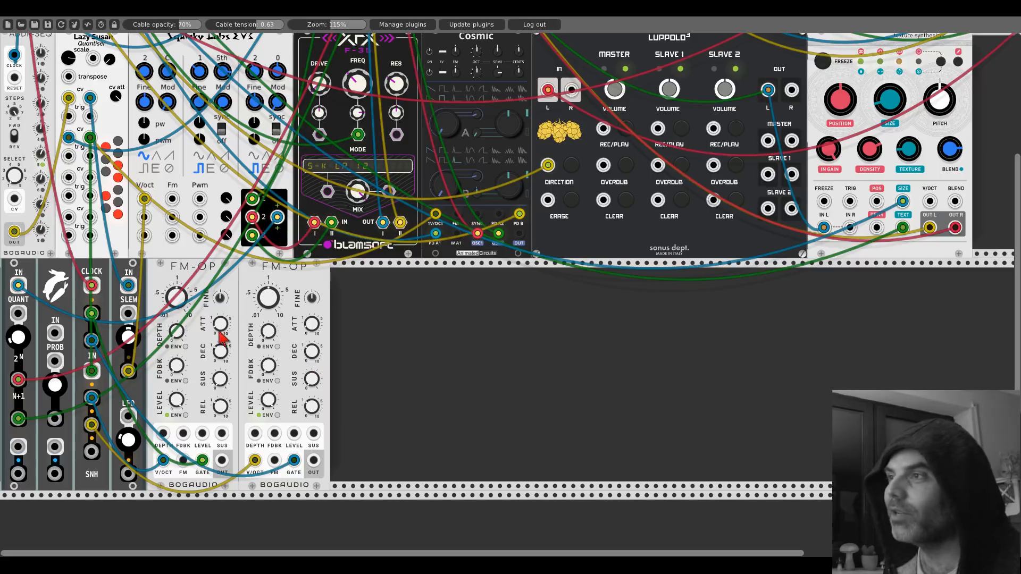
drag(298, 326, 322, 331)
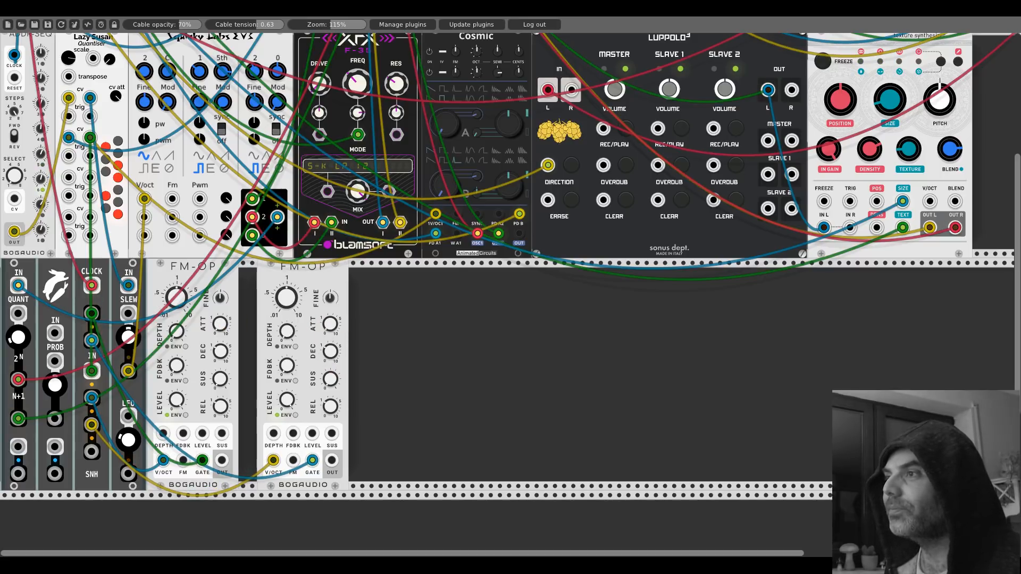
drag(269, 275, 230, 278)
Patch the first FM-OP's output into the mixer's channel 7 left input and the second FM-OP's output into its right input
drag(221, 461, 432, 51)
scroll(335, 223, up, 9)
drag(431, 65, 314, 461)
scroll(434, 72, down, 9)
scroll(347, 421, up, 9)
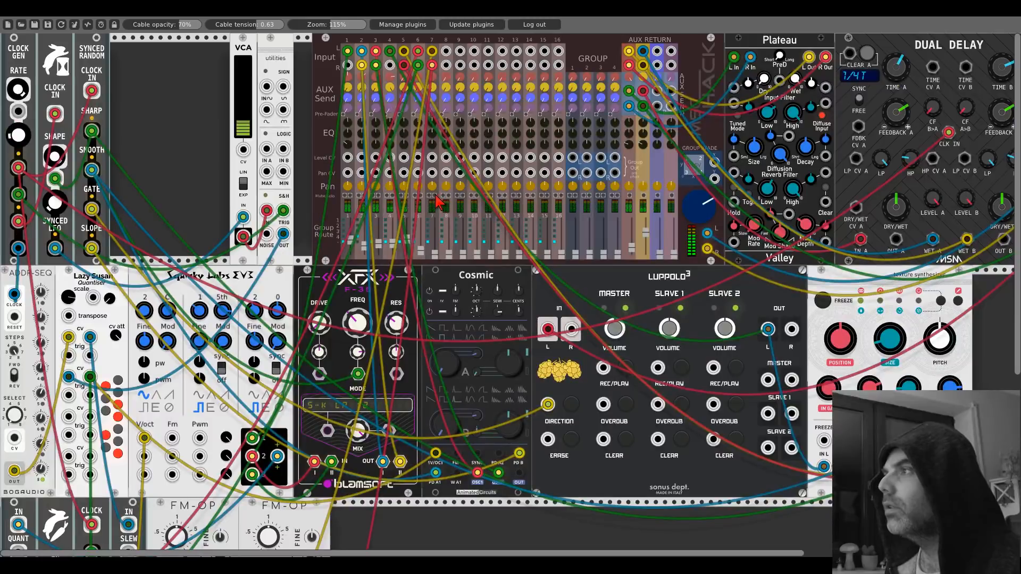
scroll(436, 201, down, 6)
scroll(436, 192, up, 3)
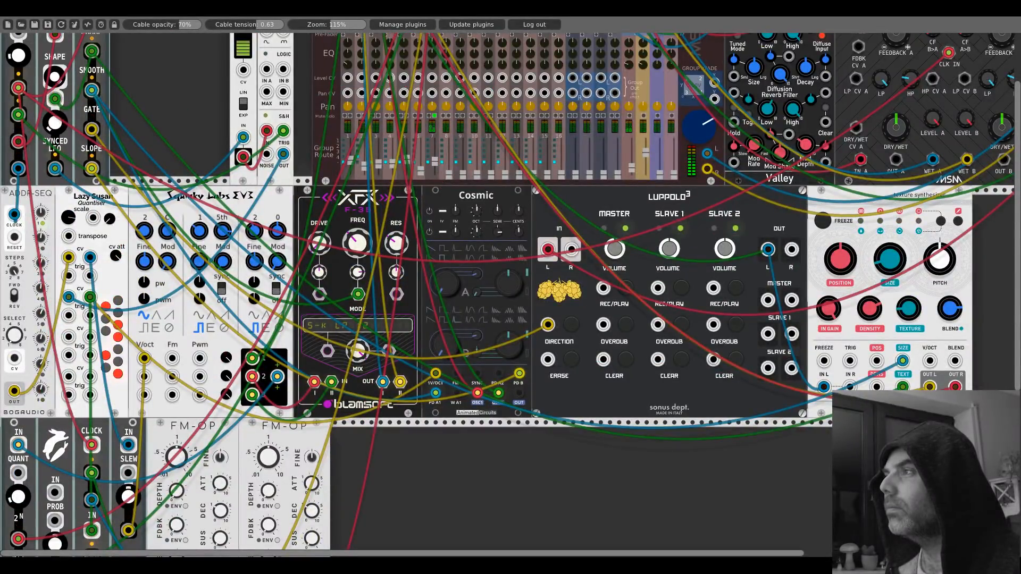
scroll(435, 174, up, 3)
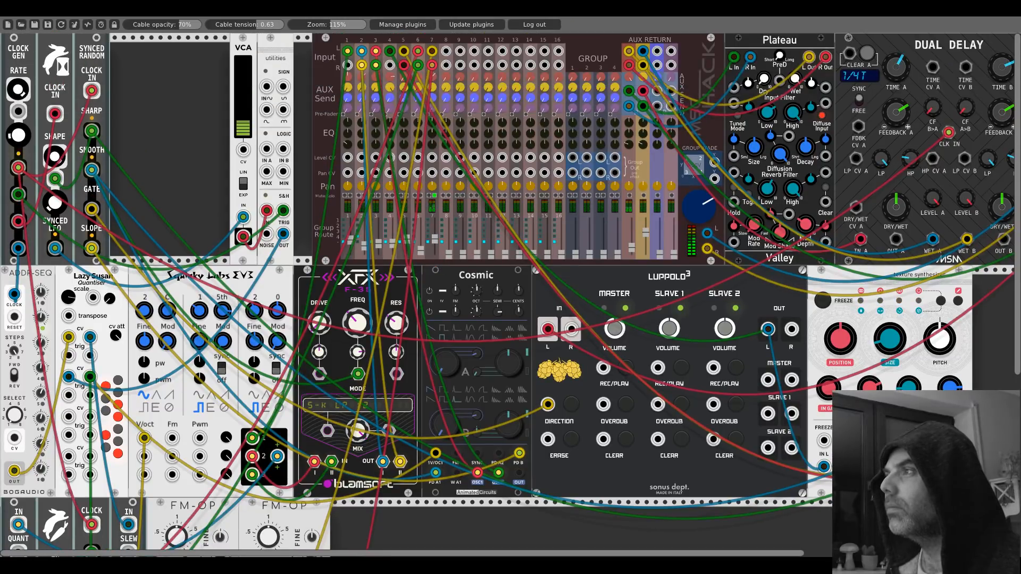
scroll(361, 352, down, 10)
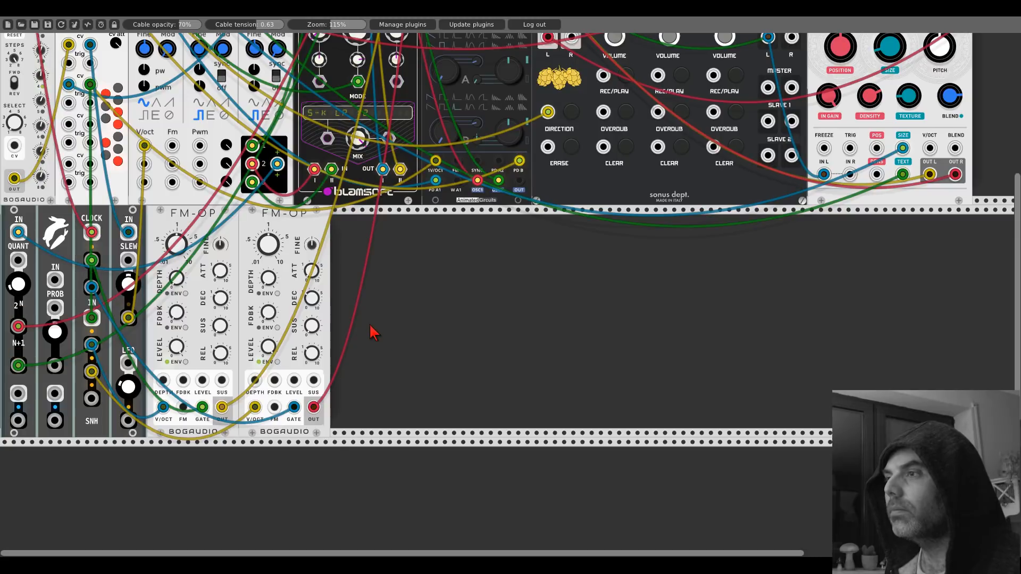
scroll(373, 331, up, 8)
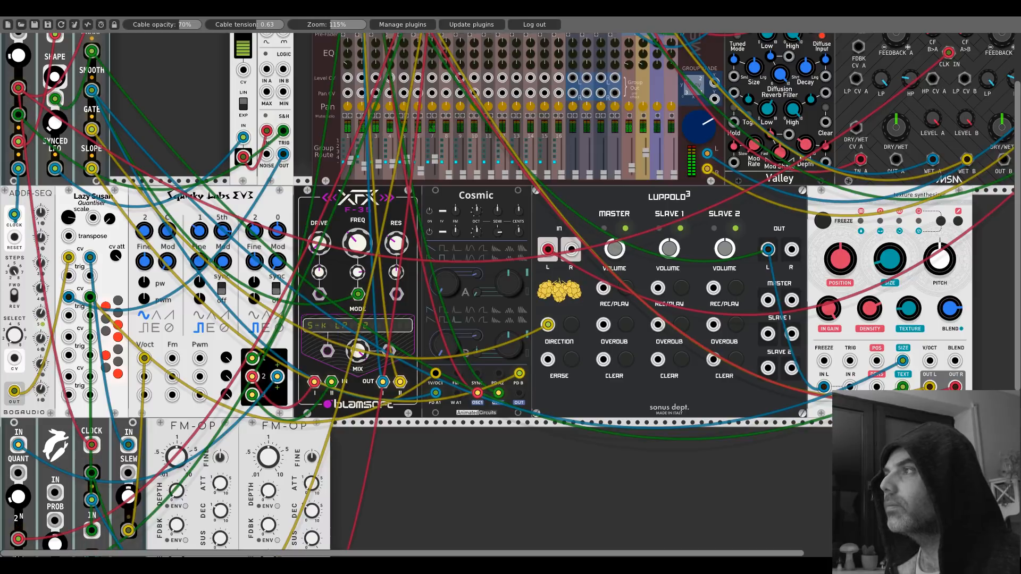
Patch Hot Bunny's LFO output into the first FM-OP's FDBK input
scroll(361, 311, down, 5)
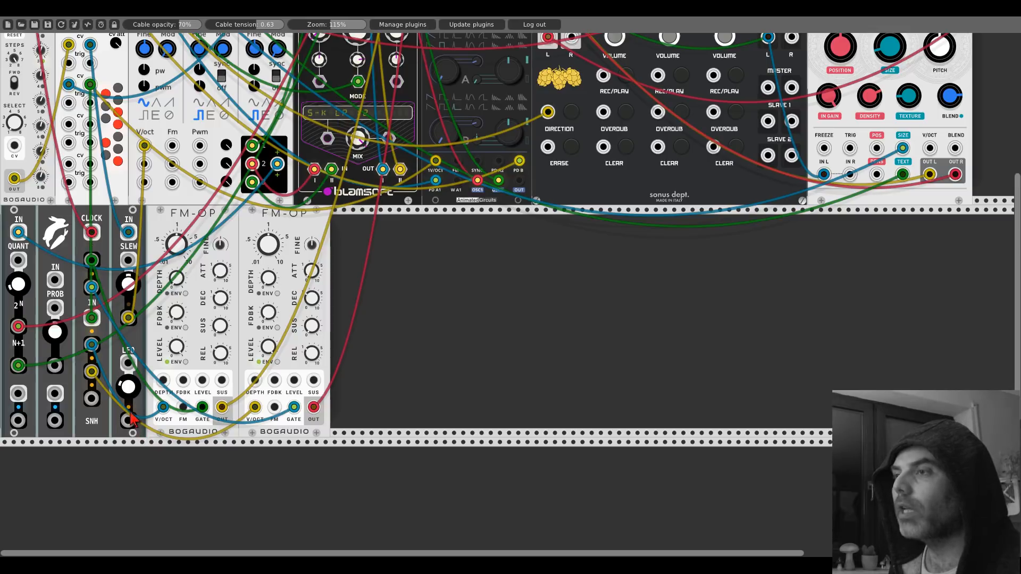
drag(129, 420, 182, 380)
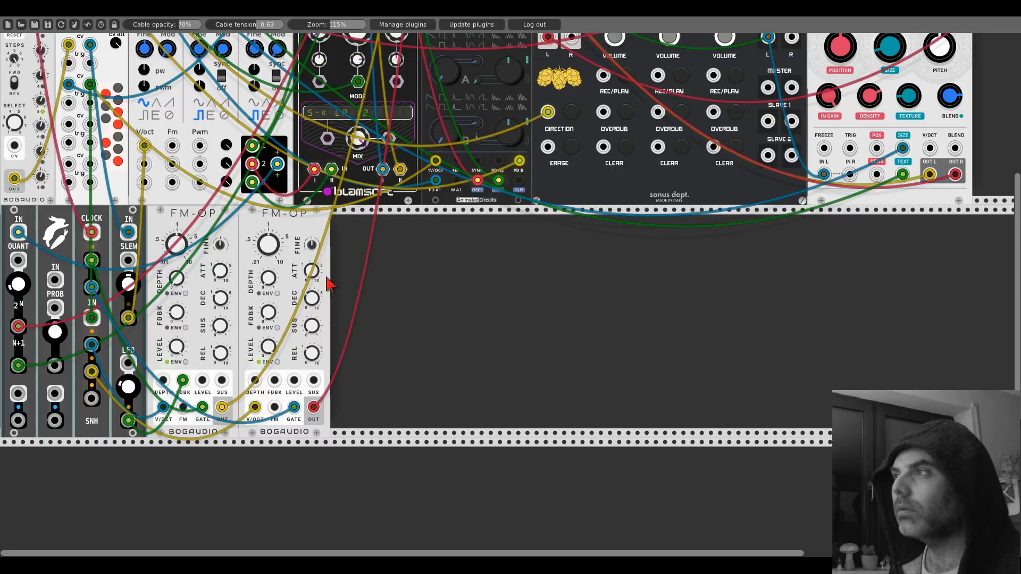
scroll(331, 282, up, 5)
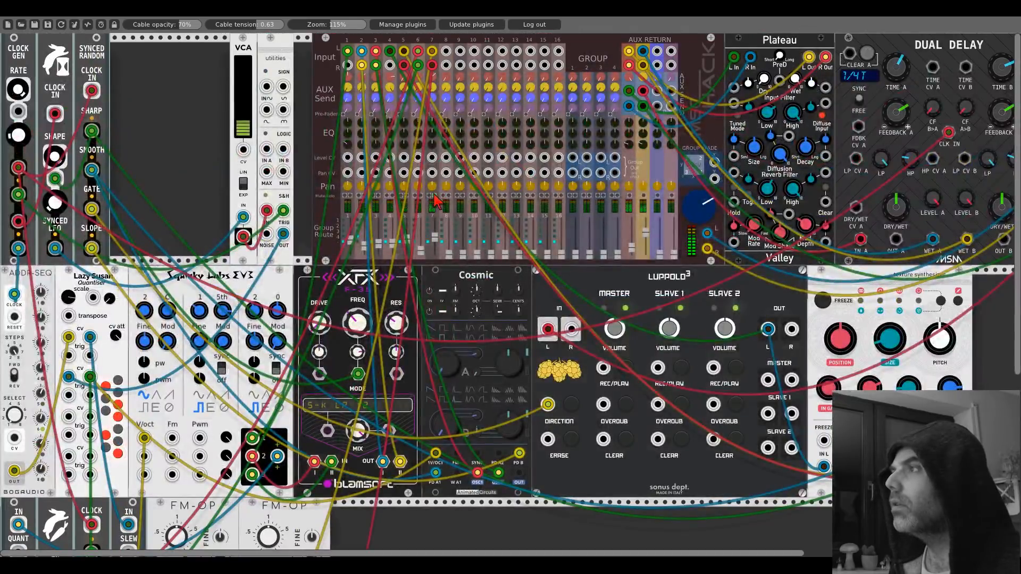
scroll(434, 197, down, 3)
scroll(434, 198, down, 3)
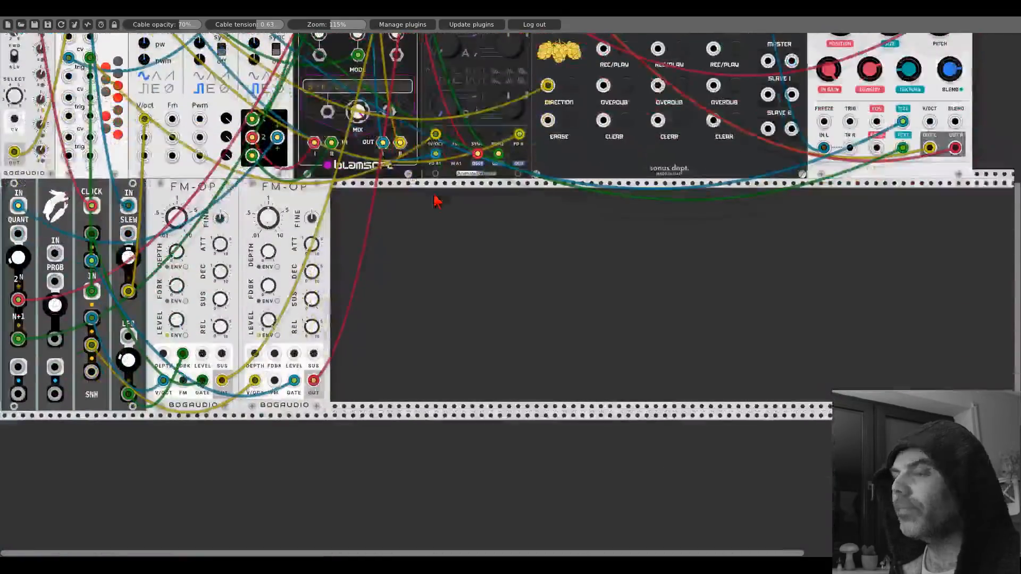
scroll(436, 200, up, 6)
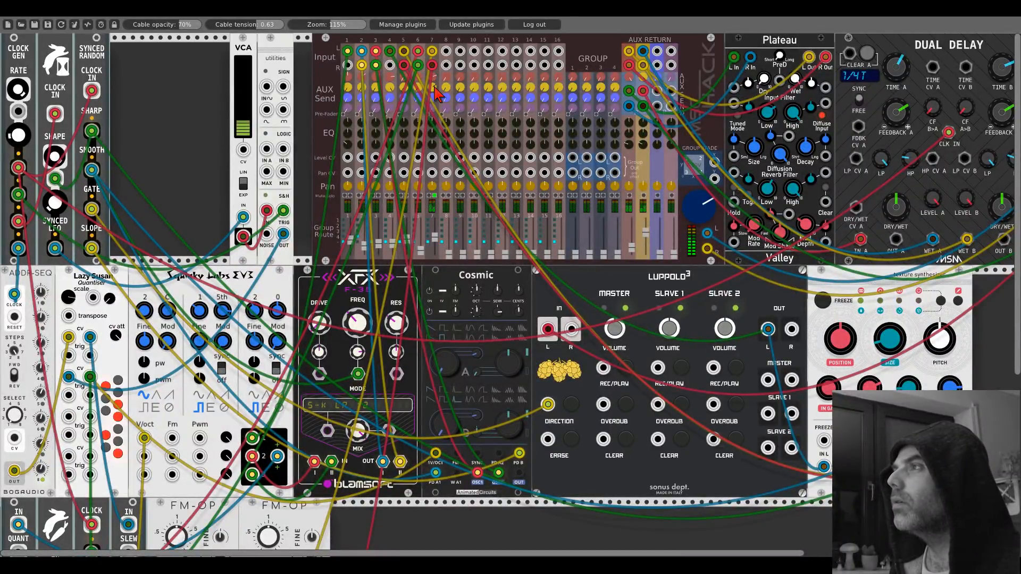
scroll(265, 367, down, 4)
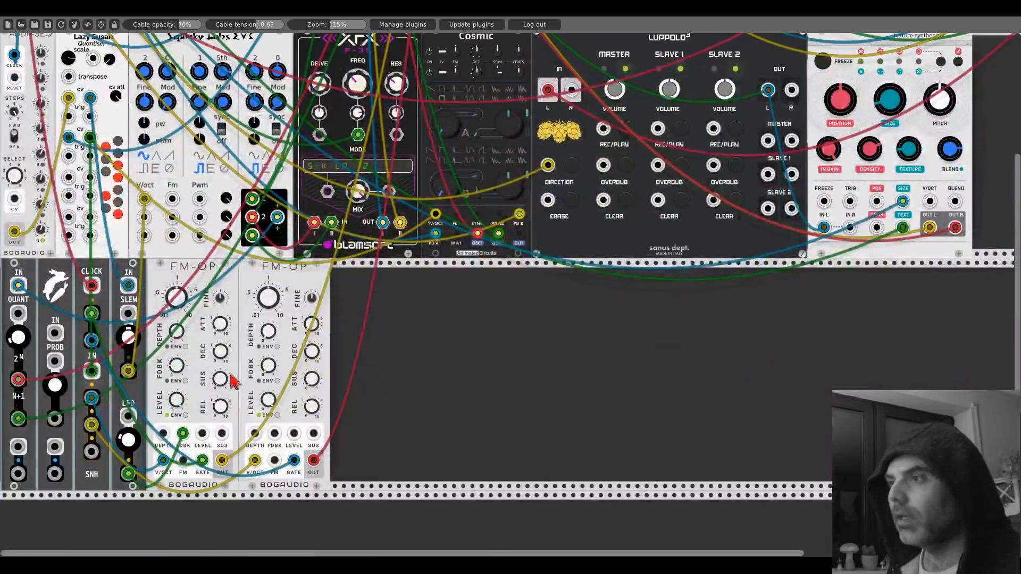
Patch the lowest output of the slew module in the bottom row into the utilities module's SIGN input
scroll(133, 489, up, 4)
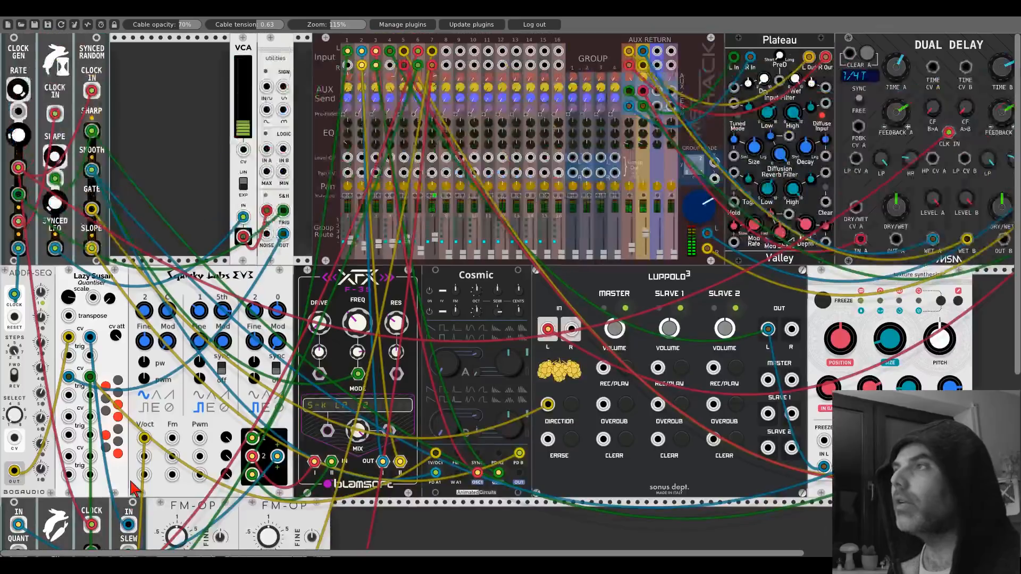
drag(267, 88, 134, 467)
scroll(267, 88, down, 4)
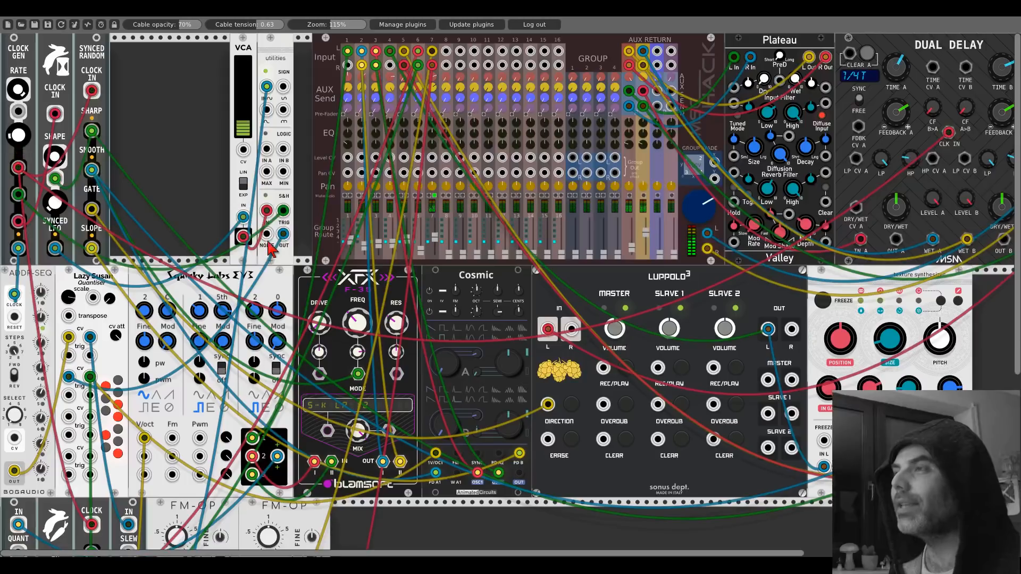
scroll(268, 250, up, 4)
scroll(286, 92, down, 5)
Try patching the utilities module's inverted SIGN output into the second FM-OP's FDBK input
drag(285, 87, 275, 379)
drag(268, 316, 268, 315)
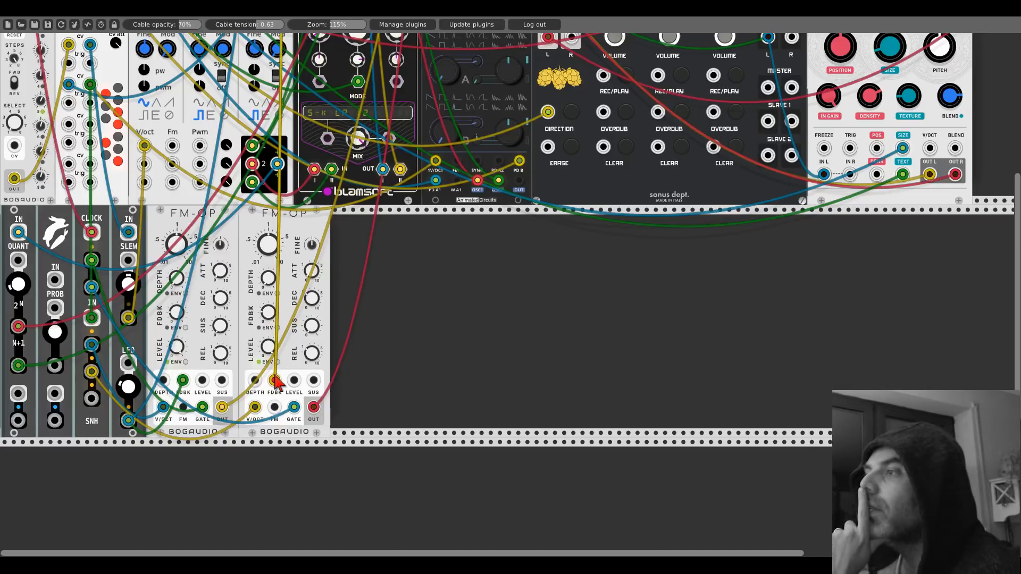
scroll(298, 115, up, 10)
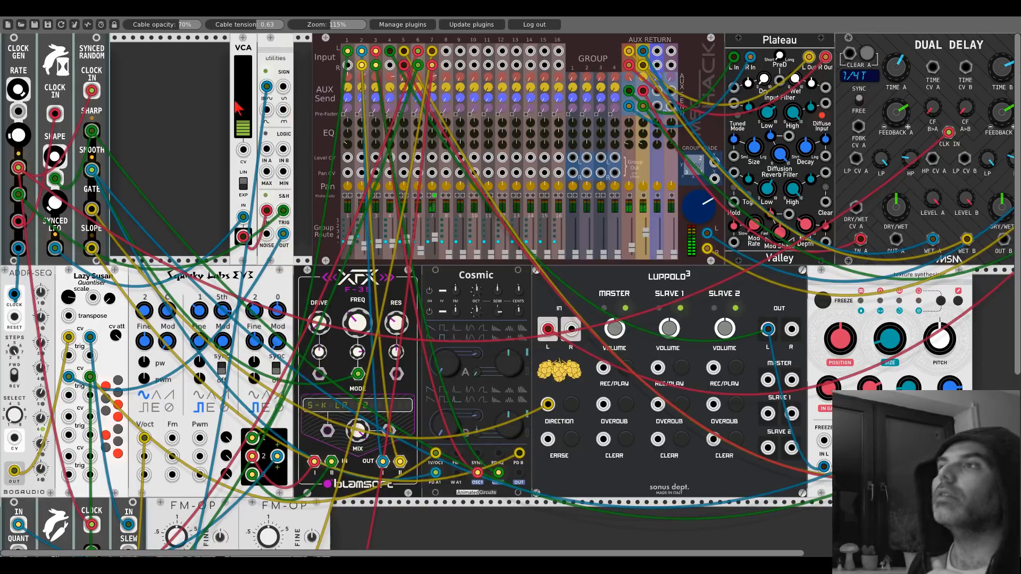
scroll(292, 303, down, 5)
scroll(291, 303, up, 5)
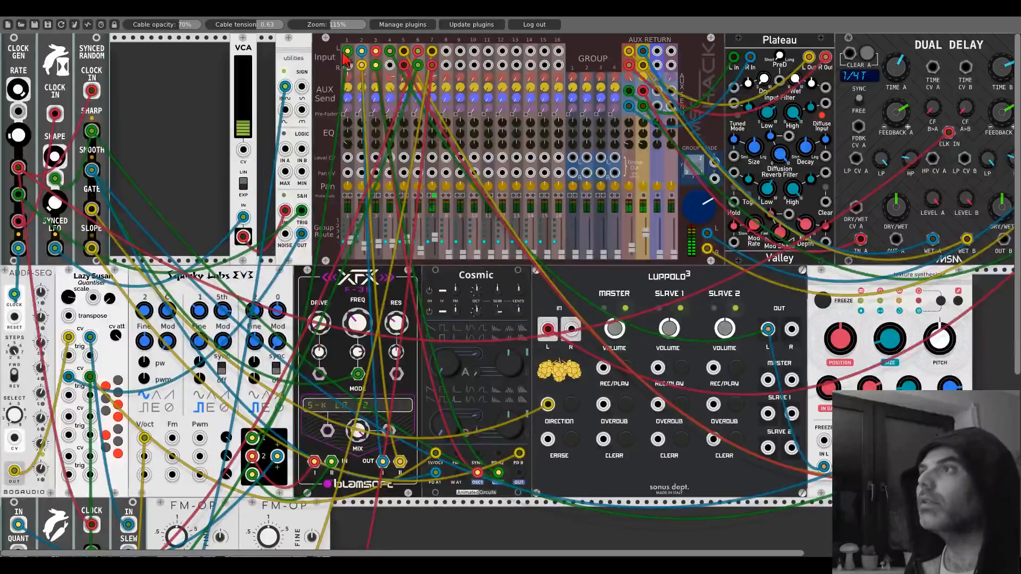
Add a Fundamental Scope module beside the VCA and patch the utilities module's inverted SIGN output into its X input
key(Return)
text(scope)
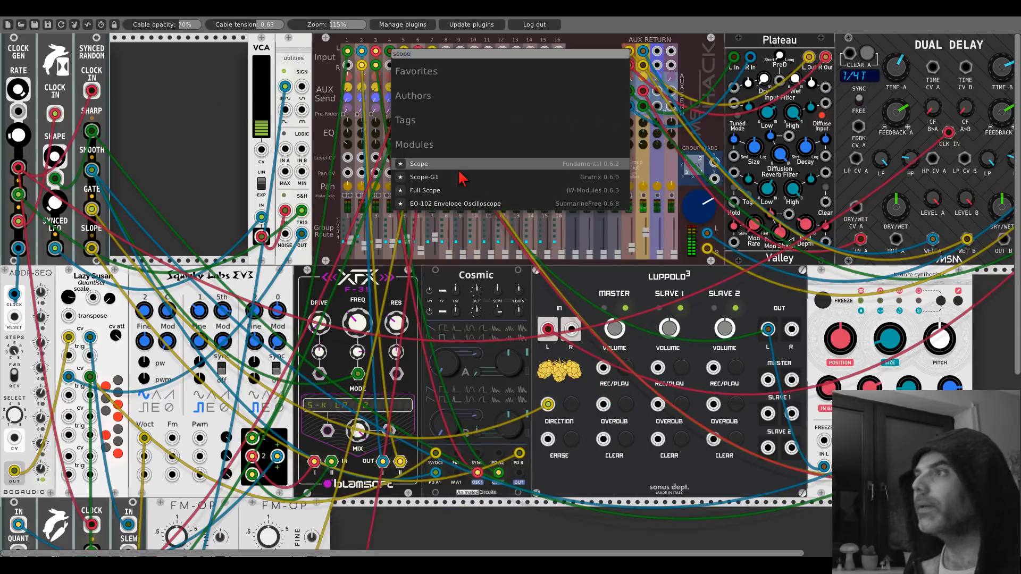
key(Return)
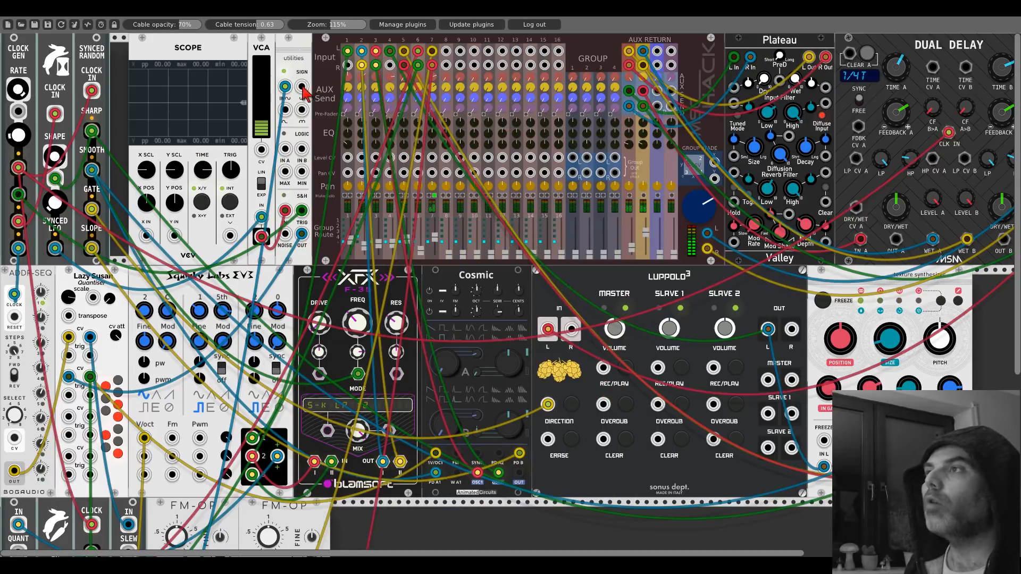
drag(302, 86, 147, 236)
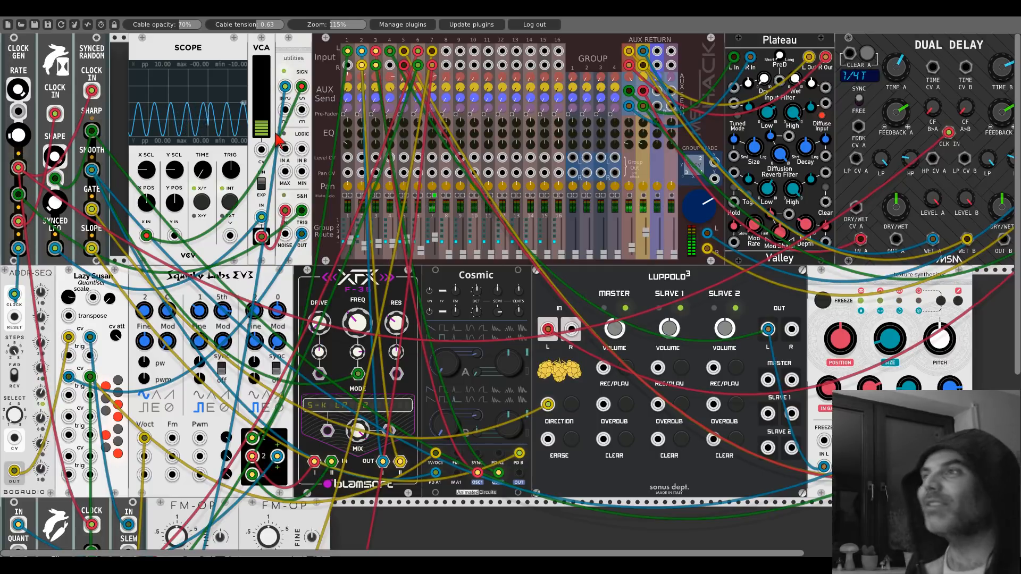
Unplug the inverted SIGN output from the Scope and move the Scope to the bottom row beside the second FM-OP
right_click(302, 86)
mouse_move(301, 86)
mouse_down()
mouse_move(299, 95)
mouse_move(299, 87)
mouse_up()
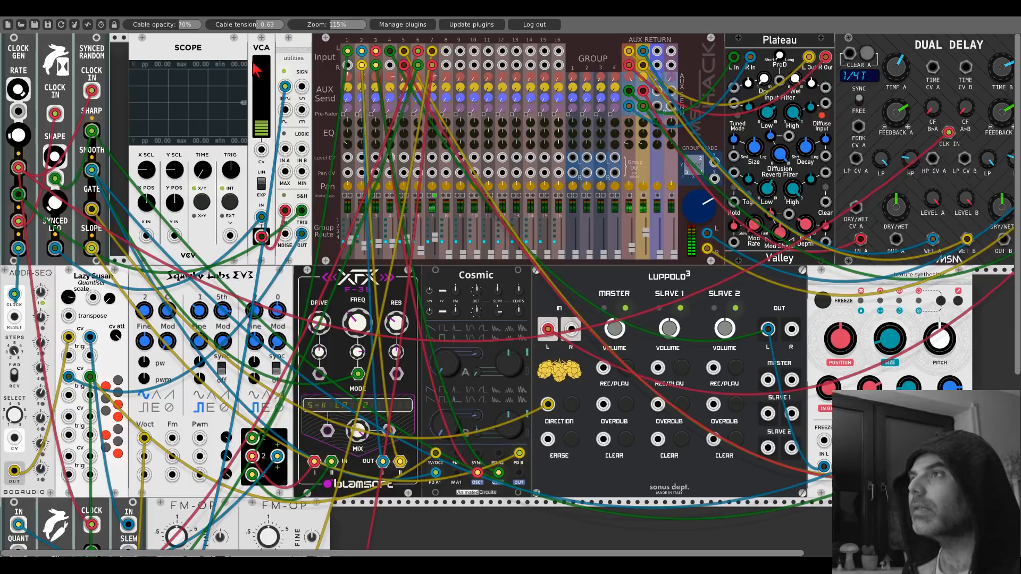
drag(245, 102, 450, 553)
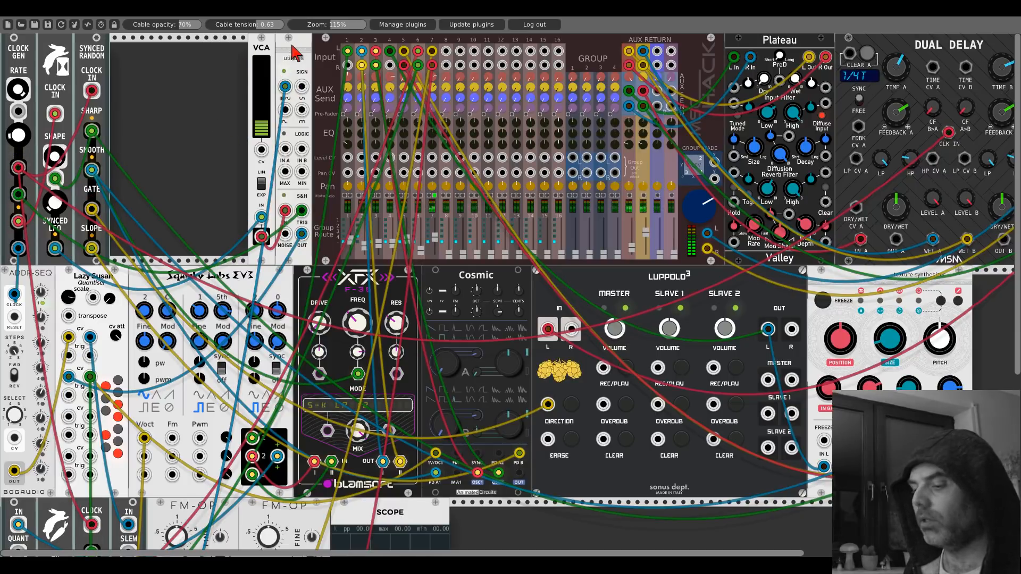
Duplicate the utilities module and chain the original's full-wave rectified output through the copy's SIGN section to the Scope's X input
key(ctrl+d)
drag(302, 110, 222, 87)
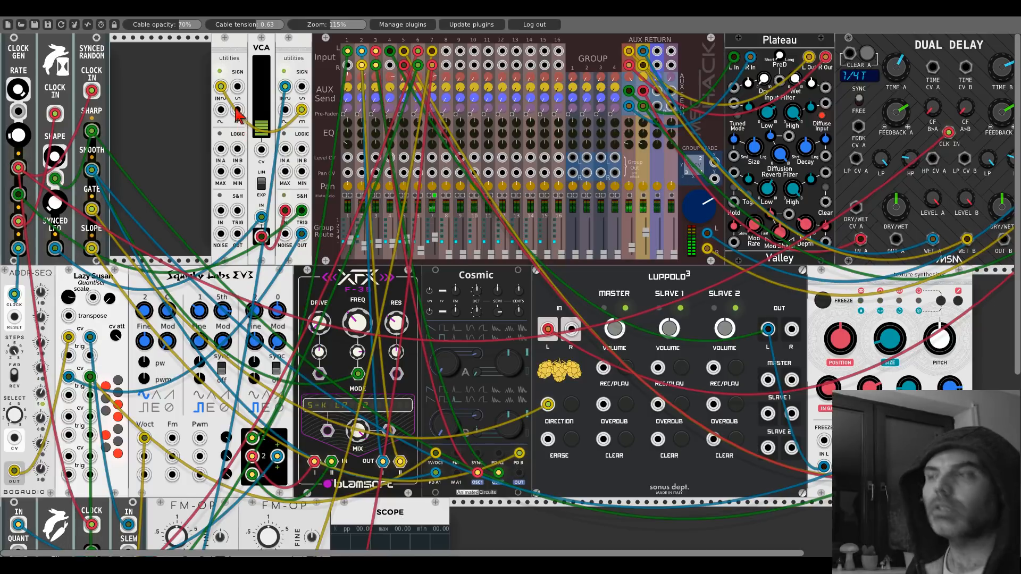
mouse_move(237, 110)
mouse_down()
mouse_move(243, 78)
mouse_move(346, 408)
mouse_up()
scroll(242, 85, down, 11)
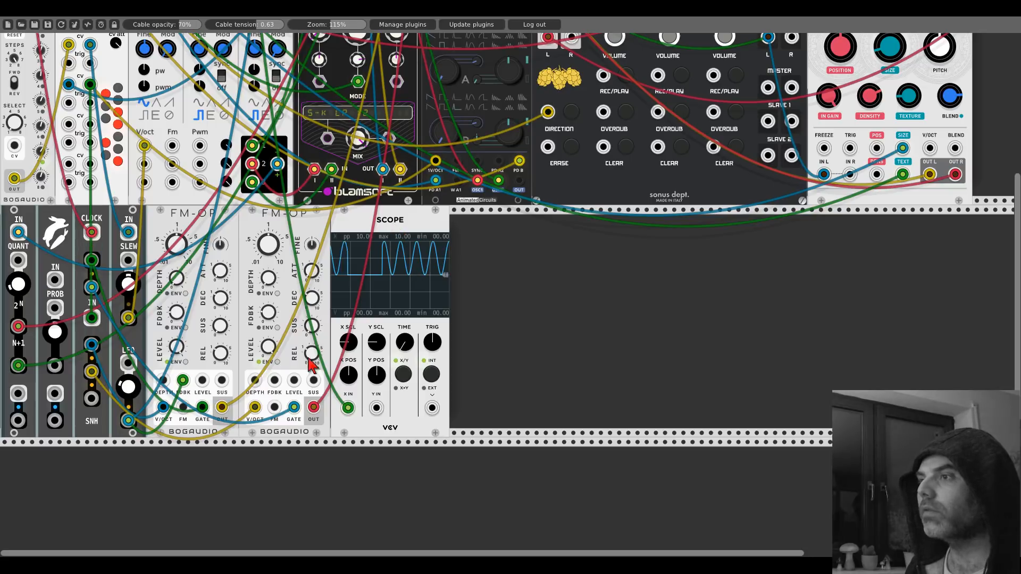
Reroute the duplicate utilities module's full-wave rectified output from the Scope to the second FM-OP's FDBK input
scroll(287, 378, up, 6)
scroll(282, 376, up, 5)
scroll(276, 346, down, 10)
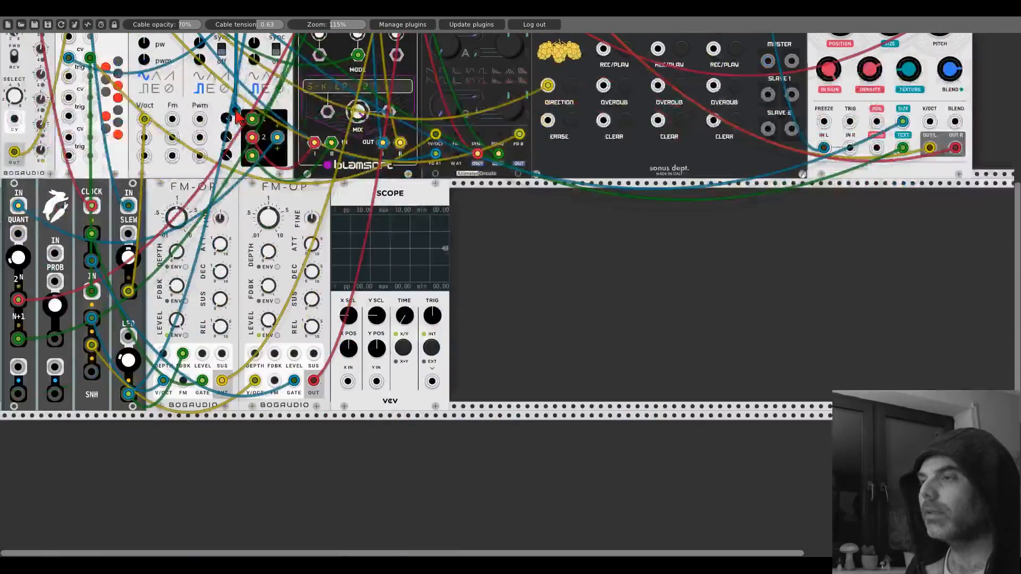
drag(276, 338, 275, 353)
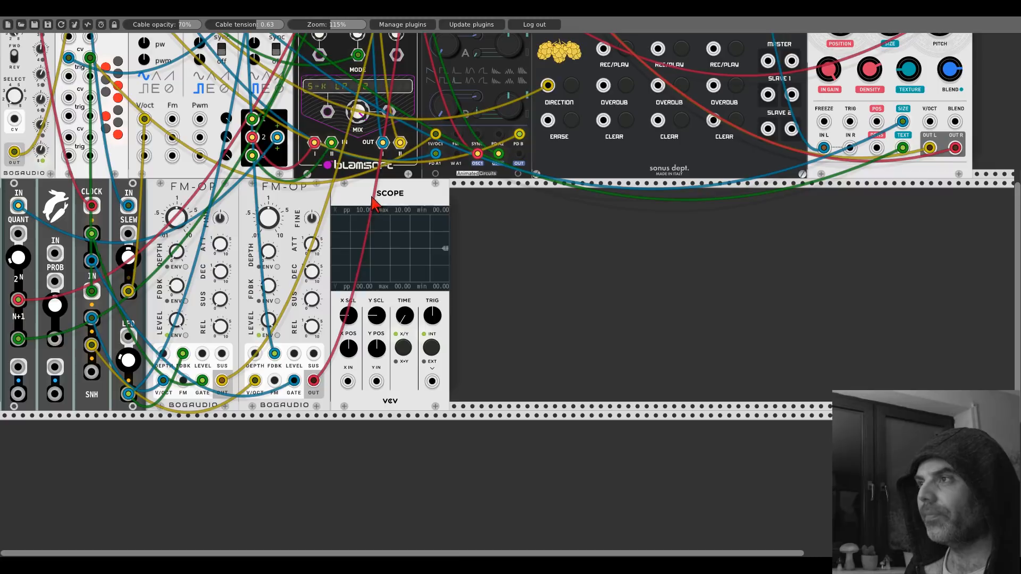
Delete the Scope module from the bottom row
right_click(372, 198)
click(386, 303)
scroll(434, 200, up, 12)
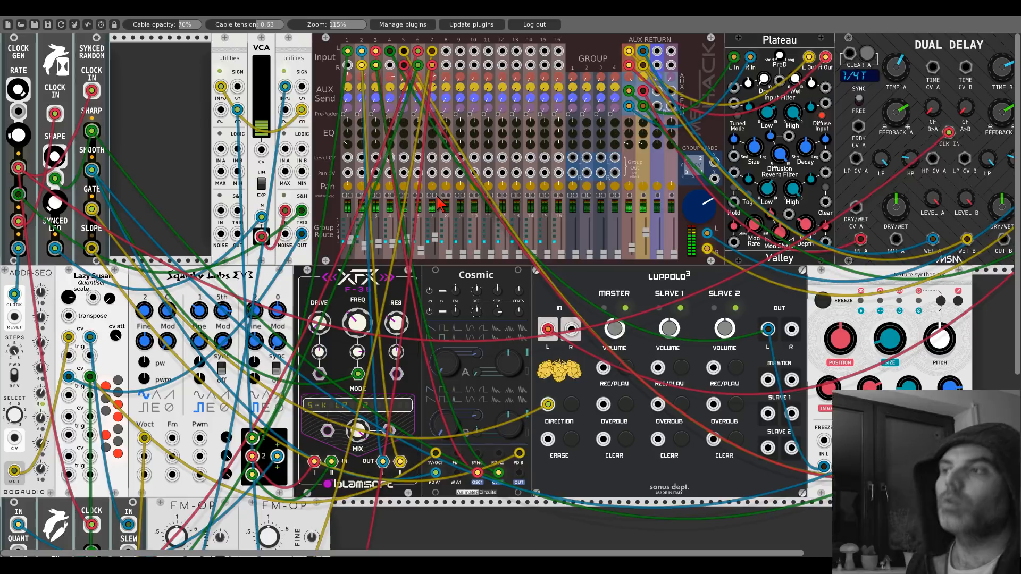
Add a Floats module in the empty space of the bottom row and delete it again
scroll(466, 287, down, 5)
scroll(473, 303, down, 2)
right_click(479, 319)
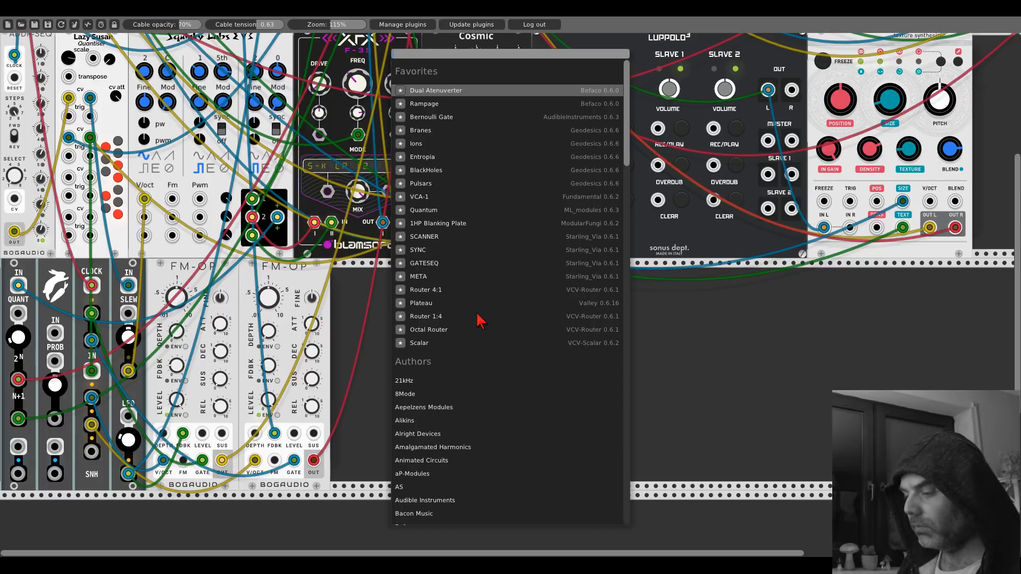
text(ma)
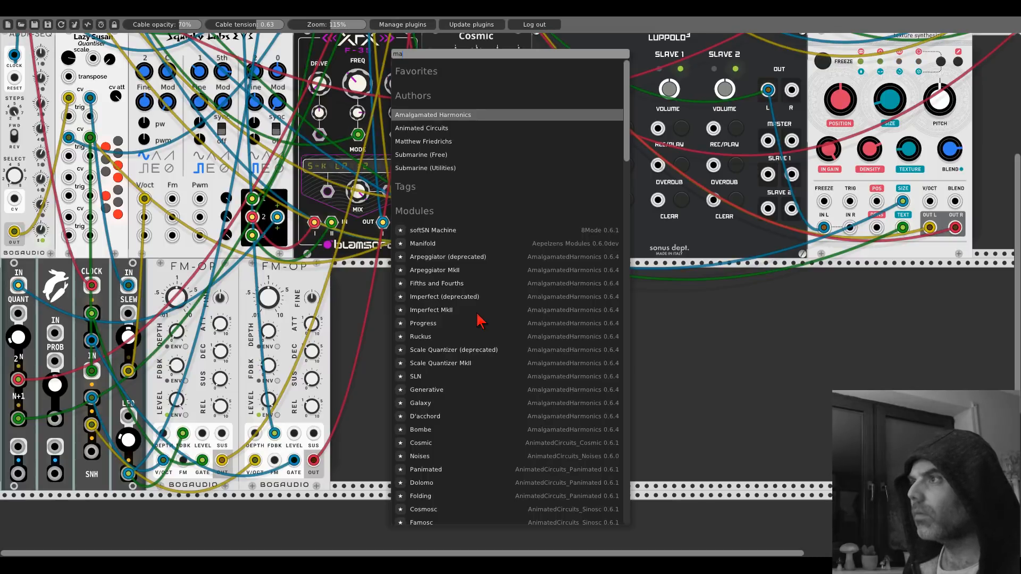
click(448, 142)
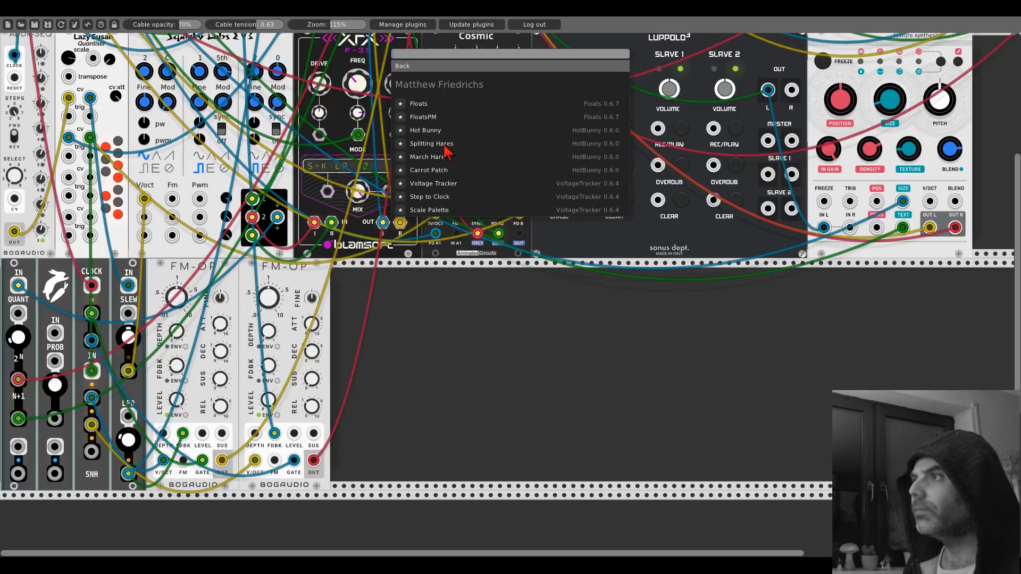
click(429, 105)
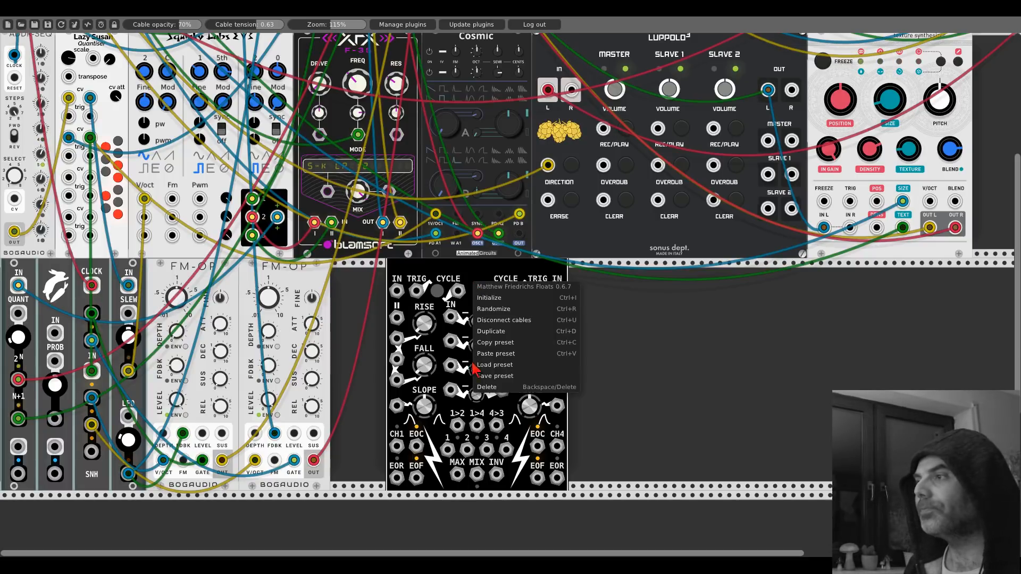
click(485, 389)
scroll(402, 382, up, 2)
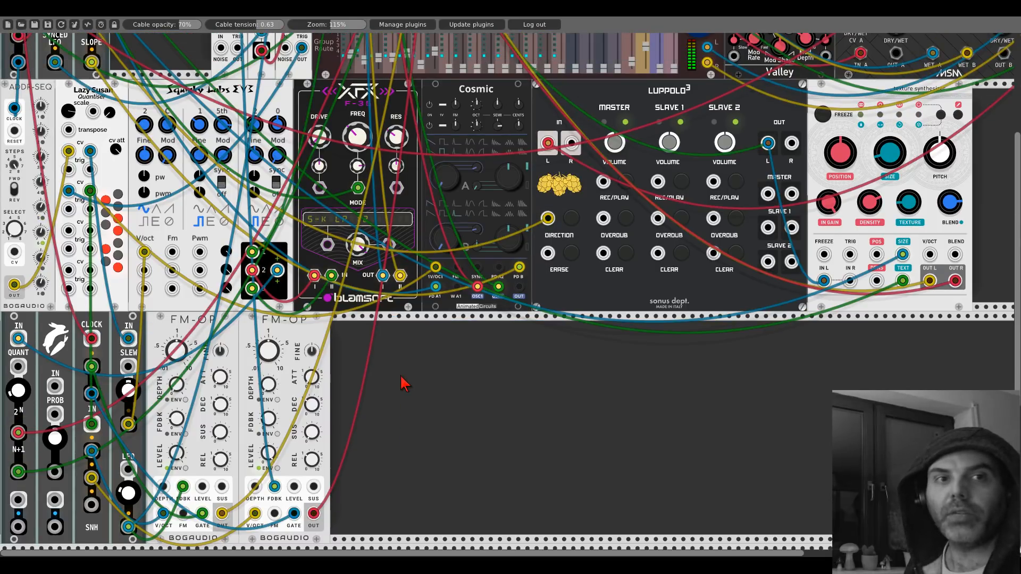
scroll(403, 383, up, 4)
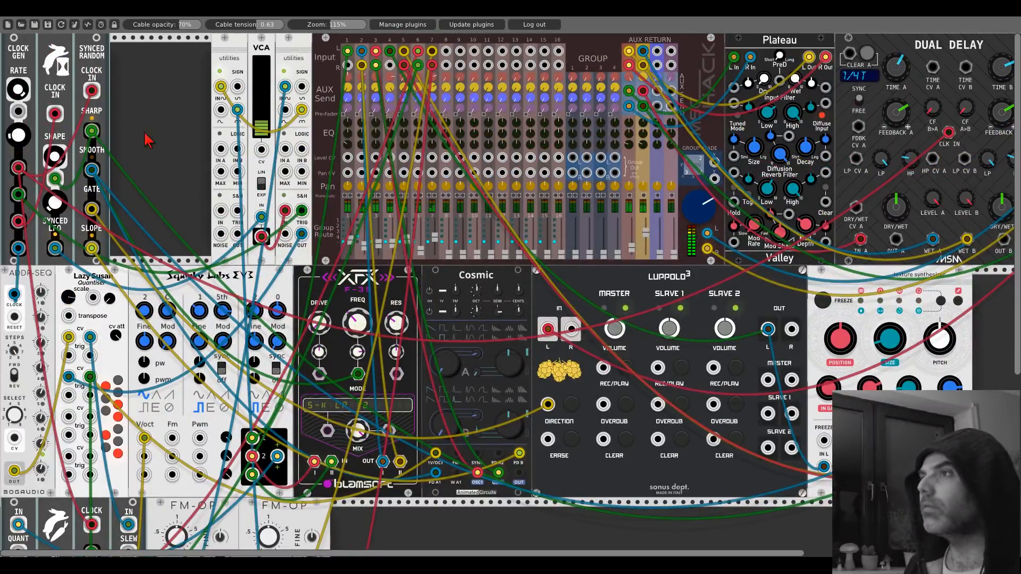
scroll(181, 176, down, 1)
scroll(180, 178, down, 5)
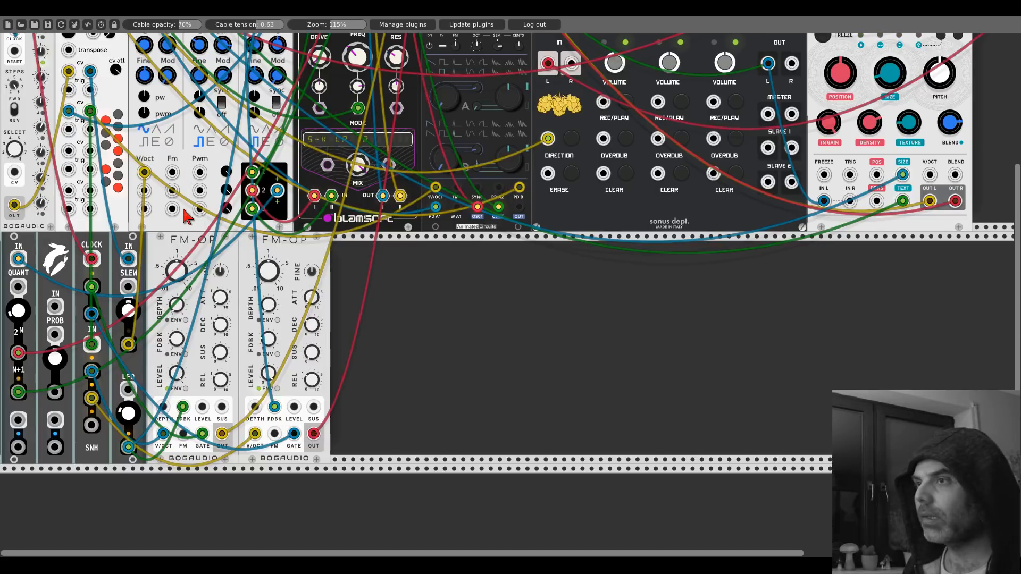
right_click(419, 319)
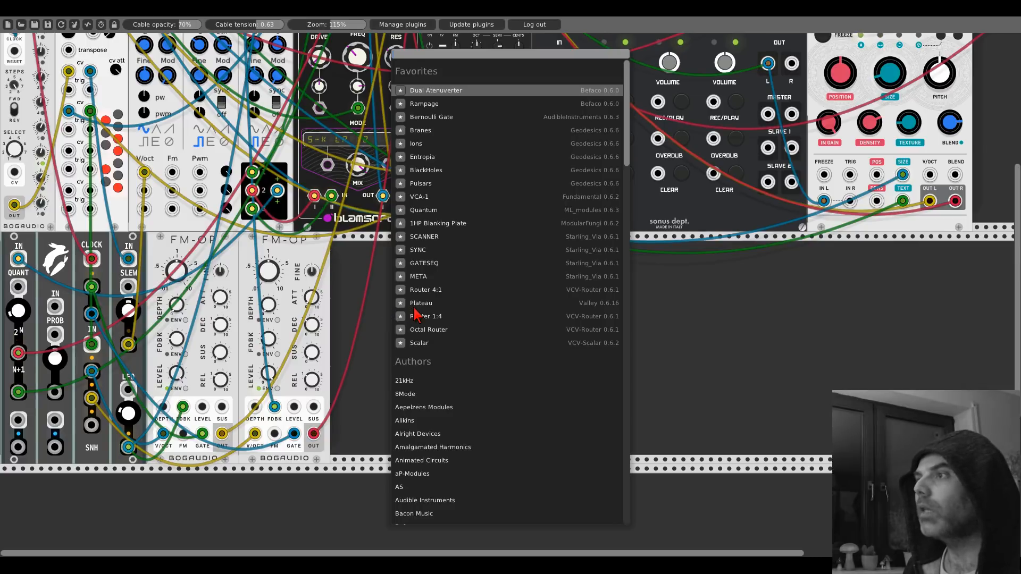
click(382, 298)
Add a Valley Topograph module beside the second FM-OP and set its sequencer mode to Euclidean
right_click(404, 313)
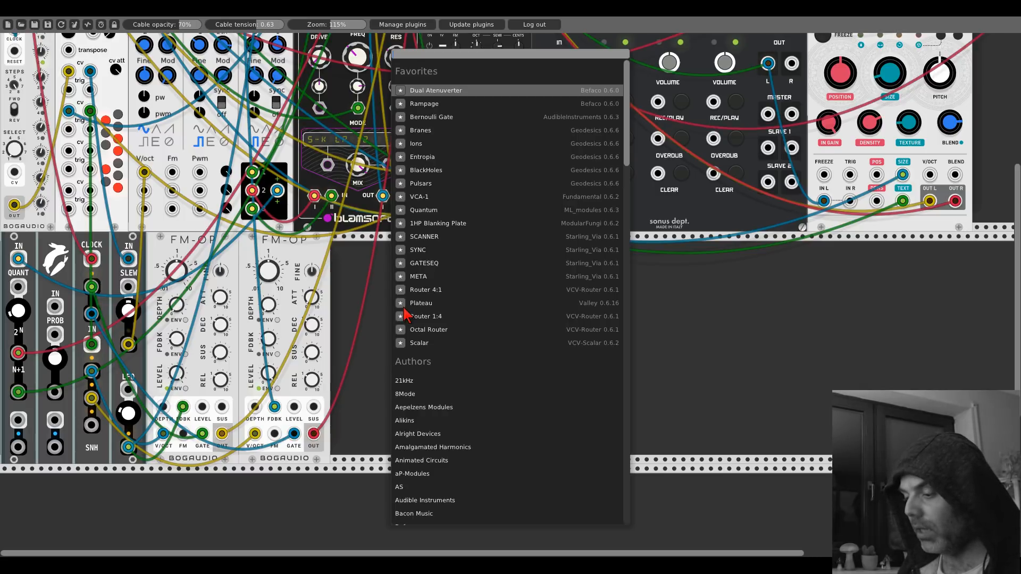
text(topo)
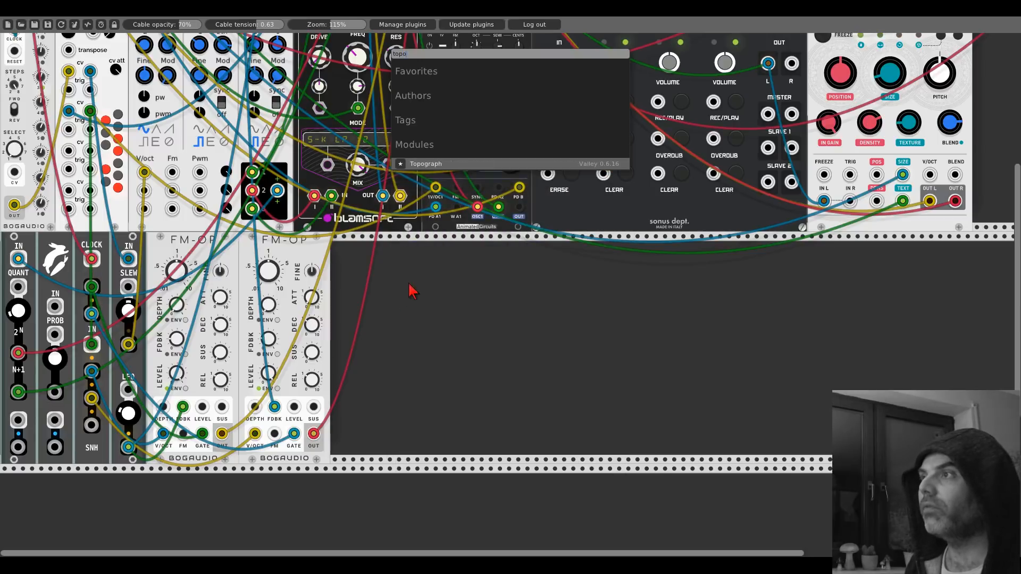
click(440, 165)
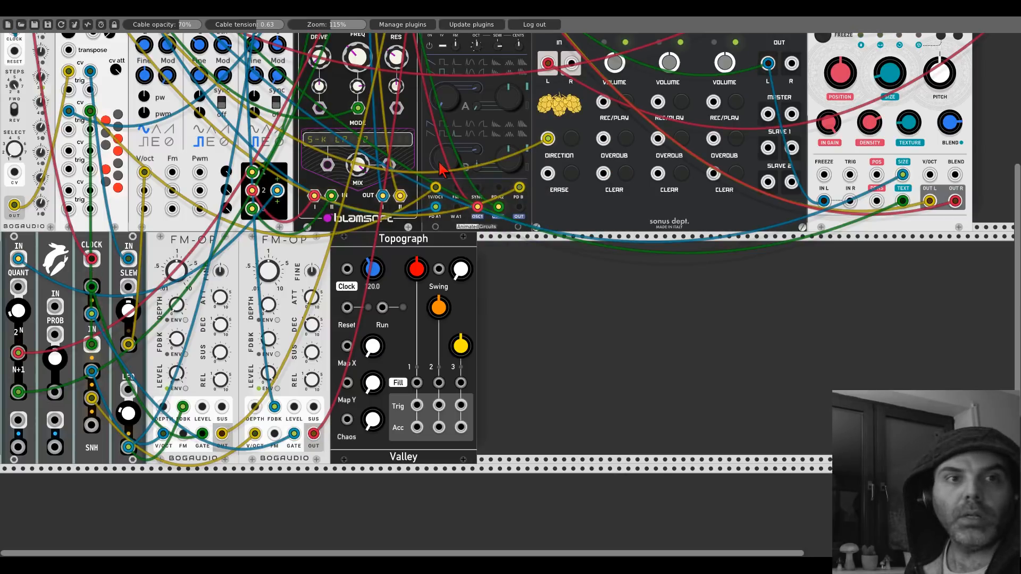
right_click(396, 265)
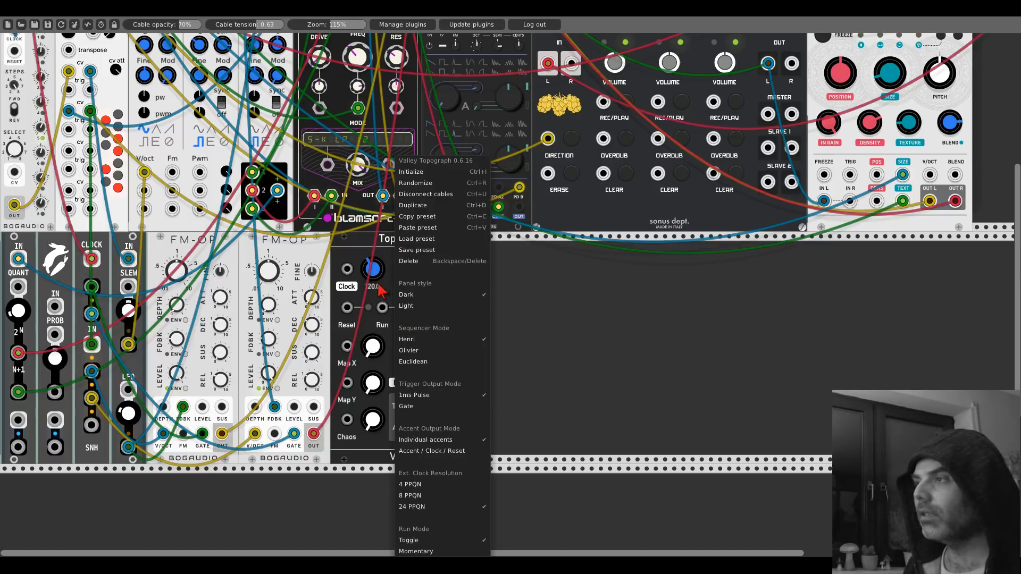
click(414, 362)
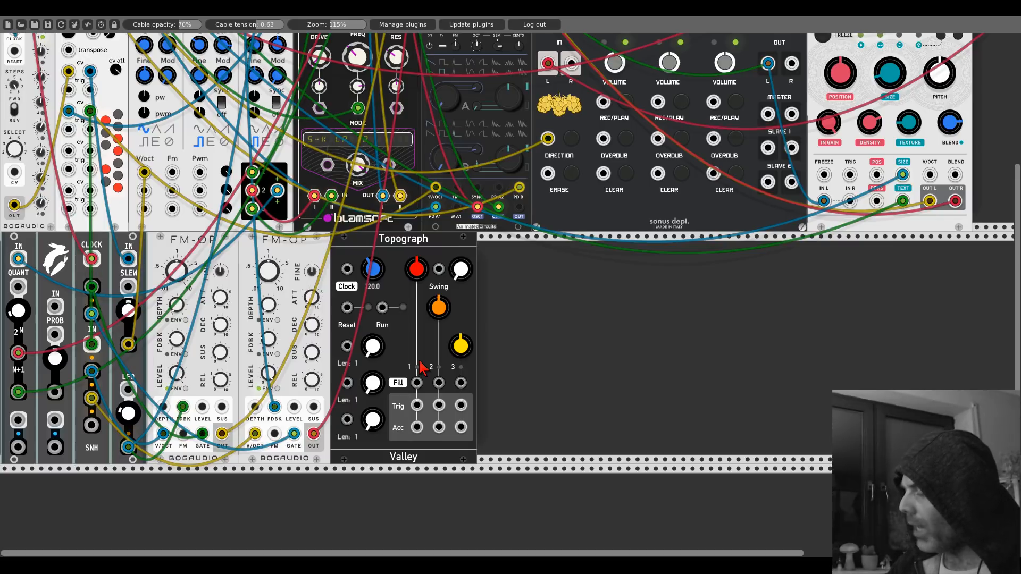
Add the VultModulesFree Trummor 2 drum synthesizer beside Topograph and patch Topograph's first trigger output into its oscillator GATE input
right_click(532, 326)
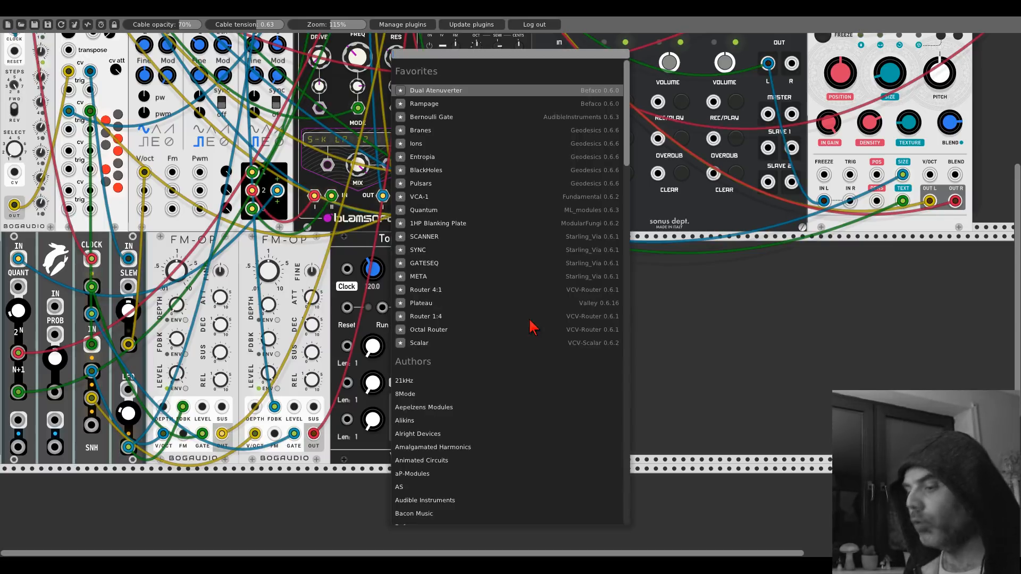
text(tru)
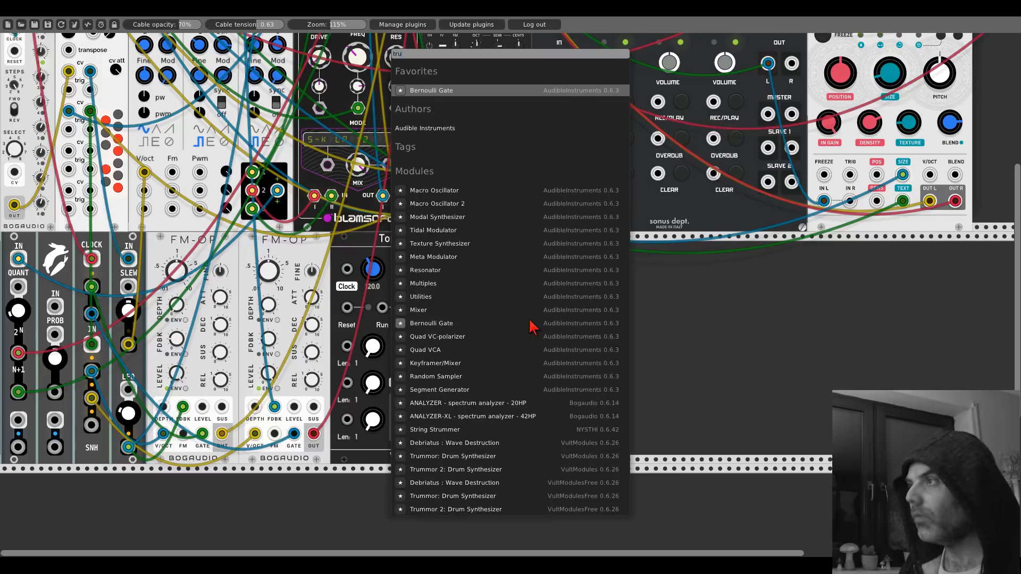
text(m)
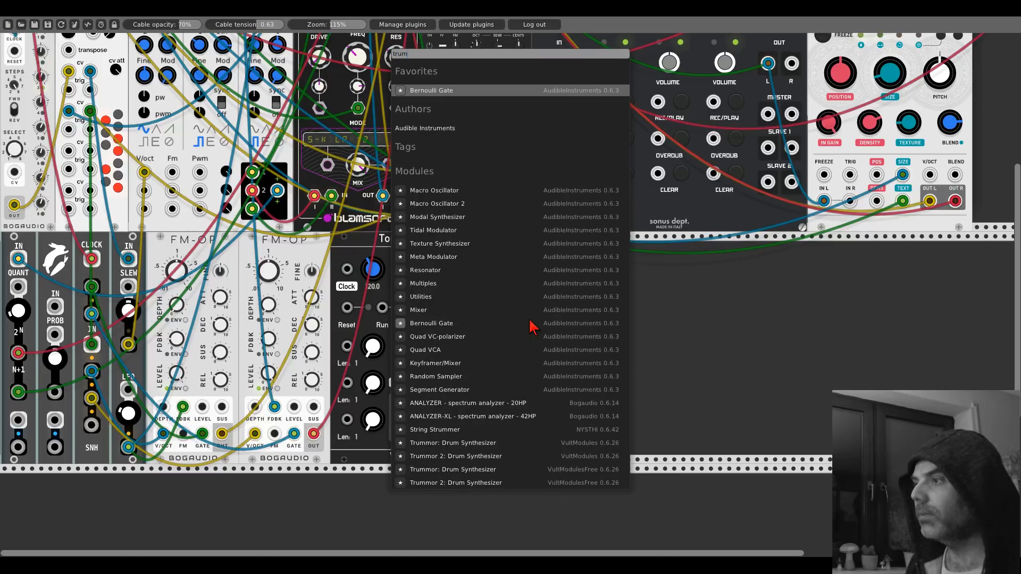
click(431, 482)
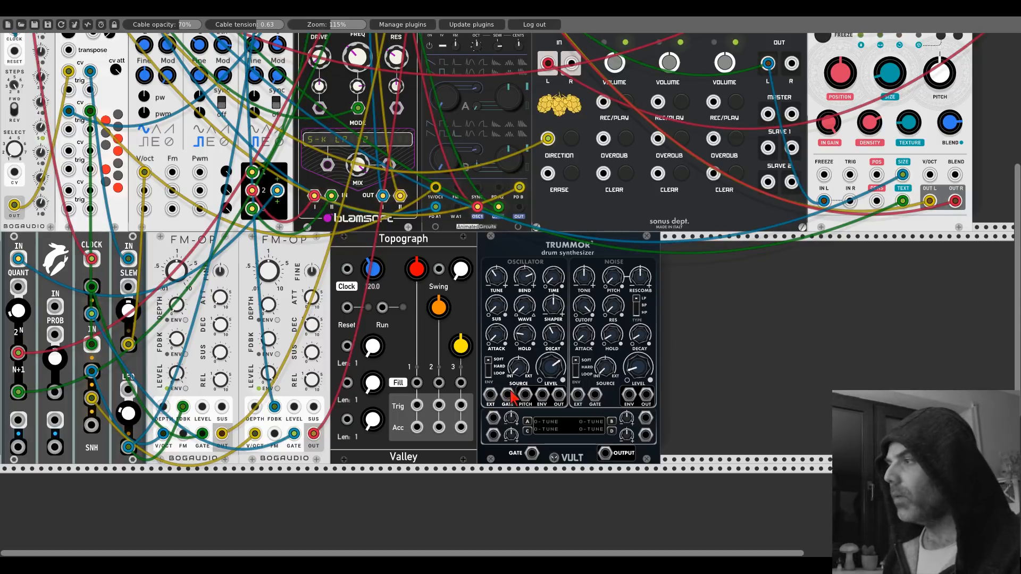
drag(509, 394, 417, 406)
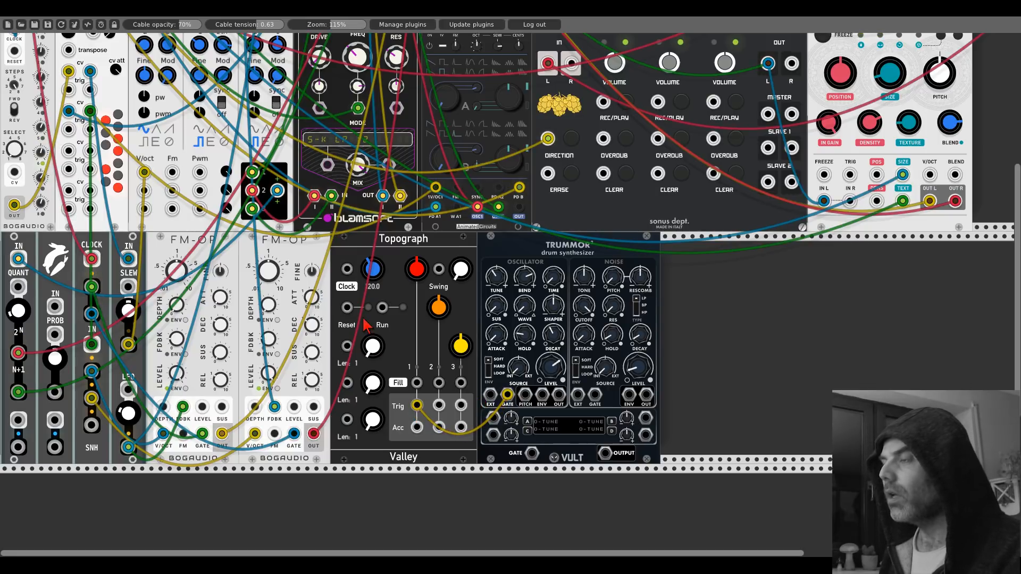
Patch a Clock Gen output into Topograph's Clock input and move Trummor along the row, leaving a gap after Topograph
drag(347, 269, 19, 114)
scroll(348, 273, up, 5)
scroll(364, 319, down, 4)
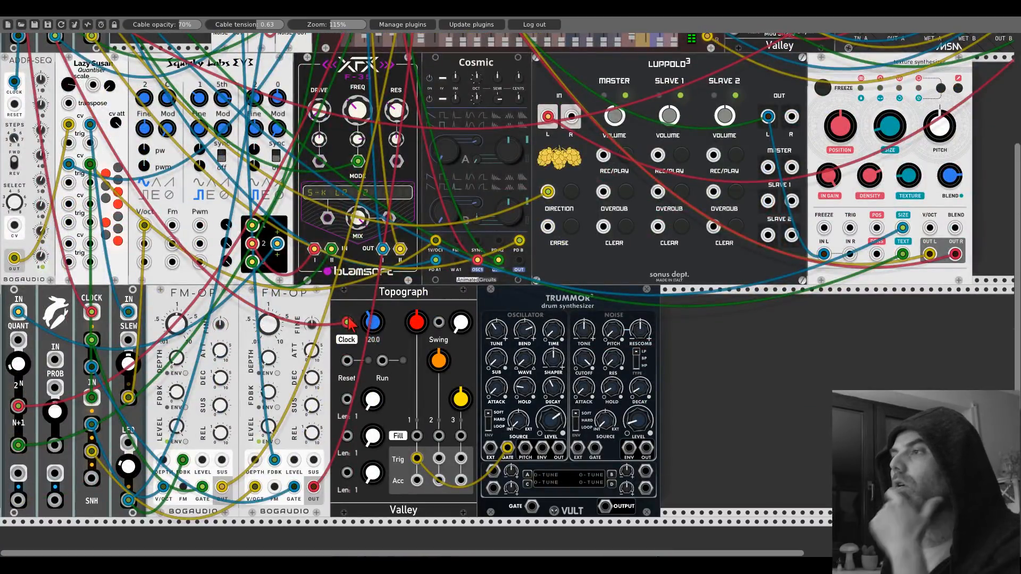
drag(523, 296, 659, 295)
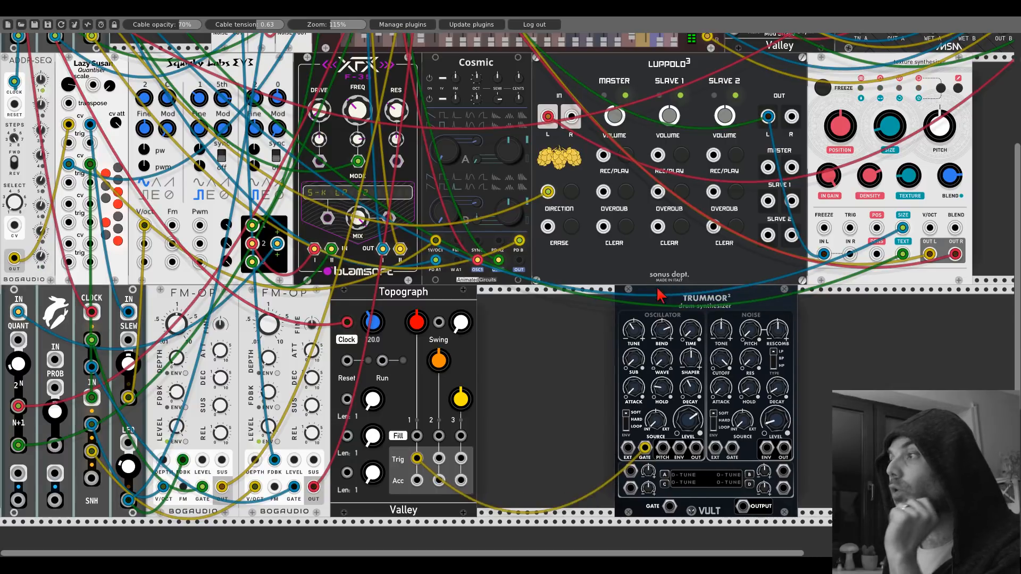
Move Topograph beside Trummor, add the KlirrFactoryFree Clock Multiplier / Ratcheting Controller in the gap, and route Topograph's clock through it
drag(467, 305, 595, 305)
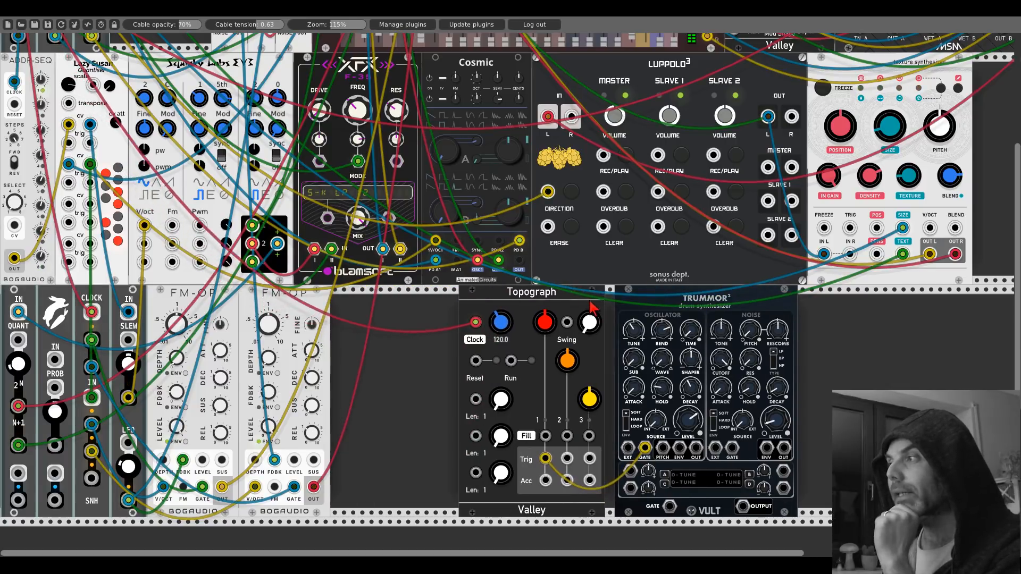
right_click(401, 358)
text(cl)
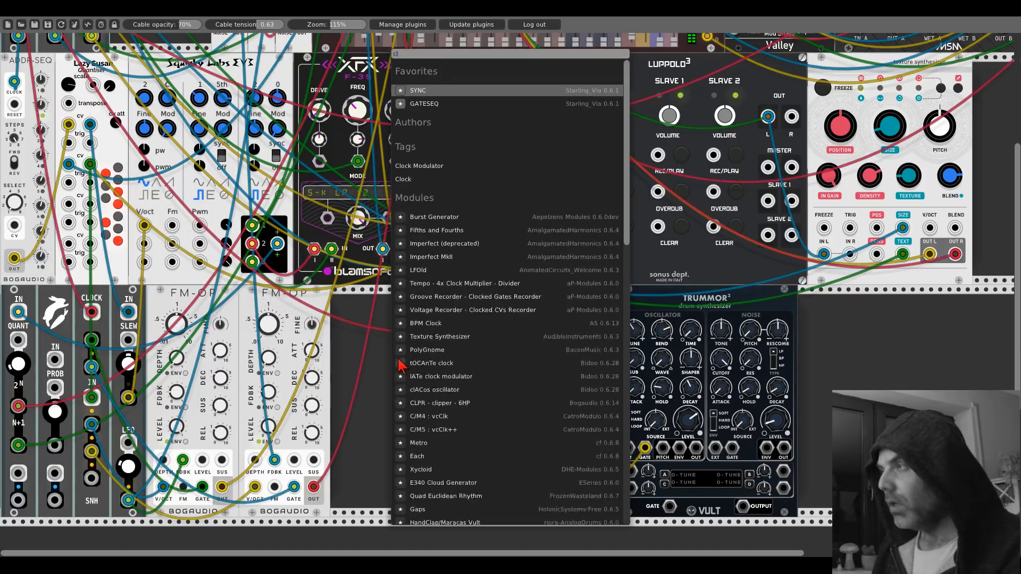
text(ock mu)
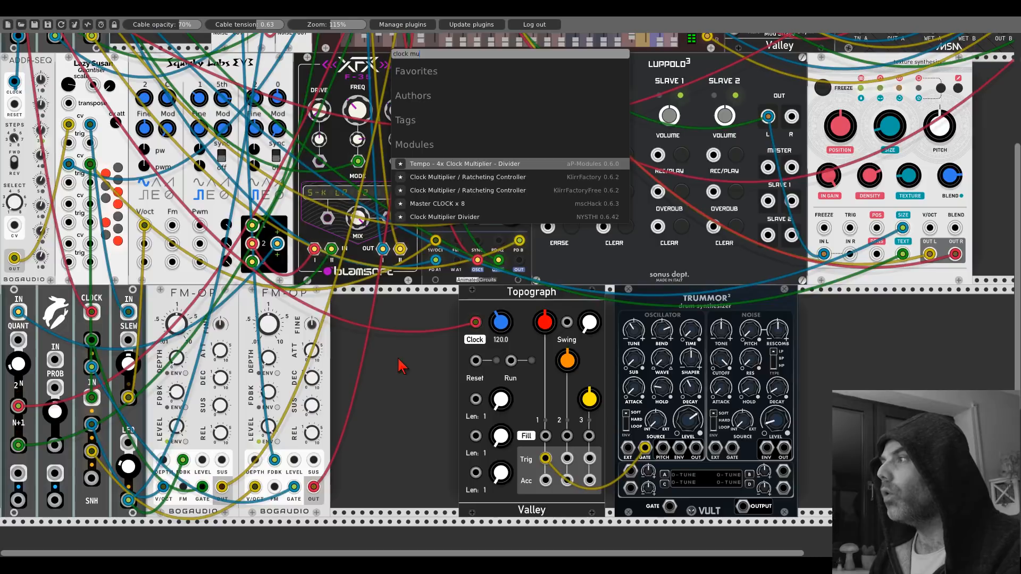
click(486, 190)
mouse_move(476, 322)
mouse_down()
mouse_move(384, 507)
mouse_move(457, 404)
mouse_move(475, 322)
mouse_up()
Set Topograph's external clock resolution to 8 PPQN and the Clock Multiplier to 8
right_click(478, 309)
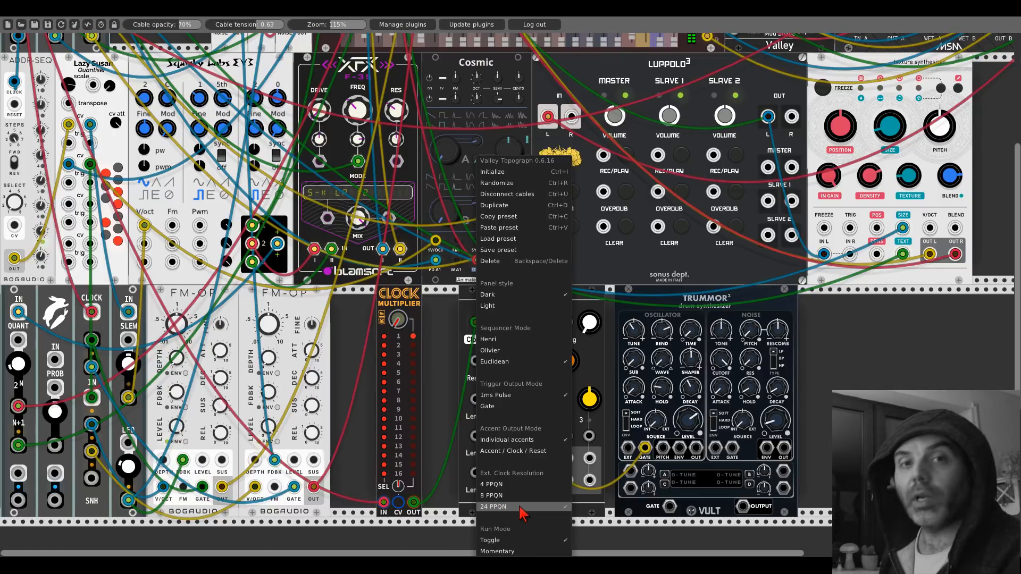
click(434, 351)
right_click(465, 305)
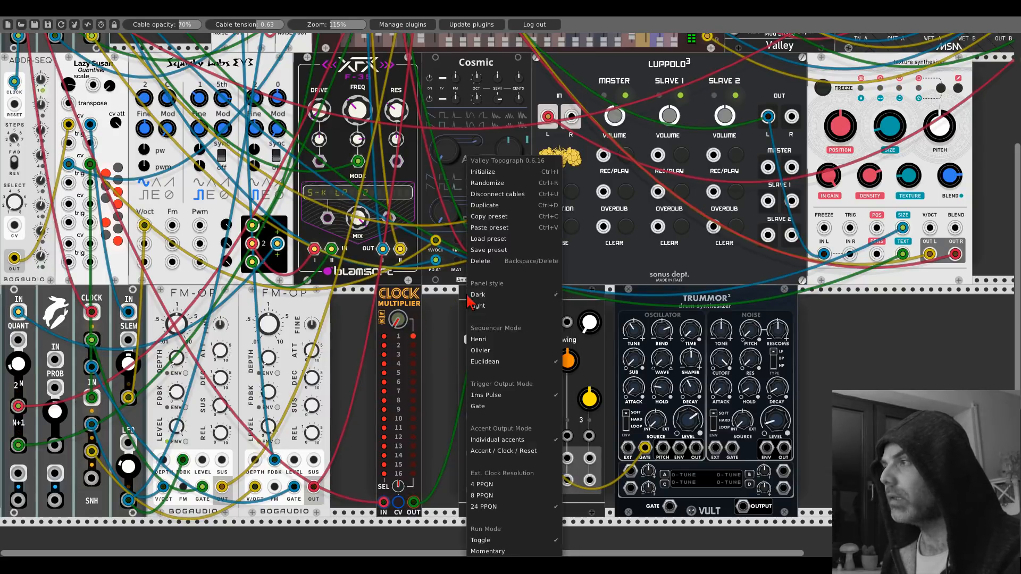
click(502, 494)
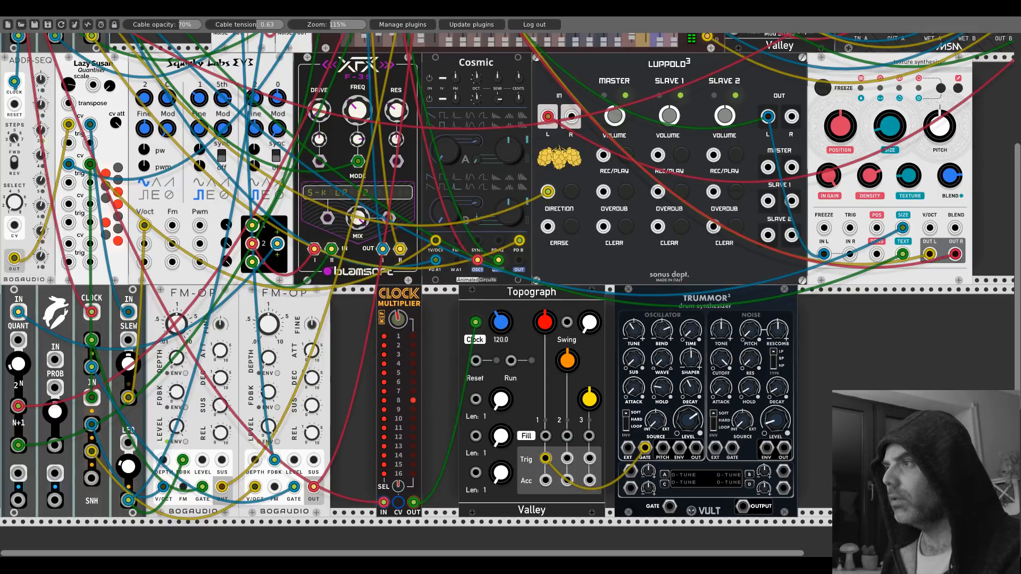
Set Topograph's tempo to Ext., start it running, and move it directly against the Clock Multiplier
mouse_move(502, 324)
mouse_down()
mouse_move(502, 414)
mouse_move(509, 333)
mouse_up()
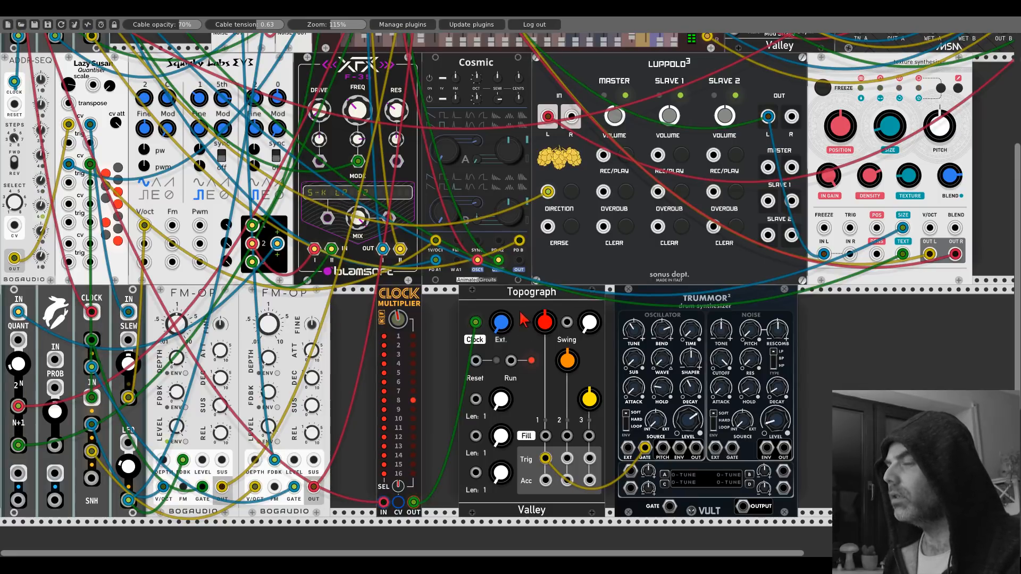
drag(521, 314, 485, 315)
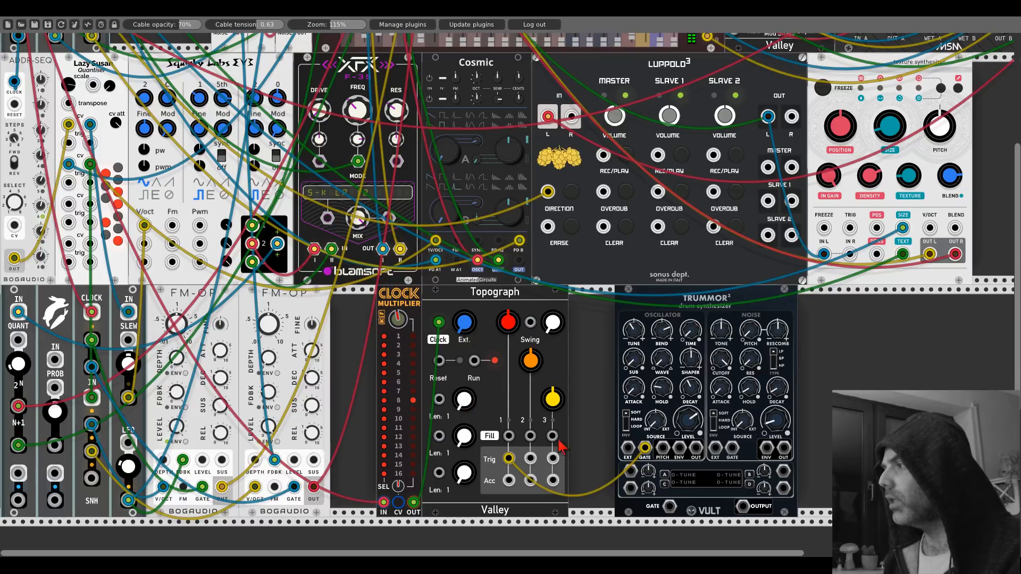
Patch Trummor's oscillator OUT into mixer channel 8 and set Topograph's first pattern length to 15
scroll(503, 127, up, 5)
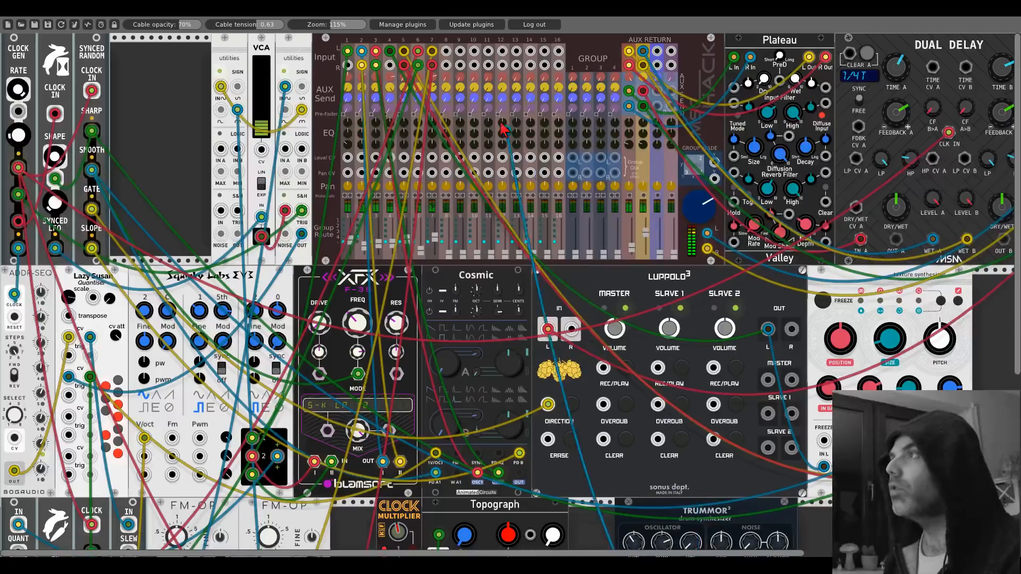
scroll(497, 282, down, 7)
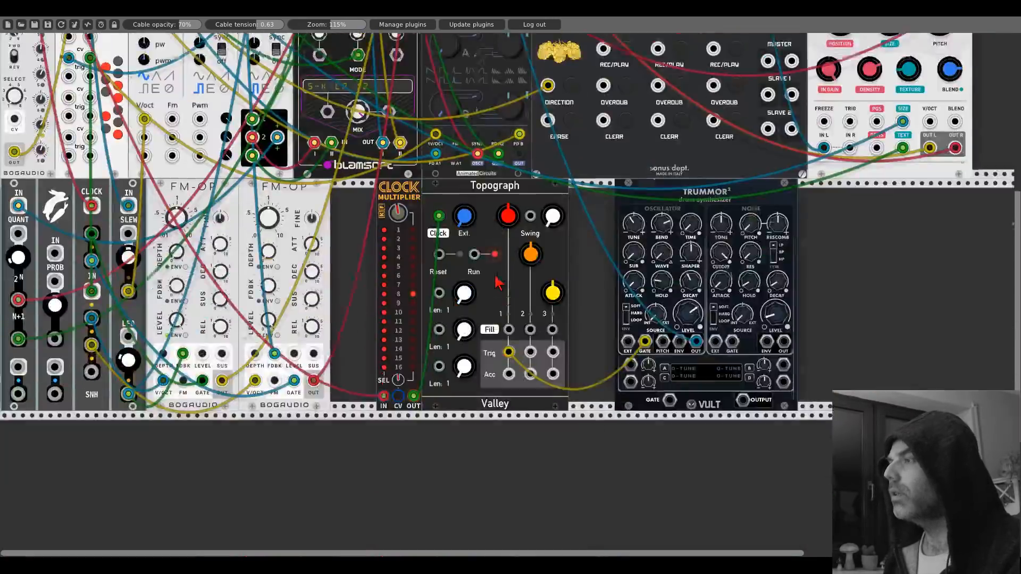
scroll(498, 283, down, 1)
drag(466, 270, 466, 272)
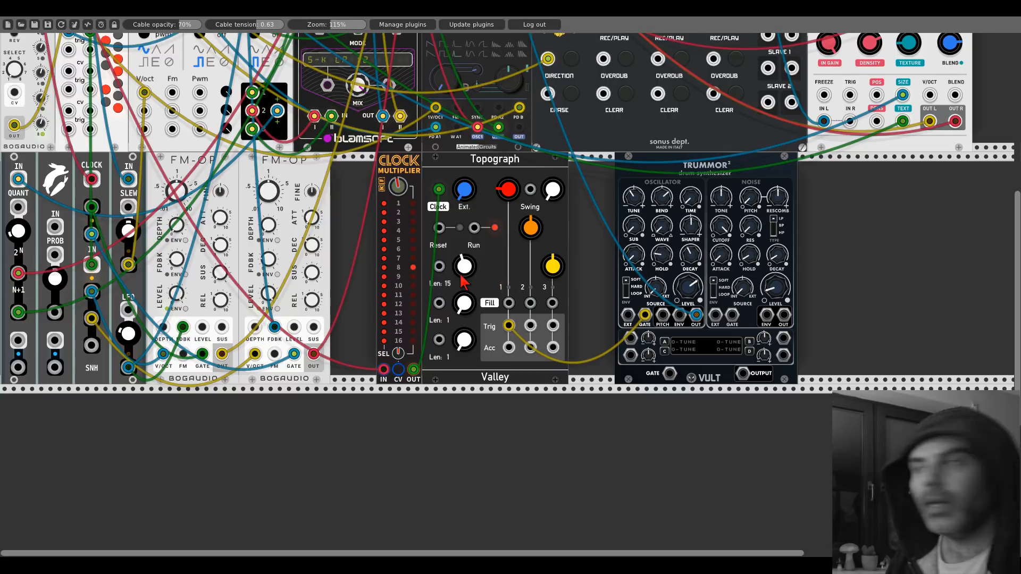
Add a Befaco Rampage module in the empty row below Topograph and delete it again
scroll(463, 282, down, 1)
scroll(463, 282, down, 4)
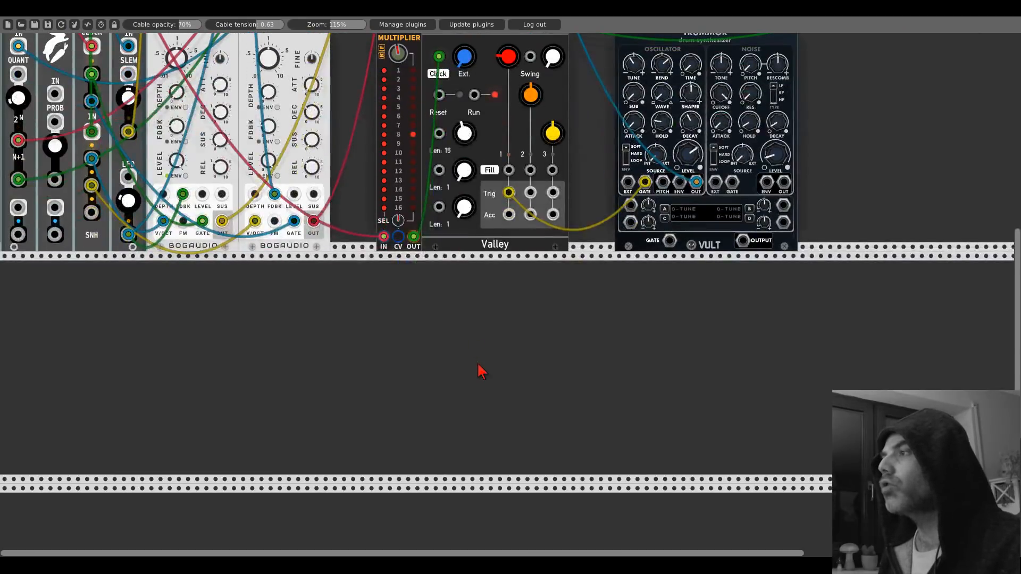
right_click(479, 369)
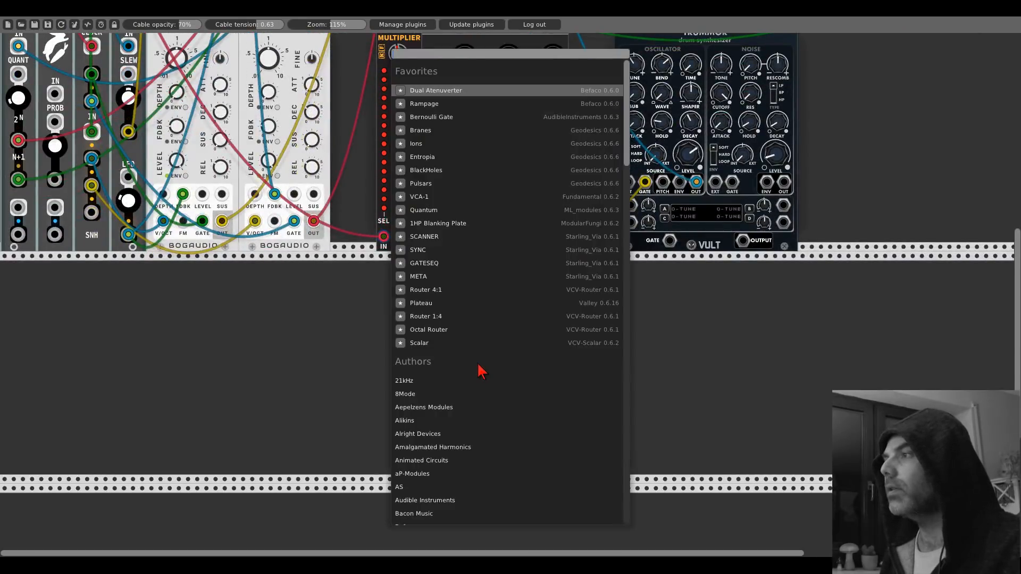
click(425, 103)
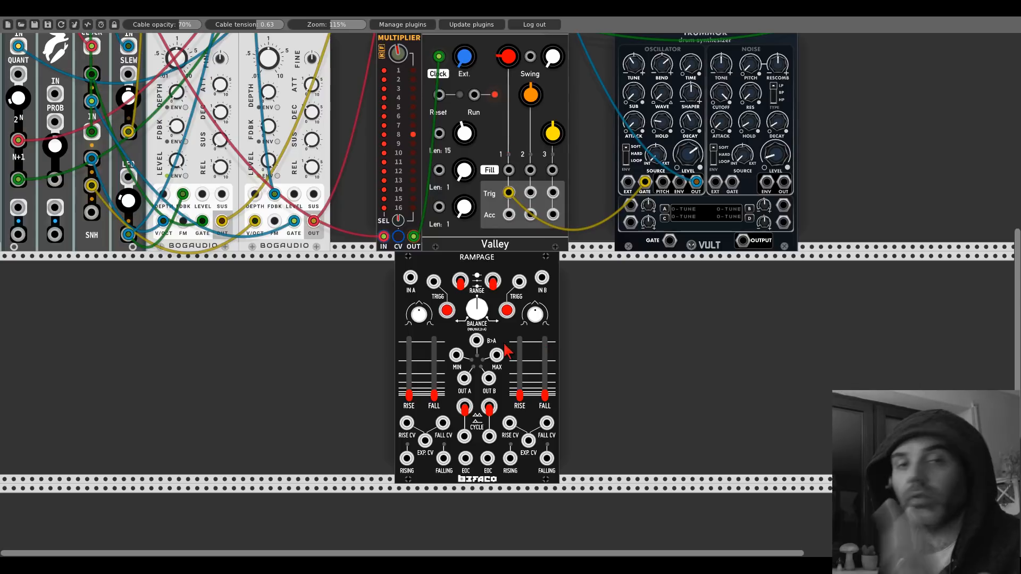
right_click(463, 263)
click(458, 261)
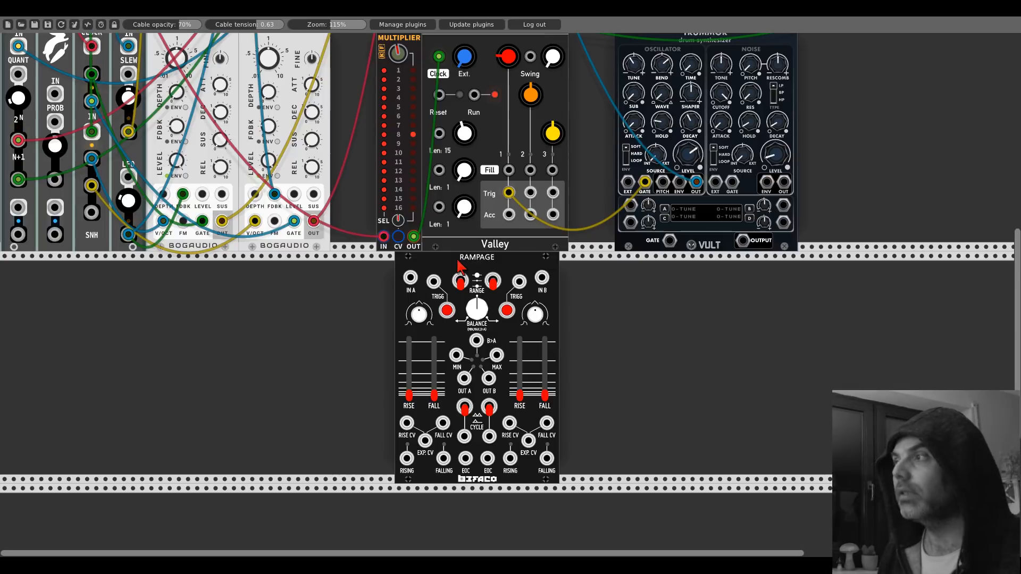
right_click(461, 266)
click(464, 366)
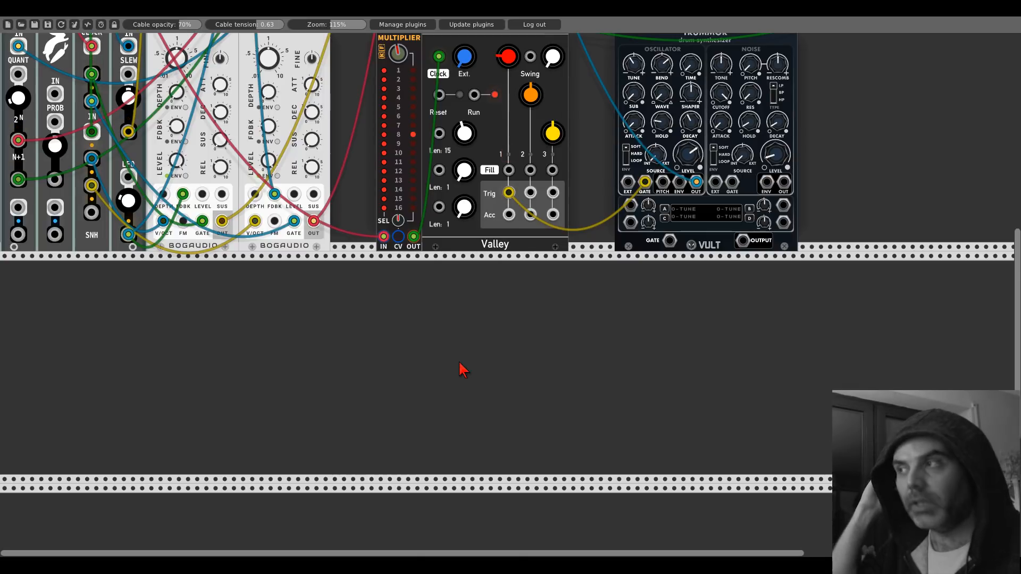
Set Topograph's first pattern length to 11 and readjust the red fill knob of its first channel
scroll(460, 369, up, 5)
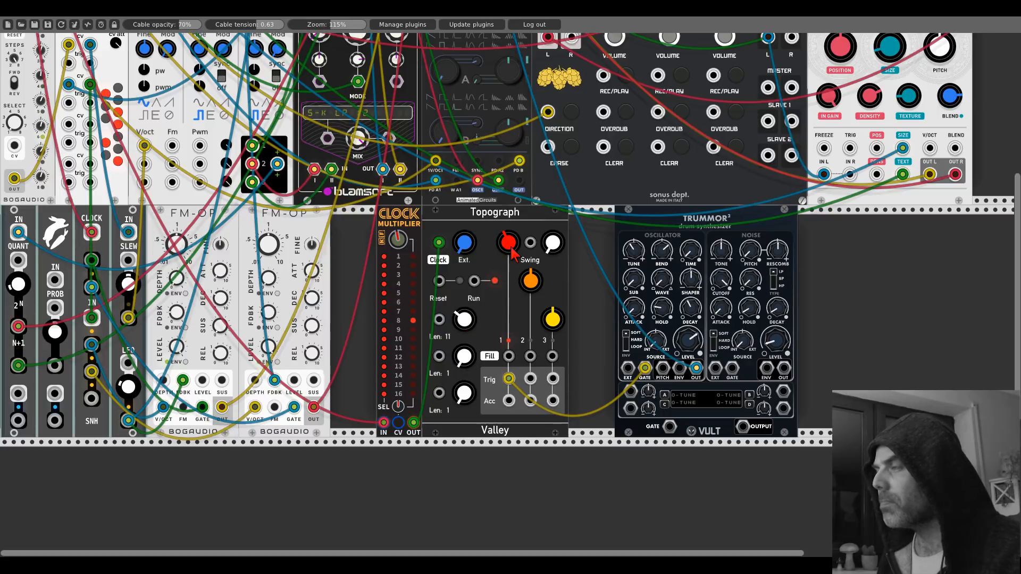
drag(513, 254, 514, 258)
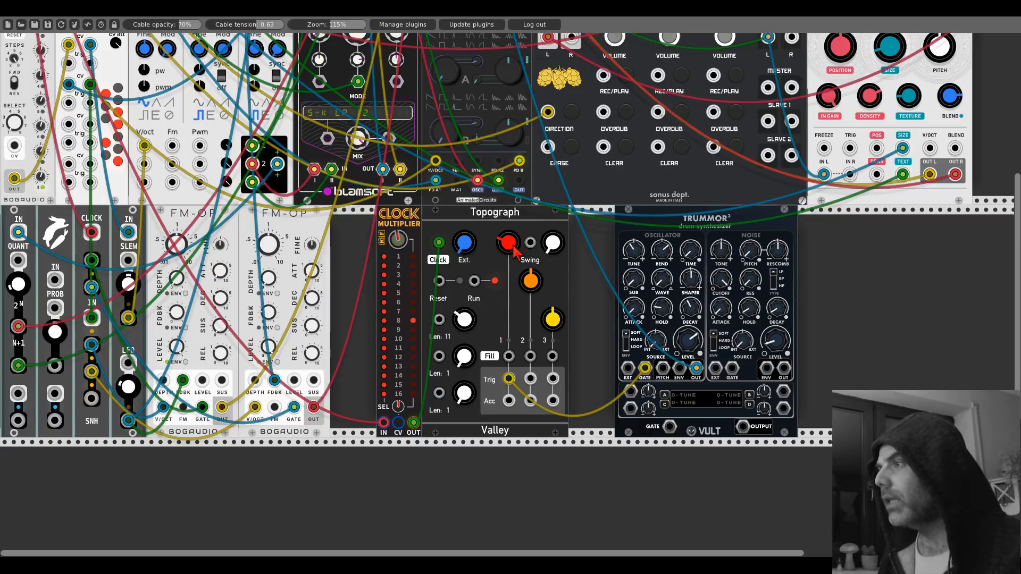
scroll(346, 291, up, 8)
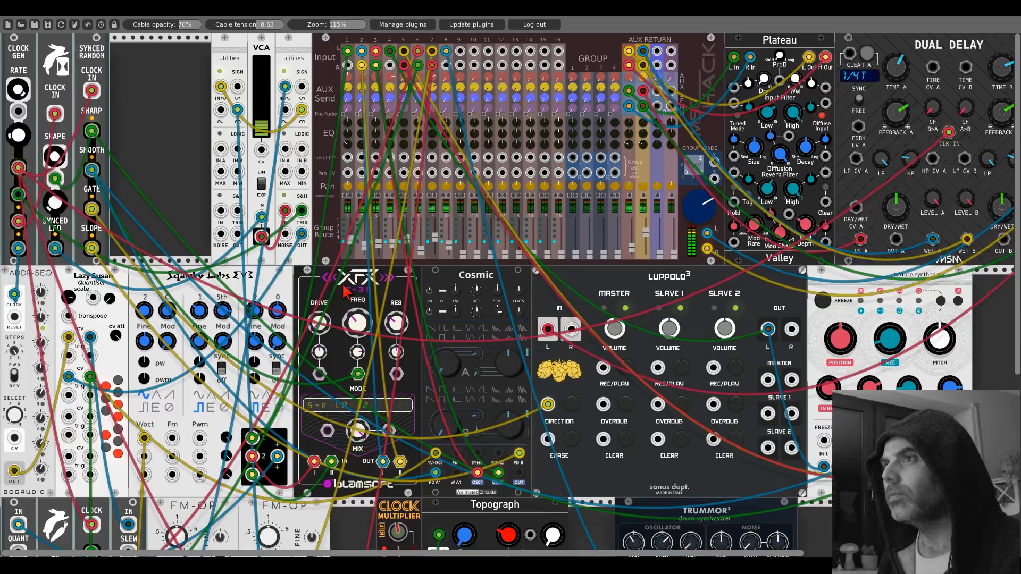
scroll(345, 291, down, 7)
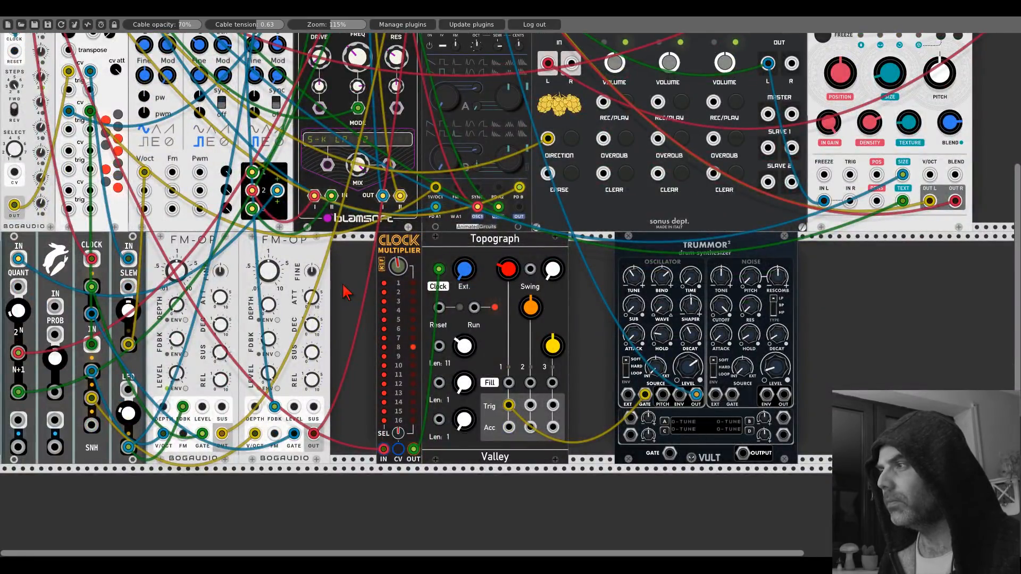
scroll(90, 164, up, 6)
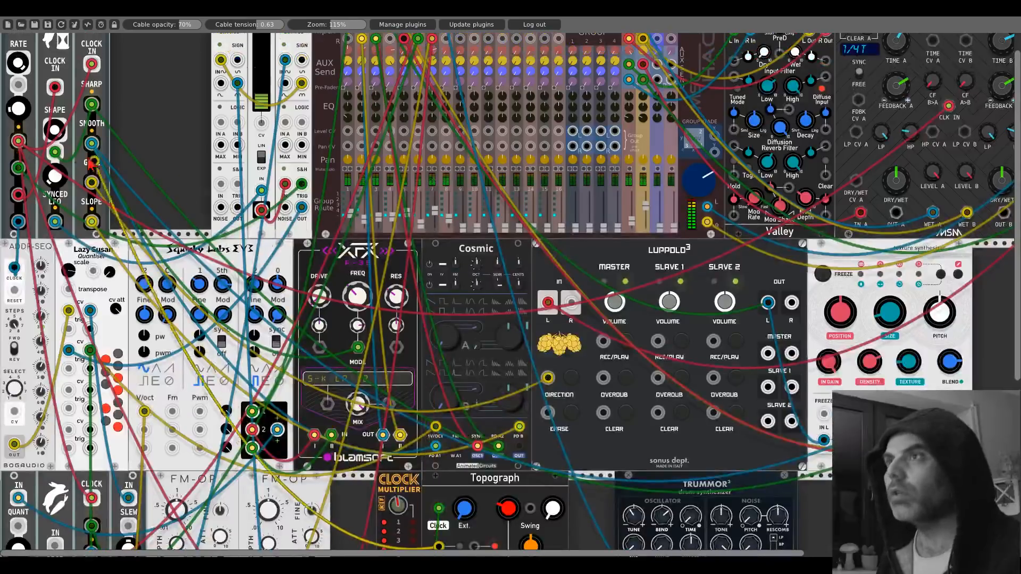
scroll(439, 337, down, 5)
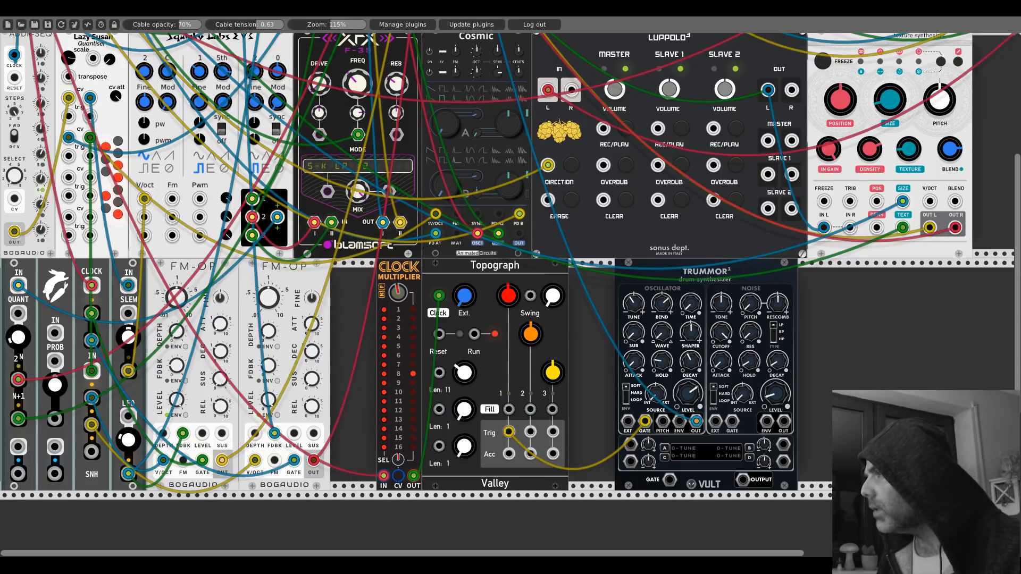
scroll(466, 206, up, 5)
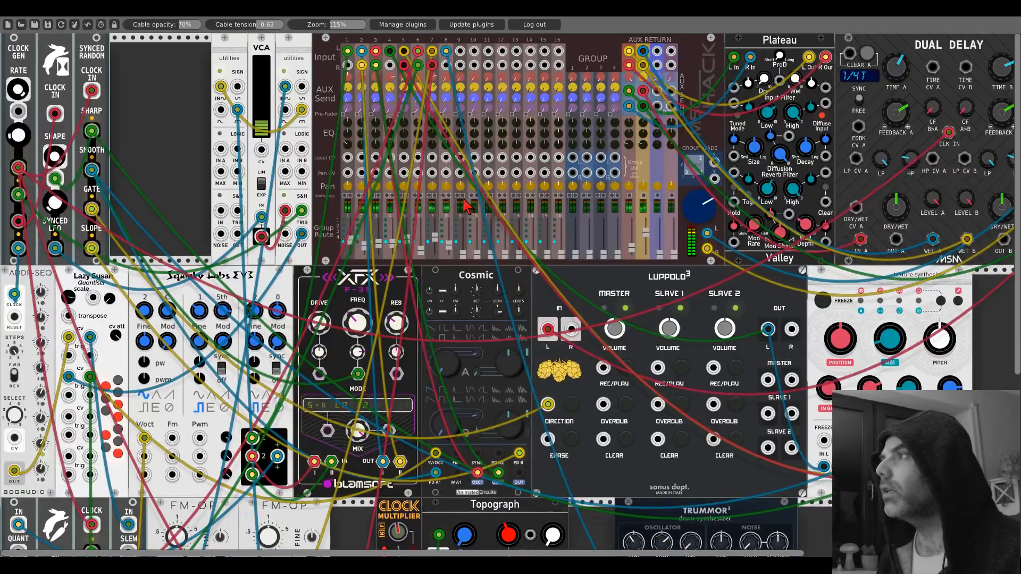
scroll(466, 205, down, 6)
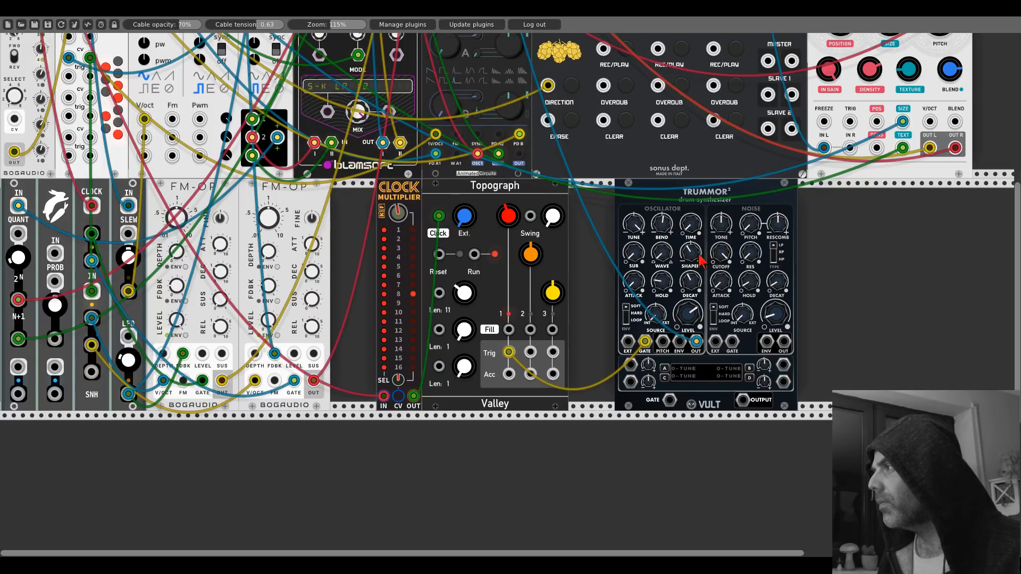
Add the Alright Devices Chronoblob2 delay beside Trummor and patch it between Trummor's oscillator OUT and mixer channel 8
right_click(822, 262)
click(417, 431)
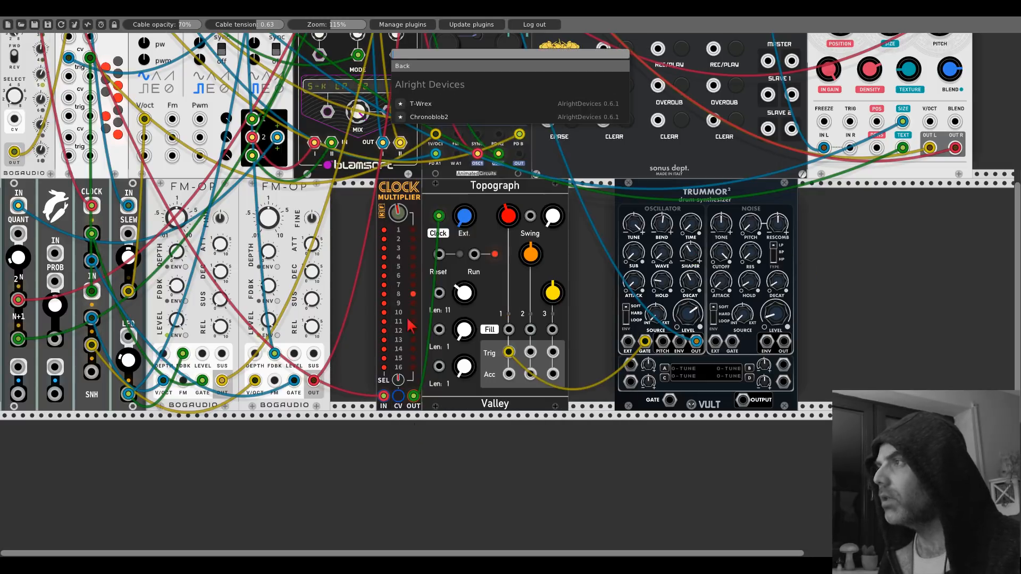
click(422, 119)
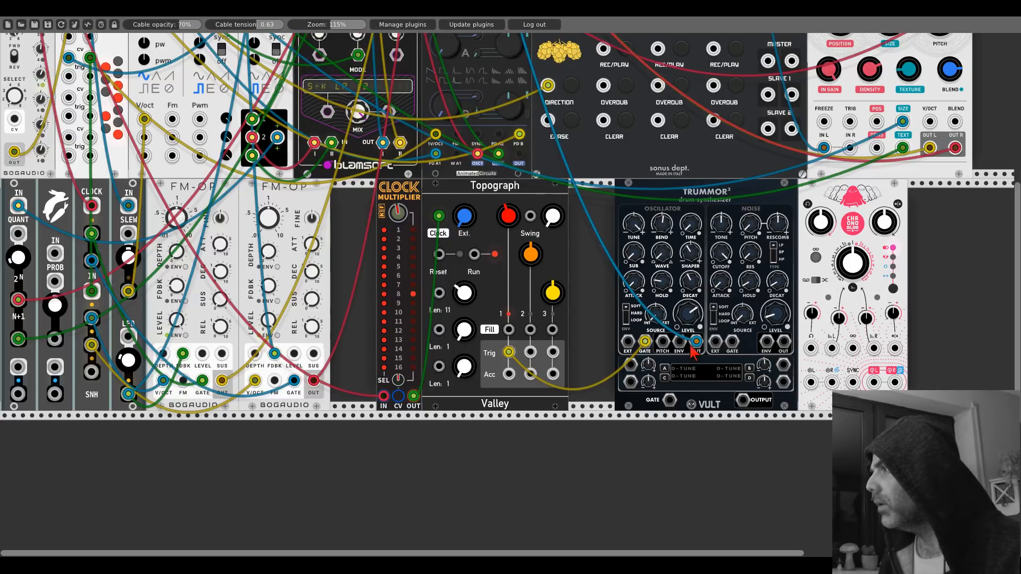
drag(696, 341, 811, 382)
scroll(875, 386, up, 10)
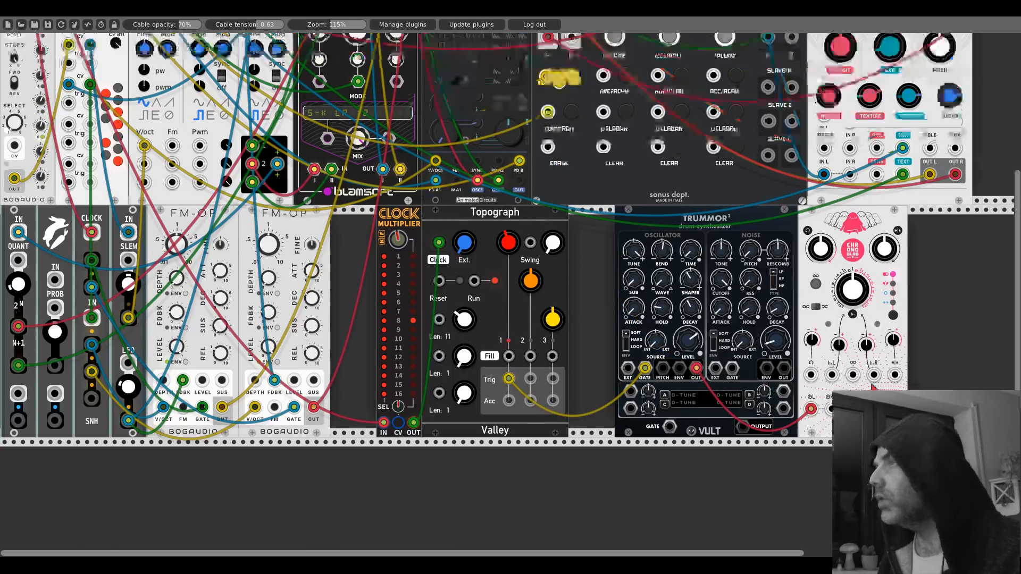
scroll(449, 72, down, 10)
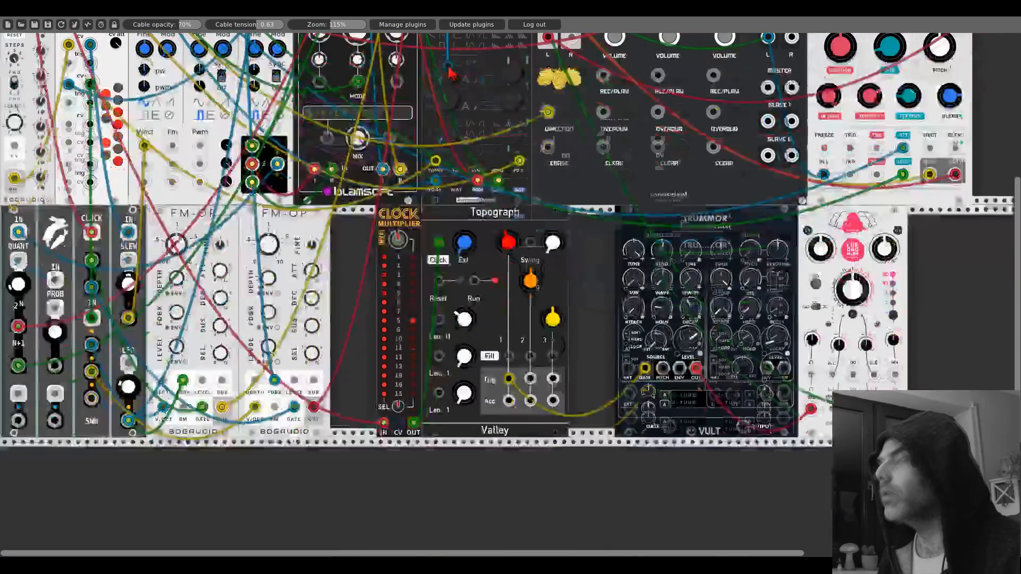
Cycle Chronoblob2's LED selector to the blue setting and check the module's delay mode options
click(894, 316)
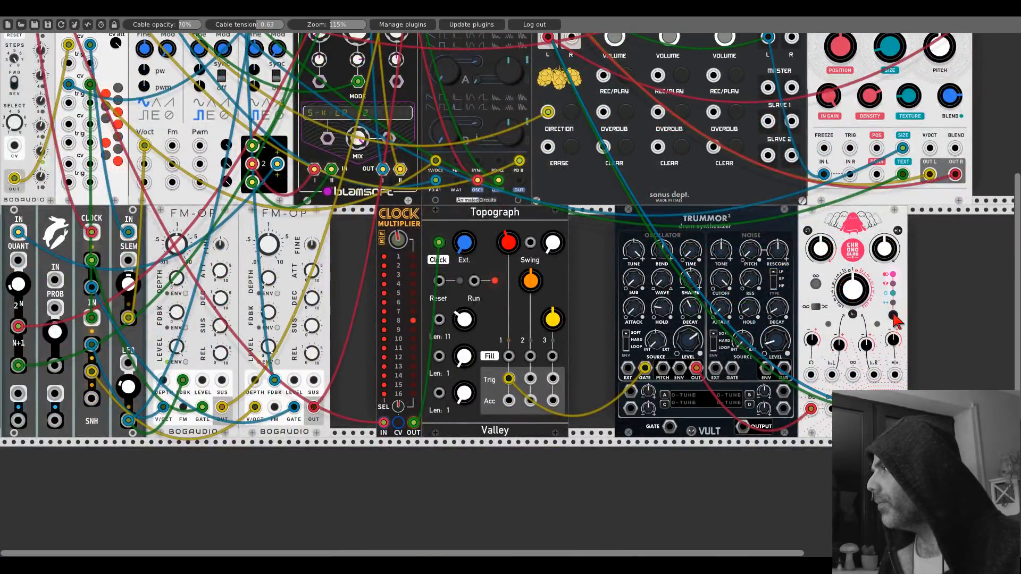
click(893, 315)
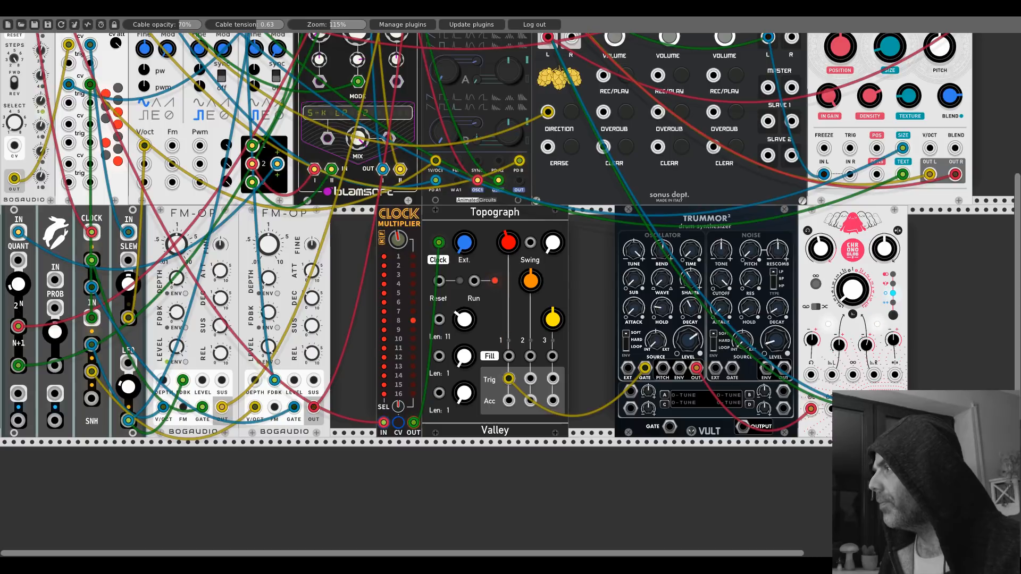
right_click(866, 345)
right_click(833, 351)
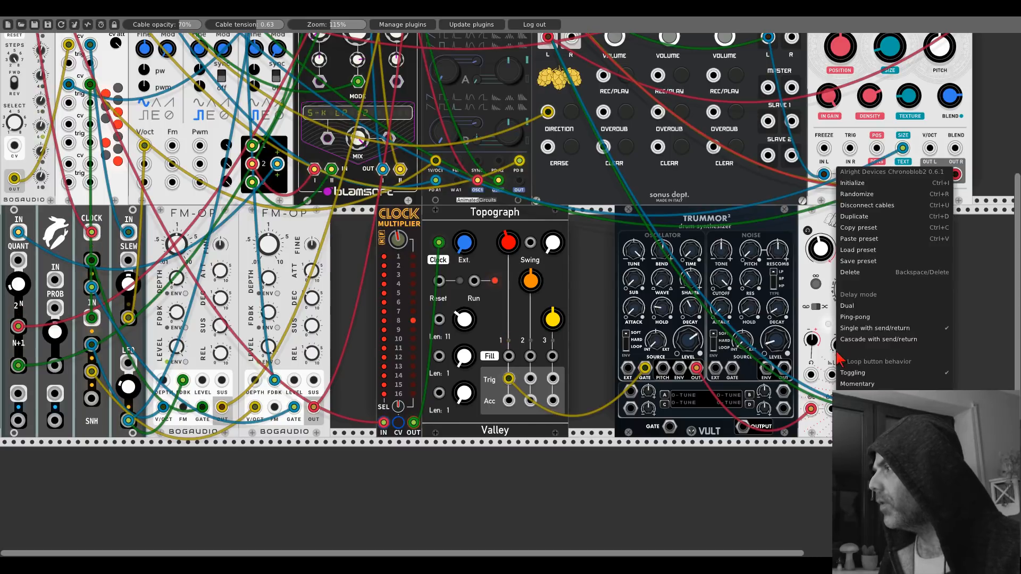
click(827, 341)
right_click(838, 344)
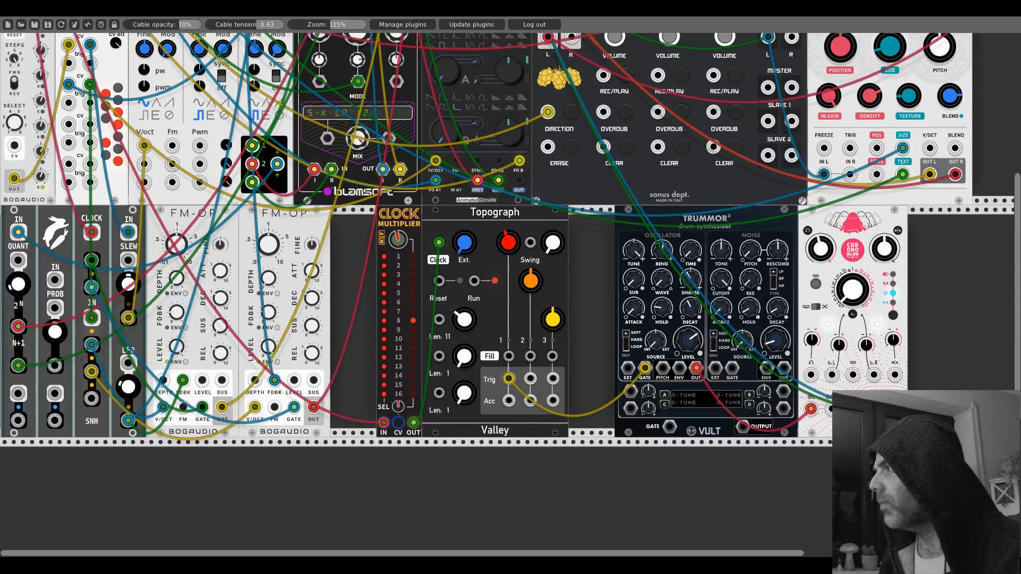
Toggle Chronoblob2's loop button on and back off
click(816, 286)
click(817, 284)
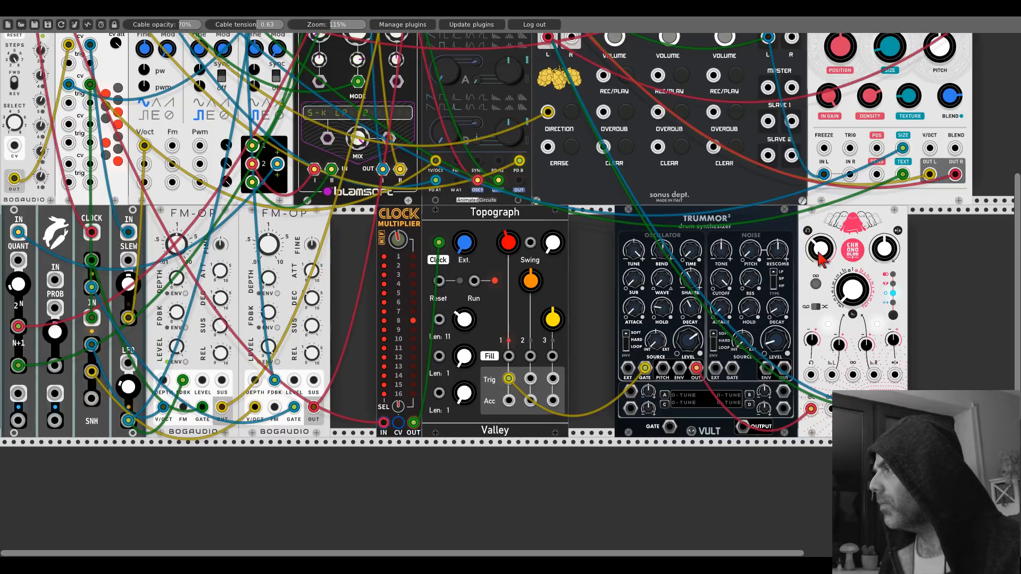
Turn up the DECAY and WAVE knobs in Trummor's oscillator section
drag(686, 311, 686, 218)
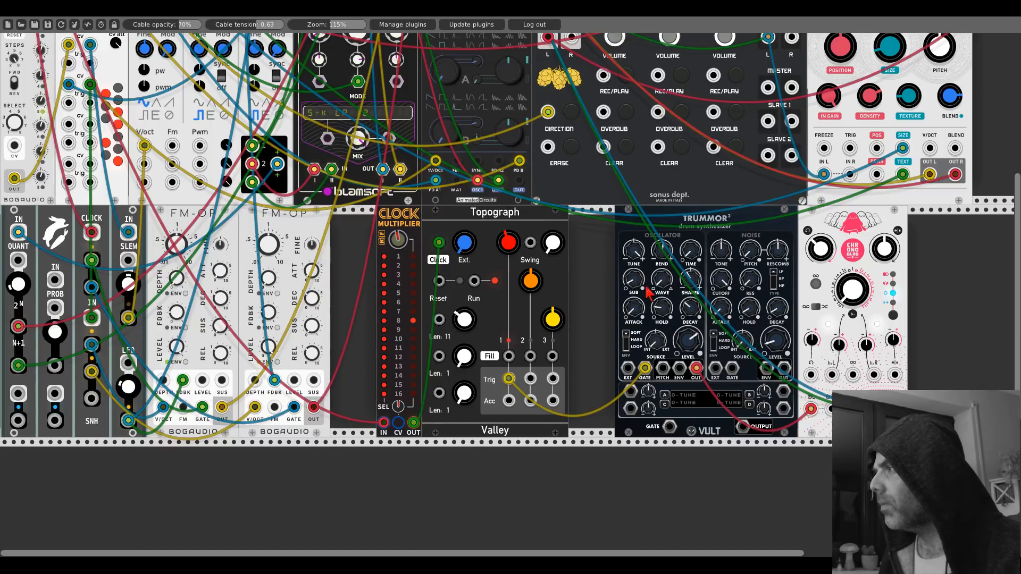
drag(661, 280, 661, 213)
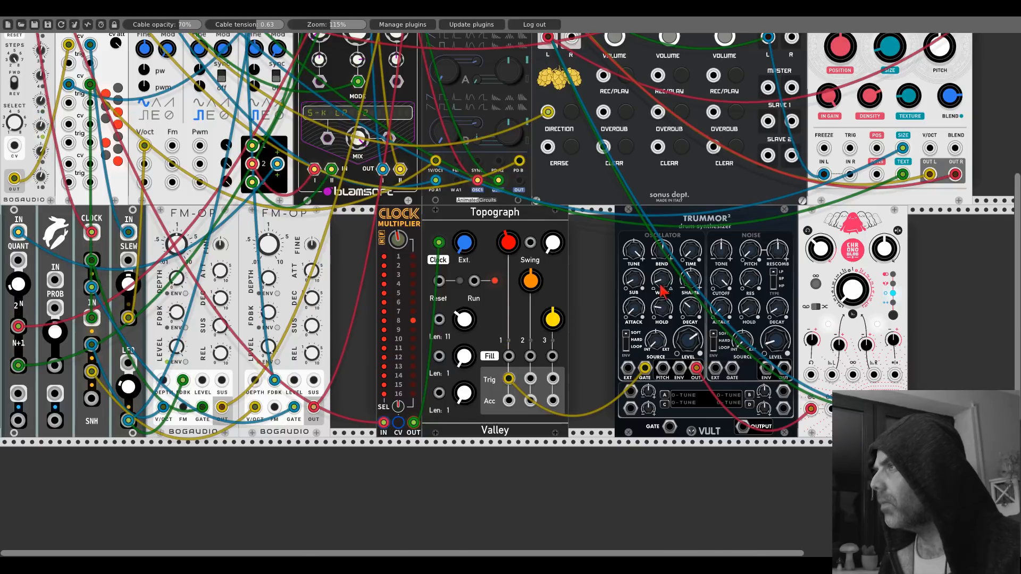
Move Trummor directly beside Topograph and place Chronoblob2 directly against Trummor, closing the gaps in the row
scroll(663, 291, up, 5)
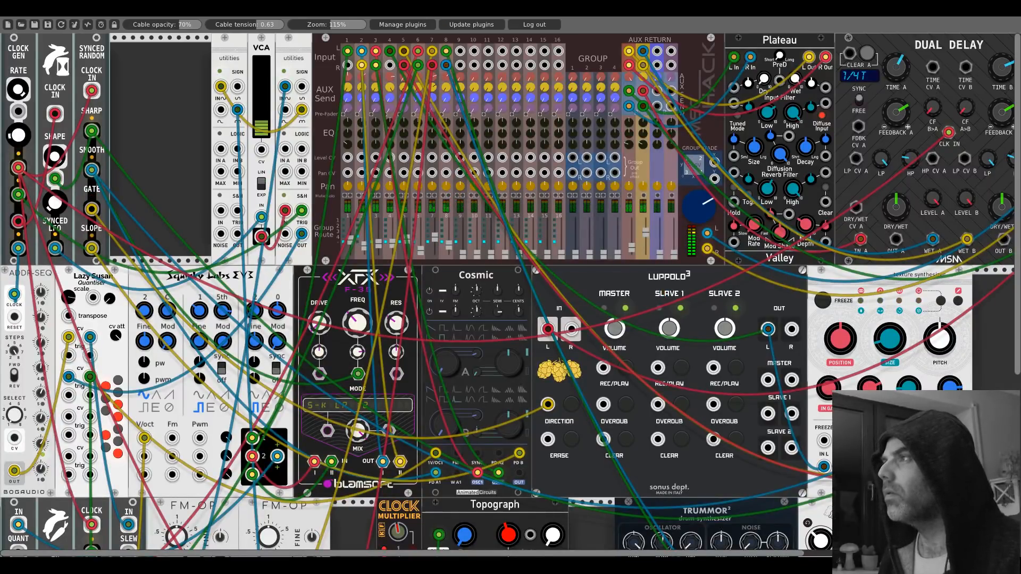
scroll(636, 332, down, 5)
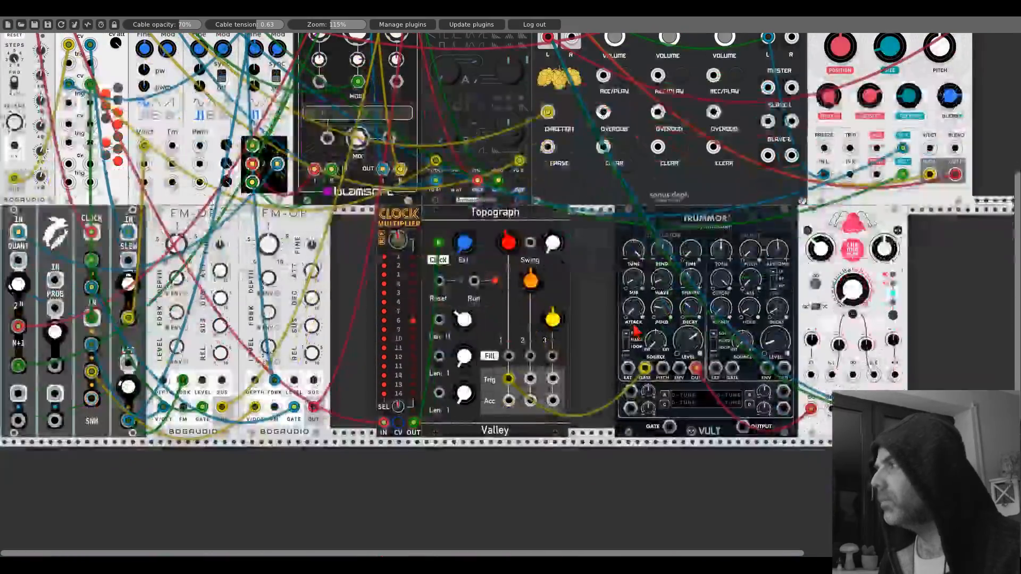
drag(634, 223, 585, 219)
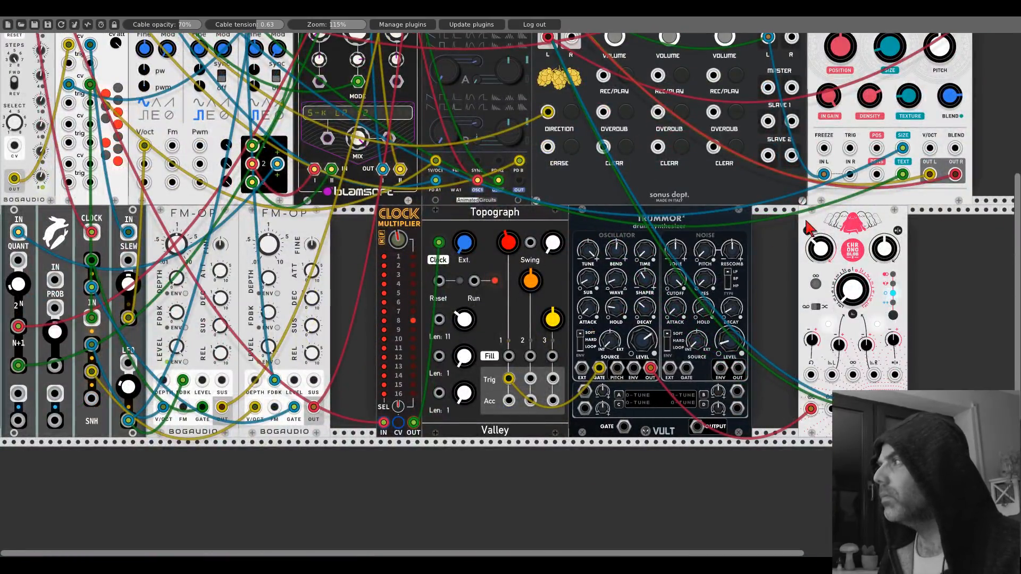
drag(808, 227, 761, 218)
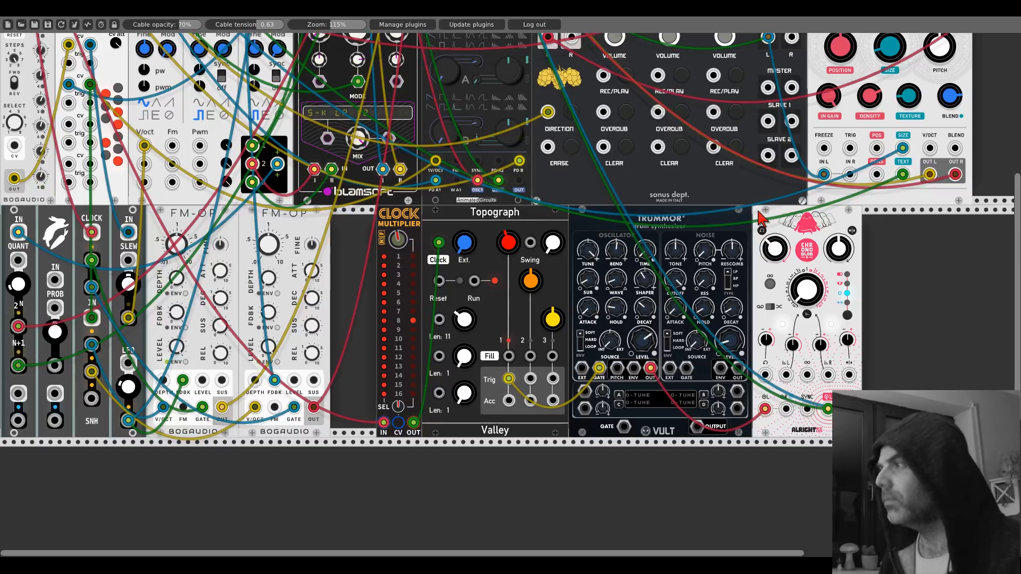
Patch Topograph's Trig 2 into Trummor's noise GATE and Trummor's noise OUT into mixer channel 9
drag(530, 378, 687, 368)
scroll(719, 372, up, 6)
scroll(719, 377, down, 5)
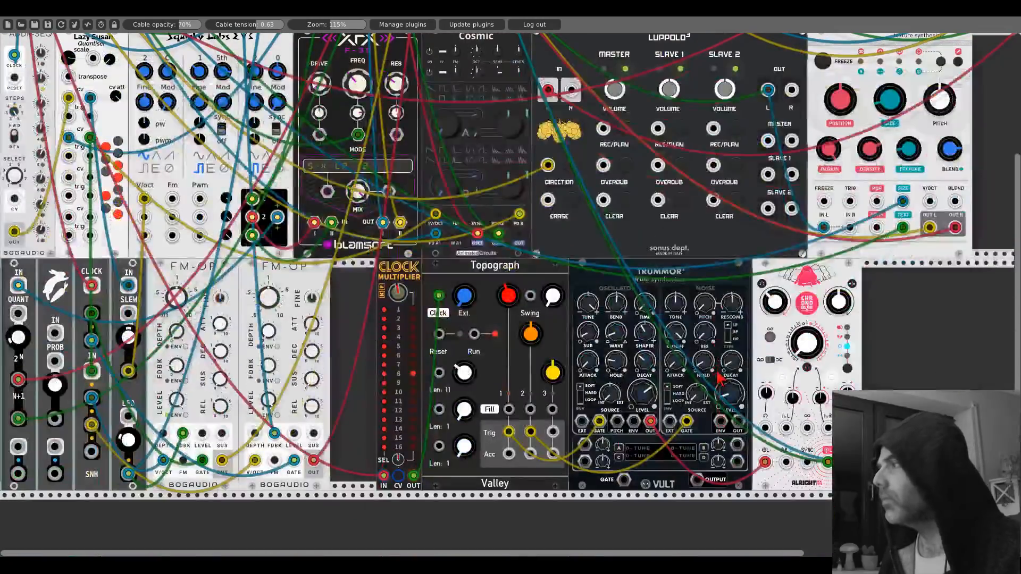
scroll(719, 378, up, 5)
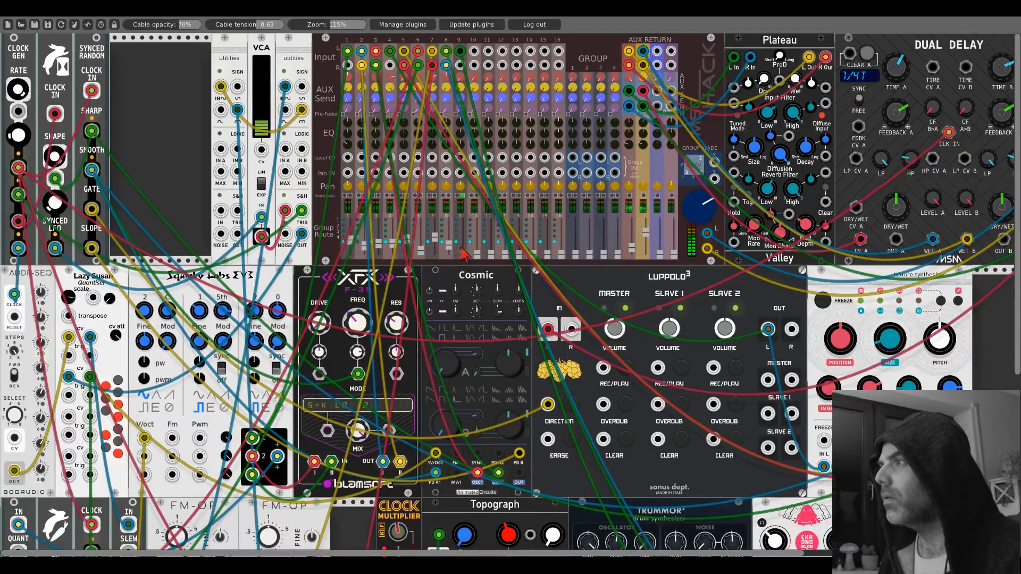
Set the length of Topograph's second Euclidean sequence to 7
scroll(592, 372, down, 3)
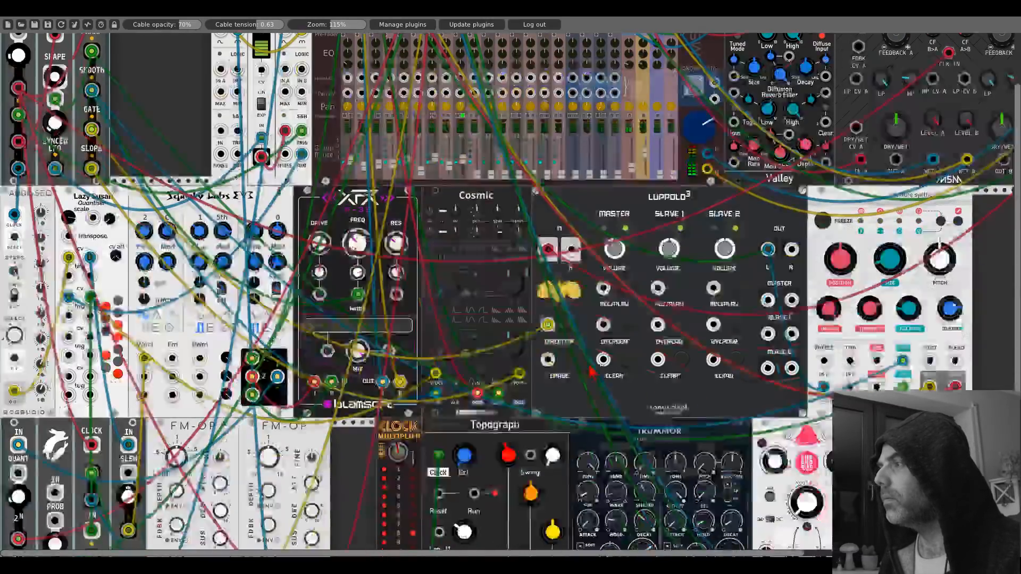
scroll(592, 372, down, 4)
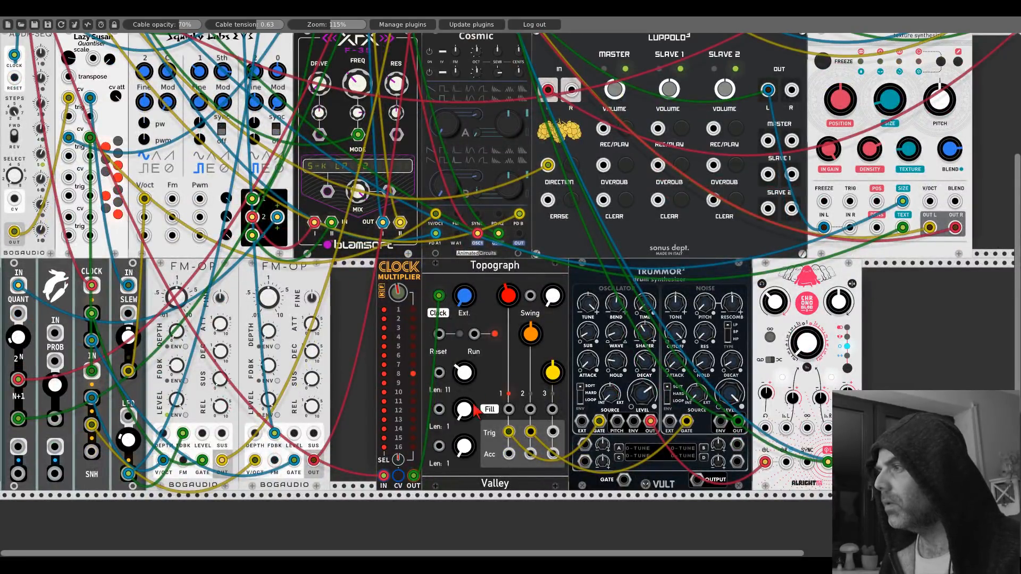
drag(475, 411, 475, 391)
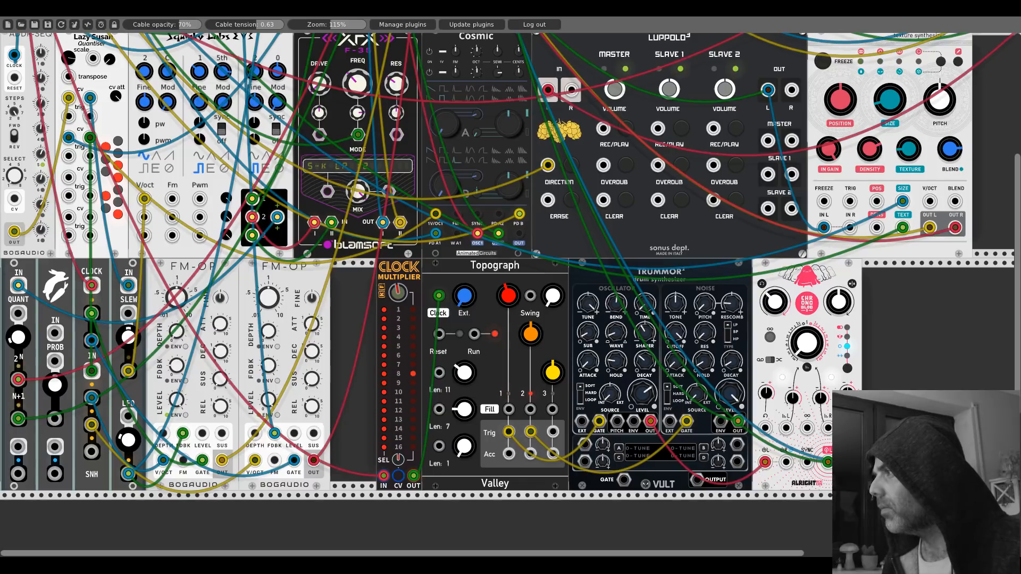
scroll(731, 303, up, 5)
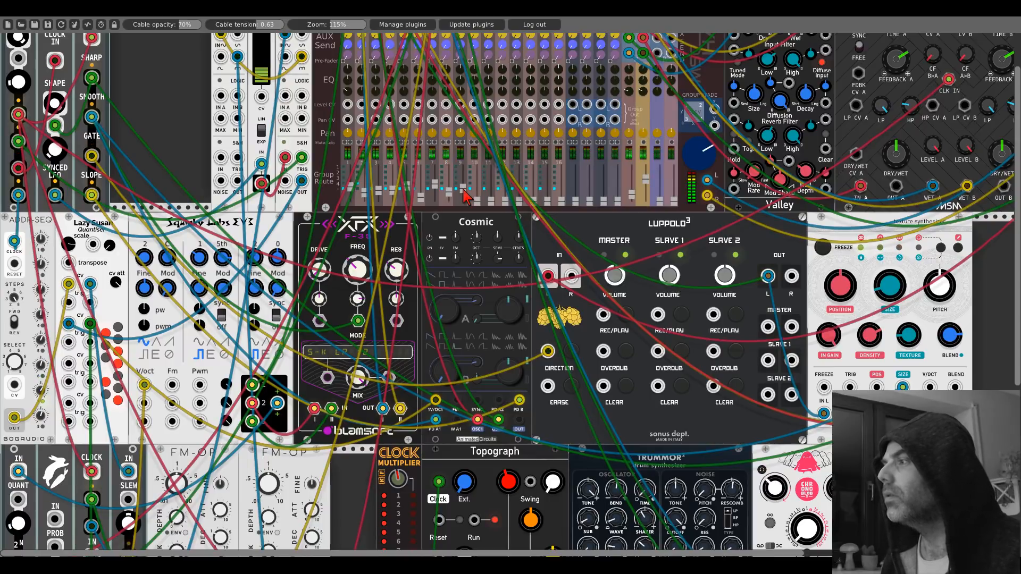
Try to patch a Clock Gen output into Topograph's Reset input
scroll(464, 197, down, 7)
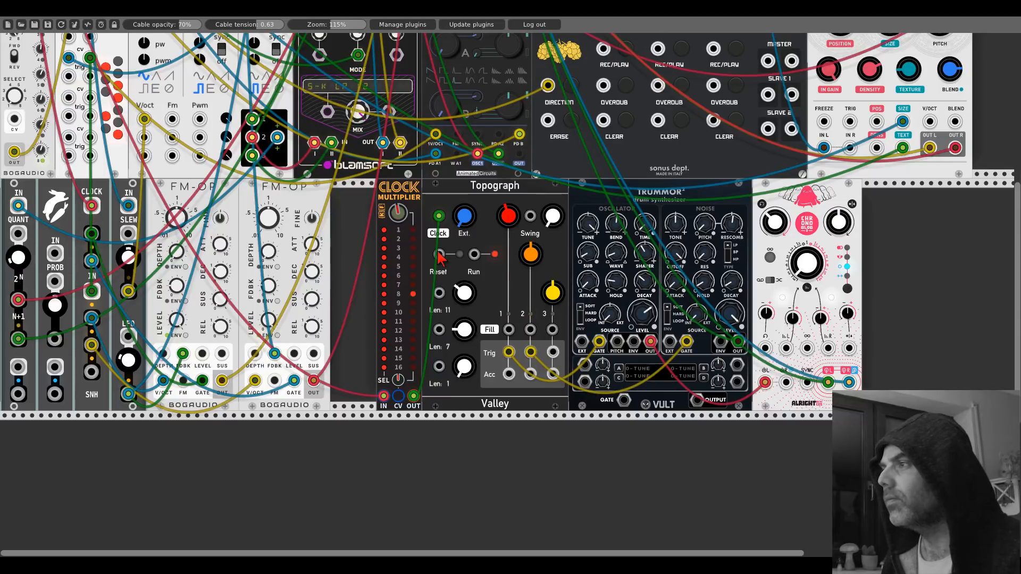
scroll(439, 257, up, 8)
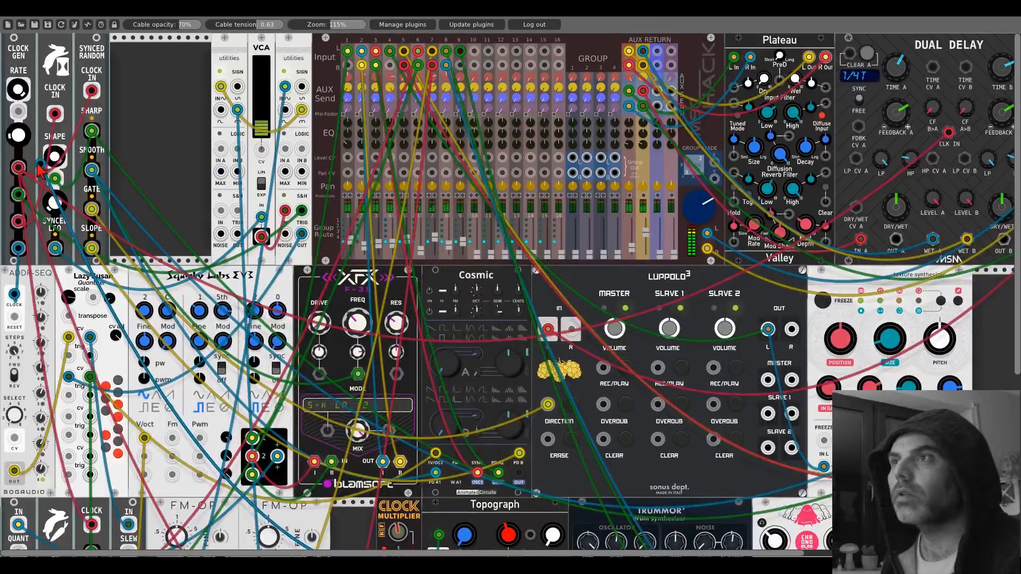
scroll(441, 290, down, 7)
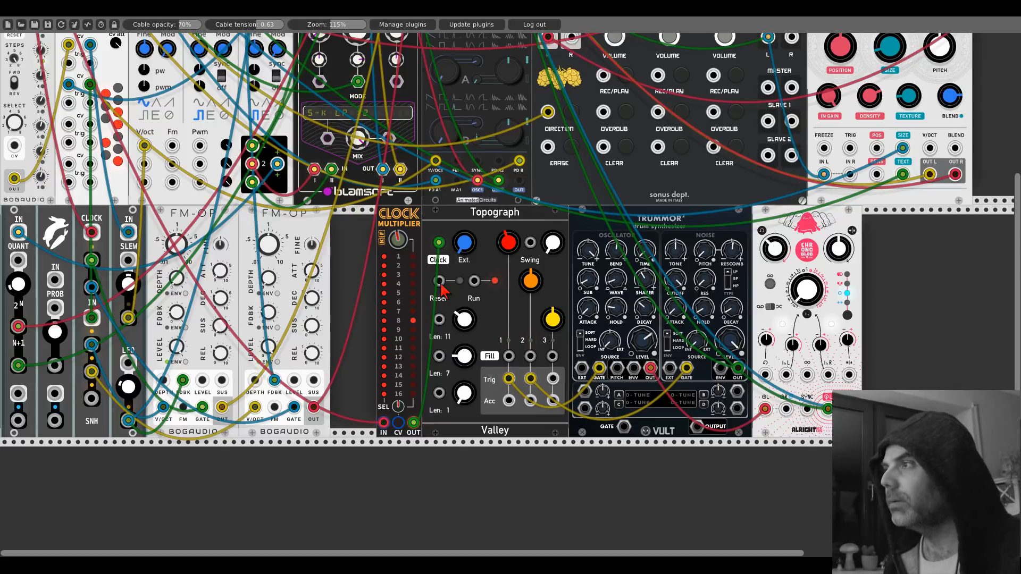
Turn up the fill of Topograph's second Euclidean sequence with the orange knob
drag(530, 285, 530, 232)
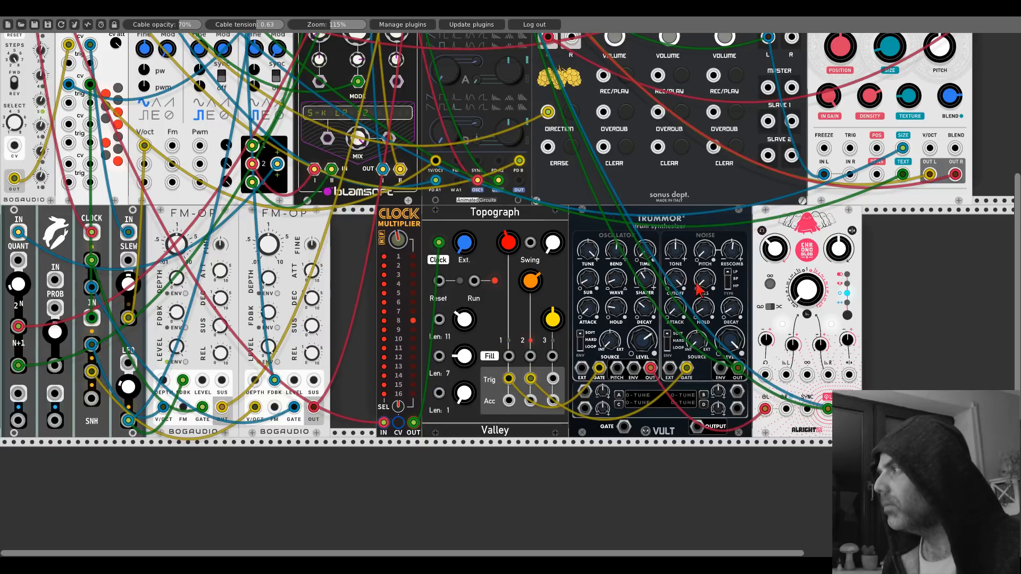
scroll(625, 293, up, 5)
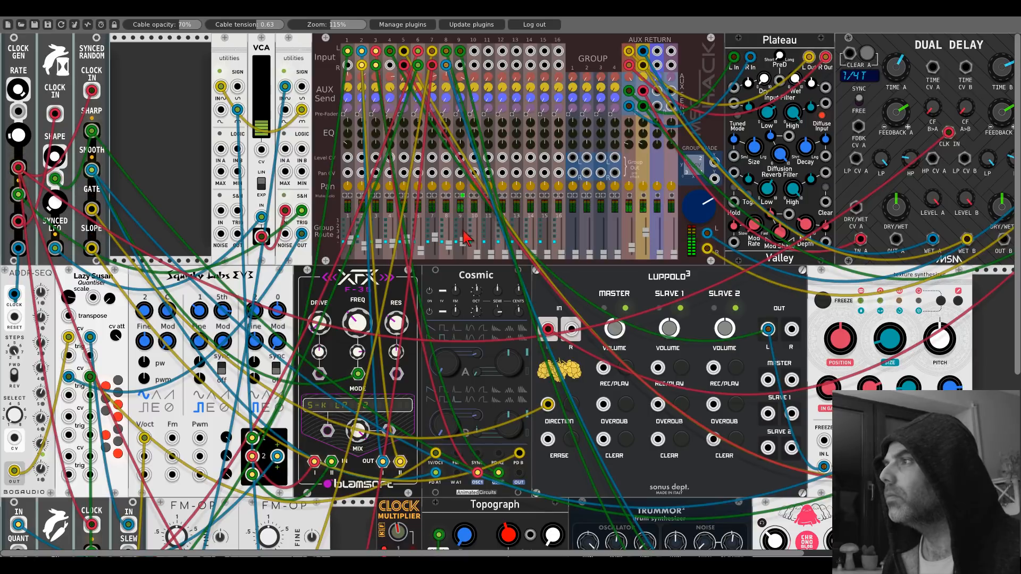
scroll(510, 292, down, 5)
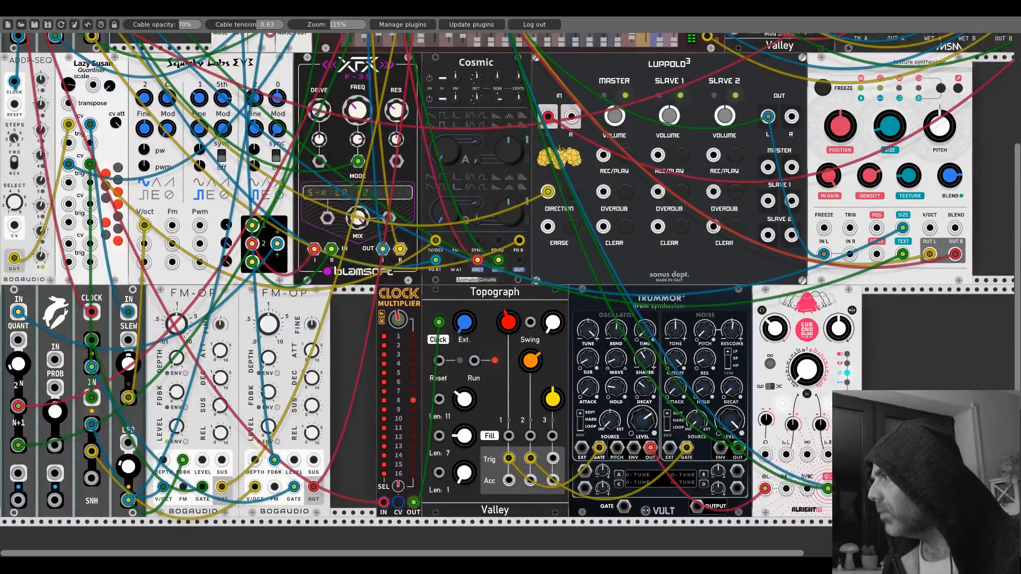
scroll(671, 375, up, 5)
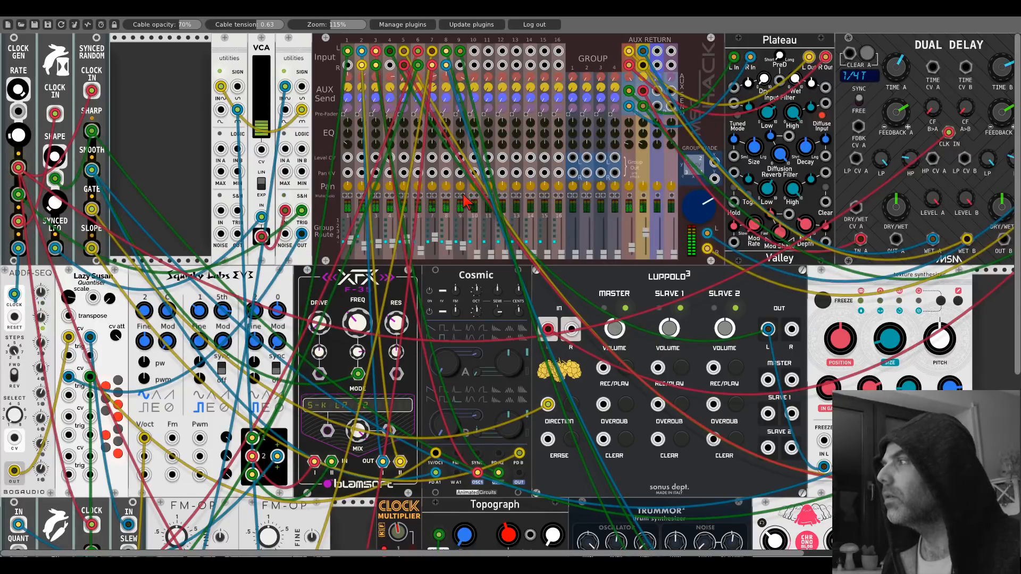
scroll(776, 266, down, 7)
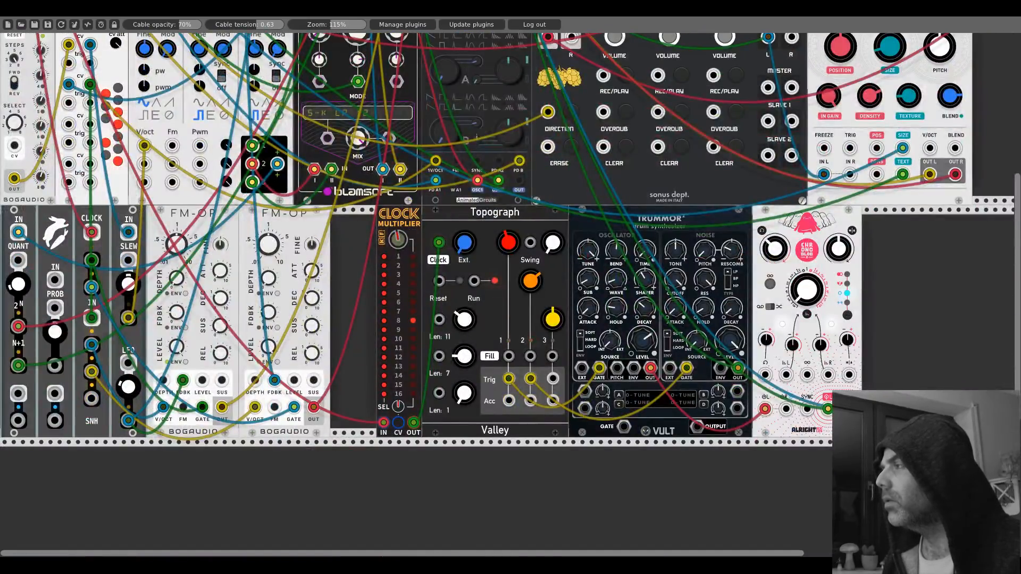
Turn up Trummor's noise RESCOMB and modulate it by patching Synced Random's SHARP output into Trummor's modulation input B
drag(735, 247, 734, 230)
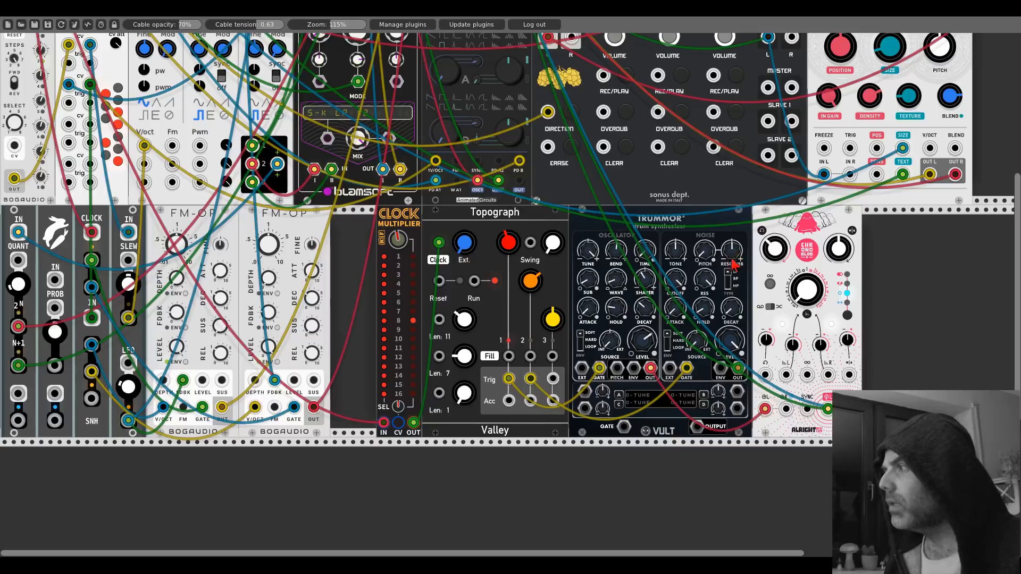
drag(736, 395, 121, 134)
scroll(736, 396, up, 10)
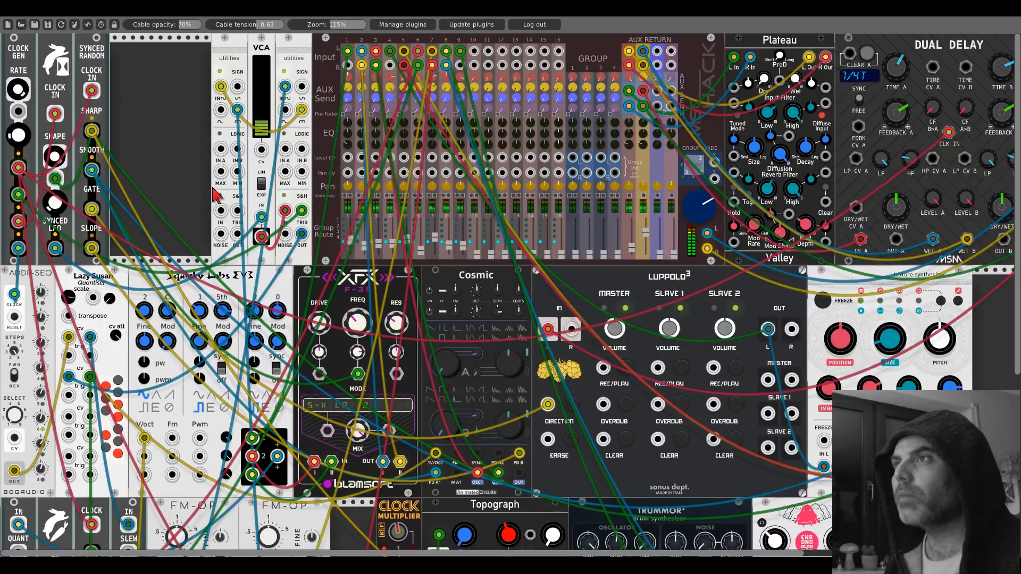
scroll(713, 222, down, 11)
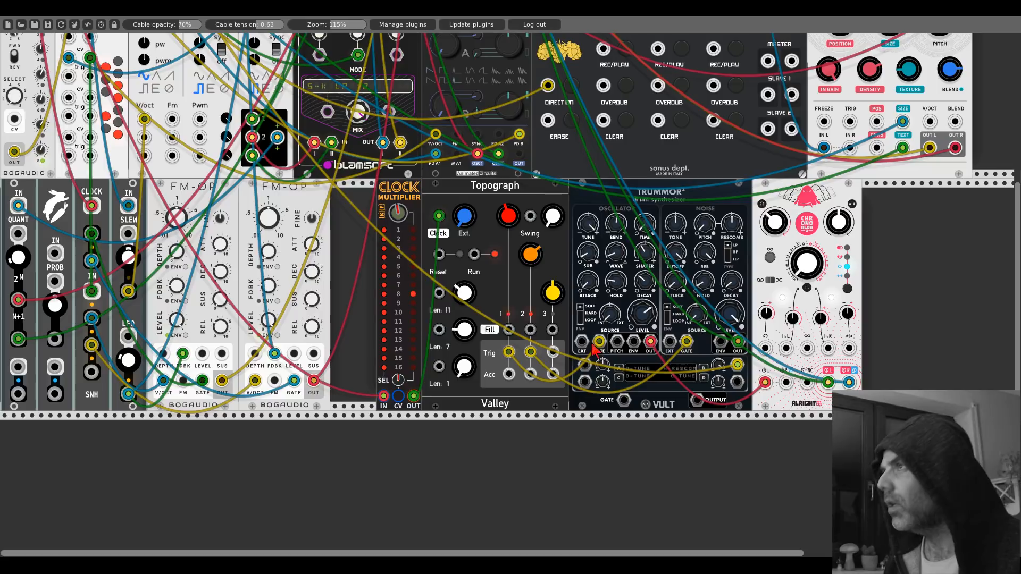
Patch Synced Random's SHARP output into the Pan CV input of mixer channel 9
scroll(375, 290, up, 5)
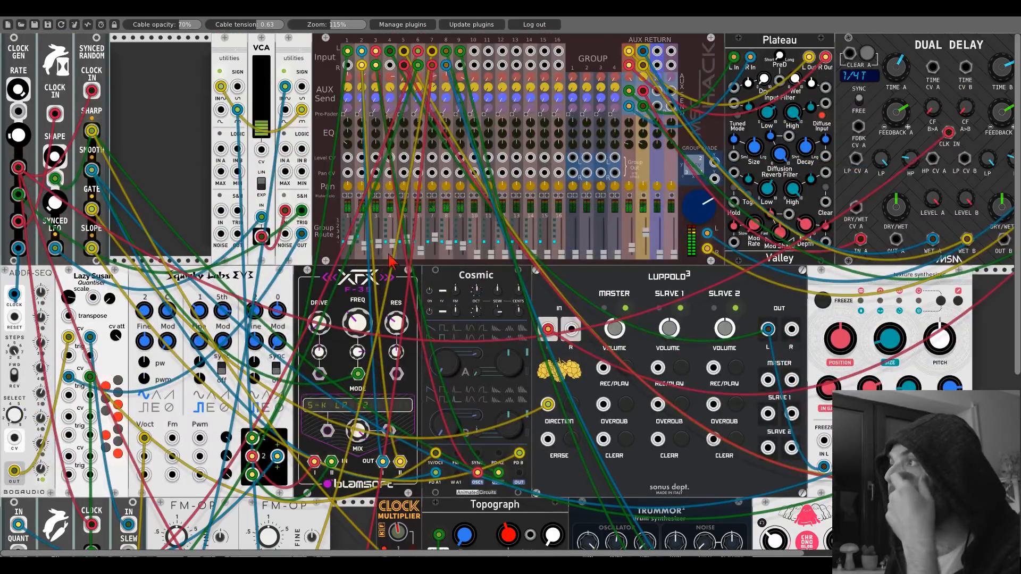
drag(460, 173, 91, 131)
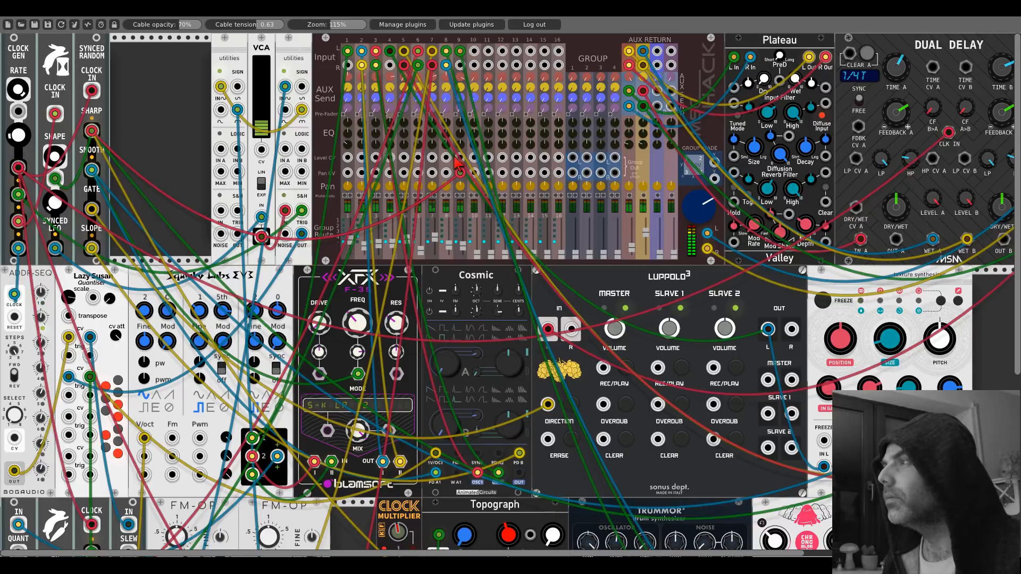
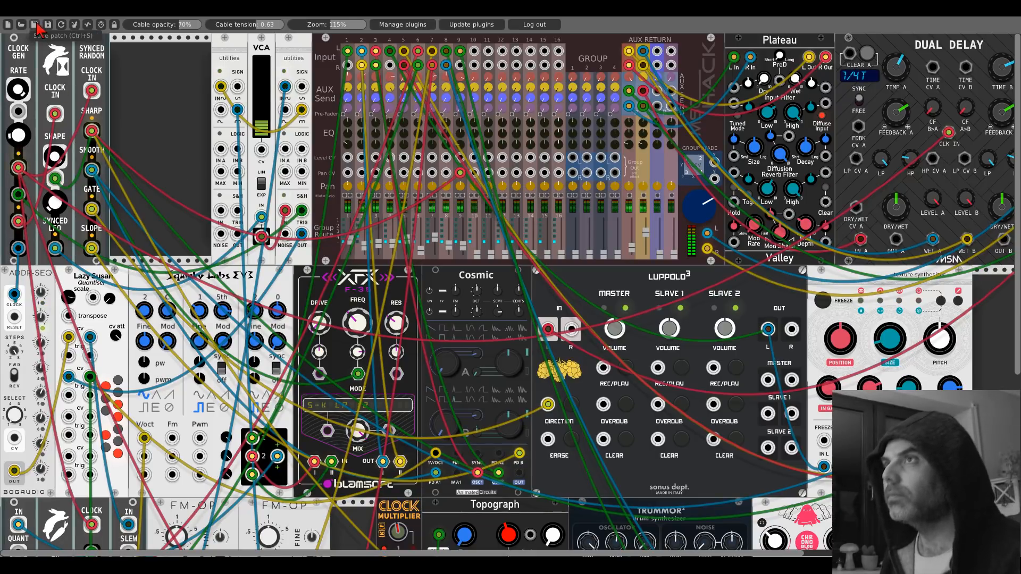
Patch Synced Random's SHARP output into Trummor's modulation input D and assign it to the noise DECAY
scroll(620, 287, down, 10)
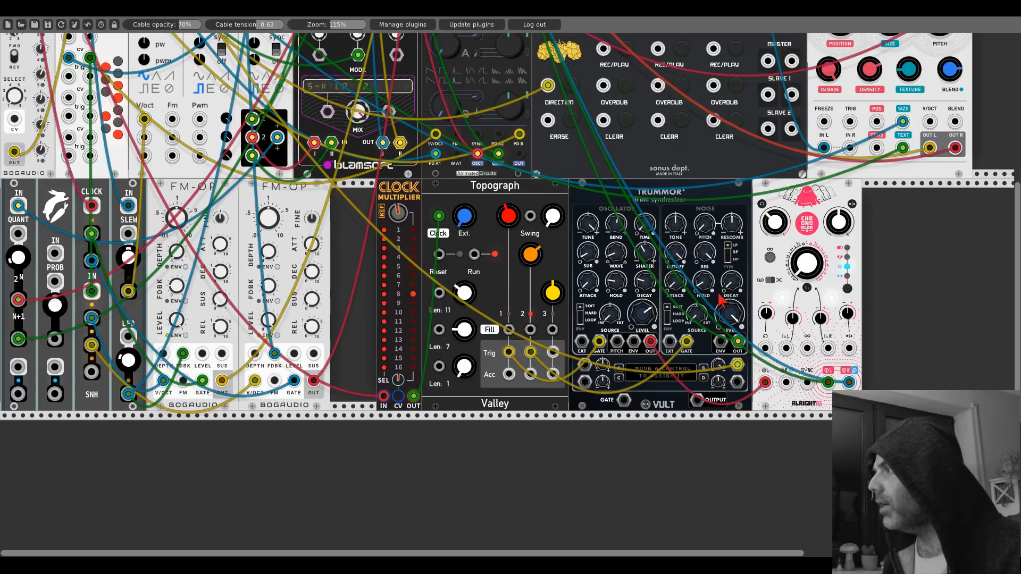
scroll(147, 186, up, 10)
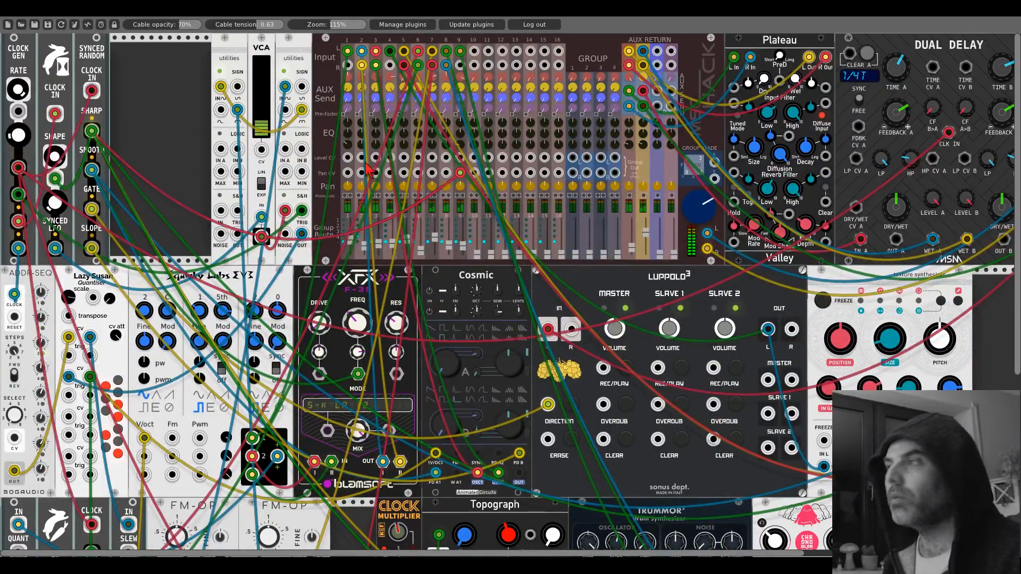
scroll(699, 346, down, 10)
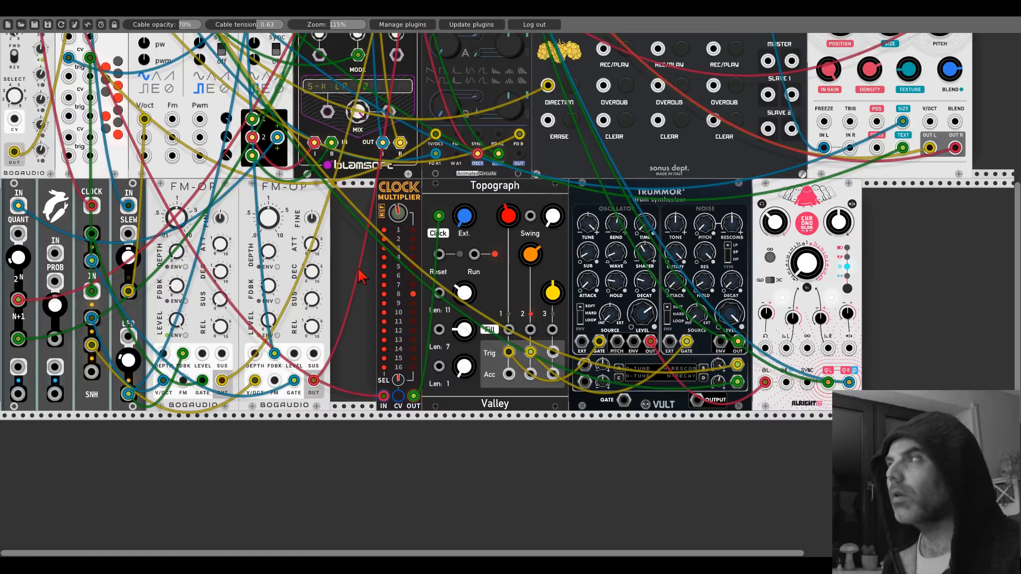
Try driving Topograph's Reset input with a cable from the clock modules, and remove that cable again
scroll(359, 276, up, 5)
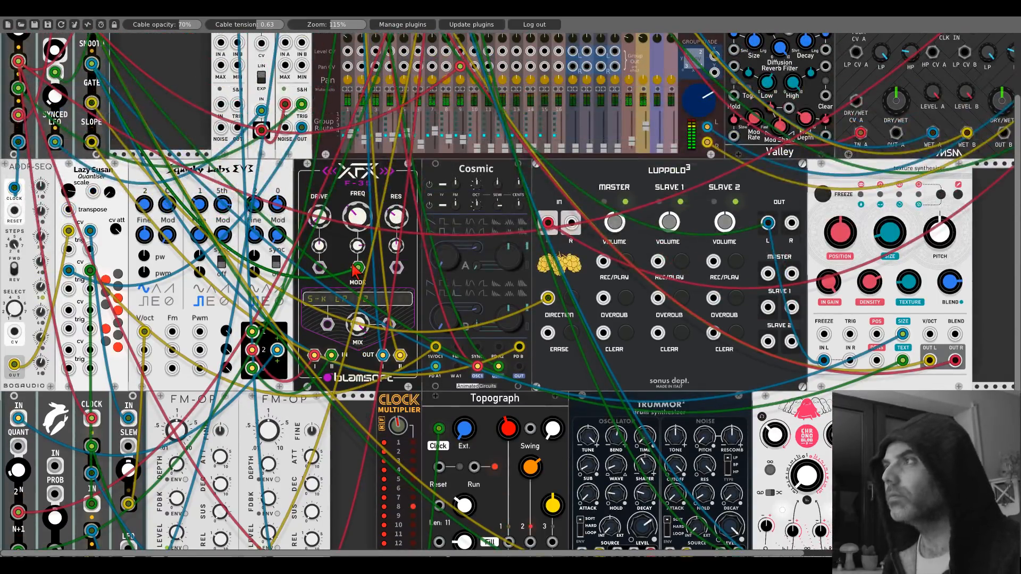
scroll(356, 271, up, 2)
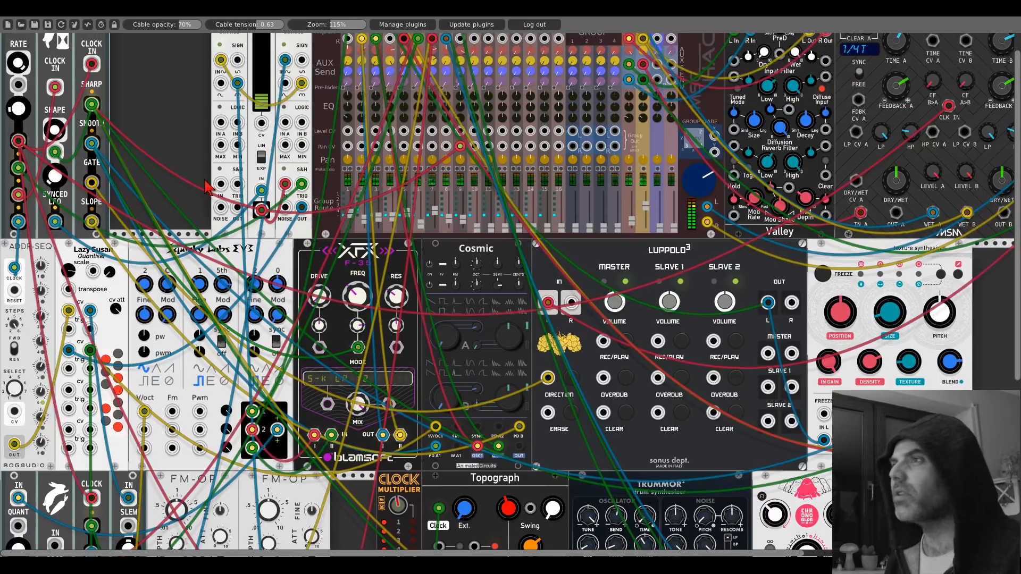
scroll(298, 229, up, 1)
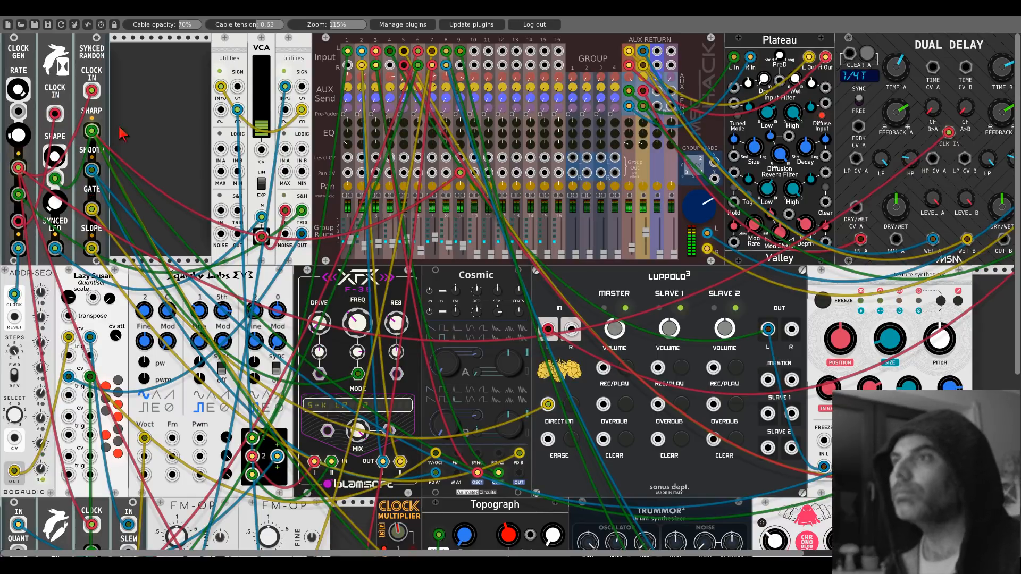
scroll(167, 133, down, 5)
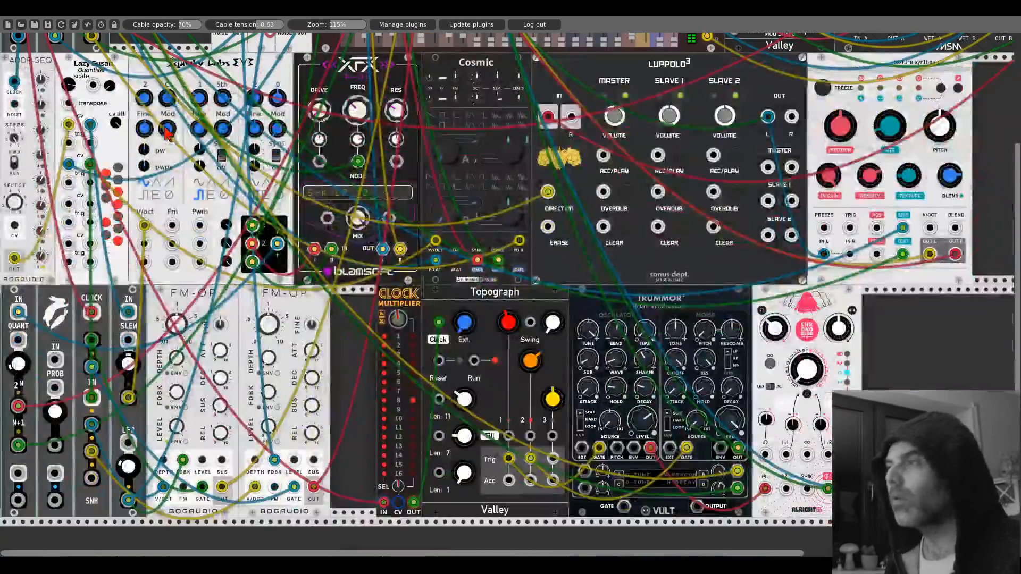
scroll(439, 366, up, 5)
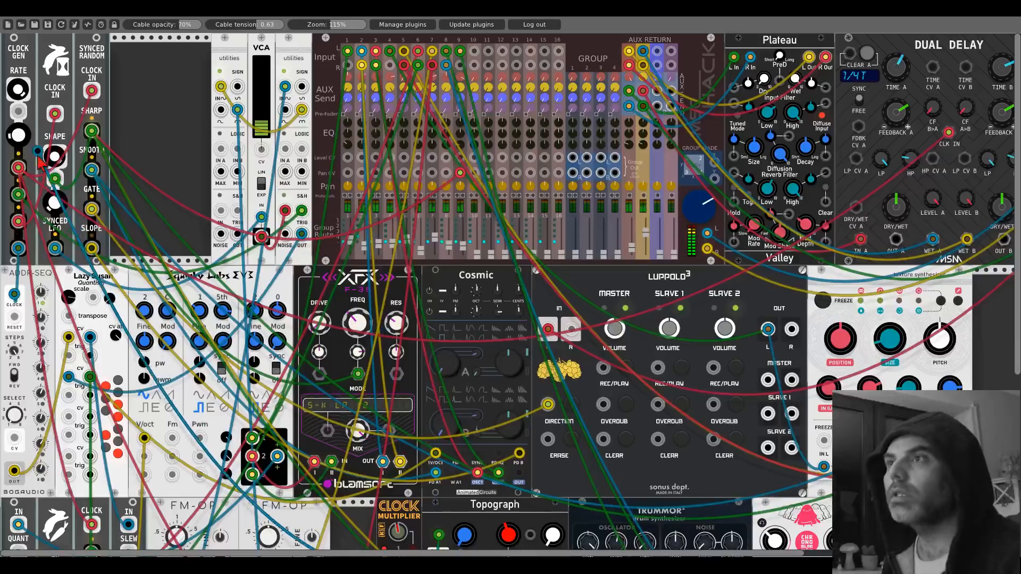
scroll(440, 298, down, 6)
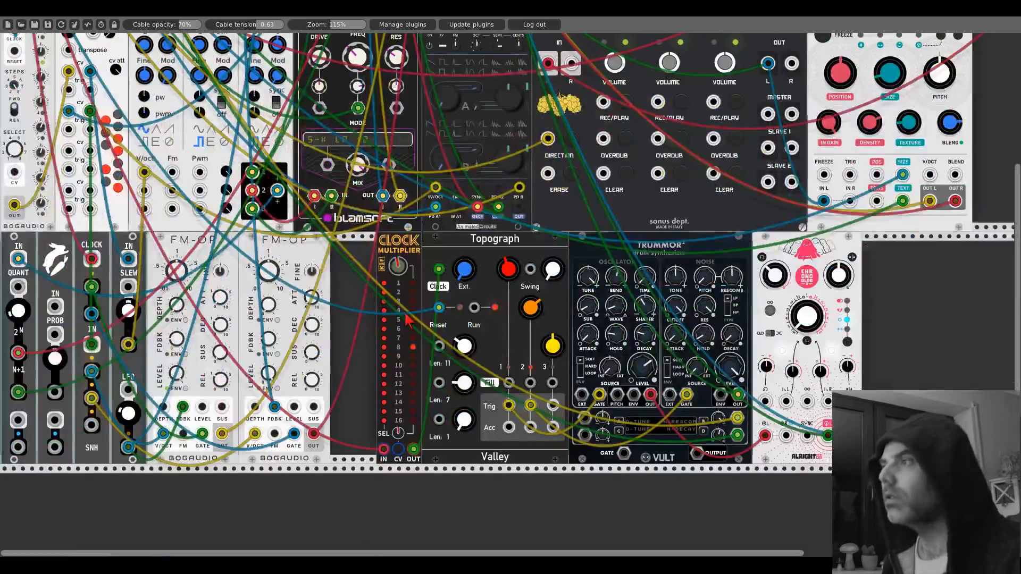
right_click(439, 309)
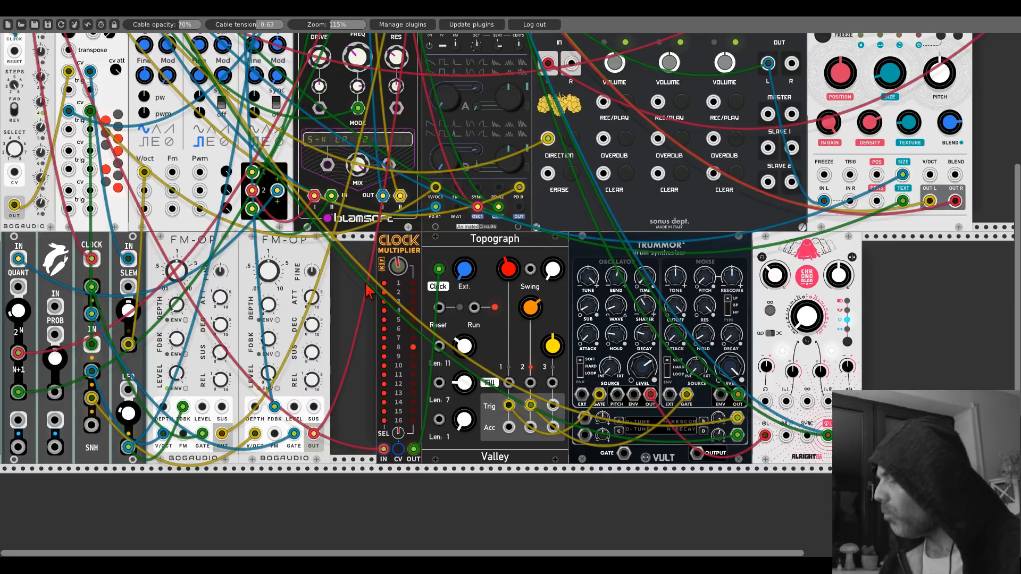
drag(896, 326, 630, 326)
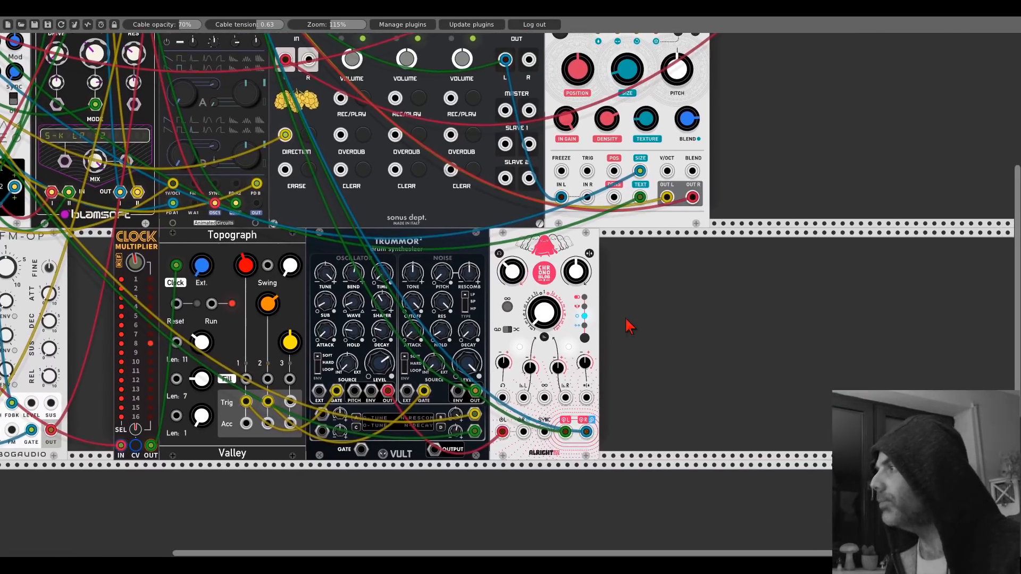
right_click(643, 321)
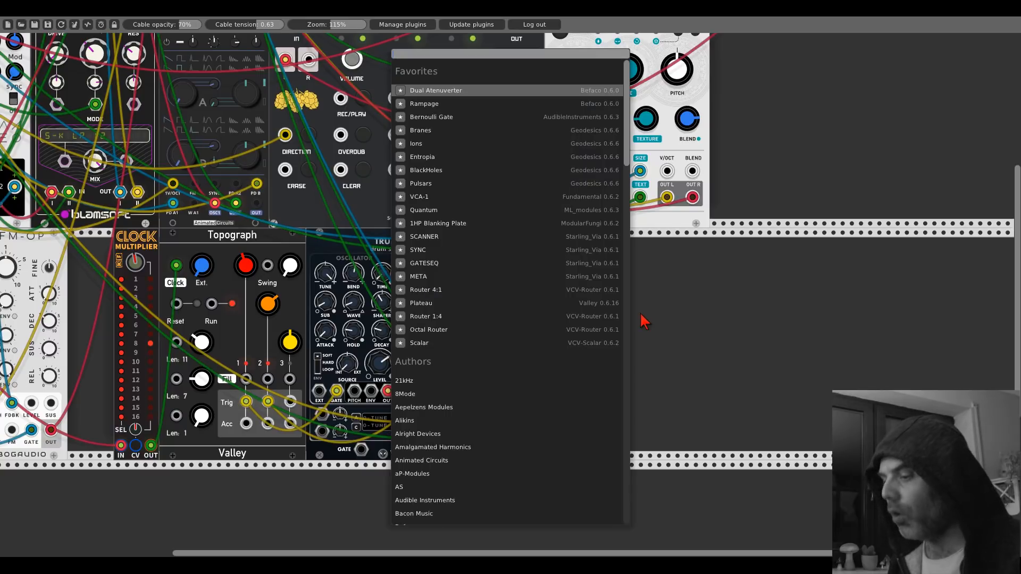
text(hora)
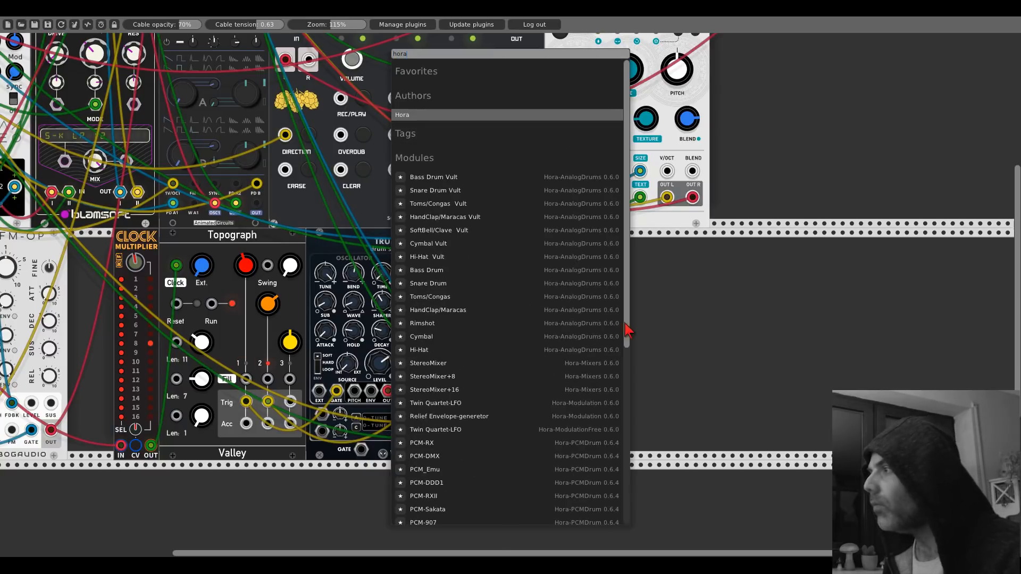
scroll(540, 376, down, 5)
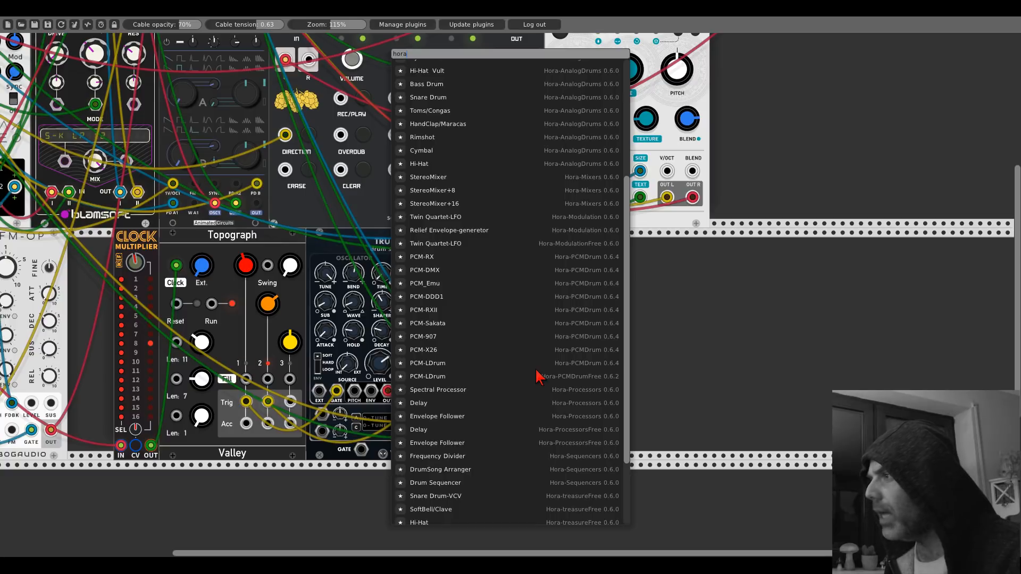
click(435, 377)
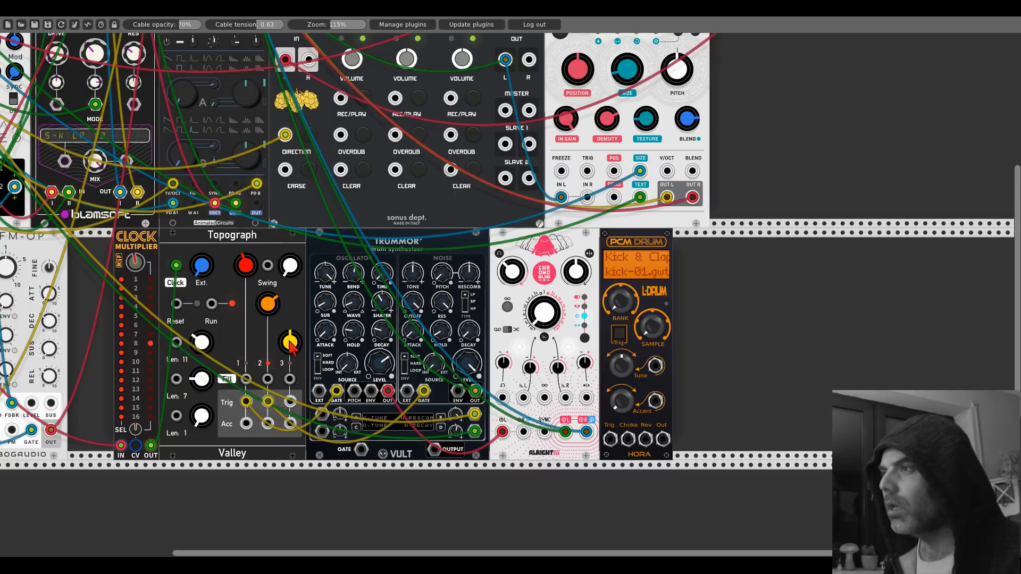
drag(291, 346, 291, 351)
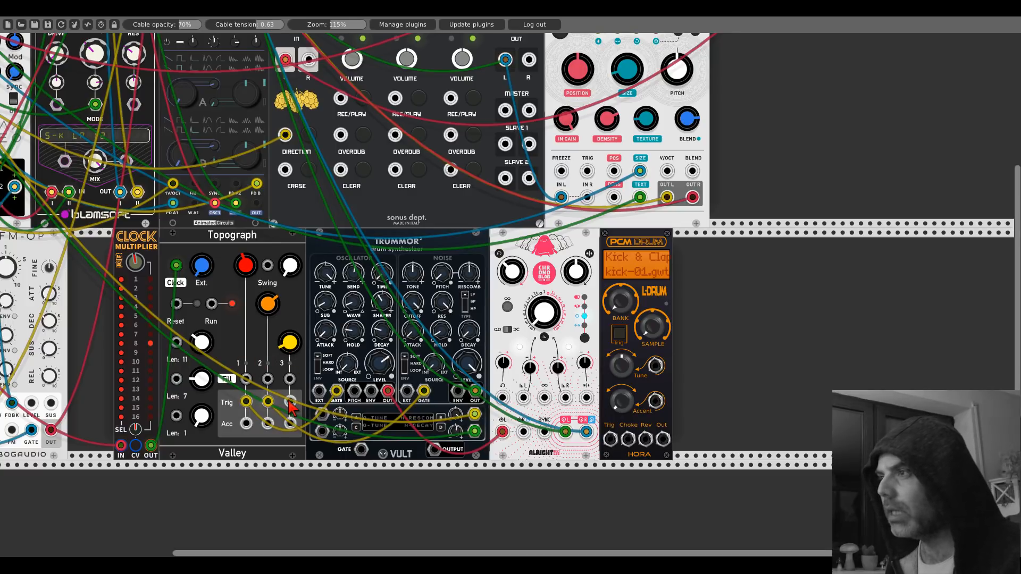
drag(290, 402, 610, 439)
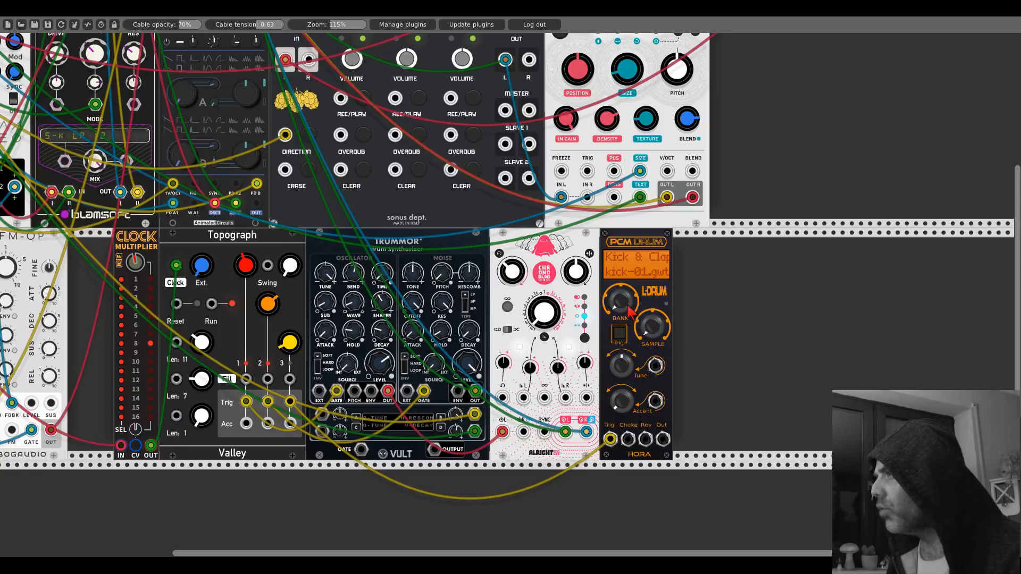
Load the cowbell-01 sample from PCM Drum's Extras bank and patch the drum's output into mixer channel 10
drag(621, 301, 655, 295)
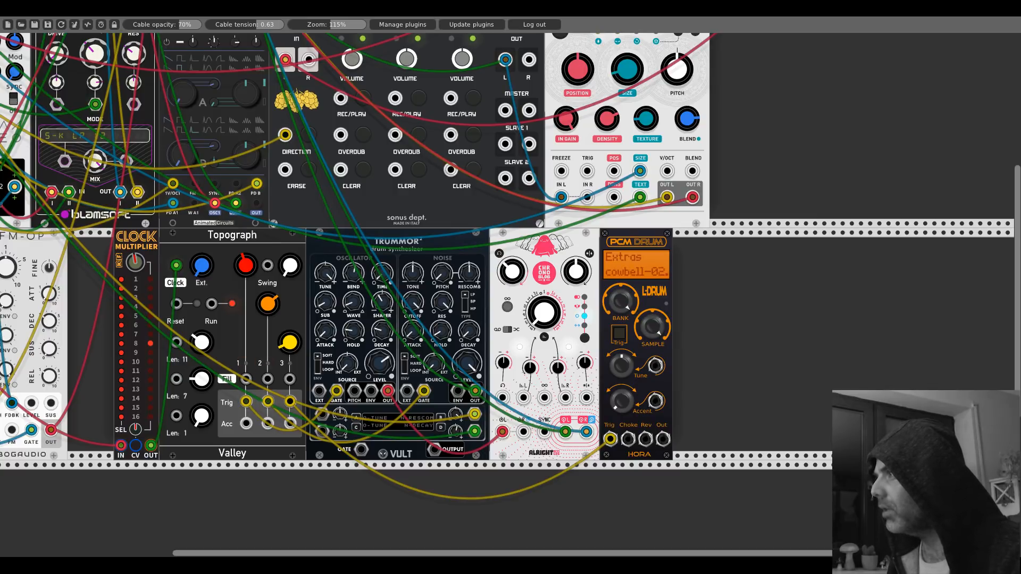
scroll(213, 53, up, 10)
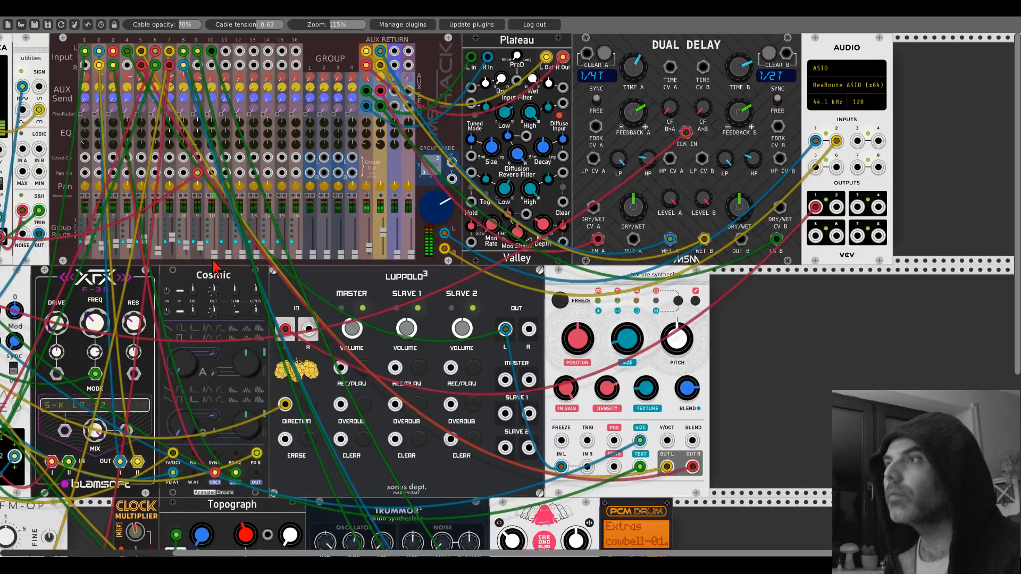
scroll(450, 394, down, 10)
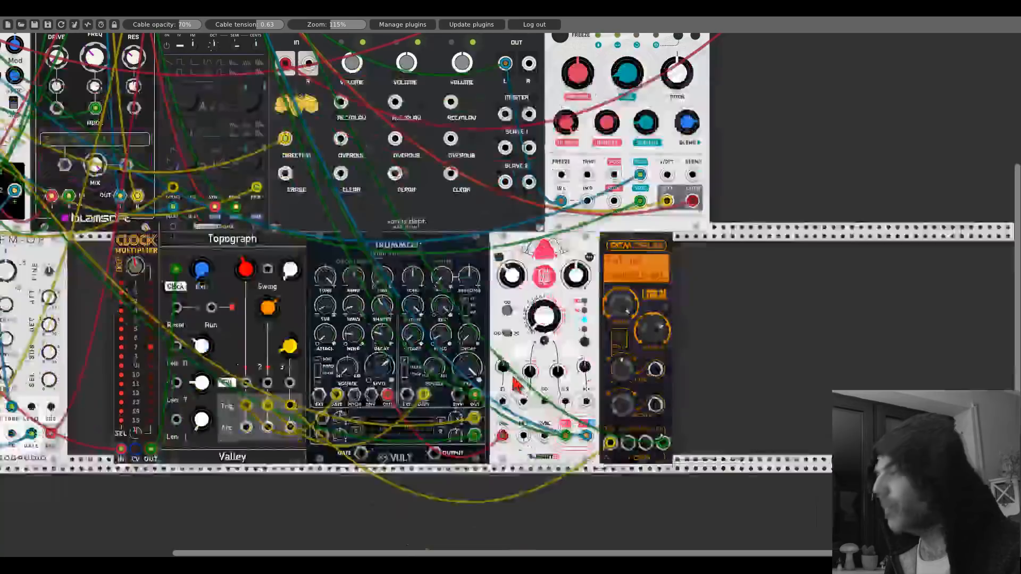
Set Topograph's third length to 13 and patch its Acc 3 output into PCM Drum's Rev input
drag(201, 420, 201, 415)
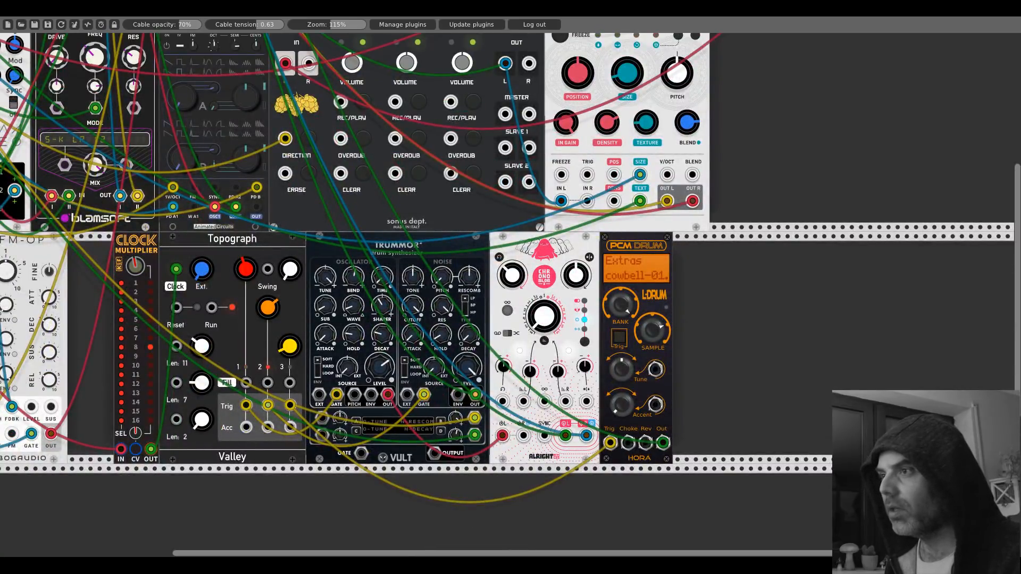
drag(295, 349, 295, 320)
drag(207, 425, 207, 424)
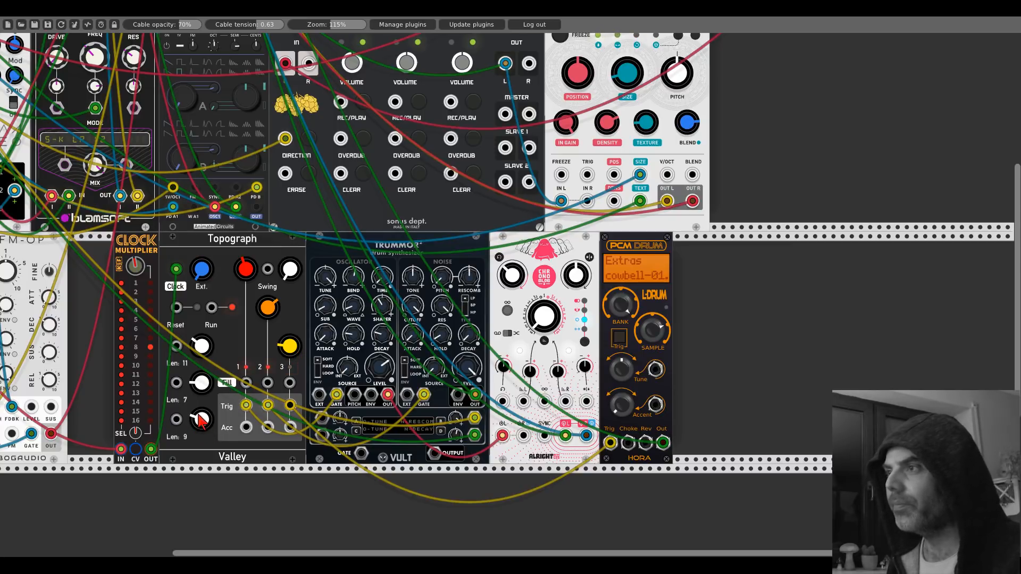
drag(200, 419, 203, 419)
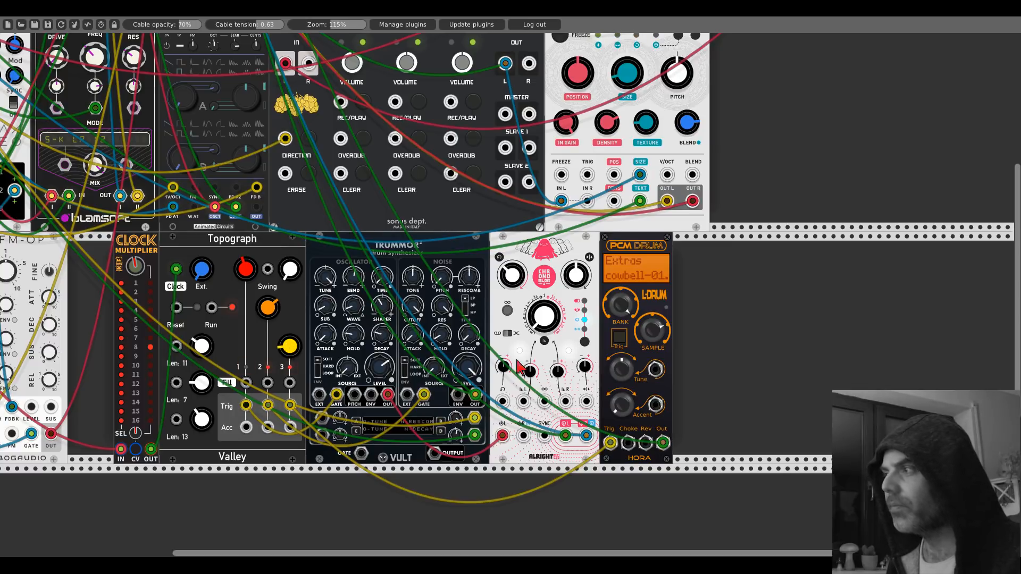
drag(289, 426, 646, 442)
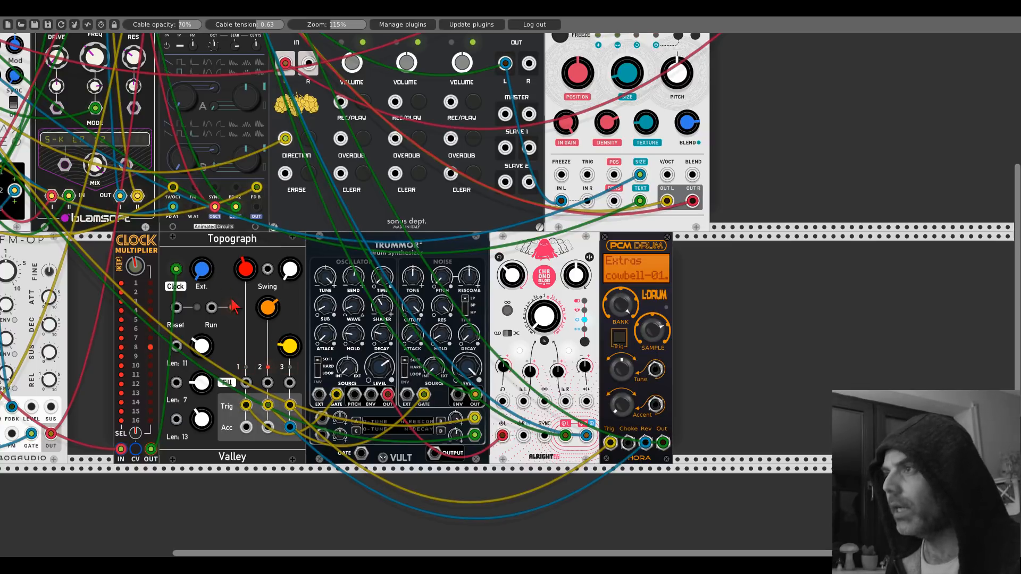
Try driving Topograph's Reset input from a Clock Gen output
drag(175, 309, 19, 167)
scroll(14, 123, up, 9)
scroll(59, 196, down, 8)
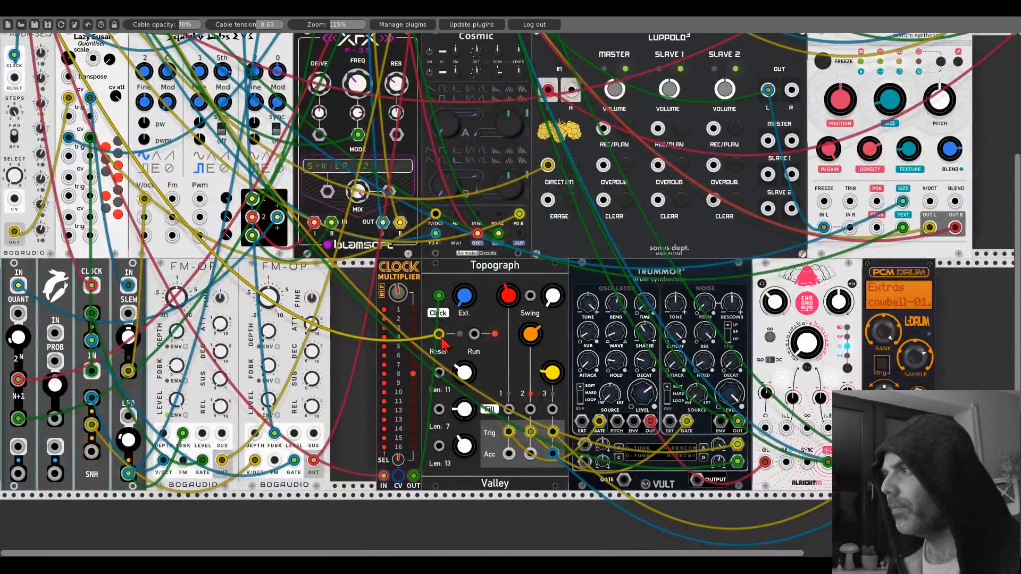
scroll(453, 232, up, 9)
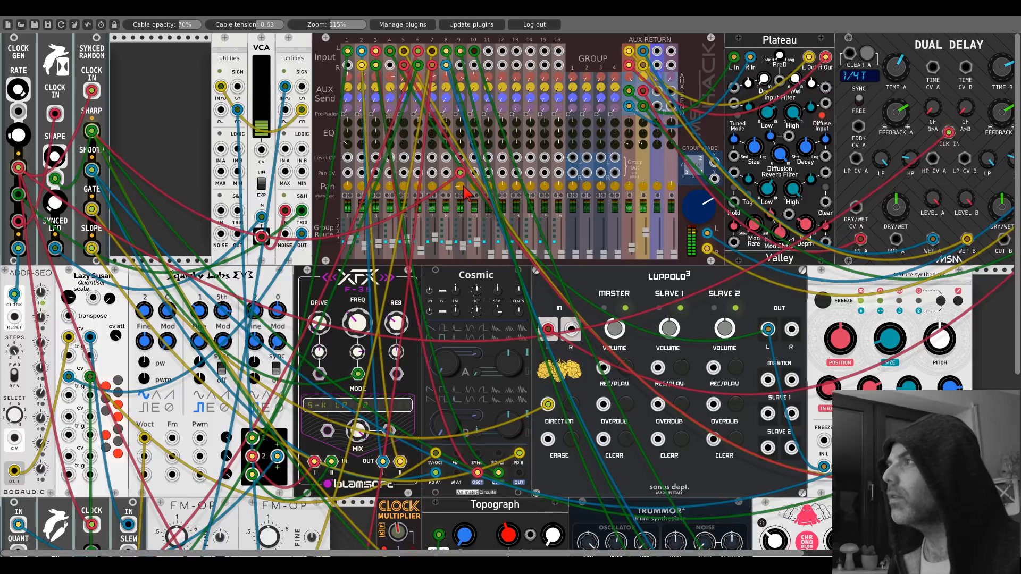
scroll(529, 185, down, 1)
scroll(532, 186, down, 8)
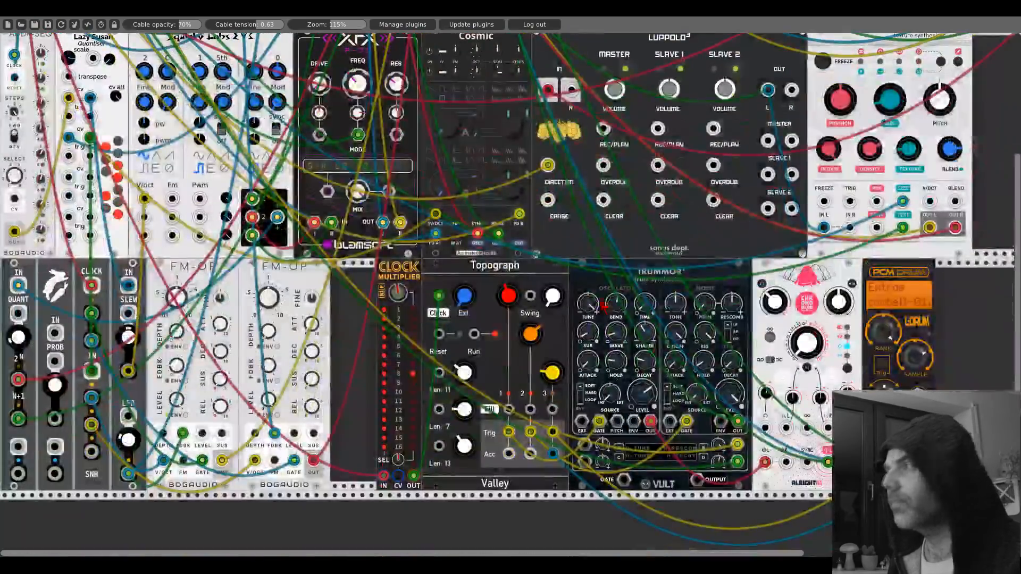
scroll(643, 306, right, 11)
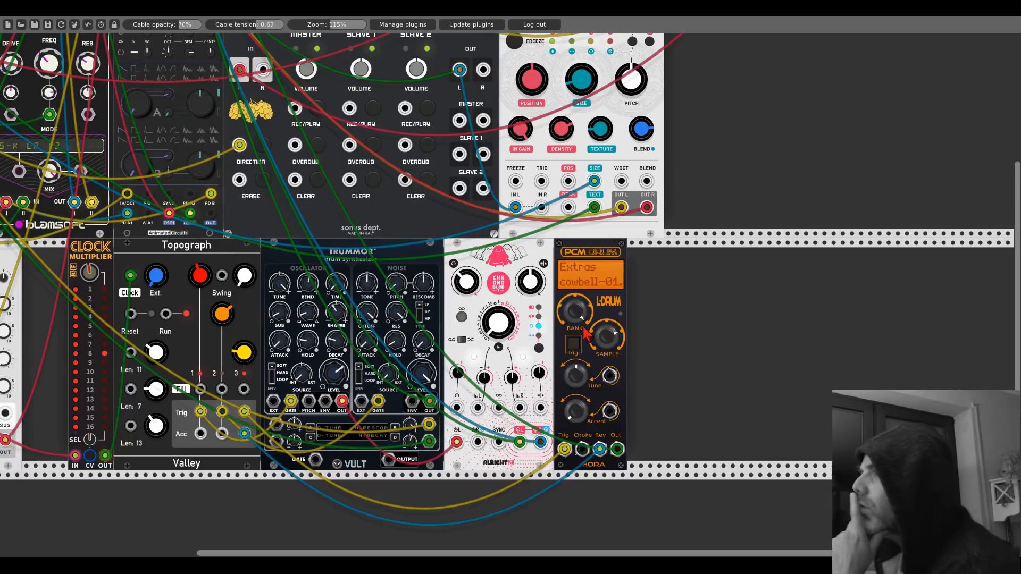
mouse_move(600, 336)
mouse_down()
mouse_move(600, 301)
mouse_move(600, 352)
mouse_move(600, 336)
mouse_move(574, 317)
mouse_move(575, 326)
mouse_move(606, 329)
mouse_move(583, 332)
mouse_up()
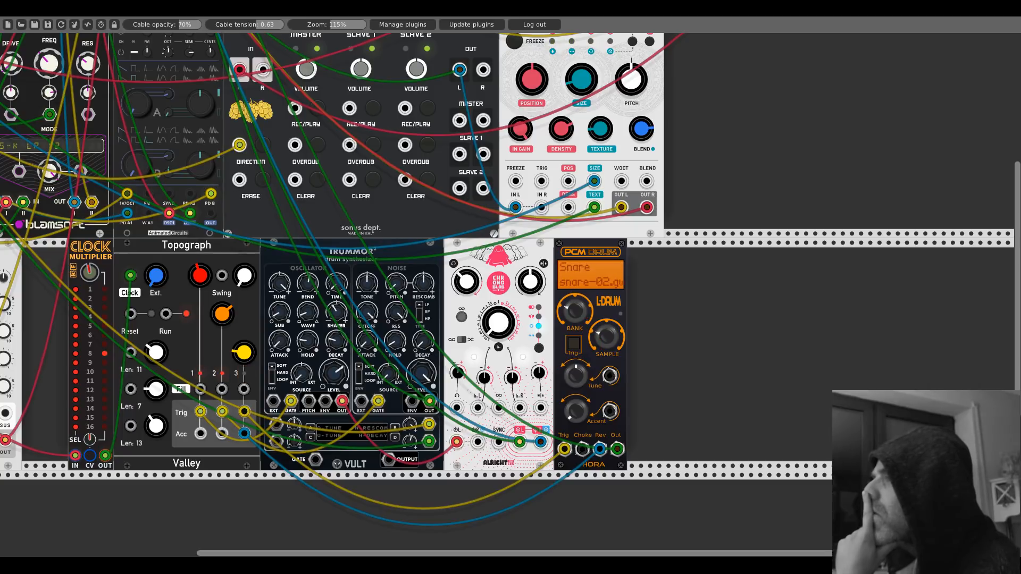
drag(603, 345, 605, 344)
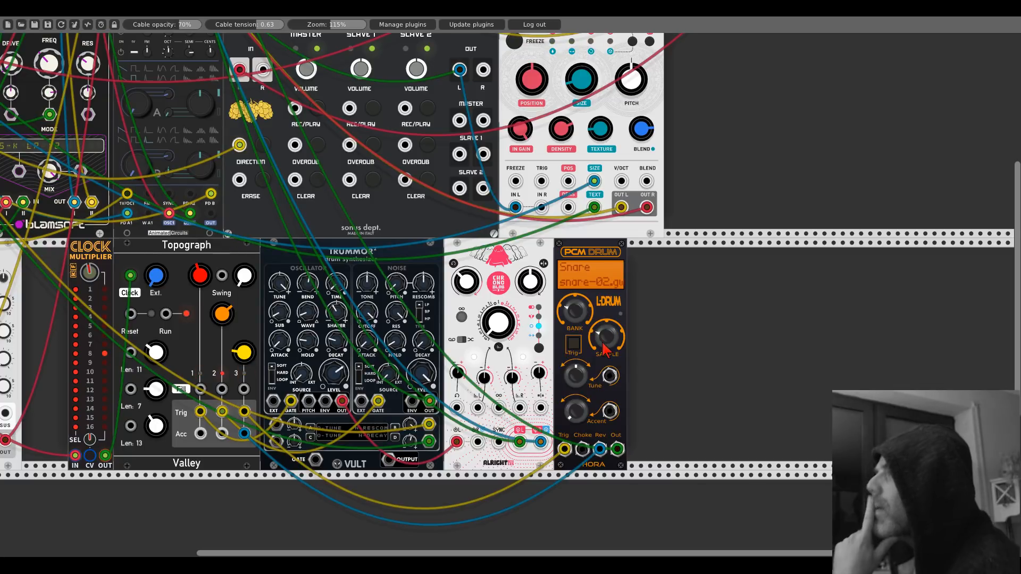
scroll(605, 347, up, 5)
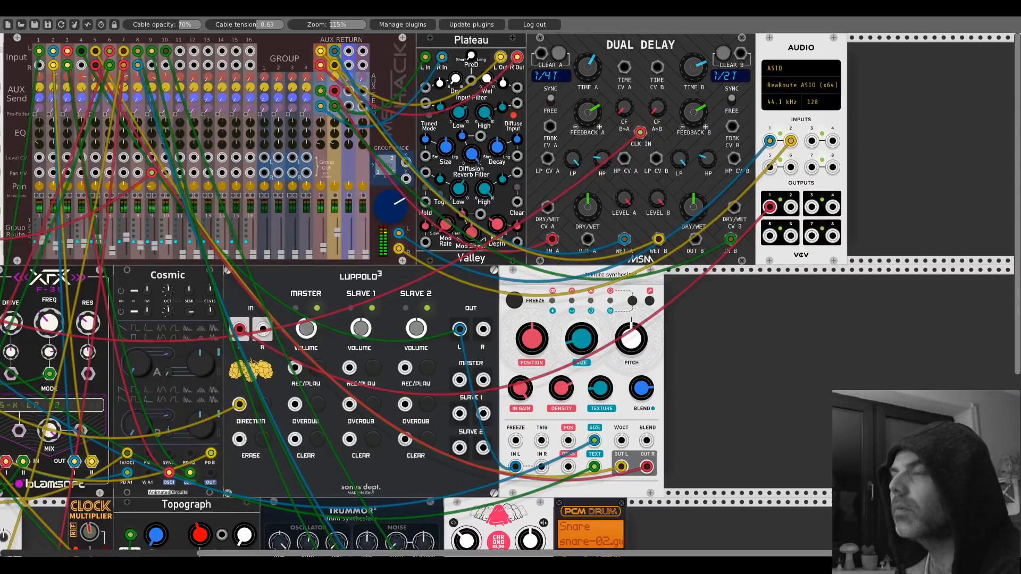
scroll(244, 387, down, 5)
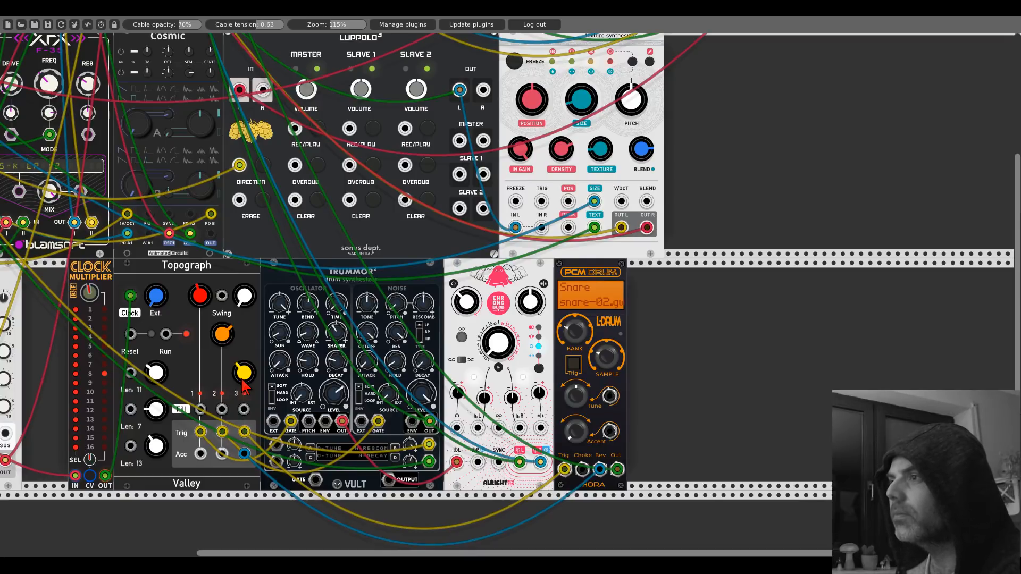
drag(241, 373, 241, 373)
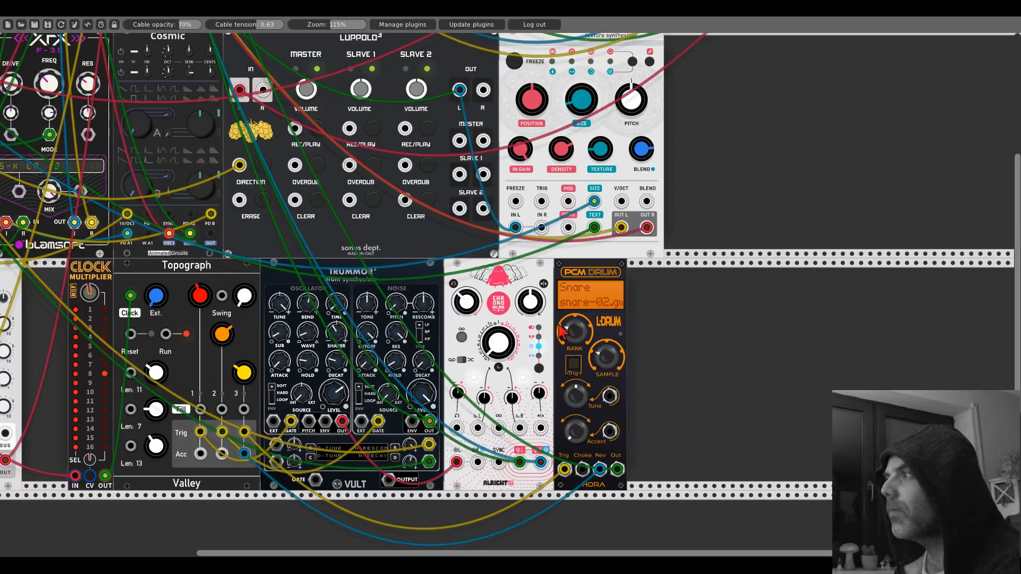
Add a Functional VCO-1 and a Fundamental VCA-1 beside the PCM Drum module
right_click(655, 331)
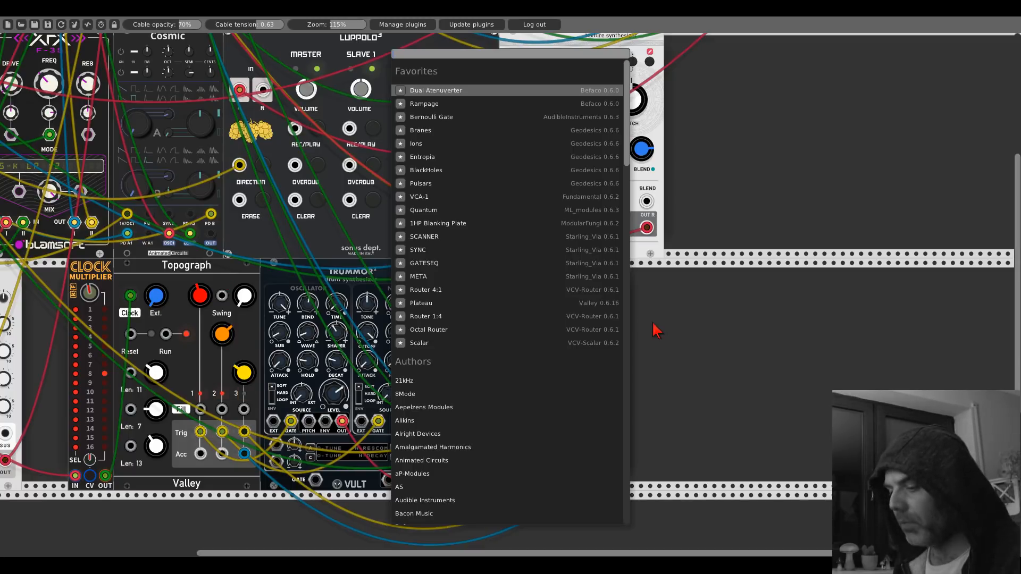
text(functiona)
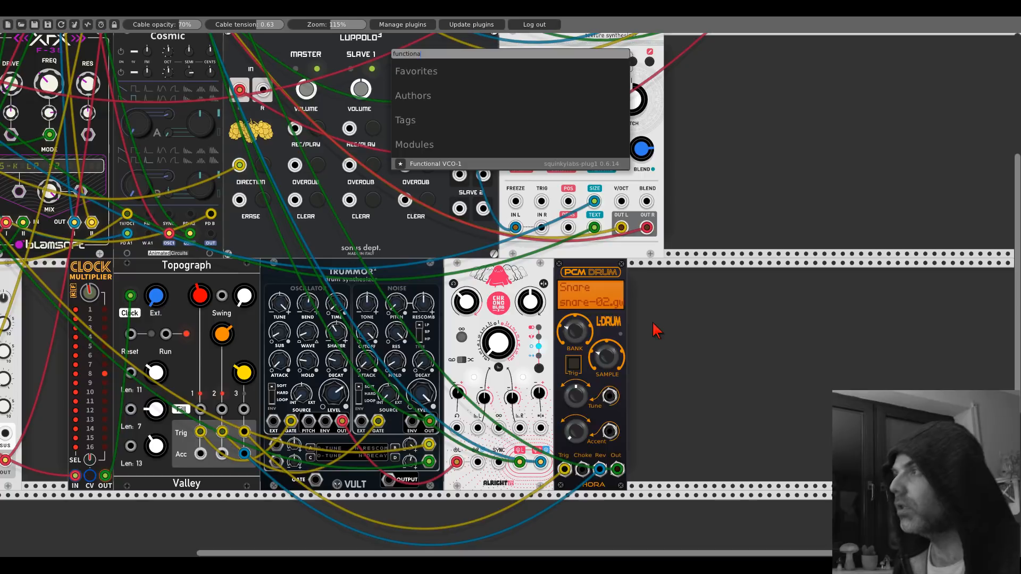
click(496, 165)
right_click(755, 347)
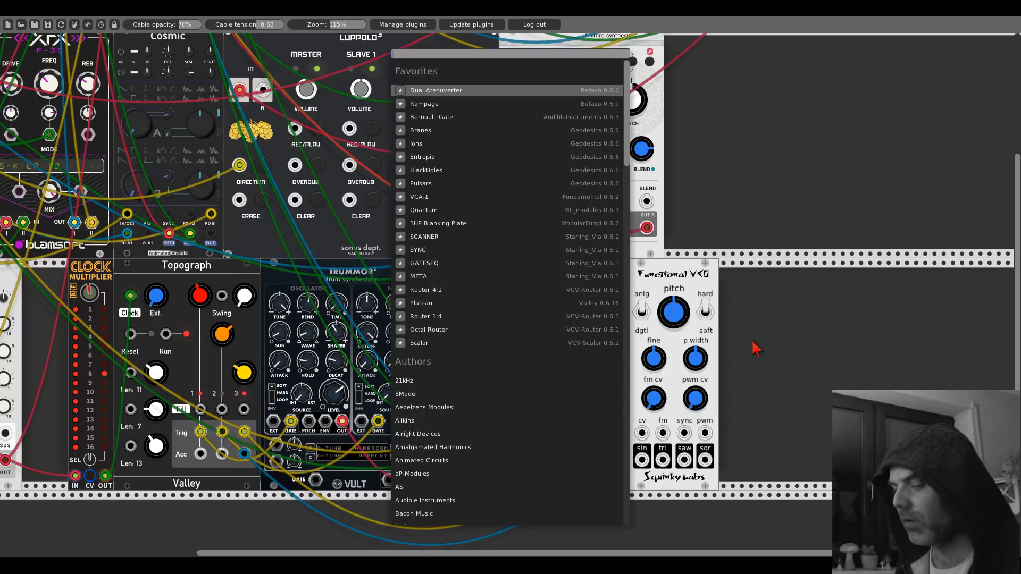
text(vca)
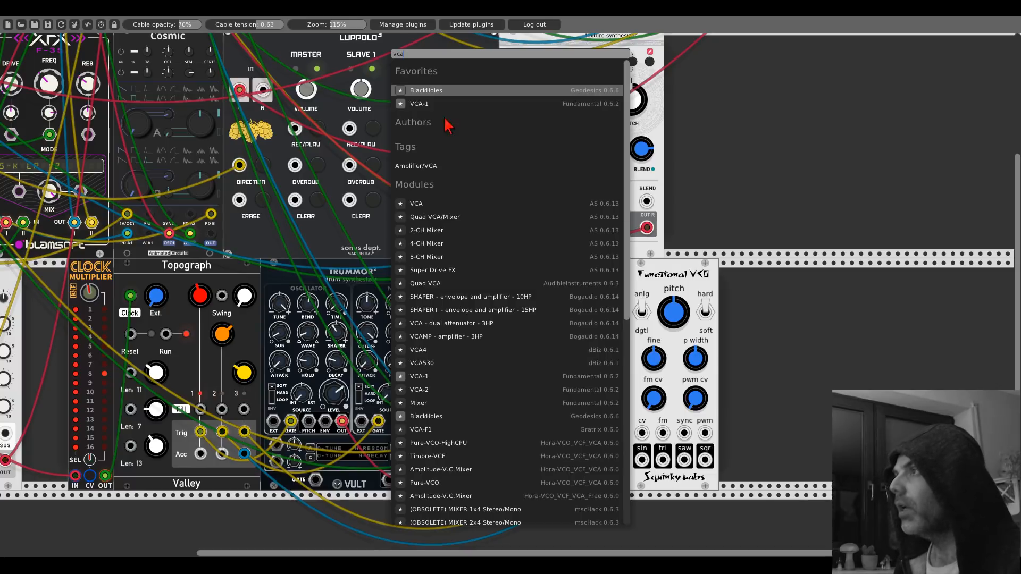
click(439, 104)
Add Bogaudio's 3HP ADSR utility envelope and line up the VCA and ADSR directly beside the Functional VCO
right_click(808, 345)
text(ads)
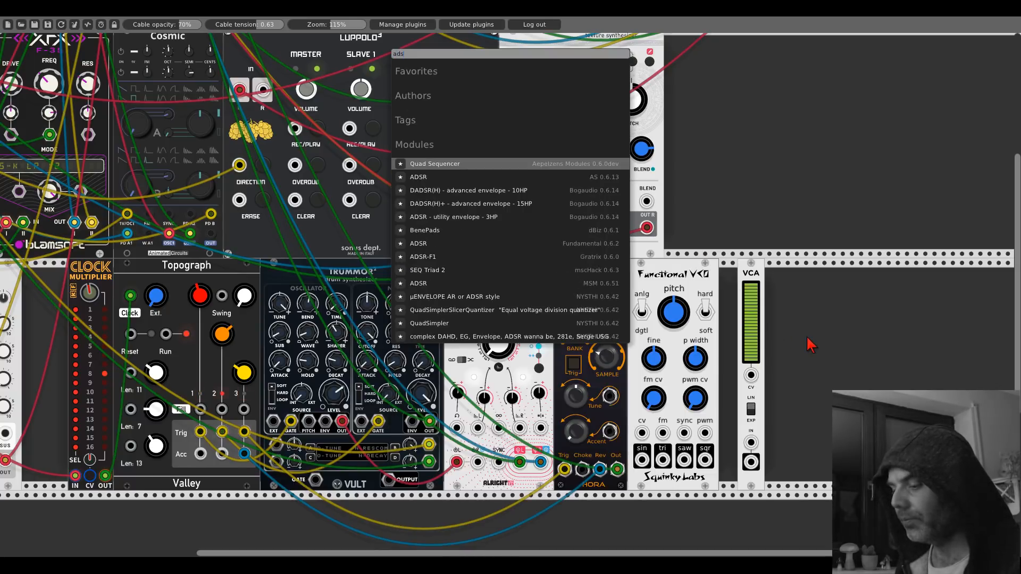
text(r)
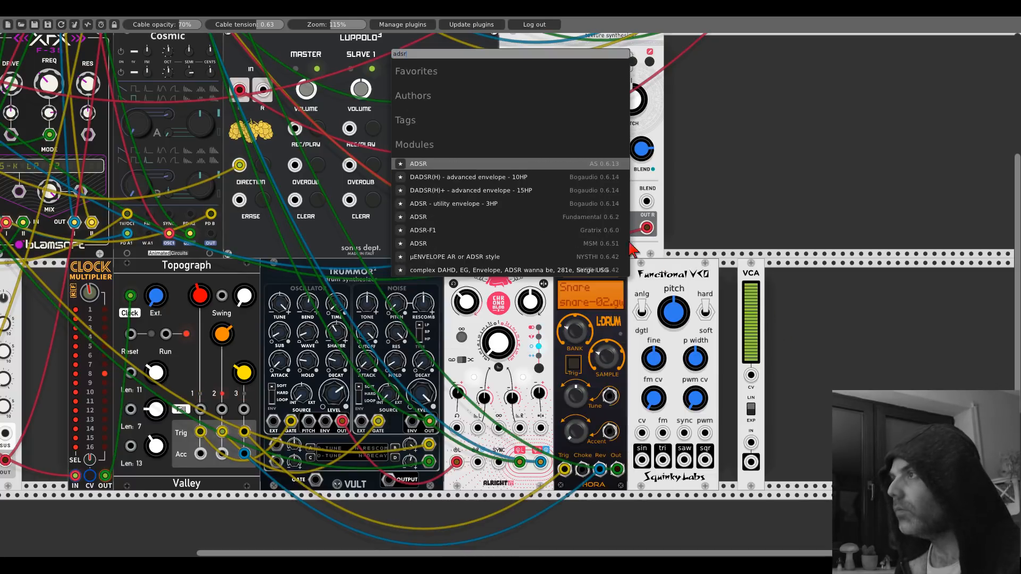
click(432, 204)
mouse_move(727, 267)
mouse_down()
mouse_move(736, 268)
mouse_move(726, 267)
mouse_up()
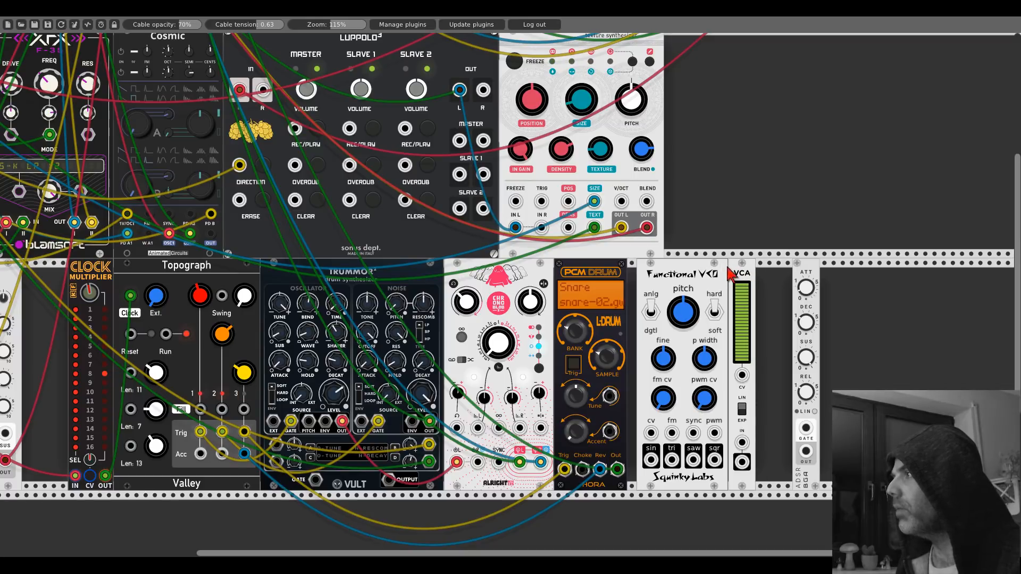
drag(813, 265, 757, 263)
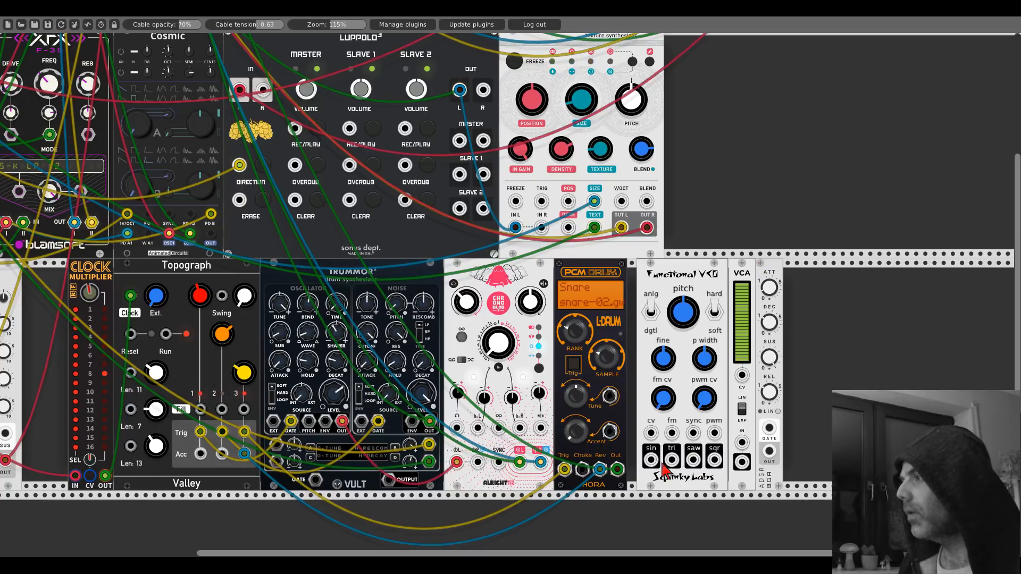
Patch the Functional VCO's sin output into the VCA's input and the VCA's output into mixer channel 11
drag(651, 460, 742, 442)
scroll(742, 460, up, 5)
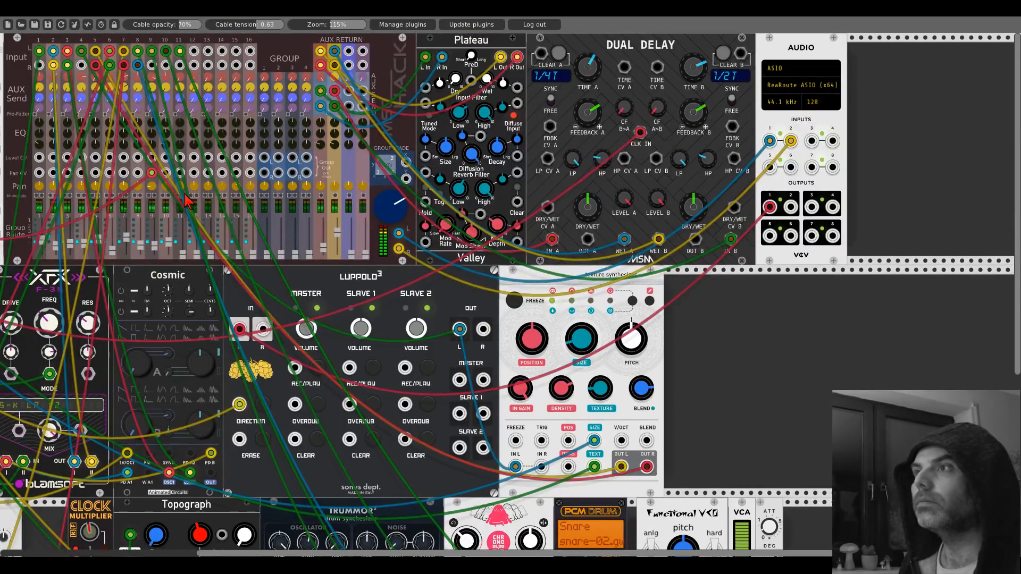
scroll(669, 363, down, 4)
scroll(669, 363, down, 1)
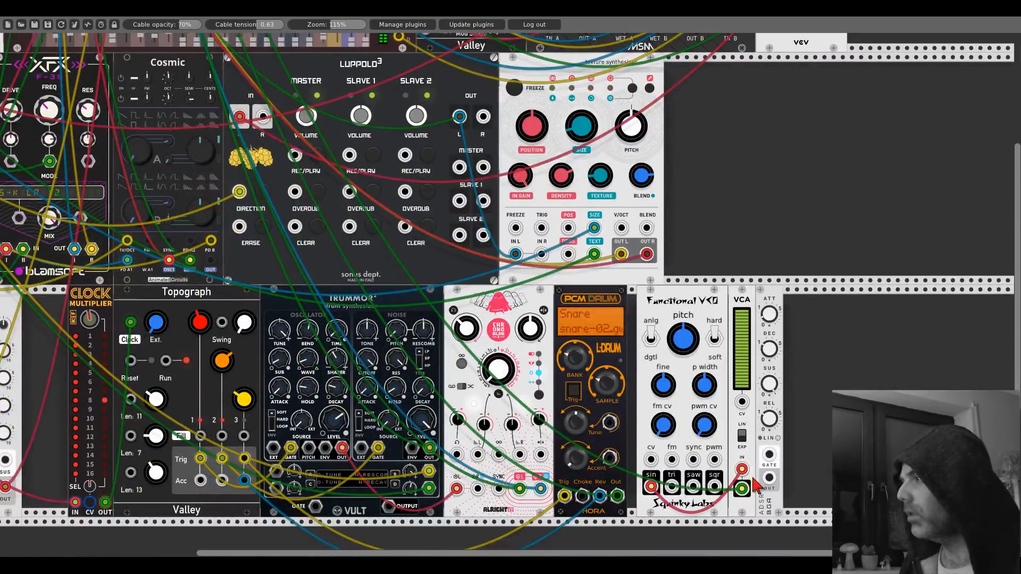
Gate the ADSR from a Clock Gen output and patch its envelope output into the VCA's CV input
drag(769, 454, 18, 168)
scroll(255, 255, up, 8)
drag(799, 361, 329, 133)
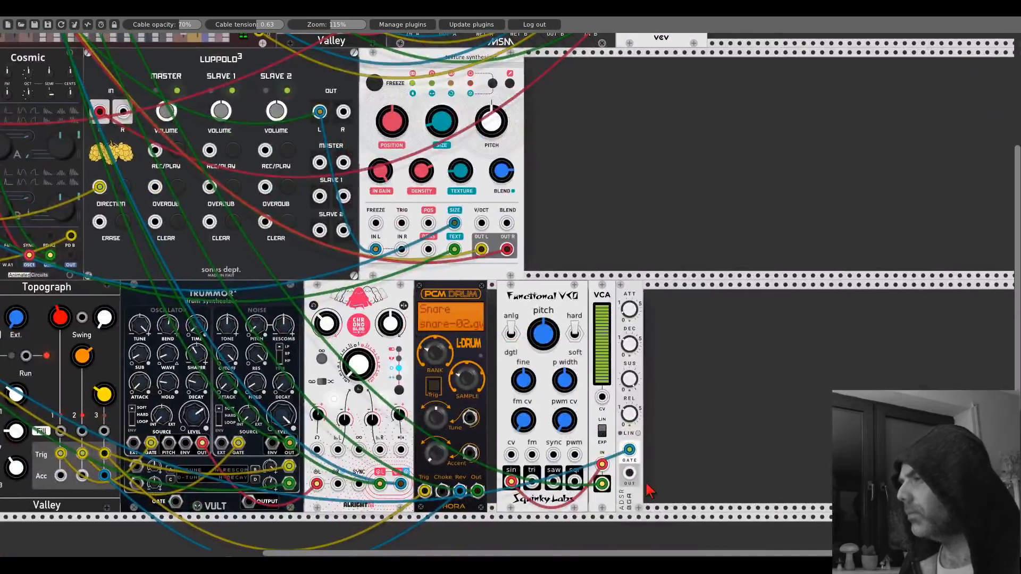
drag(629, 474, 602, 397)
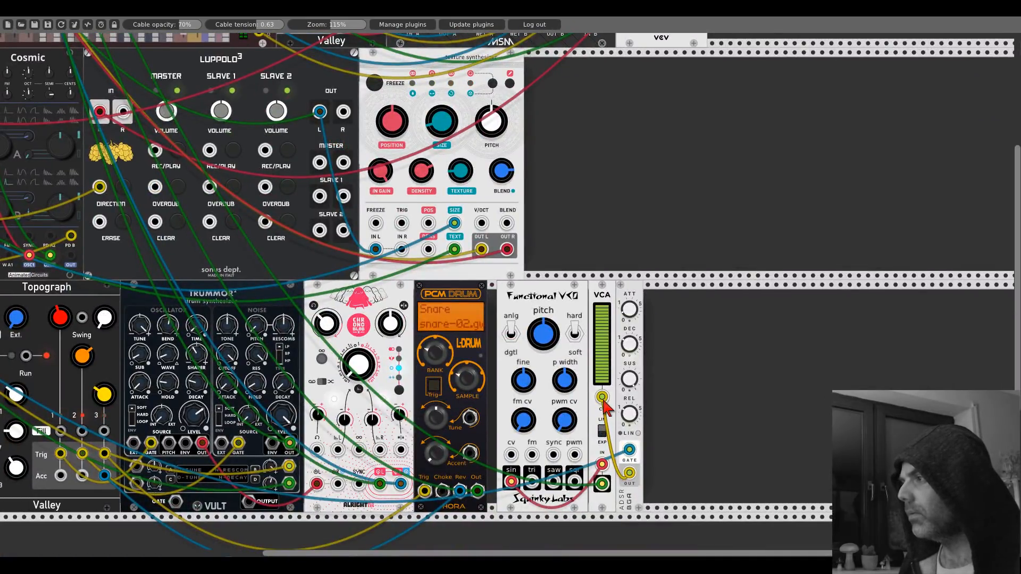
scroll(603, 407, up, 5)
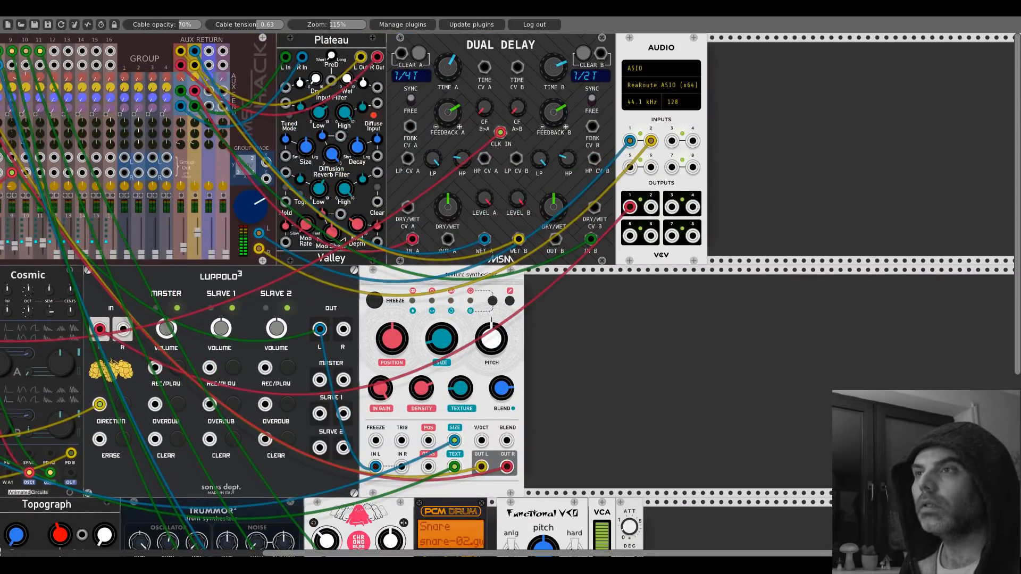
Lower the Functional VCO's pitch and patch the ADSR's envelope output into its fm input
scroll(635, 355, down, 5)
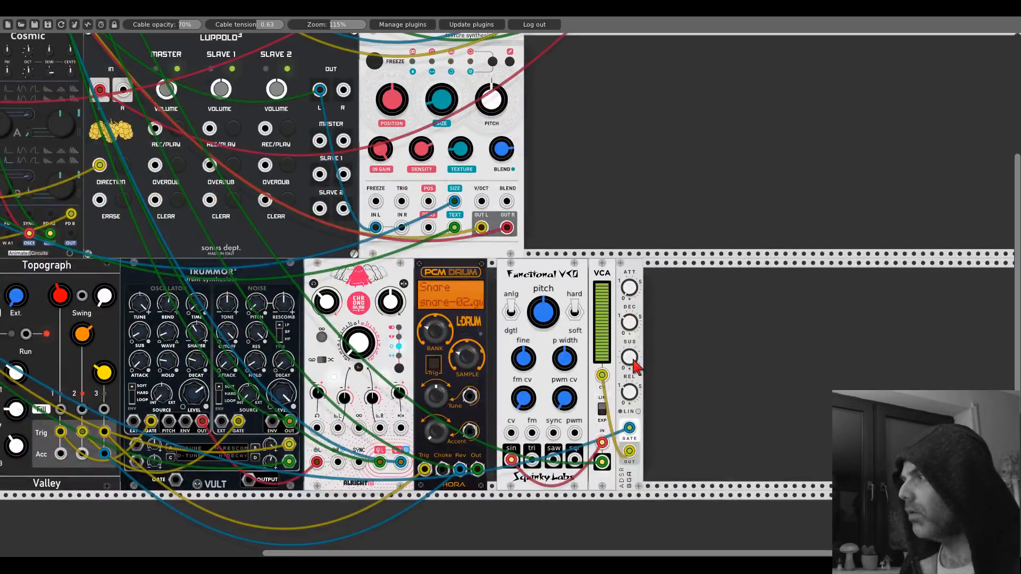
drag(549, 324, 549, 452)
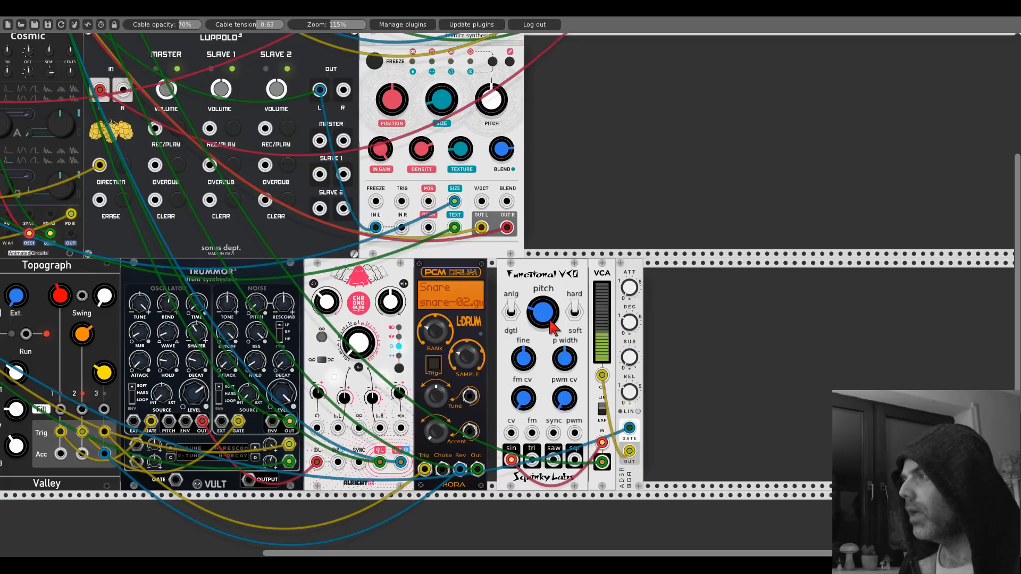
drag(531, 433, 629, 451)
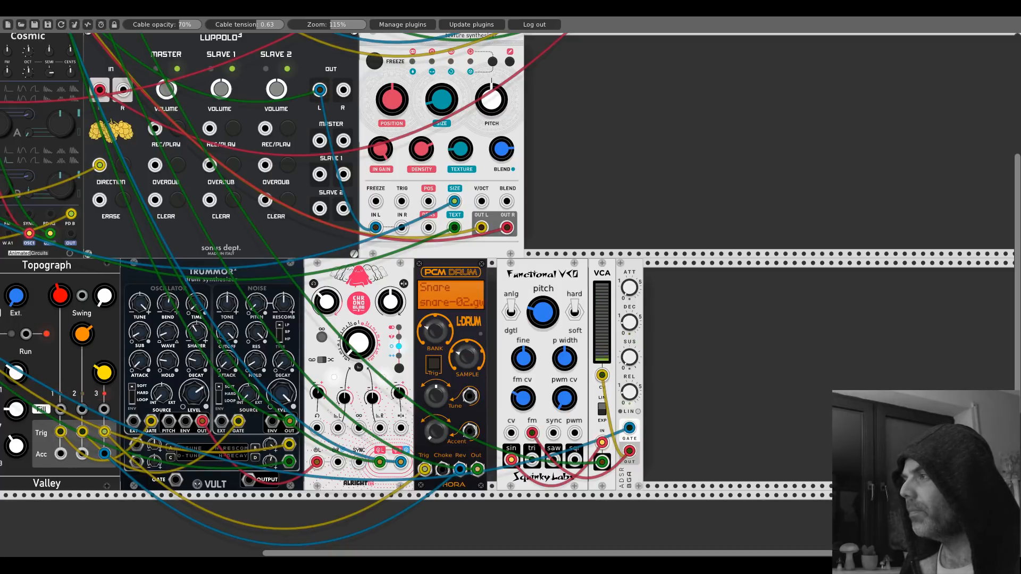
drag(546, 321, 546, 341)
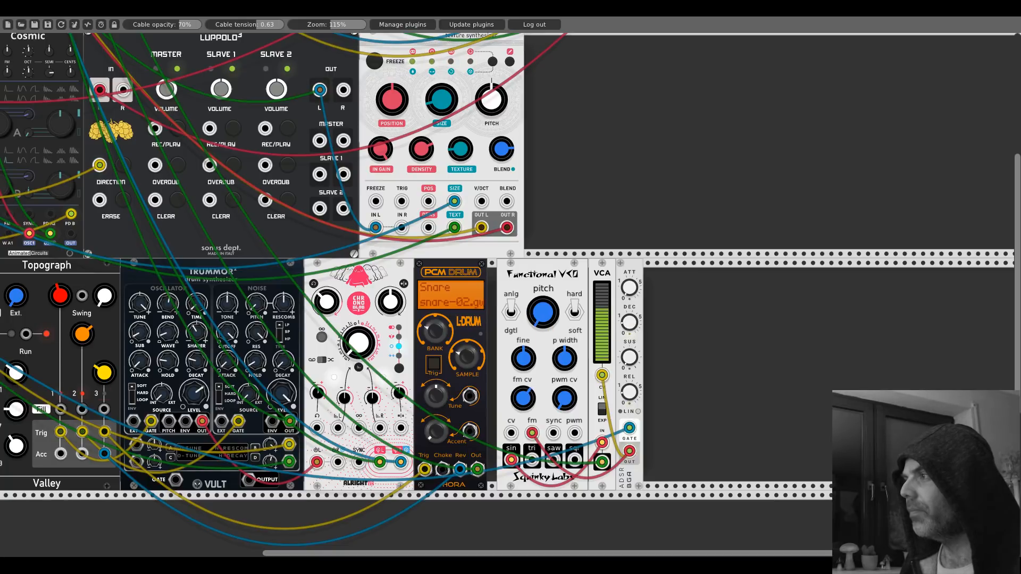
scroll(47, 202, up, 5)
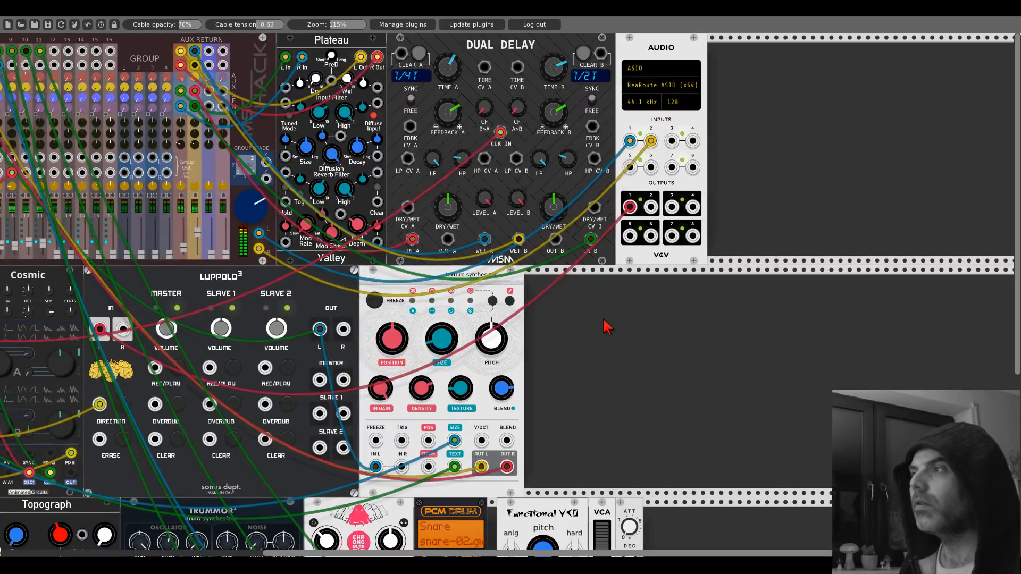
drag(604, 323, 1004, 301)
drag(99, 333, 194, 332)
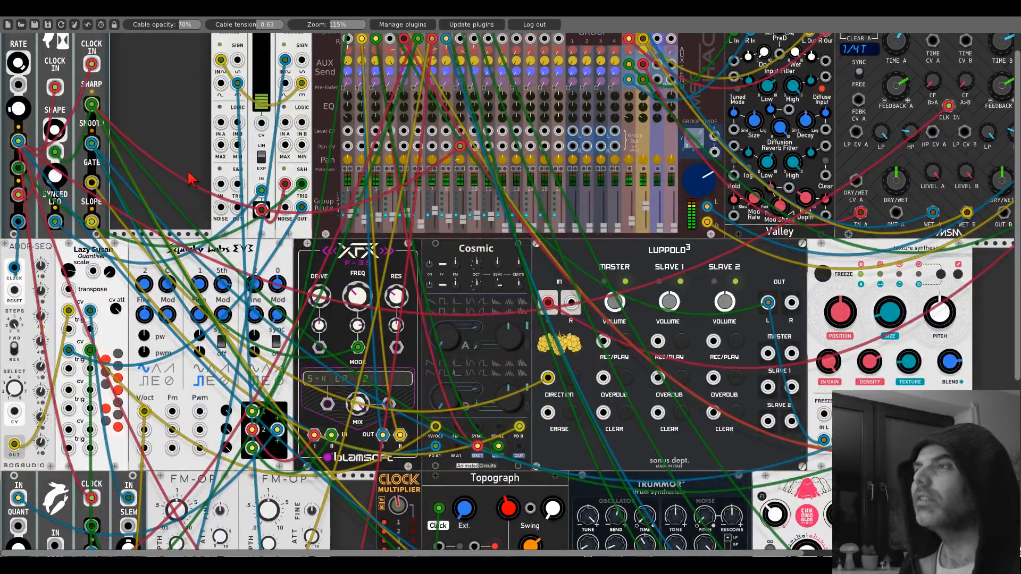
scroll(192, 178, up, 1)
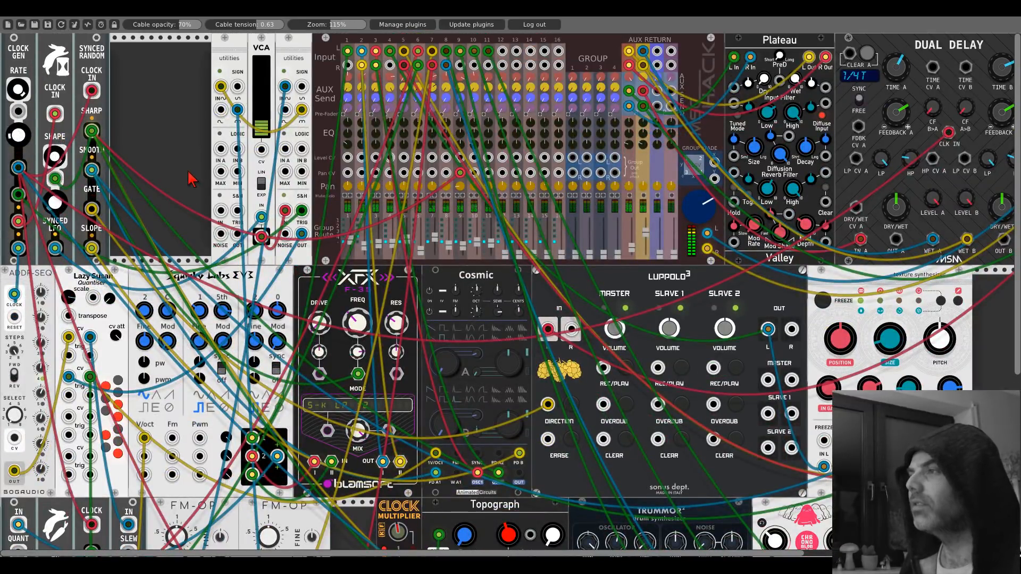
scroll(192, 179, down, 10)
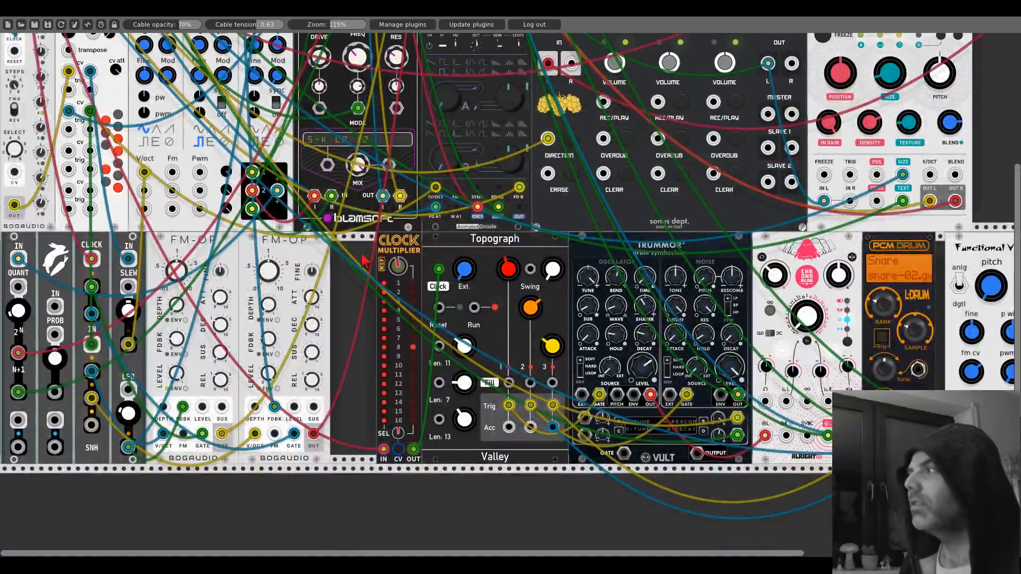
scroll(792, 247, down, 1)
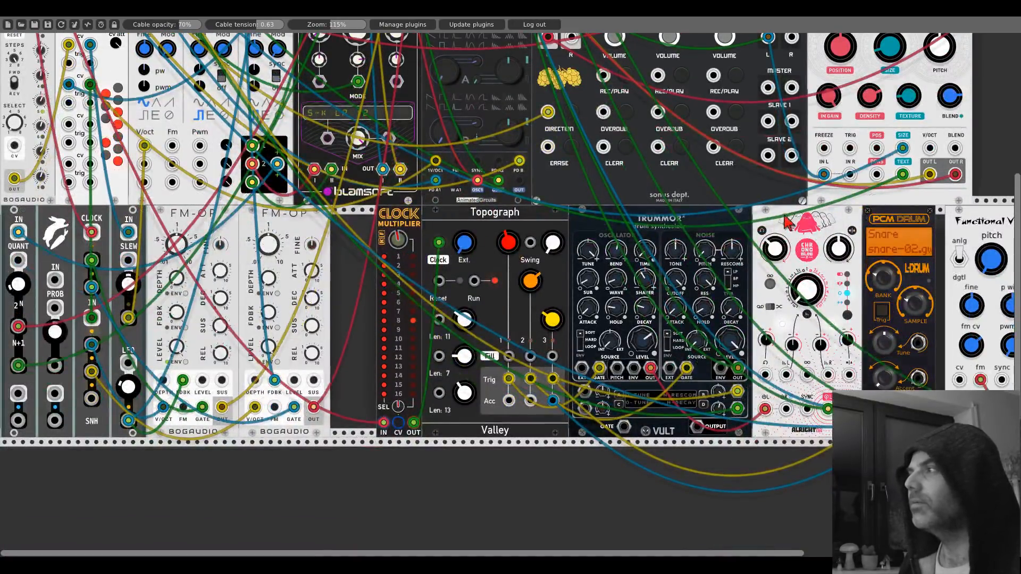
scroll(375, 288, right, 15)
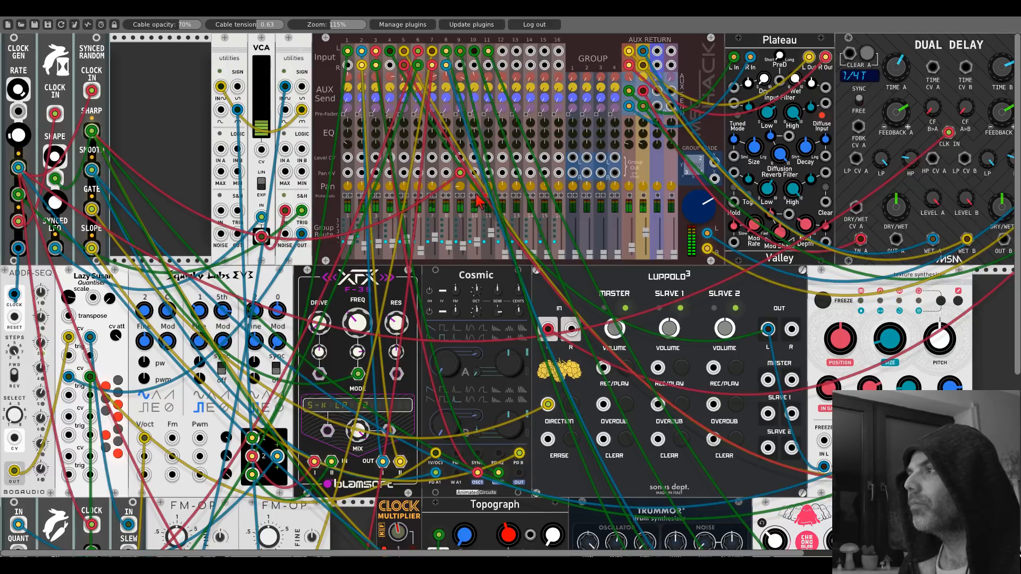
Mute mixer channels 8 and 9
click(457, 196)
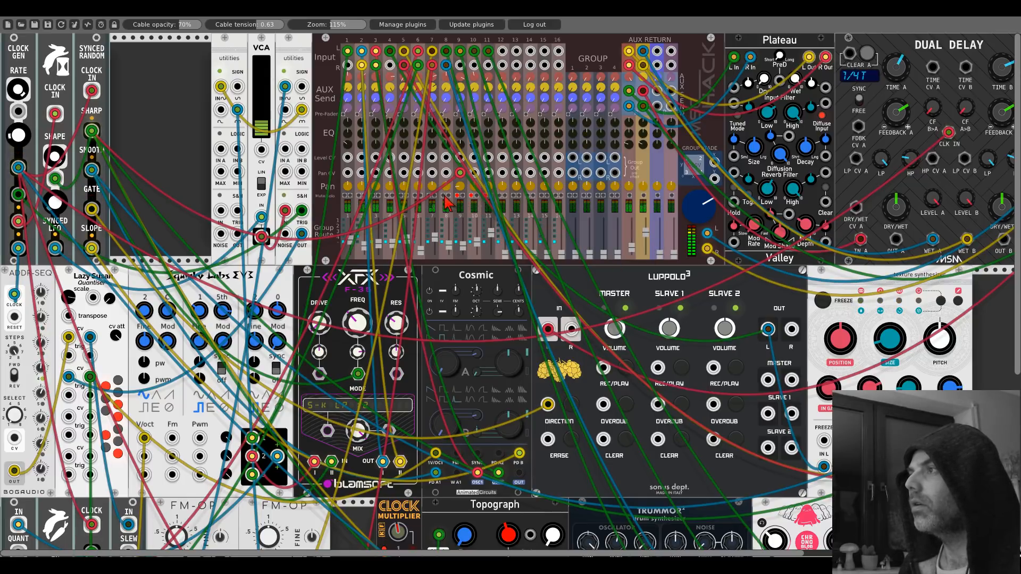
click(443, 196)
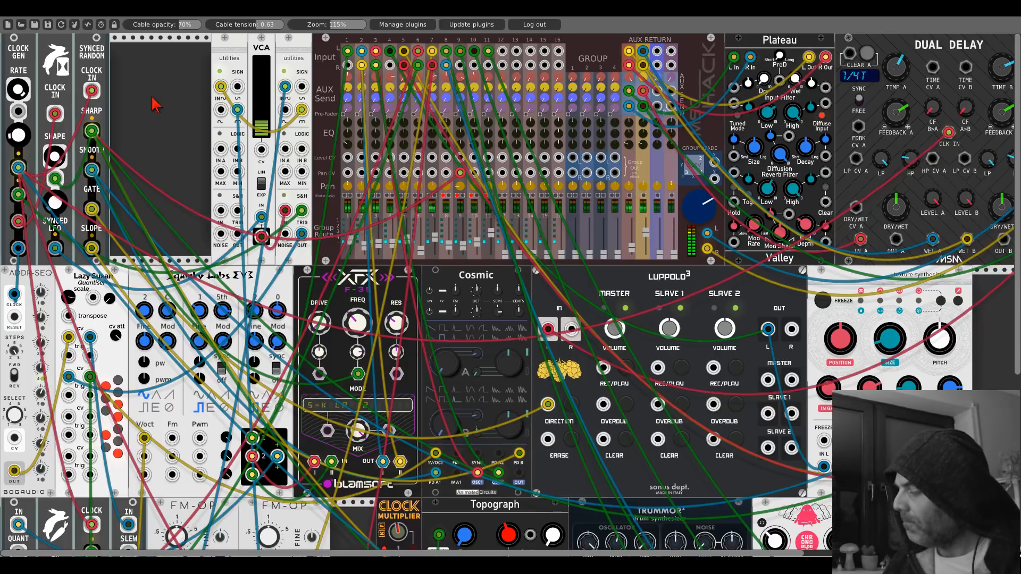
scroll(153, 105, down, 5)
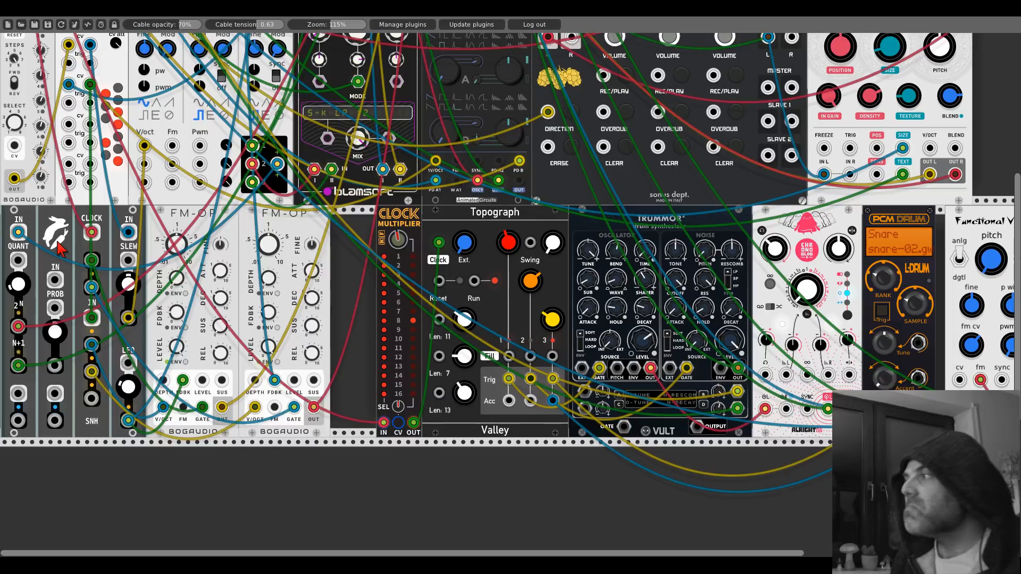
scroll(465, 327, up, 5)
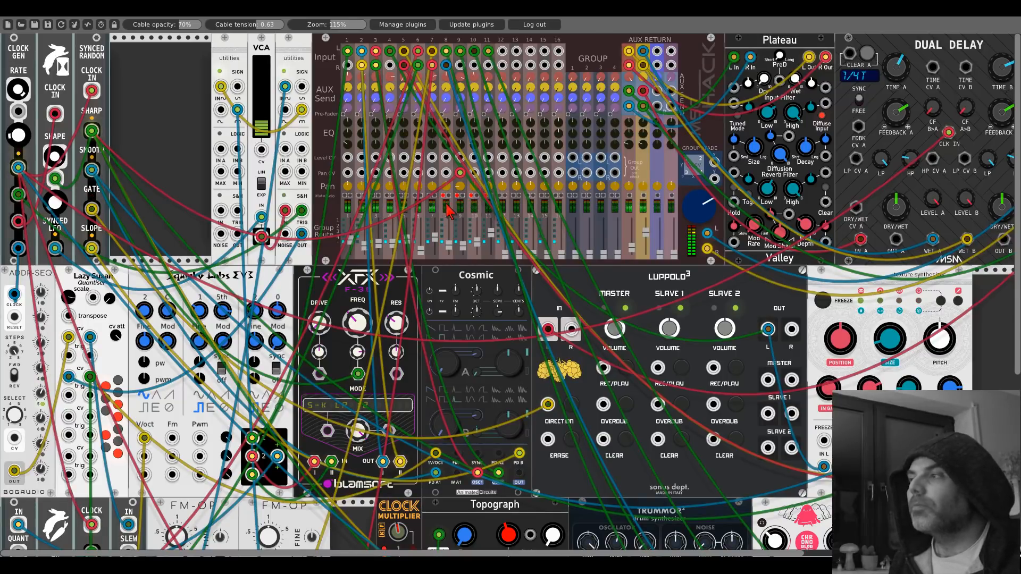
Patch the lowest output of the bottom-row SLEW strip into the PROB strip's input
scroll(445, 202, down, 10)
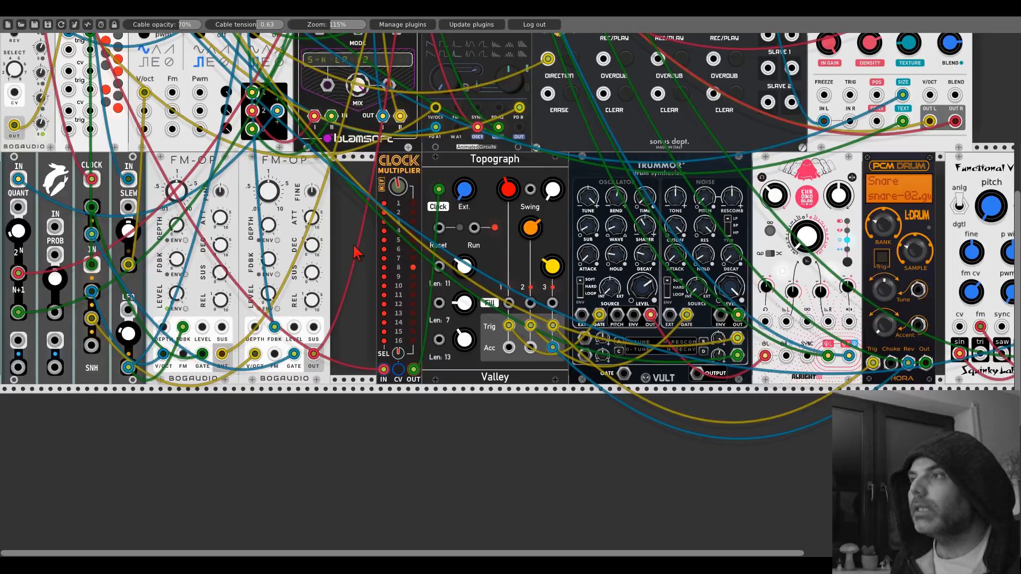
scroll(356, 253, up, 1)
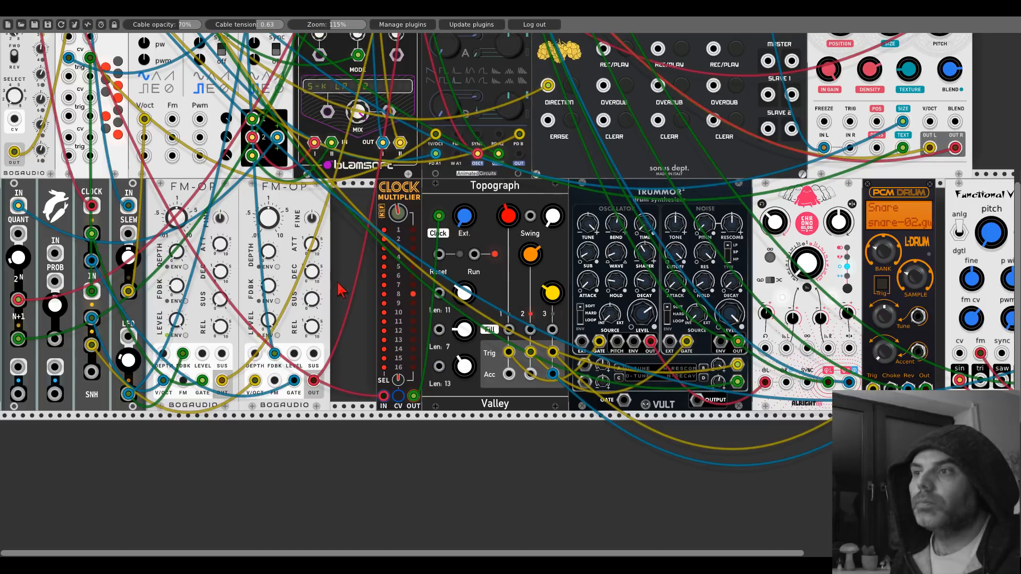
drag(55, 254, 128, 394)
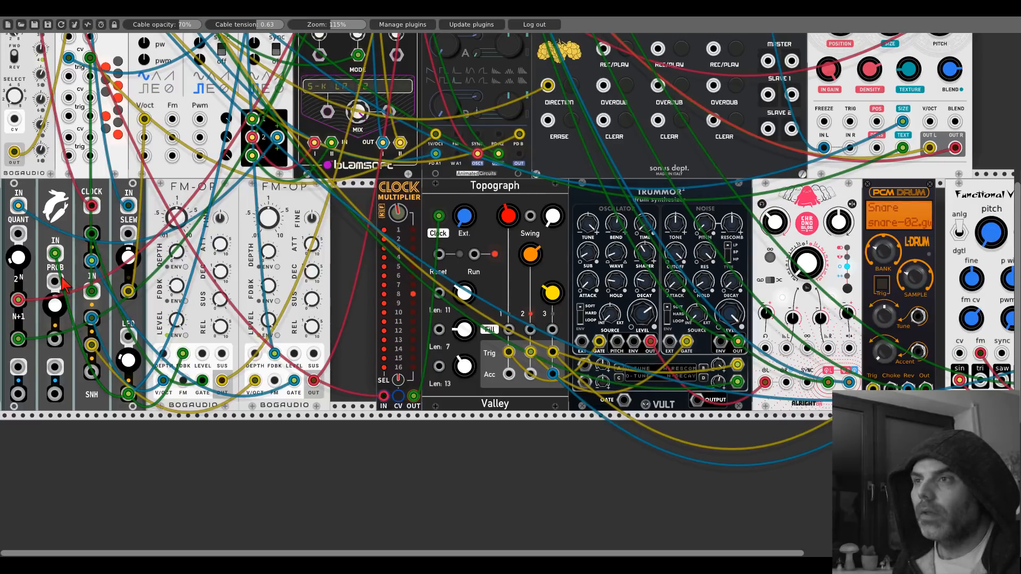
Add a Fundamental Scope below the PROB strip, then feed the strip's output into X IN with a suitable time setting
scroll(64, 287, down, 3)
double_click(117, 342)
text(scope)
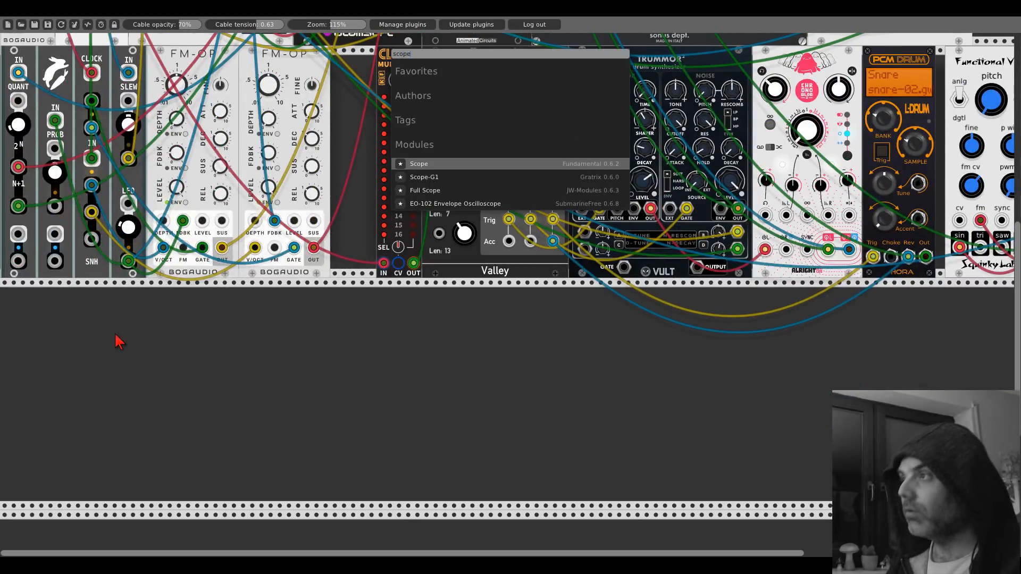
click(415, 164)
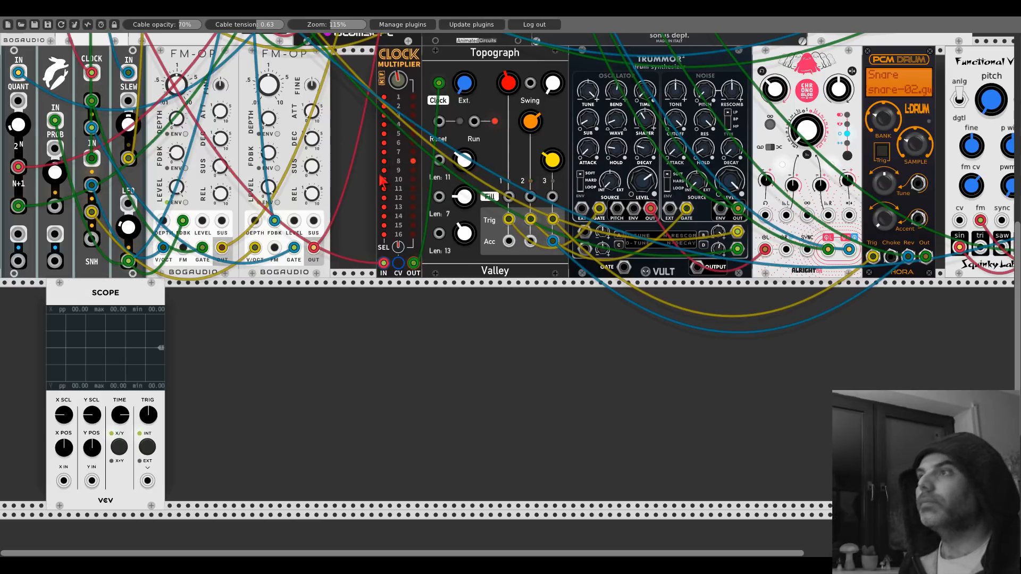
mouse_move(63, 480)
mouse_down()
mouse_move(49, 154)
mouse_move(60, 249)
mouse_move(53, 229)
mouse_move(49, 483)
mouse_move(63, 480)
mouse_up()
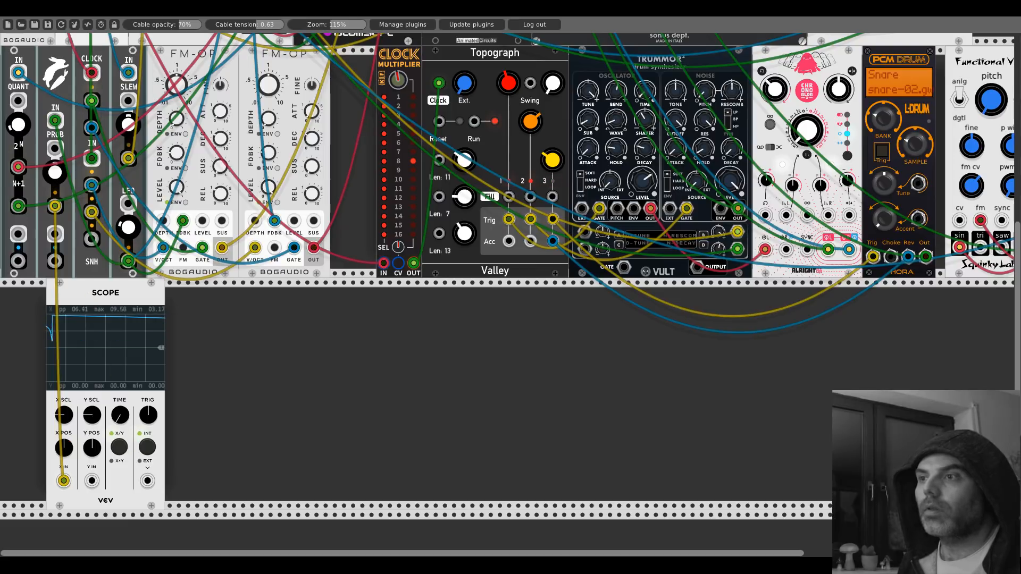
drag(122, 420, 122, 410)
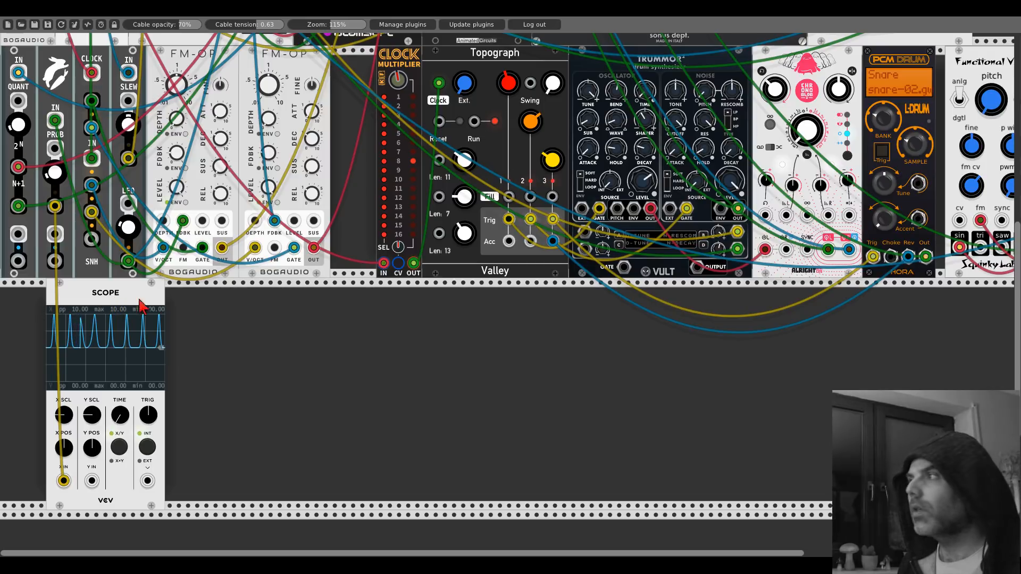
Move the Scope to the start of its row and place a Fundamental VCA-1 directly beside it
scroll(307, 321, up, 4)
scroll(307, 321, up, 8)
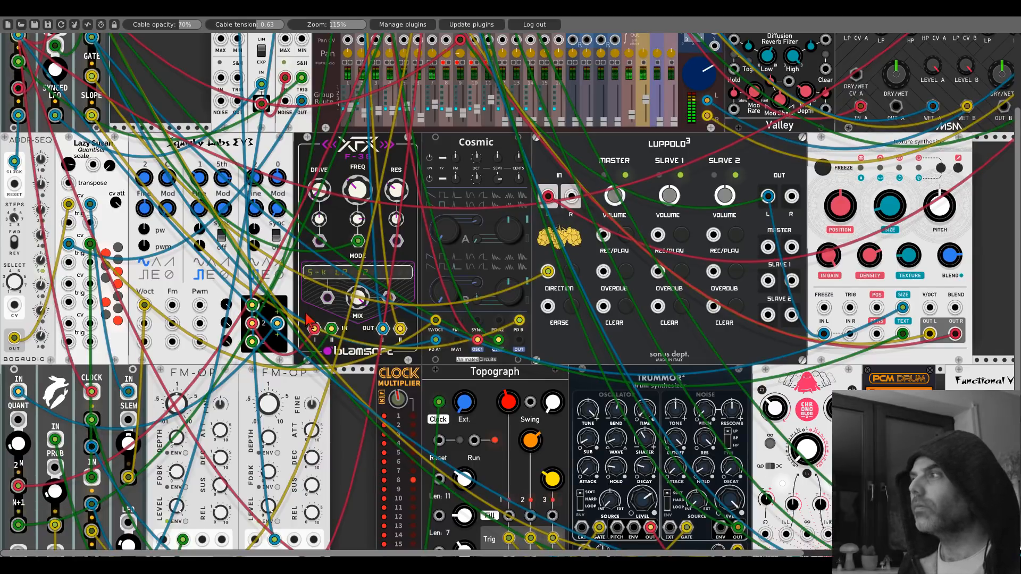
scroll(307, 321, down, 8)
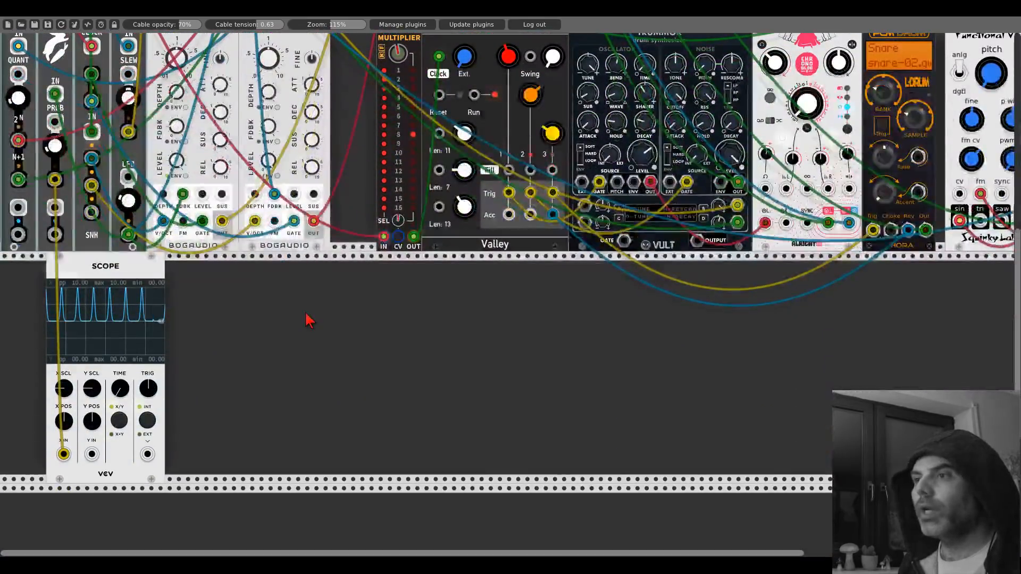
drag(134, 269, 88, 272)
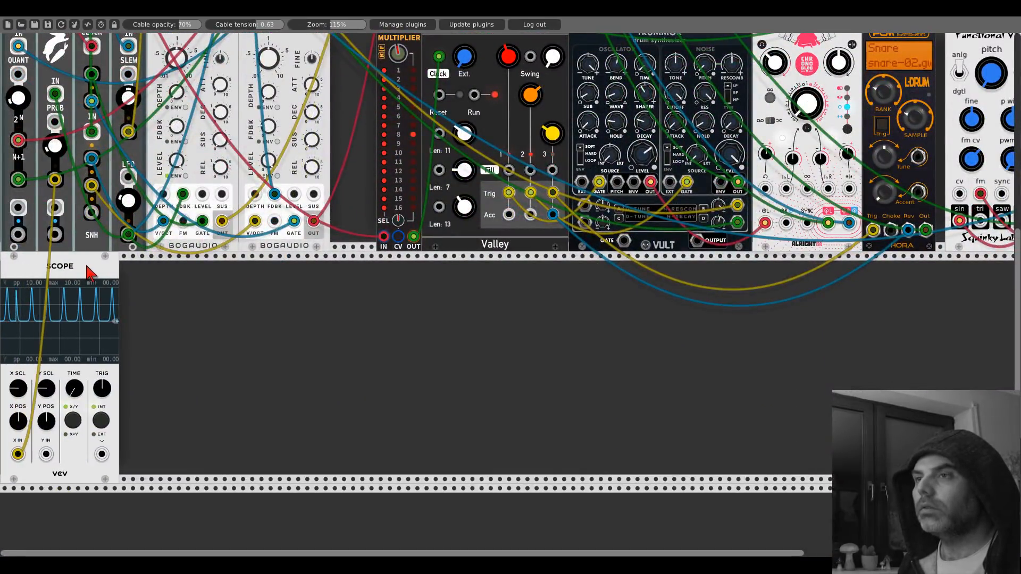
right_click(250, 367)
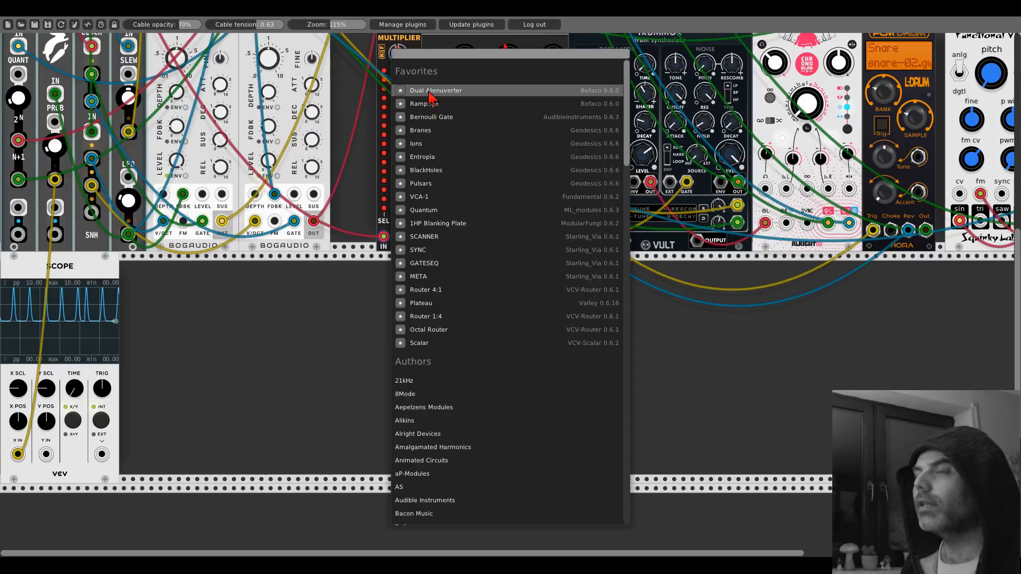
click(425, 197)
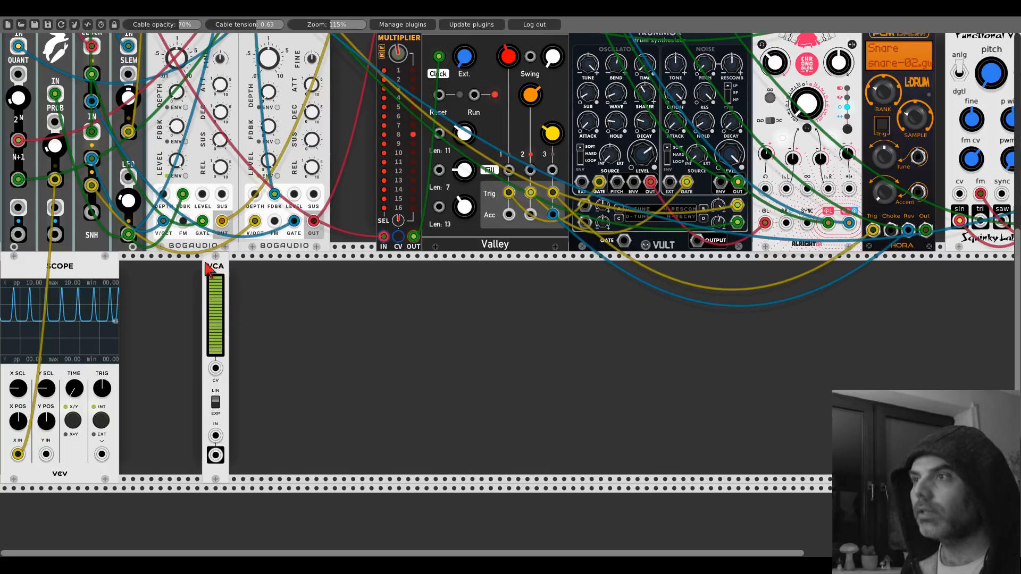
drag(219, 274, 134, 274)
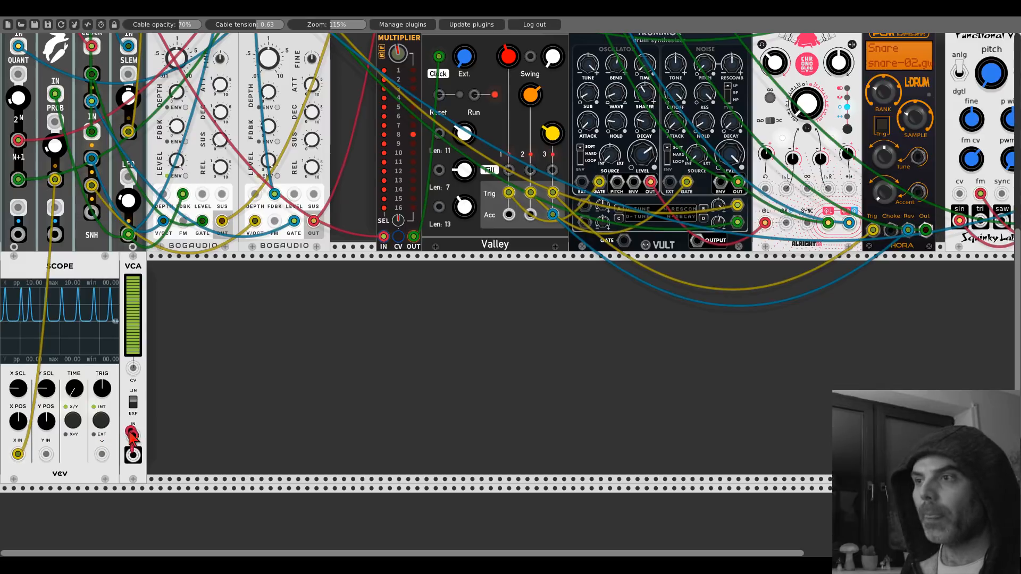
Patch the PROB strip's output into the new VCA's input and the VCA's output into Lazy Susan's third cv input
drag(133, 435, 54, 179)
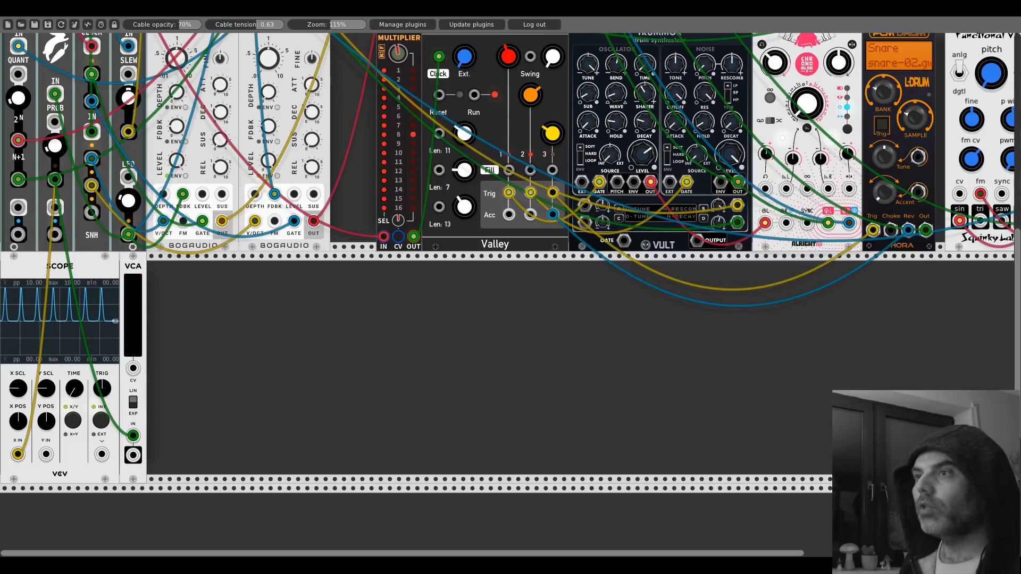
drag(133, 454, 69, 178)
scroll(135, 453, up, 9)
Add Blamsoft's XFX Wave oscillator beside the new VCA
scroll(228, 383, down, 7)
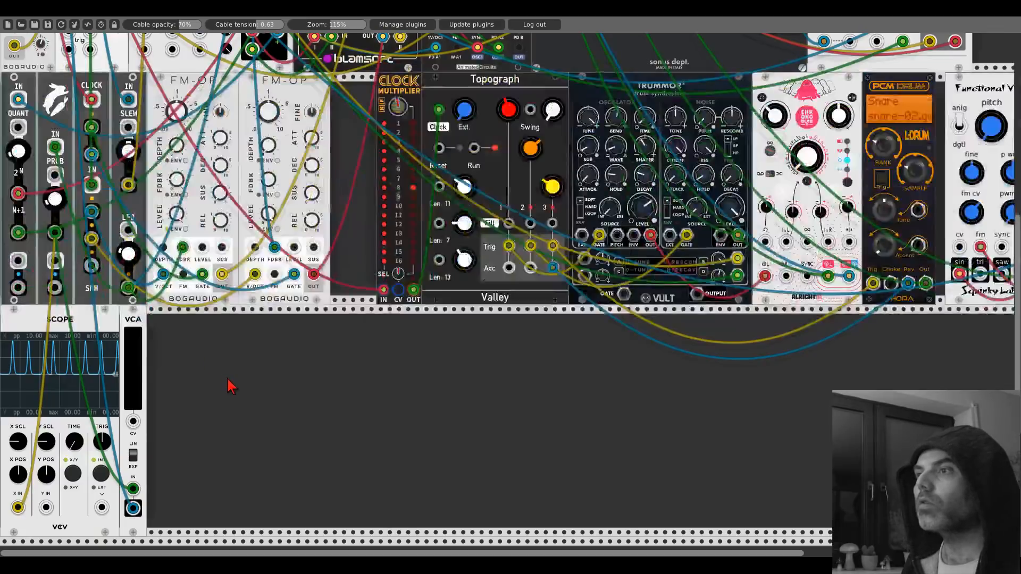
right_click(234, 391)
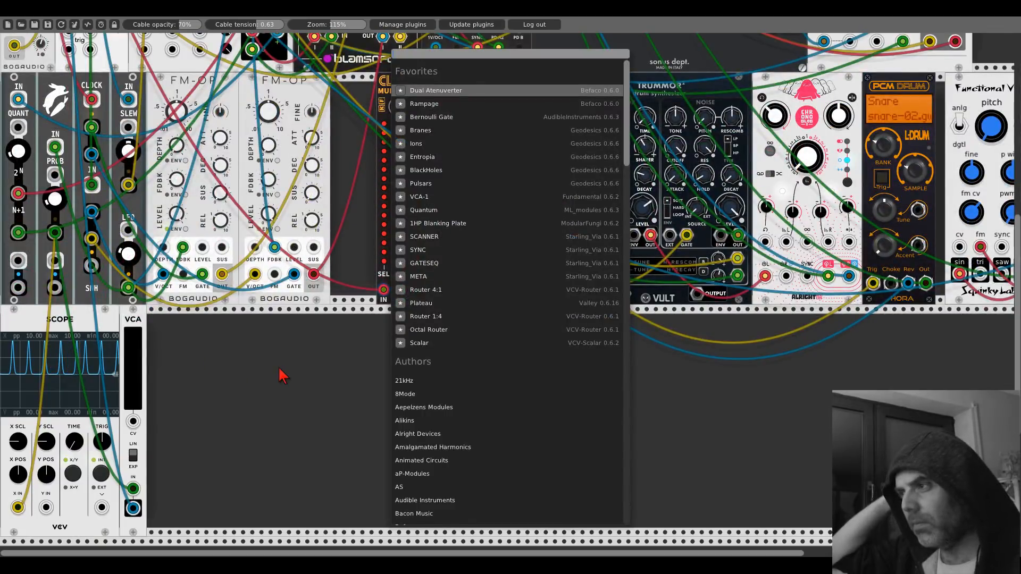
scroll(420, 425, down, 4)
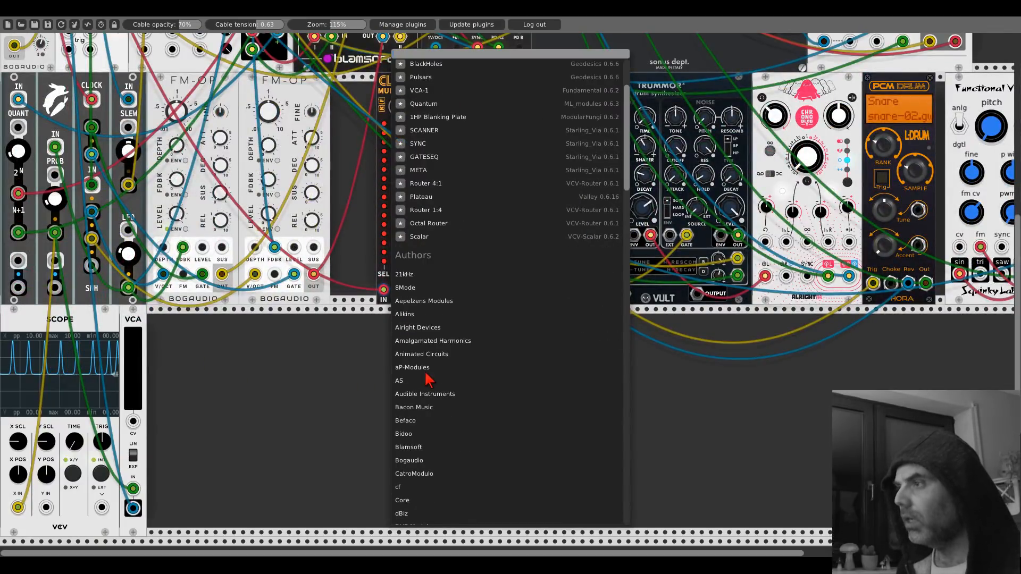
click(405, 448)
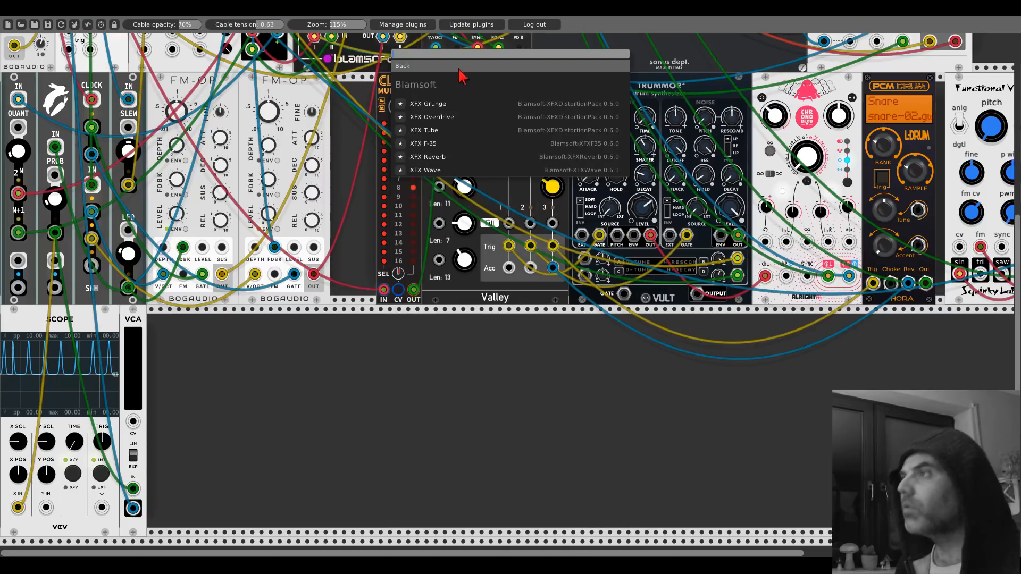
click(433, 170)
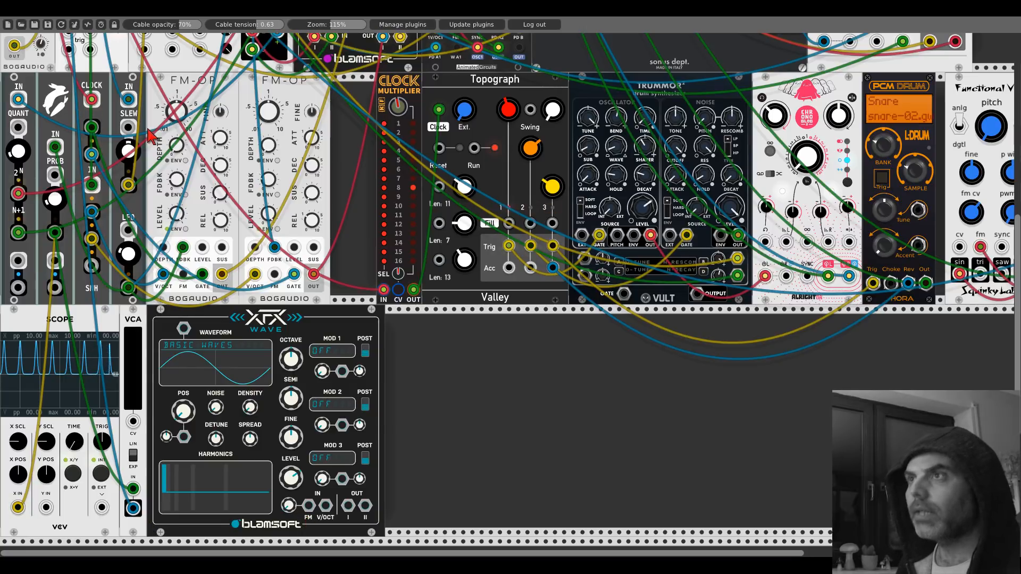
Patch Lazy Susan's third quantised output into the XFX Wave's V/Oct input
scroll(117, 127, up, 4)
drag(90, 97, 325, 425)
scroll(106, 138, down, 7)
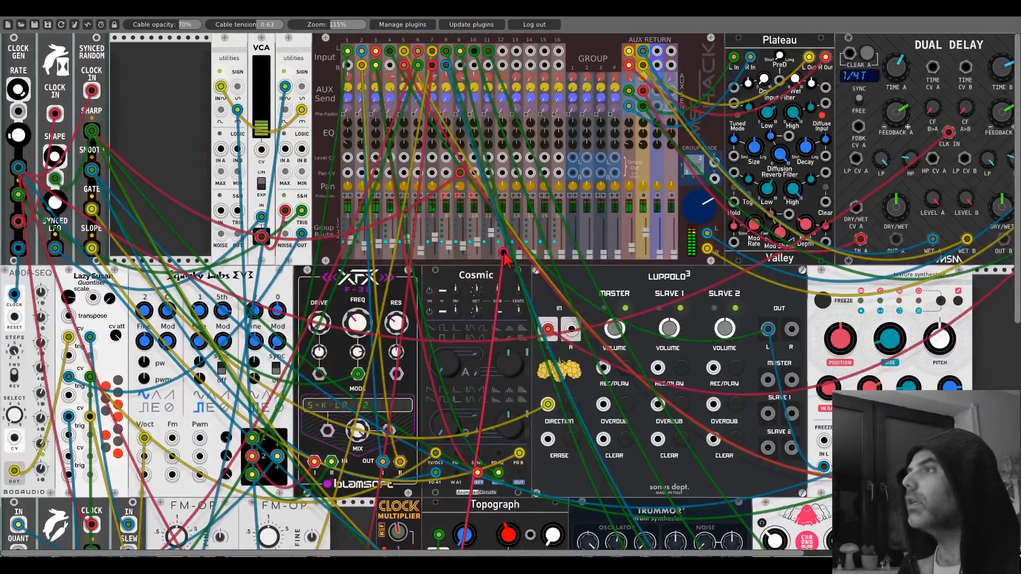
Patch the XFX Wave's output into mixer channel 12
drag(503, 255, 370, 453)
scroll(503, 63, down, 15)
scroll(410, 423, down, 3)
scroll(376, 458, up, 15)
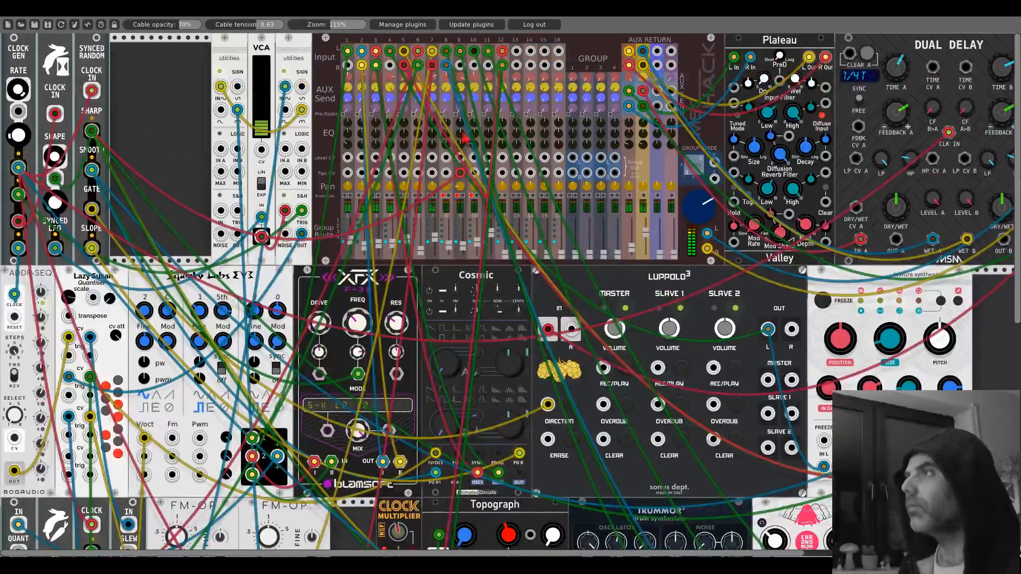
Toggle mixer channel 12's mute and give the XFX Wave the XTable Actinium wavetable with its POS adjusted
click(504, 195)
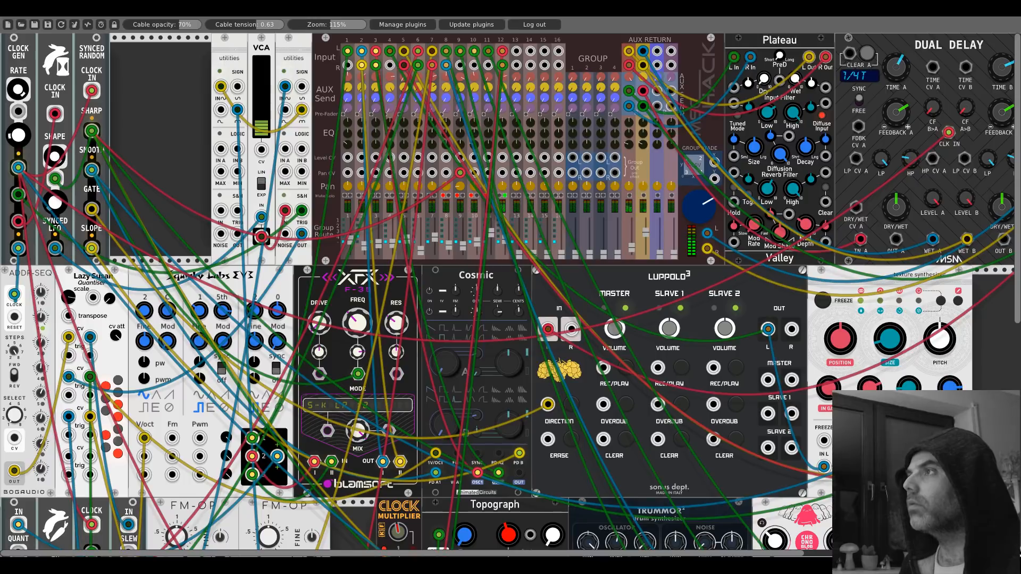
scroll(215, 367, down, 14)
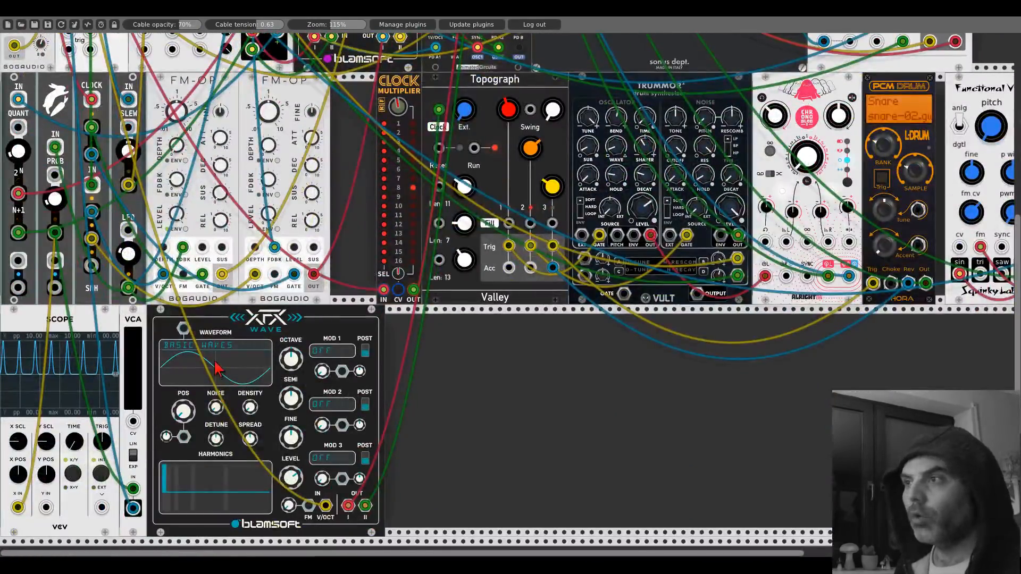
click(216, 367)
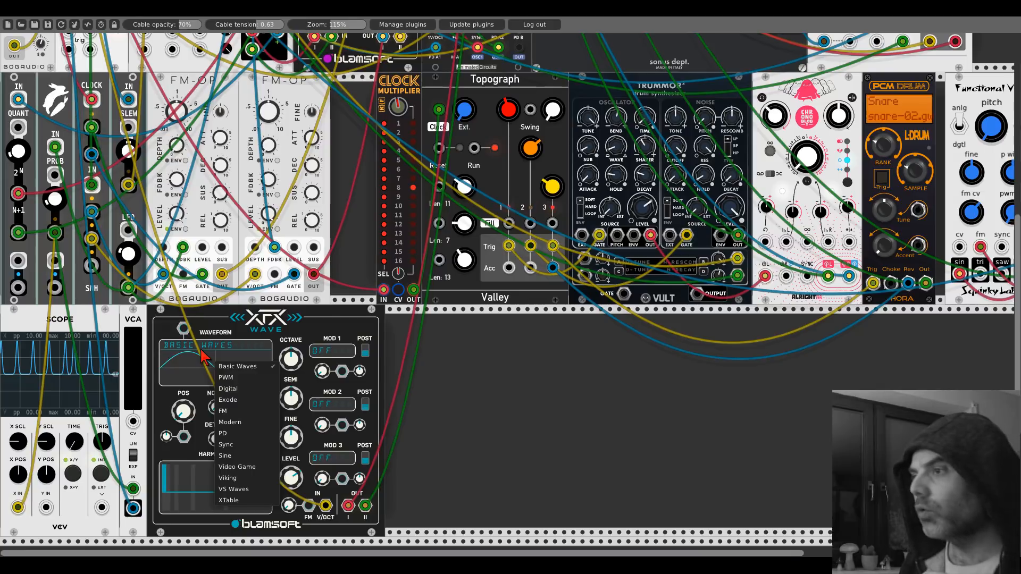
mouse_move(242, 500)
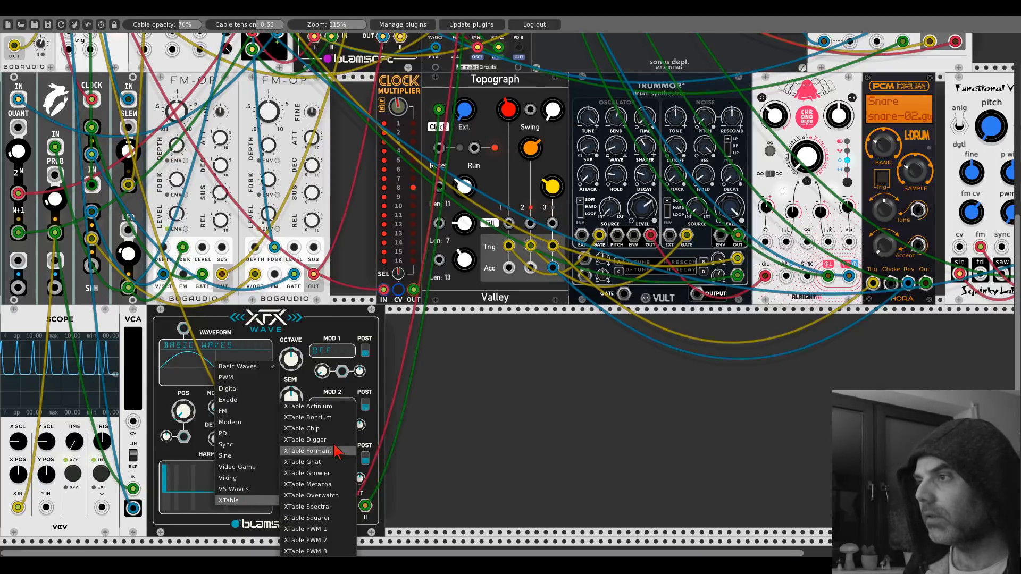
click(325, 407)
drag(177, 407, 177, 370)
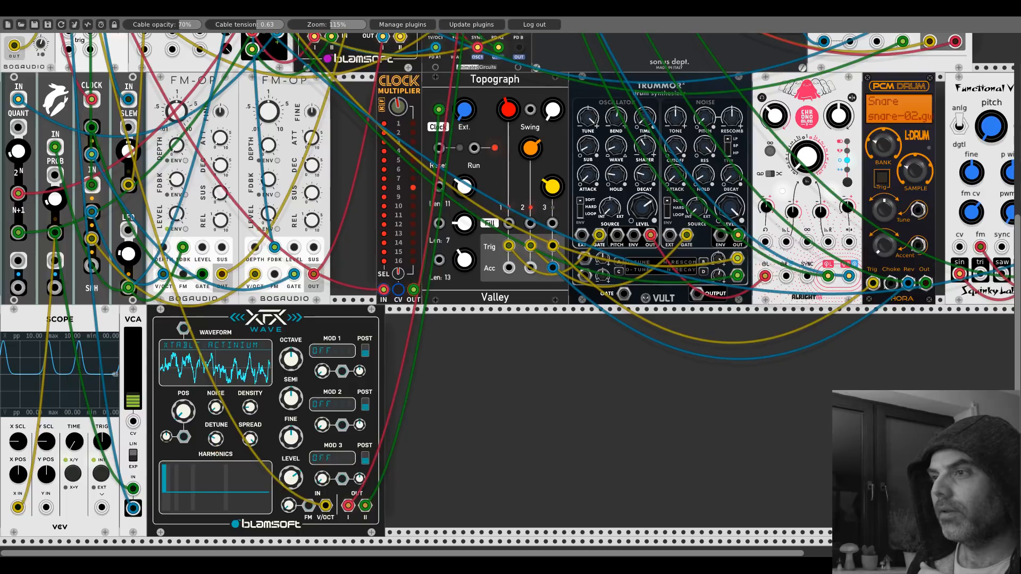
Set the XFX Wave's Mod 1 to Lowpass Filter and adjust its amount
scroll(478, 263, up, 10)
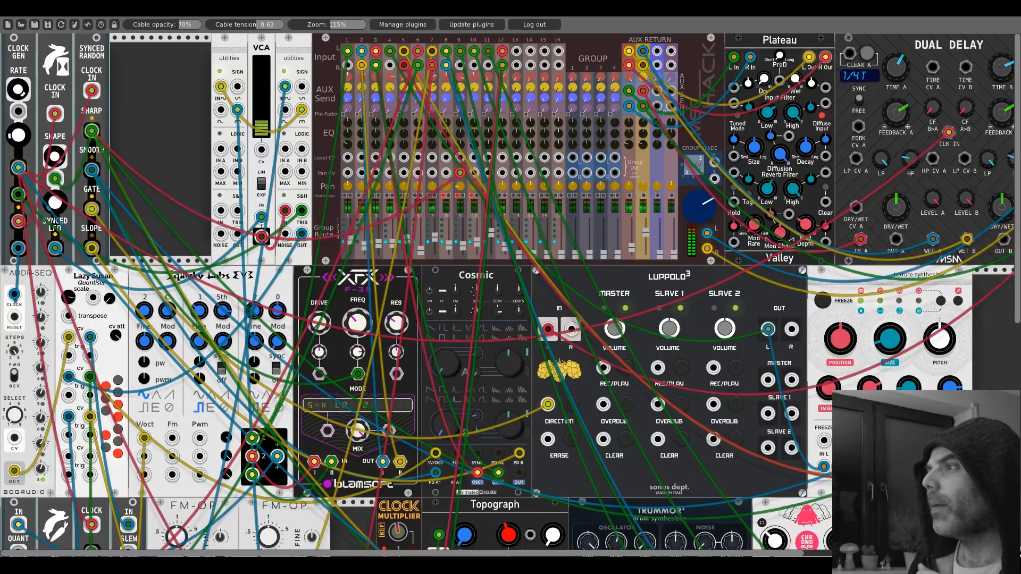
scroll(485, 276, down, 8)
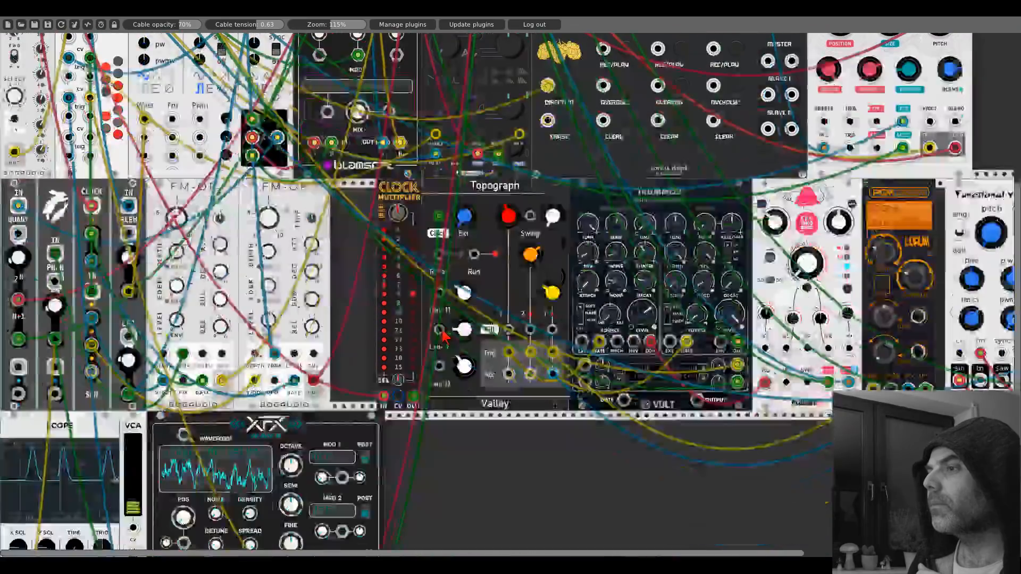
click(330, 325)
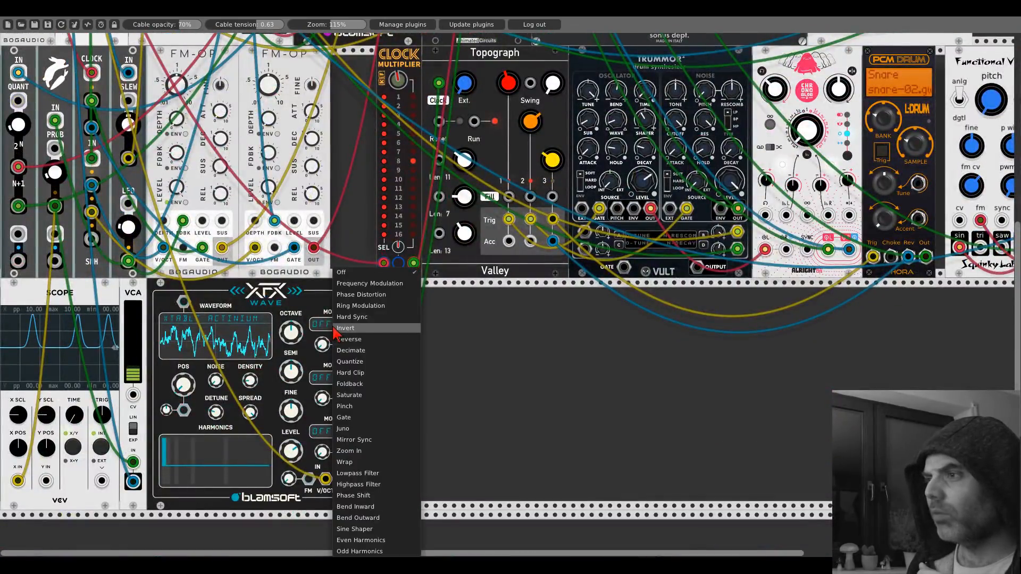
click(367, 473)
drag(330, 347, 329, 261)
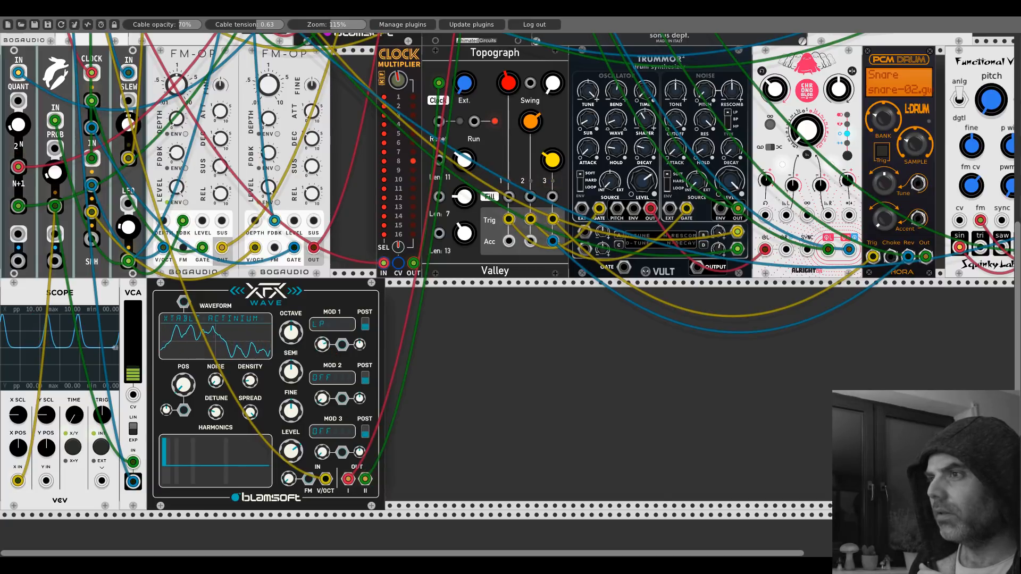
drag(322, 345, 322, 414)
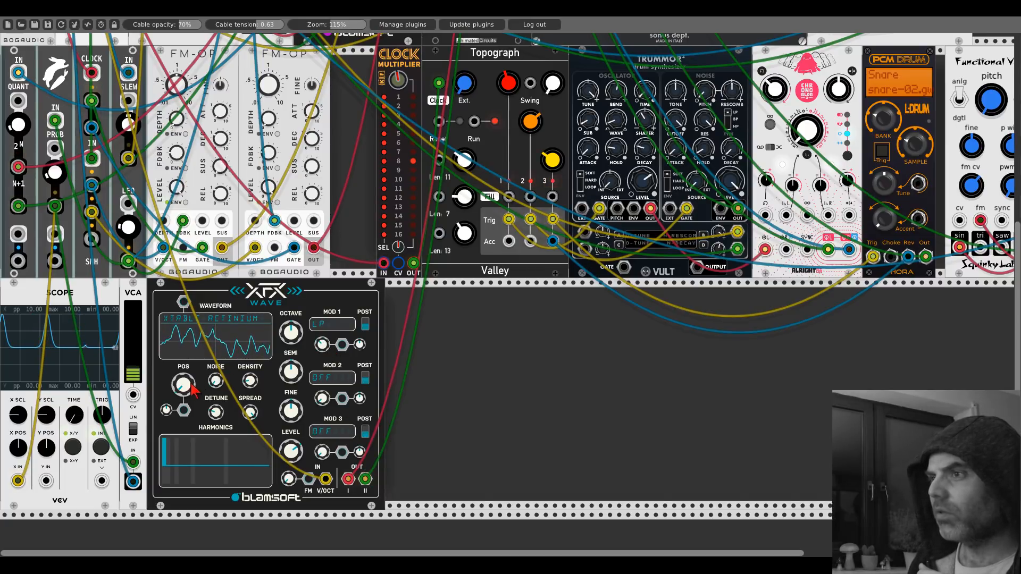
Patch the LFO strip's output into the XFX Wave's POS modulation input
drag(128, 260, 184, 411)
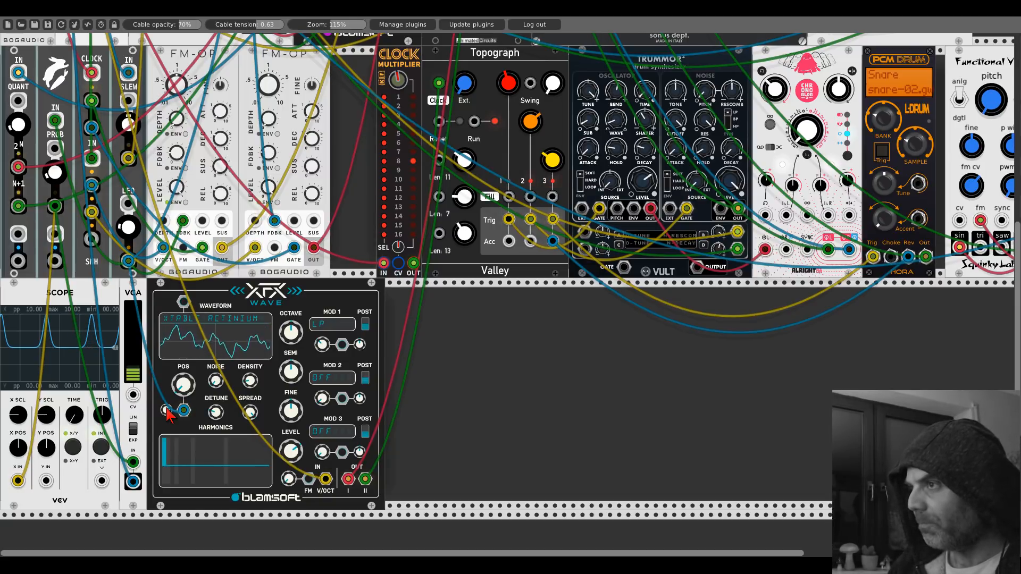
scroll(696, 289, up, 10)
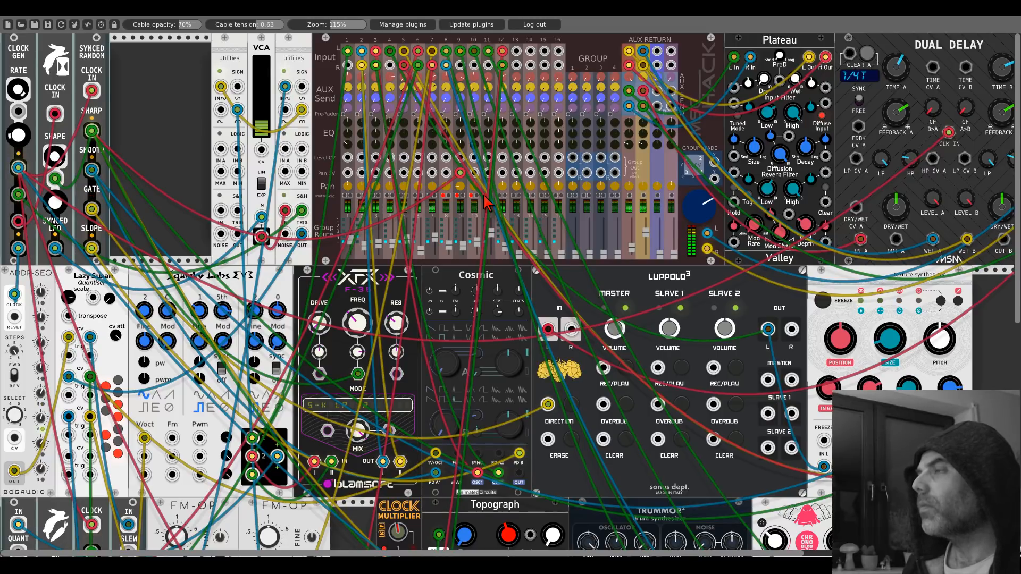
right_click(484, 196)
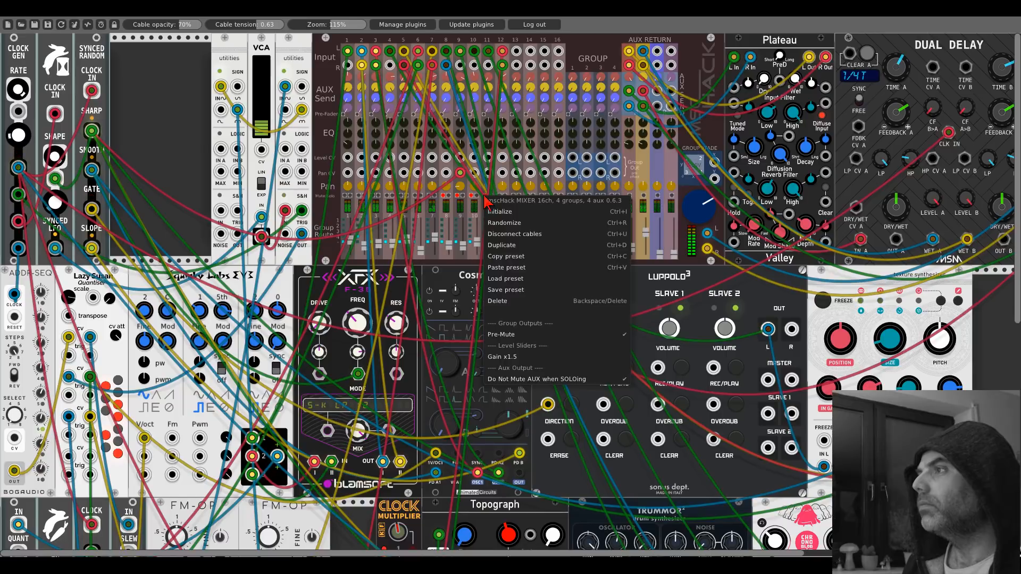
click(481, 197)
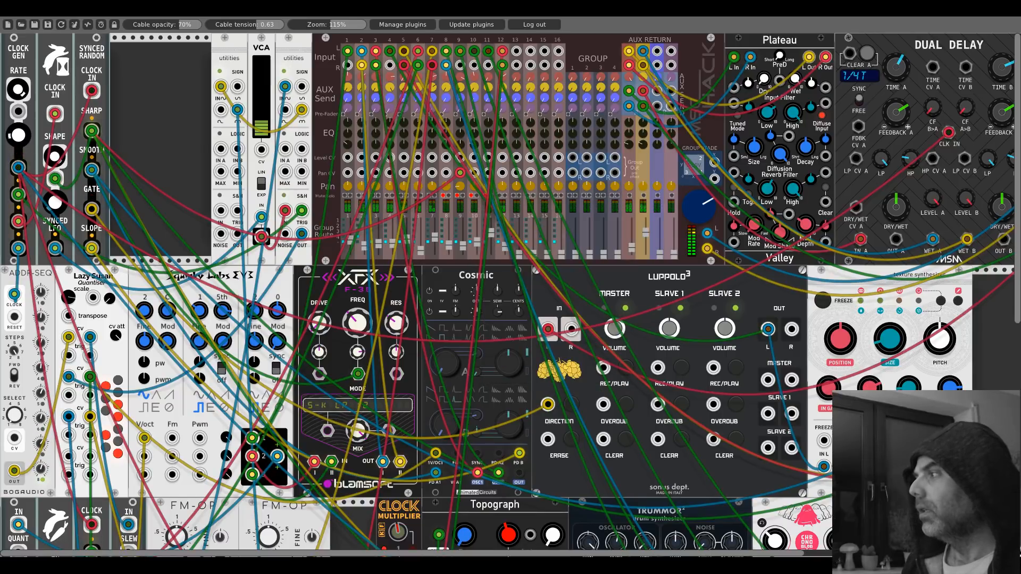
Add a Fundamental VCA-1 module after the ADSR in the Functional VCO's row
scroll(442, 166, right, 20)
scroll(442, 167, down, 9)
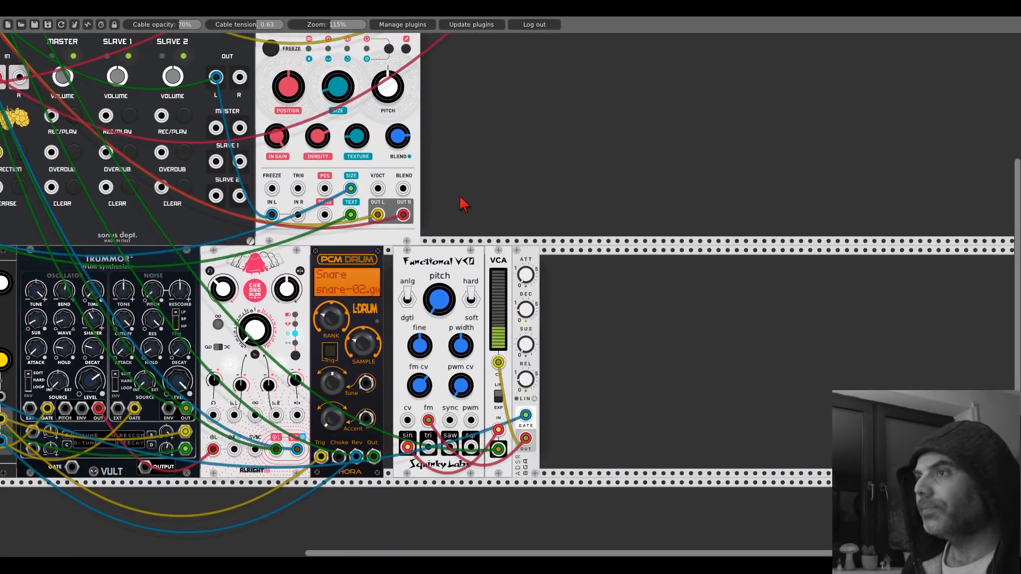
scroll(532, 192, left, 10)
right_click(830, 276)
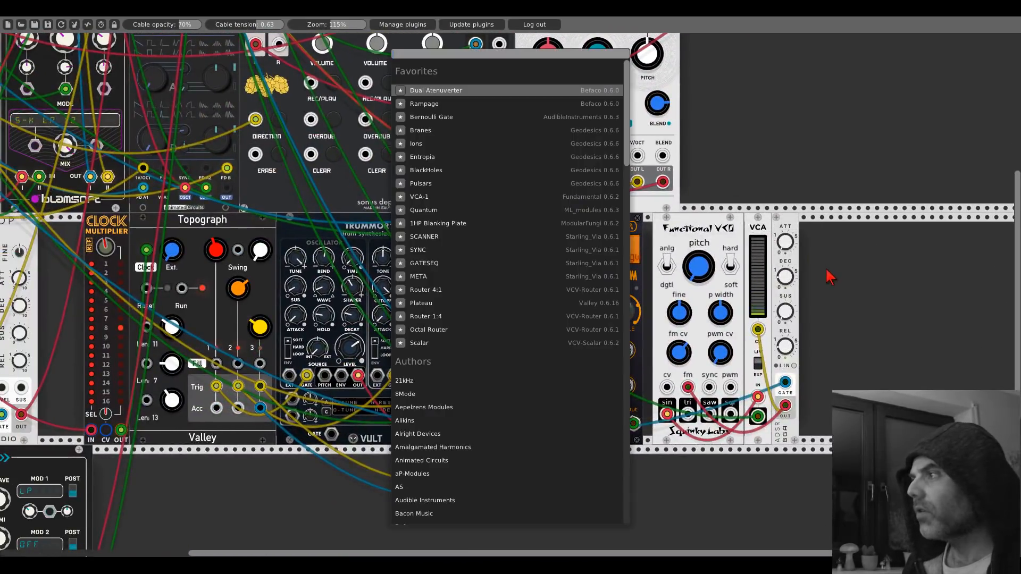
click(425, 197)
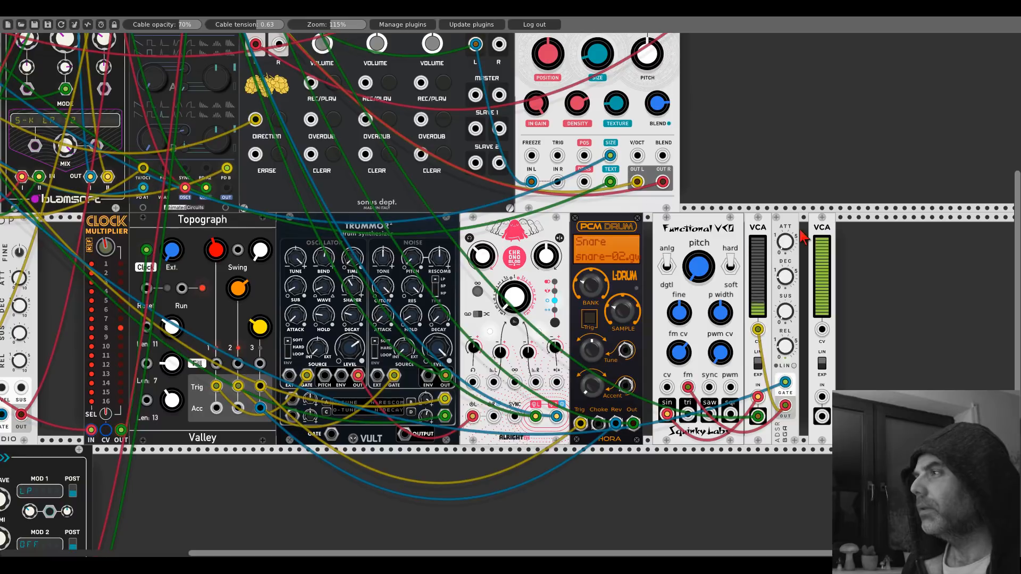
Shift the Functional VCO voice, PCM Drum and Chronoblob aside and place the new VCA directly after Trummor
drag(819, 219, 911, 225)
mouse_move(785, 227)
mouse_down()
mouse_move(822, 227)
mouse_move(781, 222)
mouse_up()
drag(625, 226, 670, 229)
drag(553, 236, 598, 238)
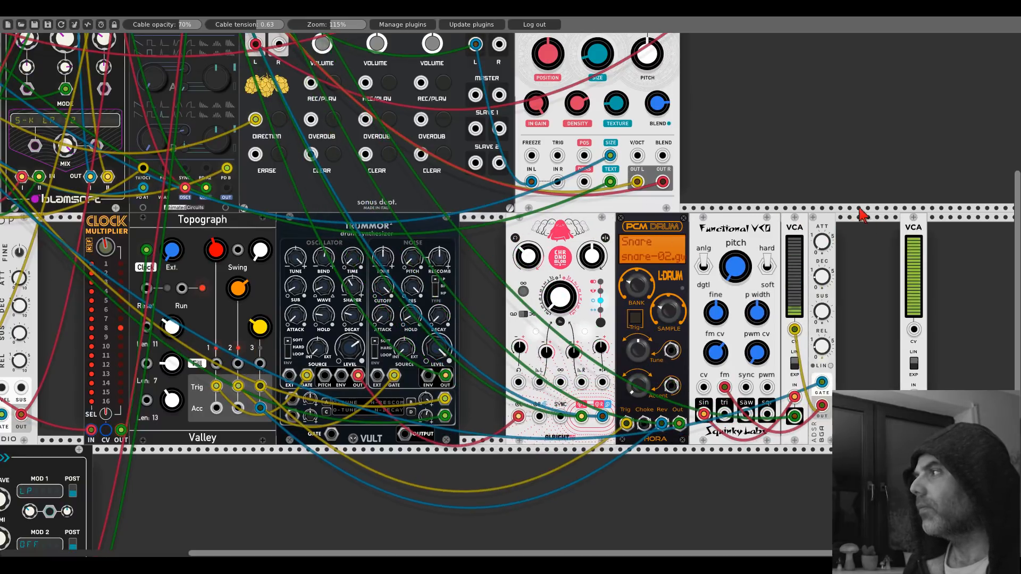
drag(919, 238, 479, 249)
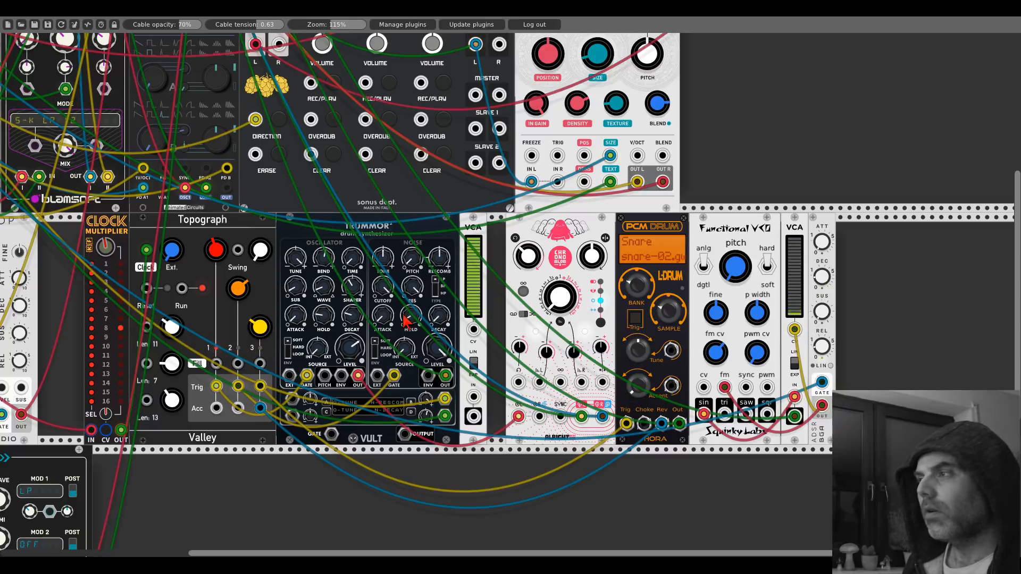
Move the new VCA to the row's end after the ADSR and close the gaps between the preceding modules
drag(481, 226, 781, 232)
drag(559, 240, 512, 241)
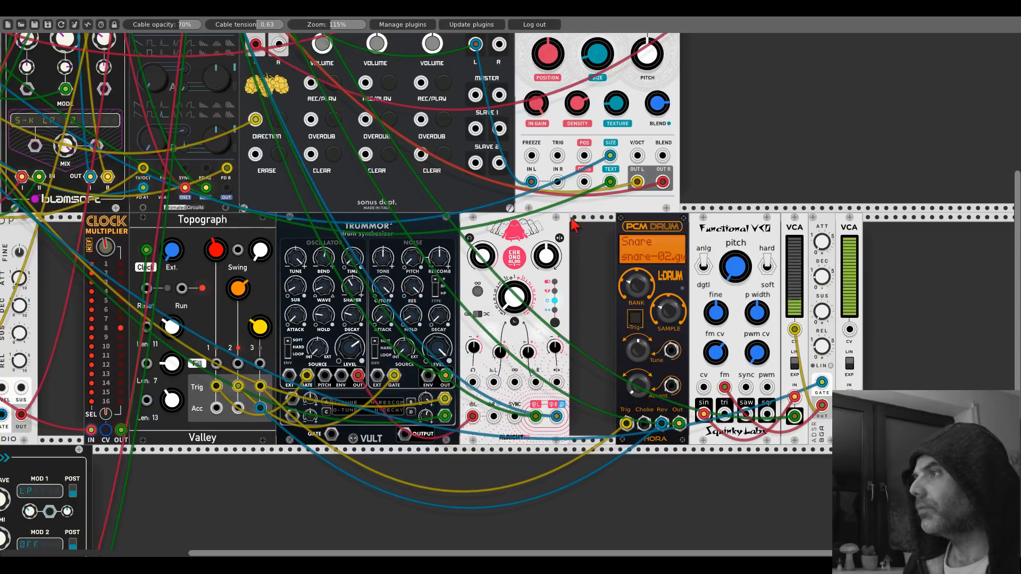
drag(639, 223, 592, 223)
drag(741, 224, 686, 227)
drag(794, 226, 749, 226)
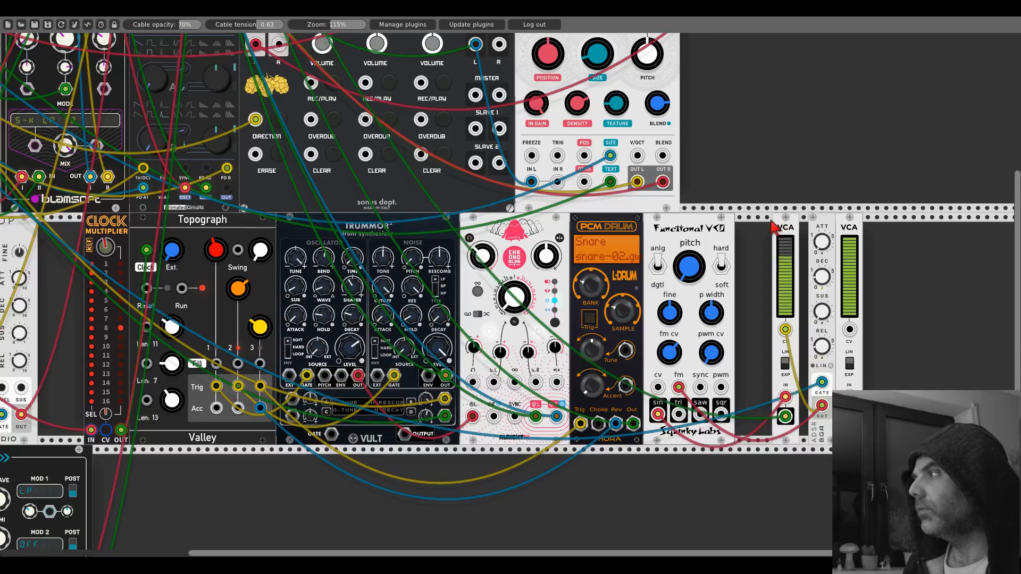
mouse_move(822, 226)
mouse_down()
mouse_move(775, 226)
mouse_move(802, 226)
mouse_up()
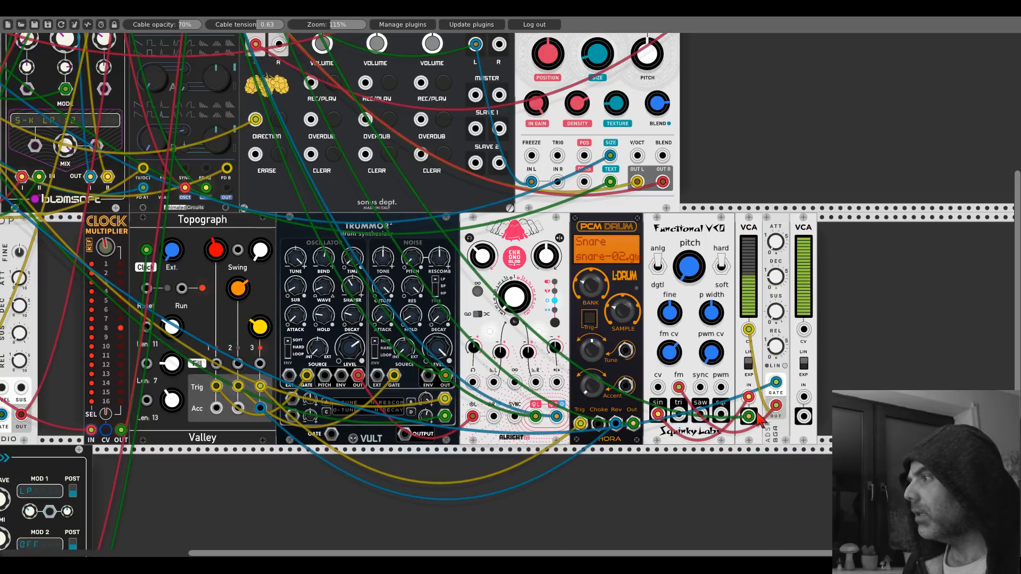
Route the Functional VCO's first VCA through the new VCA and patch a Clock Gen output into the new VCA's CV
mouse_move(748, 416)
mouse_down()
mouse_move(803, 416)
mouse_move(788, 400)
mouse_move(750, 415)
mouse_up()
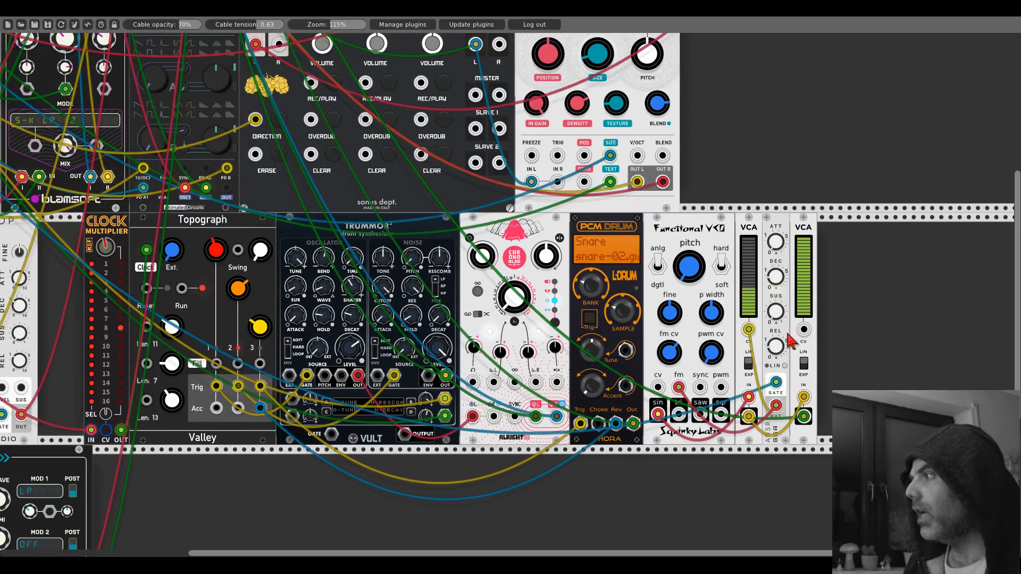
drag(803, 329, 20, 221)
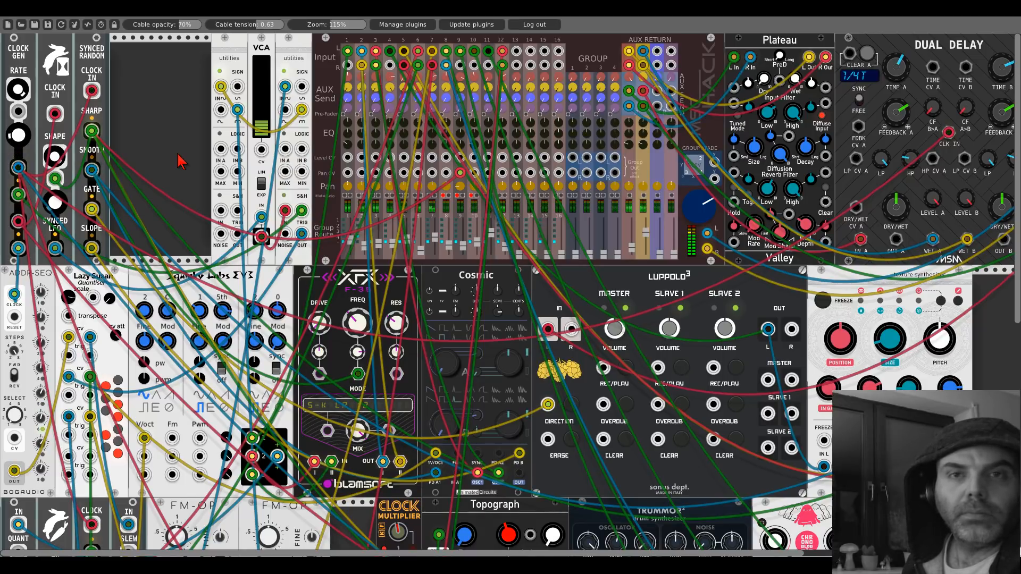
Look over the patch between the mixer row and the Scope, VCA and XFX Wave row
scroll(181, 161, down, 10)
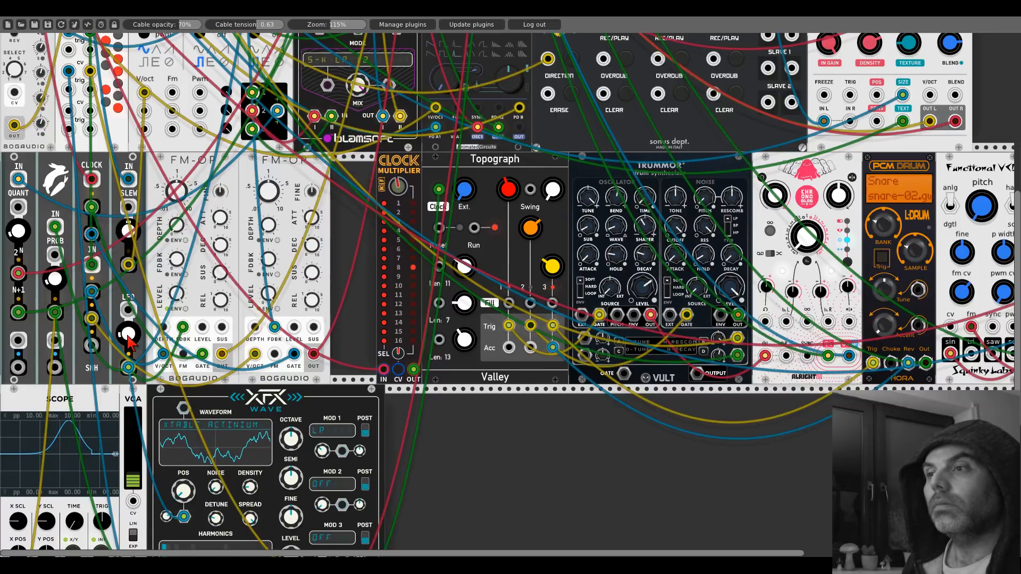
scroll(346, 315, down, 2)
scroll(344, 315, down, 2)
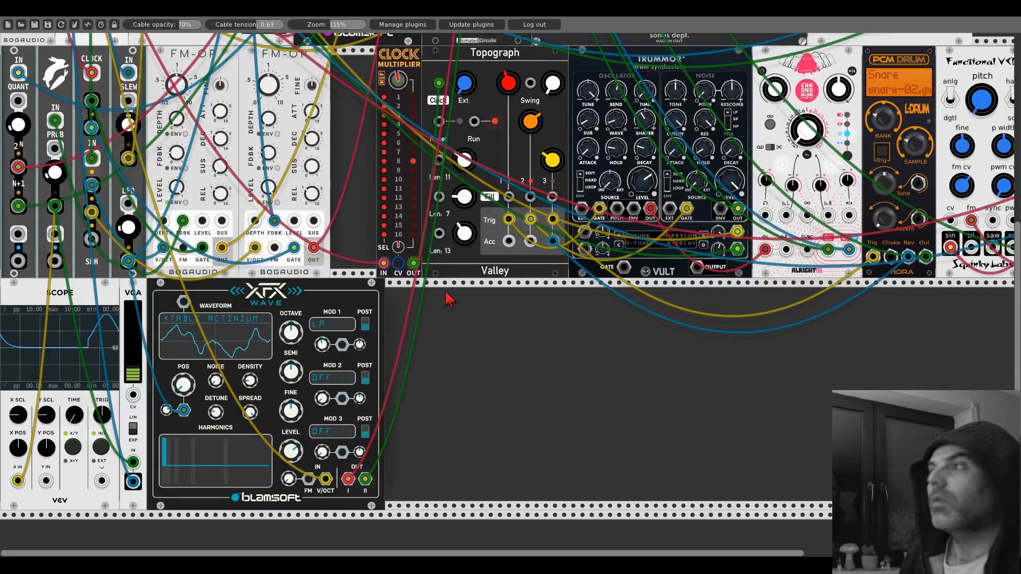
scroll(487, 306, up, 5)
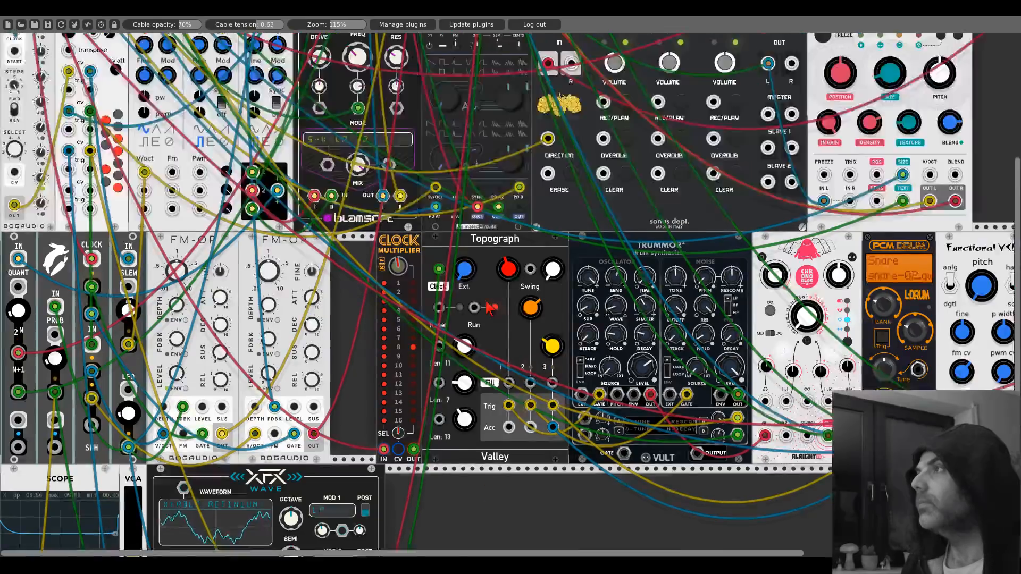
scroll(488, 308, up, 7)
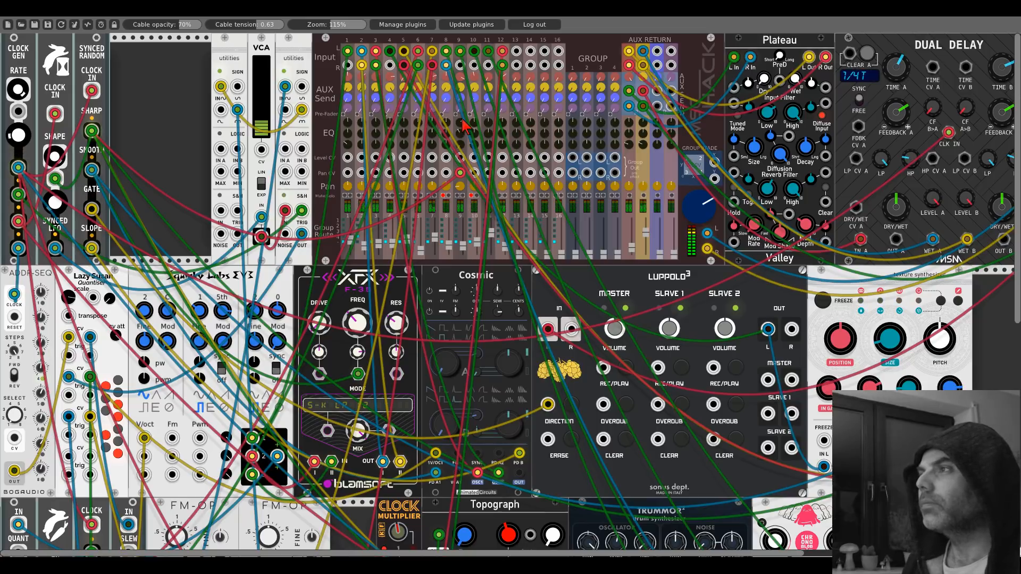
scroll(462, 126, down, 10)
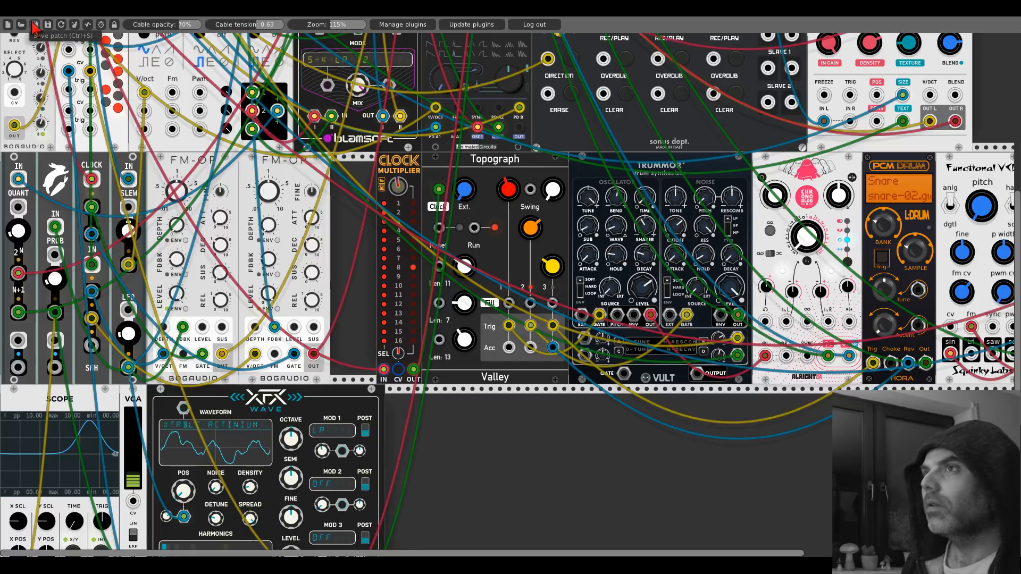
scroll(329, 218, up, 10)
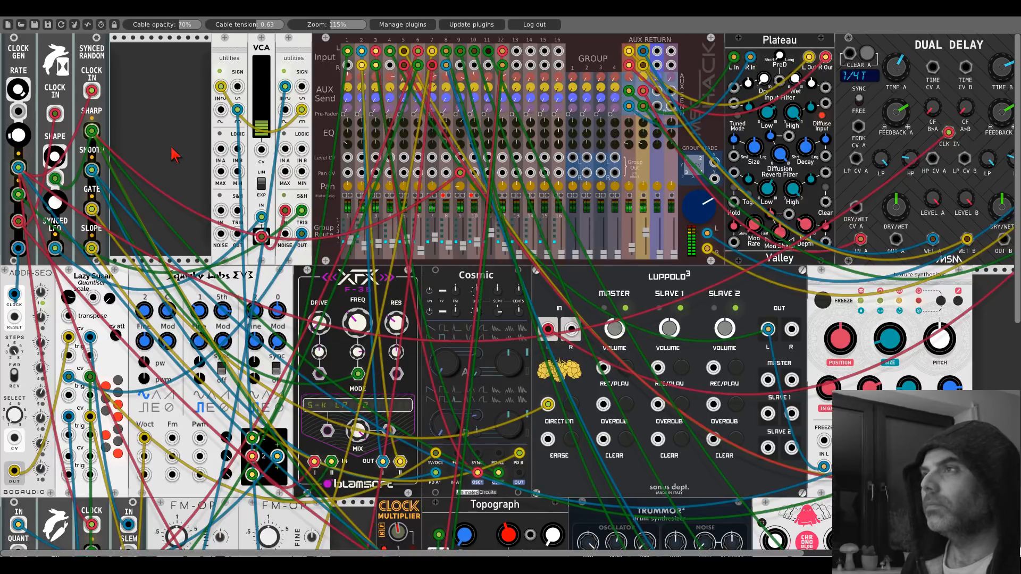
scroll(173, 154, down, 11)
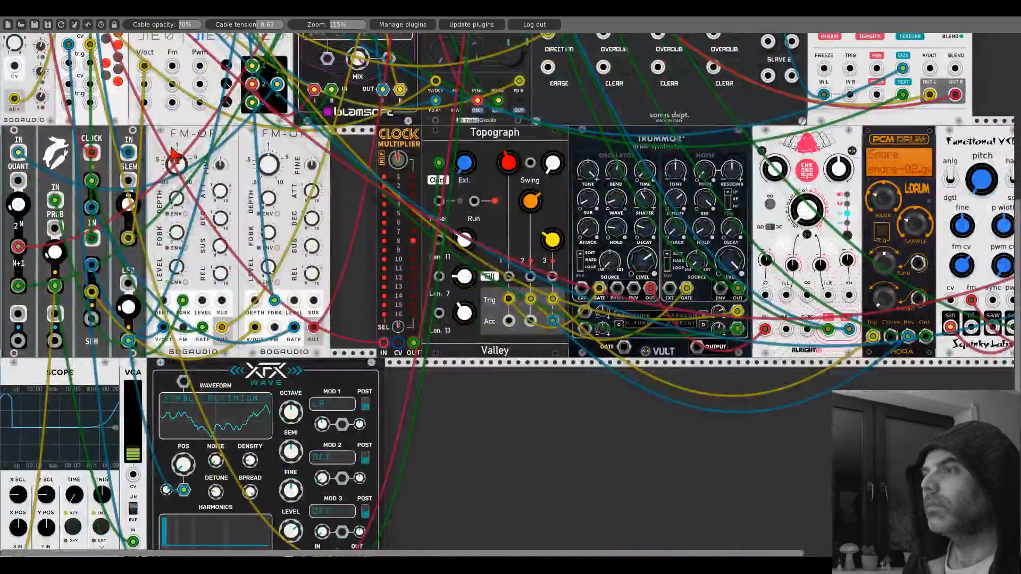
scroll(173, 154, up, 11)
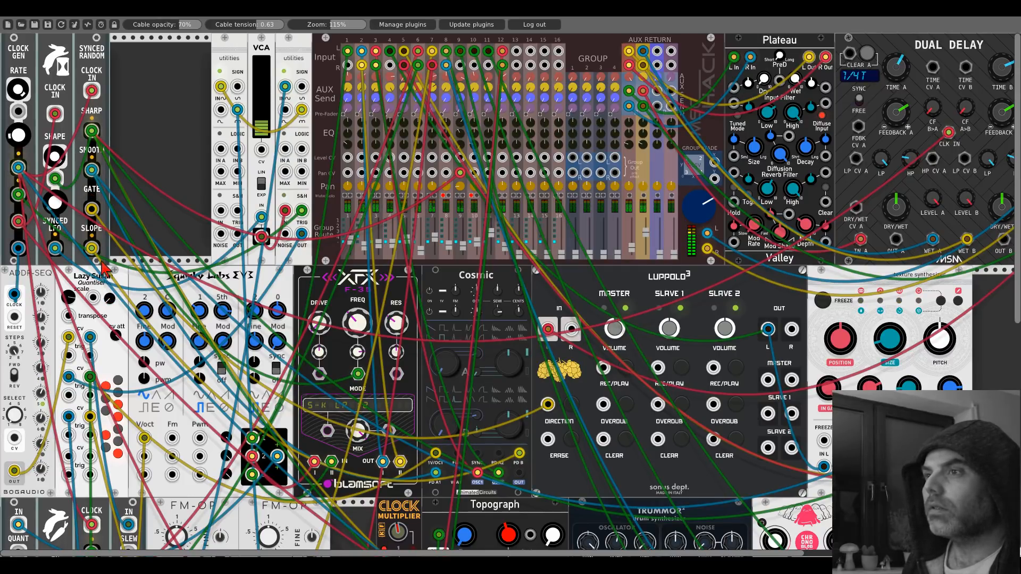
Add the ML_modules Constants module in the gap beside Synced Random
key(Return)
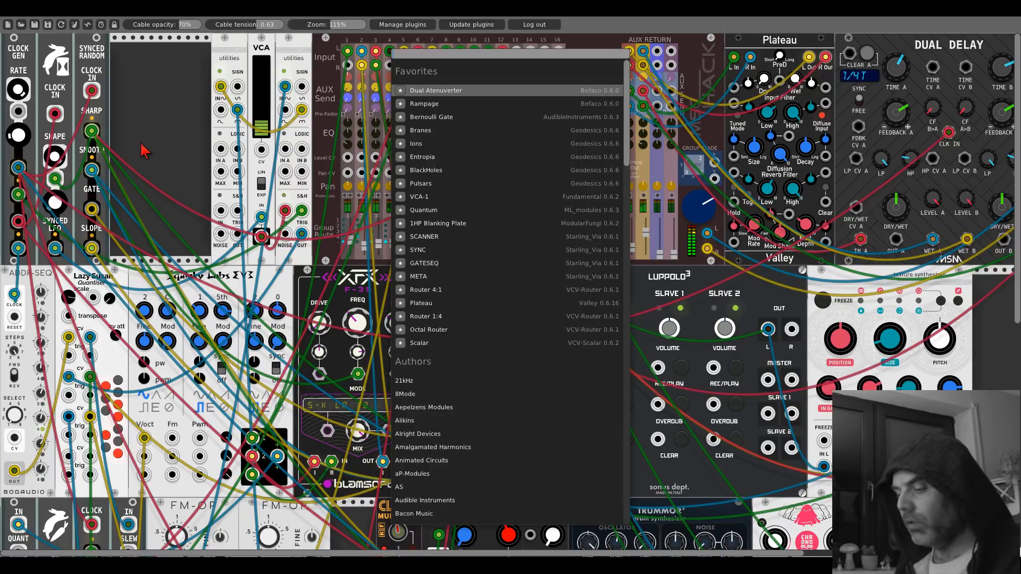
text(consta)
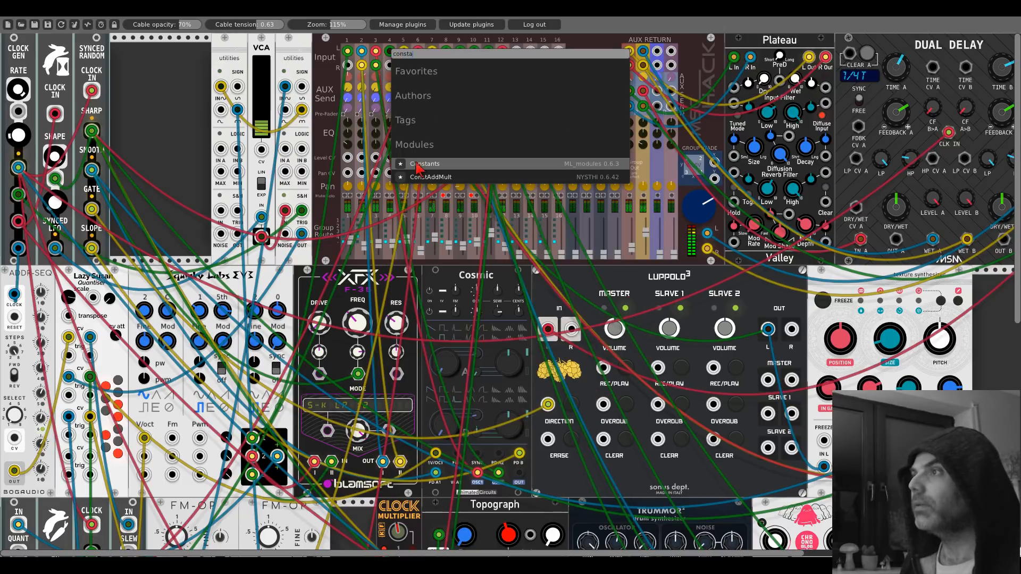
key(Return)
Insert the ML_modules Constants module and Fundamental's Sequential Switch 2, placing the switch directly against Constants
key(Return)
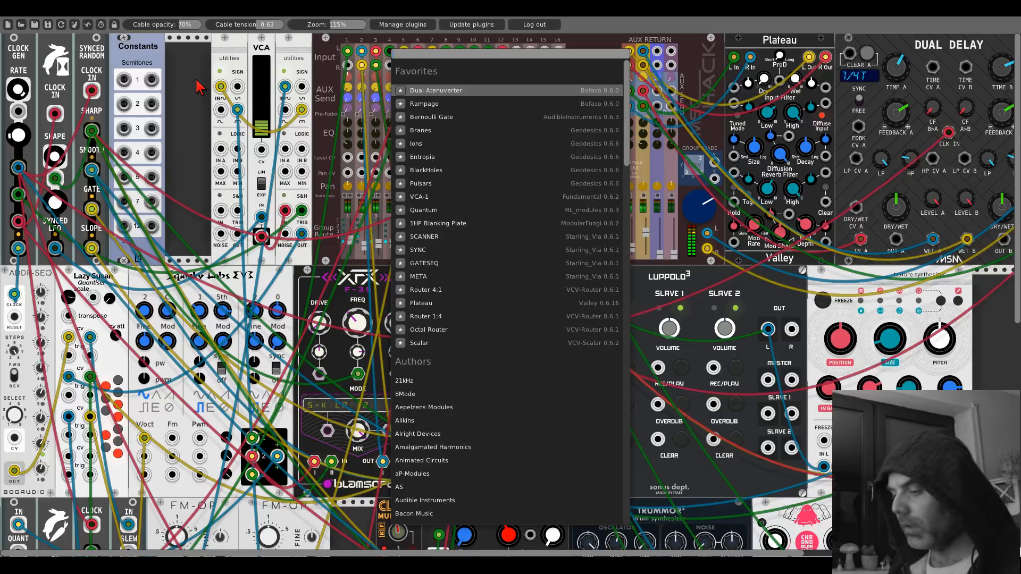
text(sequential)
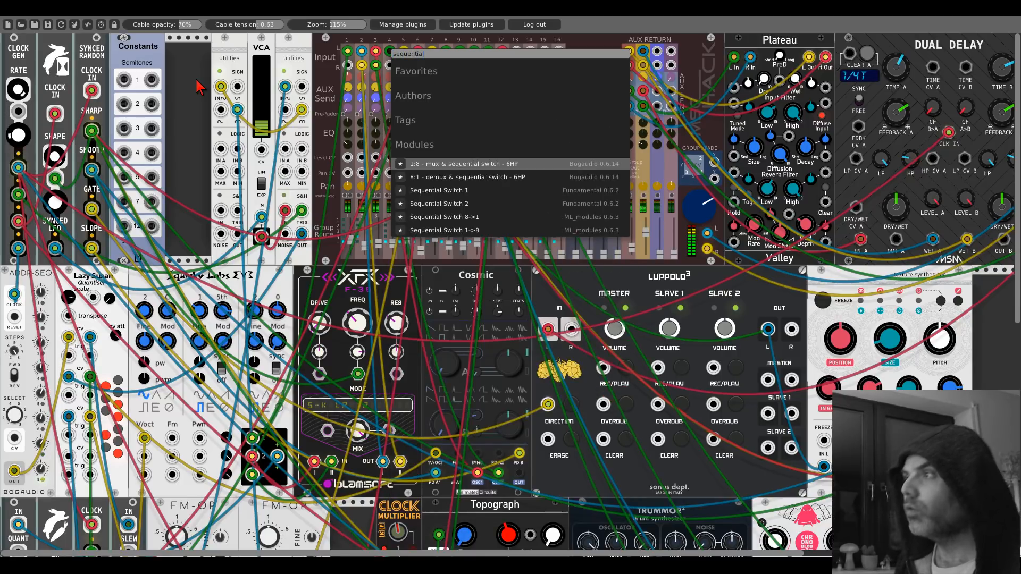
click(432, 205)
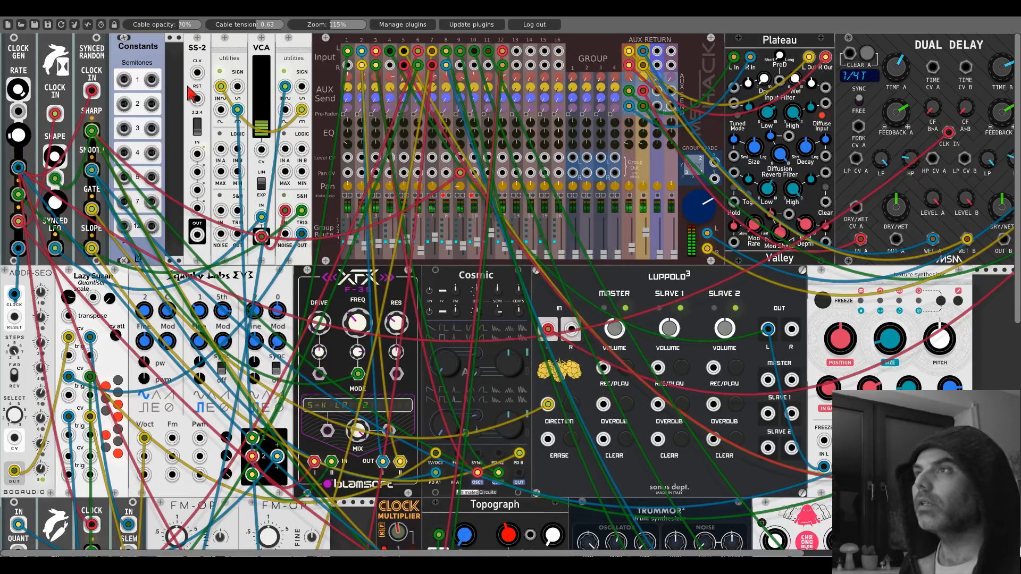
drag(196, 52, 176, 50)
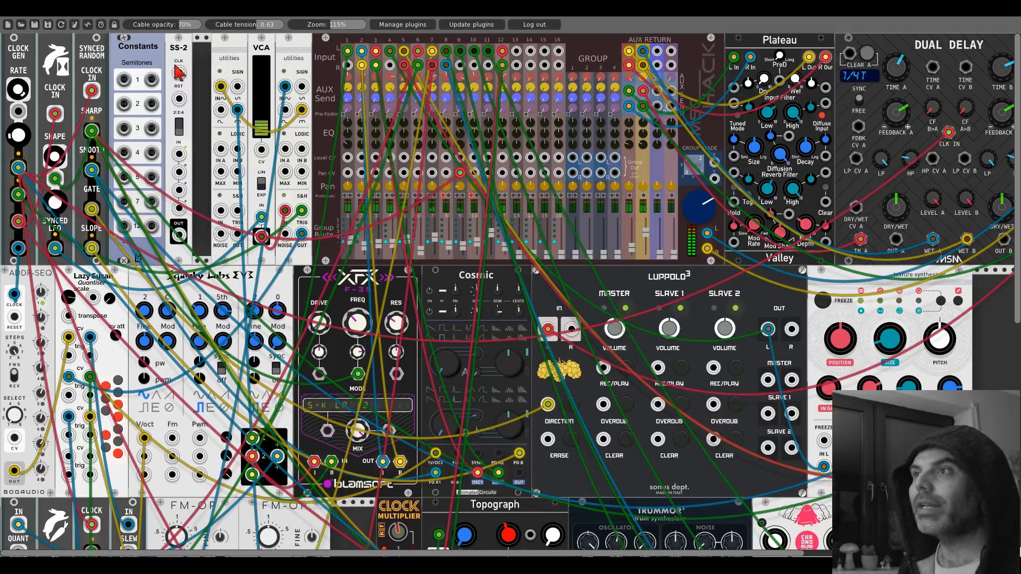
Patch a 7-semitone output of Constants into the sequential switch's second input and drive its clock from Clock Gen's lowest output
drag(152, 201, 179, 171)
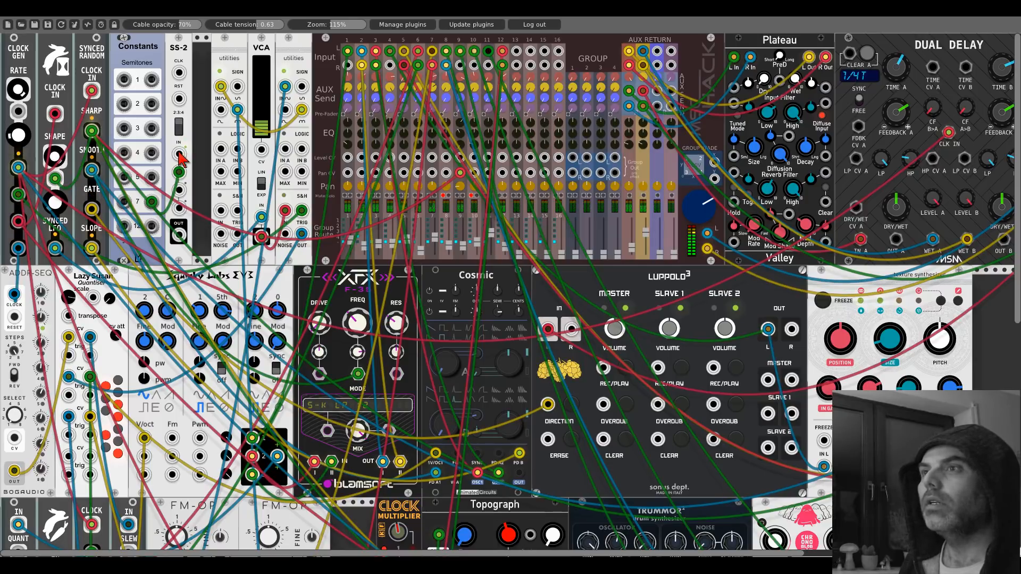
drag(180, 155, 19, 248)
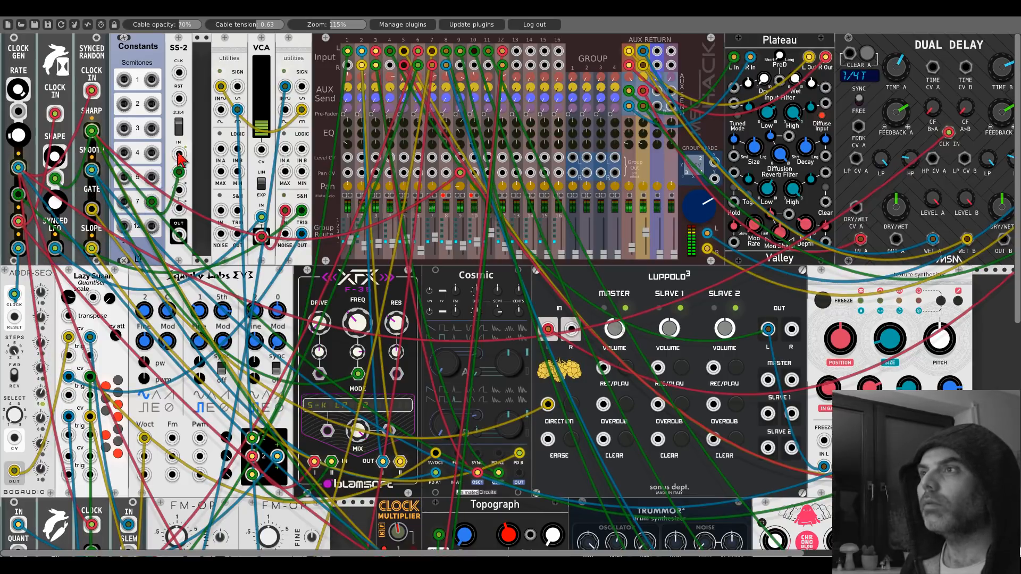
drag(179, 71, 19, 248)
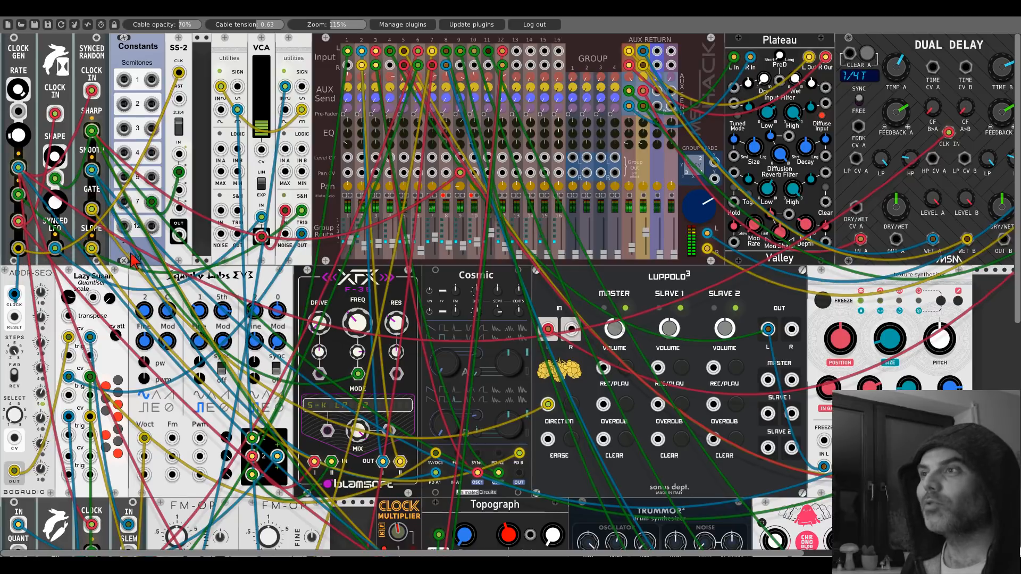
Patch the sequential switch's output into the Lazy Susan quantiser's transpose input
drag(181, 238, 93, 297)
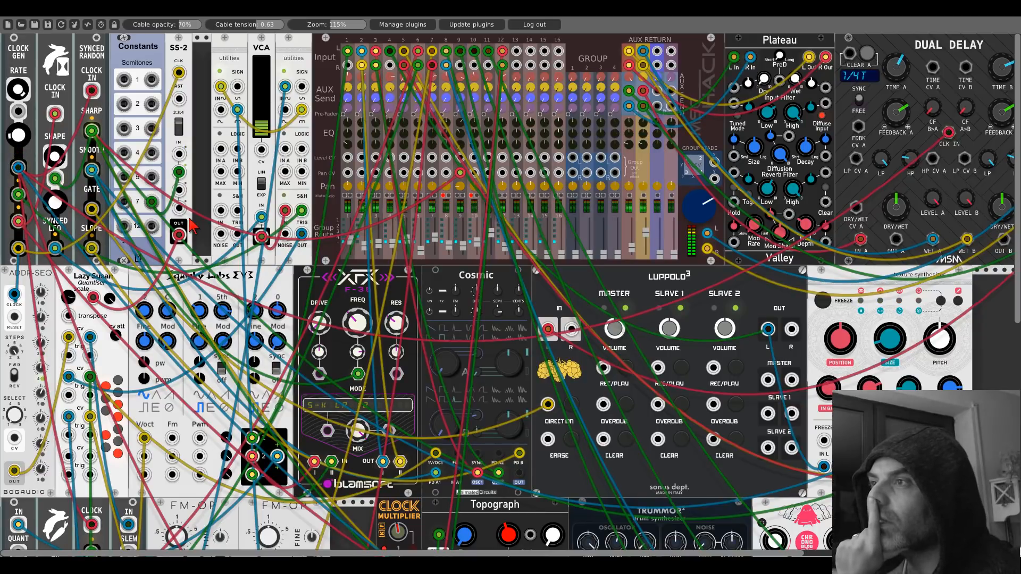
scroll(191, 226, down, 6)
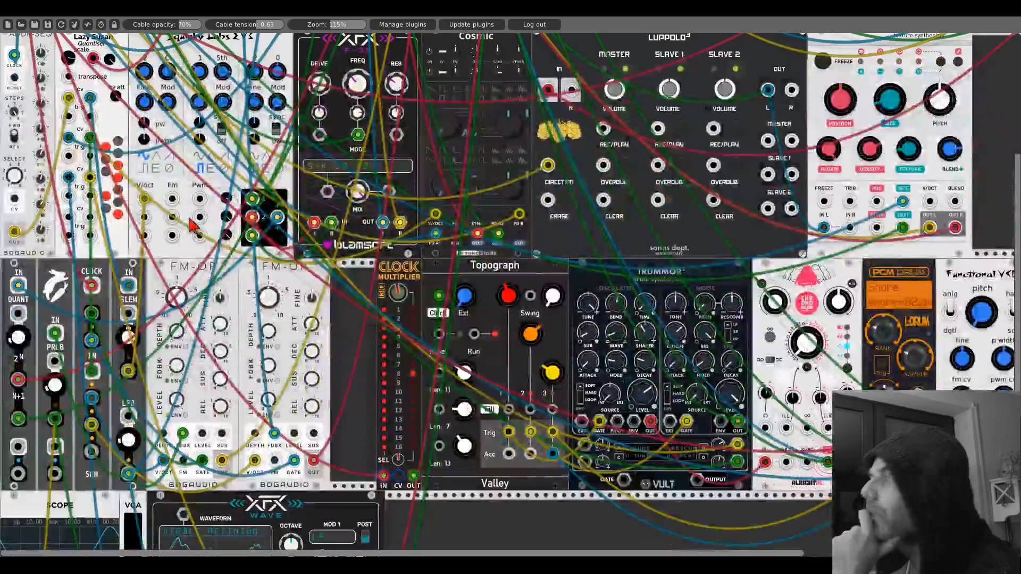
scroll(192, 226, up, 3)
scroll(192, 226, up, 3)
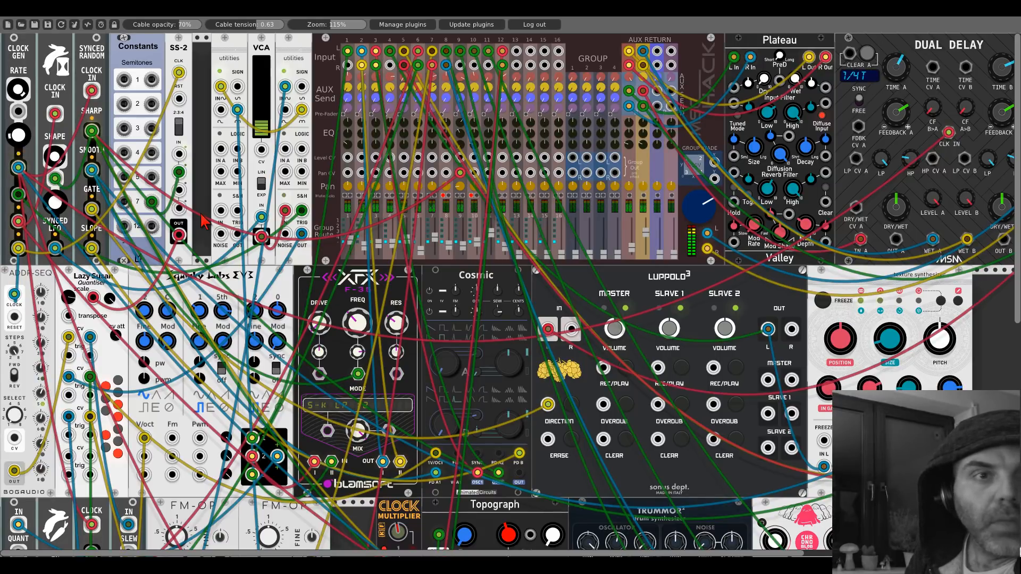
drag(178, 235, 70, 317)
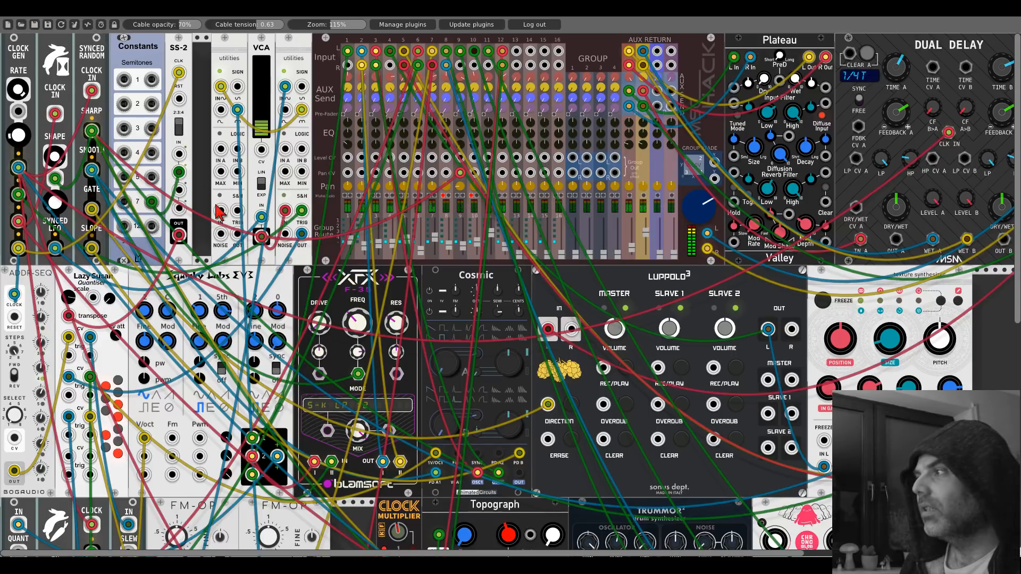
Look over the patch from the mixer row to the Scope and XFX Wave row with the switched transposition
scroll(539, 288, down, 10)
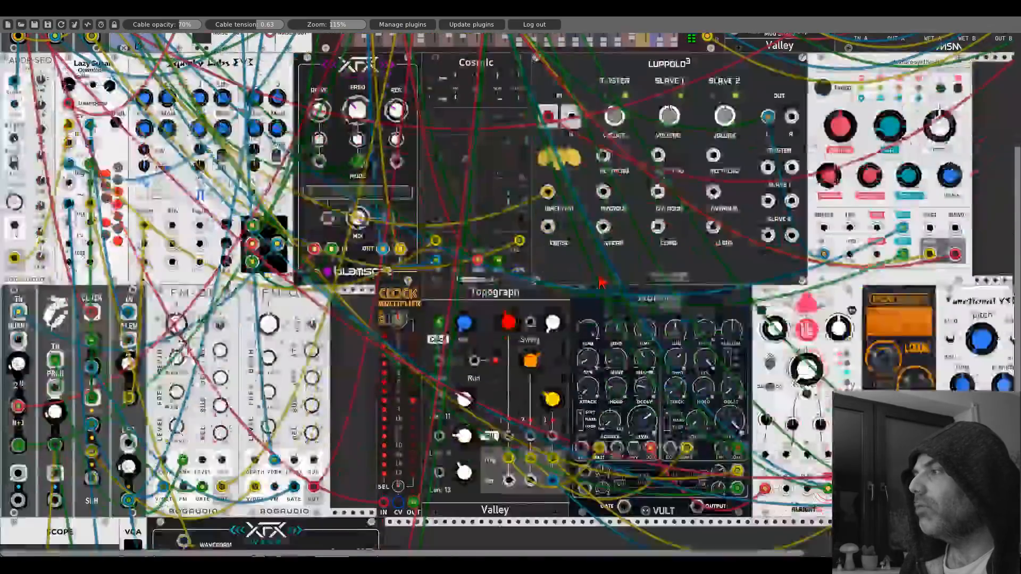
scroll(345, 284, down, 6)
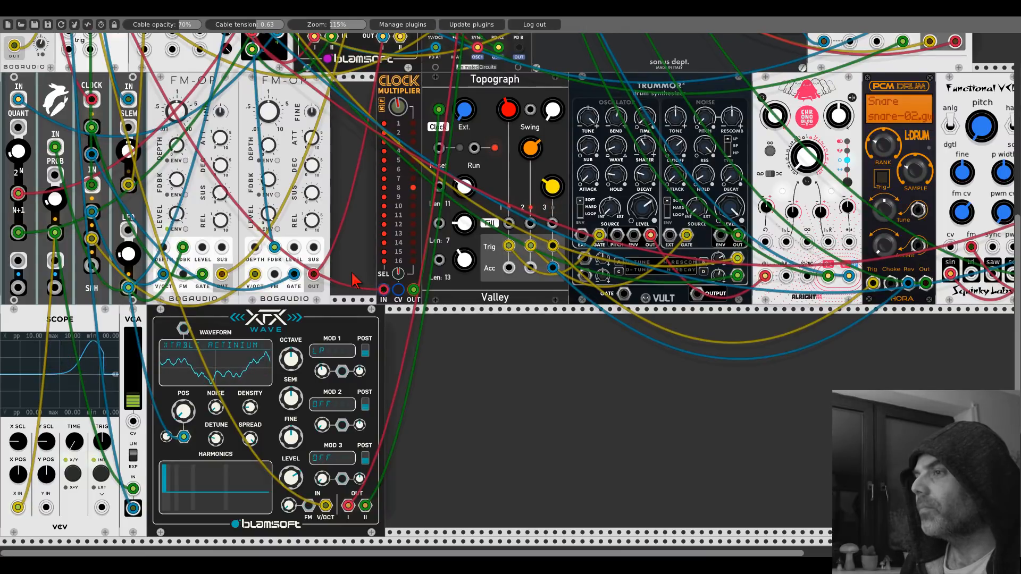
scroll(355, 281, down, 3)
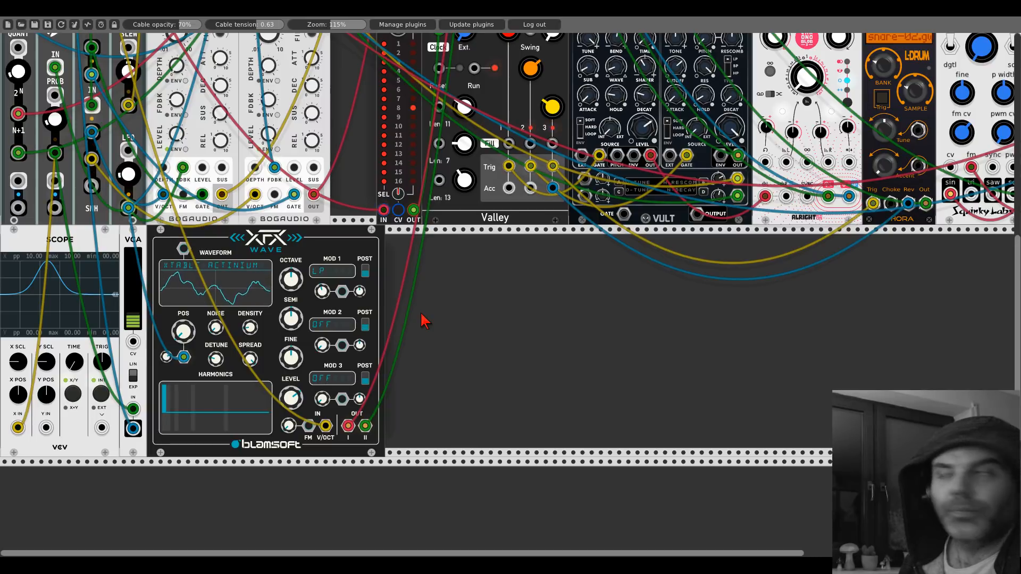
scroll(548, 318, up, 10)
scroll(547, 317, up, 4)
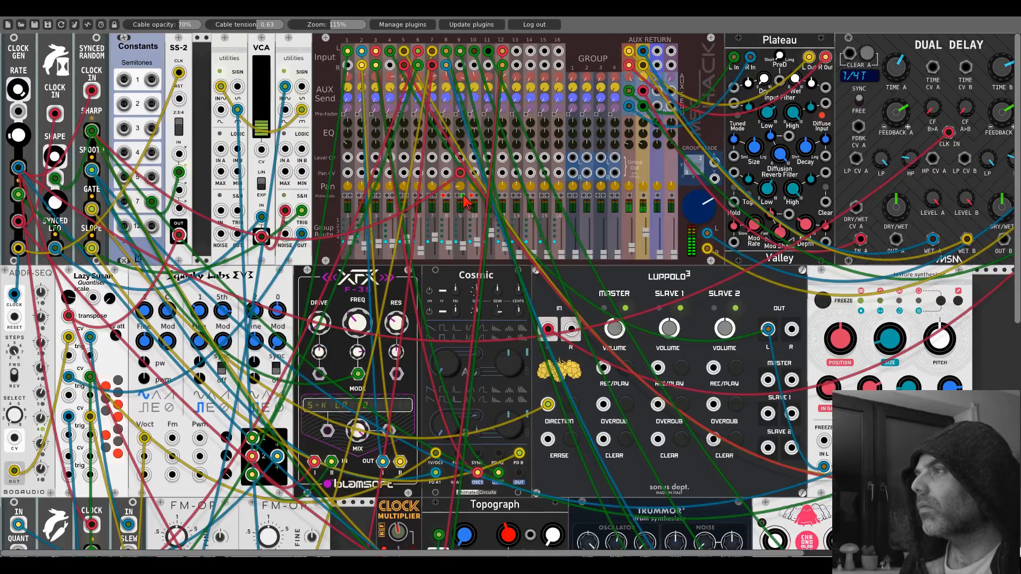
scroll(465, 212, down, 7)
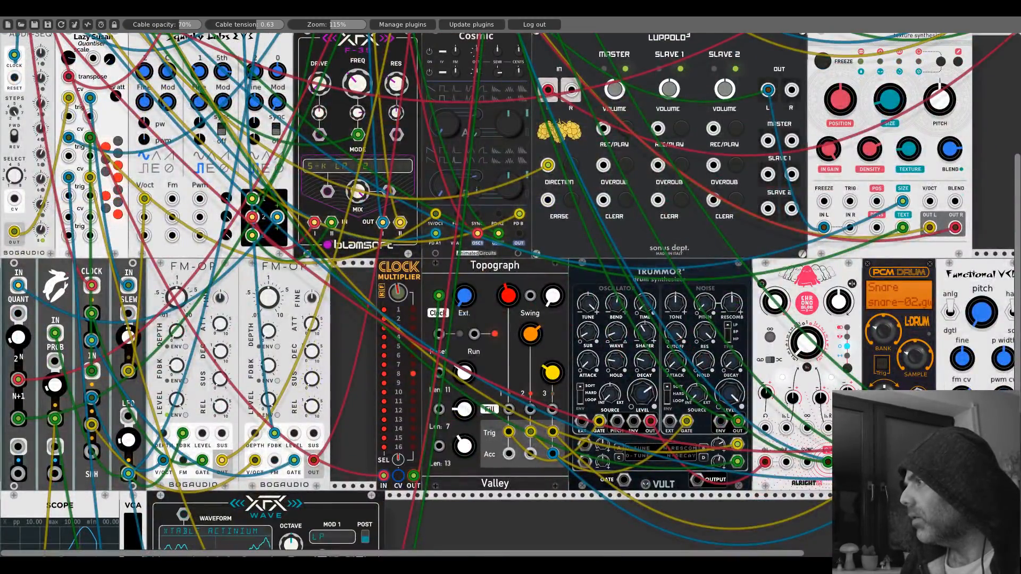
scroll(477, 242, up, 7)
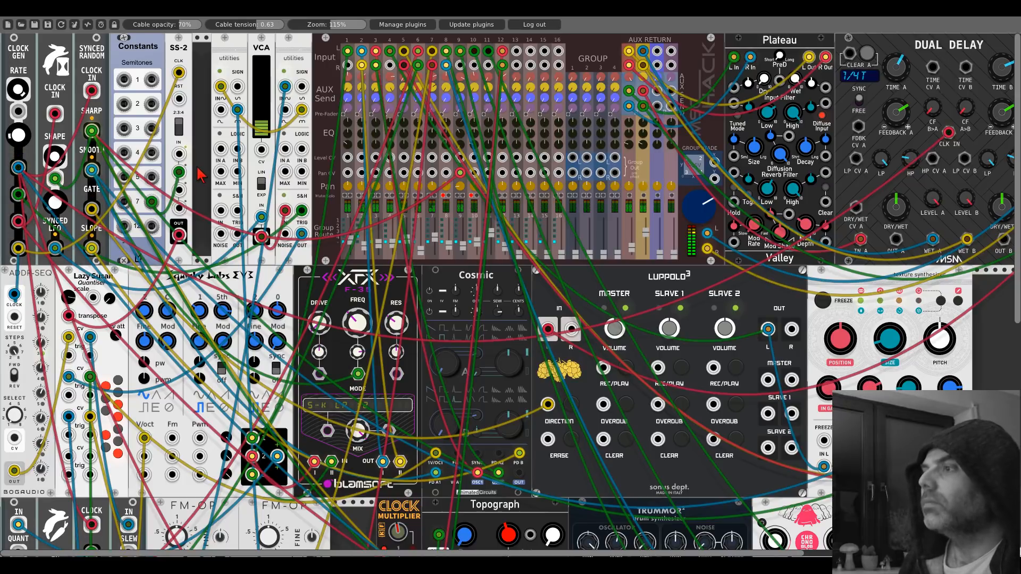
scroll(200, 174, down, 5)
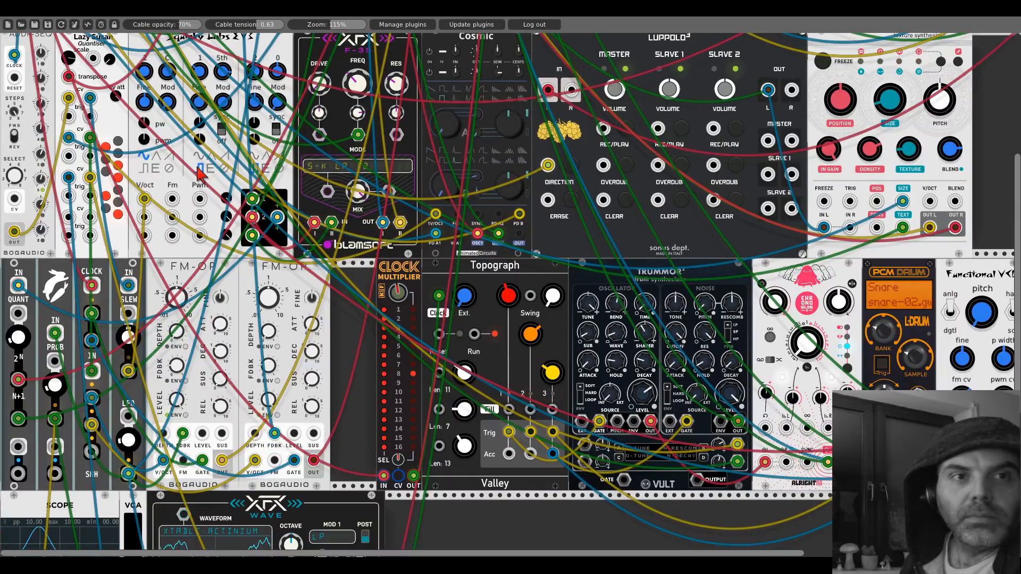
scroll(398, 170, up, 5)
scroll(398, 170, up, 4)
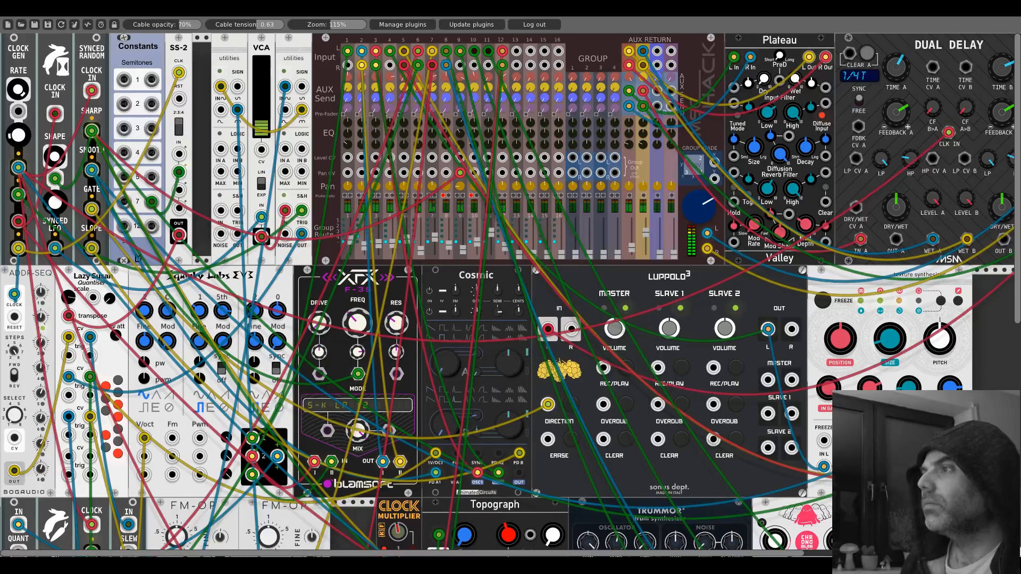
Patch the lowest output of the PROB module into the Scope's Y input
scroll(277, 208, down, 5)
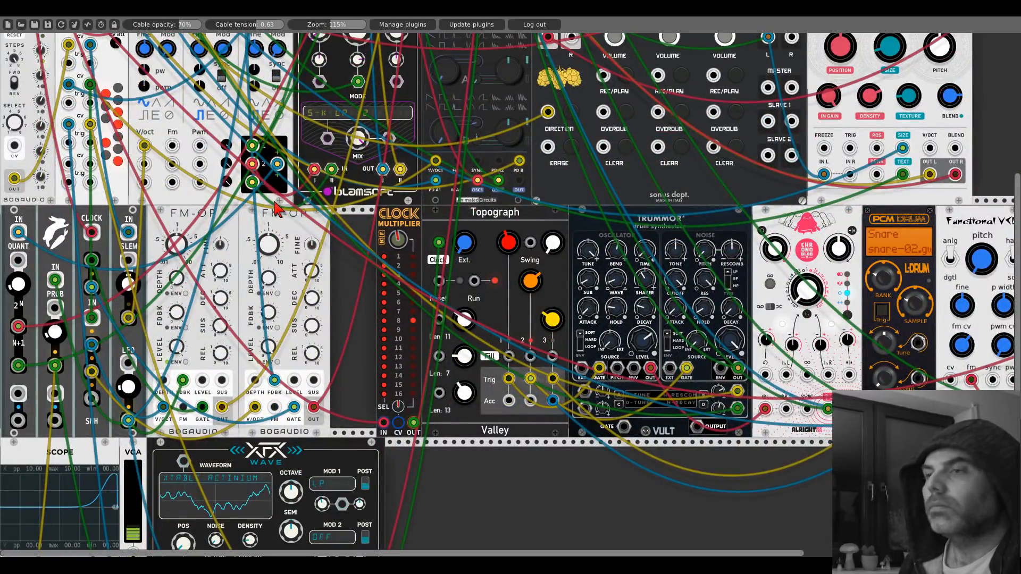
scroll(277, 207, down, 4)
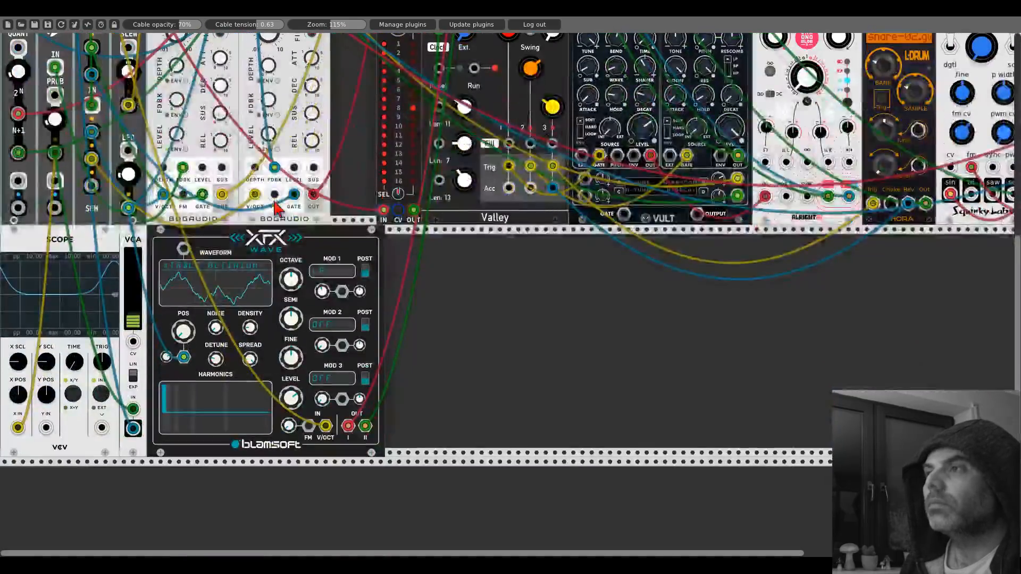
scroll(346, 187, up, 1)
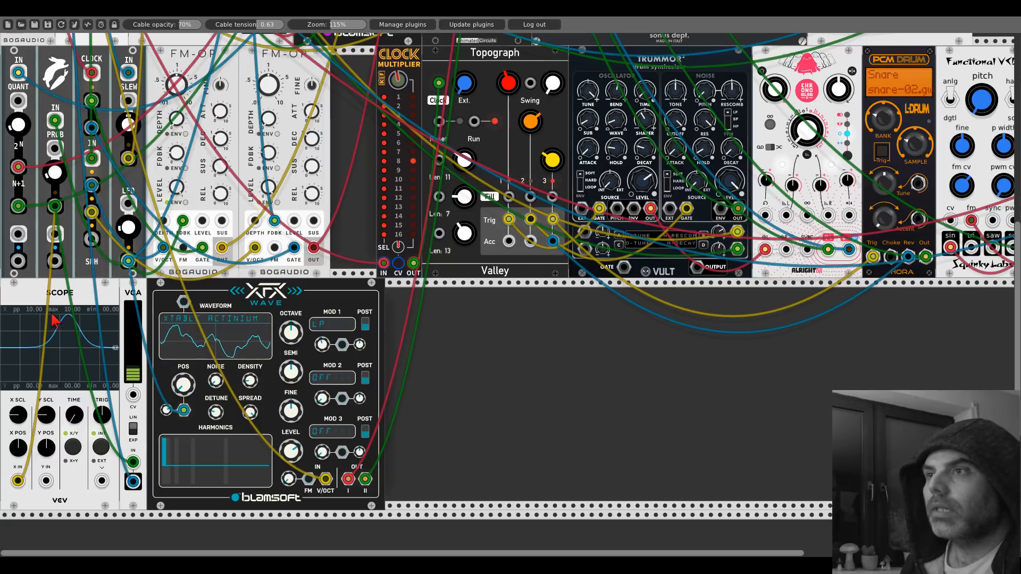
drag(53, 206, 47, 482)
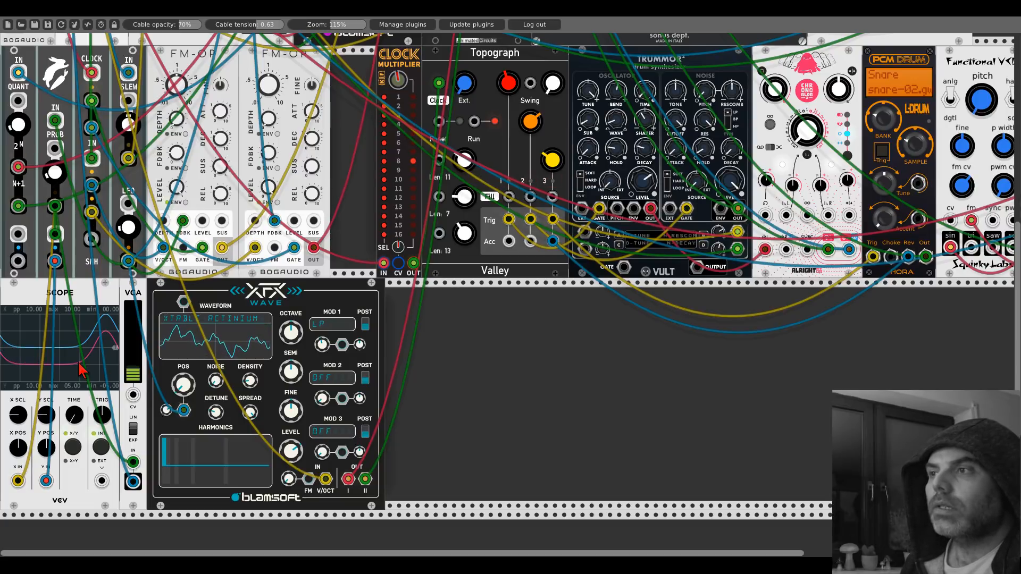
Add the 21kHz Palm Loop oscillator in the empty space beyond XFX Wave
right_click(518, 356)
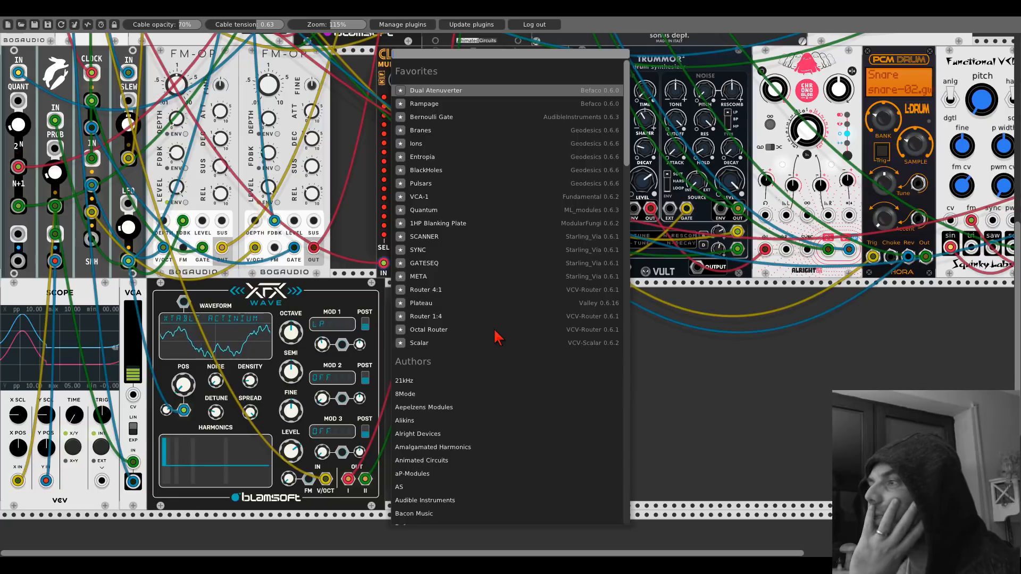
scroll(487, 334, down, 2)
scroll(486, 333, down, 2)
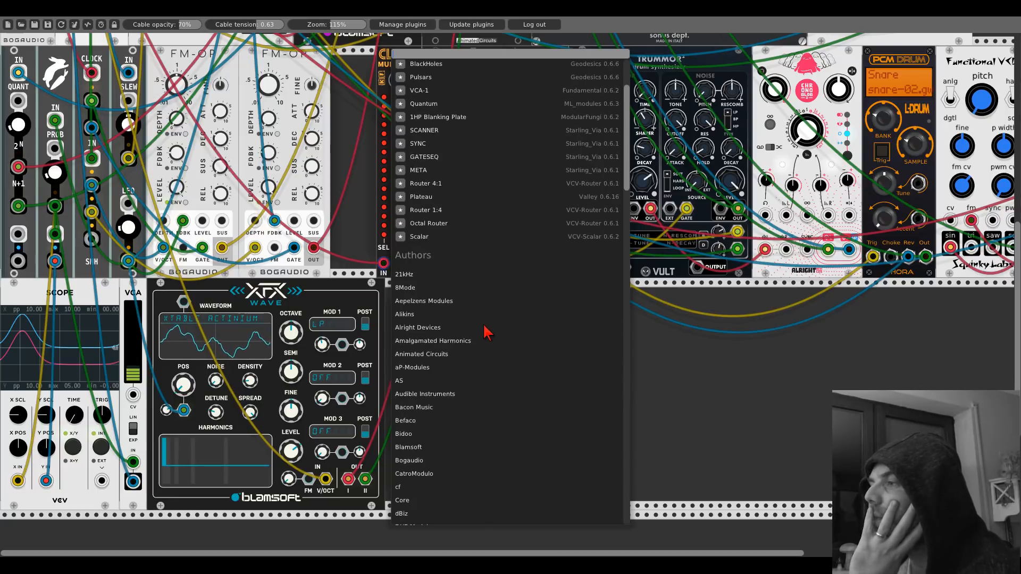
scroll(487, 334, down, 3)
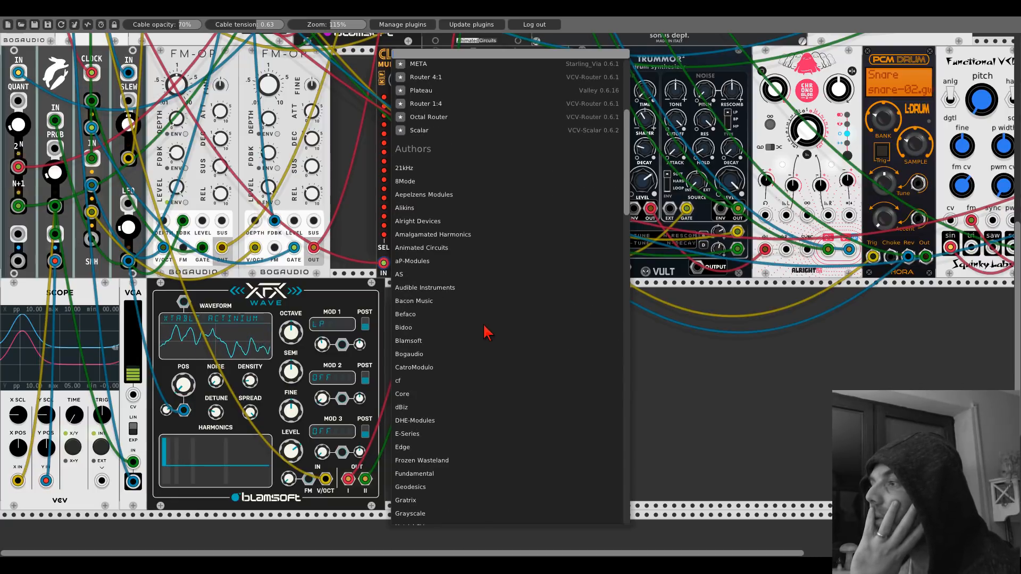
scroll(487, 332, down, 1)
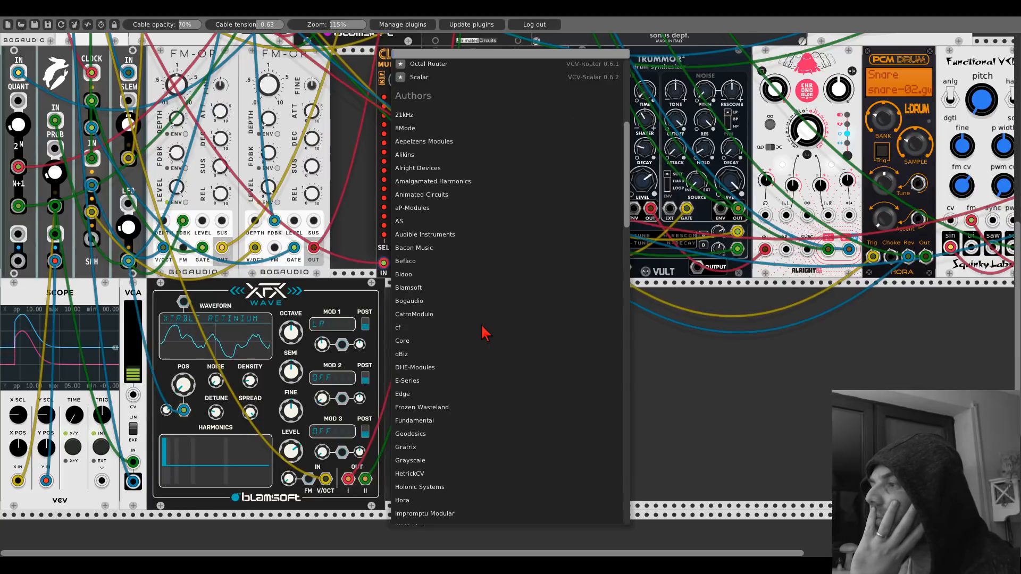
scroll(487, 333, down, 2)
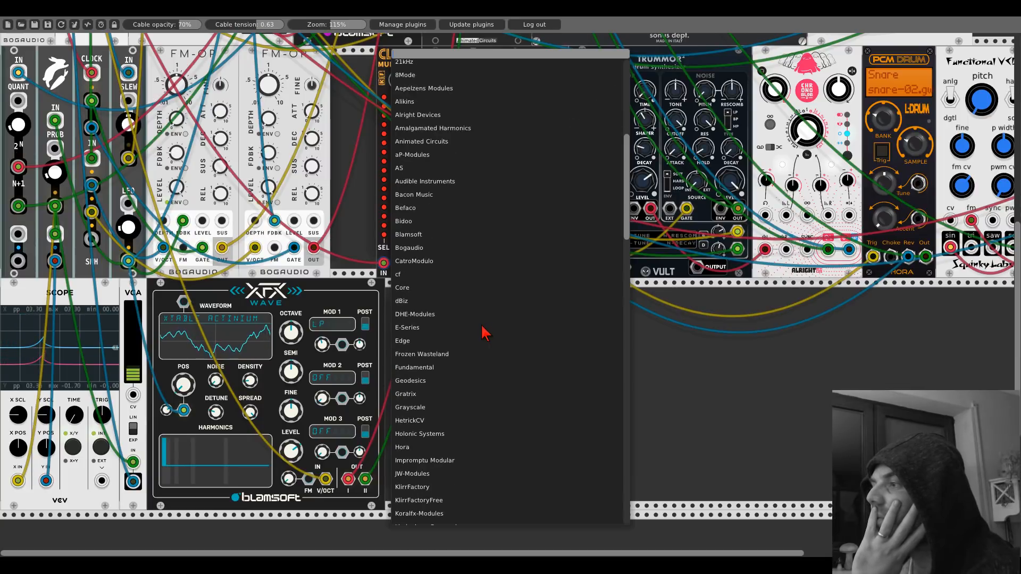
scroll(485, 334, down, 2)
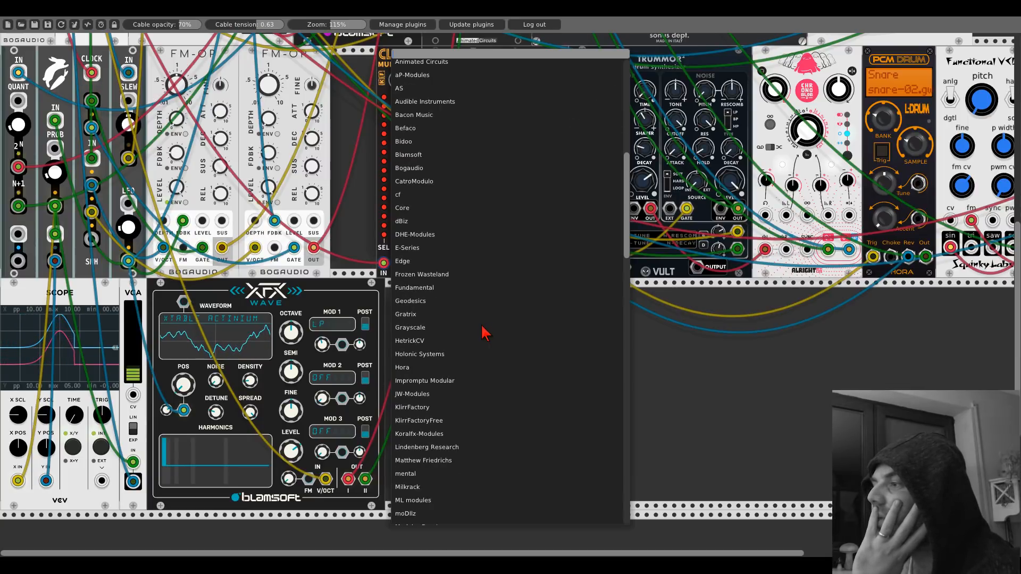
scroll(485, 334, down, 2)
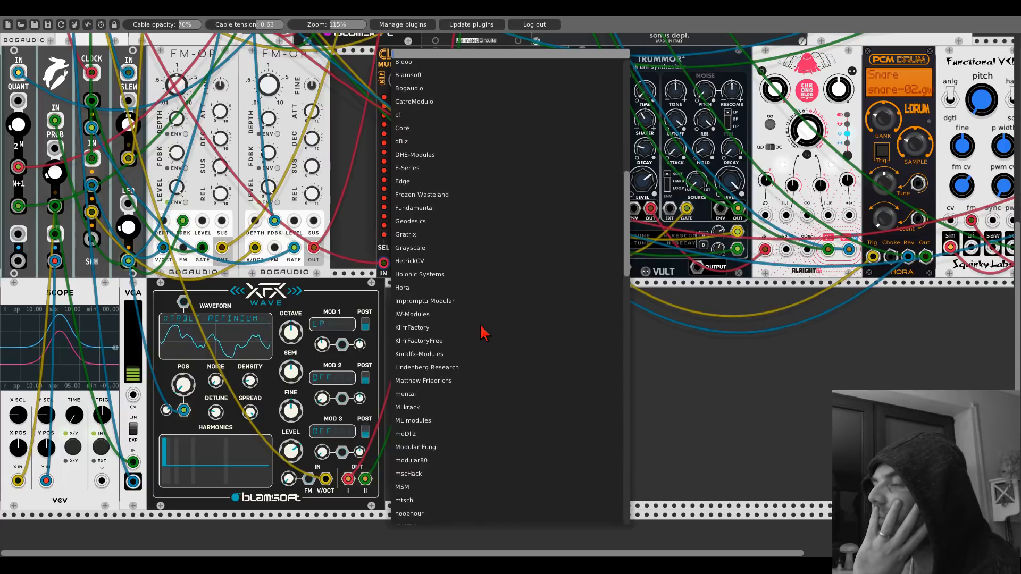
scroll(484, 333, down, 2)
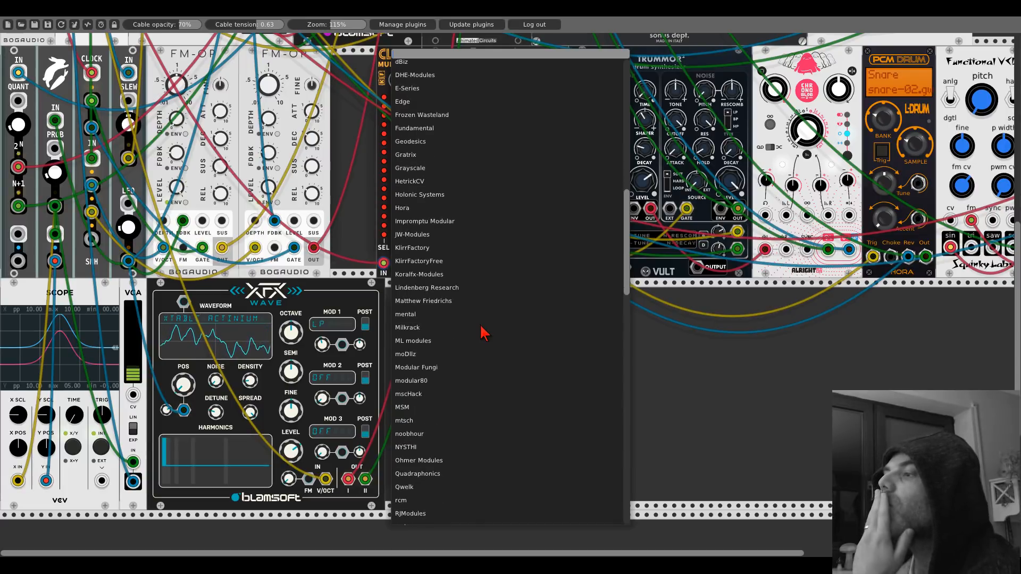
scroll(484, 334, down, 2)
scroll(484, 334, down, 2)
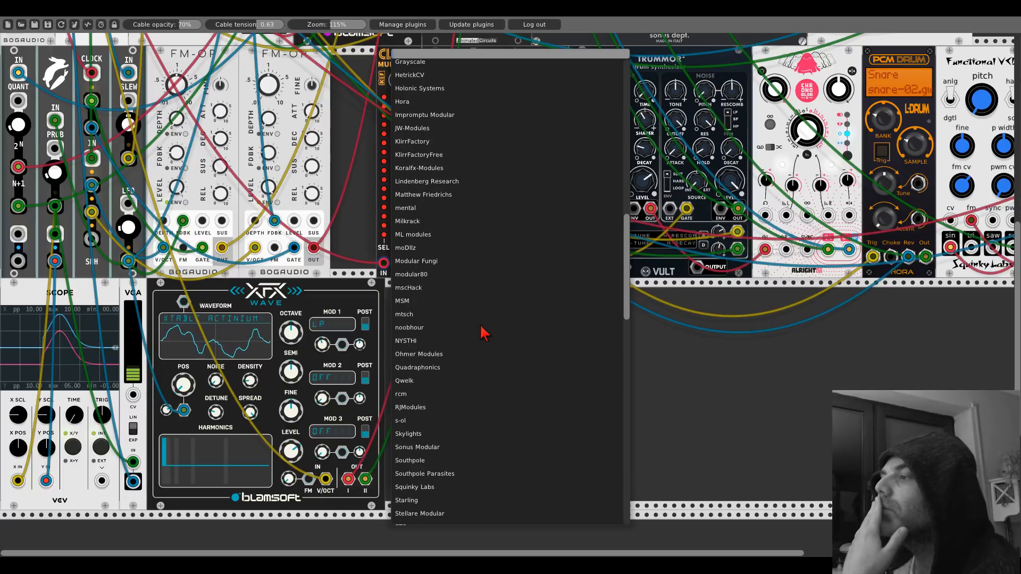
scroll(484, 333, down, 2)
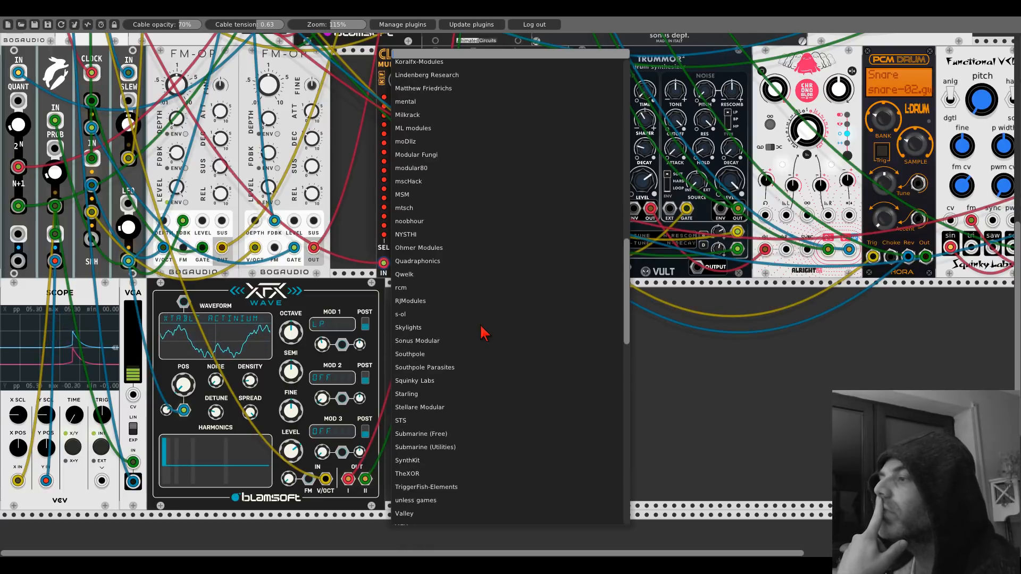
scroll(483, 333, up, 20)
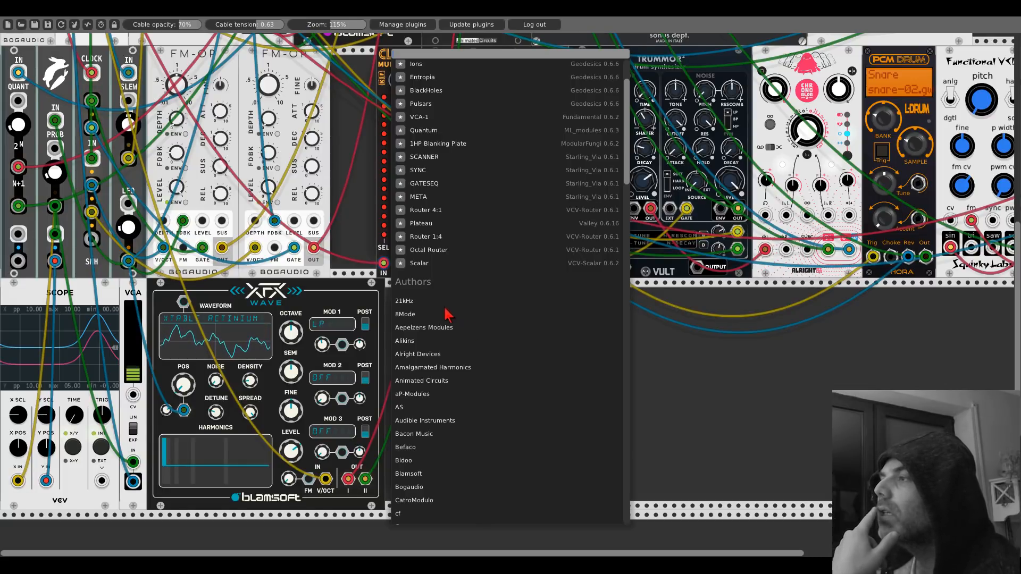
click(418, 302)
click(436, 110)
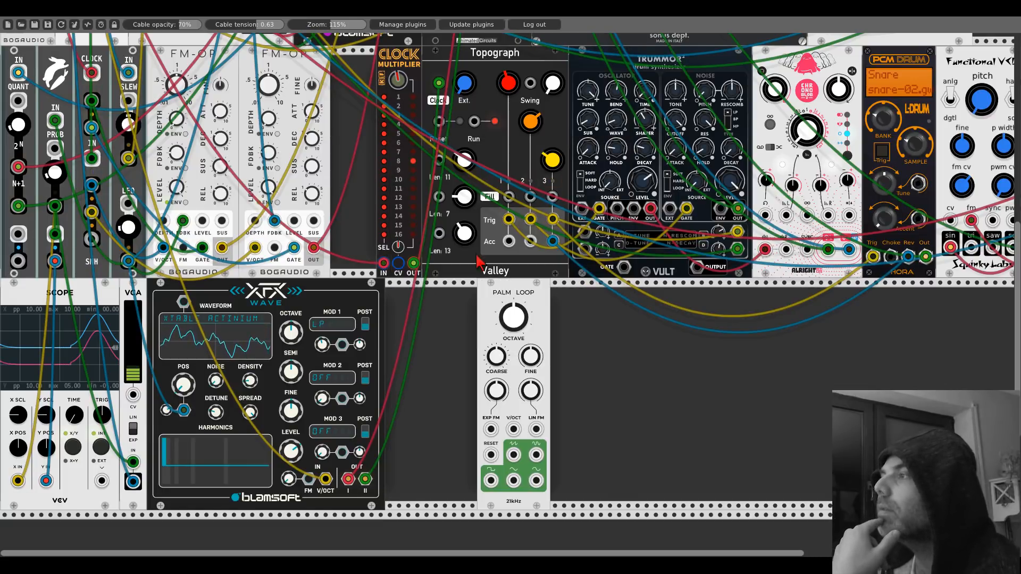
Add an AS VCA and a Bogaudio ADSR utility envelope directly beside the Palm Loop oscillator
double_click(559, 375)
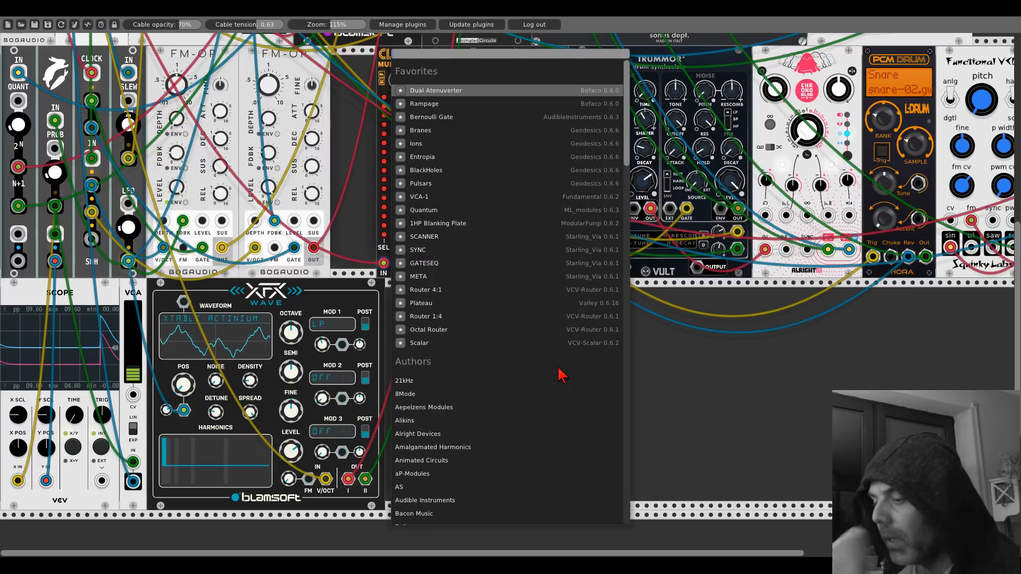
text(vca)
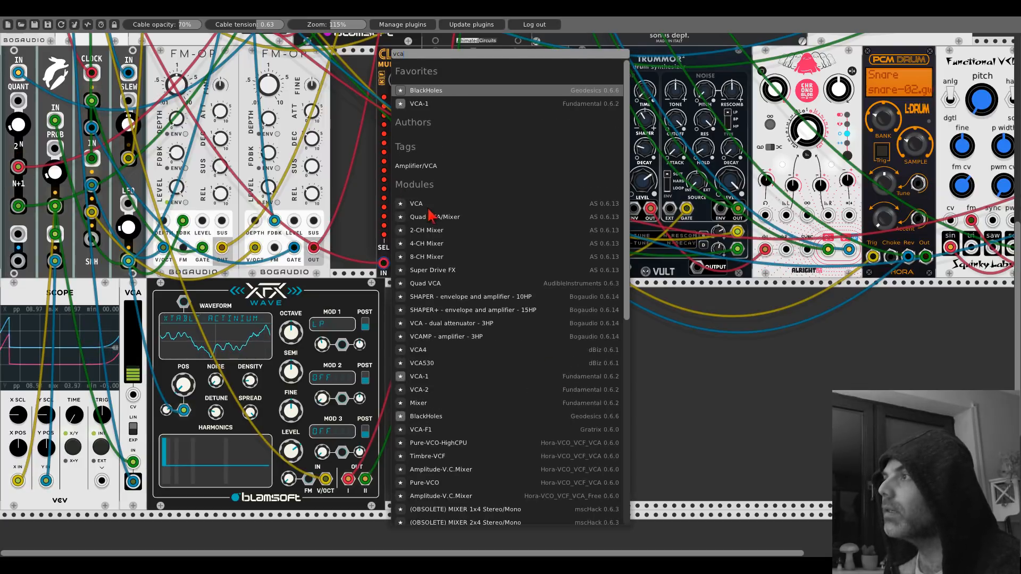
click(429, 207)
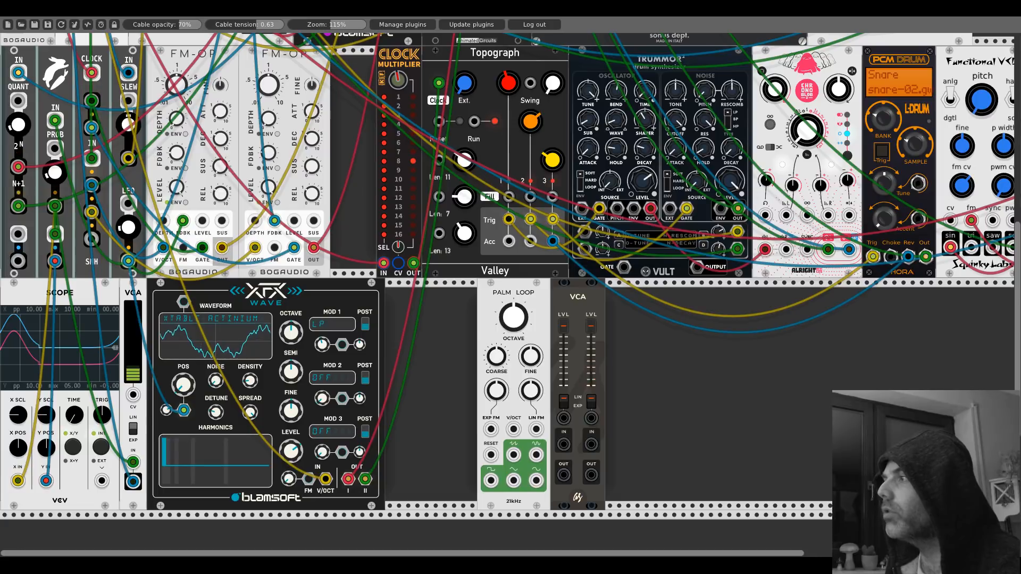
double_click(641, 394)
text(adsr)
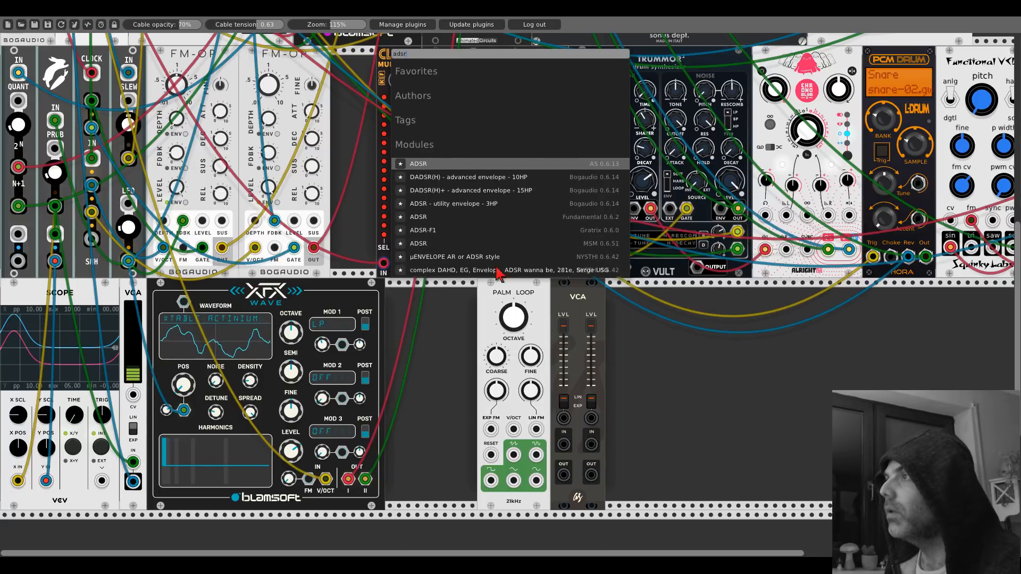
click(454, 205)
drag(632, 300, 613, 300)
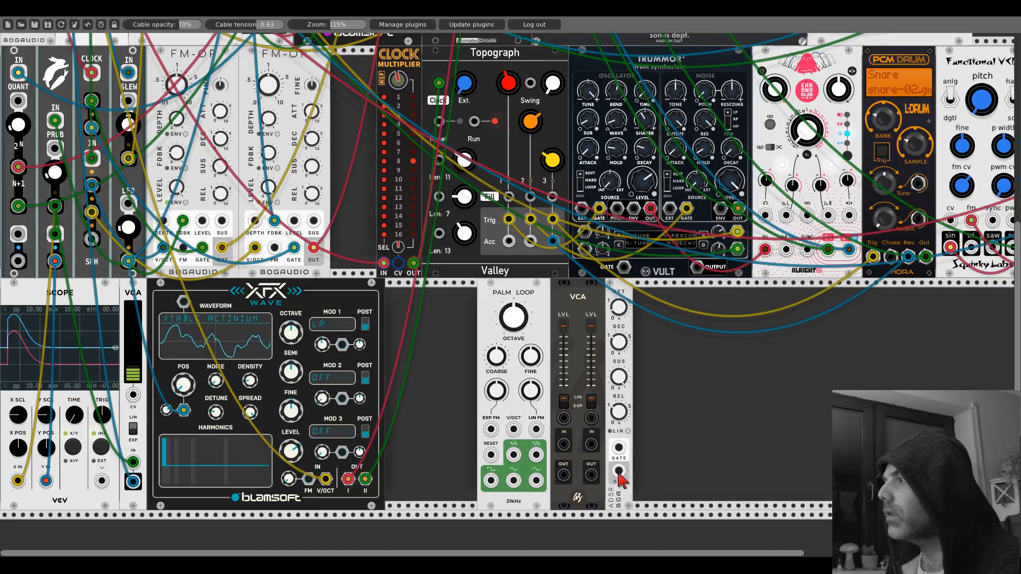
Patch the ADSR output into both VCA CV inputs and Lazy Susan's lowest trigger output into the ADSR gate
mouse_move(619, 470)
mouse_down()
mouse_move(564, 418)
mouse_move(620, 472)
mouse_up()
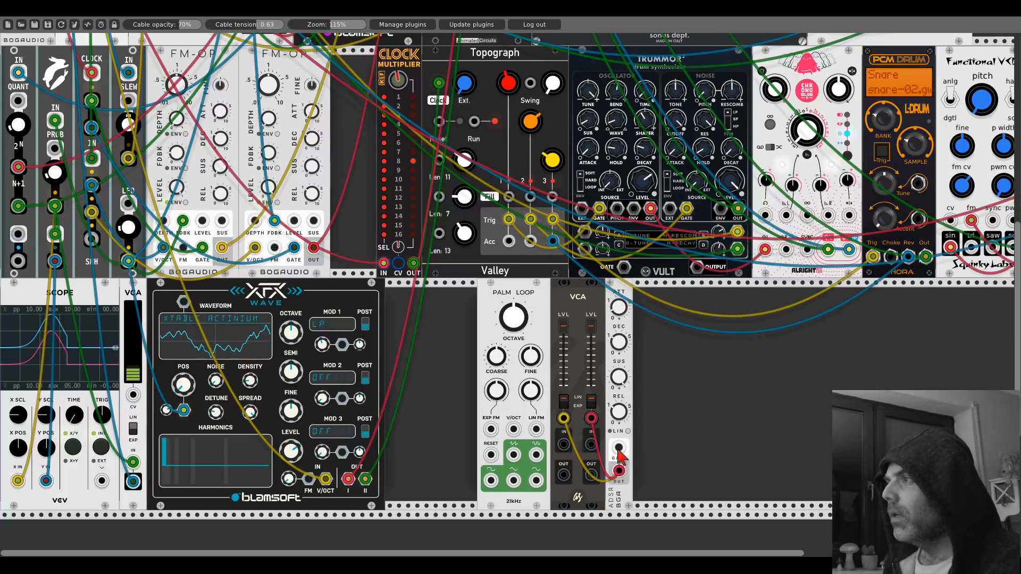
scroll(618, 452, up, 8)
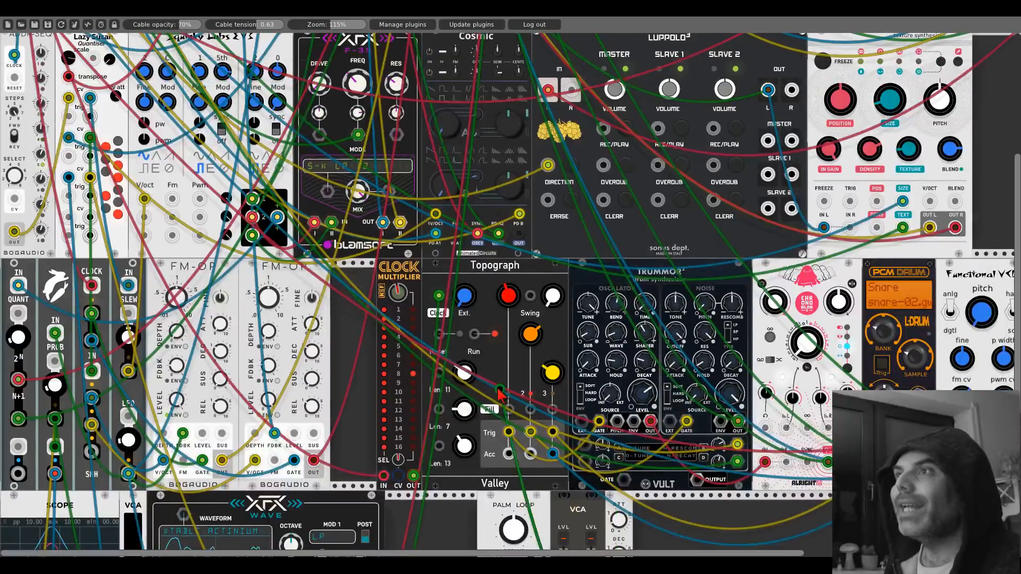
drag(122, 250, 91, 235)
scroll(72, 227, down, 9)
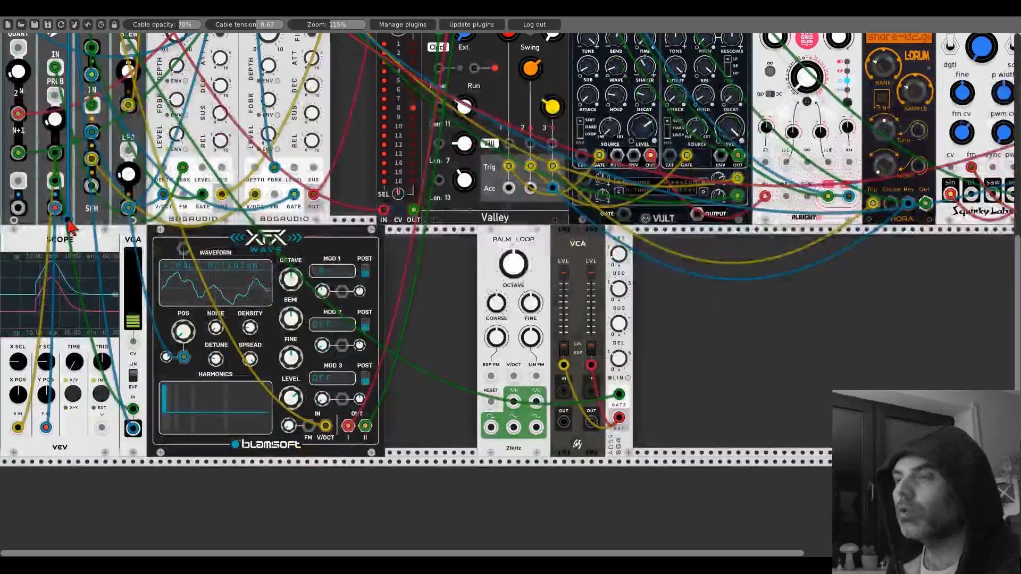
Add a Fundamental VCA-1 against Palm Loop's XFX Wave side and patch PROB's lowest output into its input
scroll(72, 227, up, 10)
scroll(70, 199, down, 10)
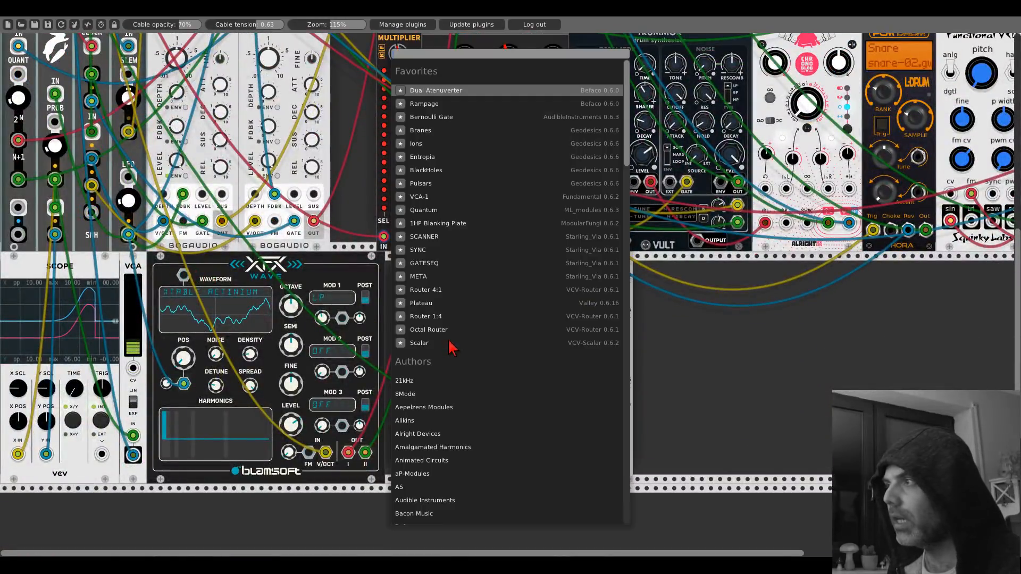
right_click(454, 352)
click(426, 195)
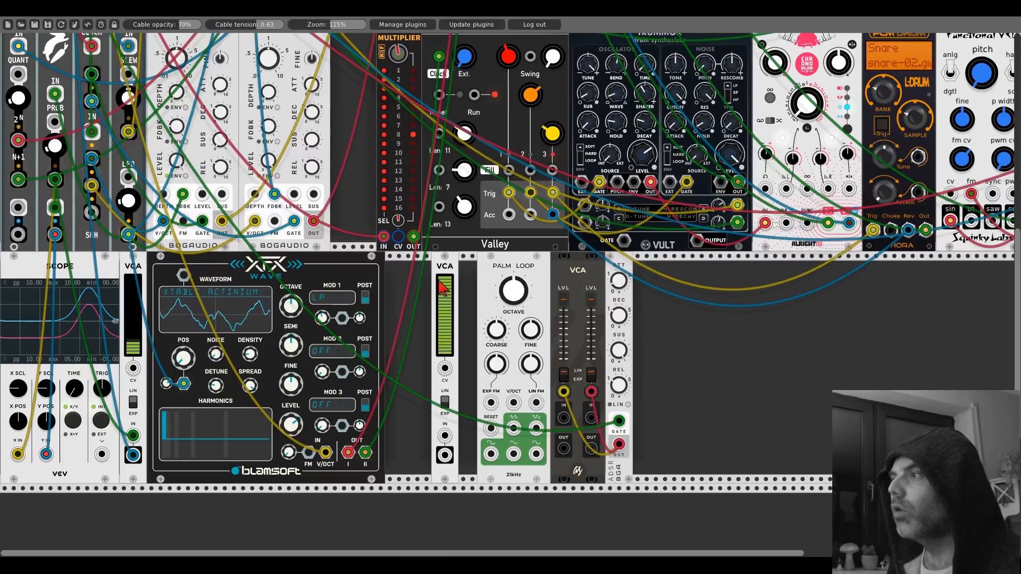
drag(439, 287, 470, 276)
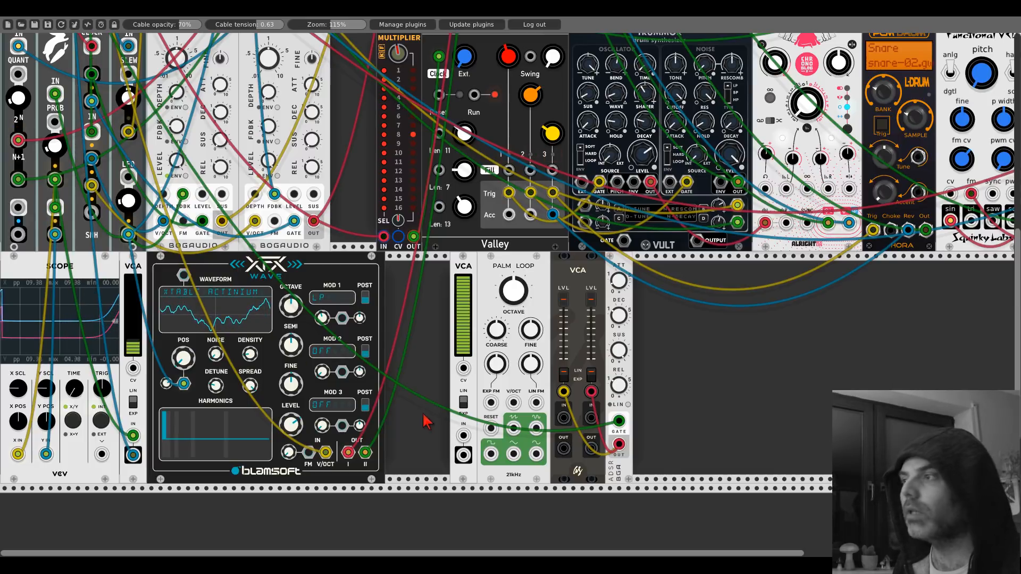
mouse_move(463, 435)
mouse_down()
mouse_move(130, 247)
mouse_move(55, 234)
mouse_up()
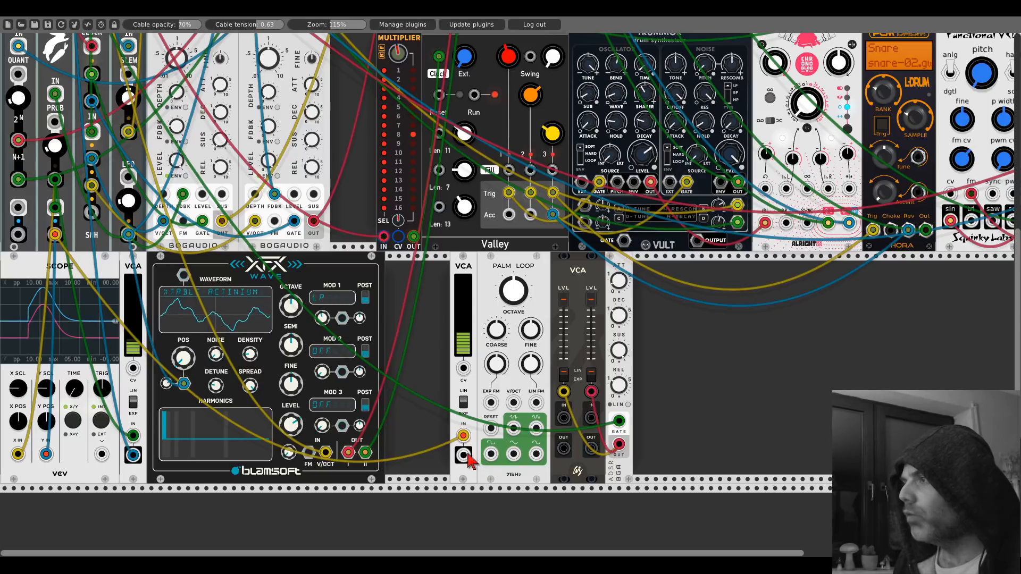
Route VCA-1 through Lazy Susan's lowest CV channel to Palm Loop's V/OCT, and patch two Palm Loop waveforms into the dual VCA's inputs
scroll(467, 460, up, 5)
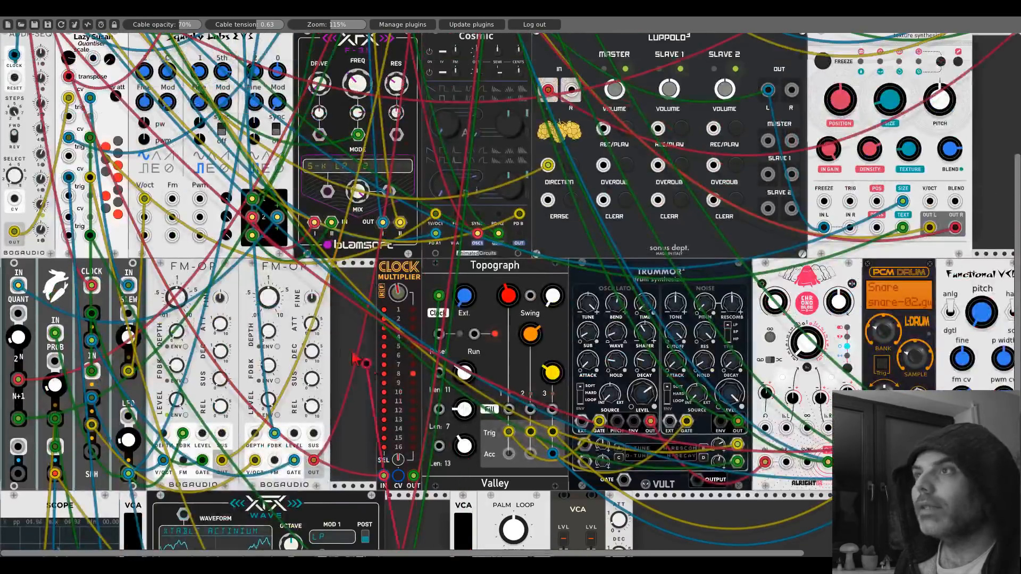
drag(69, 218, 69, 217)
drag(90, 217, 516, 352)
scroll(85, 218, down, 6)
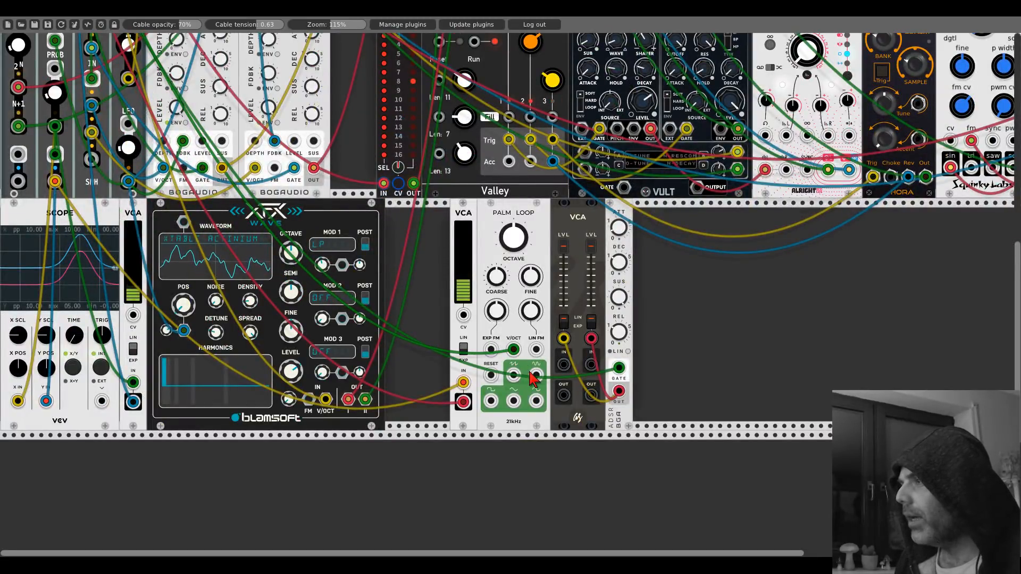
drag(513, 376, 563, 365)
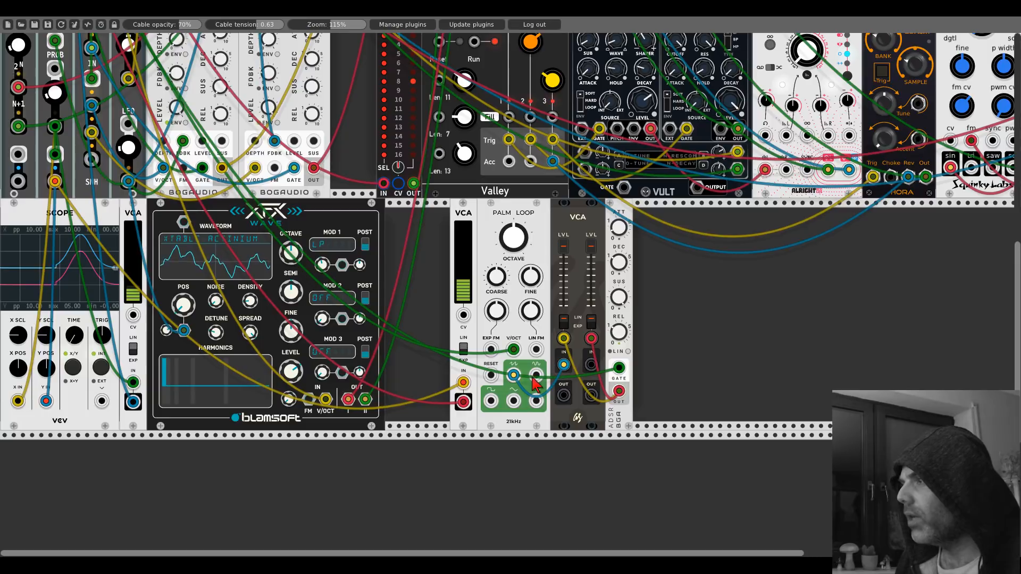
drag(490, 401, 591, 365)
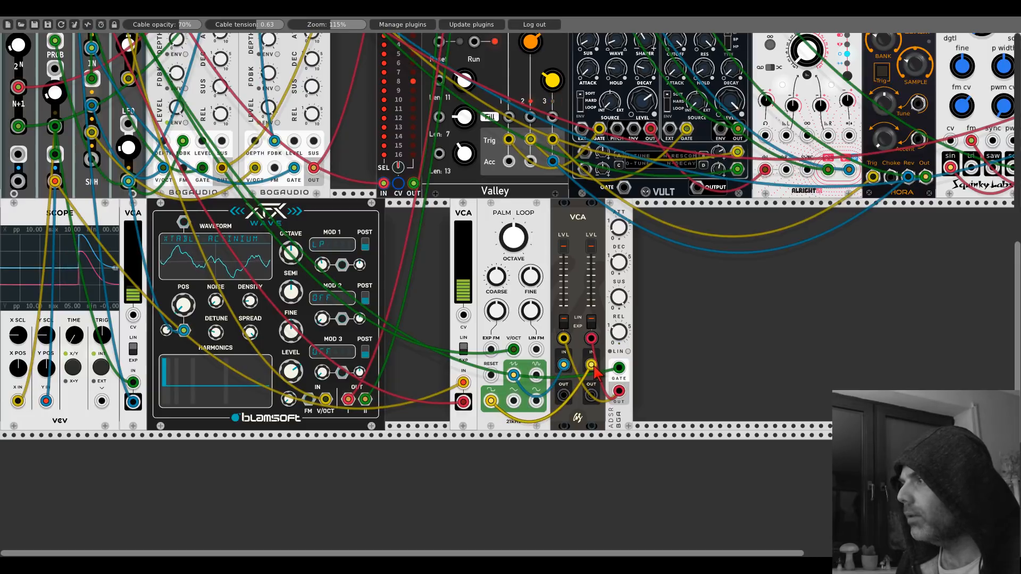
Add a Blamsoft XFX F-35 filter beside the ADSR and patch both VCA outputs into its inputs
right_click(645, 331)
scroll(420, 361, down, 3)
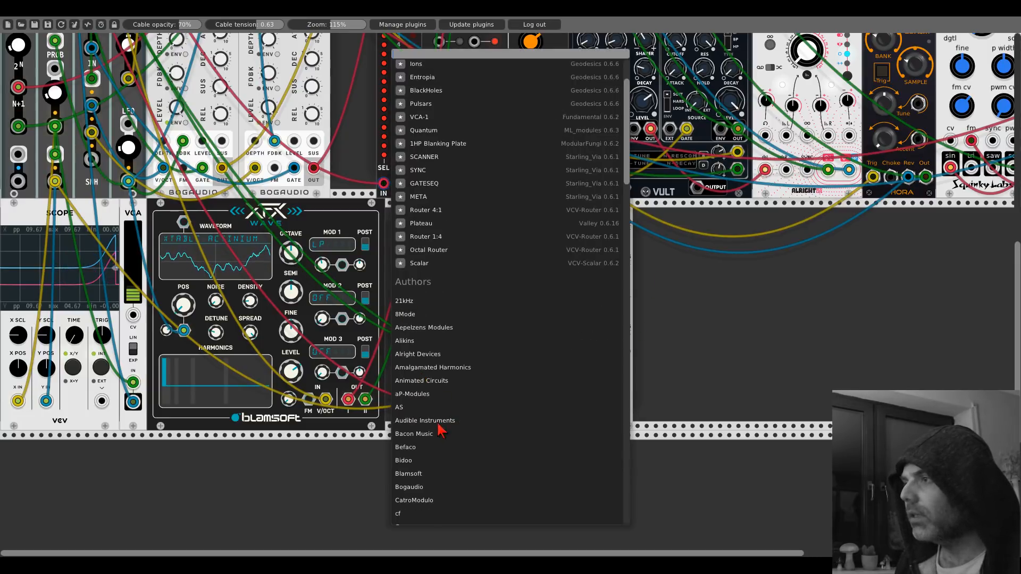
click(419, 475)
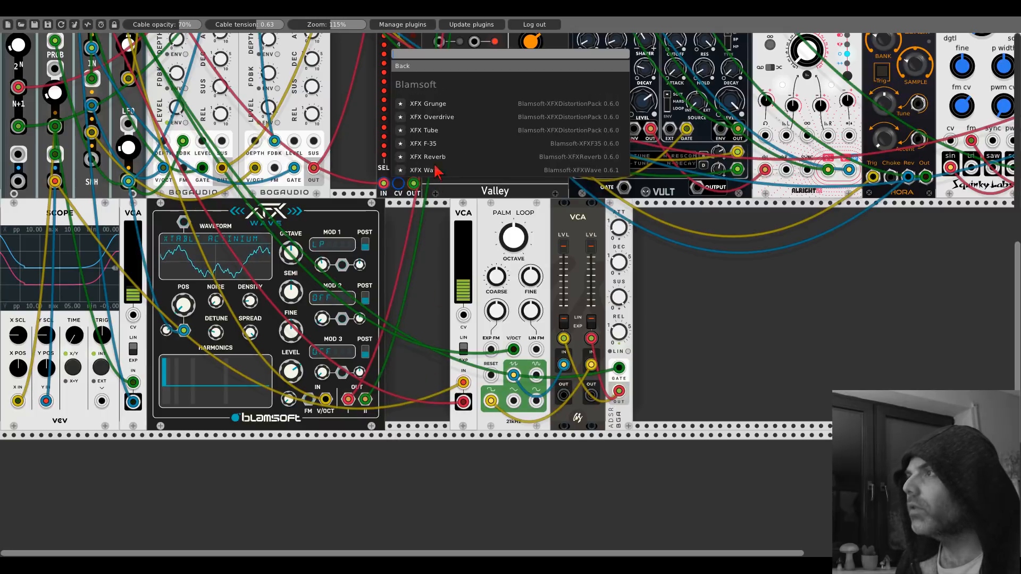
click(425, 144)
drag(562, 394, 653, 395)
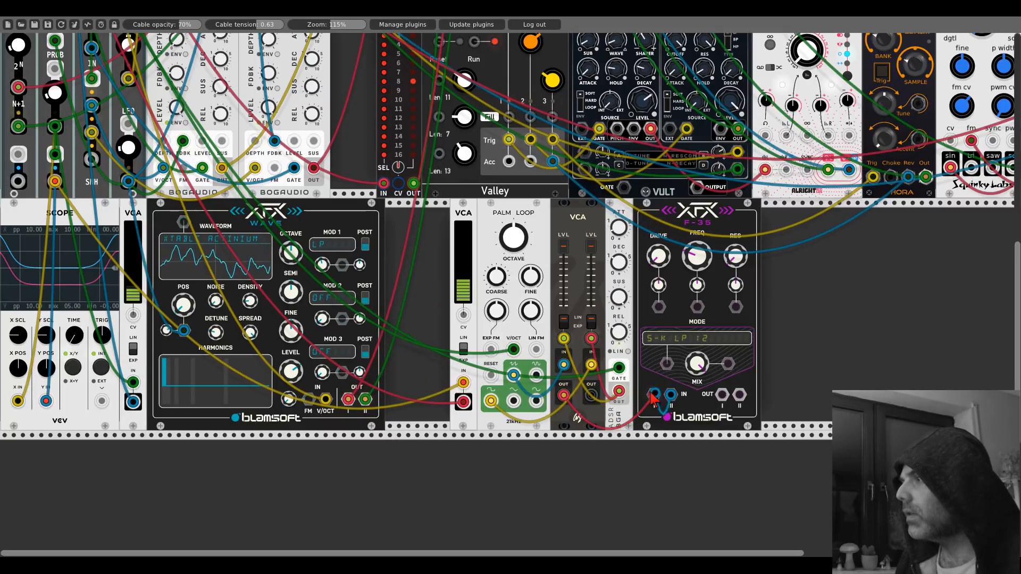
Patch the new XFX F-35's two outputs into the left and right inputs of mixer channel 13
scroll(722, 399, up, 10)
scroll(721, 399, up, 5)
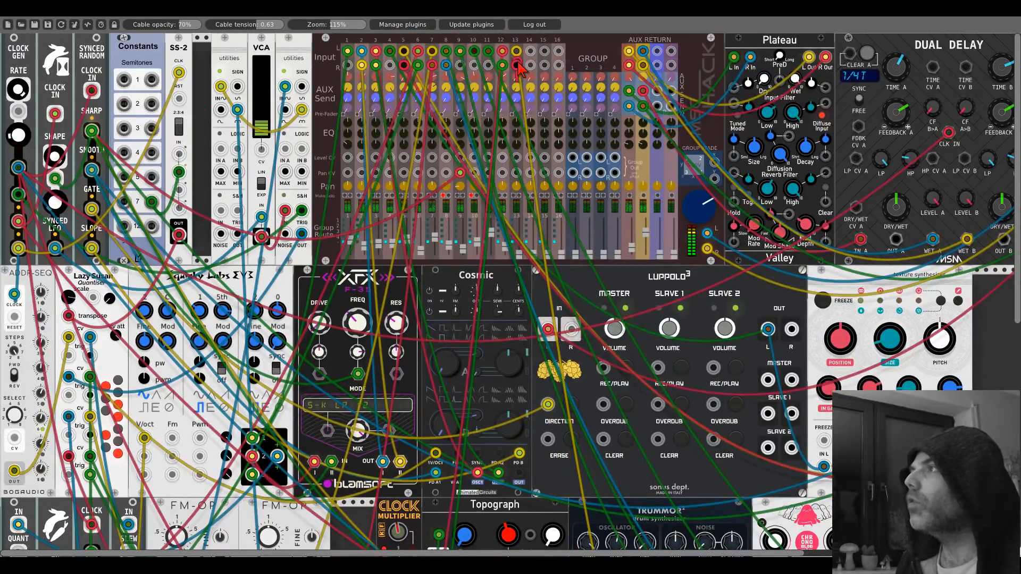
scroll(743, 433, down, 14)
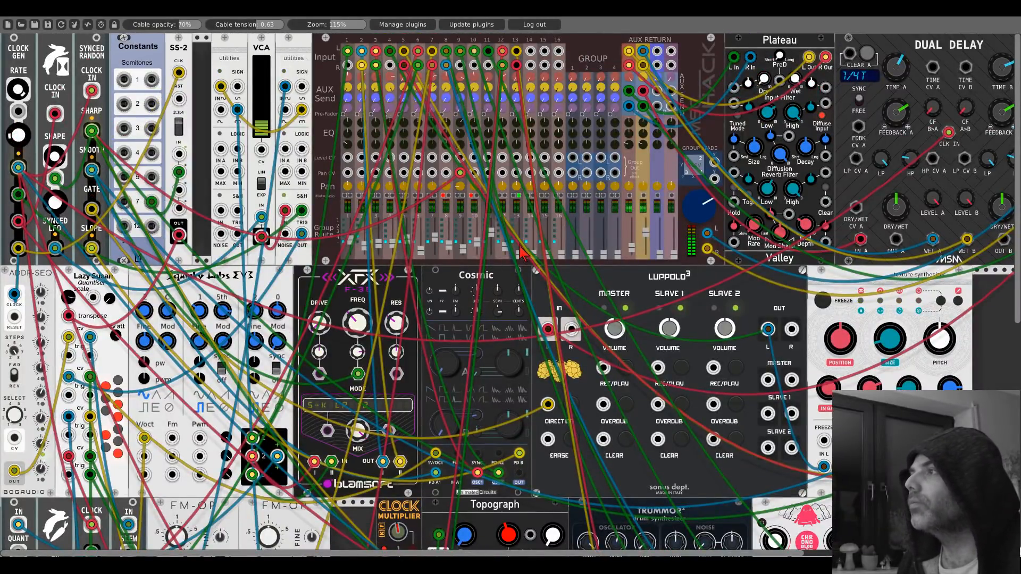
Adjust the release of the ADSR that shapes the Palm Loop voice
scroll(510, 293, down, 10)
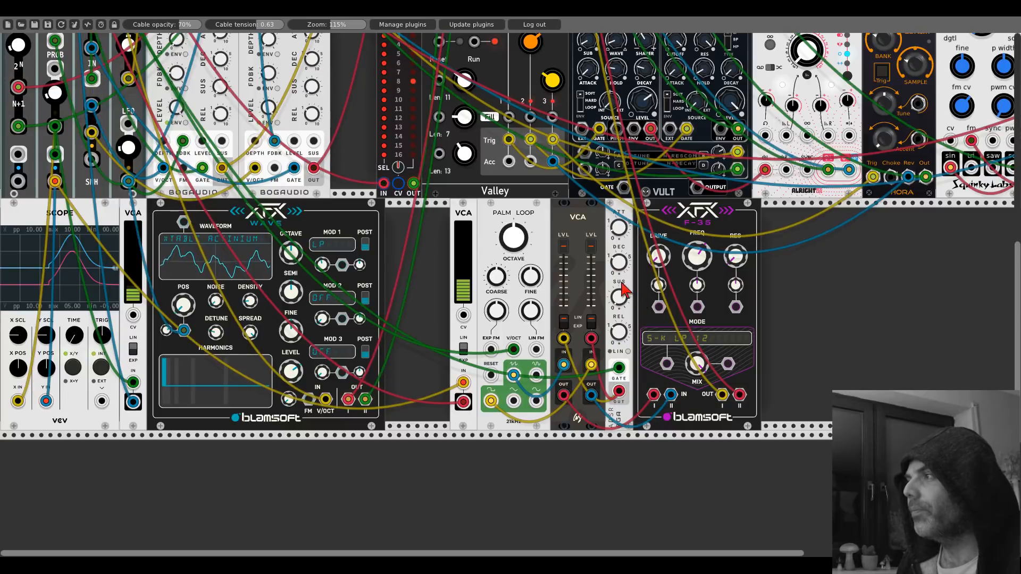
drag(617, 332, 616, 332)
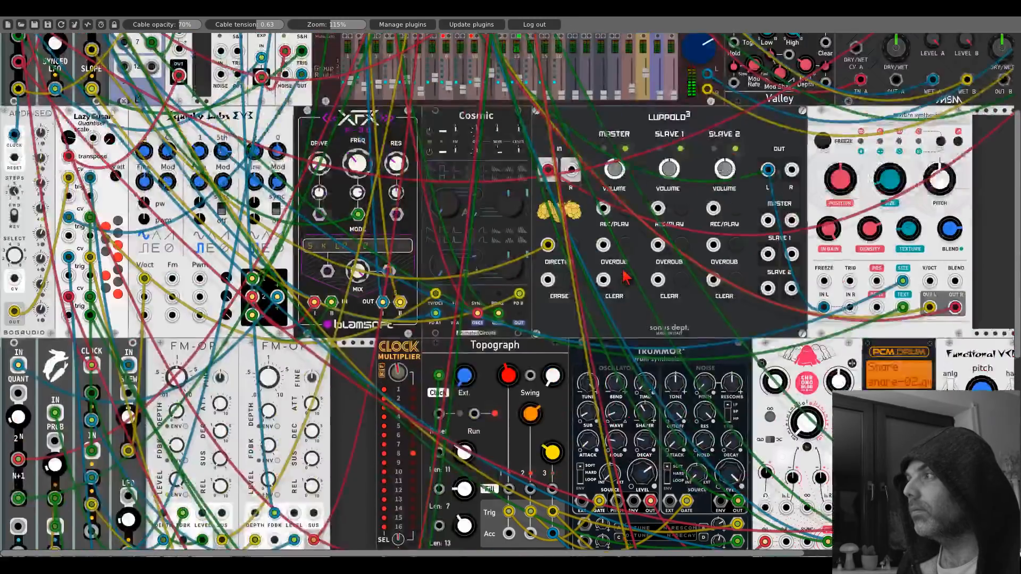
scroll(510, 287, up, 5)
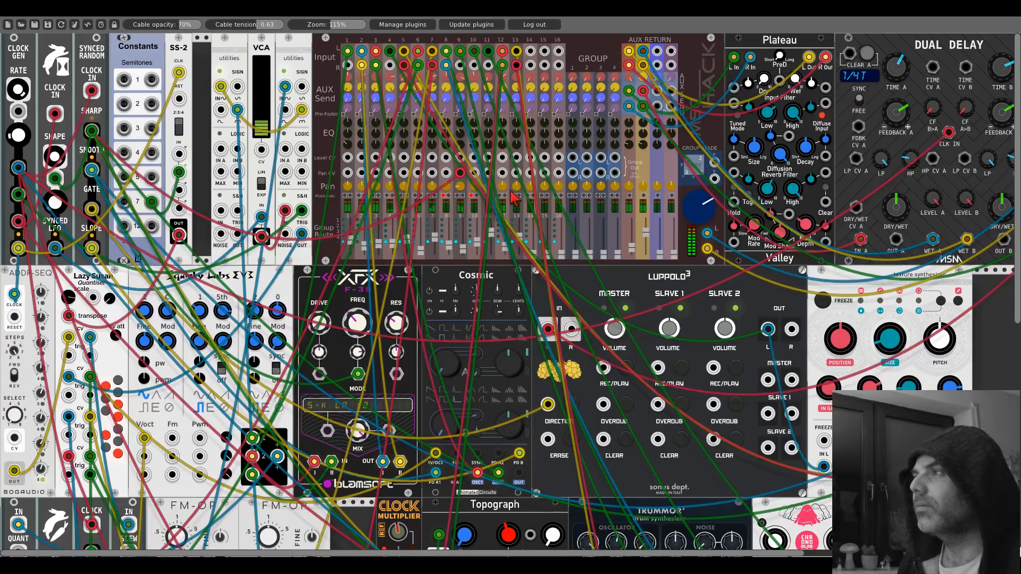
Lower the frequency and raise the resonance of the XFX F-35 filter on the Palm Loop voice
scroll(623, 373, down, 5)
scroll(624, 373, down, 5)
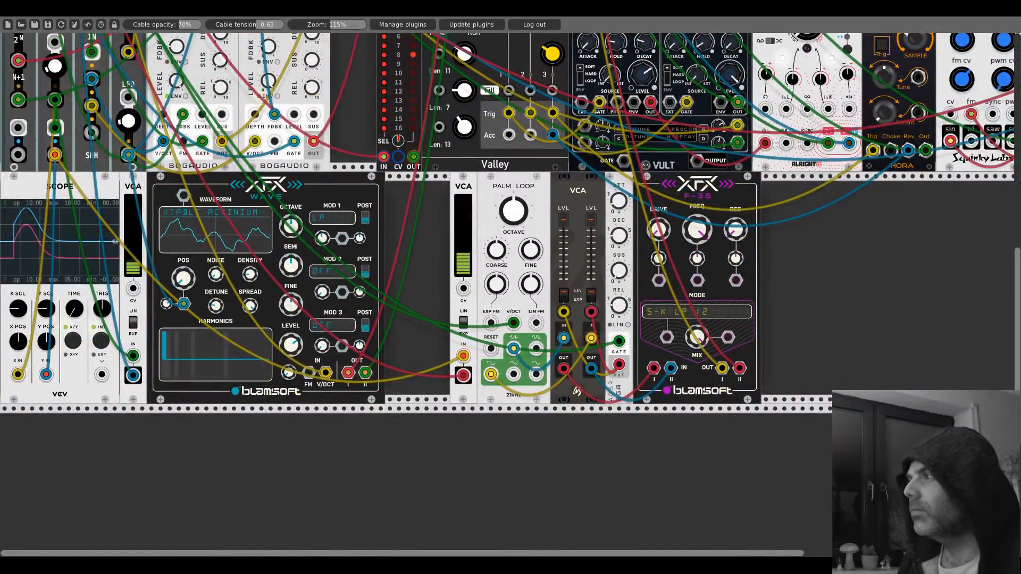
drag(701, 229, 701, 399)
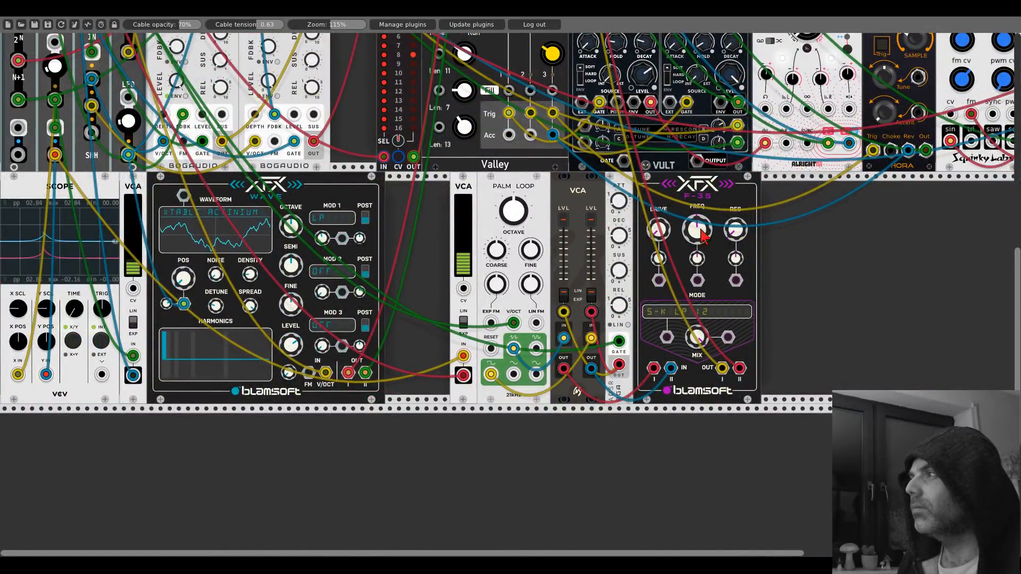
drag(737, 235, 737, 178)
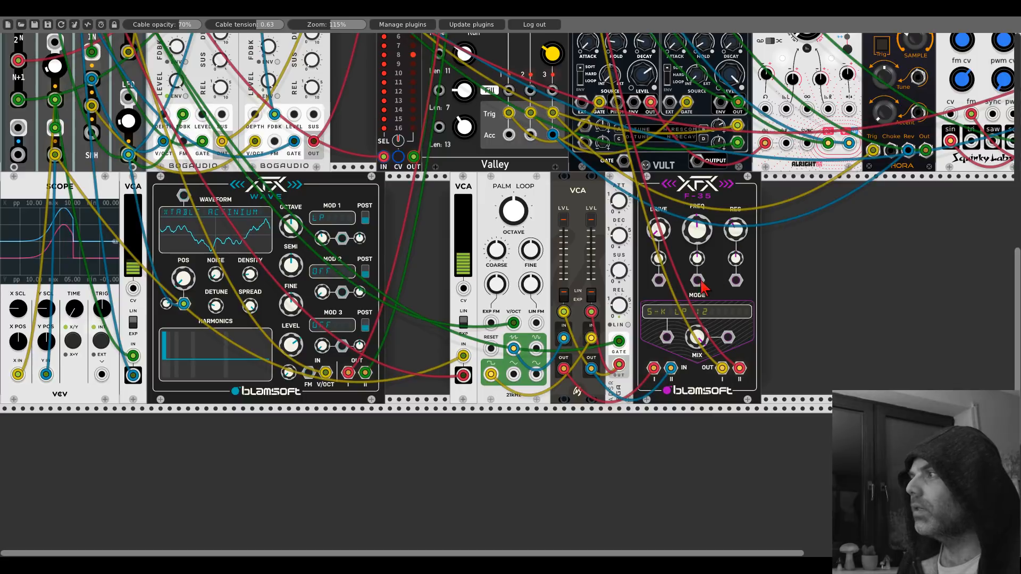
Patch PROB's lowest output into the new XFX F-35's frequency modulation input and adjust the modulation amount
drag(698, 281, 54, 155)
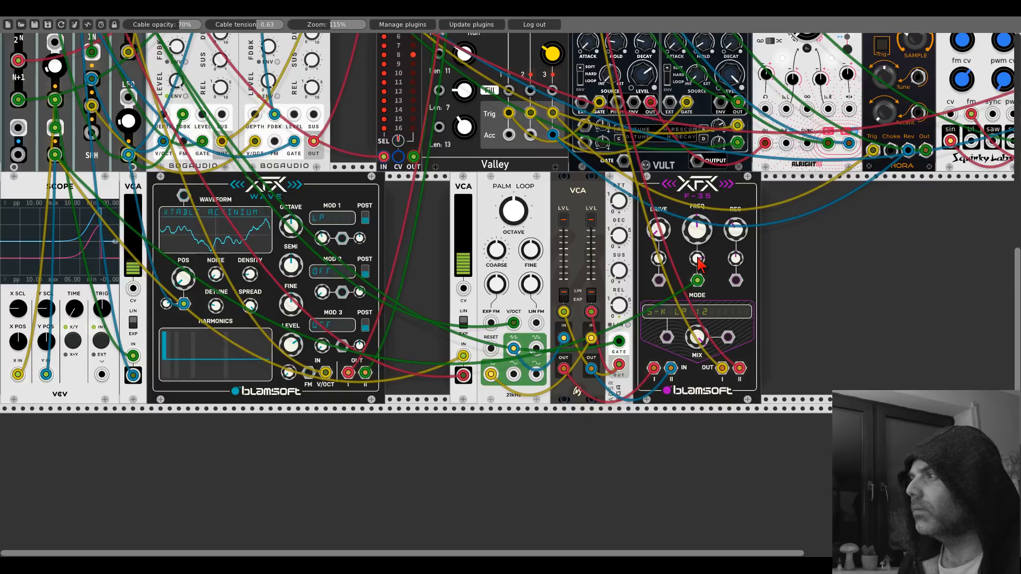
drag(699, 262, 698, 271)
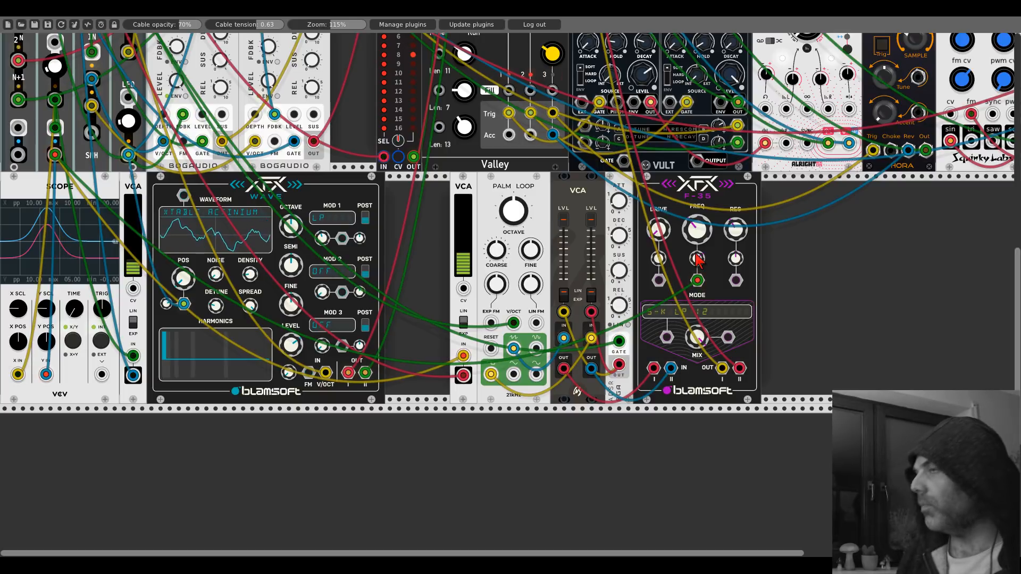
scroll(411, 270, up, 5)
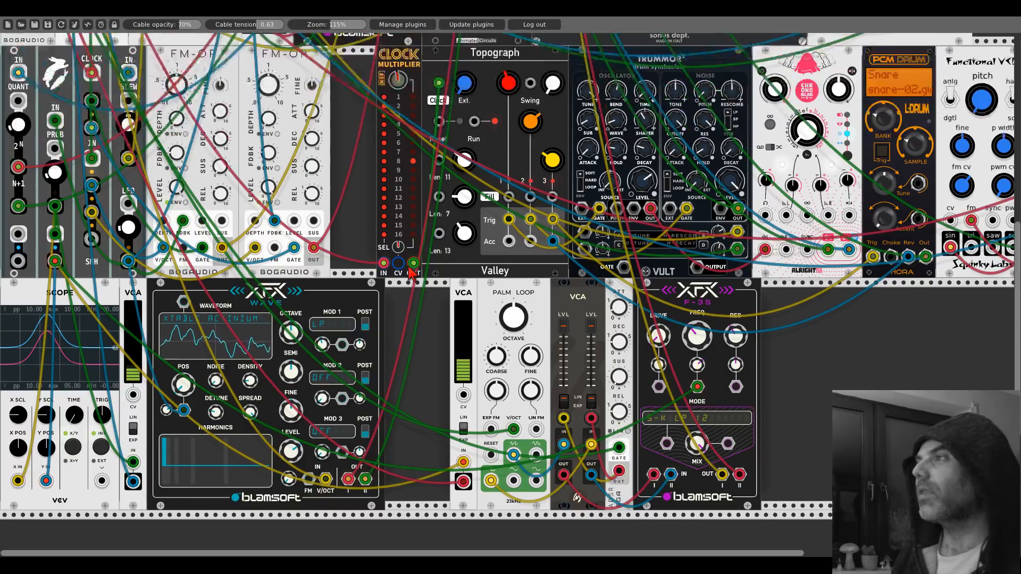
scroll(411, 270, up, 6)
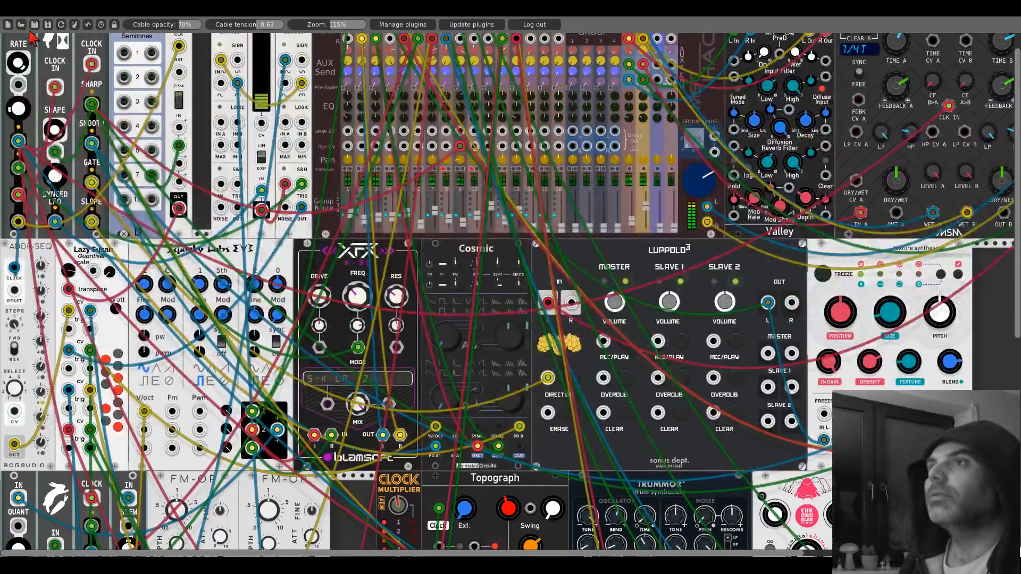
scroll(203, 197, up, 1)
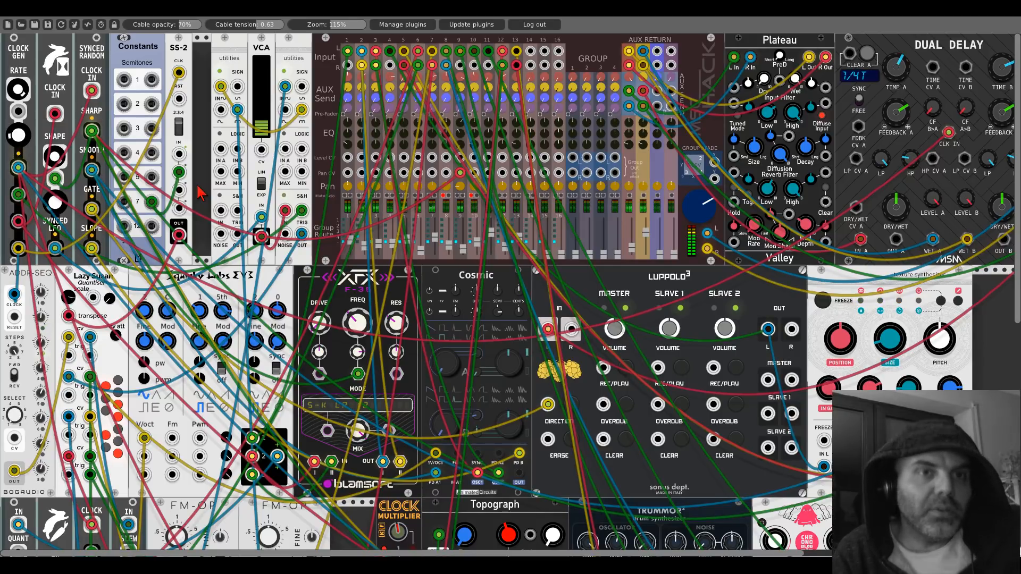
Switch the XFX F-35 filter on the Palm Loop voice to the State Variable lowpass 24 mode
scroll(694, 439, down, 10)
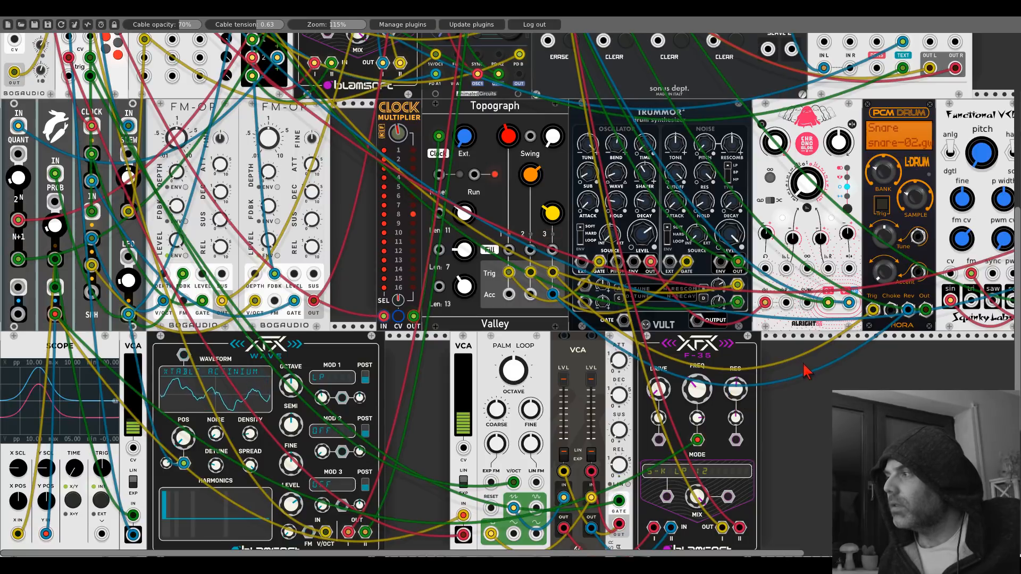
scroll(774, 402, down, 4)
click(691, 366)
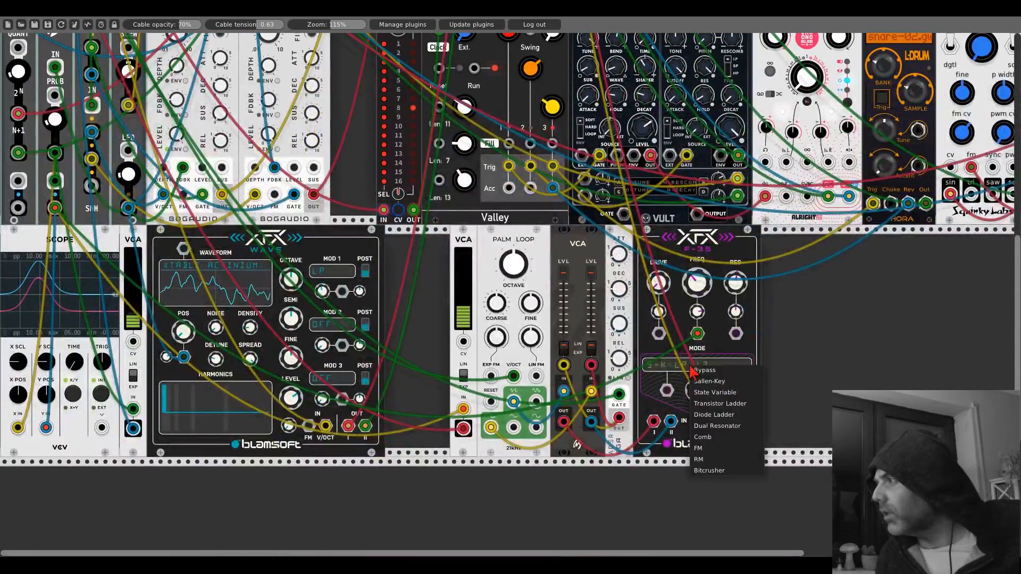
mouse_move(731, 383)
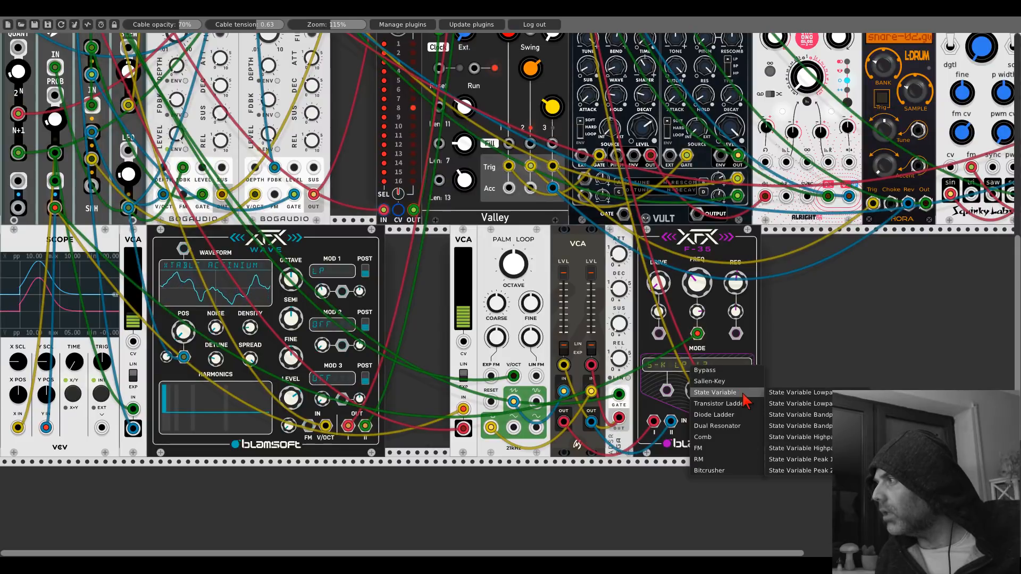
click(782, 404)
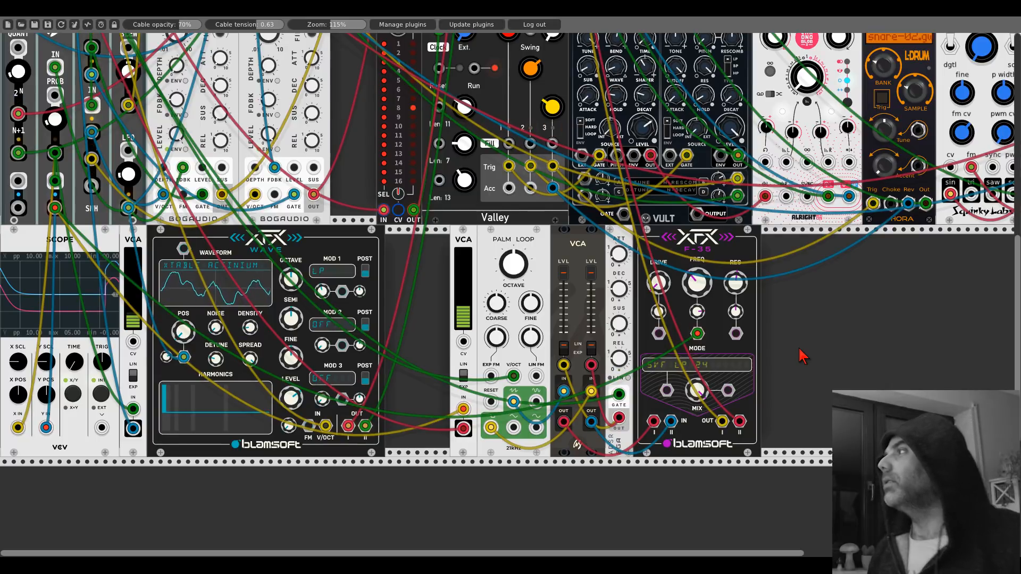
Adjust the large central delay knob and the upper feedback knob of the Chronoblob delay module
scroll(803, 357, up, 10)
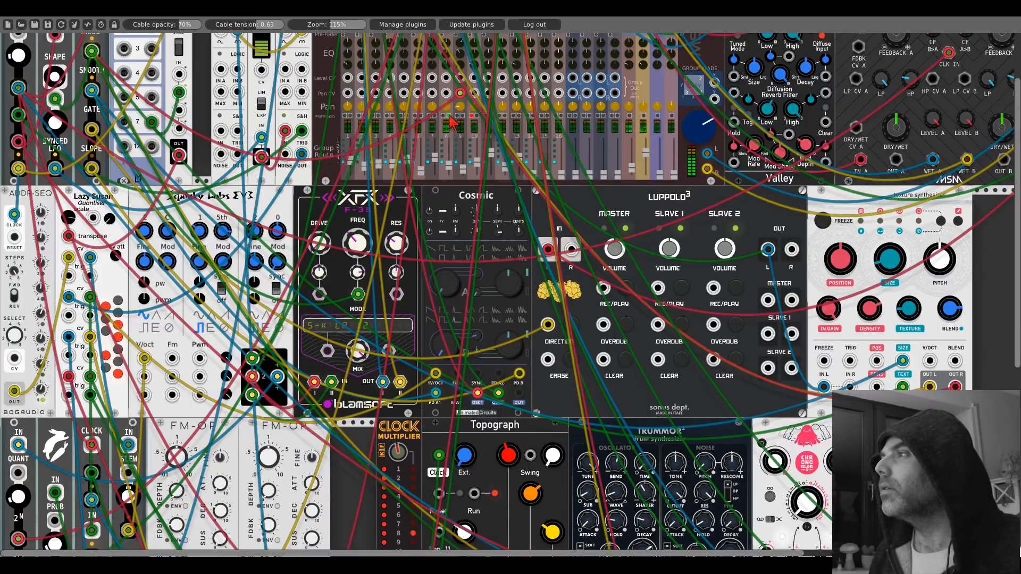
scroll(451, 122, down, 5)
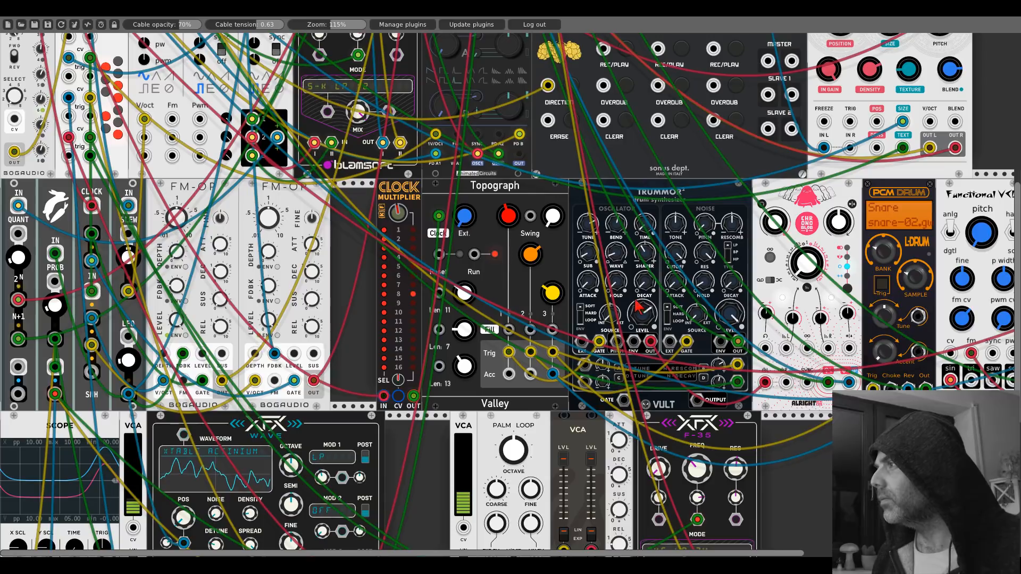
scroll(510, 293, down, 5)
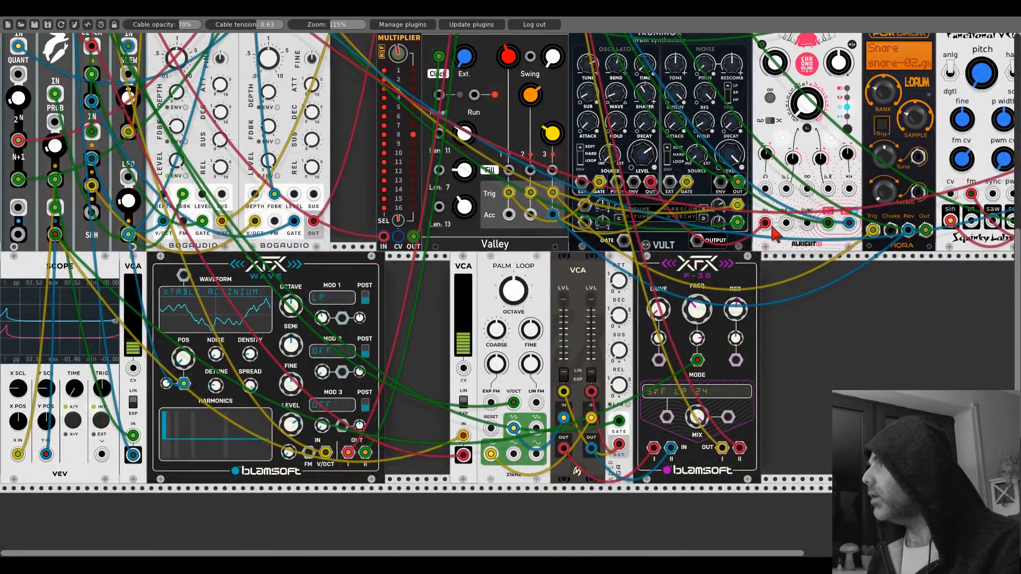
scroll(789, 242, up, 4)
drag(798, 235, 797, 254)
drag(776, 207, 776, 213)
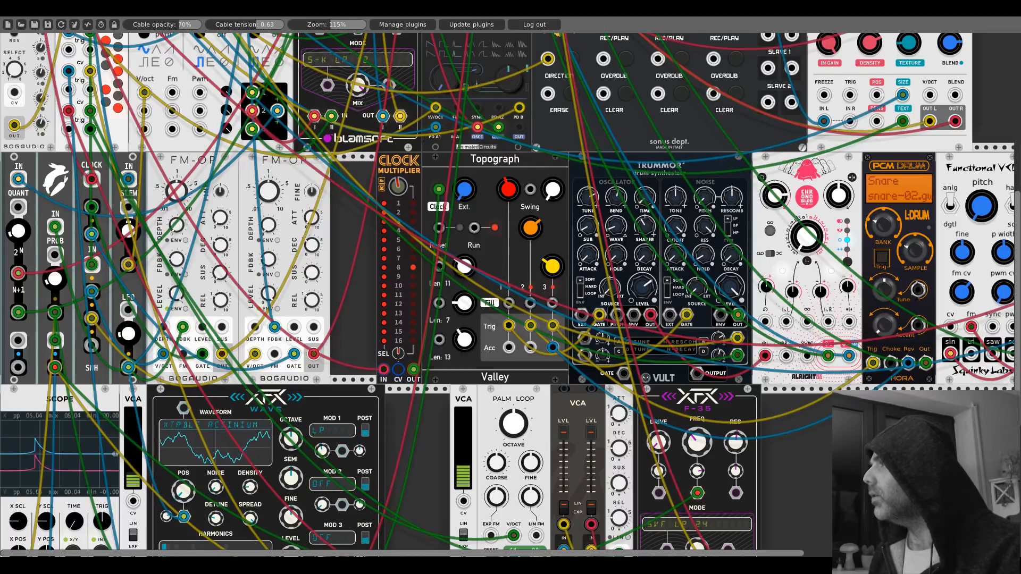
Change the PCM Drum's bank and sample, going through the Hat & crash bank, to ride-01 in the Extras bank
scroll(651, 188, up, 10)
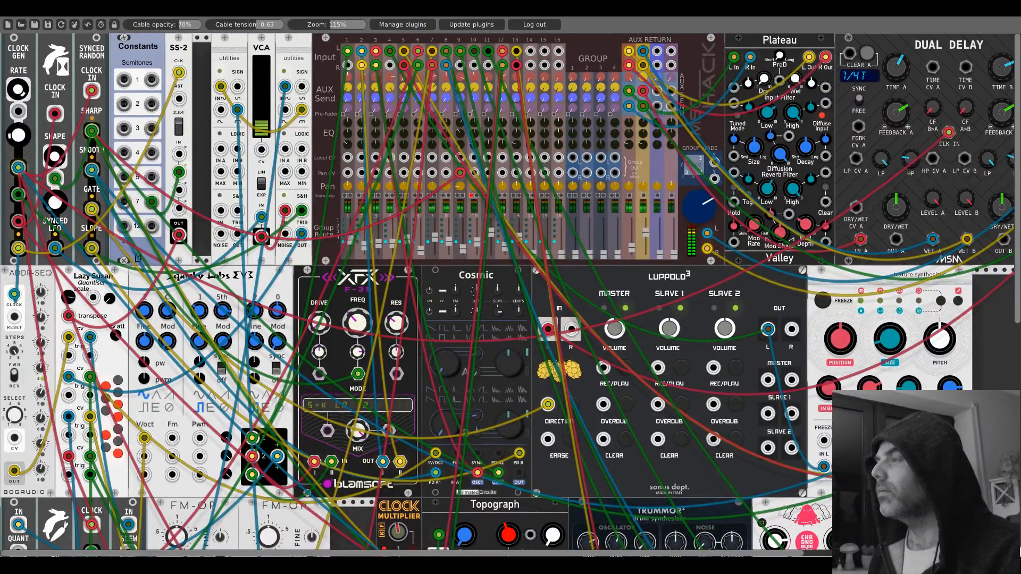
scroll(806, 344, down, 8)
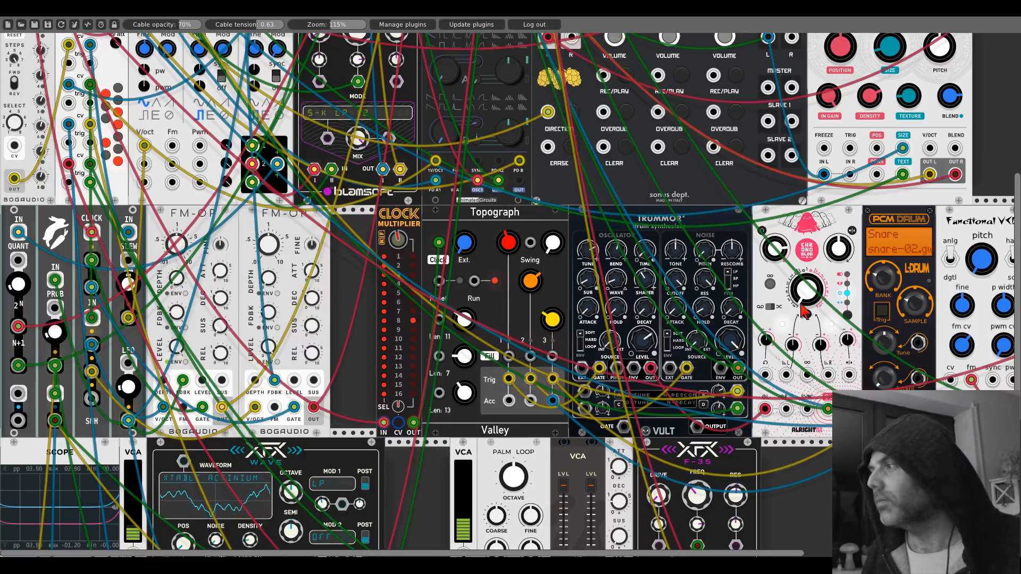
scroll(374, 277, up, 5)
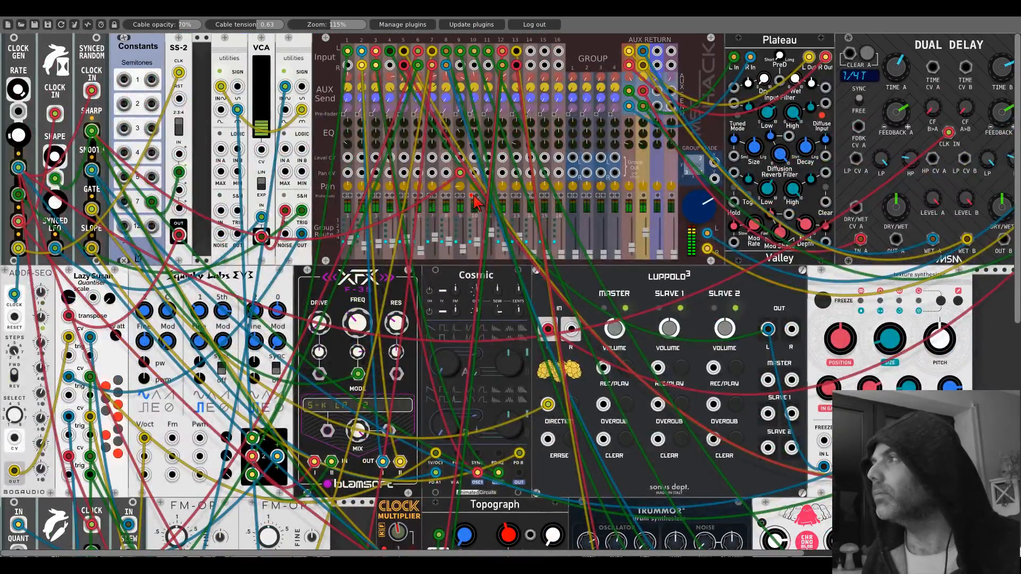
scroll(870, 380, down, 2)
scroll(870, 380, down, 3)
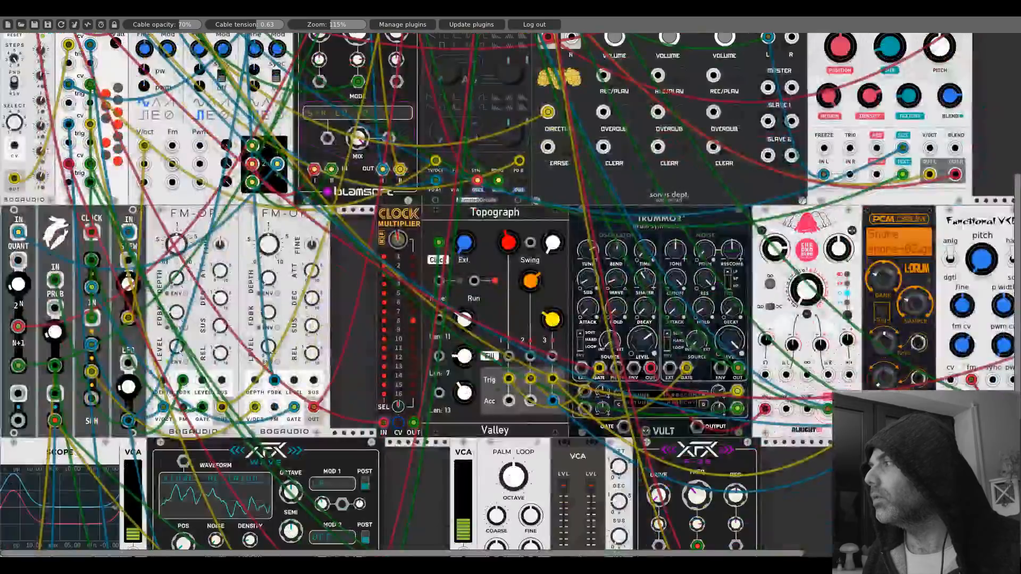
drag(855, 472, 499, 437)
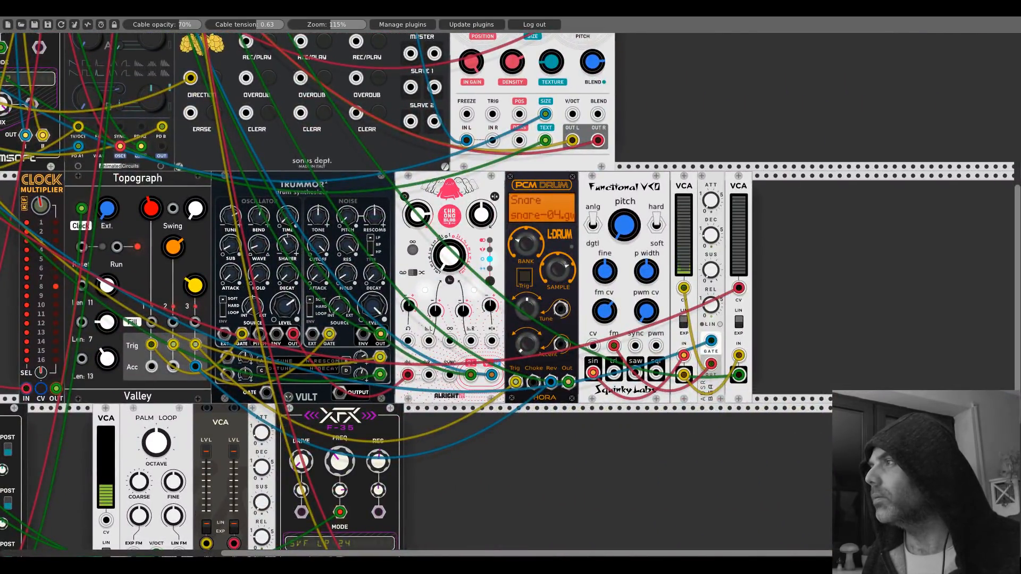
drag(558, 270, 526, 230)
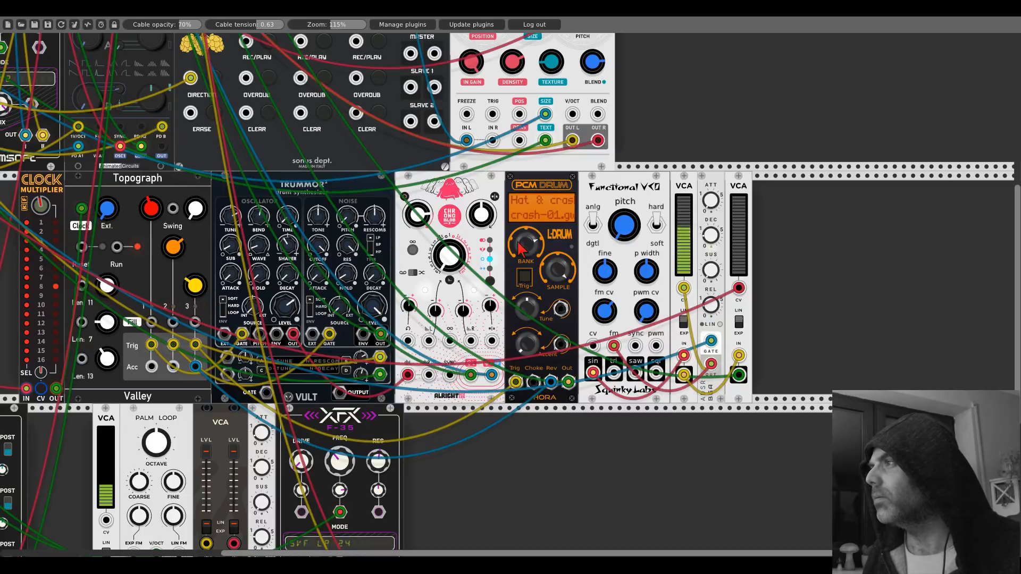
drag(565, 275, 561, 282)
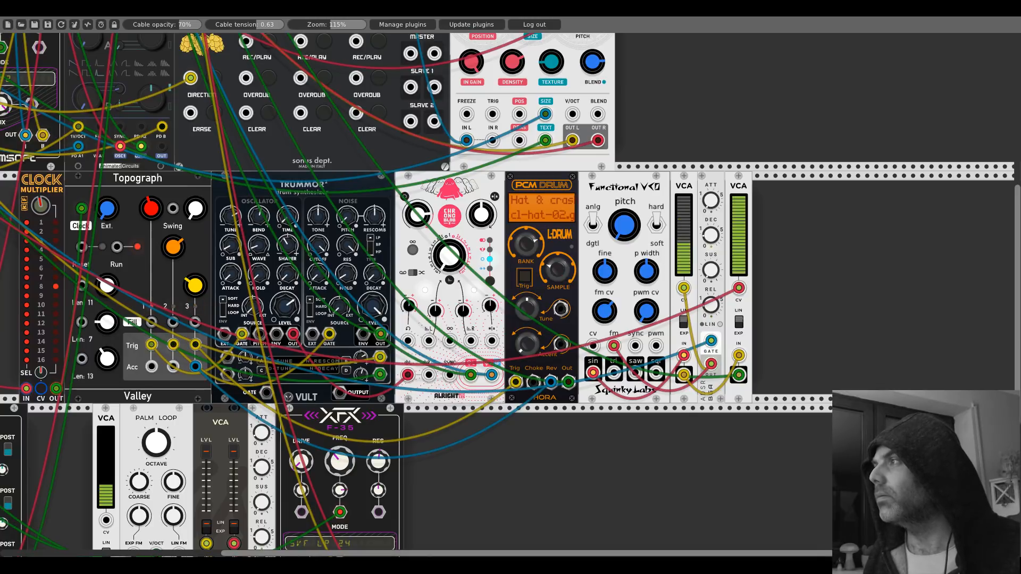
drag(528, 243, 530, 246)
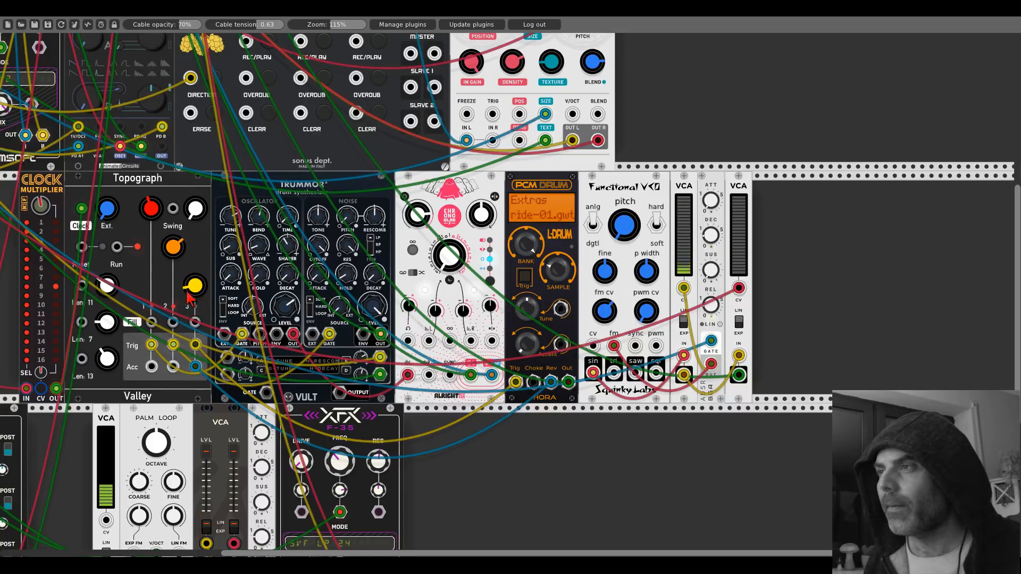
Patch the PCM Drum's Choke input to Topograph's second accent output
scroll(188, 287, up, 6)
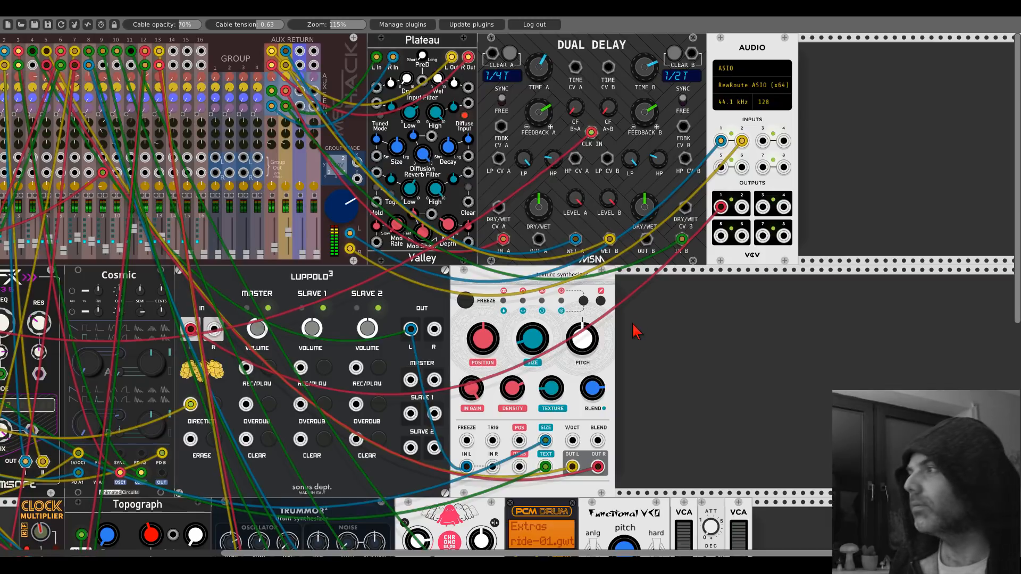
scroll(653, 343, down, 1)
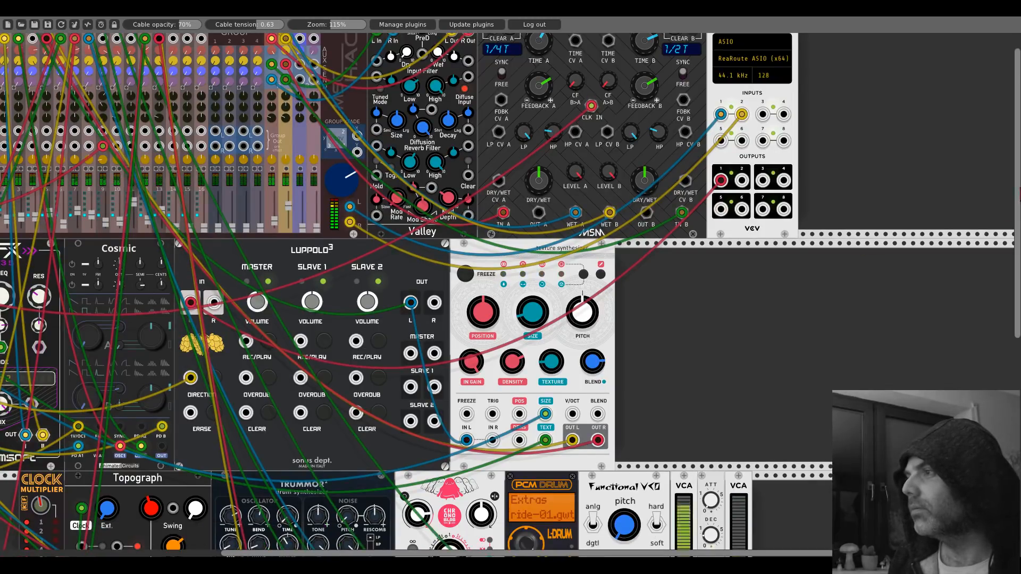
scroll(627, 356, down, 1)
drag(485, 553, 263, 553)
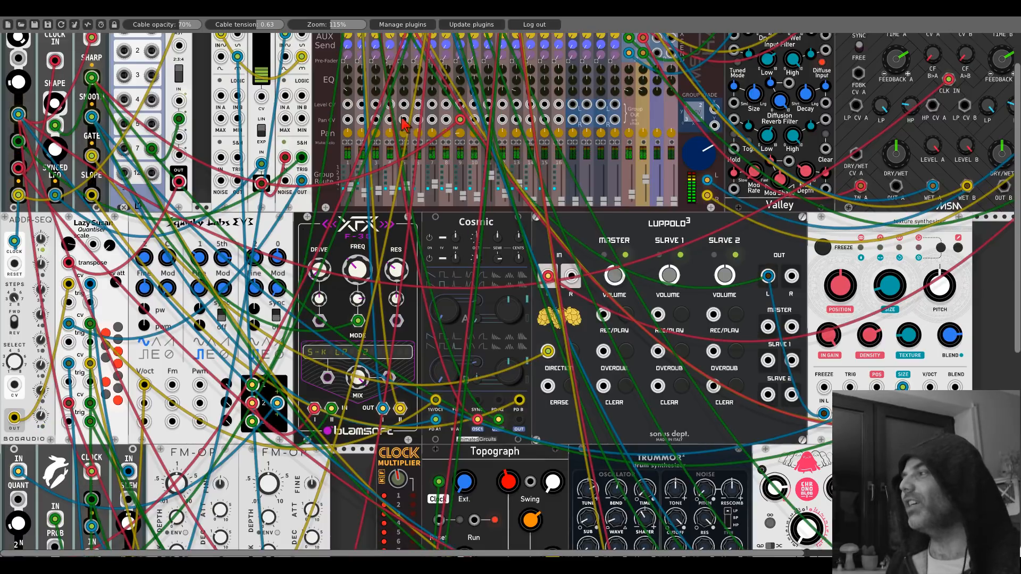
scroll(929, 372, down, 5)
scroll(929, 372, down, 1)
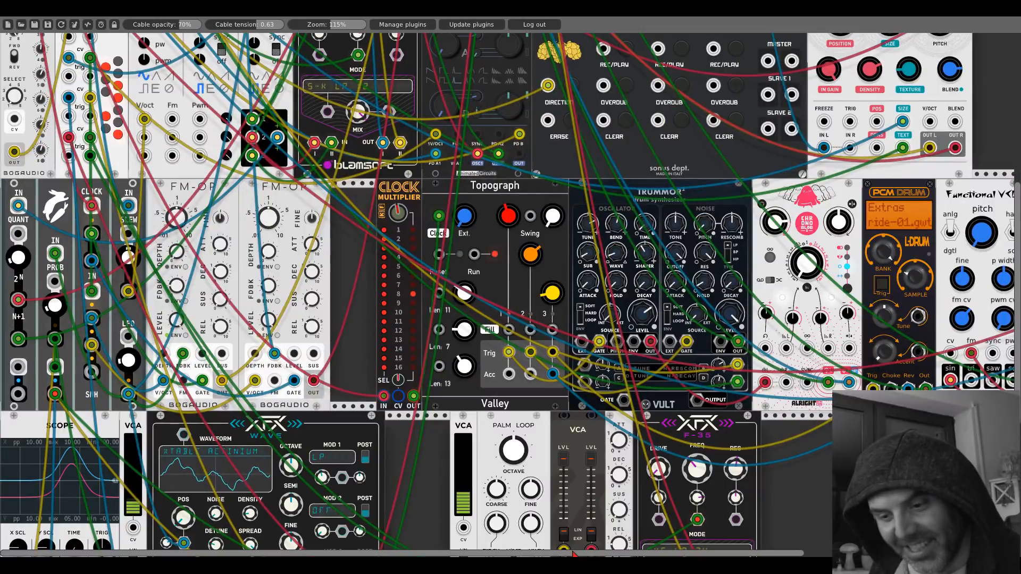
drag(574, 553, 771, 553)
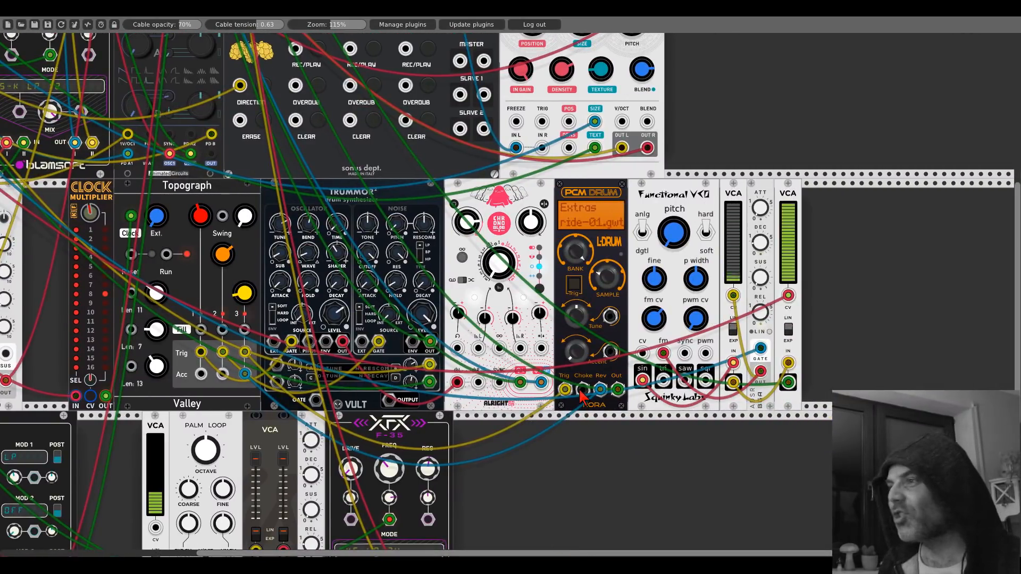
drag(583, 390, 223, 374)
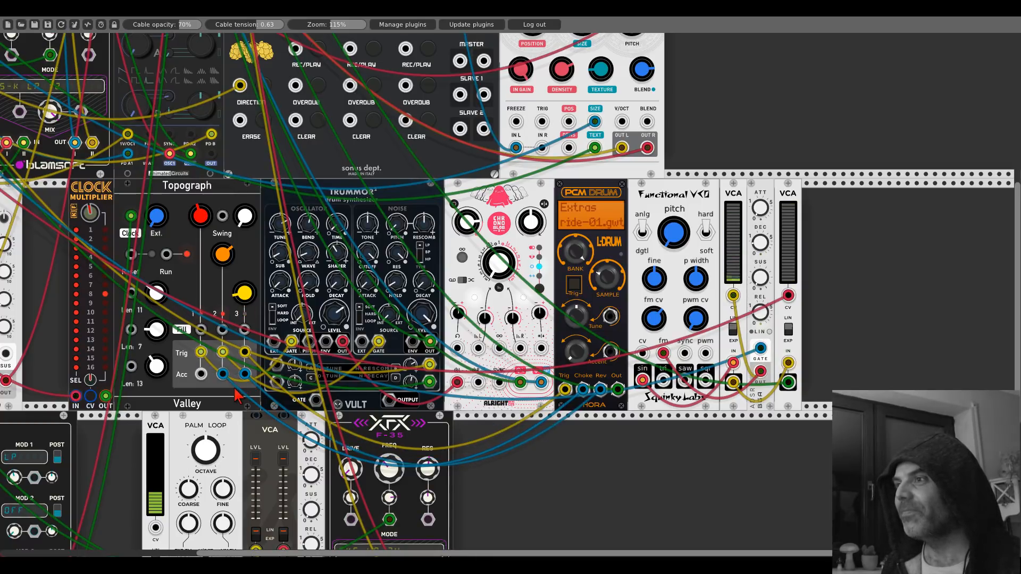
Reduce the rack zoom to 83% and bring the beginning of the module rows back into view
scroll(237, 396, up, 10)
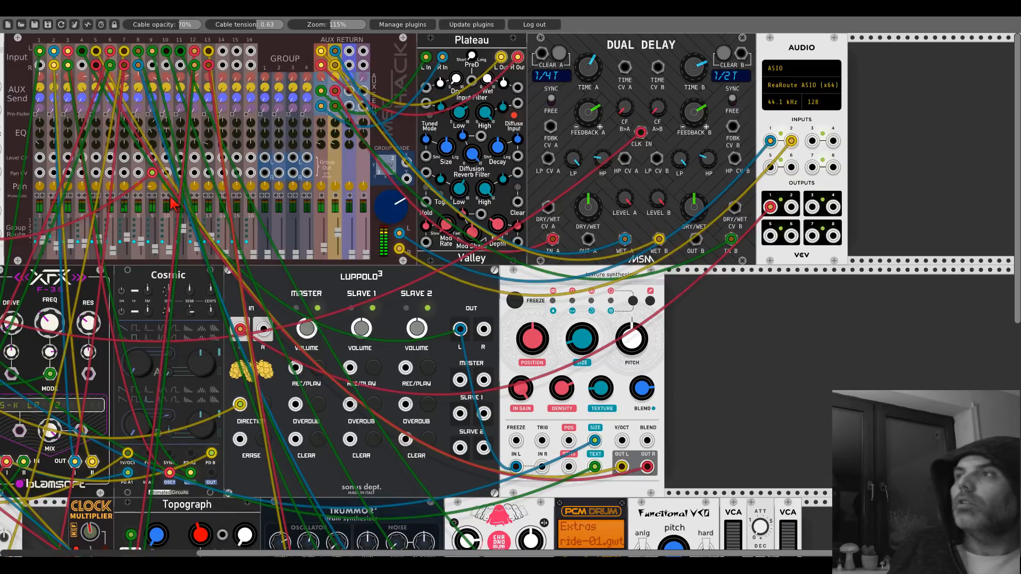
drag(329, 24, 314, 24)
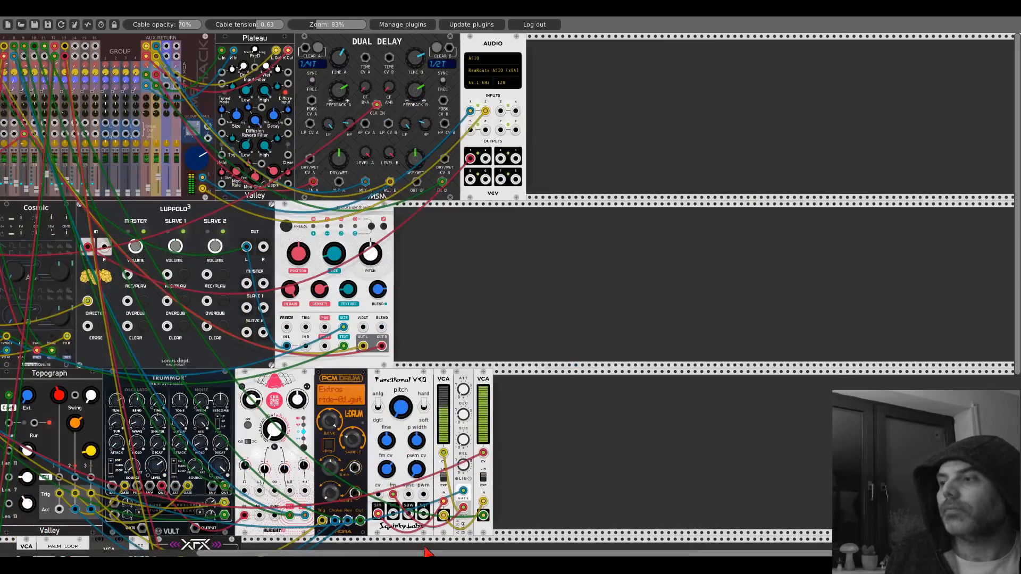
drag(426, 552, 189, 552)
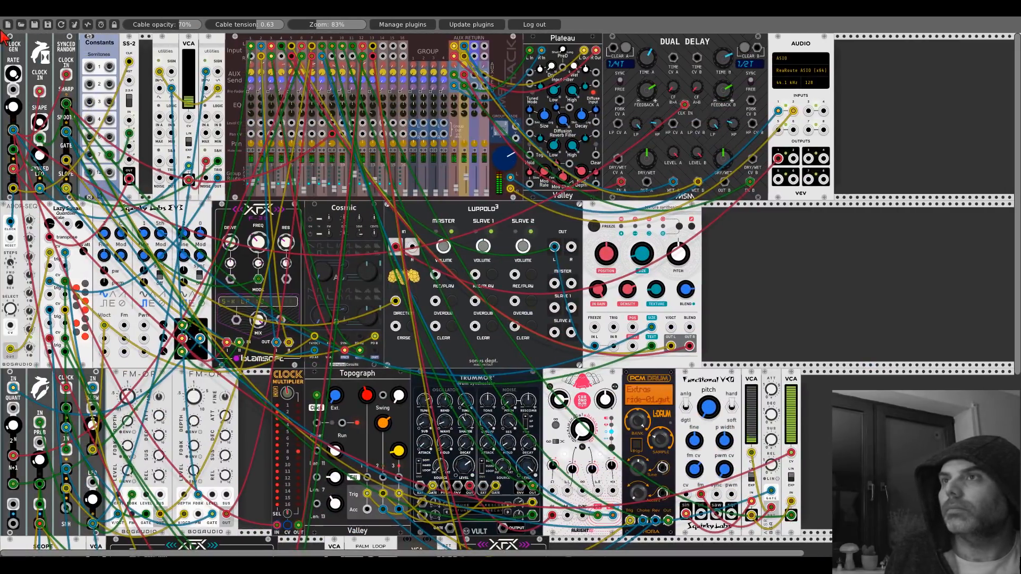
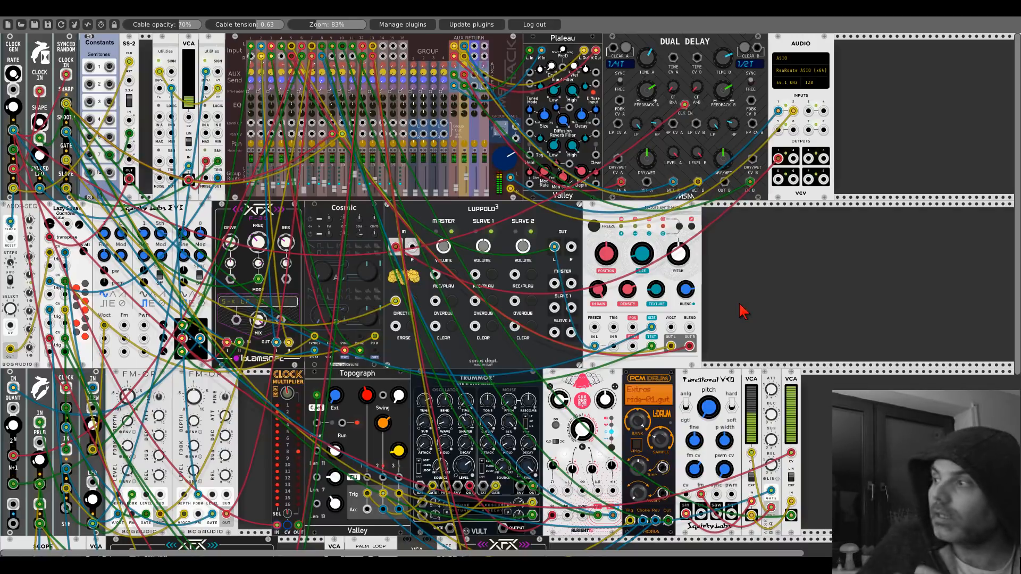
Search the module browser for "laz", dismiss it, and save the patch
right_click(742, 312)
text(laz)
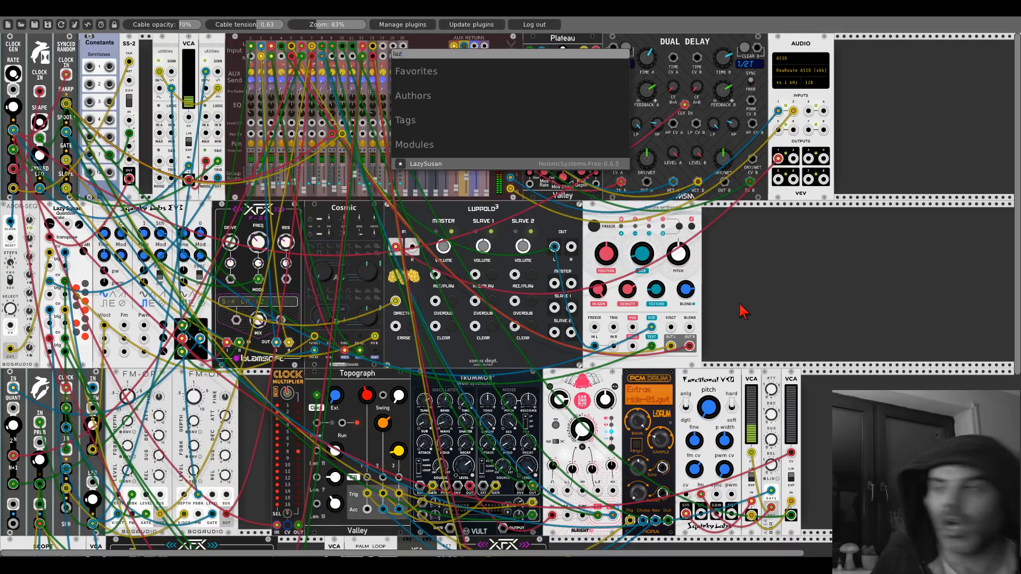
click(34, 23)
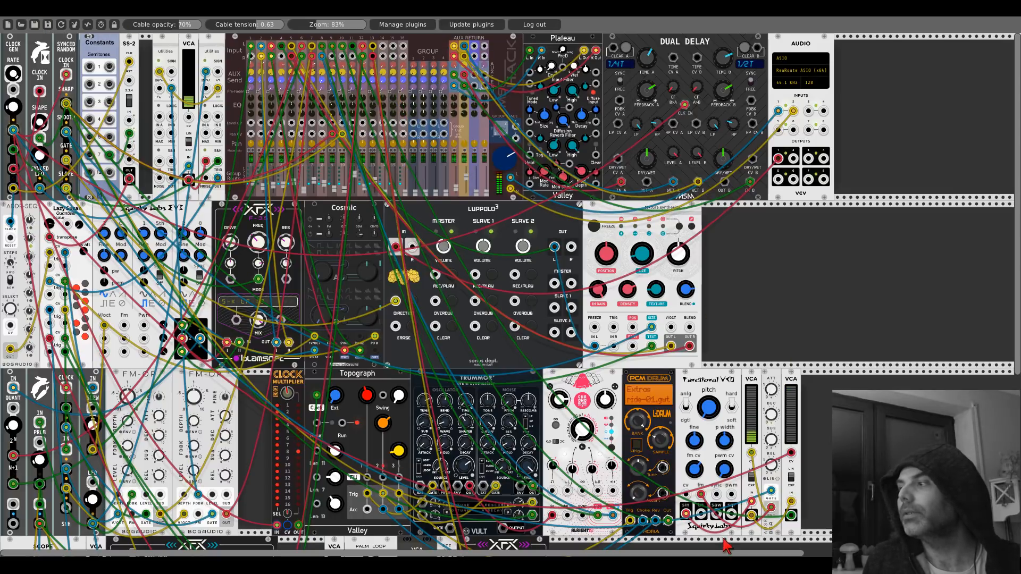